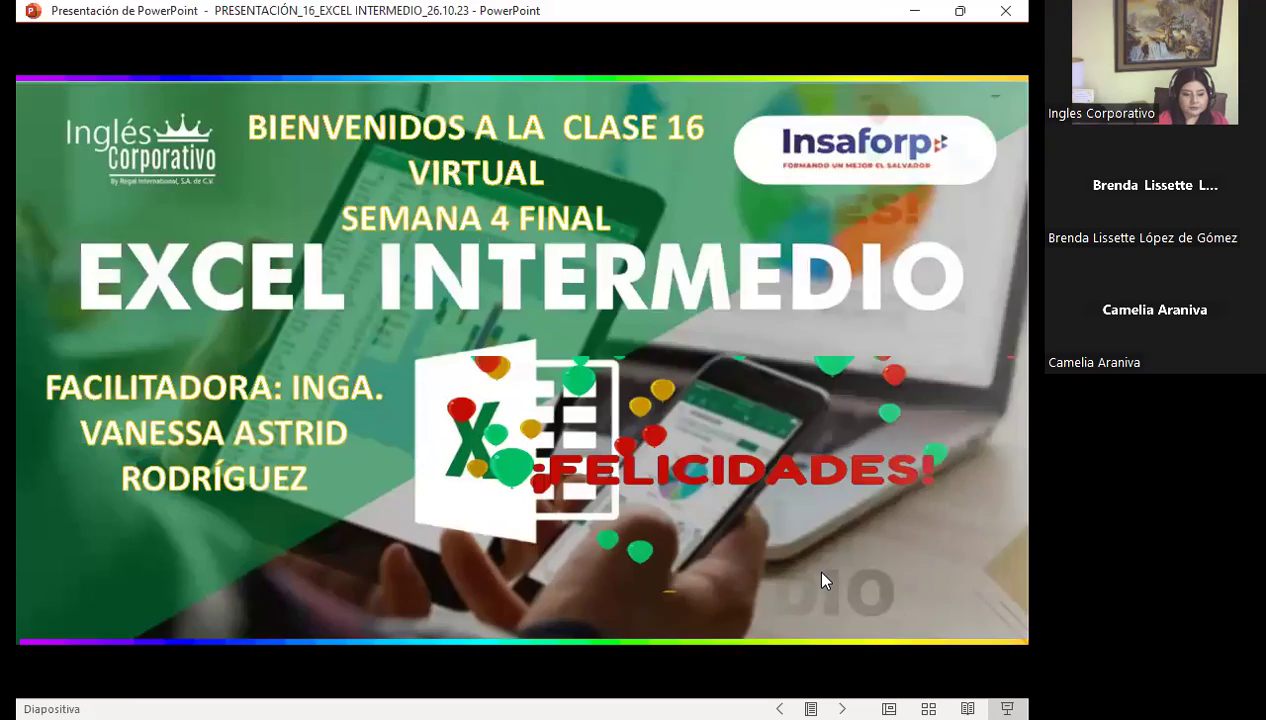
Advance the slideshow past the title and AGENDA slides to slide 4, the session's general objective.
{"action": "left_click", "coordinate": [812, 566]}
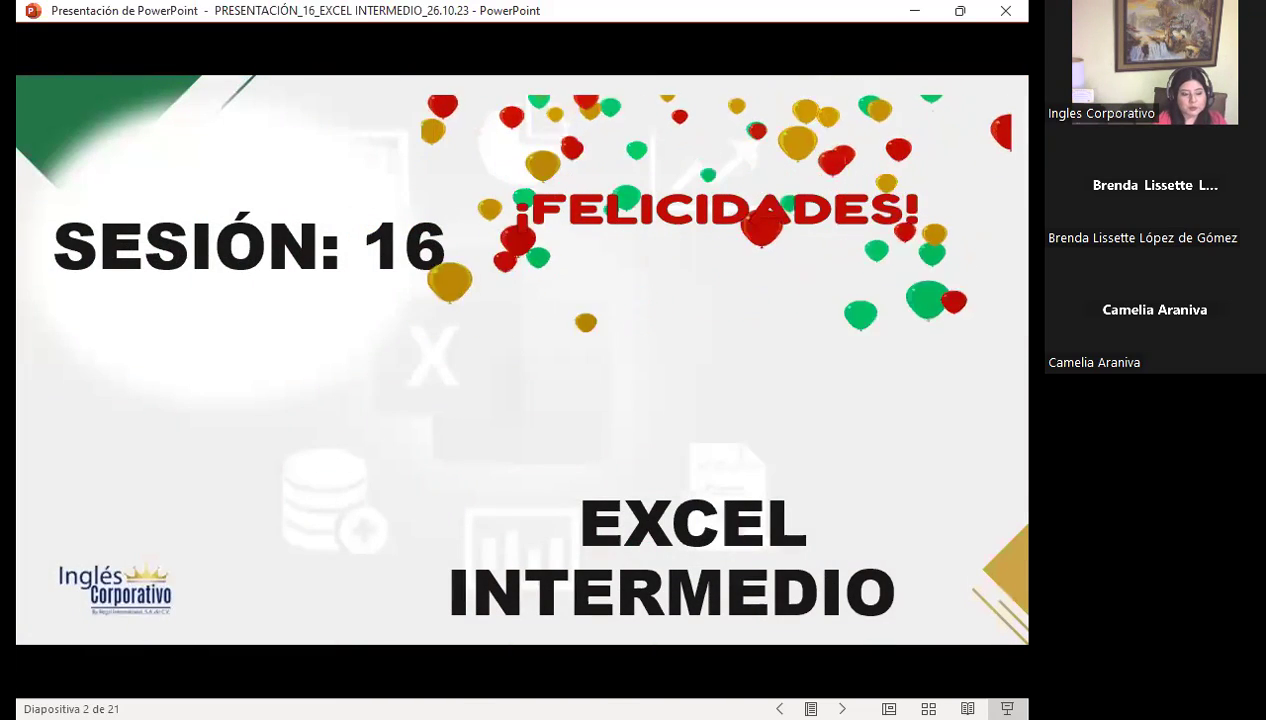
{"action": "key", "text": "Right"}
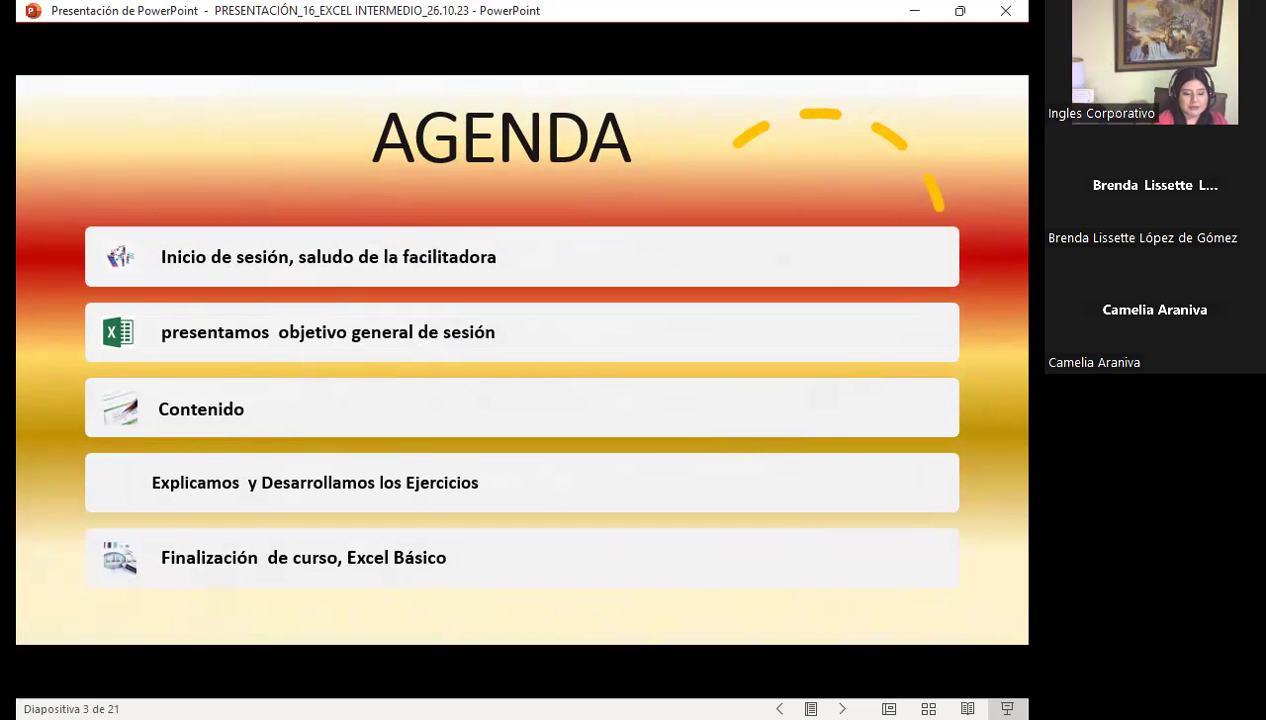
{"action": "key", "text": "Right"}
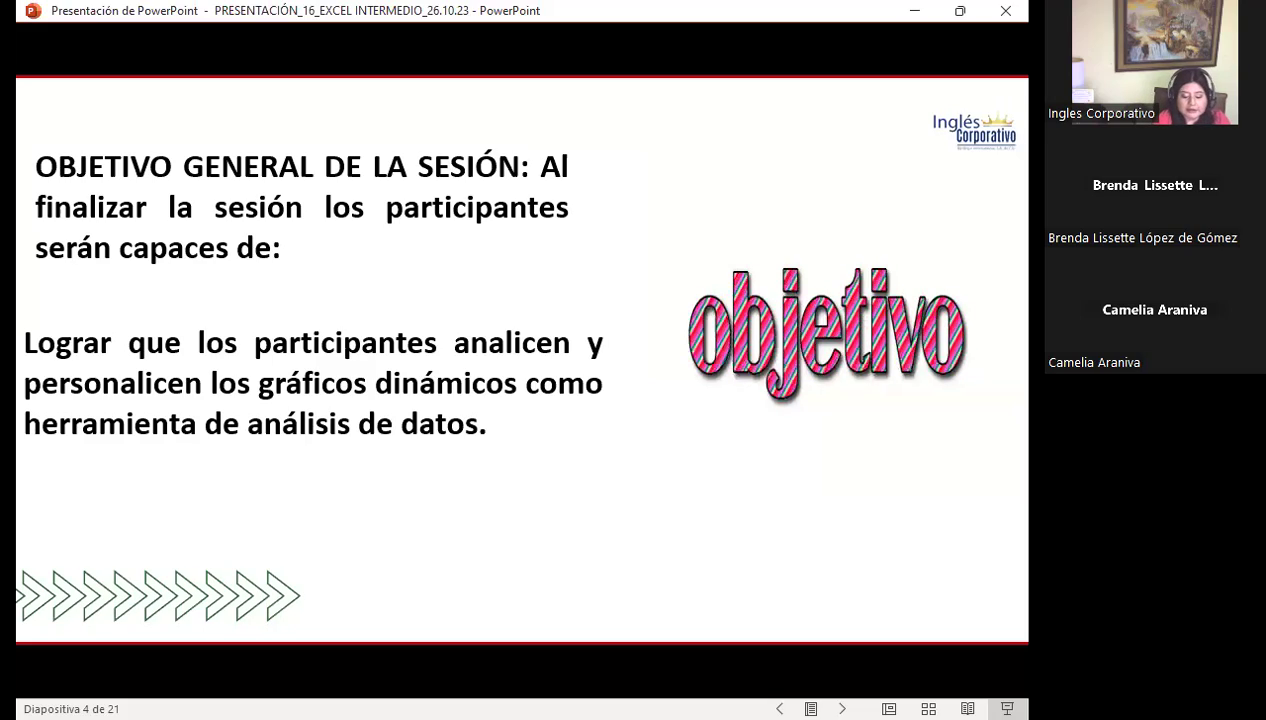
Advance past slide 5 on pivot chart characteristics to slide 6, EJERCICIOS.
{"action": "key", "text": "Right"}
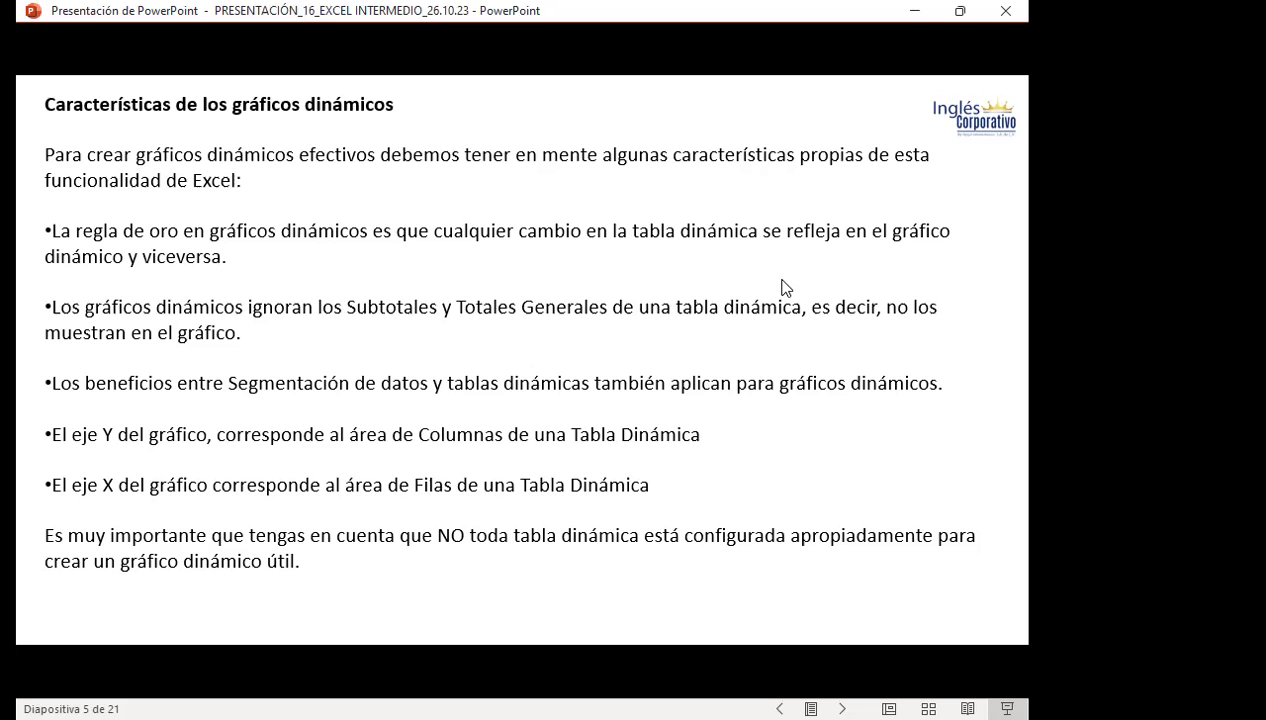
{"action": "left_click", "coordinate": [785, 288]}
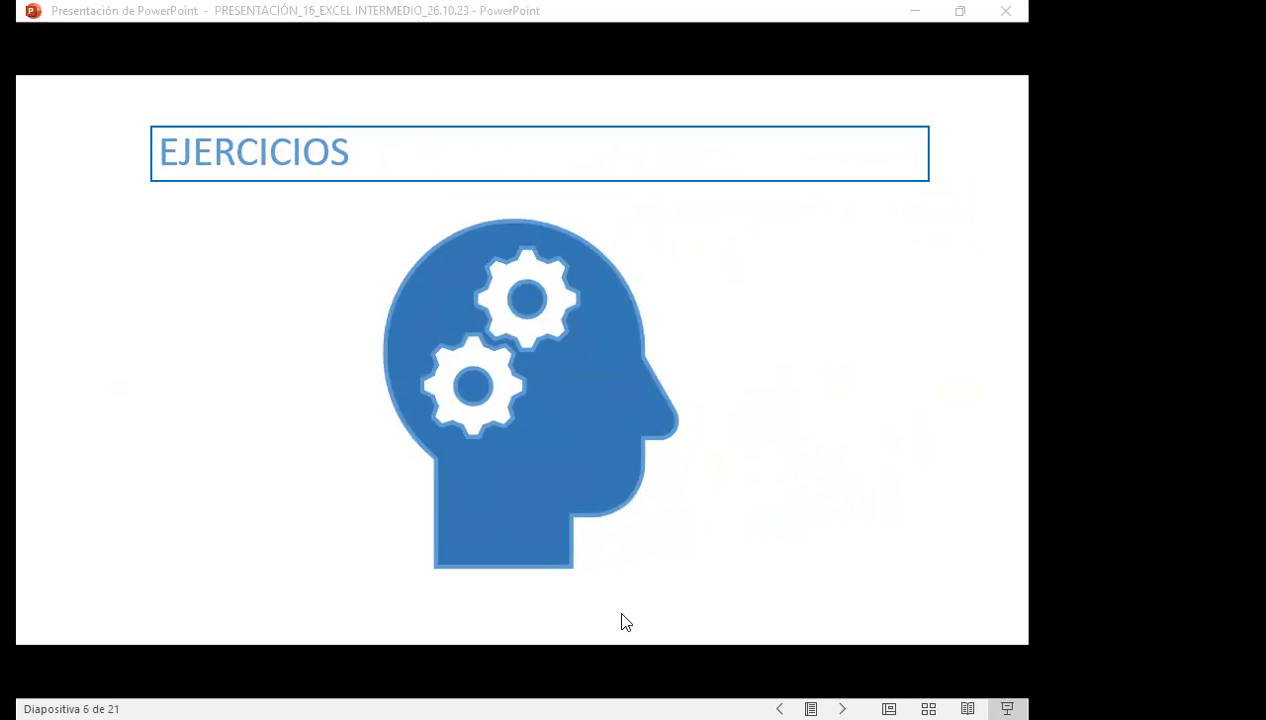
Switch from the PowerPoint slideshow to the Excel workbook on the OTRAS FORMAS sheet.
{"action": "key", "text": "alt+Tab"}
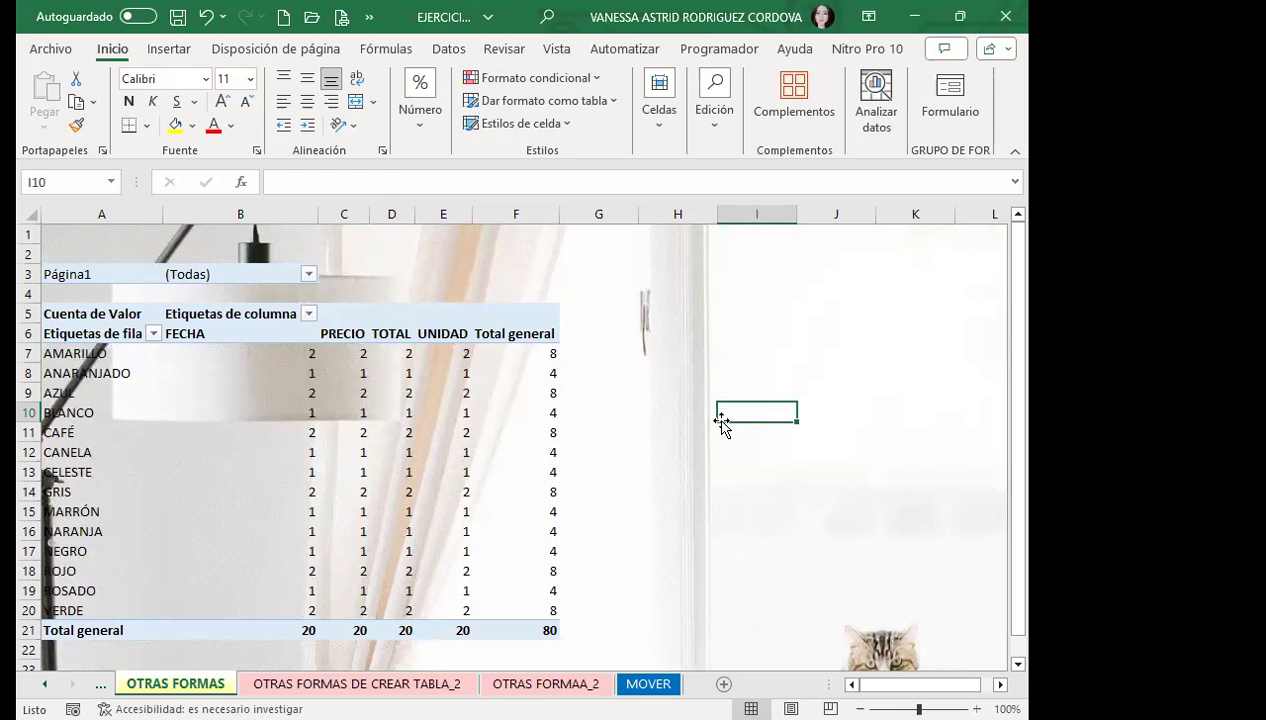
Expand the Quick Access Toolbar overflow to show hidden buttons such as the PivotTable wizard.
{"action": "left_click", "coordinate": [370, 25]}
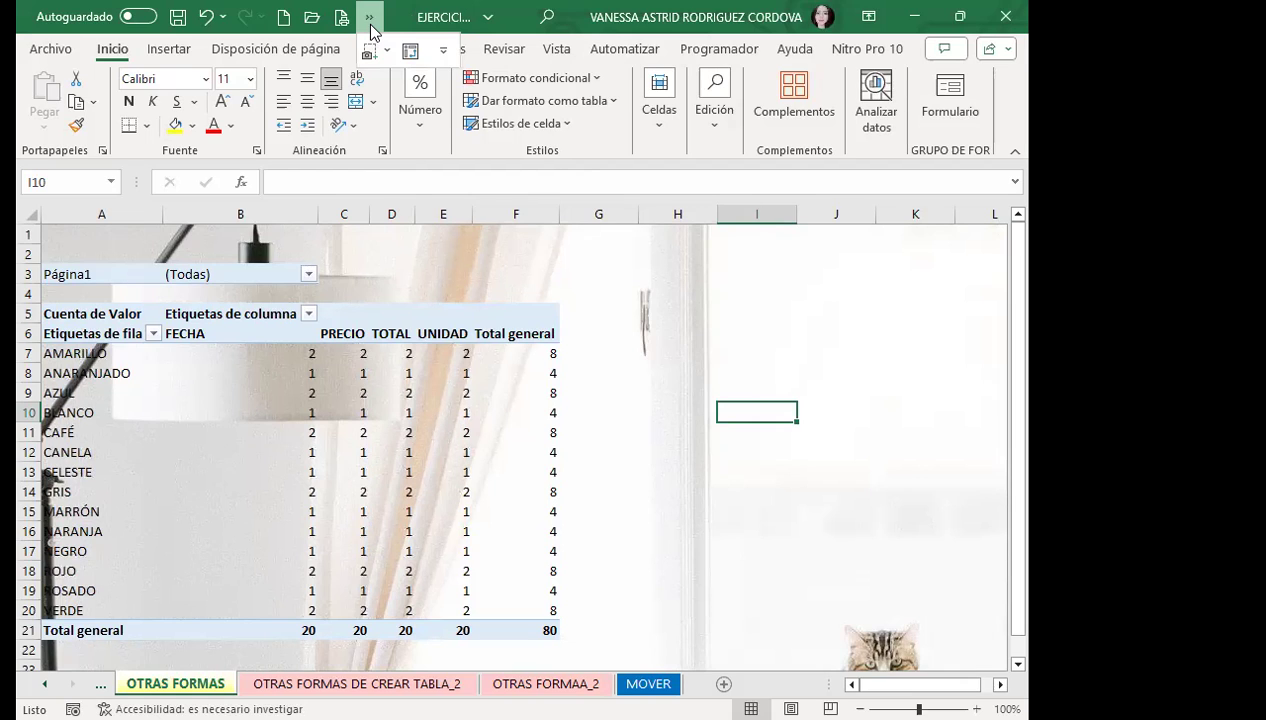
Open Más comandos for the Quick Access Toolbar and list Todos los comandos.
{"action": "left_click", "coordinate": [443, 52]}
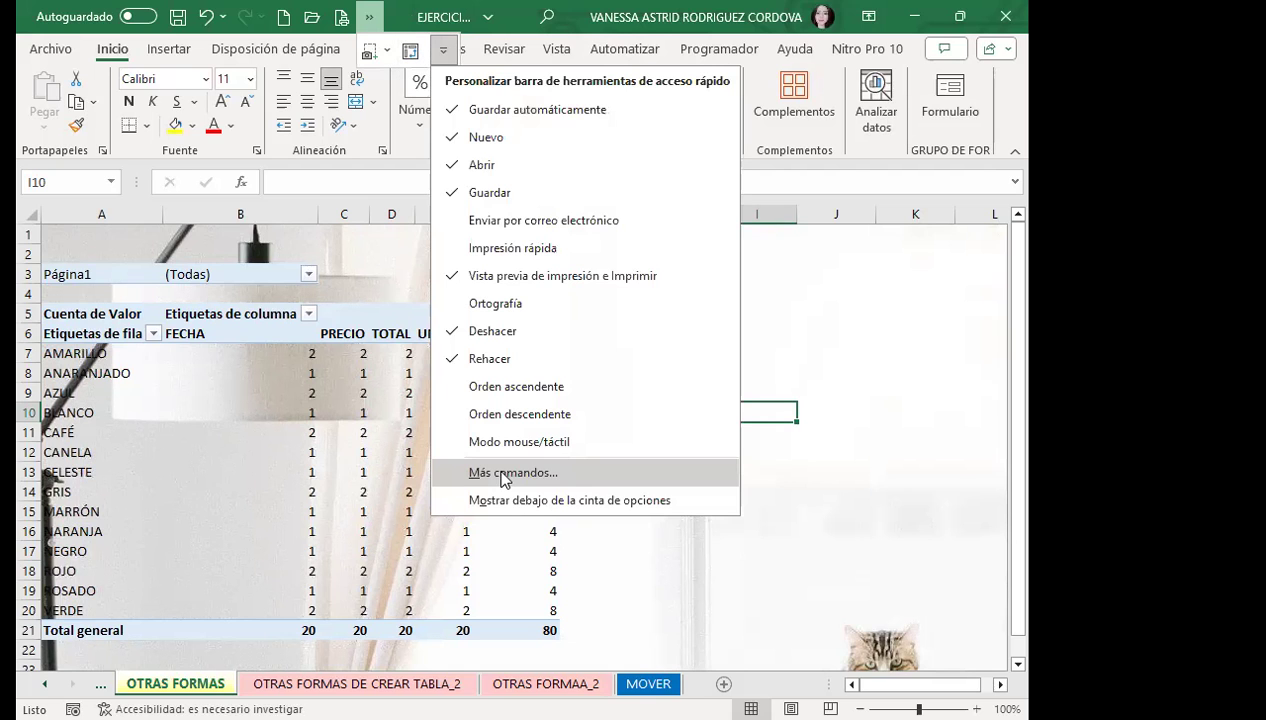
{"action": "left_click", "coordinate": [505, 474]}
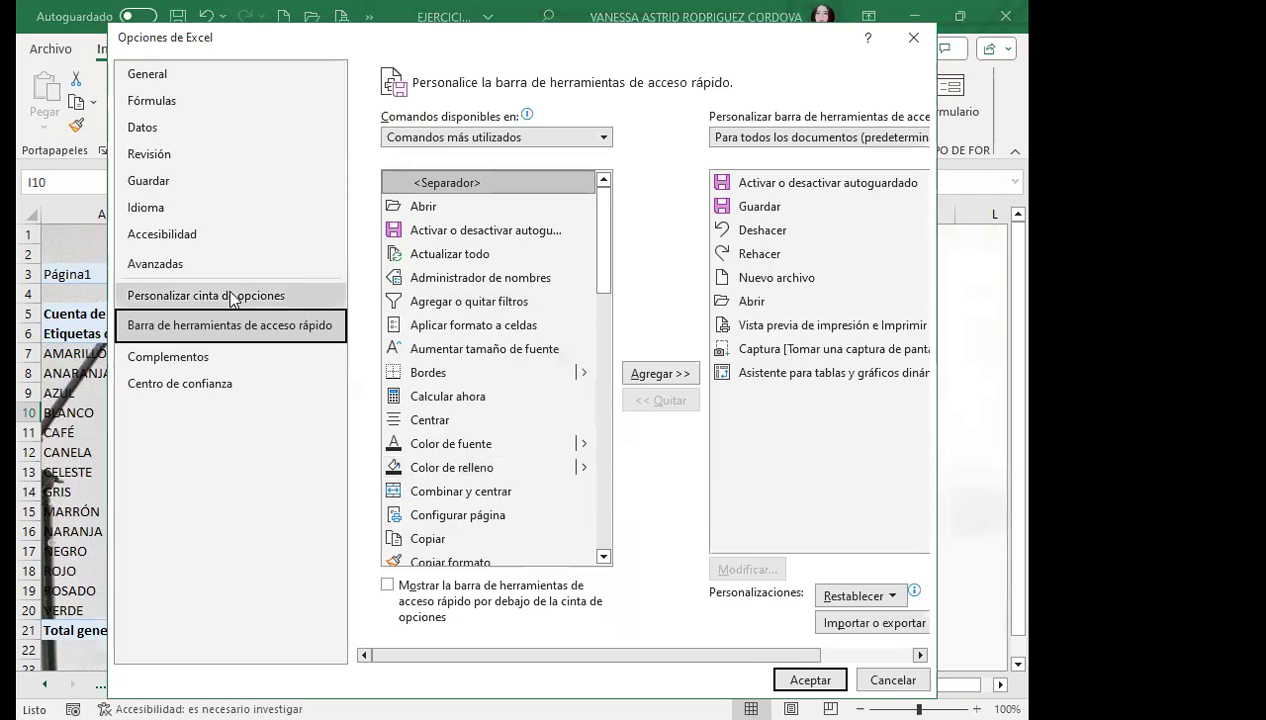
{"action": "left_click", "coordinate": [555, 137]}
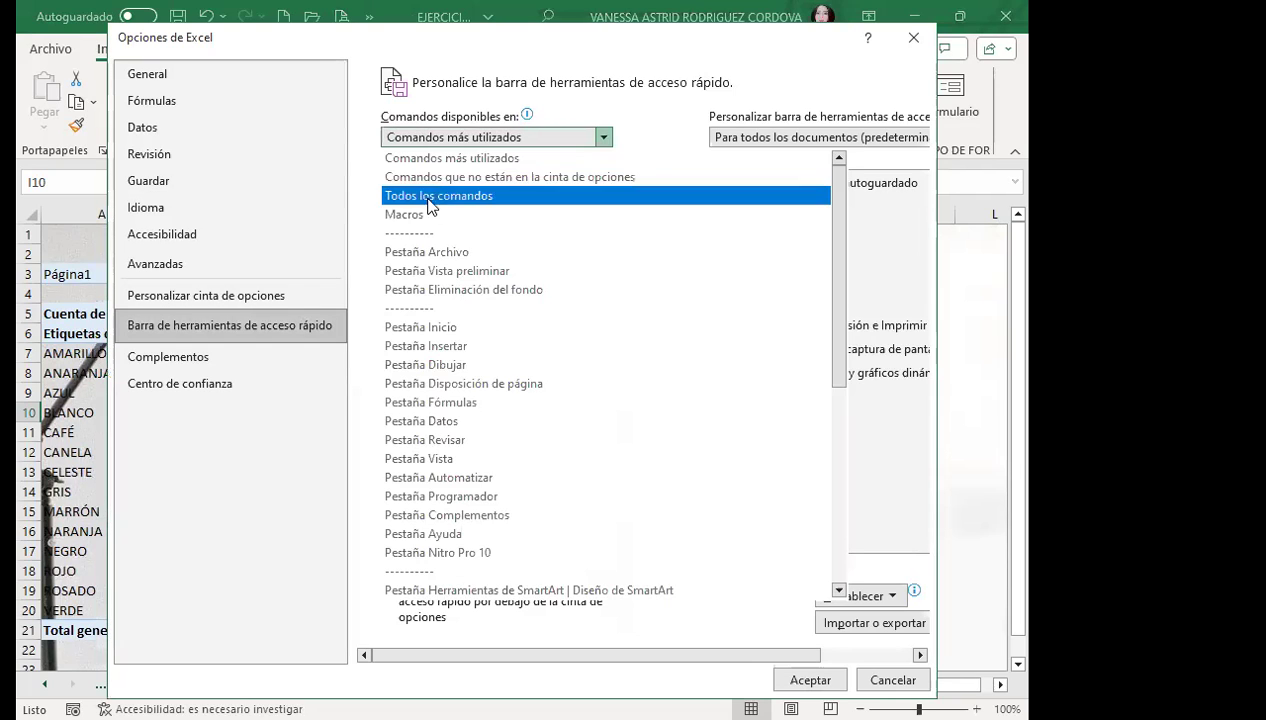
{"action": "key", "text": "Escape"}
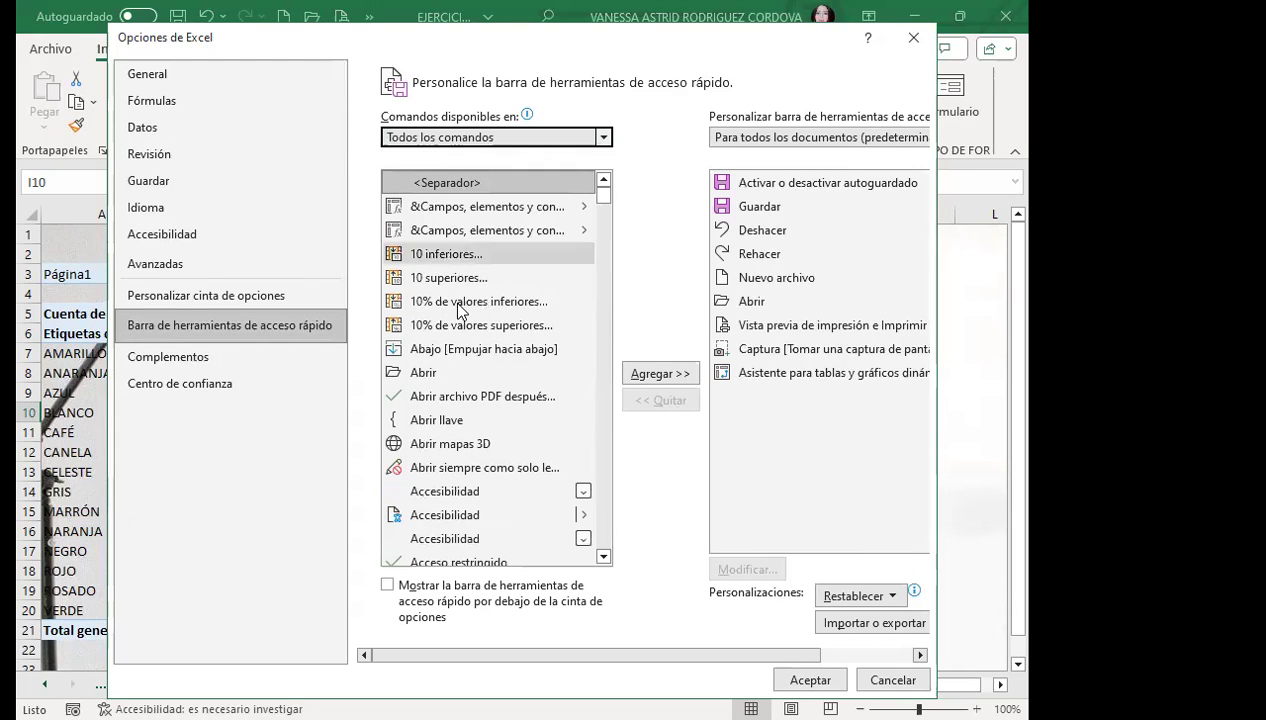
Scroll through the full command list and move the Excel Options window aside.
{"action": "scroll", "coordinate": [455, 400], "scroll_direction": "down", "scroll_amount": 1}
{"action": "scroll", "coordinate": [455, 400], "scroll_direction": "down", "scroll_amount": 2}
{"action": "scroll", "coordinate": [453, 402], "scroll_direction": "down", "scroll_amount": 4}
{"action": "scroll", "coordinate": [453, 402], "scroll_direction": "down", "scroll_amount": 4}
{"action": "scroll", "coordinate": [453, 402], "scroll_direction": "down", "scroll_amount": 5}
{"action": "scroll", "coordinate": [453, 405], "scroll_direction": "down", "scroll_amount": 2}
{"action": "scroll", "coordinate": [451, 416], "scroll_direction": "down", "scroll_amount": 3}
{"action": "scroll", "coordinate": [451, 416], "scroll_direction": "down", "scroll_amount": 3}
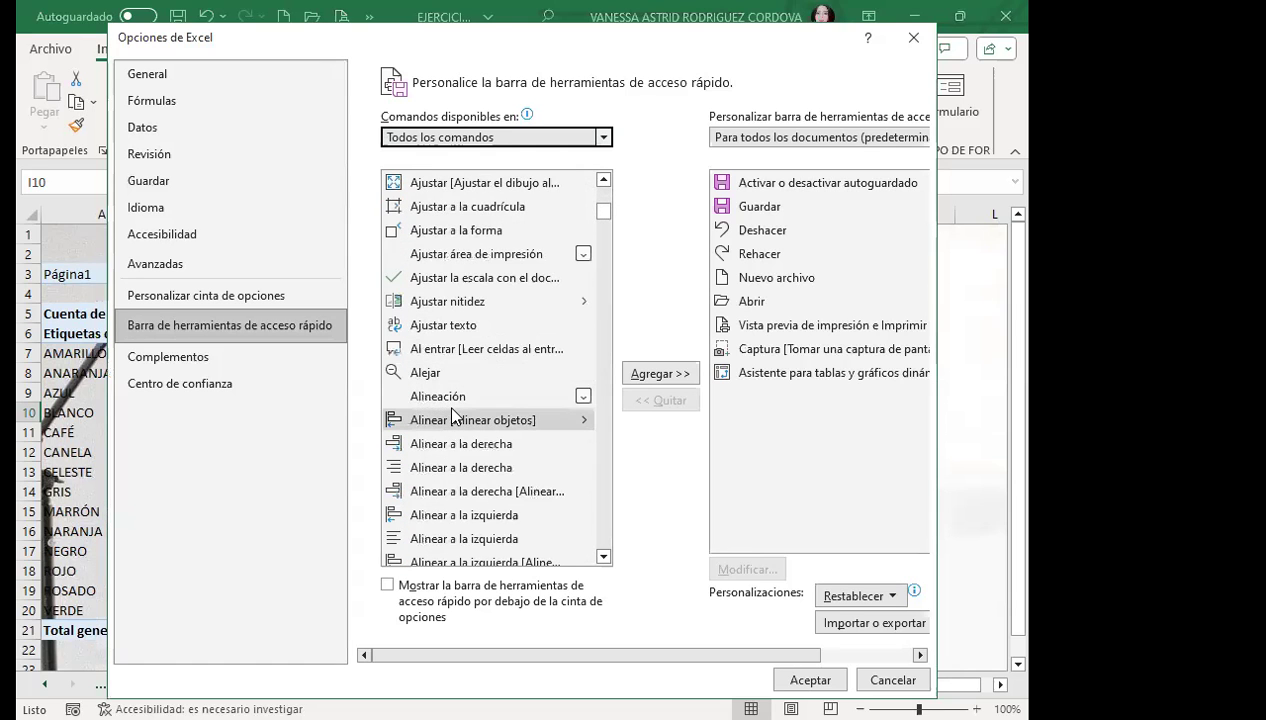
{"action": "scroll", "coordinate": [451, 415], "scroll_direction": "down", "scroll_amount": 2}
{"action": "scroll", "coordinate": [451, 414], "scroll_direction": "down", "scroll_amount": 3}
{"action": "scroll", "coordinate": [451, 414], "scroll_direction": "down", "scroll_amount": 2}
{"action": "scroll", "coordinate": [451, 414], "scroll_direction": "down", "scroll_amount": 2}
{"action": "scroll", "coordinate": [451, 414], "scroll_direction": "down", "scroll_amount": 1}
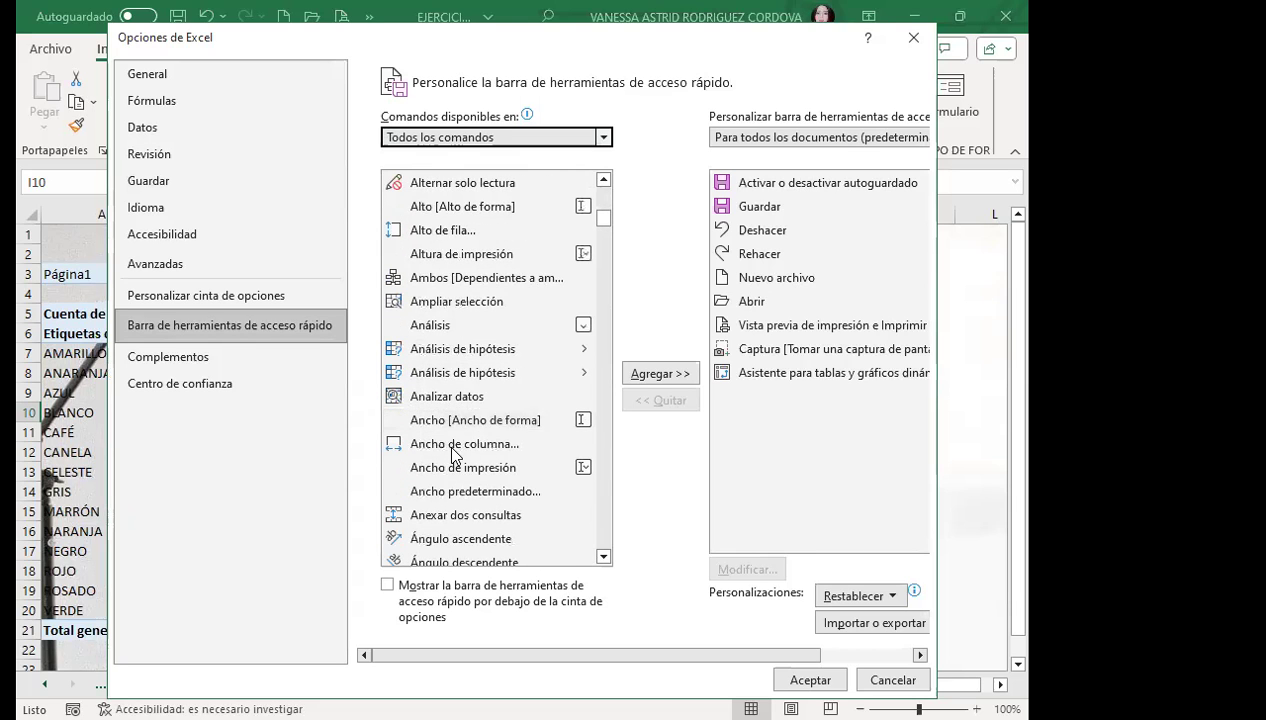
{"action": "scroll", "coordinate": [455, 445], "scroll_direction": "down", "scroll_amount": 1}
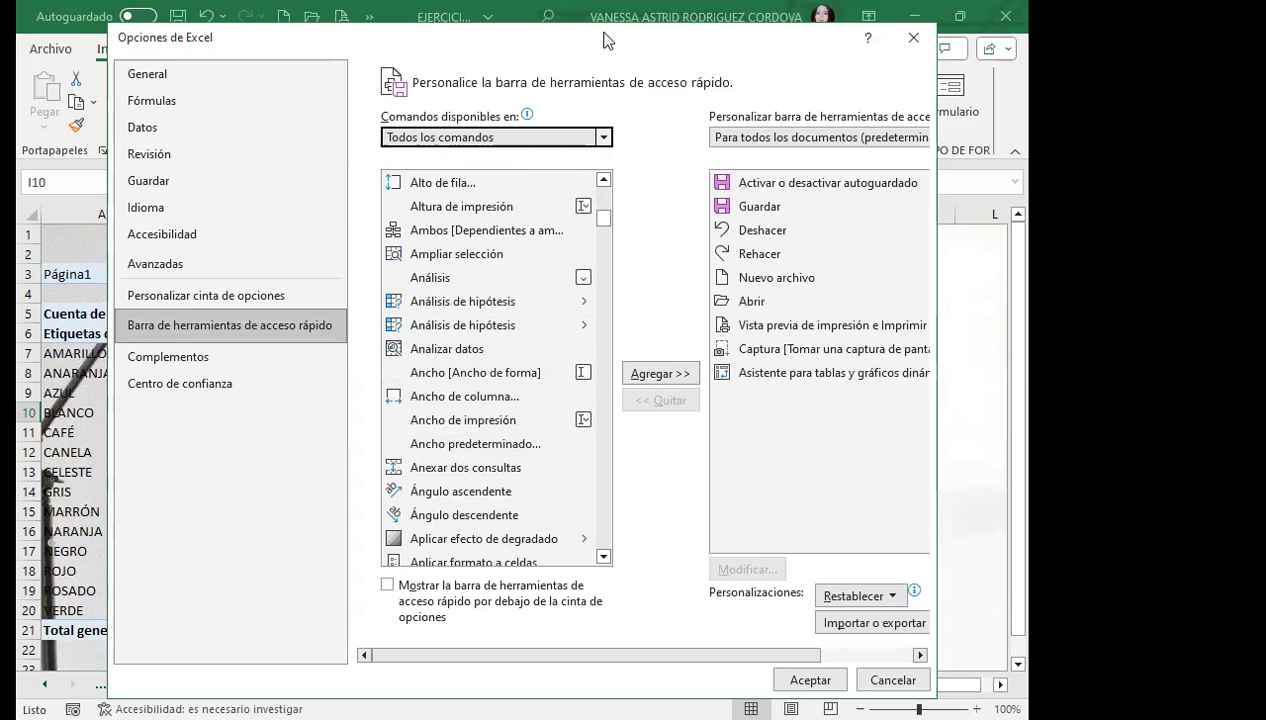
{"action": "left_click_drag", "start_coordinate": [605, 40], "coordinate": [494, 127]}
Cancel Excel Options without changes and return to the OTRAS FORMAS pivot table.
{"action": "left_click", "coordinate": [792, 131]}
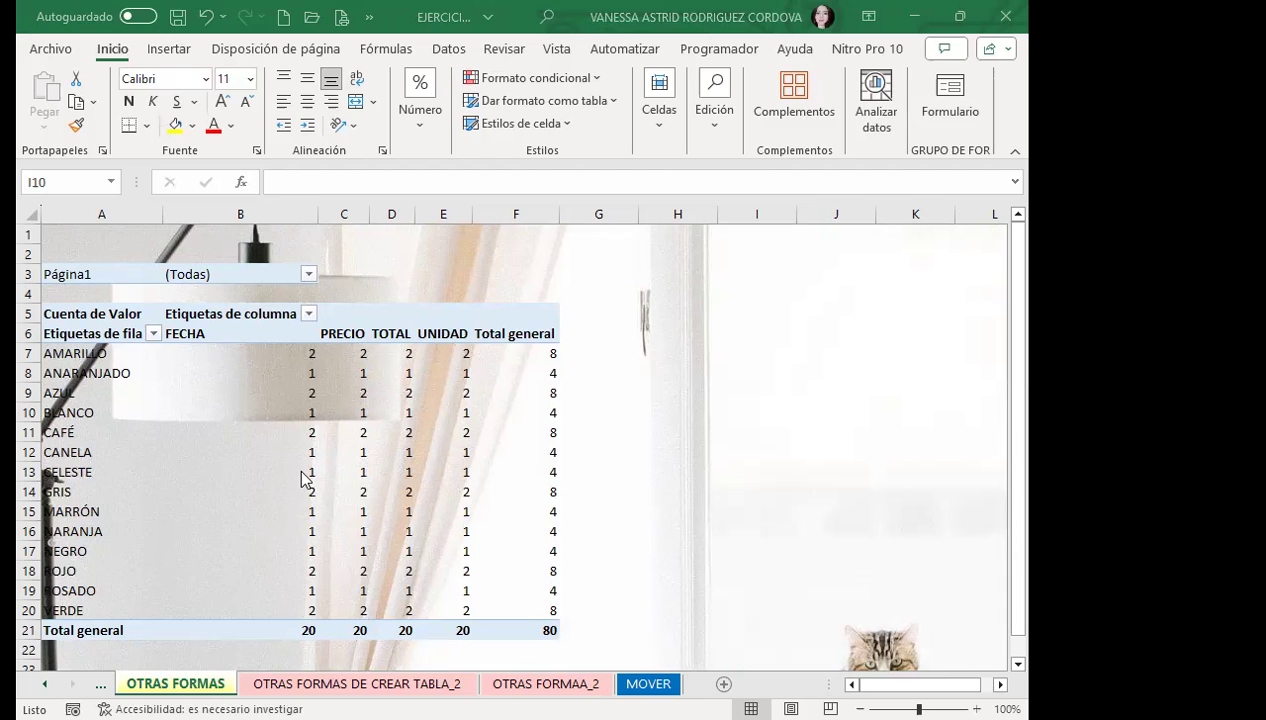
{"action": "scroll", "coordinate": [305, 456], "scroll_direction": "down", "scroll_amount": 3}
{"action": "scroll", "coordinate": [285, 438], "scroll_direction": "up", "scroll_amount": 3}
Hide the pivot field list and open the PivotTable Styles gallery on Diseño.
{"action": "left_click", "coordinate": [340, 432]}
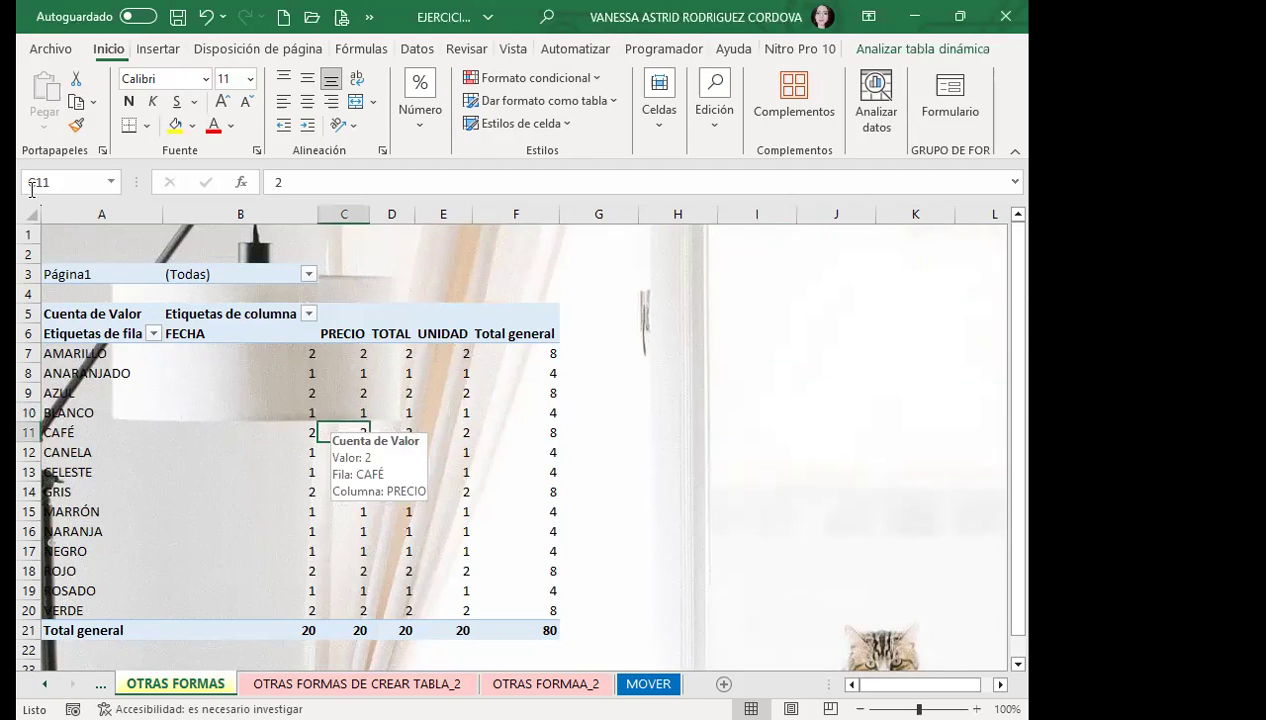
{"action": "left_click", "coordinate": [1005, 232]}
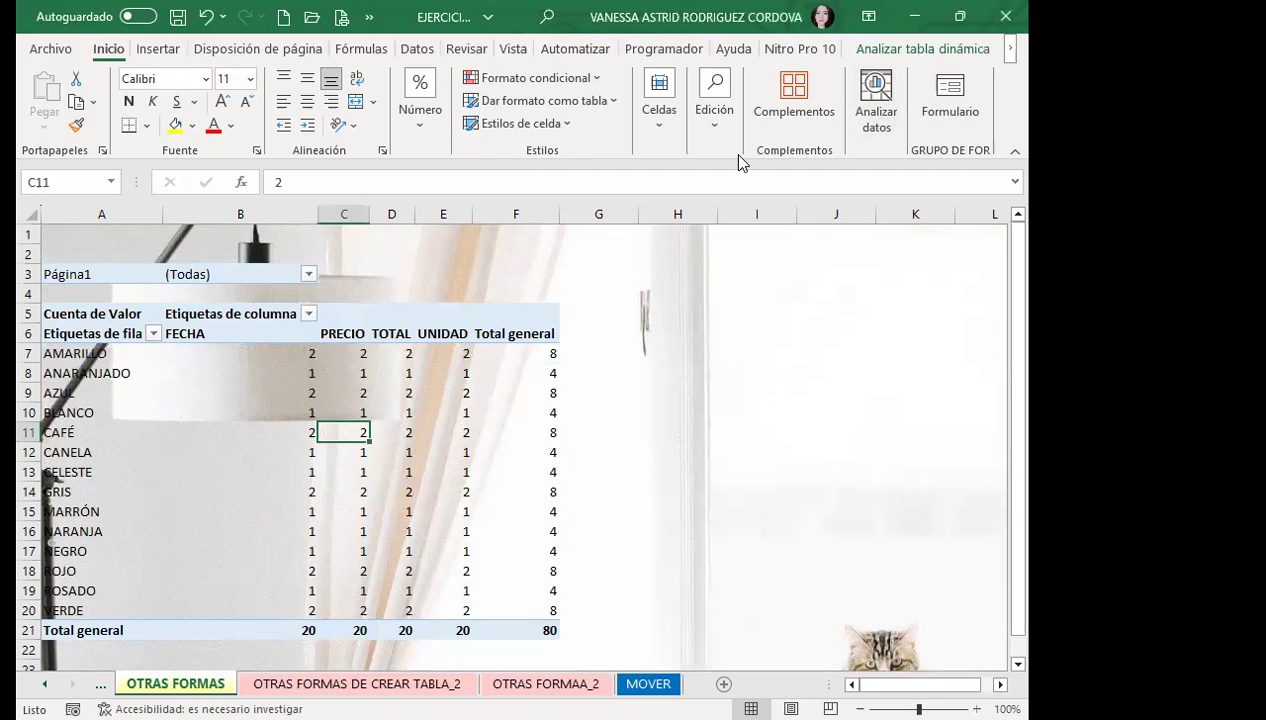
{"action": "left_click", "coordinate": [955, 48]}
{"action": "left_click", "coordinate": [1010, 48]}
{"action": "left_click", "coordinate": [969, 48]}
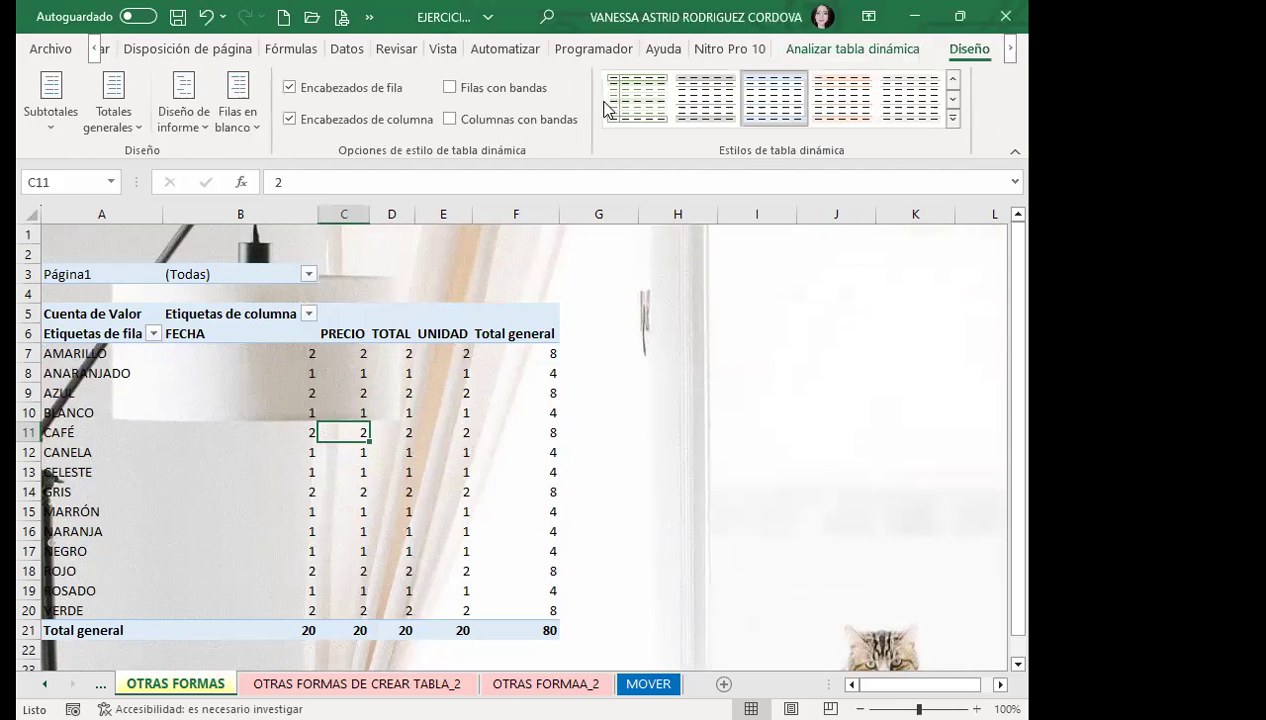
{"action": "left_click", "coordinate": [955, 121]}
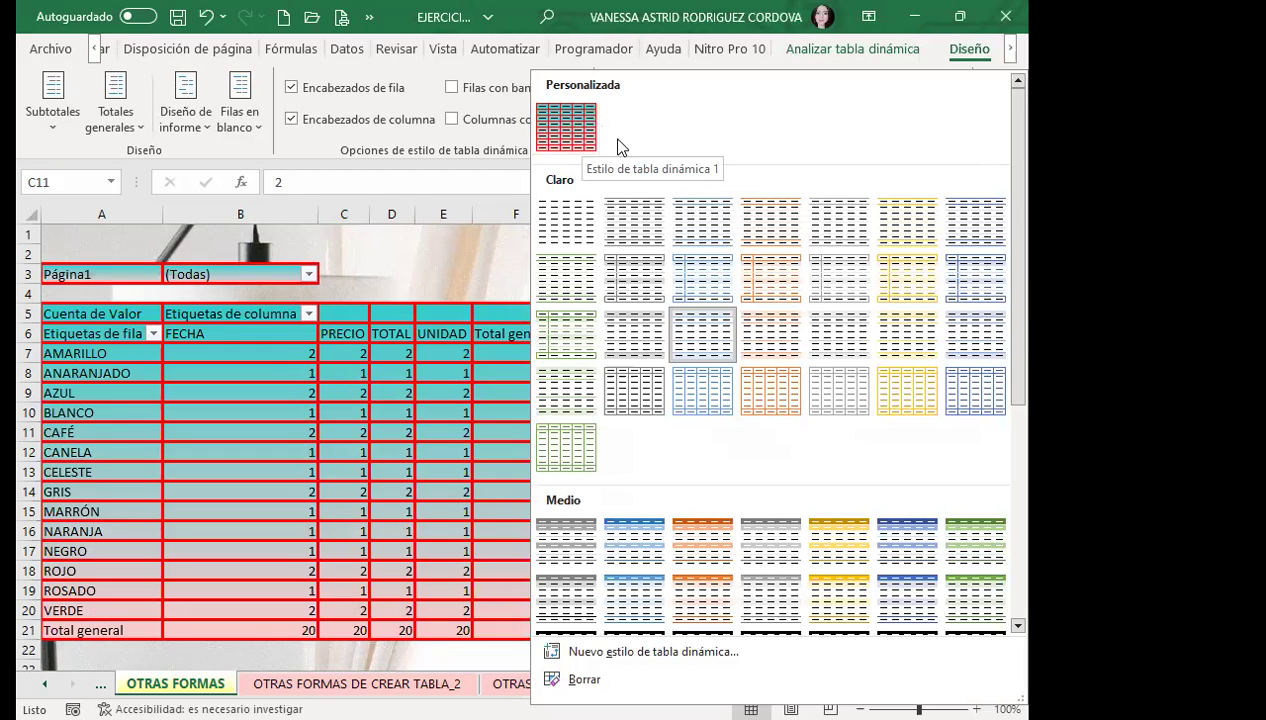
Try dark orange and dark blue styles, then apply the dark green pivot table style.
{"action": "scroll", "coordinate": [705, 430], "scroll_direction": "down", "scroll_amount": 3}
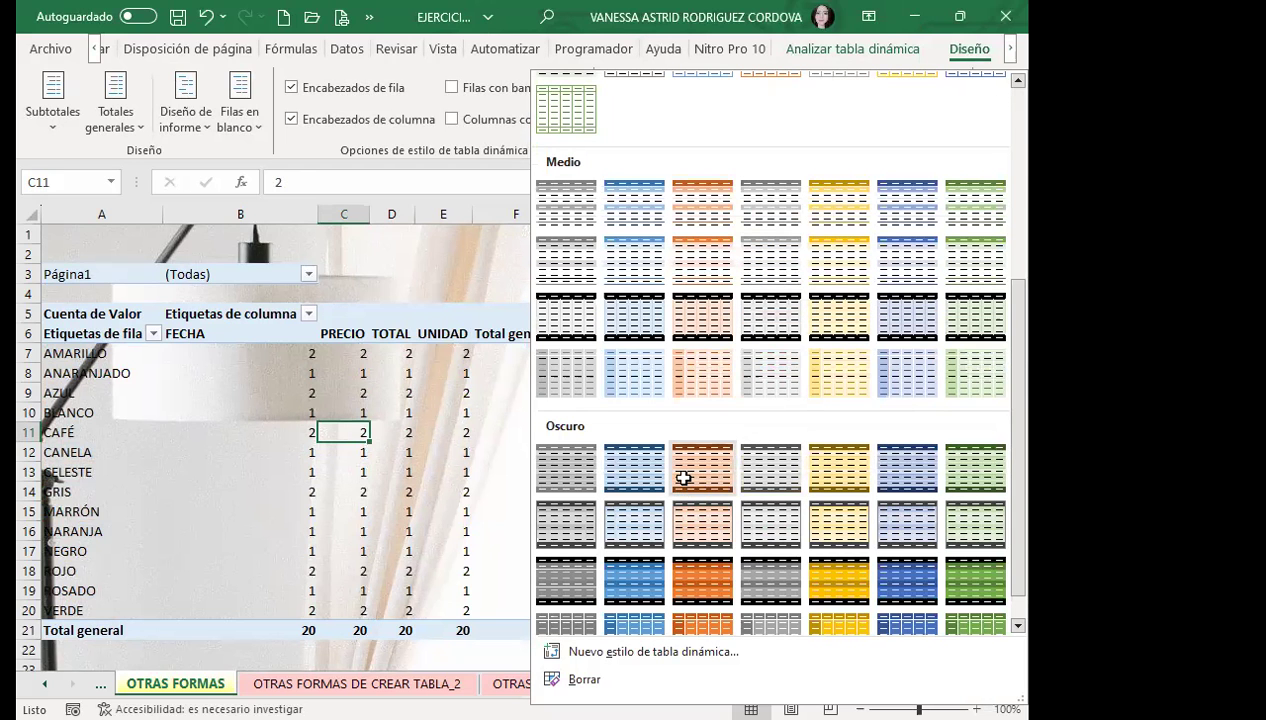
{"action": "left_click", "coordinate": [684, 484]}
{"action": "left_click", "coordinate": [434, 395]}
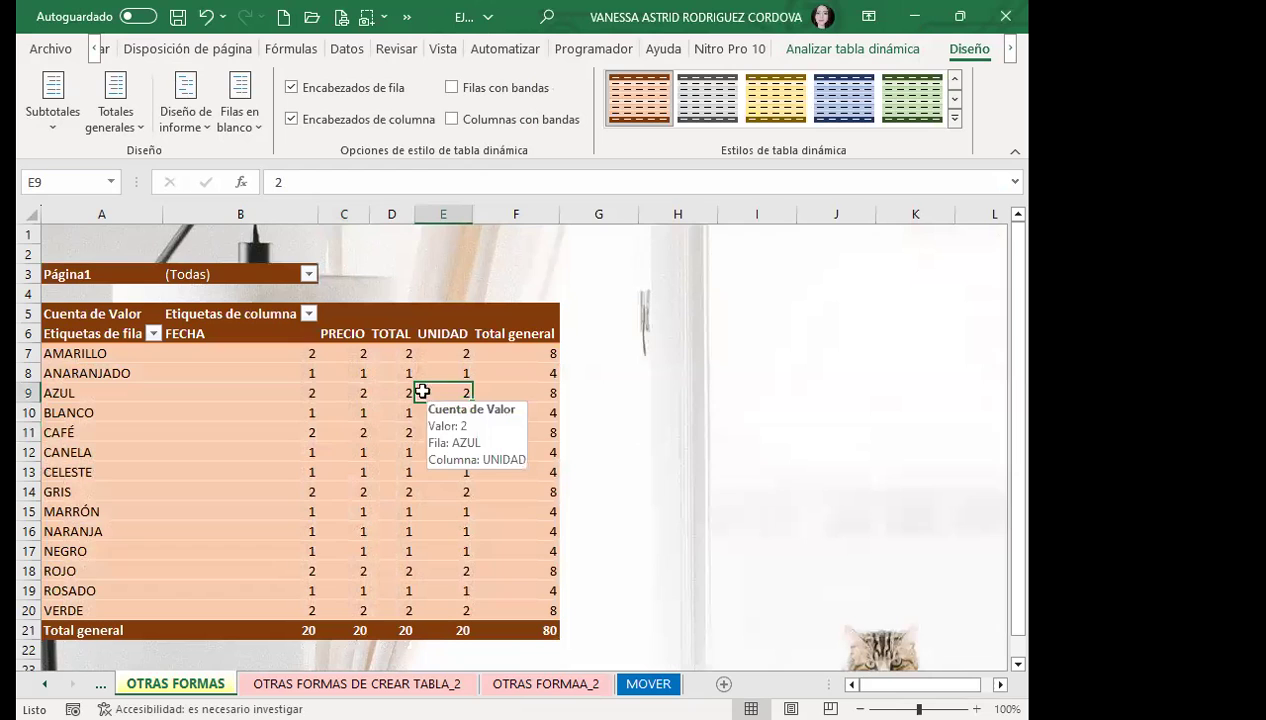
{"action": "left_click", "coordinate": [845, 95]}
{"action": "left_click", "coordinate": [913, 111]}
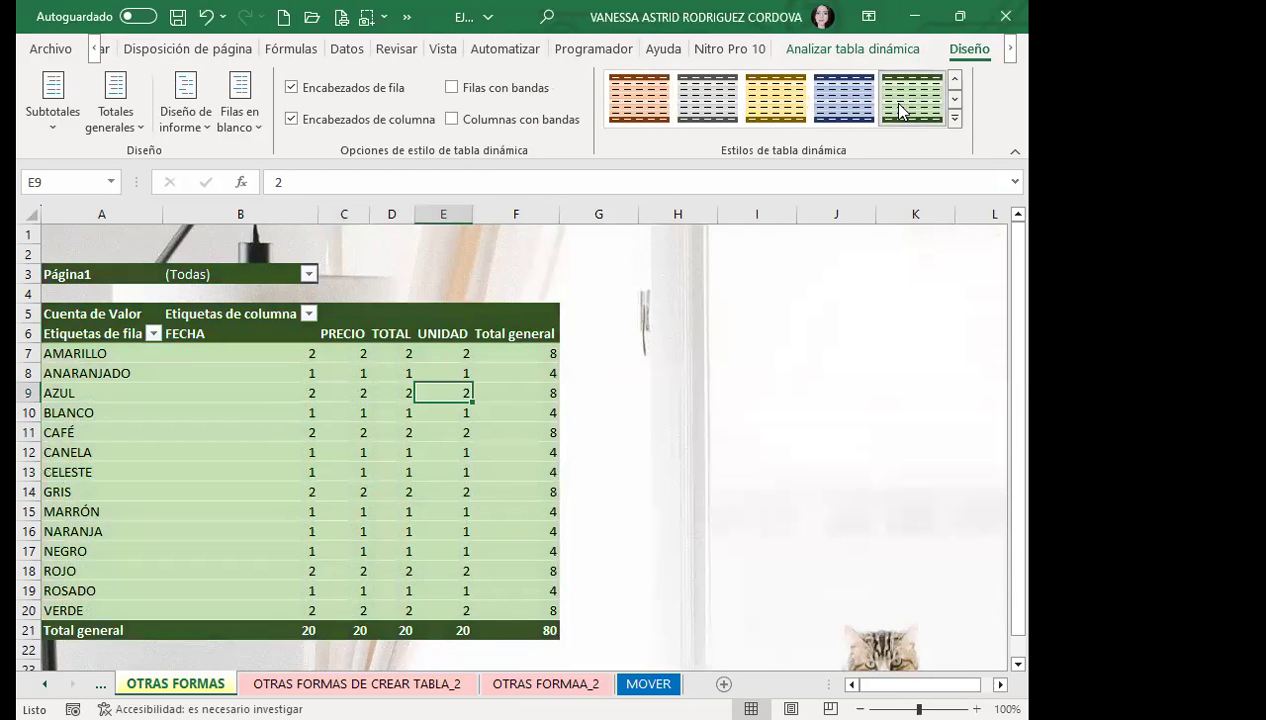
{"action": "scroll", "coordinate": [395, 395], "scroll_direction": "down", "scroll_amount": 3}
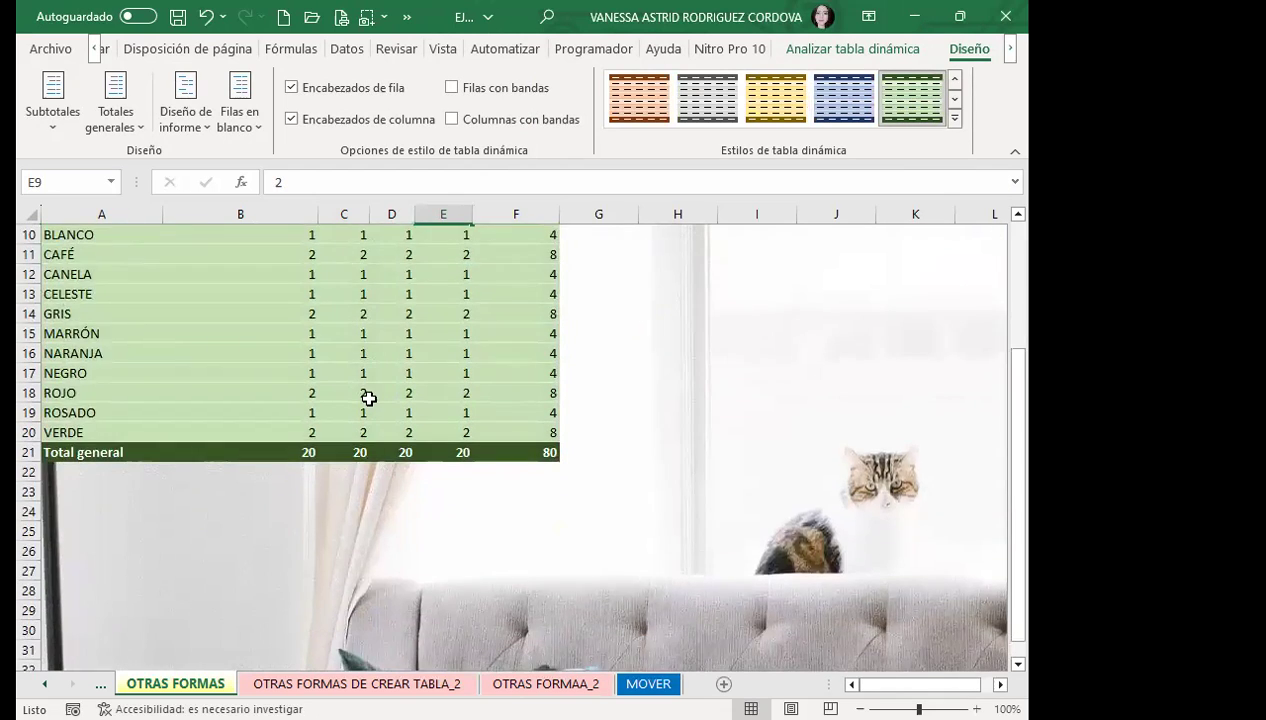
{"action": "scroll", "coordinate": [395, 395], "scroll_direction": "up", "scroll_amount": 3}
{"action": "left_click", "coordinate": [311, 392]}
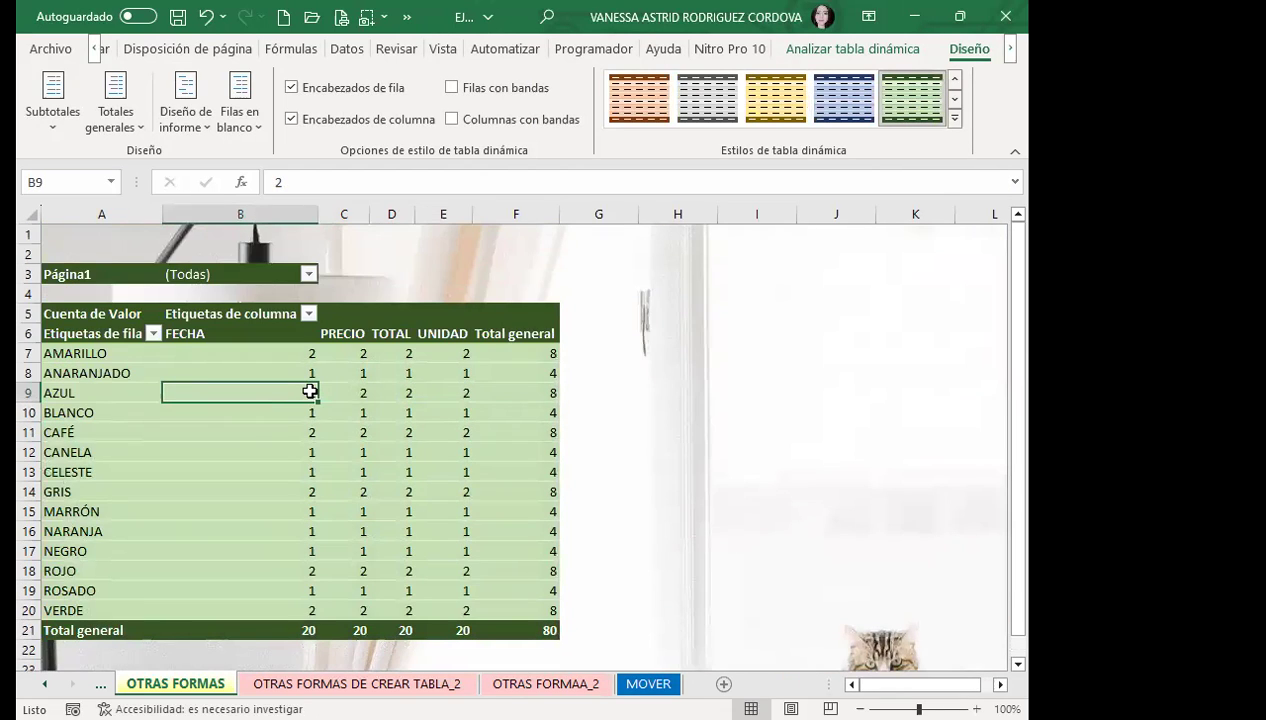
{"action": "left_click", "coordinate": [858, 52]}
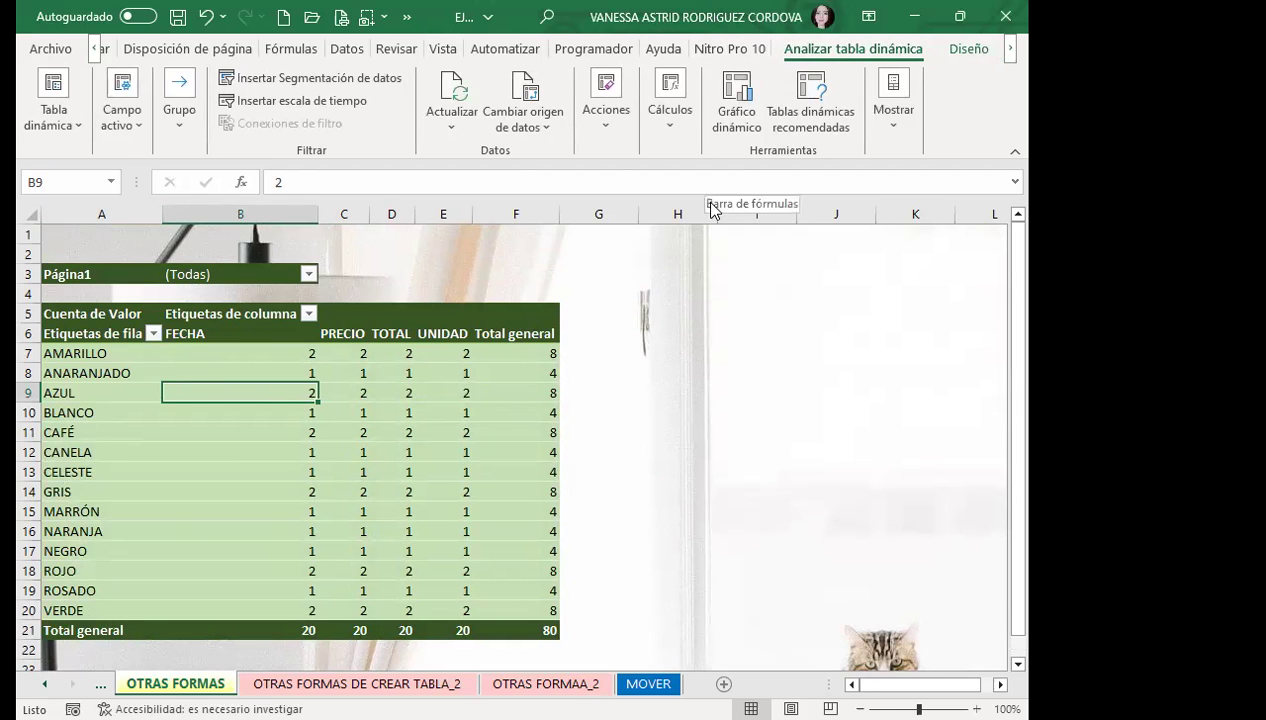
Insert a clustered column pivot chart after previewing combo, line and pie chart types.
{"action": "left_click", "coordinate": [745, 89]}
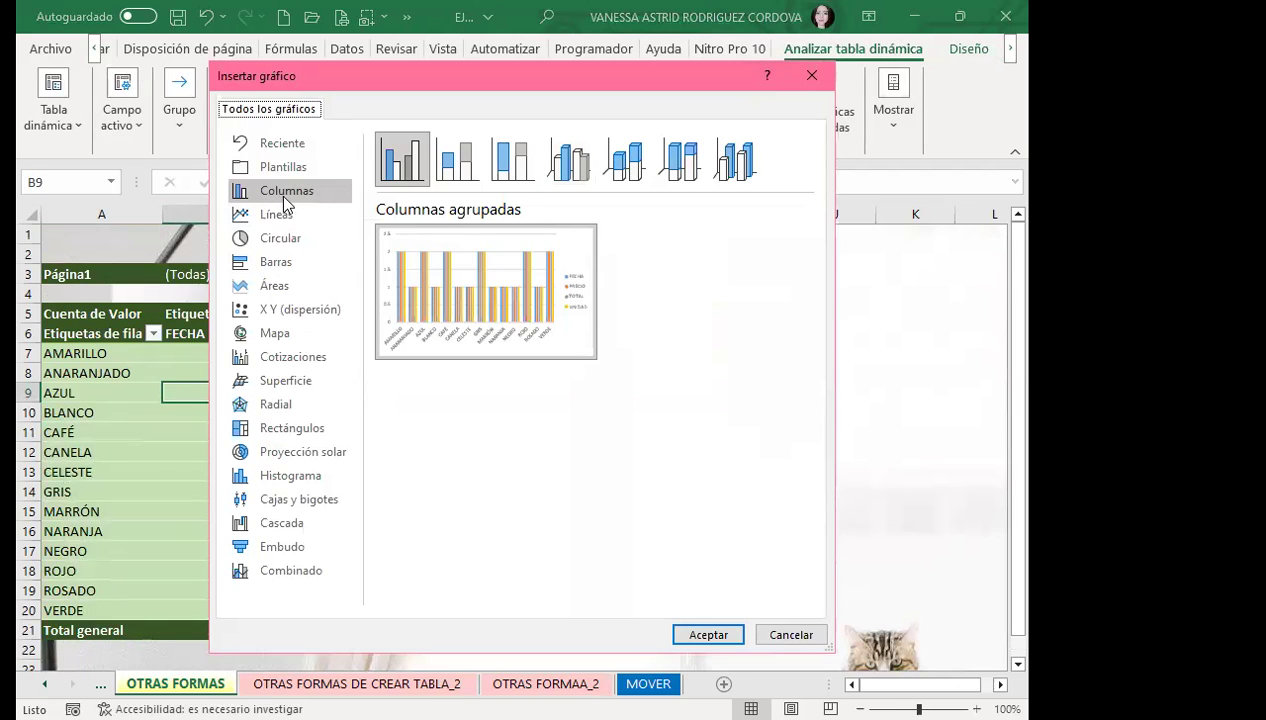
{"action": "left_click", "coordinate": [272, 568]}
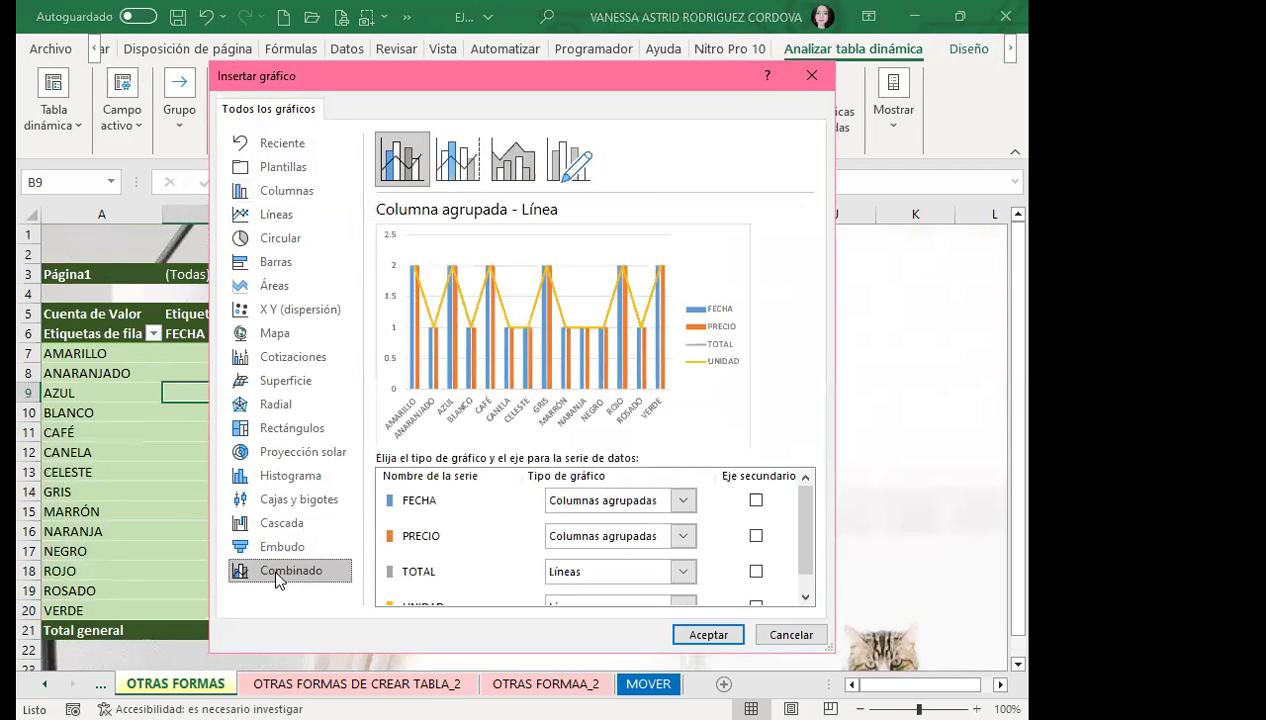
{"action": "left_click", "coordinate": [458, 160]}
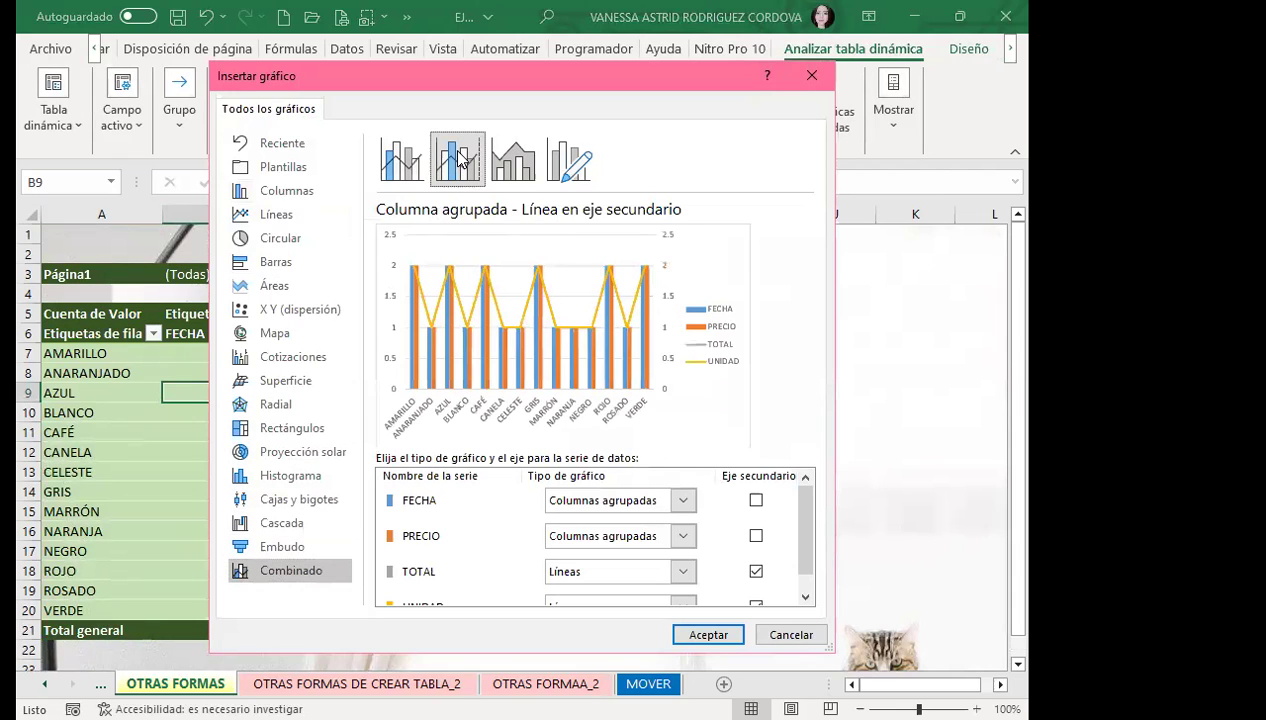
{"action": "left_click", "coordinate": [408, 166]}
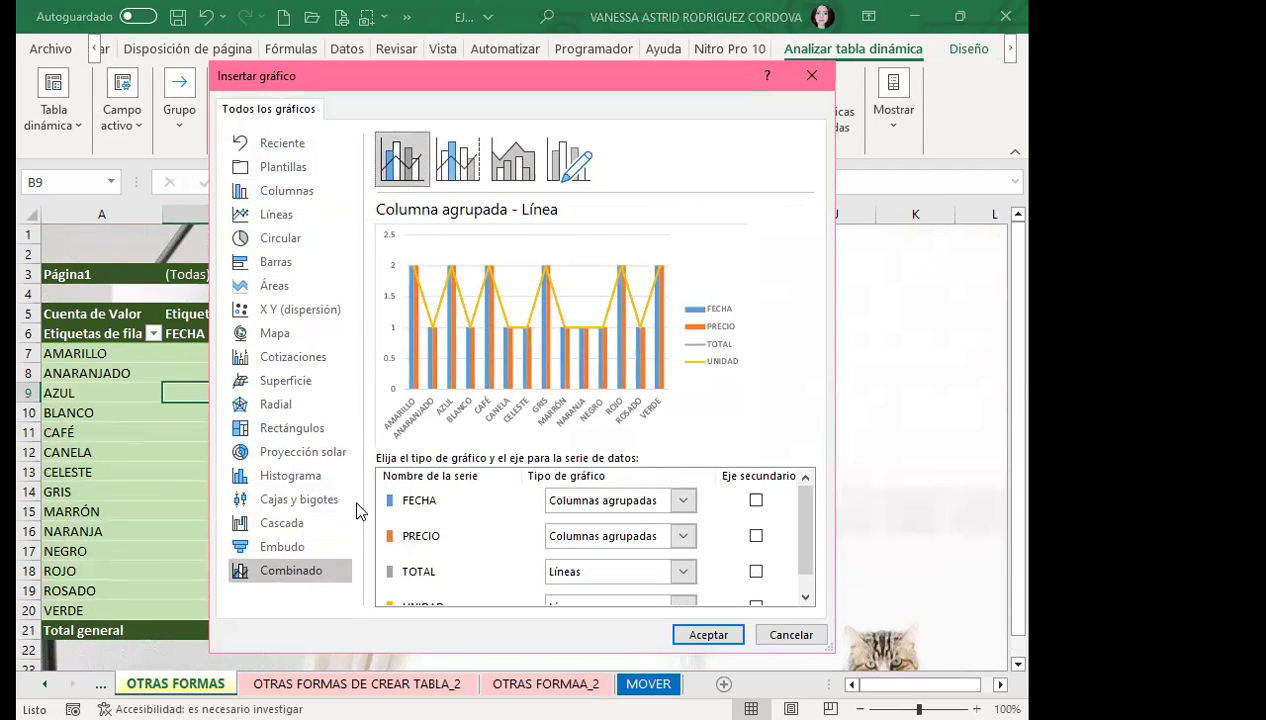
{"action": "left_click", "coordinate": [296, 192]}
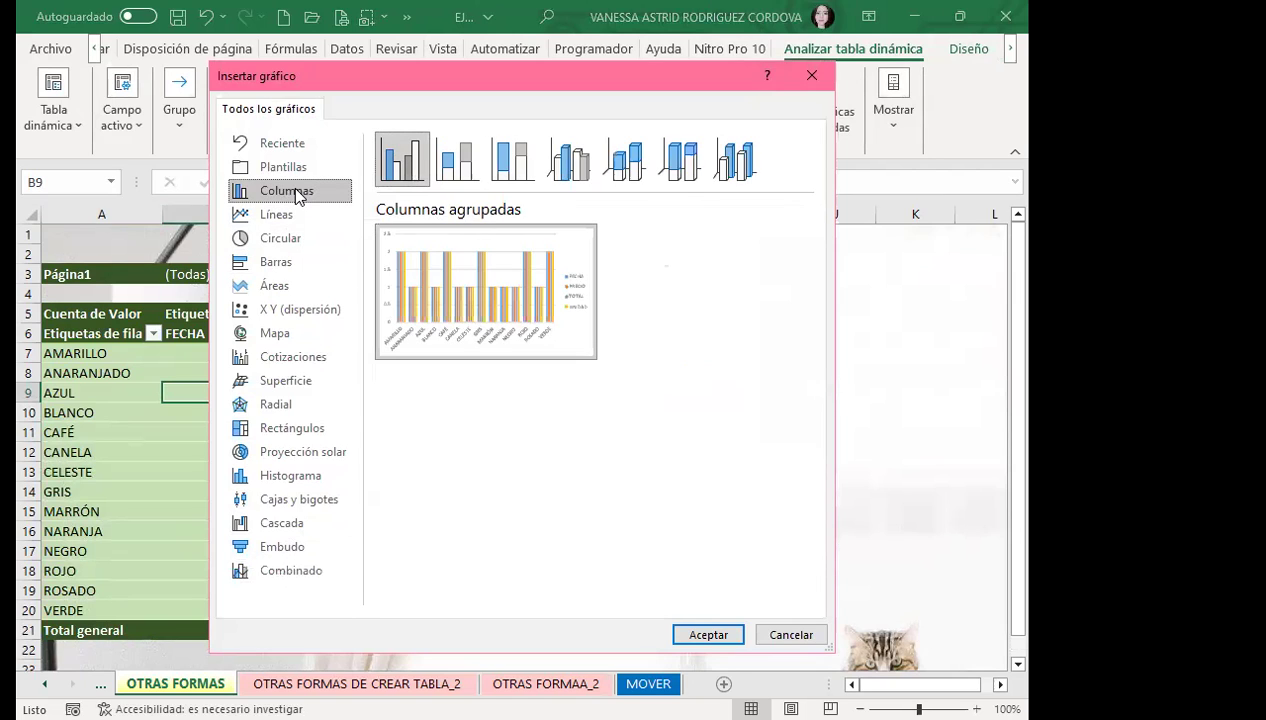
{"action": "left_click", "coordinate": [274, 216]}
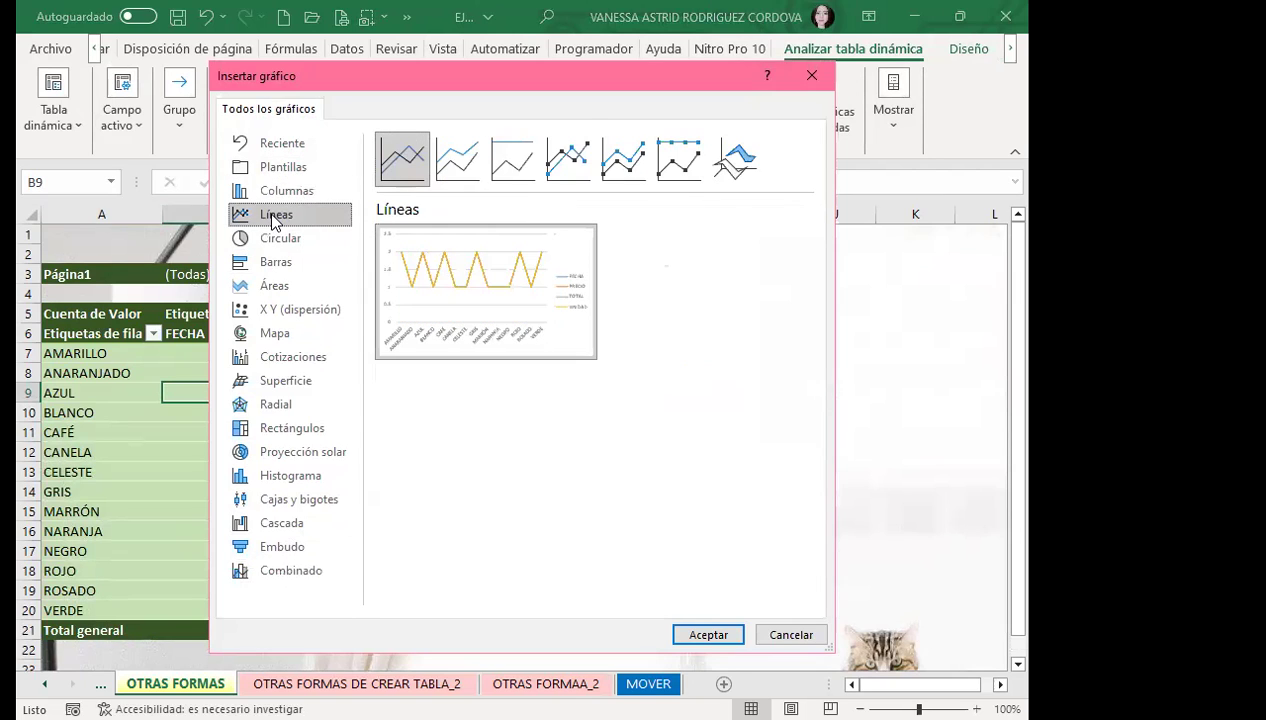
{"action": "left_click", "coordinate": [568, 160]}
{"action": "left_click", "coordinate": [614, 168]}
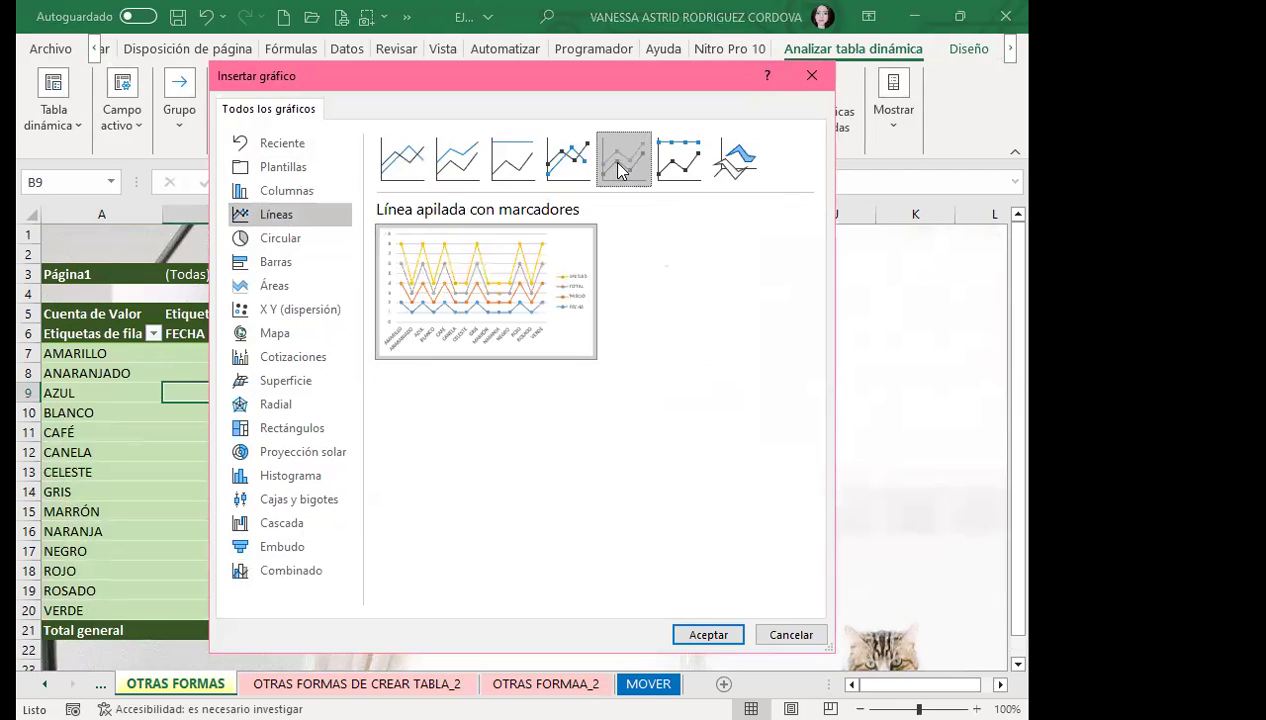
{"action": "left_click", "coordinate": [690, 170]}
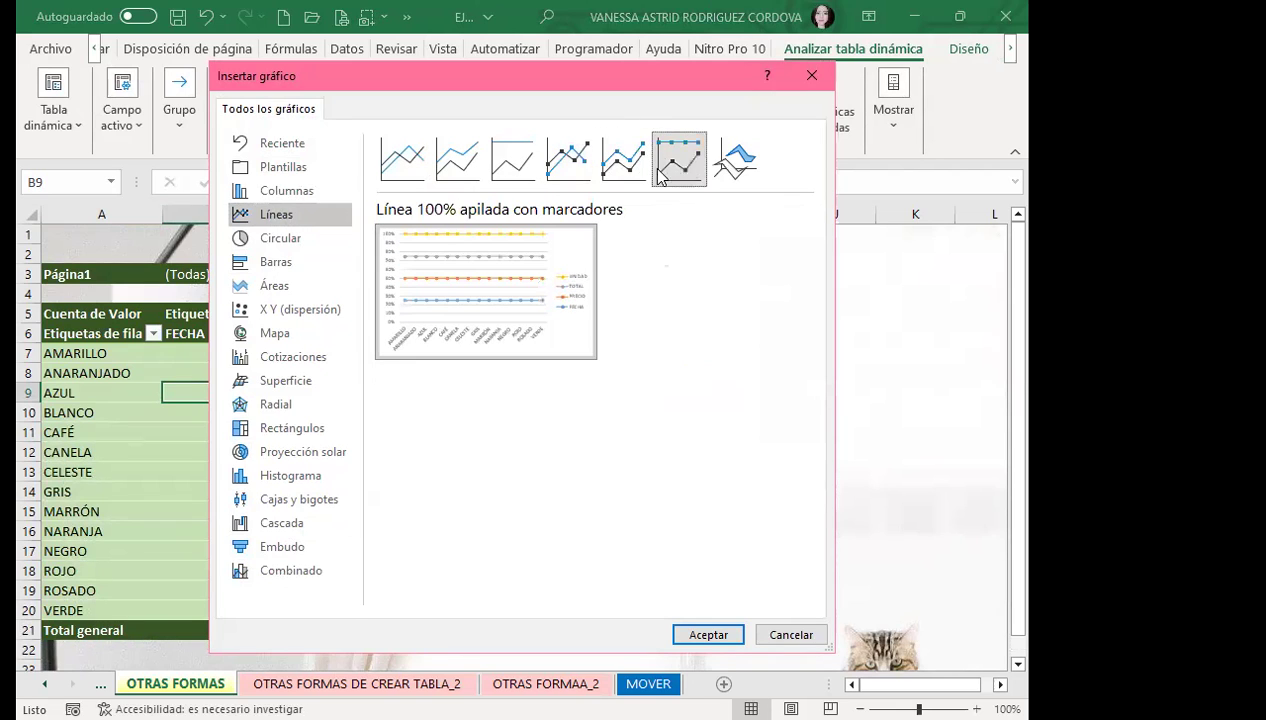
{"action": "left_click", "coordinate": [291, 238]}
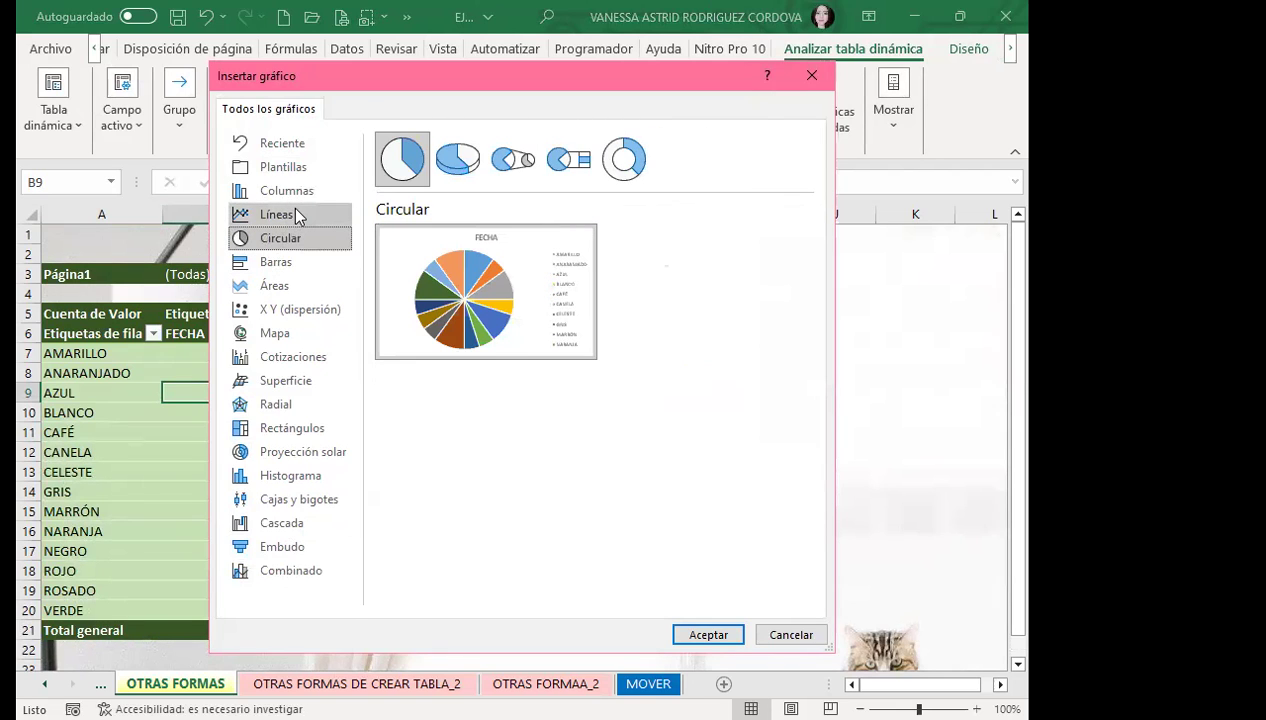
{"action": "left_click", "coordinate": [305, 192]}
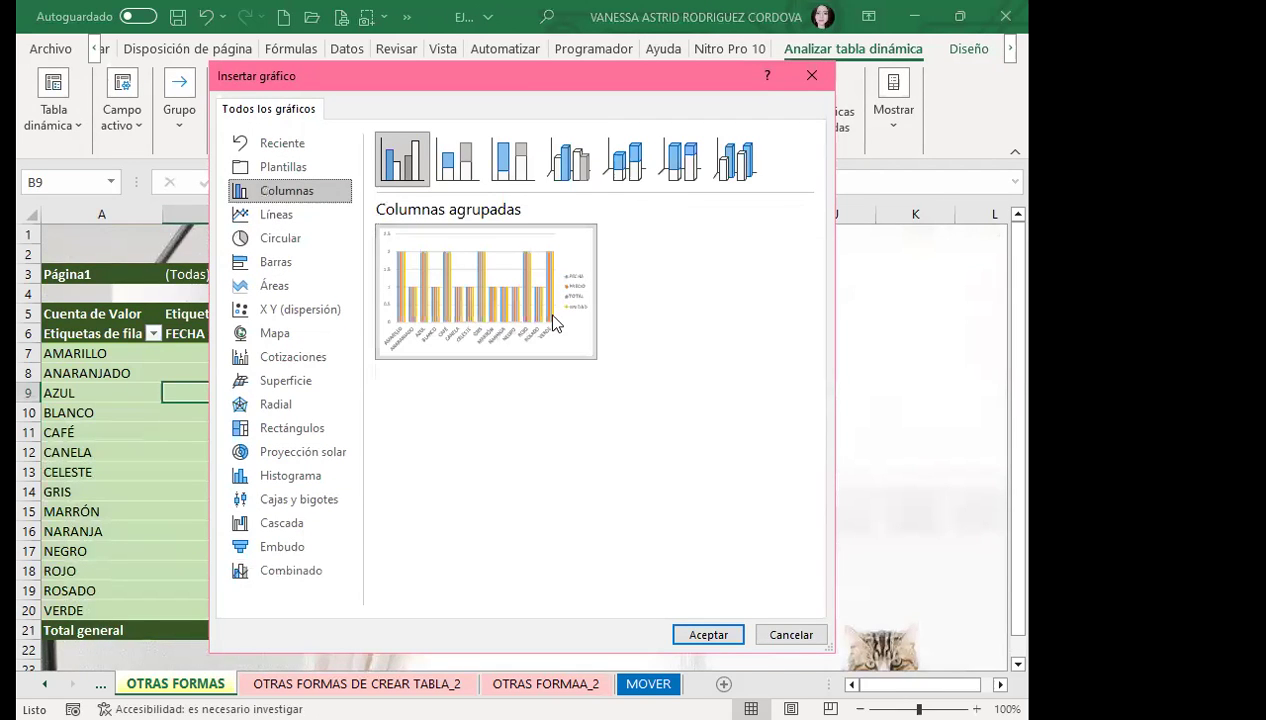
{"action": "left_click", "coordinate": [708, 628]}
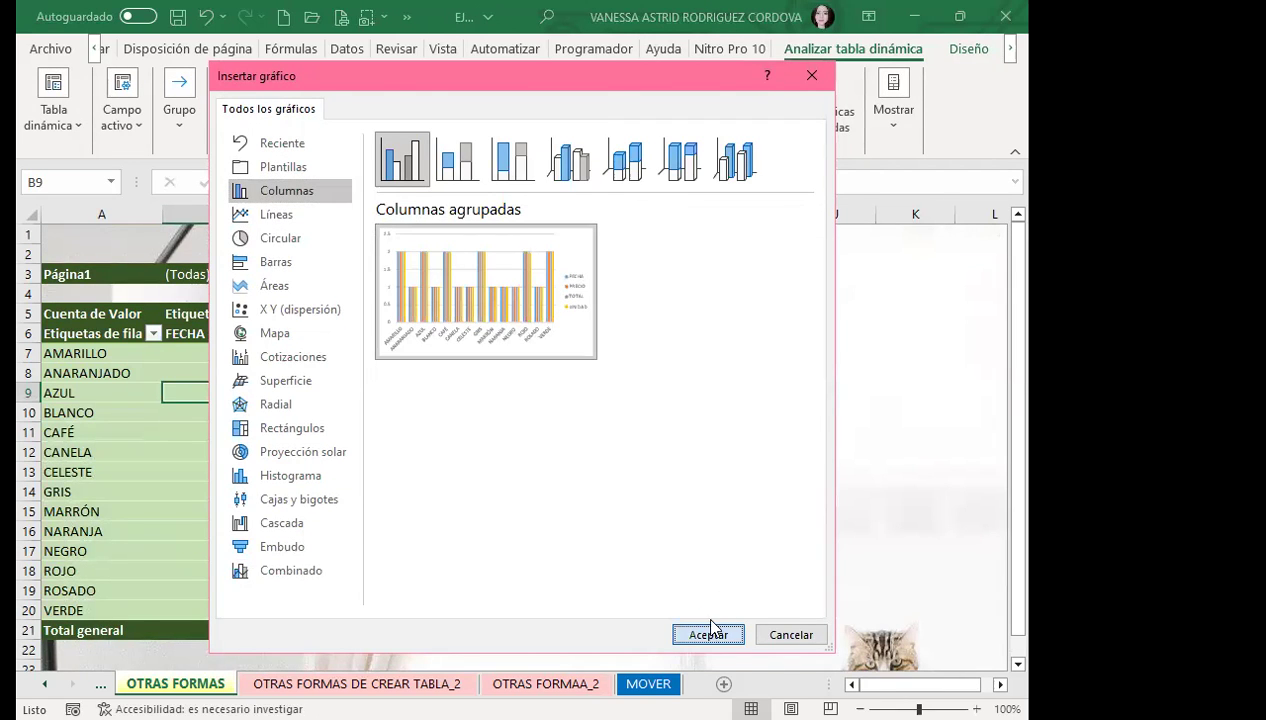
{"action": "scroll", "coordinate": [670, 415], "scroll_direction": "down", "scroll_amount": 3}
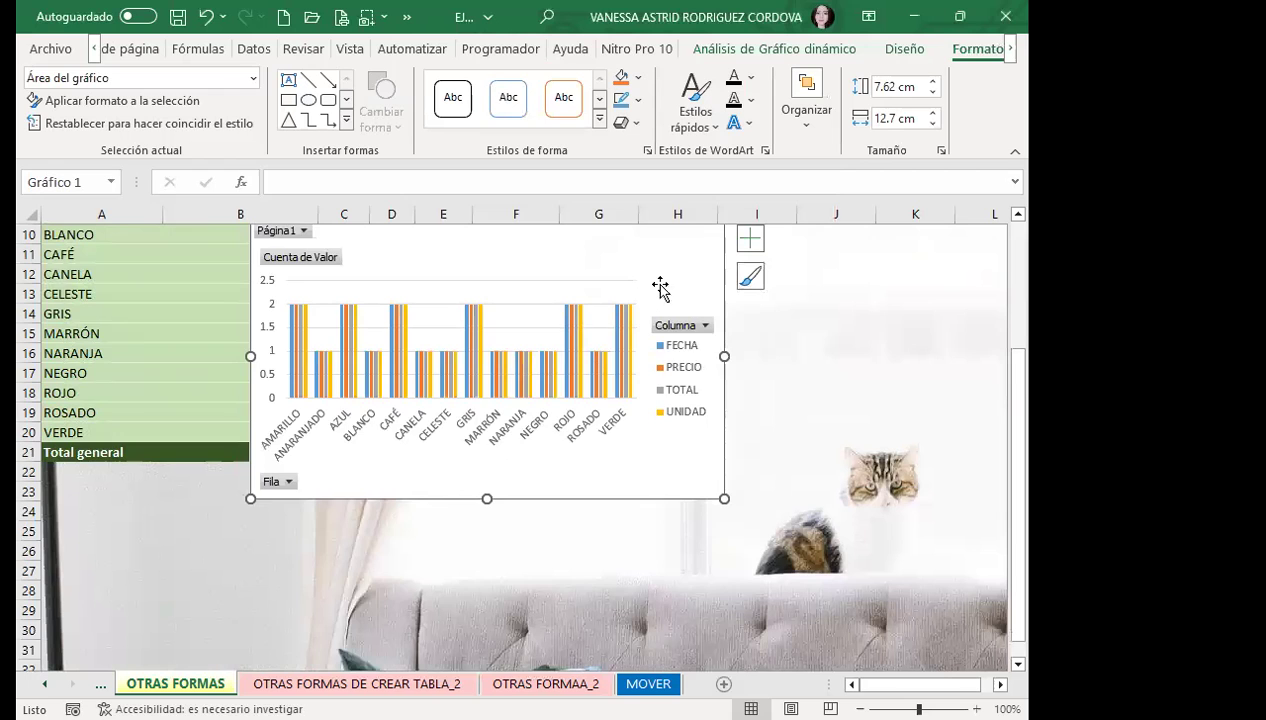
Drag the pivot chart down below row 21, beneath the Total general row.
{"action": "left_click_drag", "start_coordinate": [648, 349], "coordinate": [563, 370]}
{"action": "scroll", "coordinate": [585, 311], "scroll_direction": "down", "scroll_amount": 2}
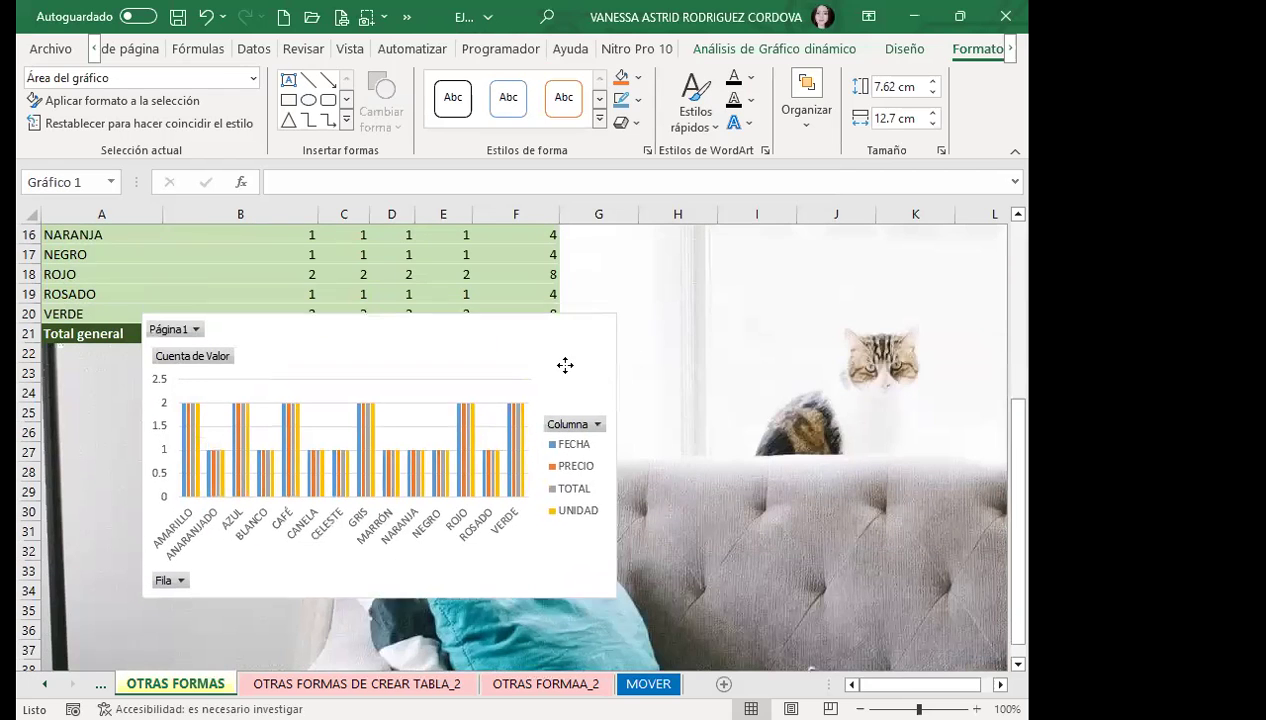
{"action": "scroll", "coordinate": [325, 356], "scroll_direction": "up", "scroll_amount": 3}
{"action": "scroll", "coordinate": [300, 380], "scroll_direction": "up", "scroll_amount": 2}
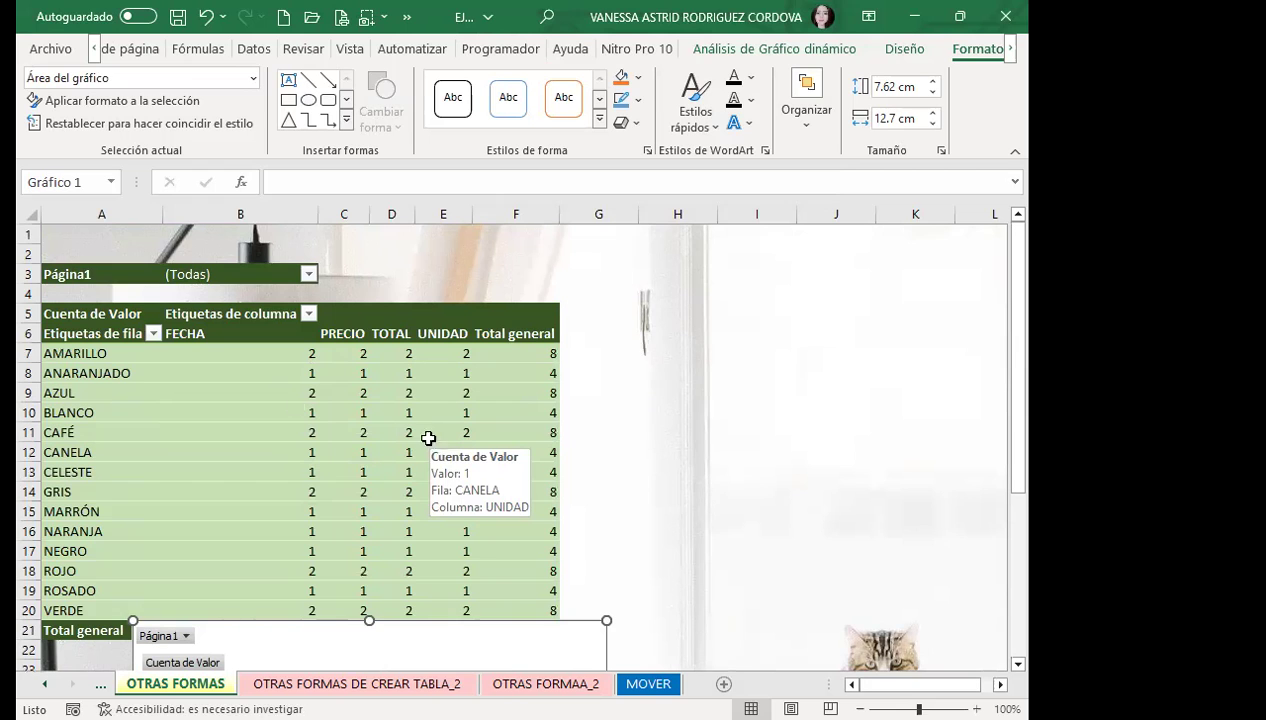
{"action": "scroll", "coordinate": [222, 443], "scroll_direction": "down", "scroll_amount": 6}
{"action": "scroll", "coordinate": [222, 443], "scroll_direction": "down", "scroll_amount": 1}
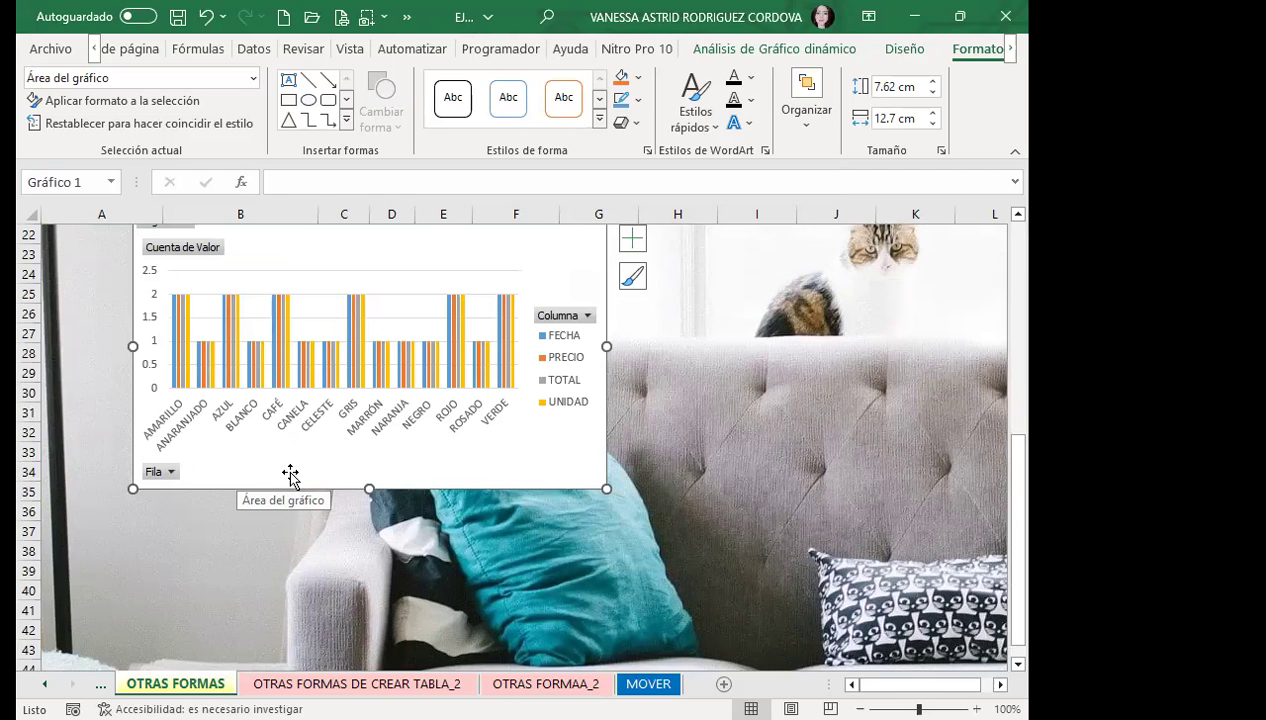
{"action": "scroll", "coordinate": [291, 474], "scroll_direction": "up", "scroll_amount": 2}
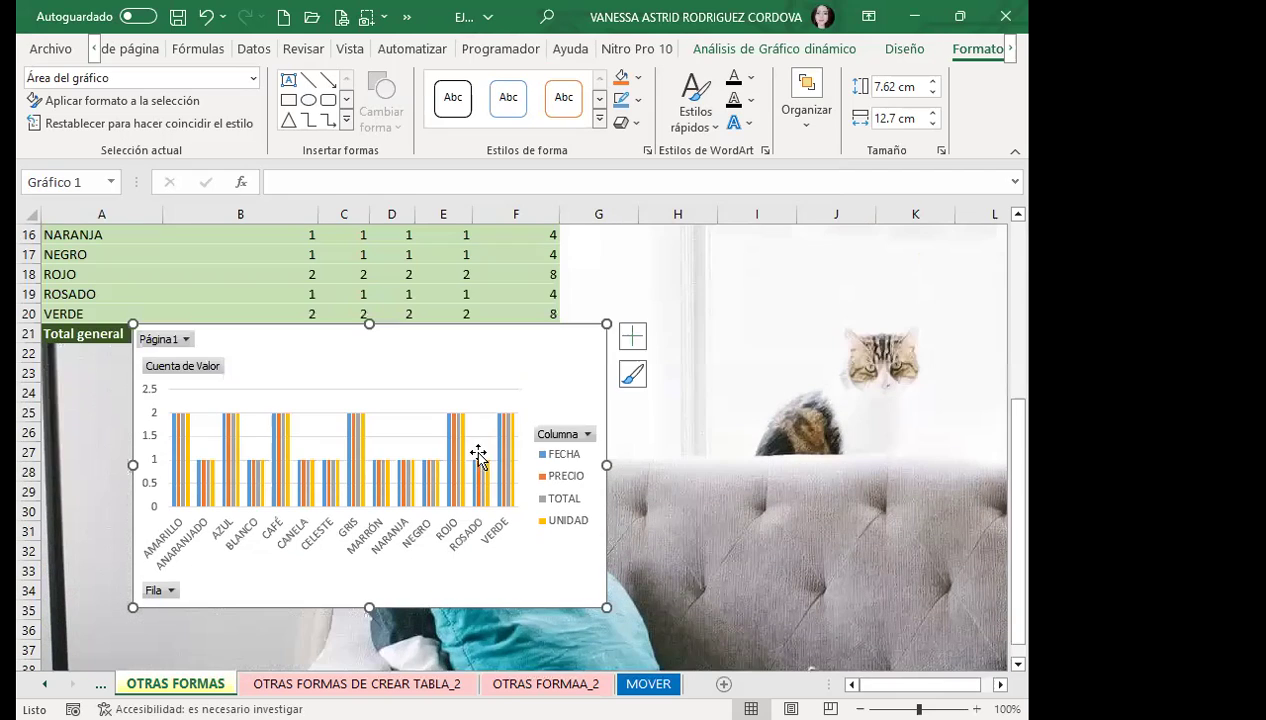
Apply a quick chart layout with axis titles and no chart title.
{"action": "double_click", "coordinate": [545, 368]}
{"action": "left_click", "coordinate": [860, 48]}
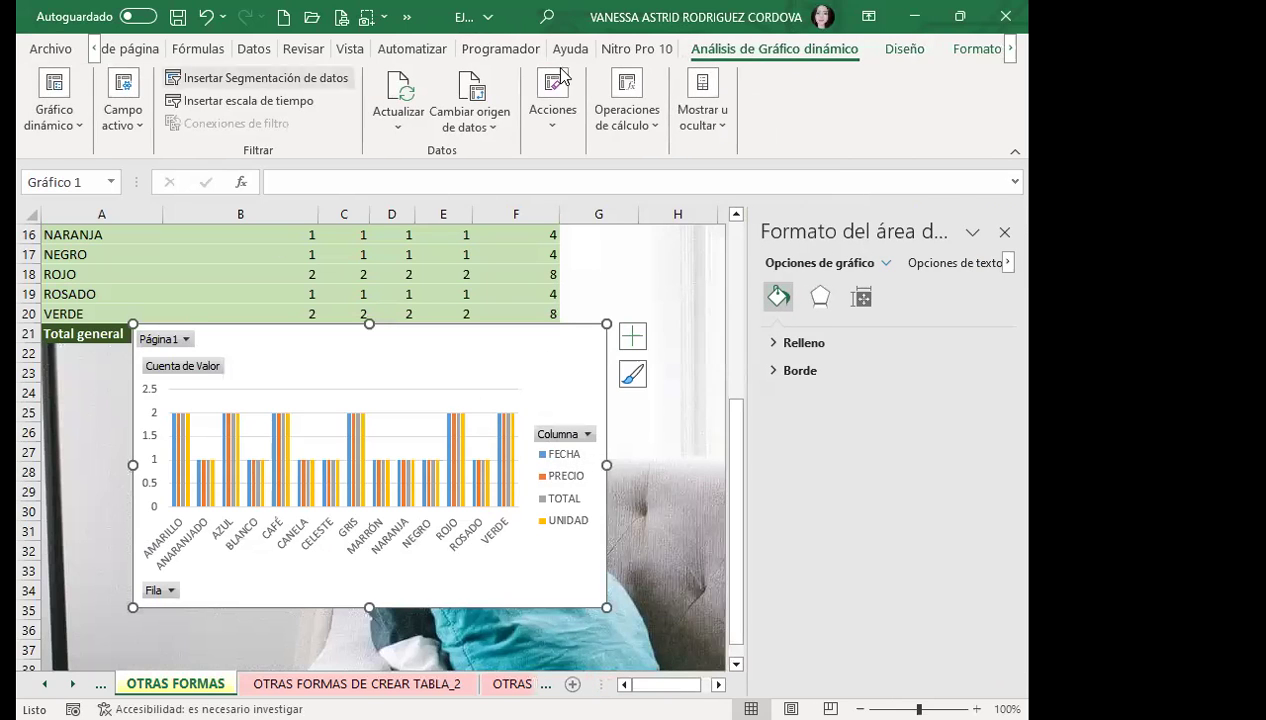
{"action": "left_click", "coordinate": [912, 50]}
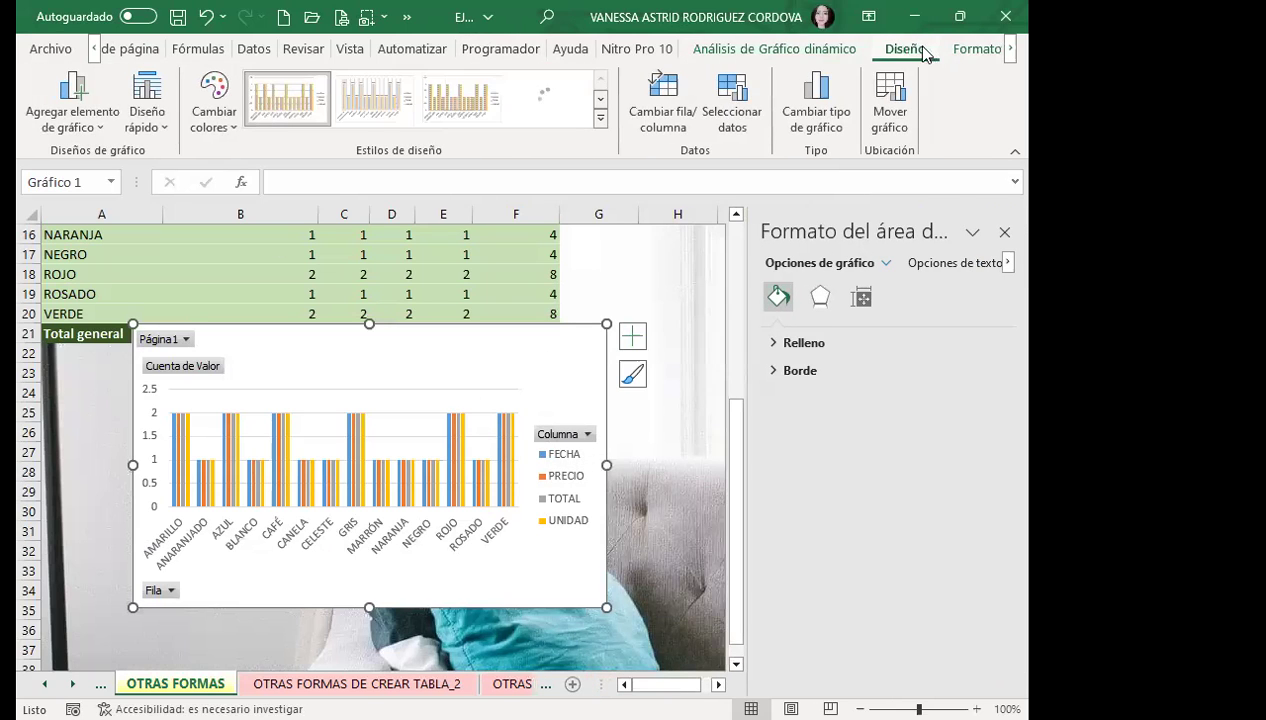
{"action": "left_click", "coordinate": [147, 125]}
{"action": "left_click", "coordinate": [267, 263]}
{"action": "left_click", "coordinate": [147, 112]}
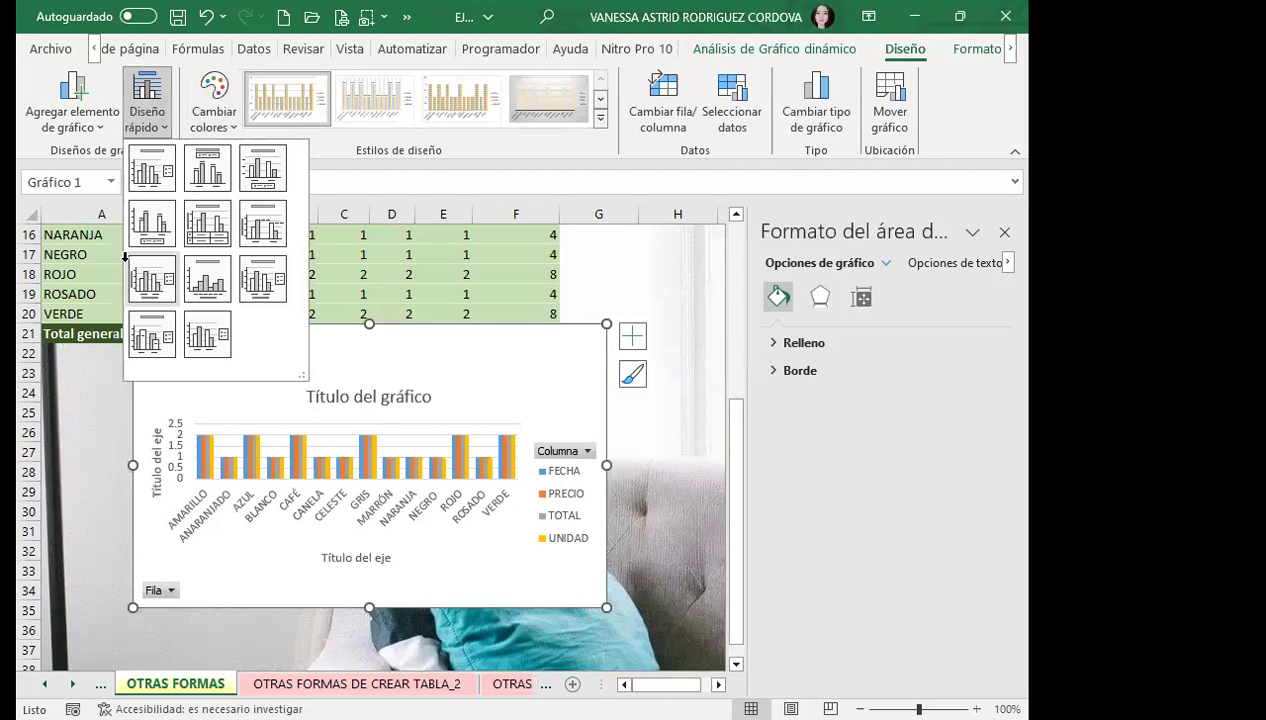
{"action": "left_click", "coordinate": [150, 276]}
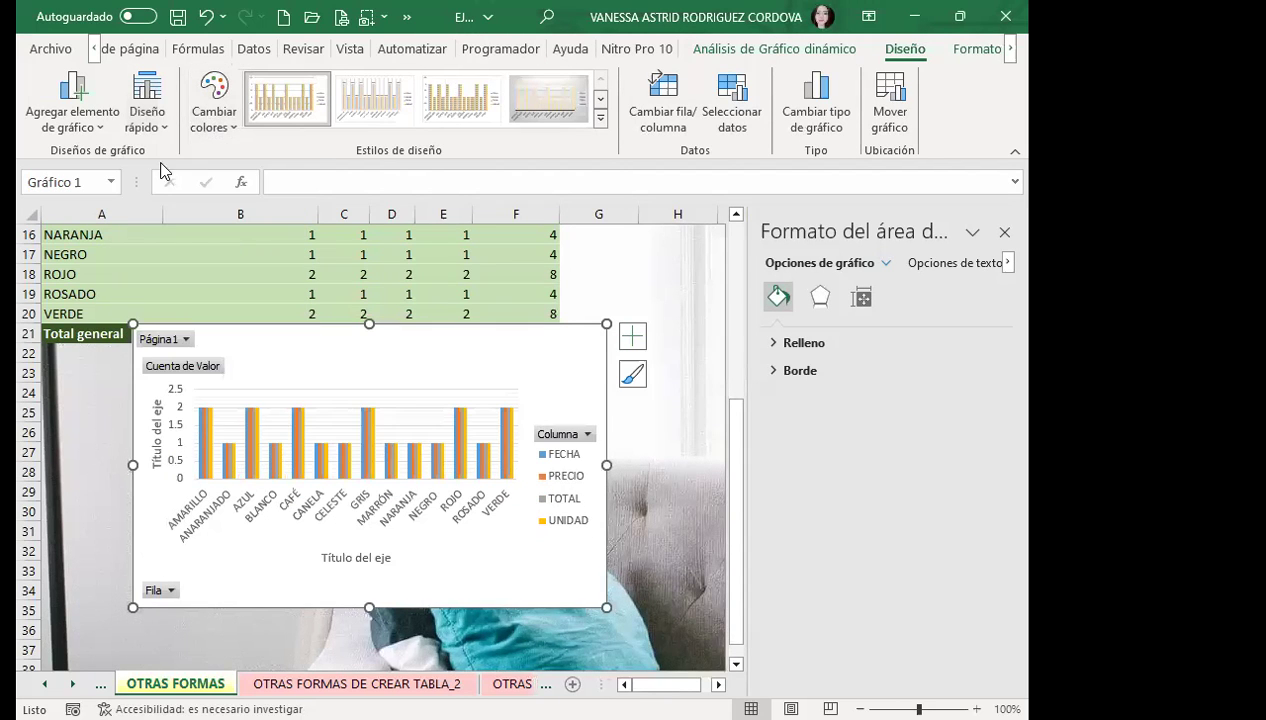
Recolour the series orange, yellow, green and brown, and enlarge the chart down and right.
{"action": "left_click", "coordinate": [226, 138]}
{"action": "left_click", "coordinate": [250, 243]}
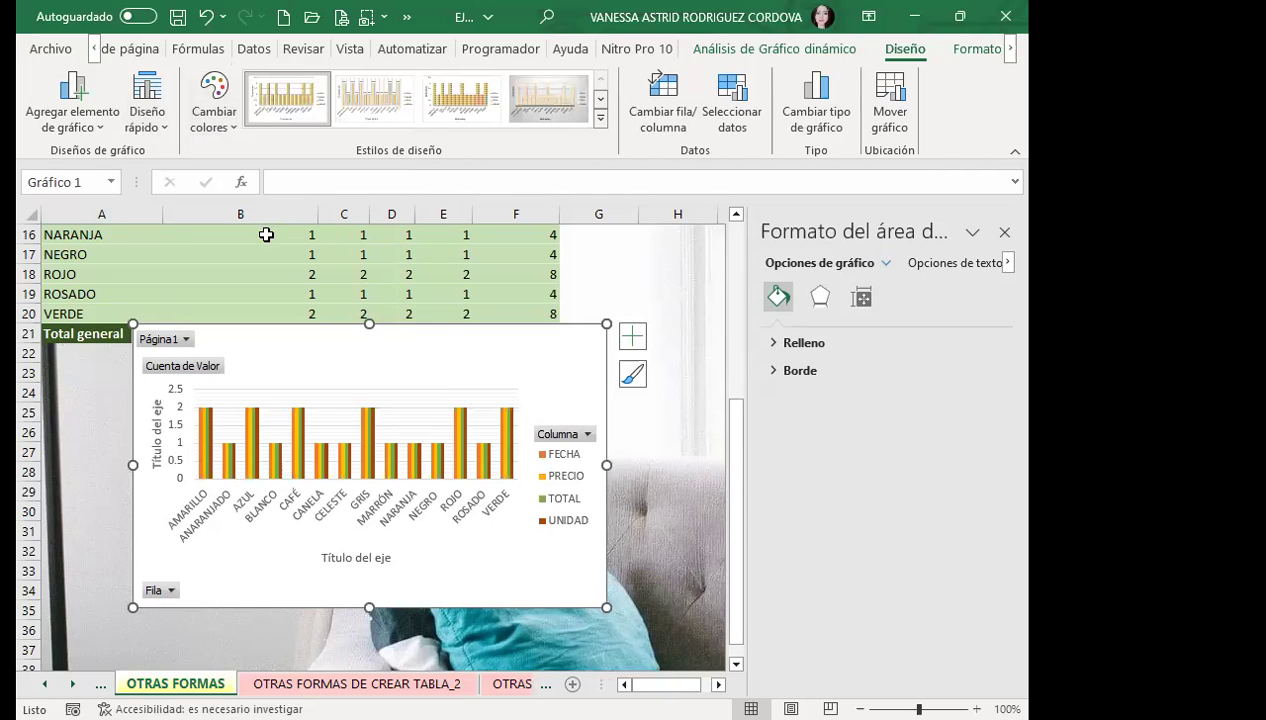
{"action": "left_click_drag", "start_coordinate": [523, 362], "coordinate": [514, 413]}
{"action": "scroll", "coordinate": [511, 415], "scroll_direction": "down", "scroll_amount": 2}
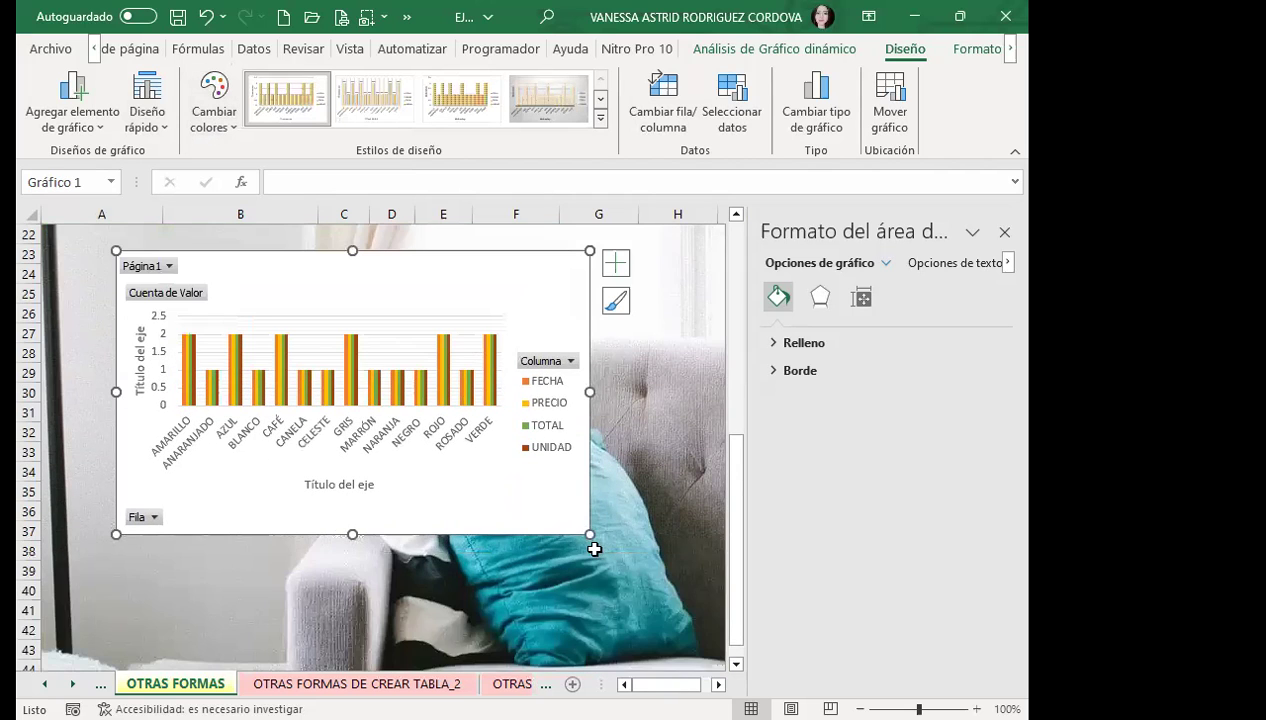
{"action": "left_click_drag", "start_coordinate": [590, 535], "coordinate": [644, 604]}
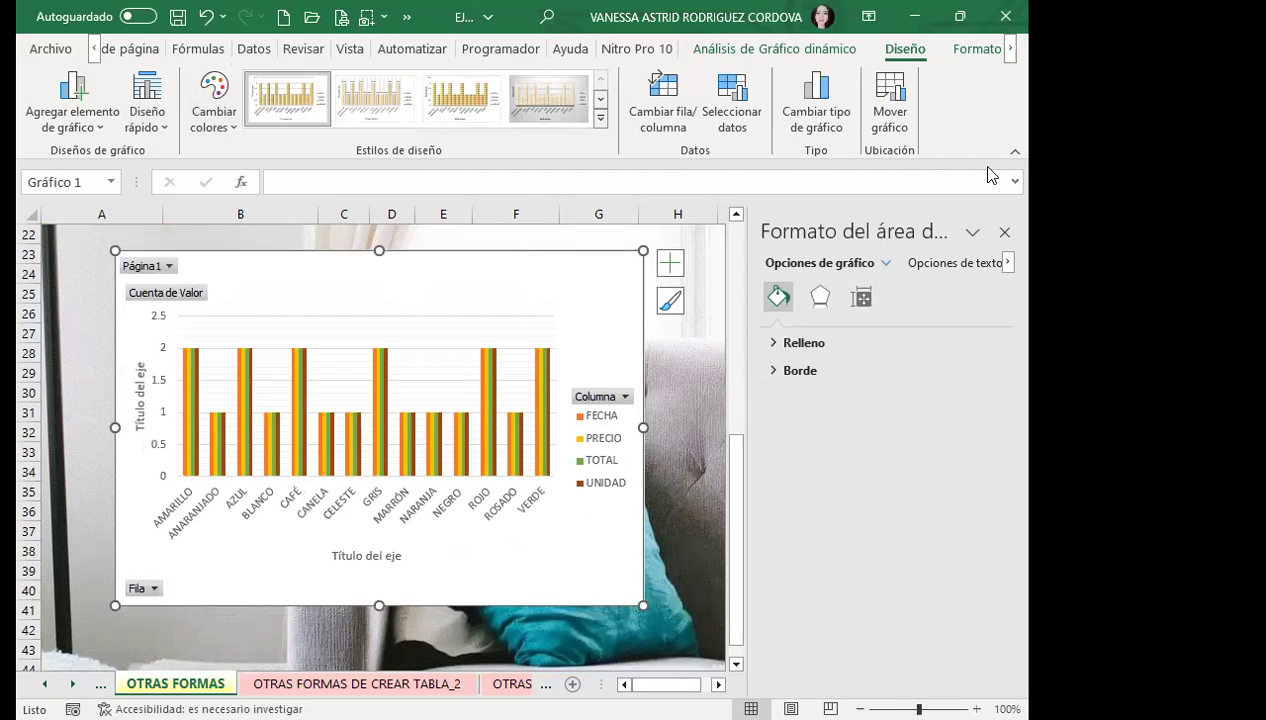
Close the chart area formatting pane and select AMARILLO in the pivot table.
{"action": "left_click", "coordinate": [1004, 232]}
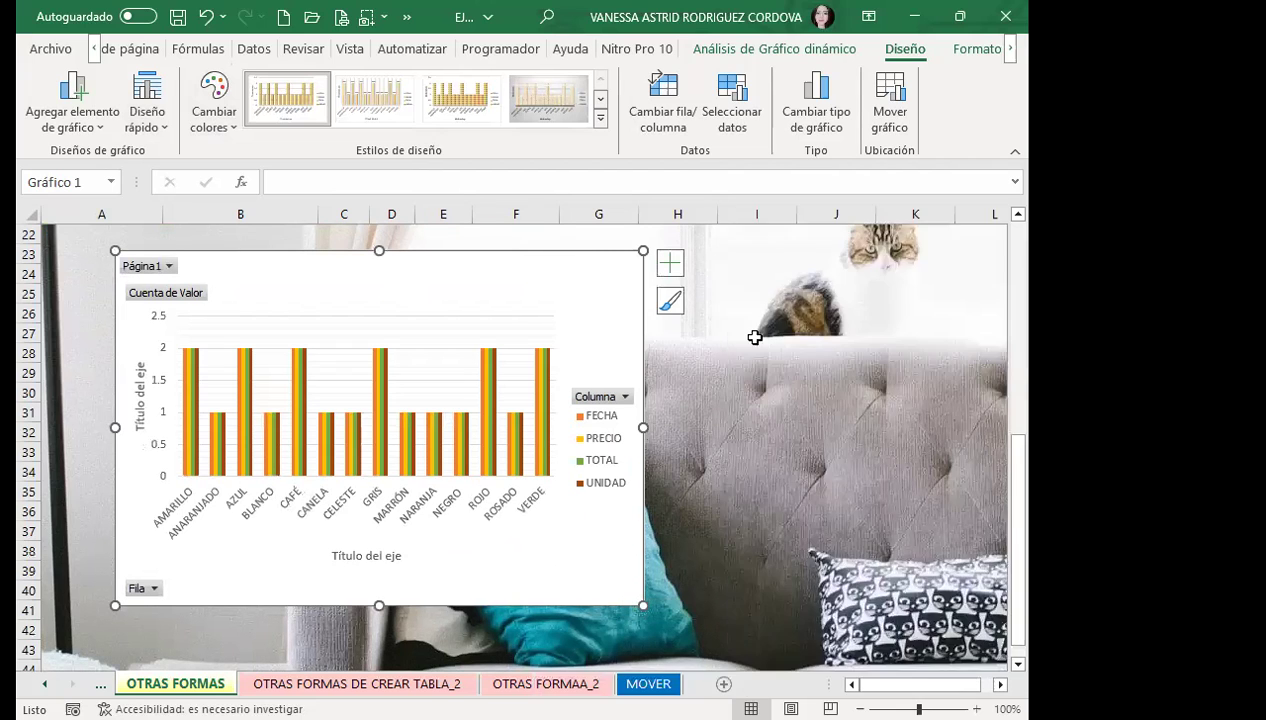
{"action": "left_click", "coordinate": [751, 368]}
{"action": "scroll", "coordinate": [490, 450], "scroll_direction": "up", "scroll_amount": 6}
{"action": "scroll", "coordinate": [464, 424], "scroll_direction": "up", "scroll_amount": 1}
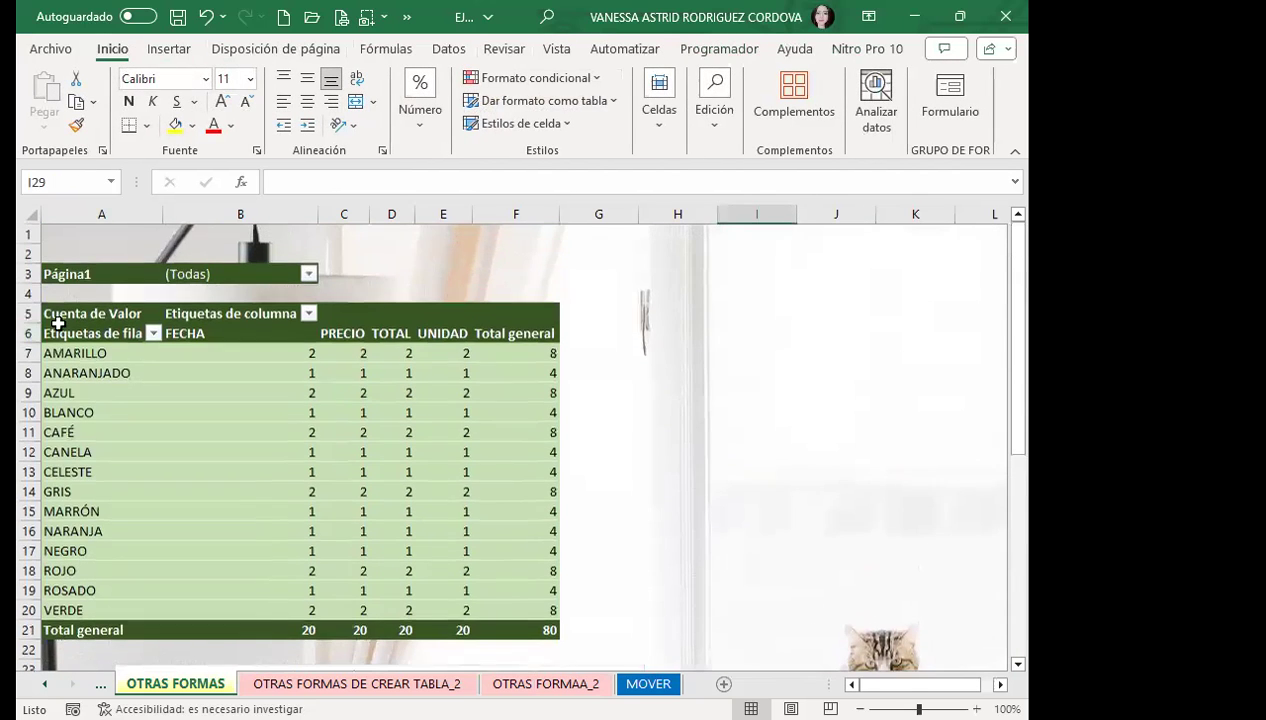
{"action": "left_click", "coordinate": [78, 357]}
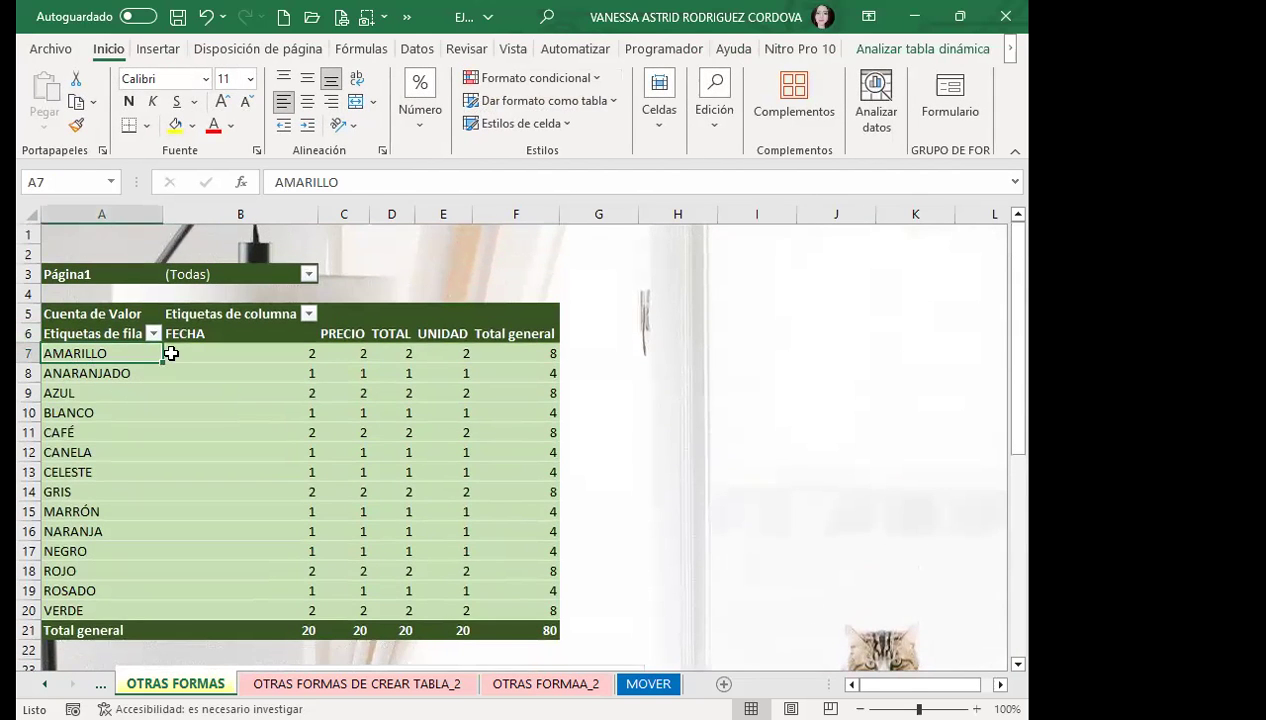
{"action": "scroll", "coordinate": [466, 520], "scroll_direction": "down", "scroll_amount": 1}
{"action": "scroll", "coordinate": [320, 567], "scroll_direction": "down", "scroll_amount": 3}
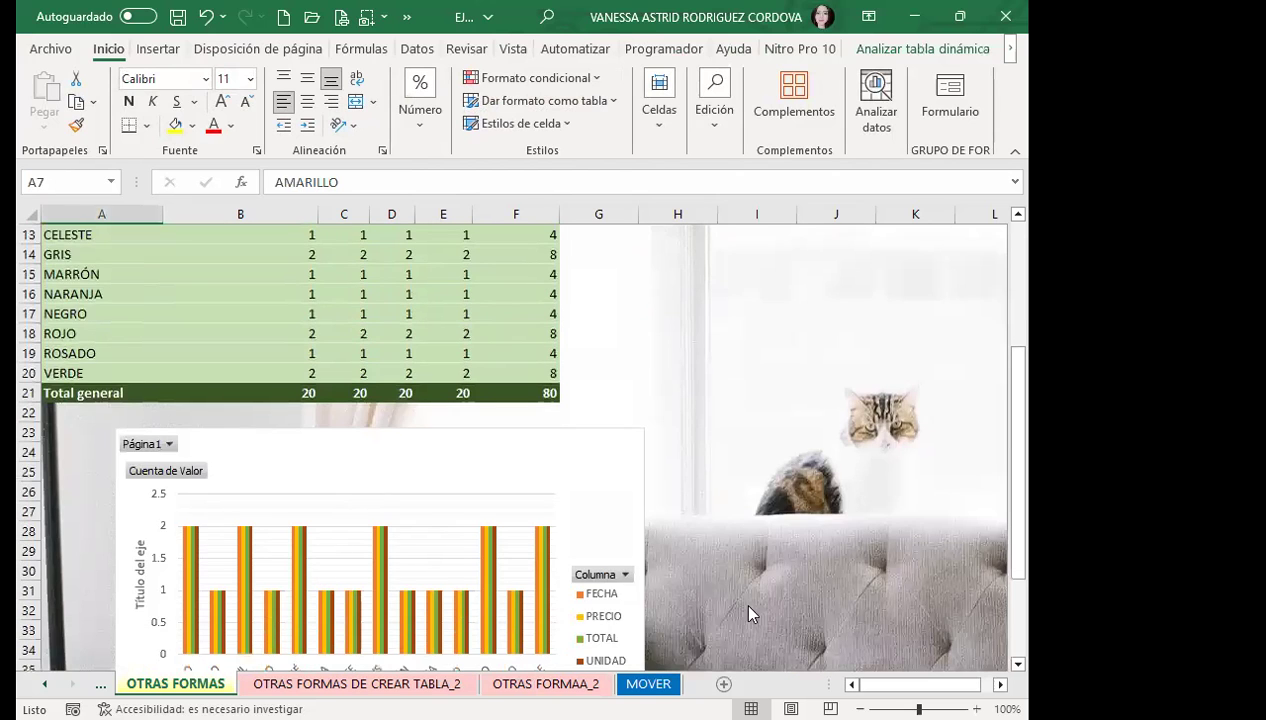
Scroll back through the sheet tabs and select ROJO on OTRAS FORMAS DE CREAR TABLAS.
{"action": "left_click", "coordinate": [45, 684]}
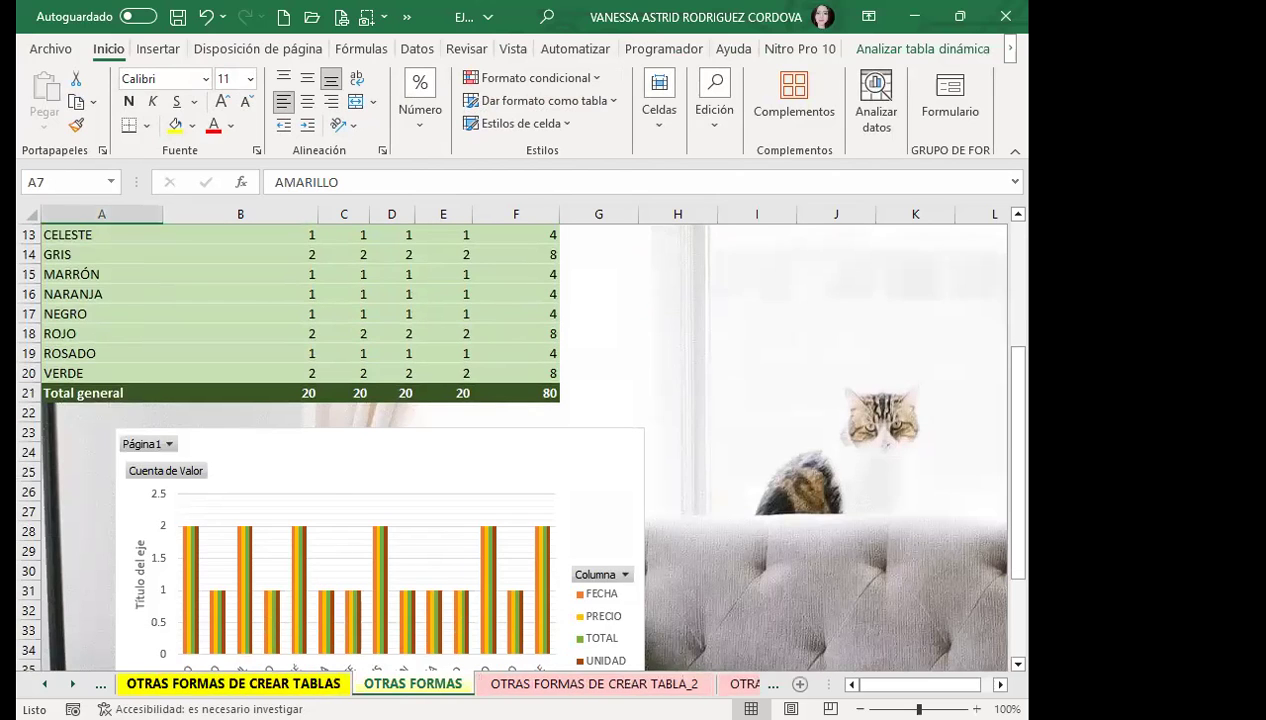
{"action": "left_click", "coordinate": [233, 684]}
{"action": "left_click", "coordinate": [85, 333]}
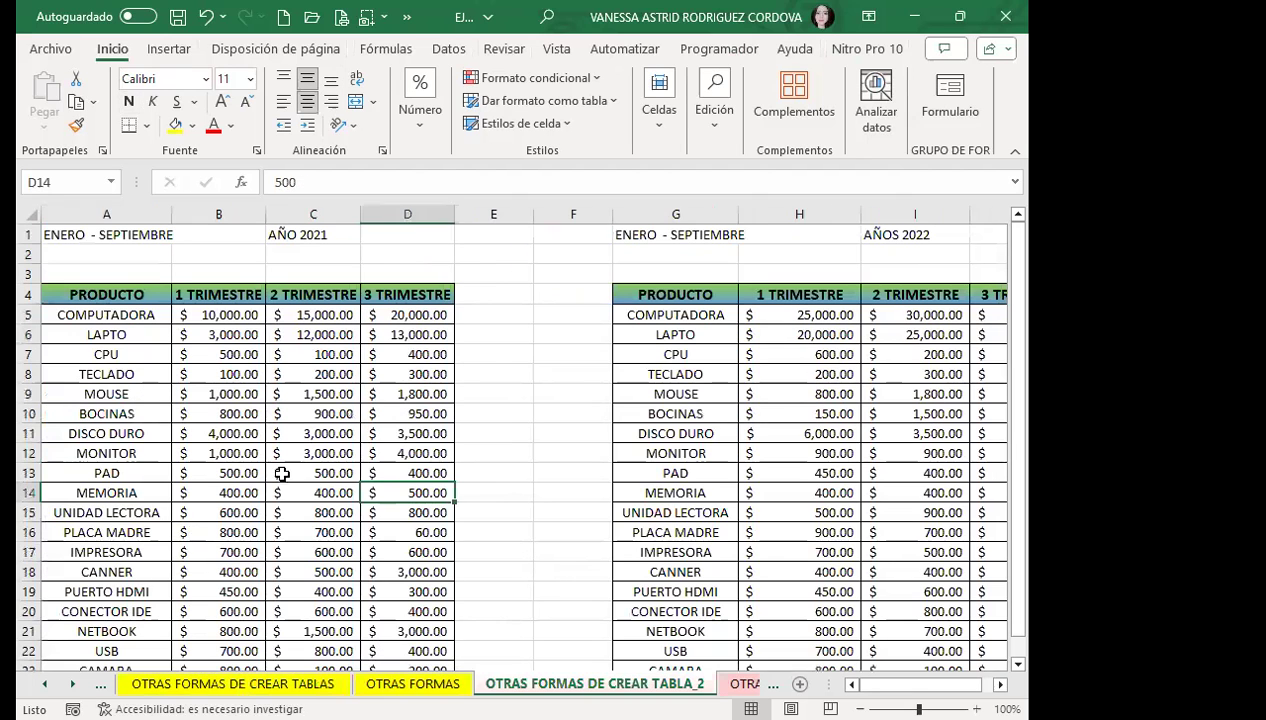
Inspect the 2021 and 2022 tables on OTRAS FORMAS DE CREAR TABLA_2, selecting MONITOR and CPU.
{"action": "left_click", "coordinate": [318, 473]}
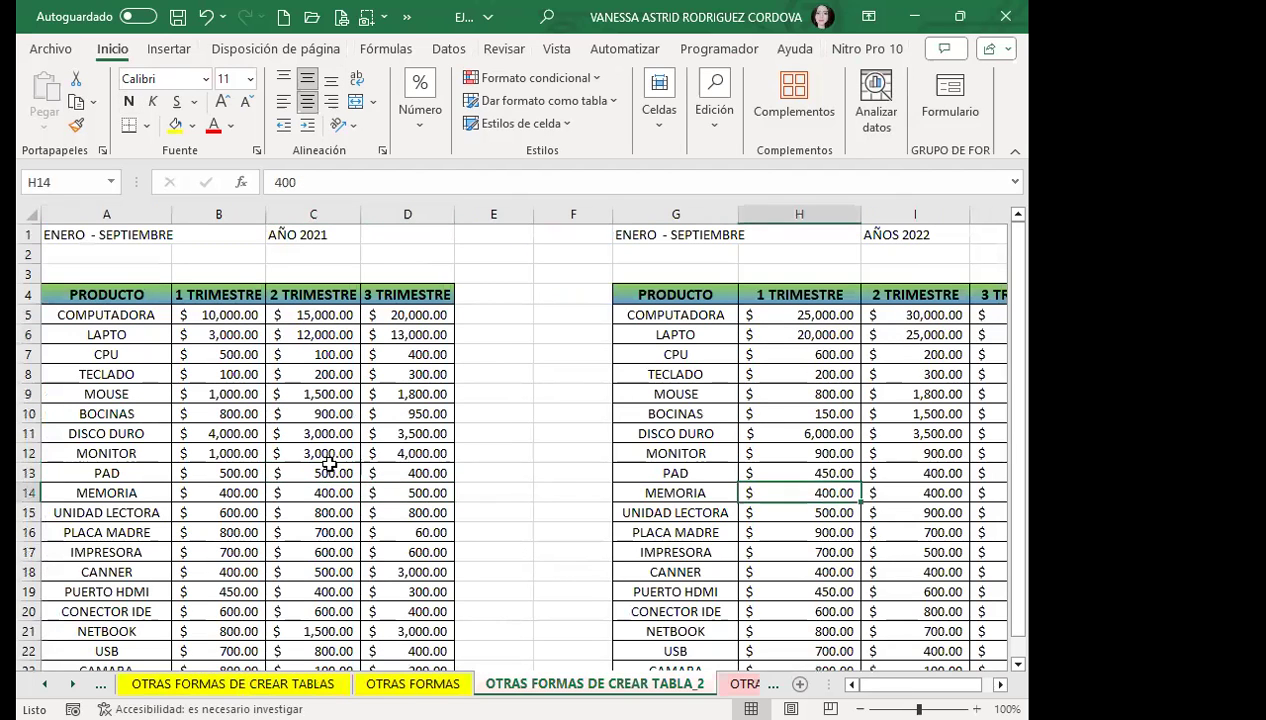
{"action": "left_click", "coordinate": [678, 453]}
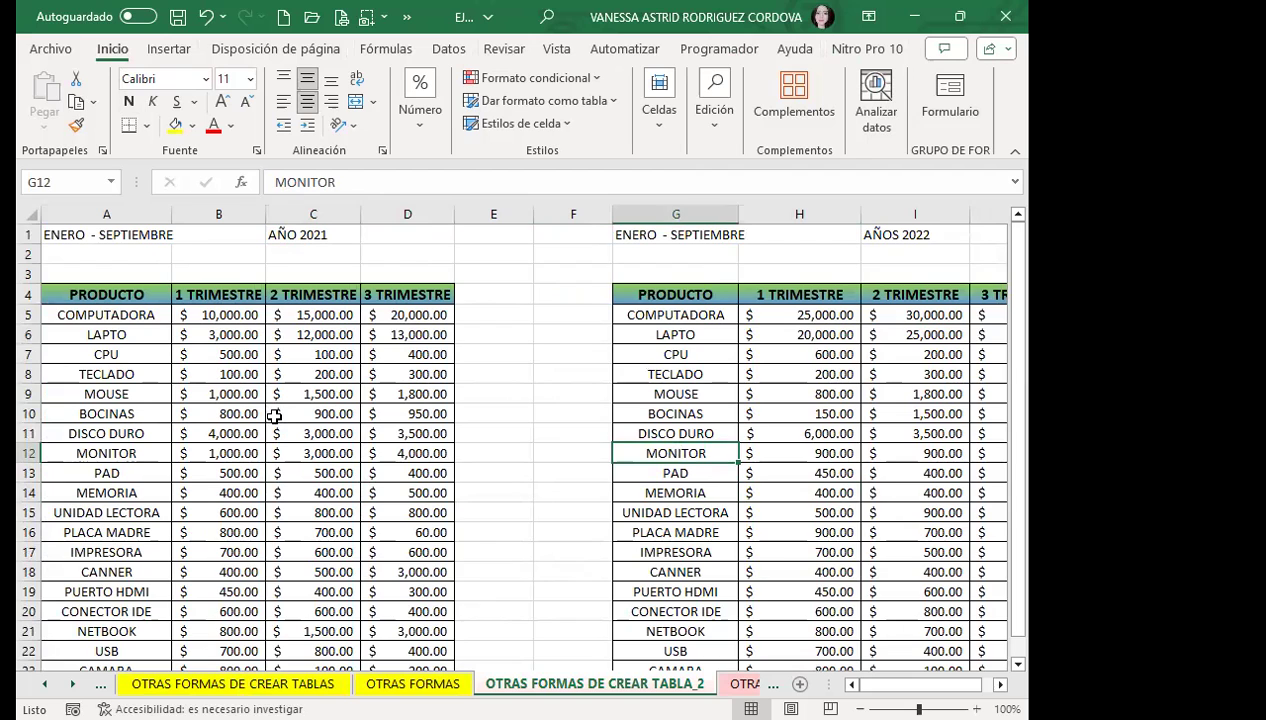
{"action": "scroll", "coordinate": [274, 415], "scroll_direction": "down", "scroll_amount": 3}
{"action": "left_click", "coordinate": [284, 416]}
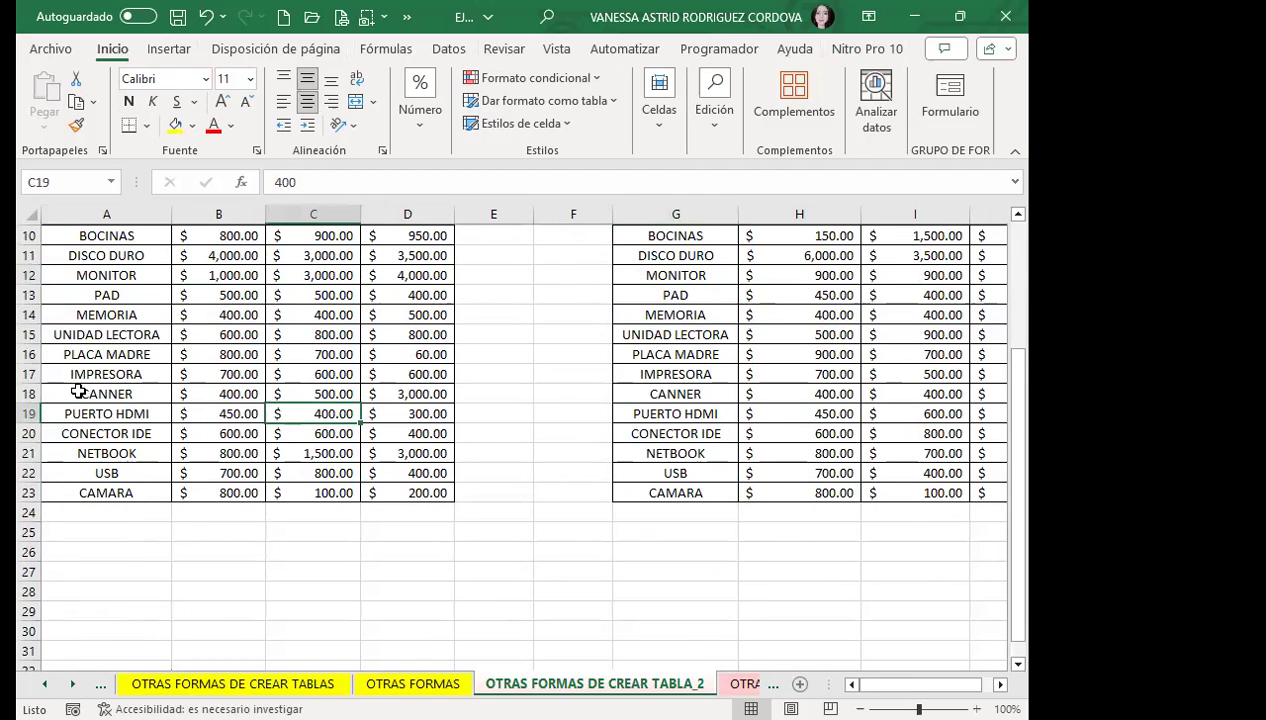
{"action": "scroll", "coordinate": [88, 380], "scroll_direction": "up", "scroll_amount": 3}
{"action": "left_click", "coordinate": [94, 352]}
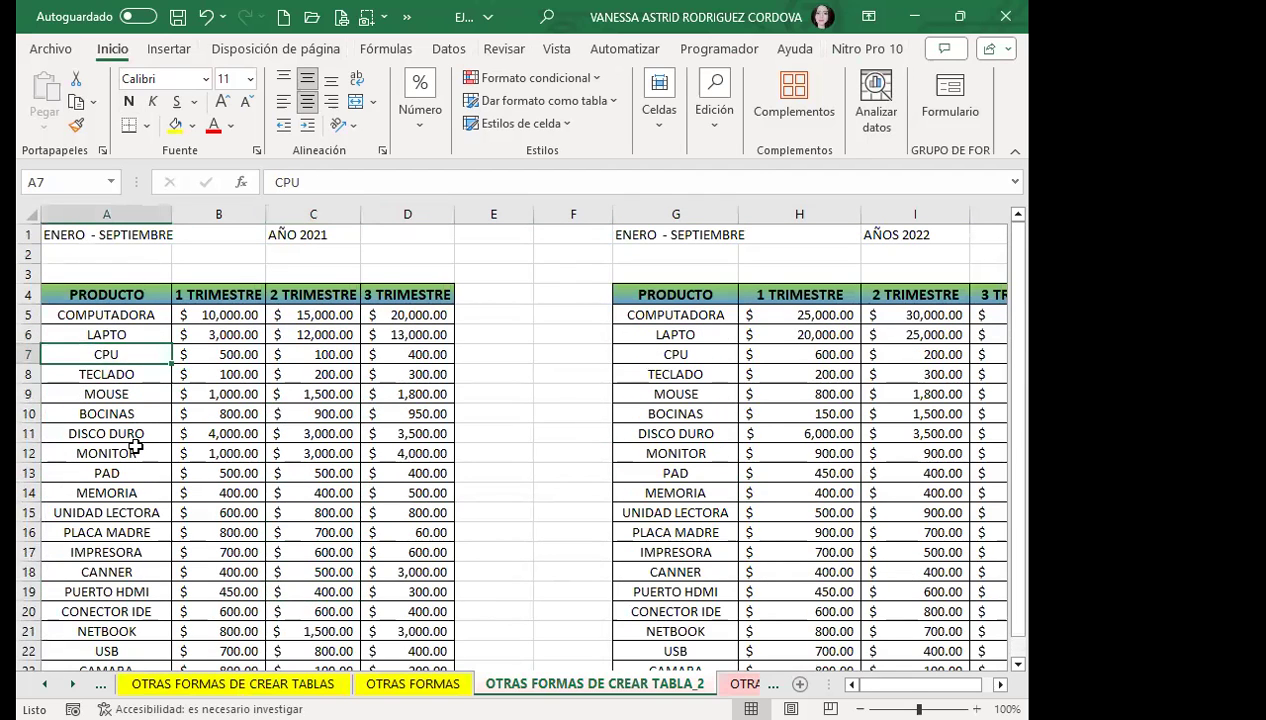
Check the OTRAS FORMAS pivot chart sheet, then return to TABLA_2 and select DISCO DURO.
{"action": "left_click", "coordinate": [198, 684]}
{"action": "left_click", "coordinate": [410, 684]}
{"action": "scroll", "coordinate": [205, 500], "scroll_direction": "down", "scroll_amount": 3}
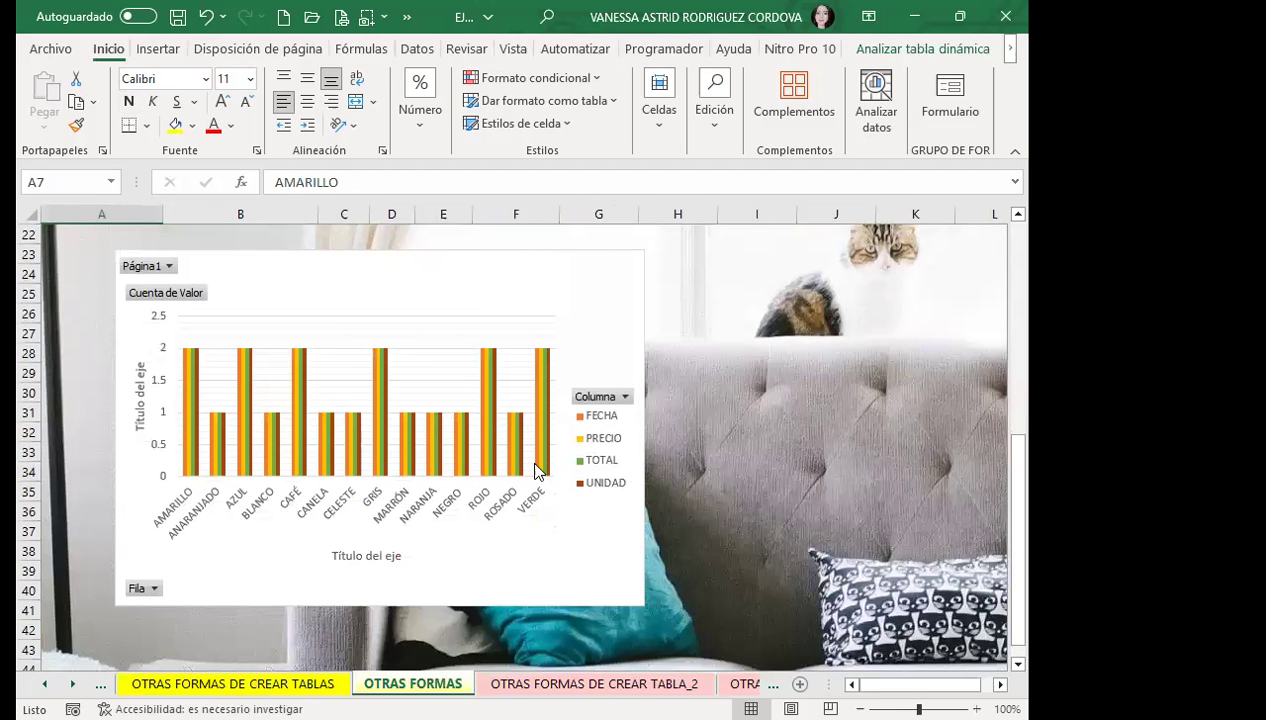
{"action": "mouse_move", "coordinate": [537, 445]}
{"action": "left_click", "coordinate": [650, 684]}
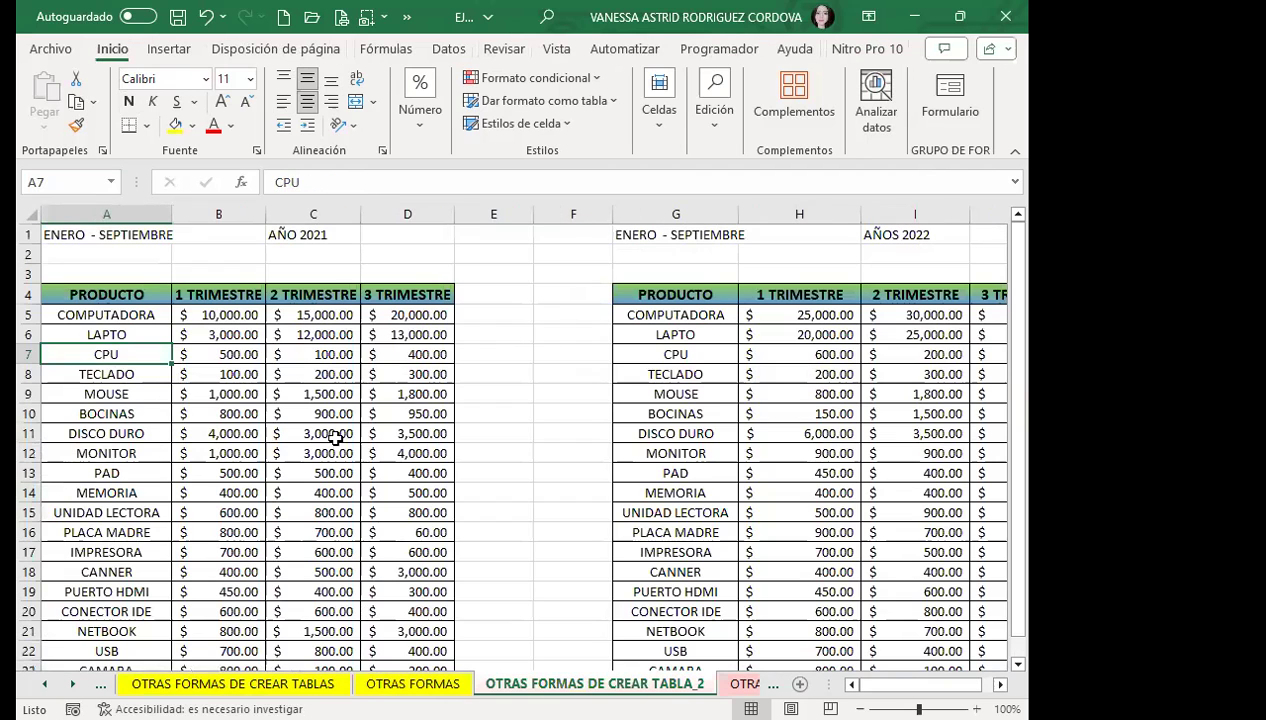
{"action": "left_click", "coordinate": [118, 436]}
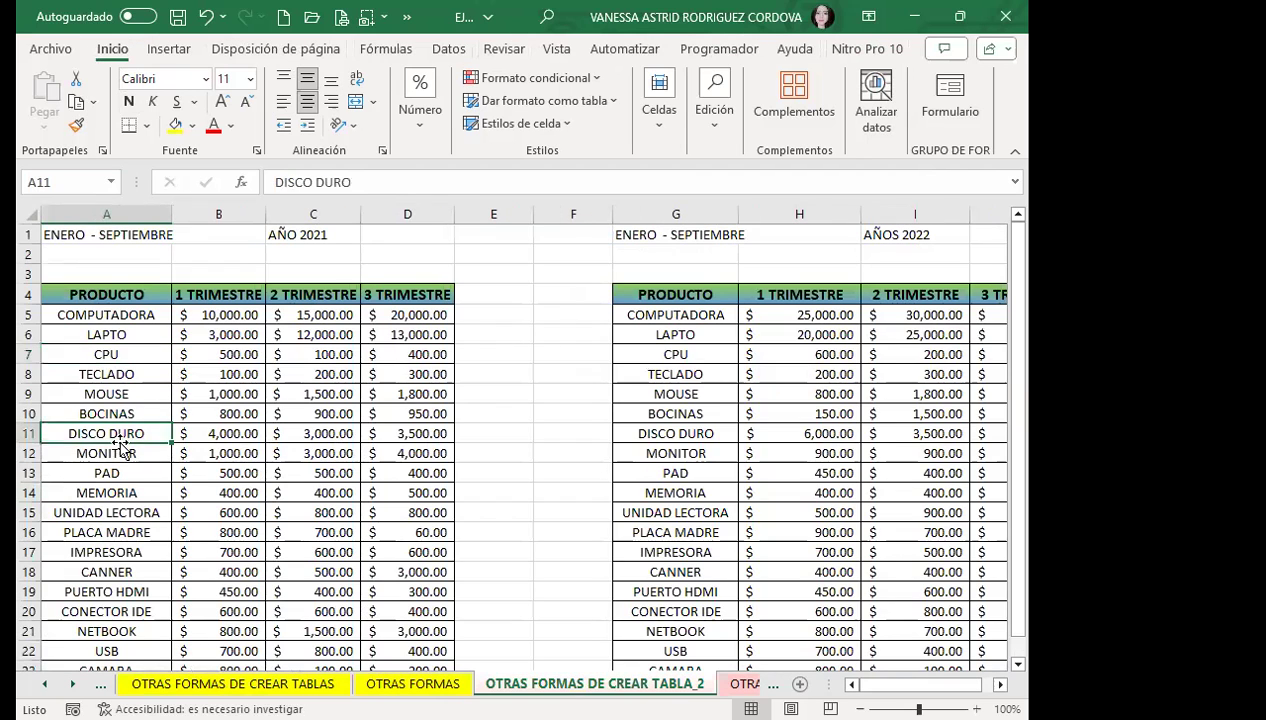
Start the PivotTable and PivotChart Wizard with multiple consolidation ranges and a single page field.
{"action": "left_click", "coordinate": [407, 20]}
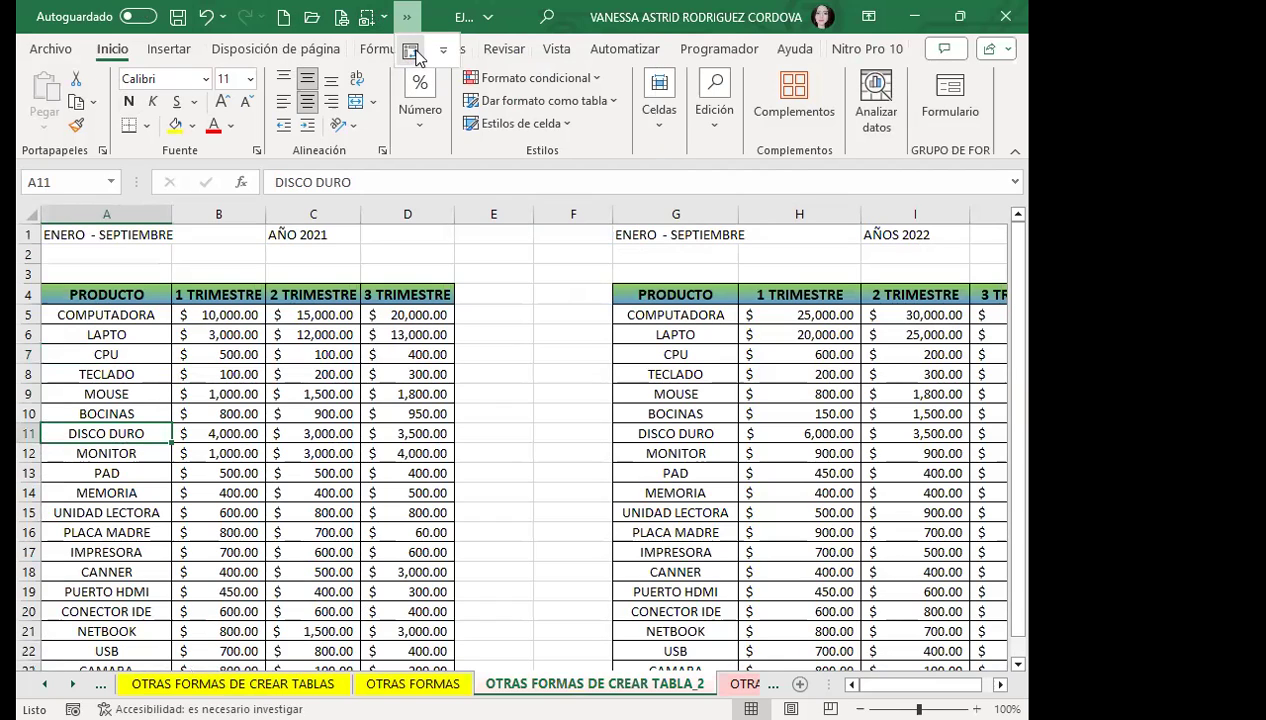
{"action": "left_click", "coordinate": [410, 51]}
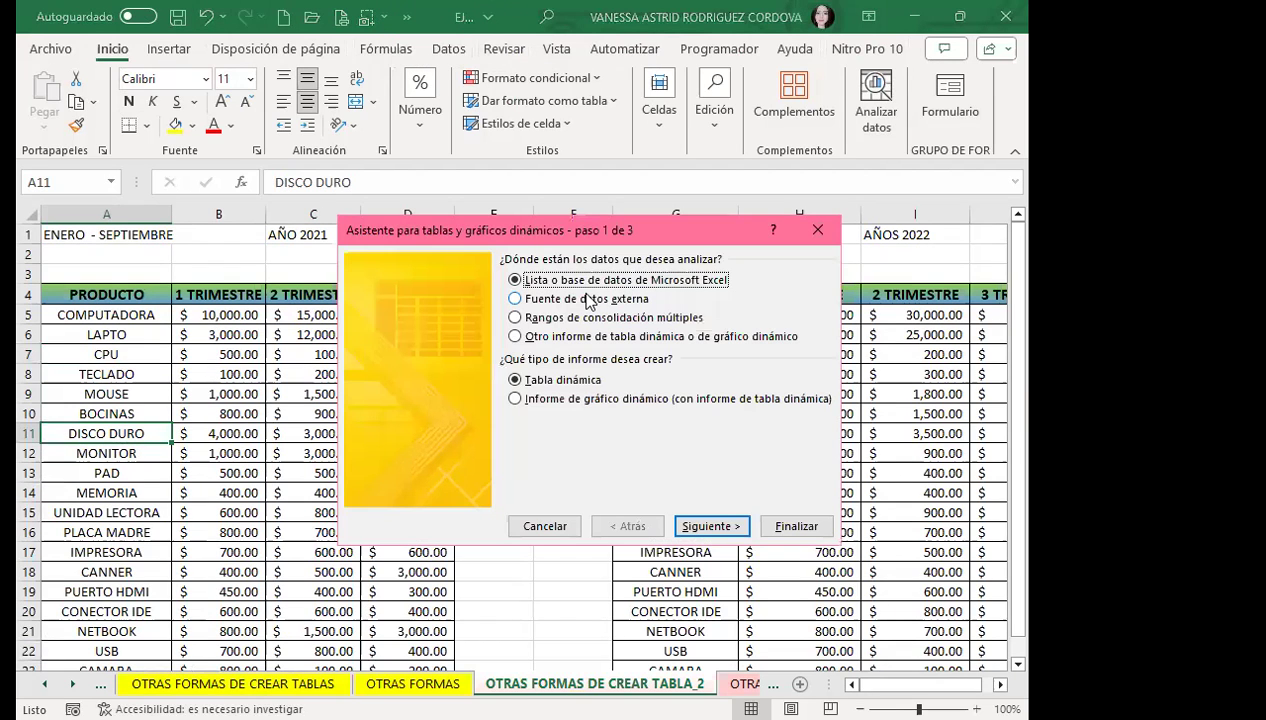
{"action": "left_click", "coordinate": [515, 318]}
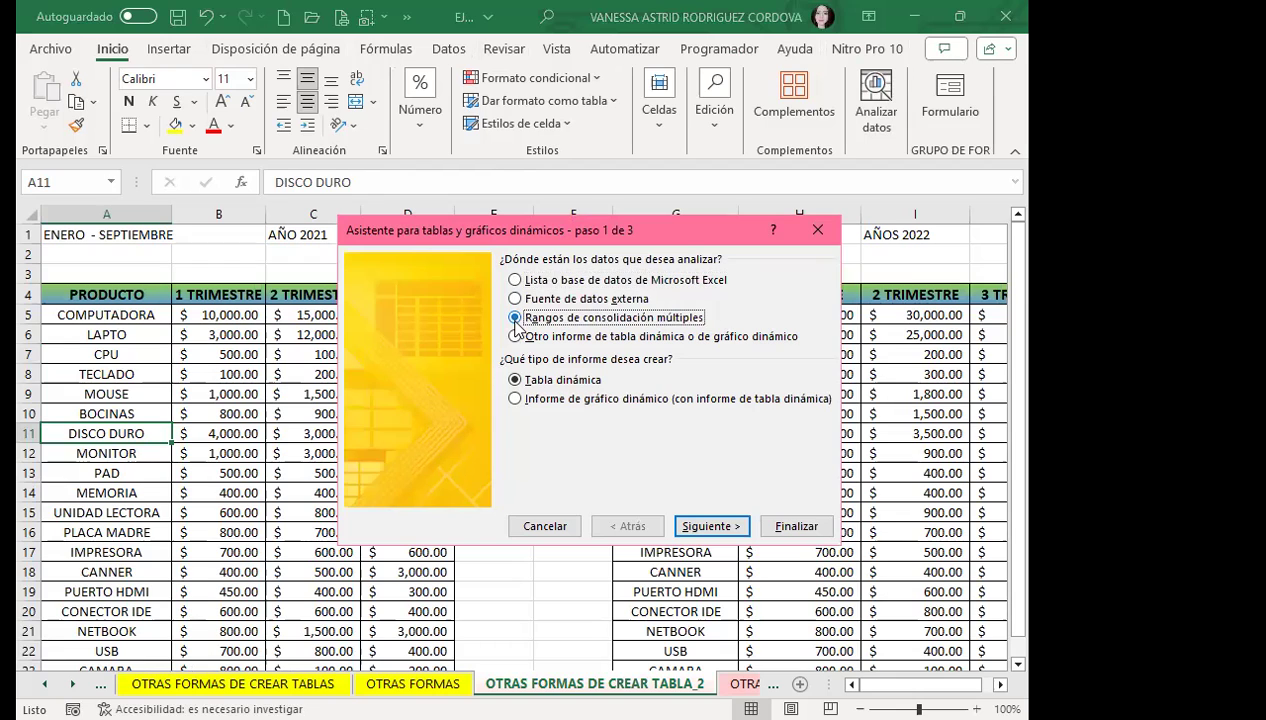
{"action": "left_click", "coordinate": [716, 532]}
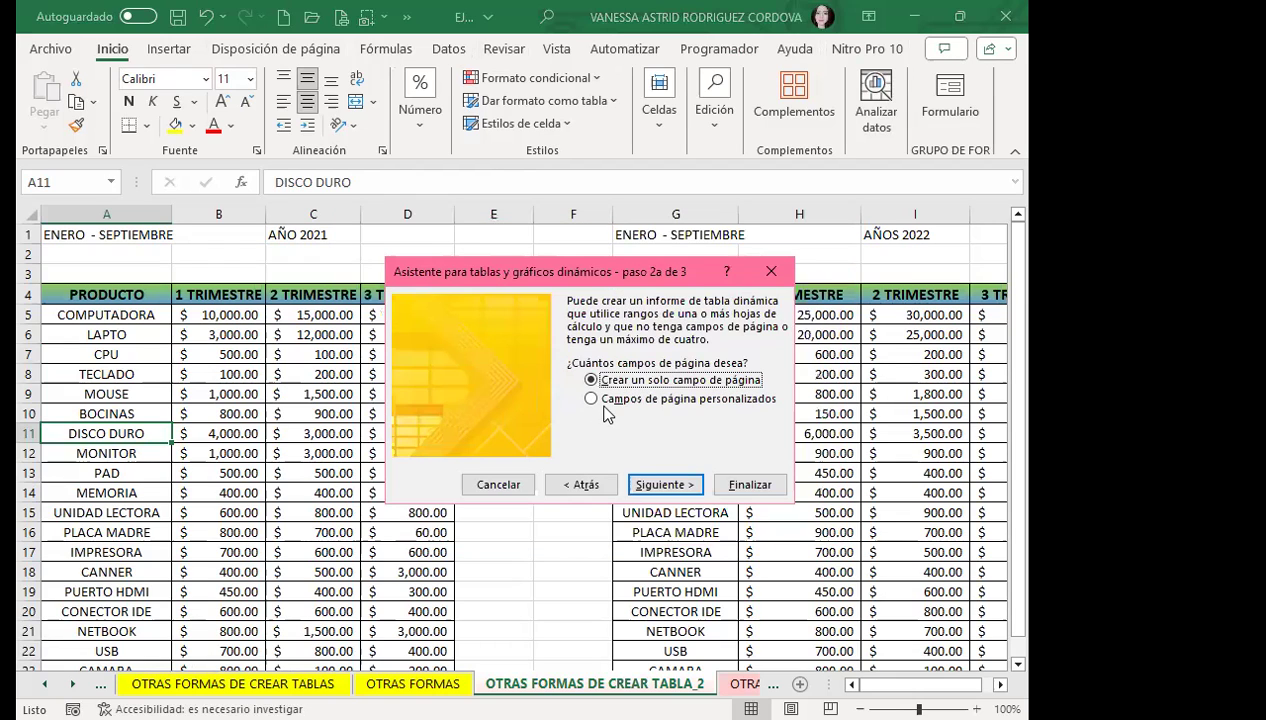
{"action": "left_click", "coordinate": [675, 486]}
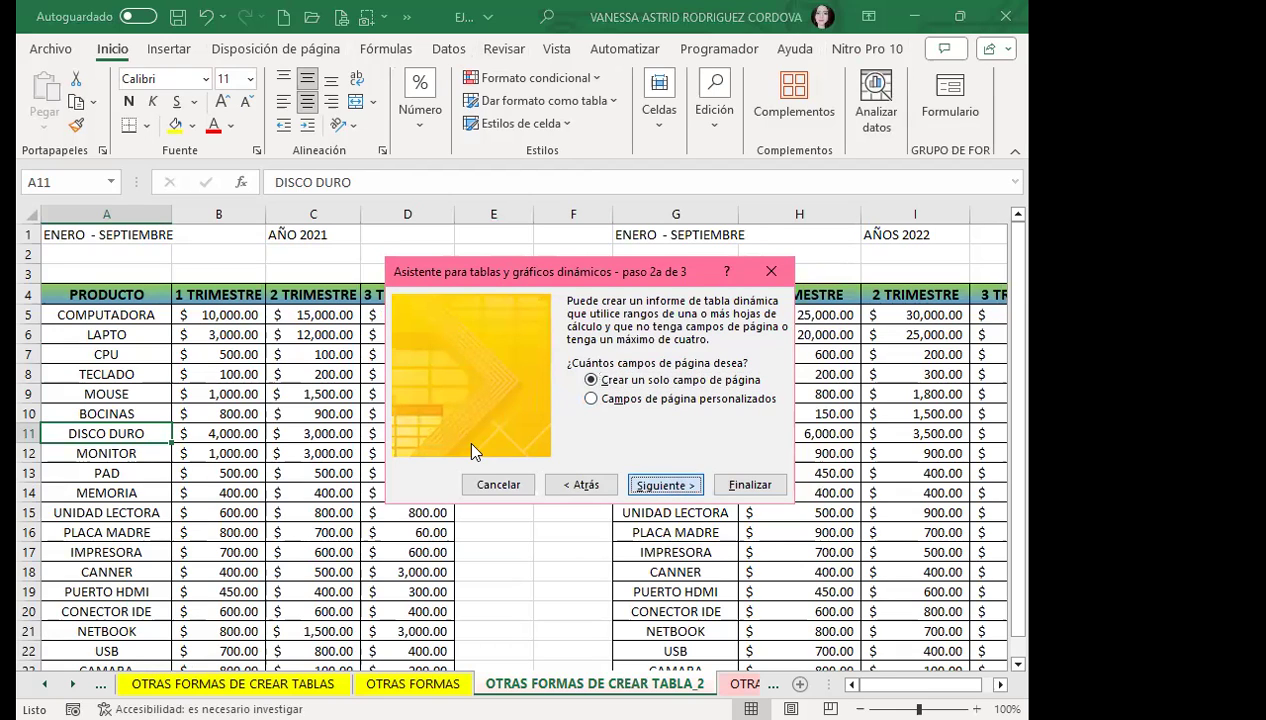
Add the 2021 range A4:D23 and 2022 range G4:J23, then advance to step 3.
{"action": "left_click", "coordinate": [92, 294]}
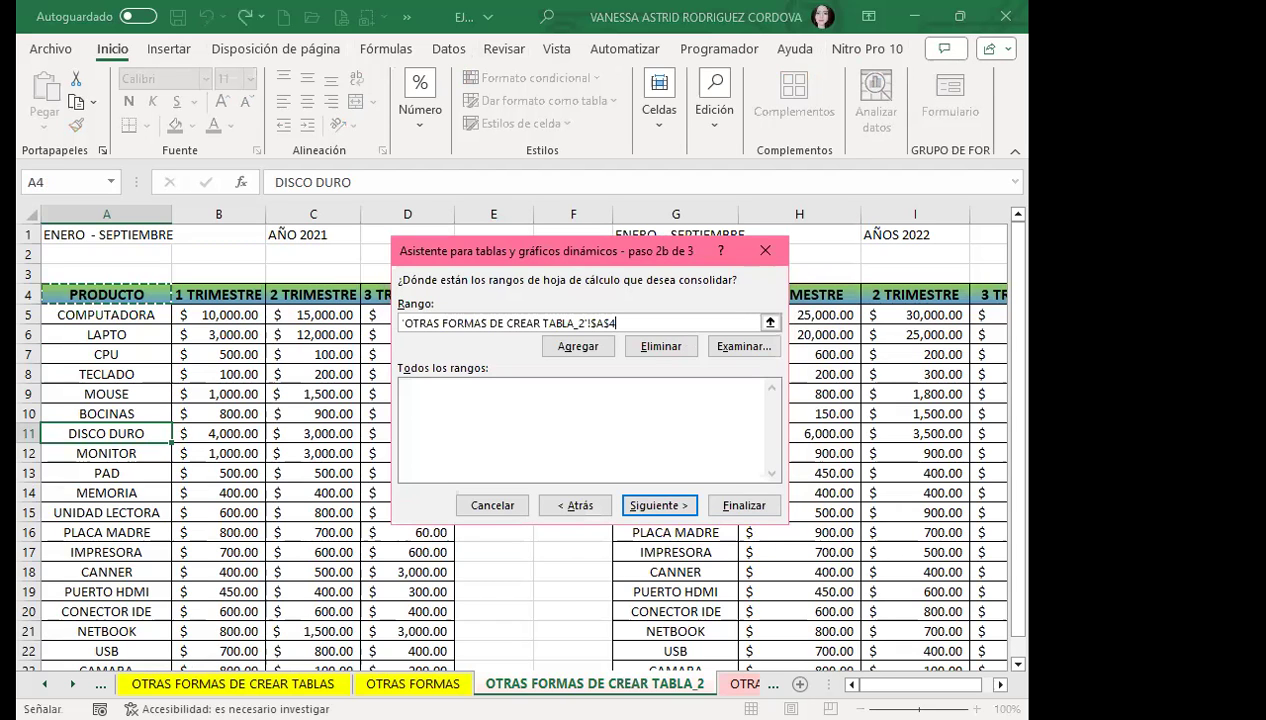
{"action": "key", "text": "ctrl+shift+Right"}
{"action": "key", "text": "ctrl+shift+Down"}
{"action": "left_click", "coordinate": [531, 358]}
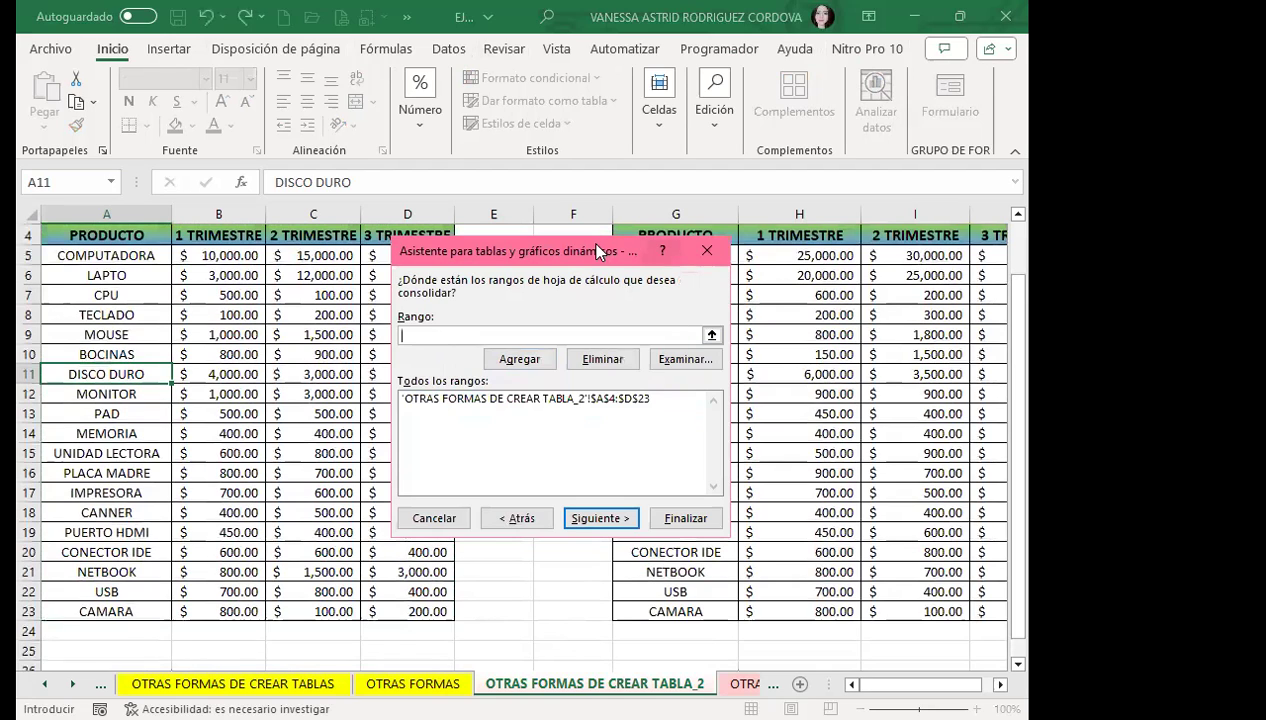
{"action": "left_click_drag", "start_coordinate": [595, 250], "coordinate": [375, 239]}
{"action": "left_click", "coordinate": [675, 235]}
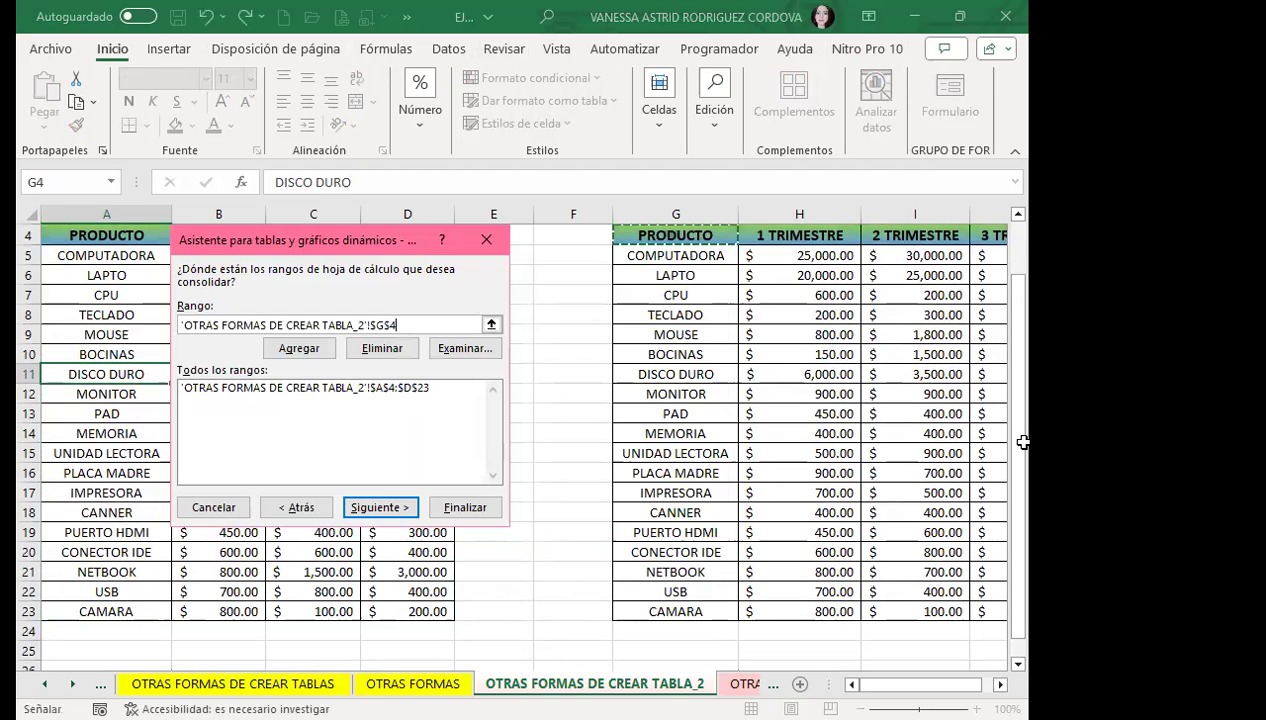
{"action": "left_click_drag", "start_coordinate": [1023, 442], "coordinate": [800, 611]}
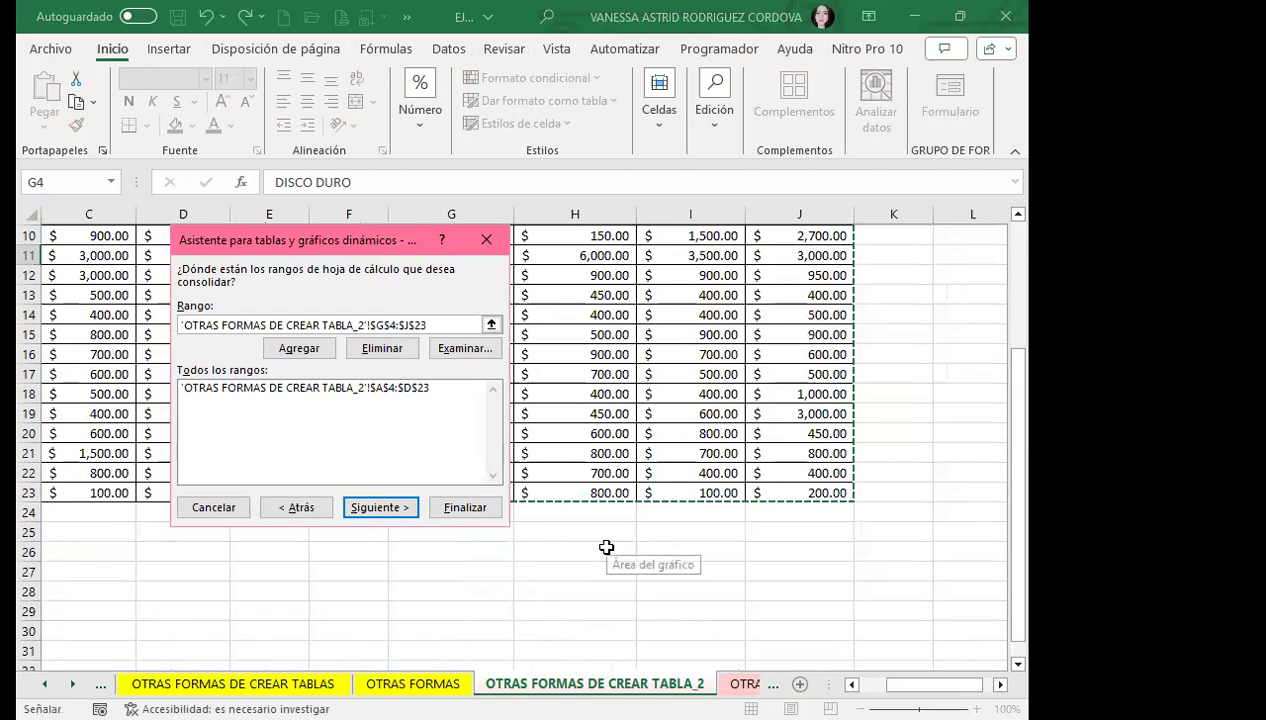
{"action": "left_click", "coordinate": [330, 350]}
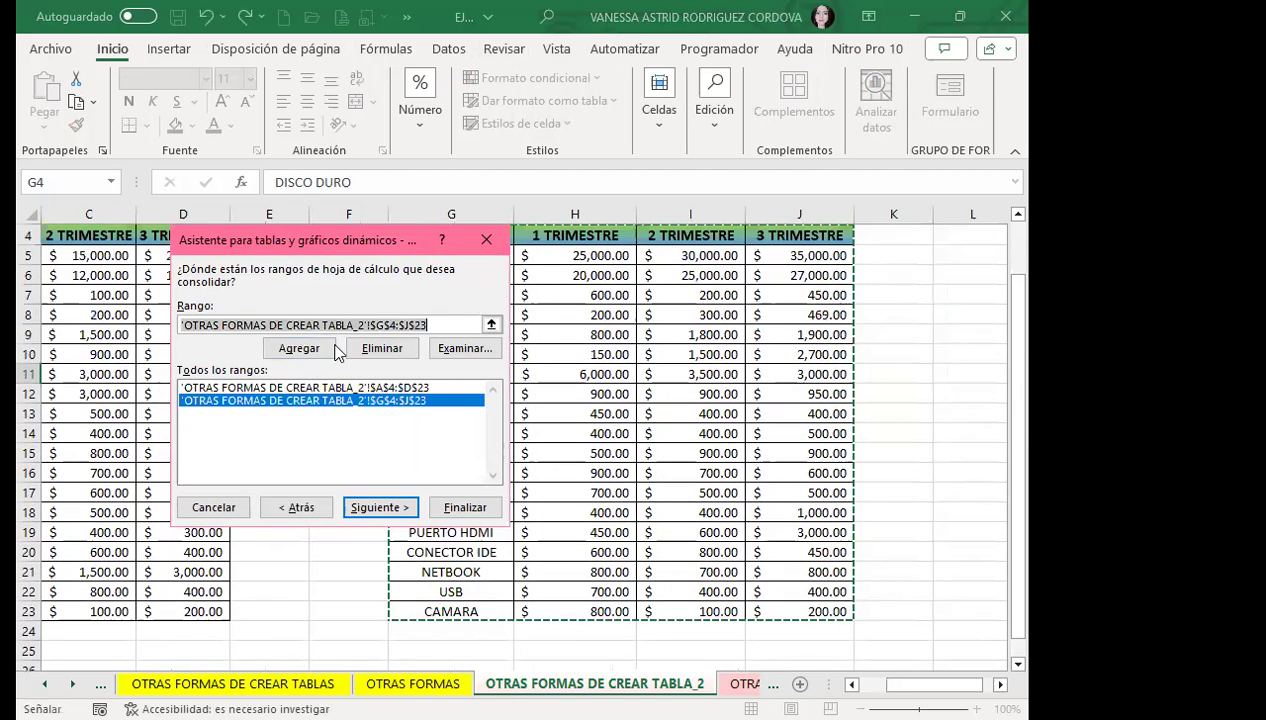
{"action": "left_click", "coordinate": [383, 508]}
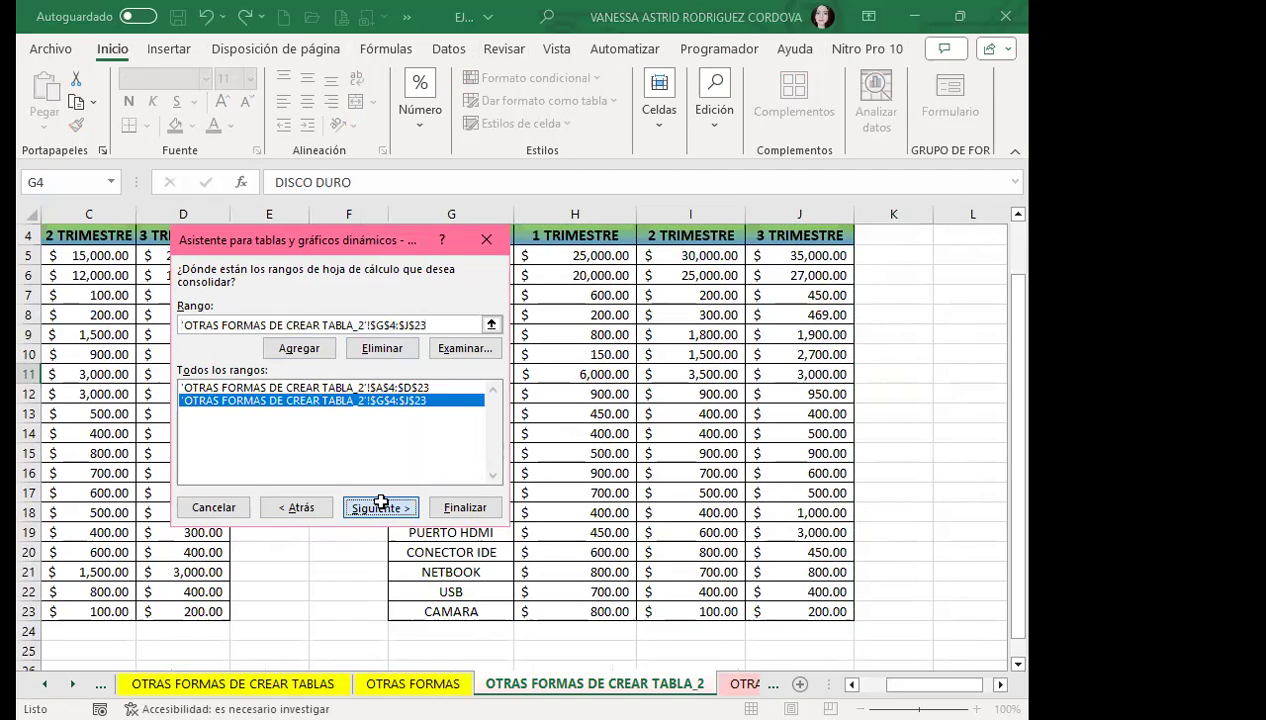
{"action": "left_click", "coordinate": [279, 345]}
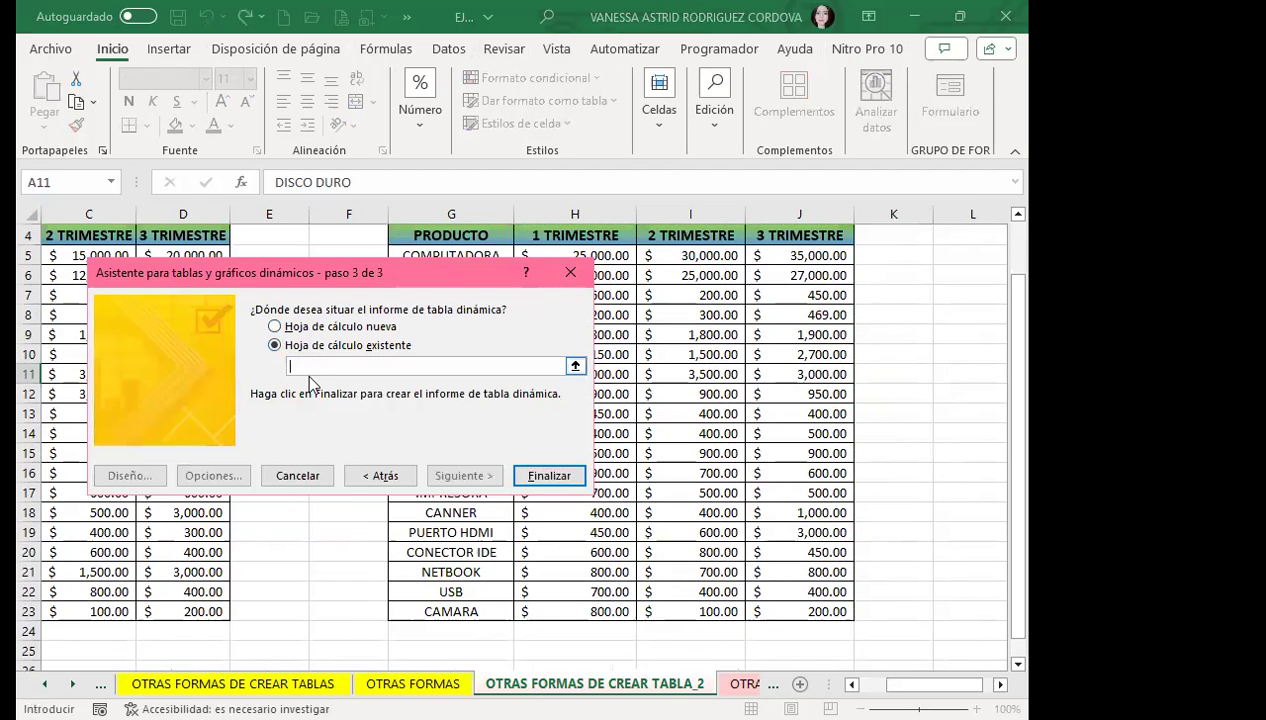
Place the consolidated pivot table at cell B4 on the OTRAS FORMAA_2 sheet and finish.
{"action": "left_click", "coordinate": [744, 684]}
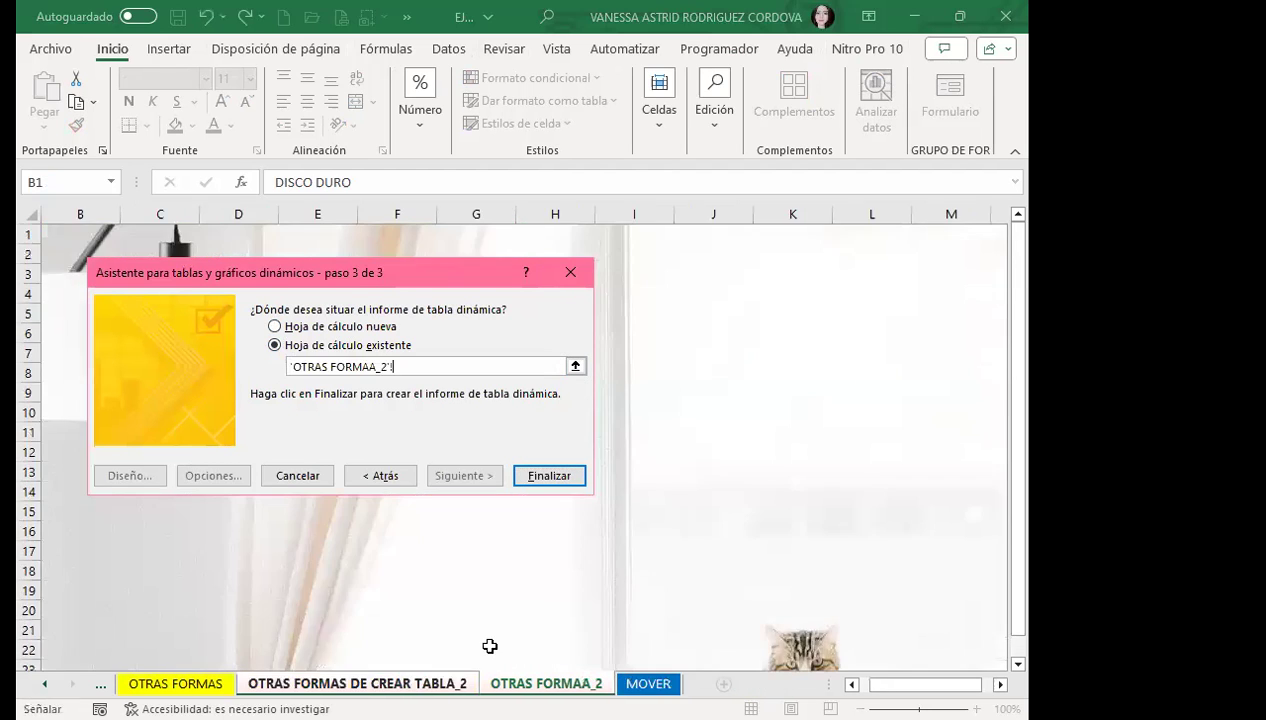
{"action": "left_click", "coordinate": [62, 293]}
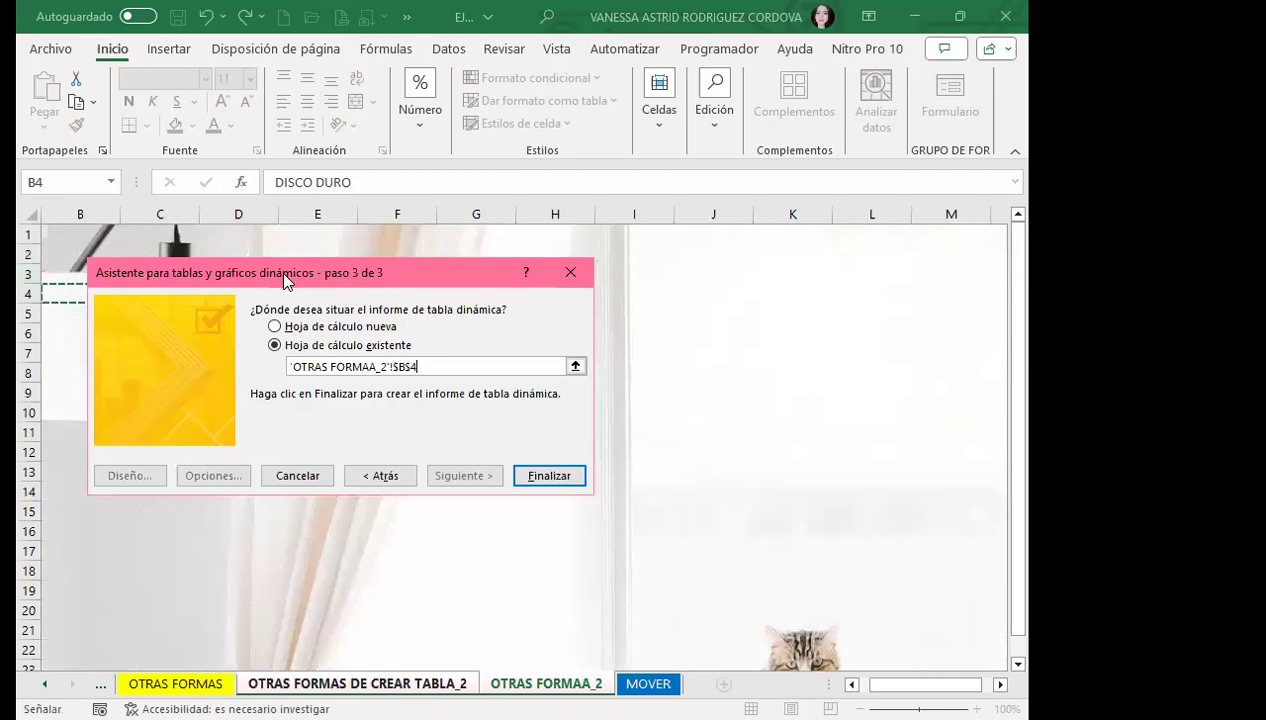
{"action": "left_click", "coordinate": [553, 478]}
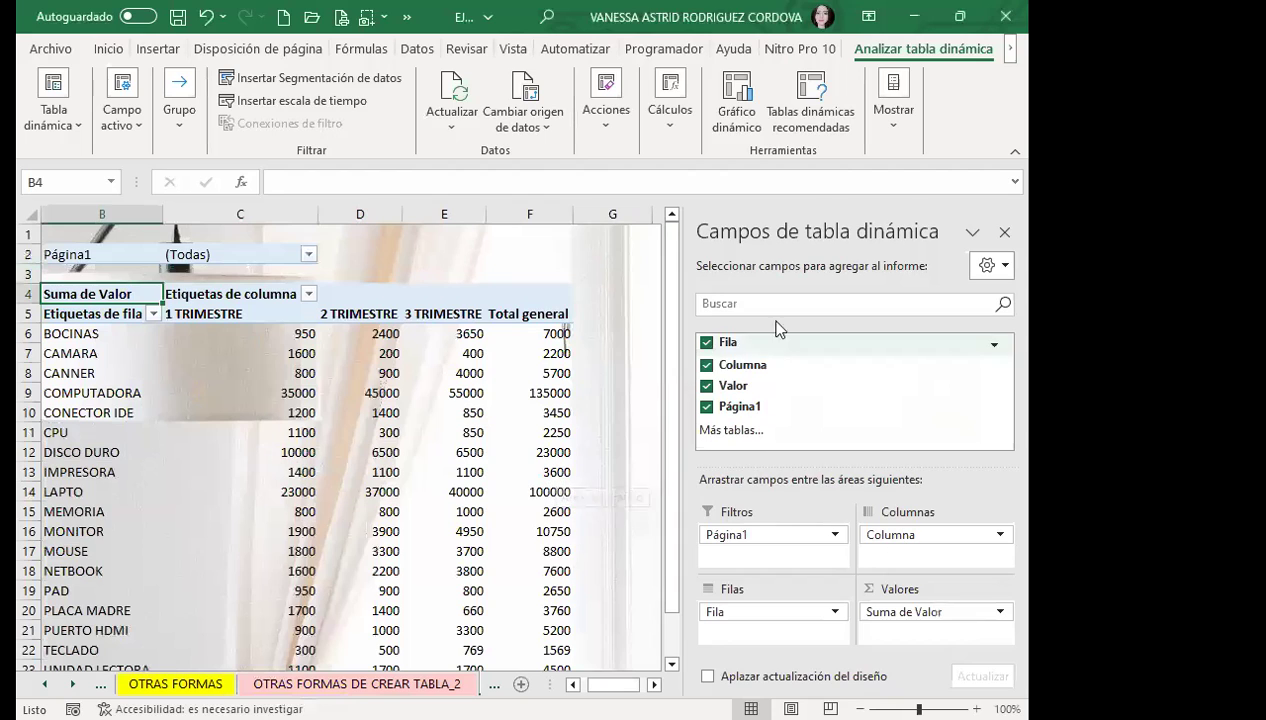
Close the PivotTable Fields pane and bring up the pivot table Diseño tools.
{"action": "left_click", "coordinate": [1004, 232]}
{"action": "left_click", "coordinate": [290, 353]}
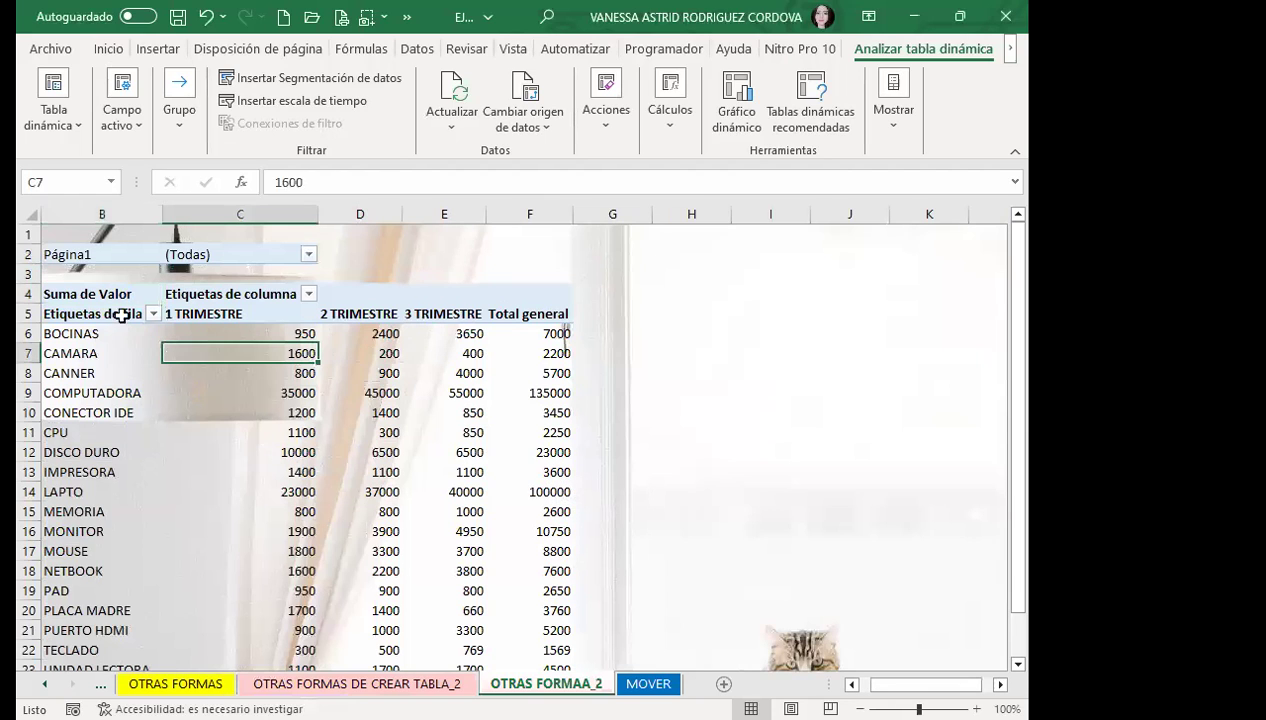
{"action": "left_click", "coordinate": [1010, 49]}
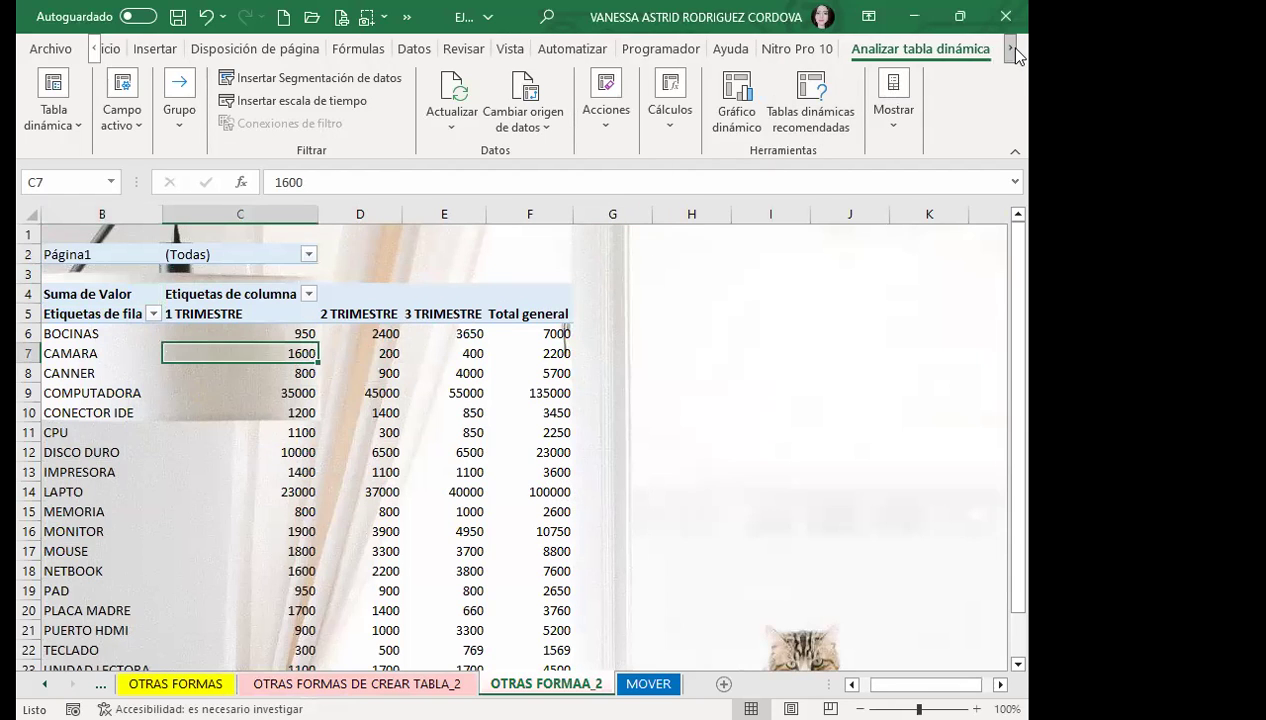
{"action": "left_click", "coordinate": [1012, 50]}
{"action": "left_click", "coordinate": [970, 49]}
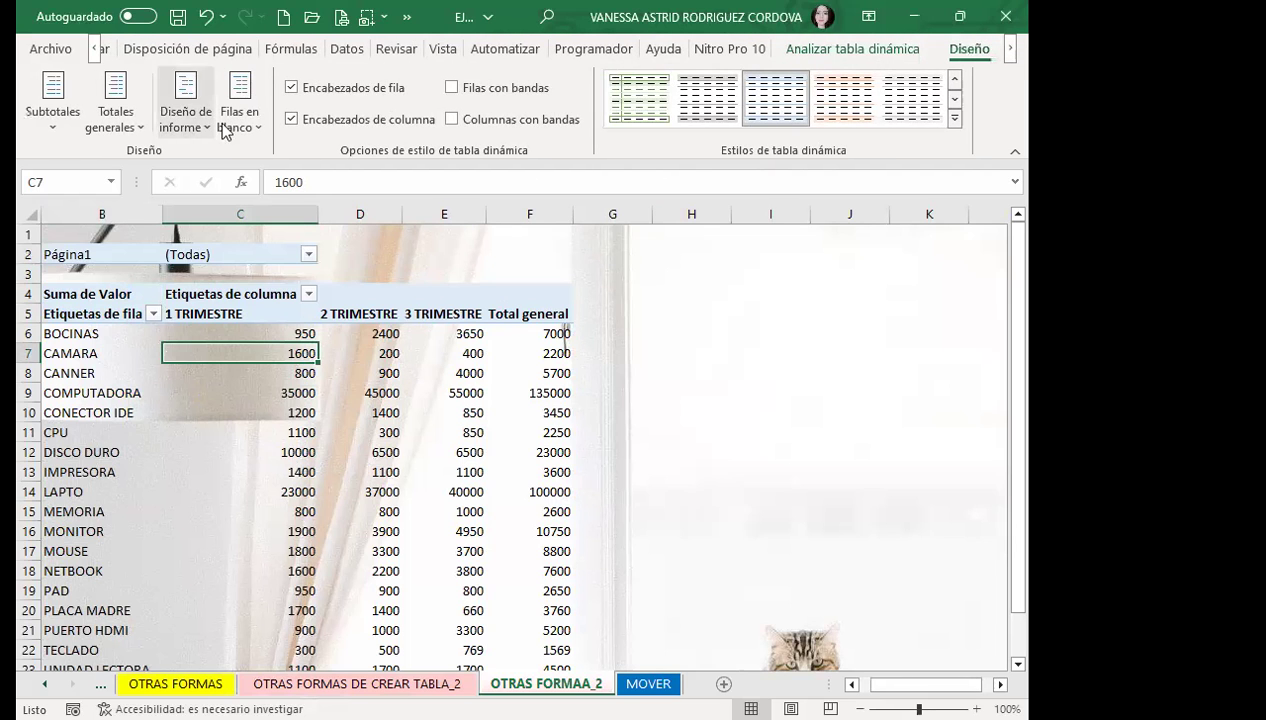
Try a dark orange pivot style, then settle on a dark blue style.
{"action": "left_click", "coordinate": [955, 118]}
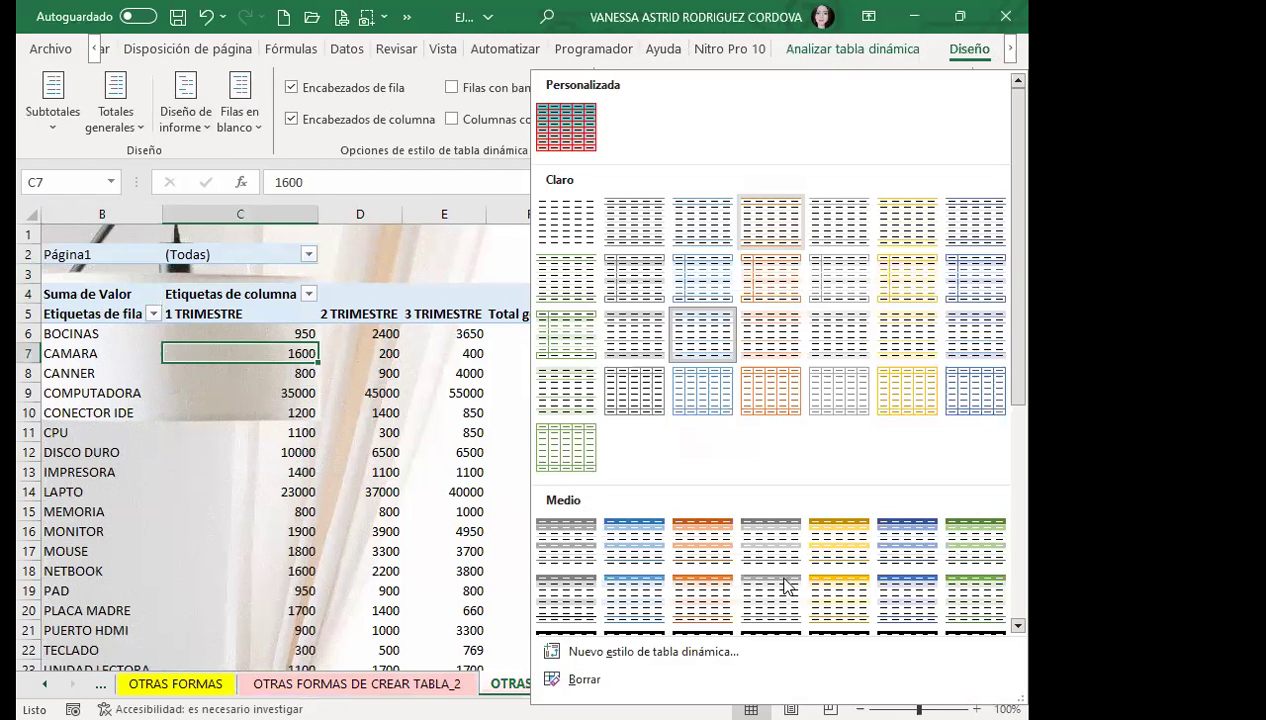
{"action": "scroll", "coordinate": [815, 558], "scroll_direction": "down", "scroll_amount": 5}
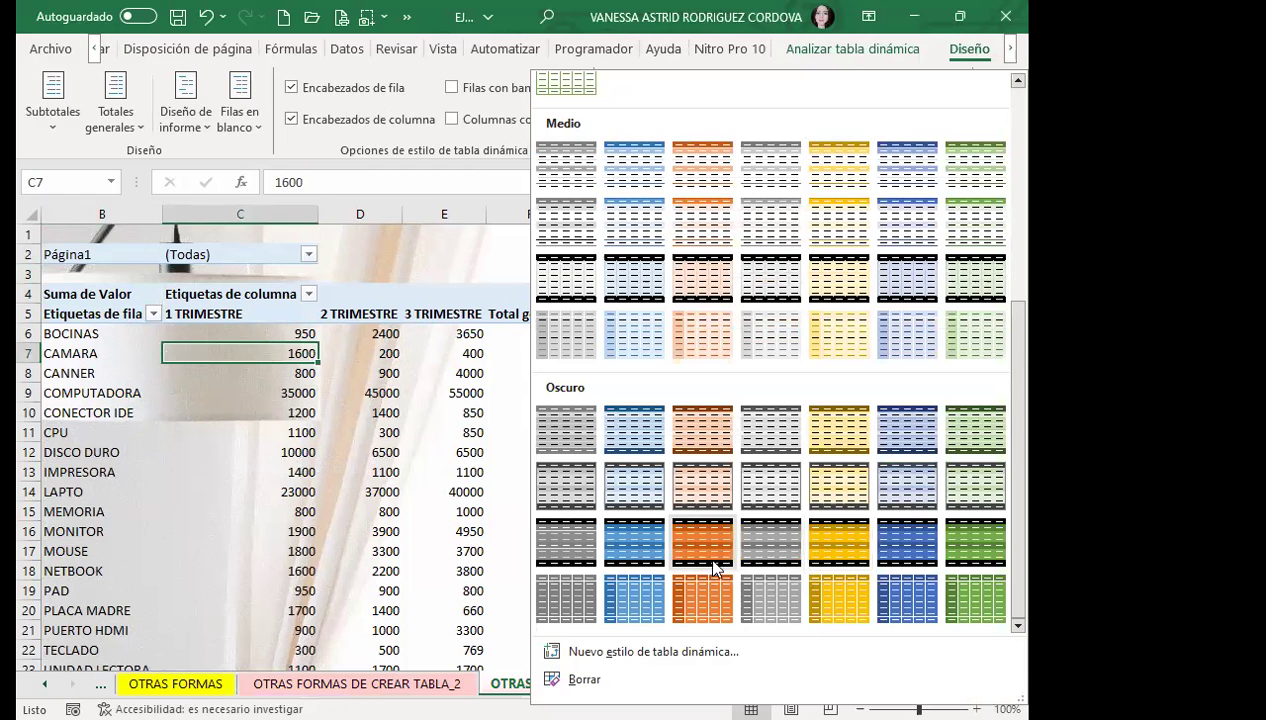
{"action": "left_click", "coordinate": [715, 435]}
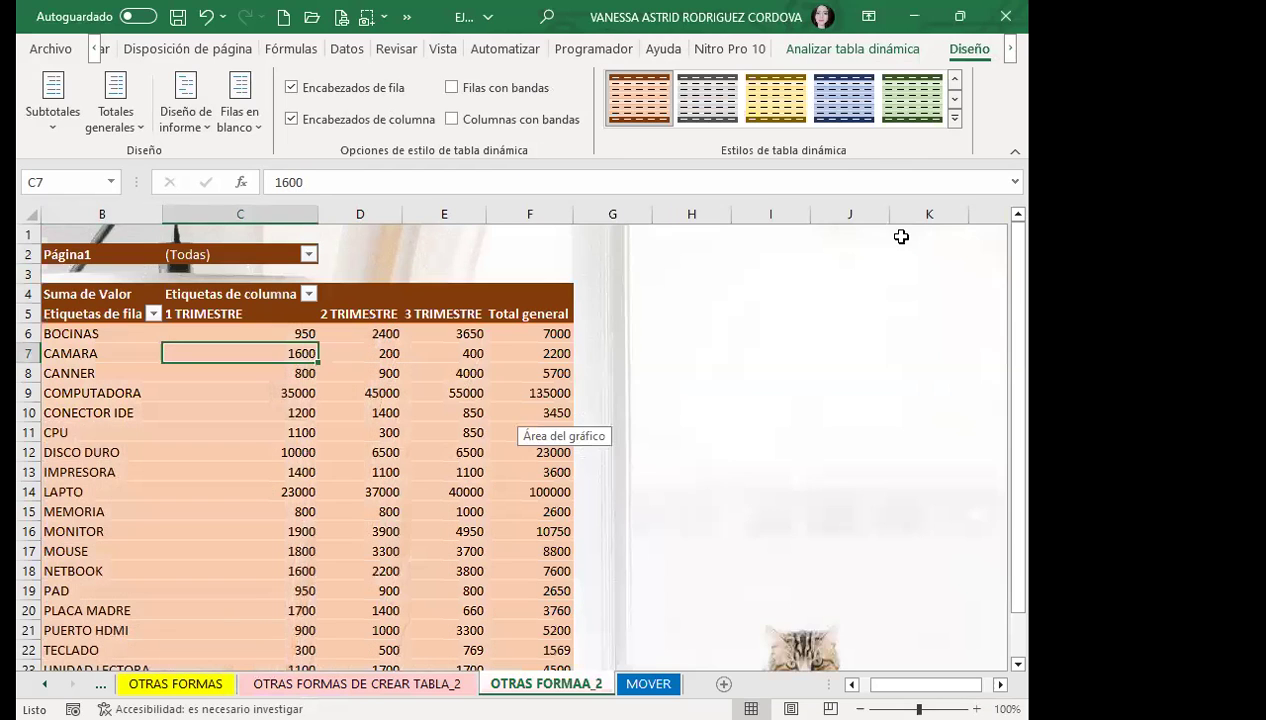
{"action": "left_click", "coordinate": [840, 100]}
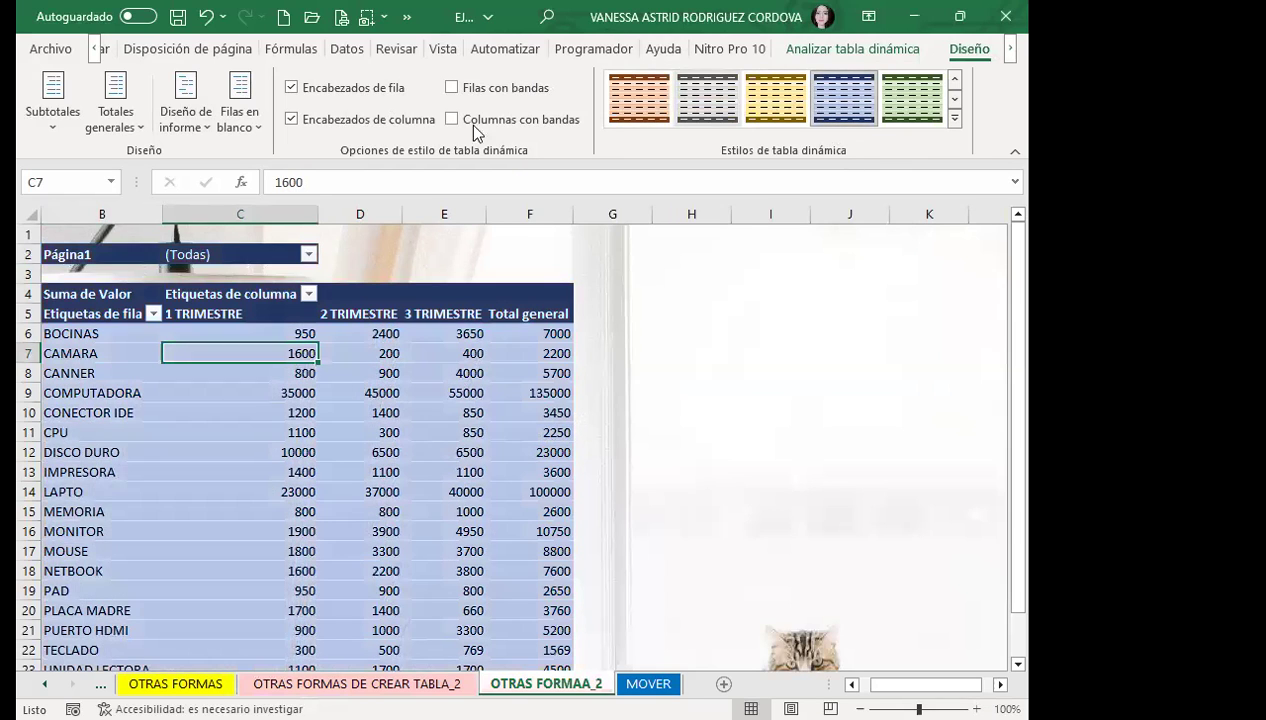
{"action": "left_click", "coordinate": [335, 350]}
{"action": "scroll", "coordinate": [331, 396], "scroll_direction": "down", "scroll_amount": 4}
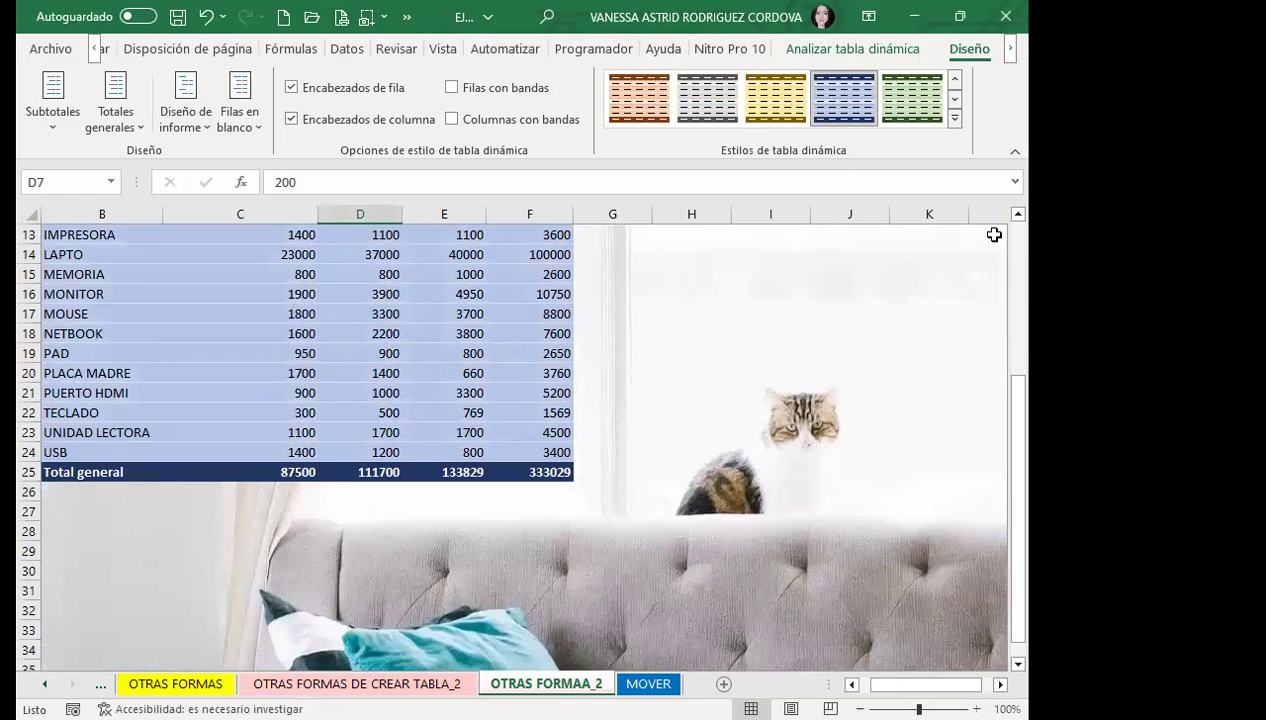
{"action": "left_click", "coordinate": [360, 373]}
{"action": "scroll", "coordinate": [251, 370], "scroll_direction": "up", "scroll_amount": 2}
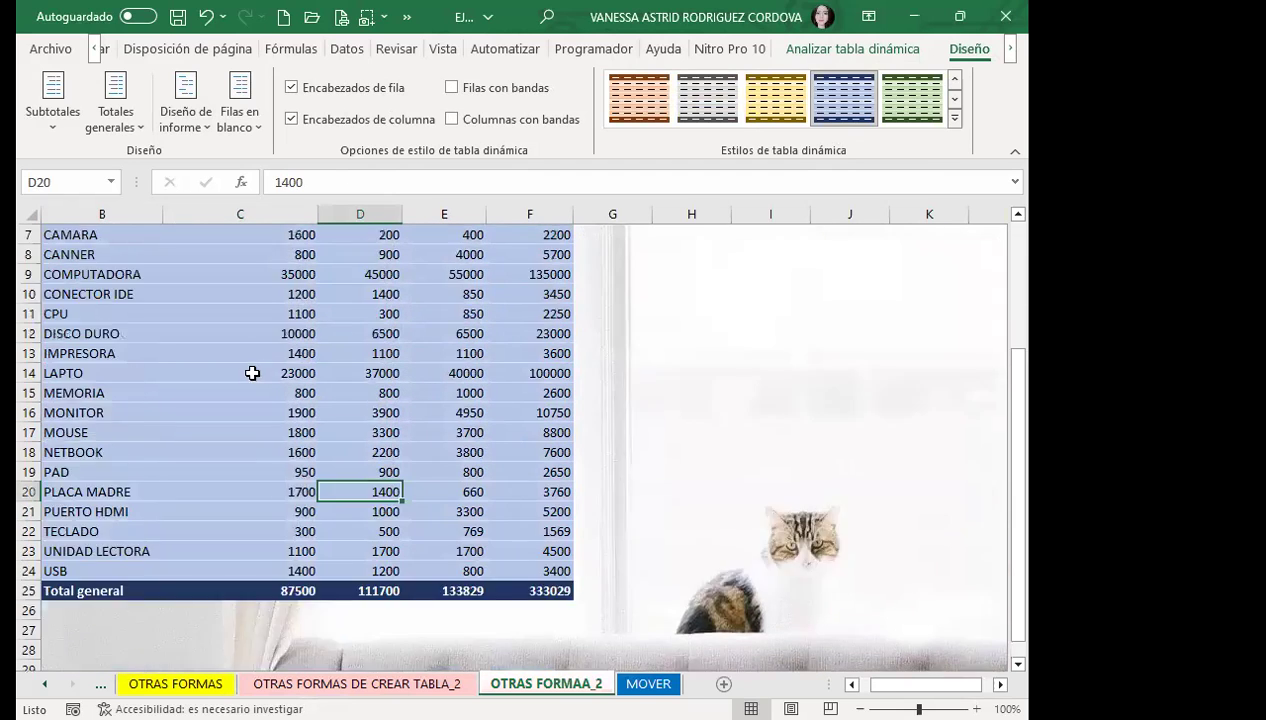
{"action": "scroll", "coordinate": [251, 370], "scroll_direction": "up", "scroll_amount": 2}
{"action": "left_click", "coordinate": [249, 393]}
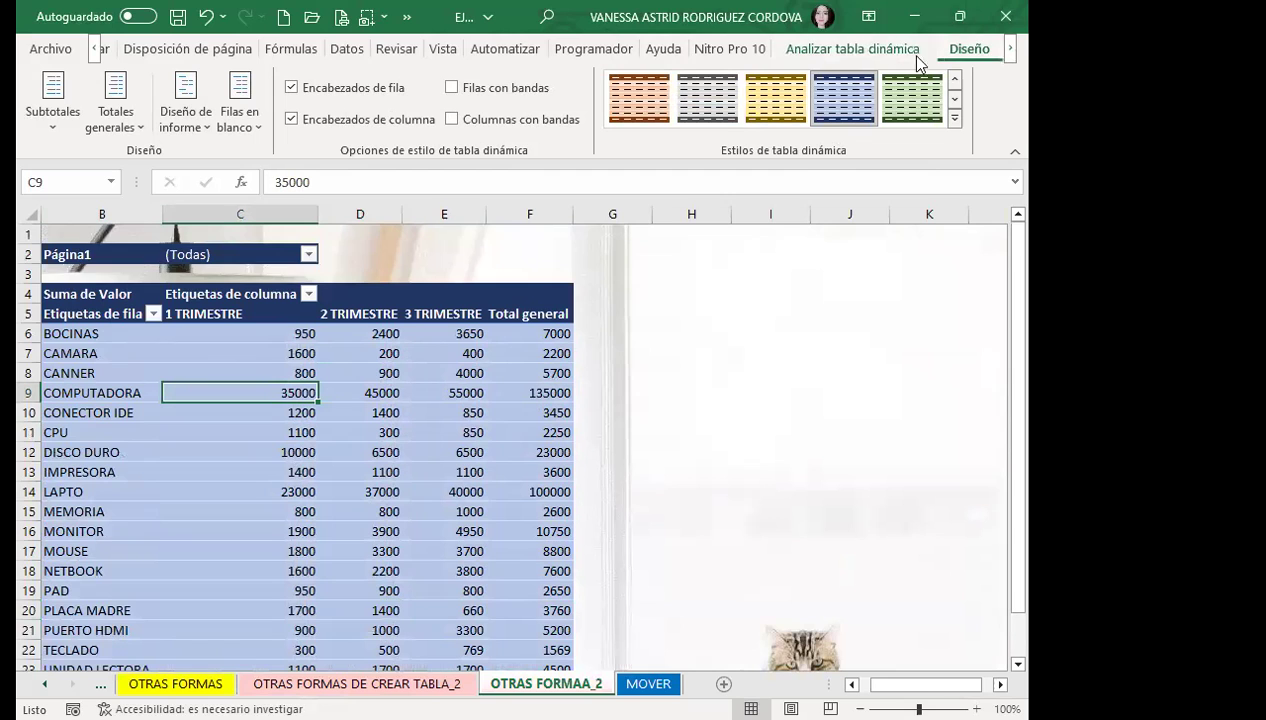
Insert a Combinado pivot chart: clustered columns with the 3 TRIMESTRE line on a secondary axis.
{"action": "left_click", "coordinate": [866, 50]}
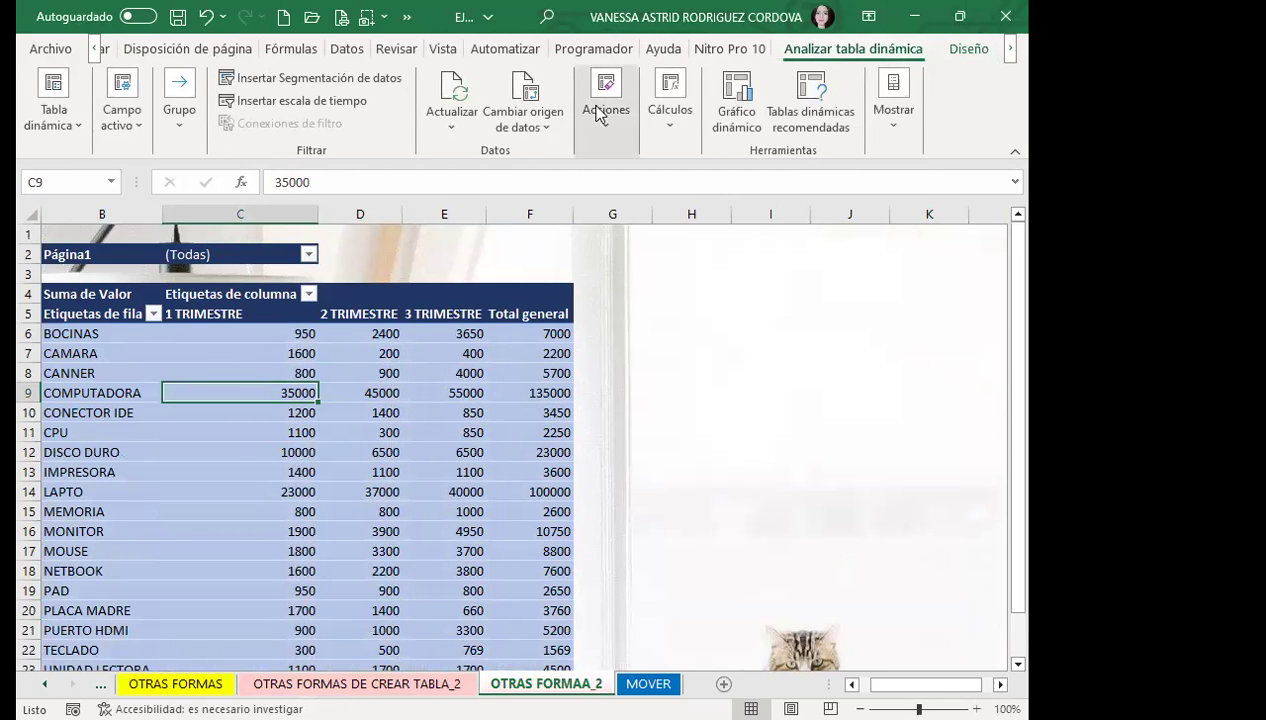
{"action": "left_click", "coordinate": [740, 88]}
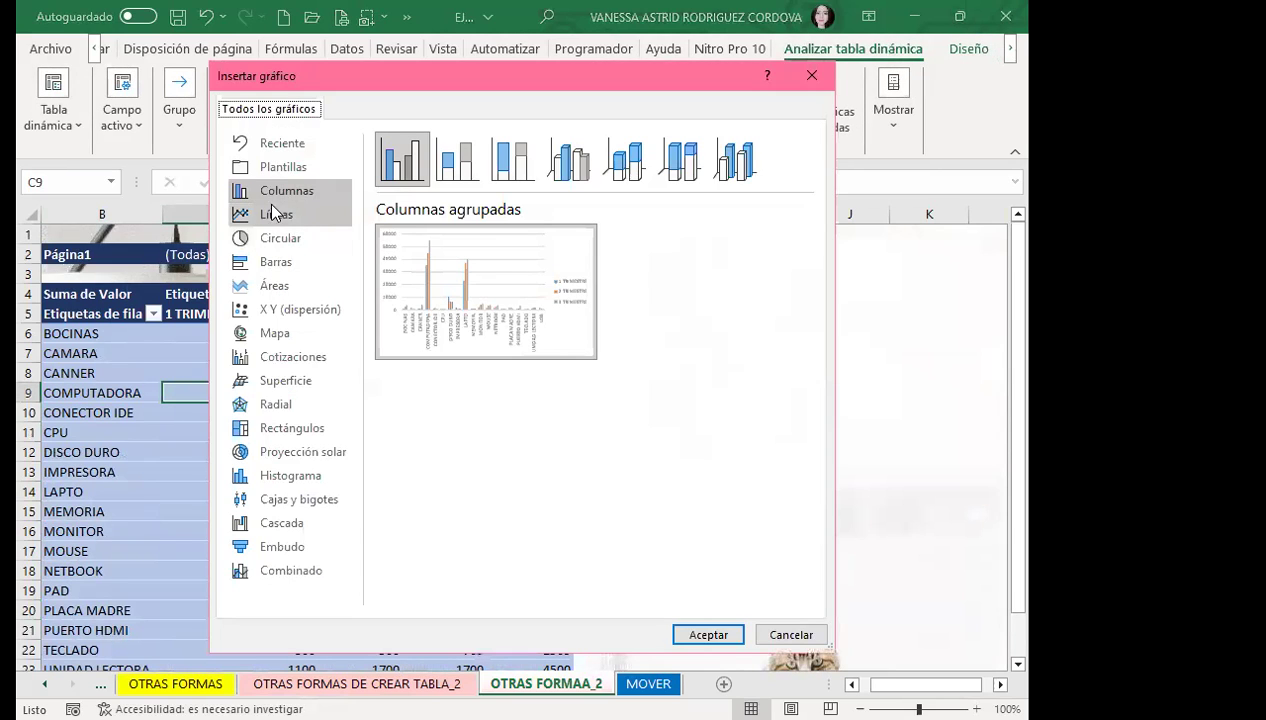
{"action": "mouse_move", "coordinate": [390, 289]}
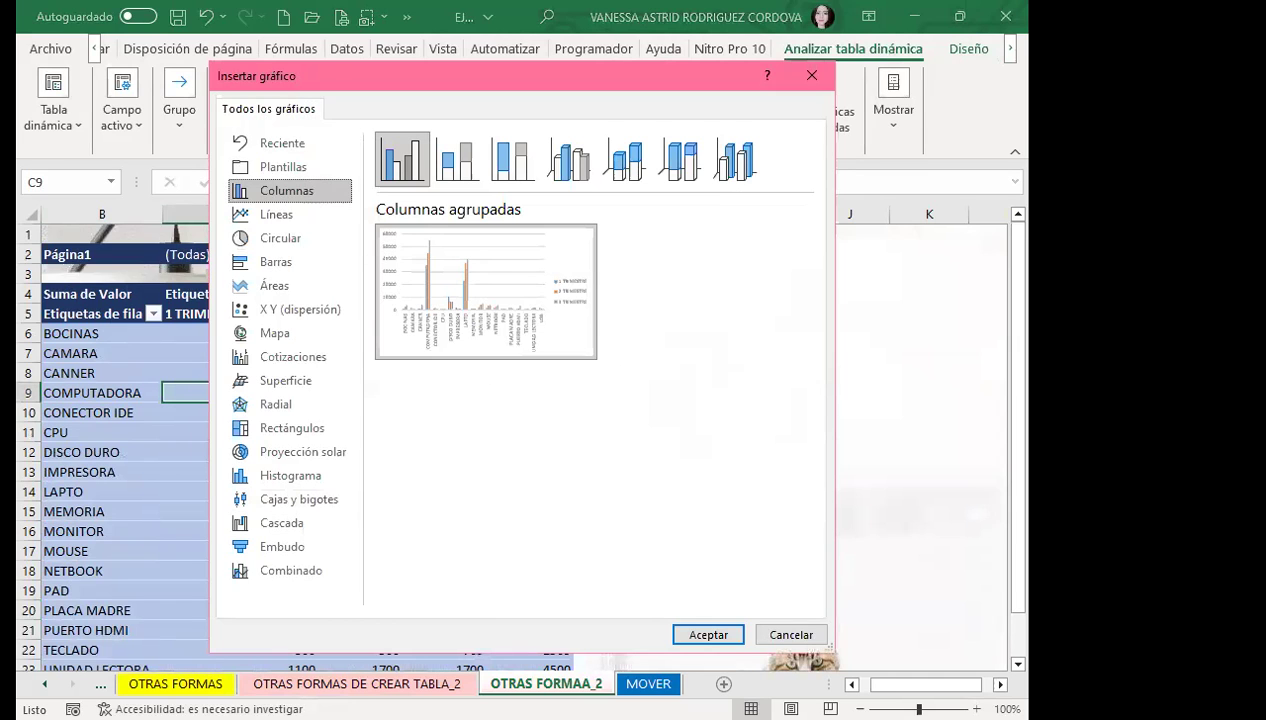
{"action": "left_click", "coordinate": [310, 577]}
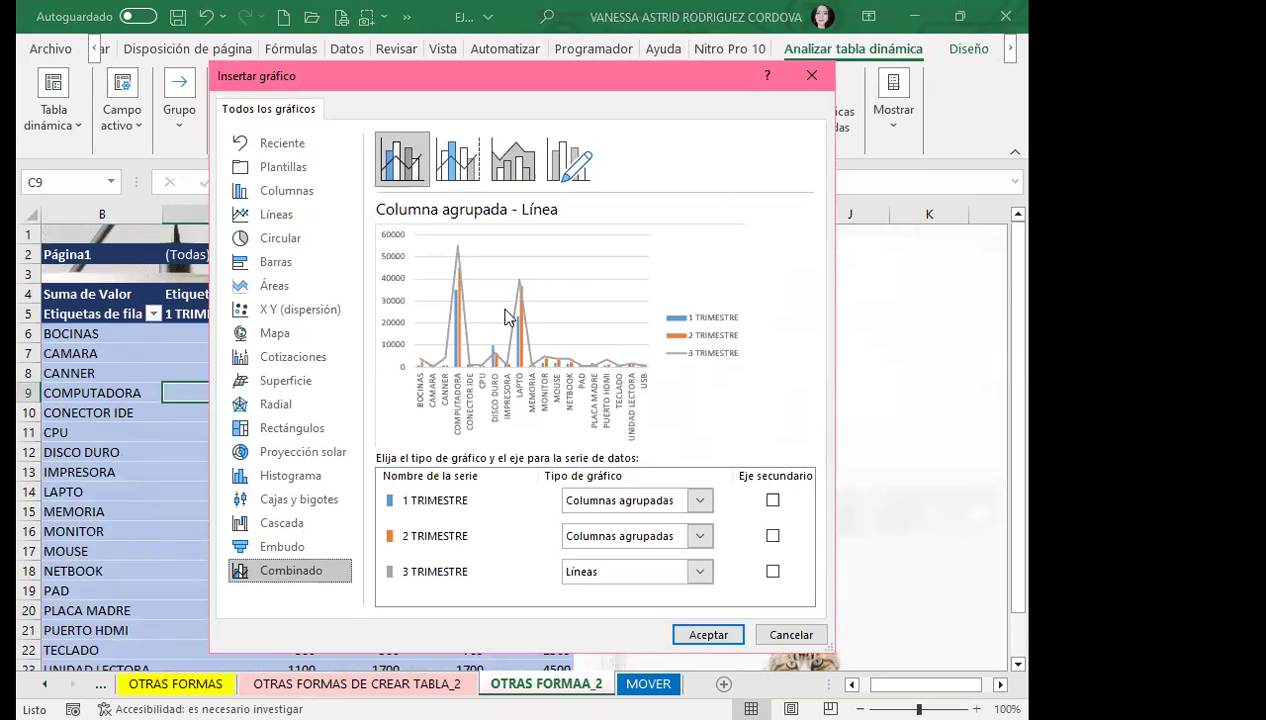
{"action": "left_click", "coordinate": [455, 180]}
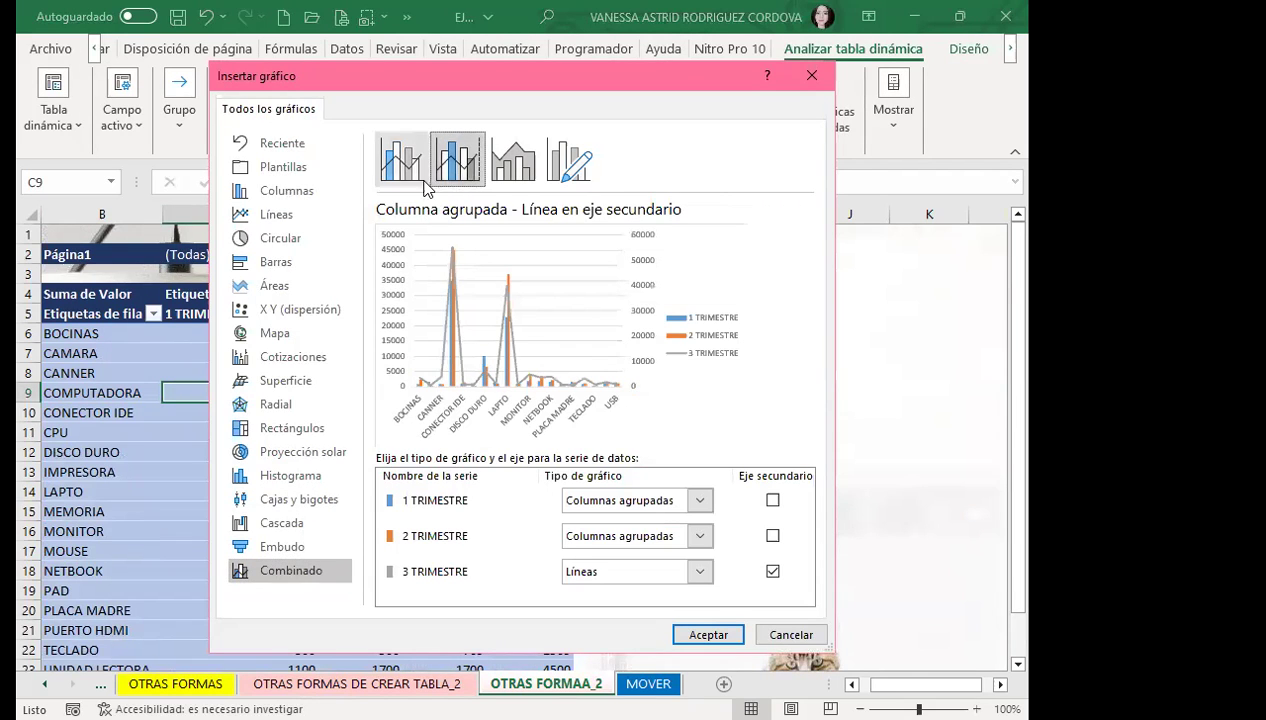
{"action": "left_click", "coordinate": [403, 172]}
{"action": "left_click", "coordinate": [466, 163]}
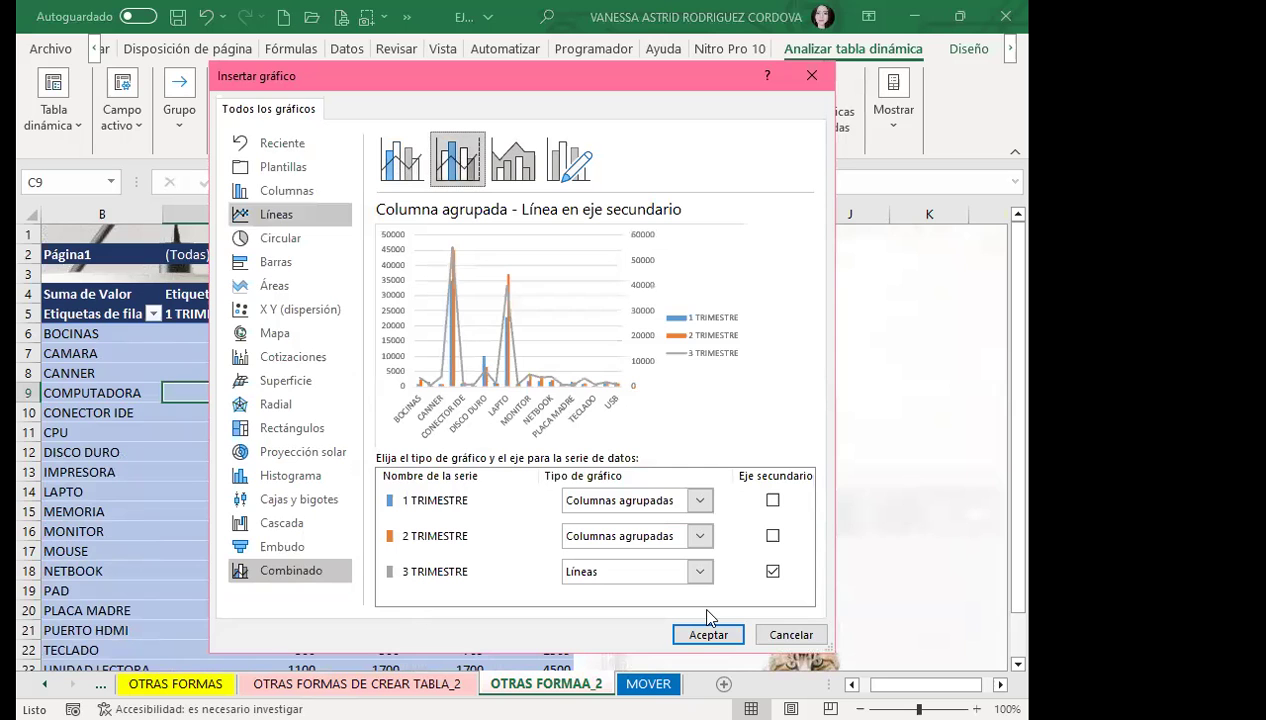
{"action": "left_click", "coordinate": [668, 634]}
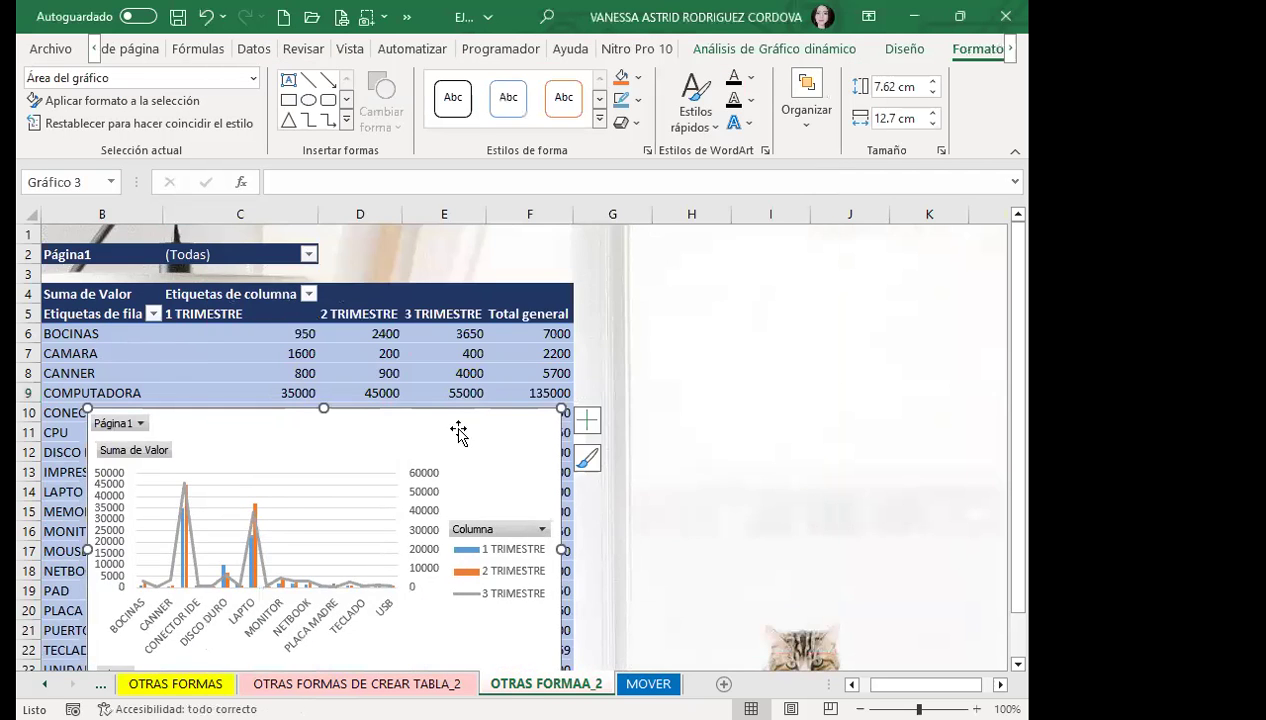
Drag the combo chart below the pivot table to rows 31–42.
{"action": "scroll", "coordinate": [458, 430], "scroll_direction": "down", "scroll_amount": 4}
{"action": "left_click_drag", "start_coordinate": [517, 274], "coordinate": [478, 378]}
{"action": "scroll", "coordinate": [470, 415], "scroll_direction": "down", "scroll_amount": 2}
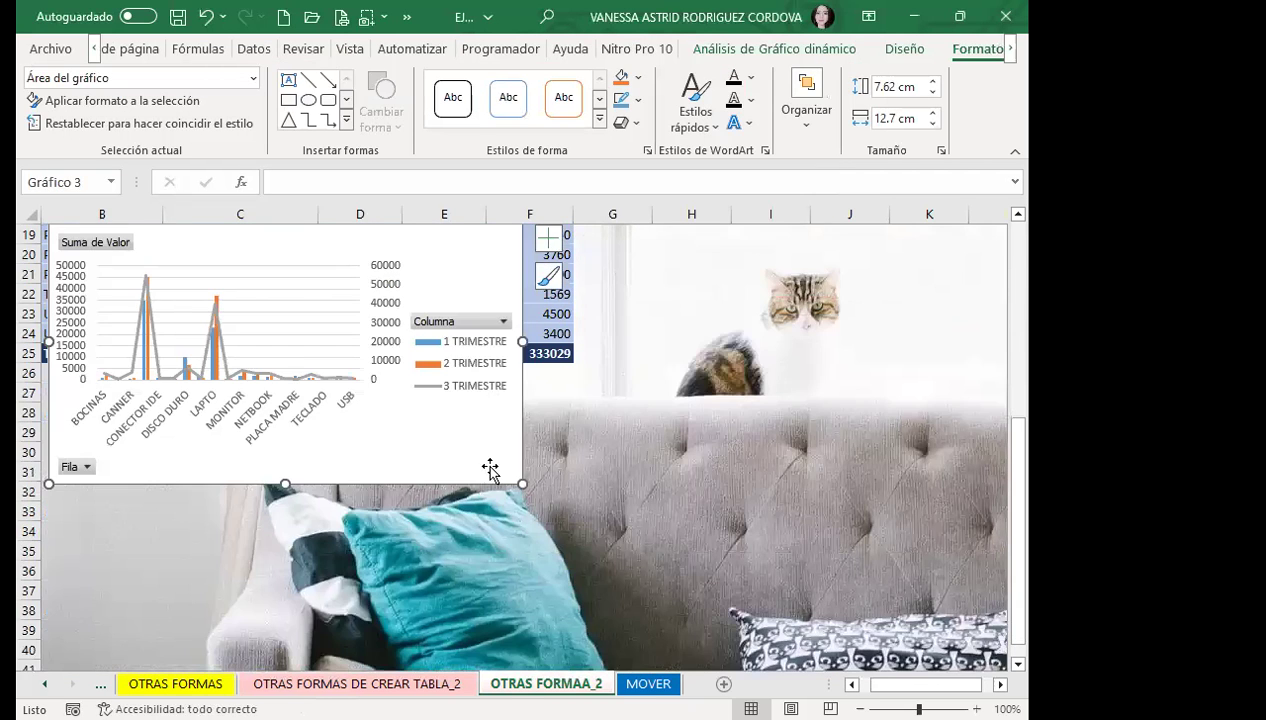
{"action": "left_click_drag", "start_coordinate": [490, 470], "coordinate": [458, 396]}
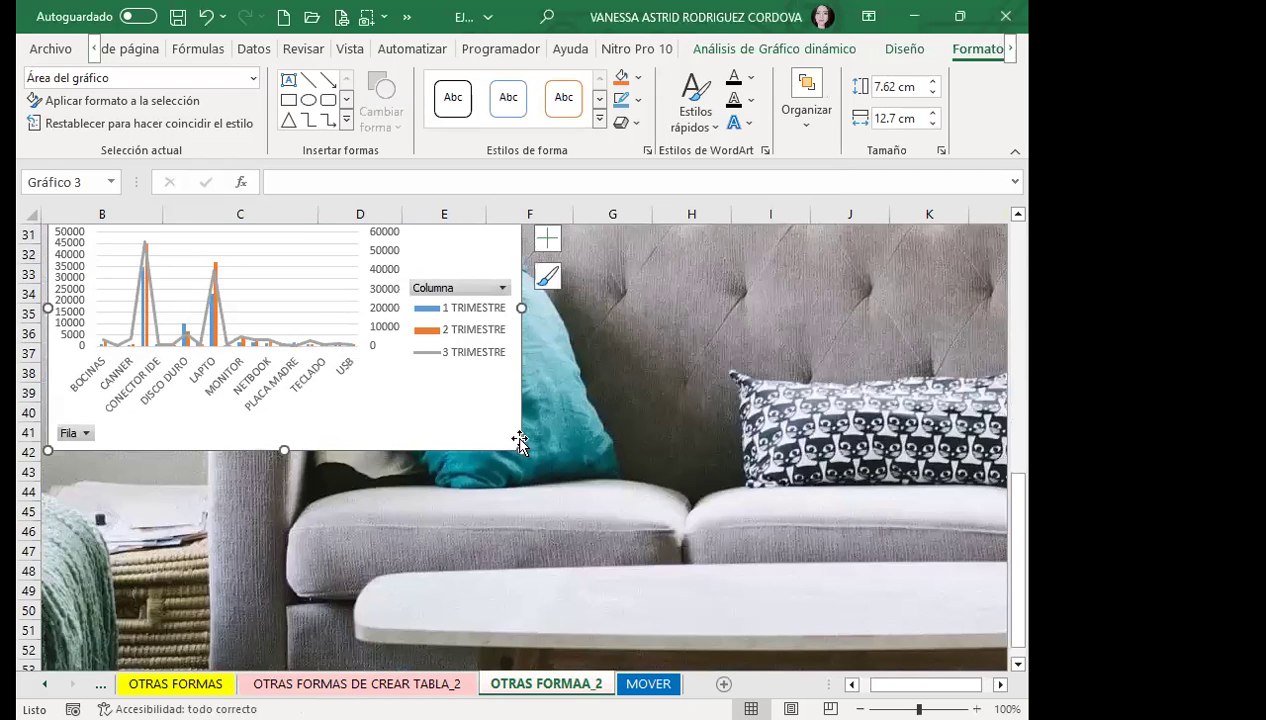
Enlarge the chart to 10.2 × 18.39 cm so every product label shows.
{"action": "left_click_drag", "start_coordinate": [517, 451], "coordinate": [624, 610]}
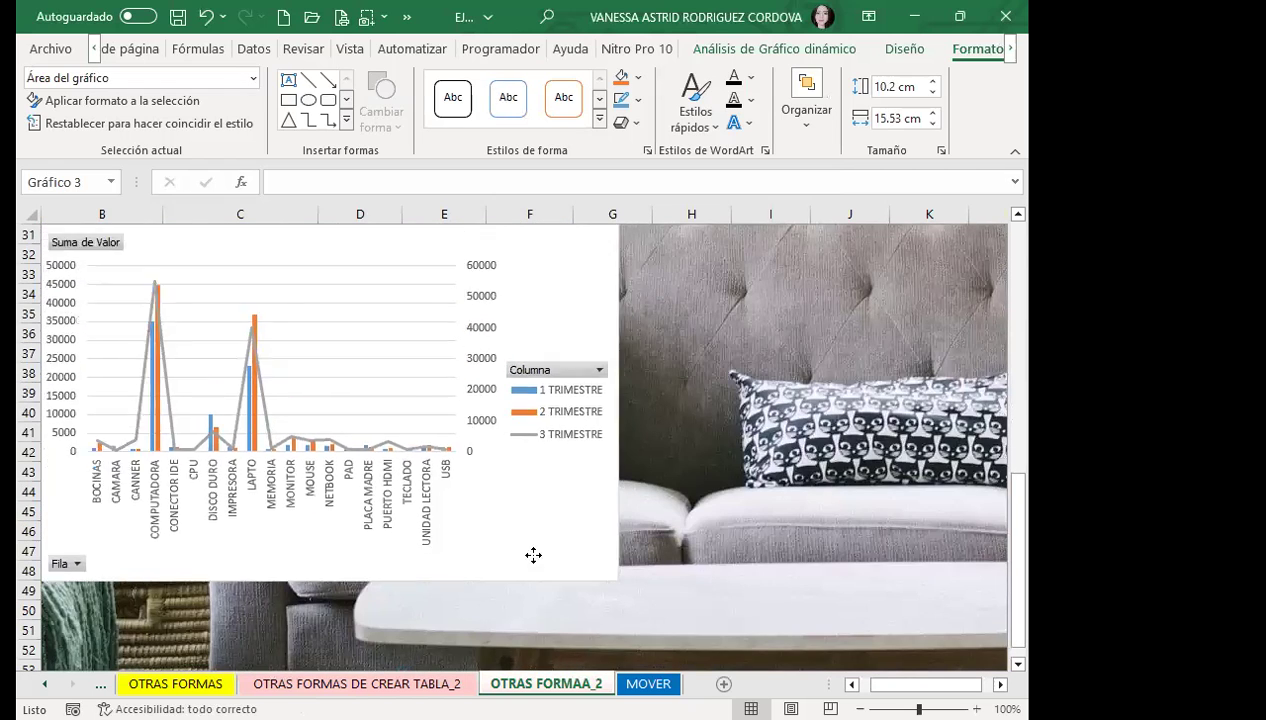
{"action": "left_click_drag", "start_coordinate": [553, 551], "coordinate": [568, 548]}
{"action": "left_click", "coordinate": [396, 560]}
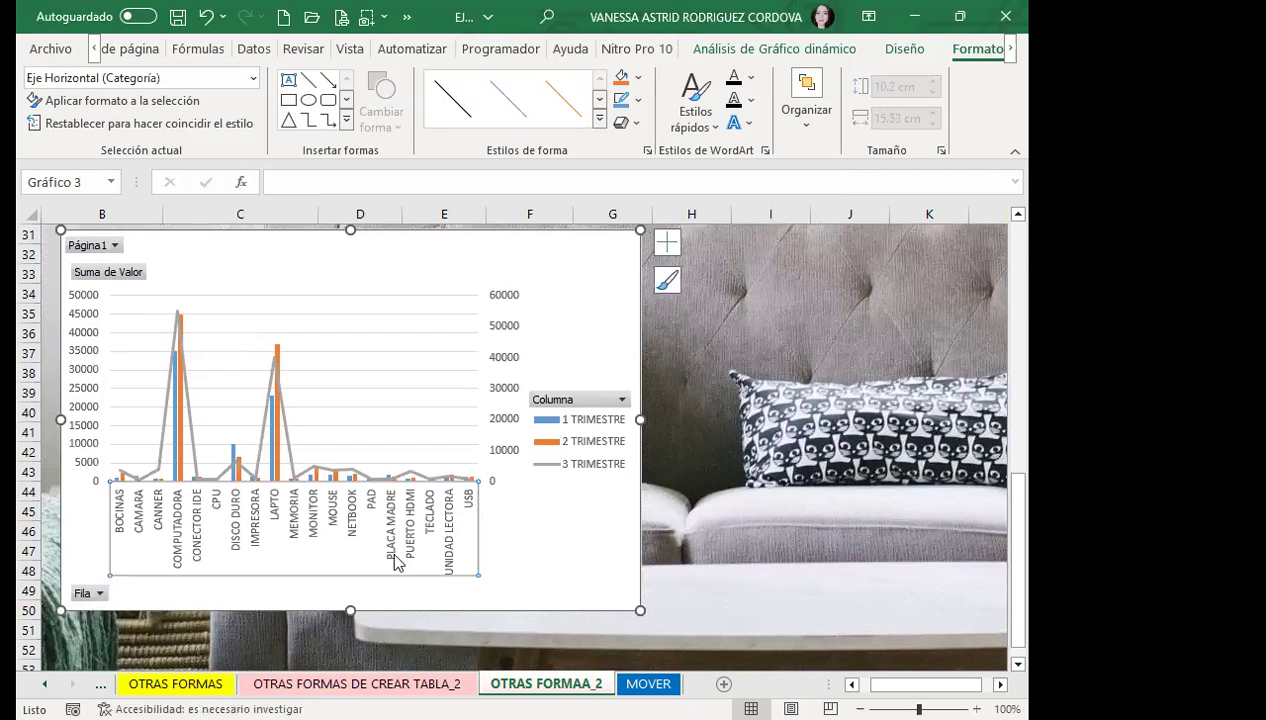
{"action": "left_click_drag", "start_coordinate": [640, 420], "coordinate": [768, 420]}
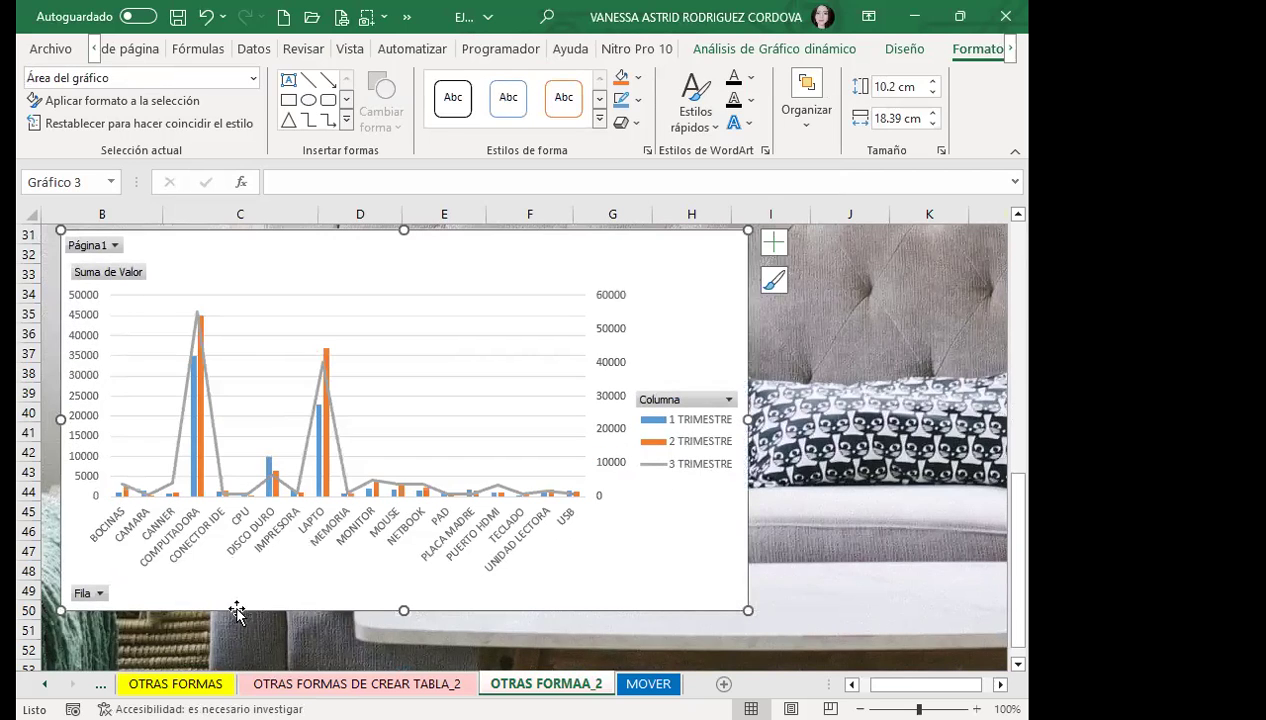
{"action": "scroll", "coordinate": [622, 526], "scroll_direction": "up", "scroll_amount": 2}
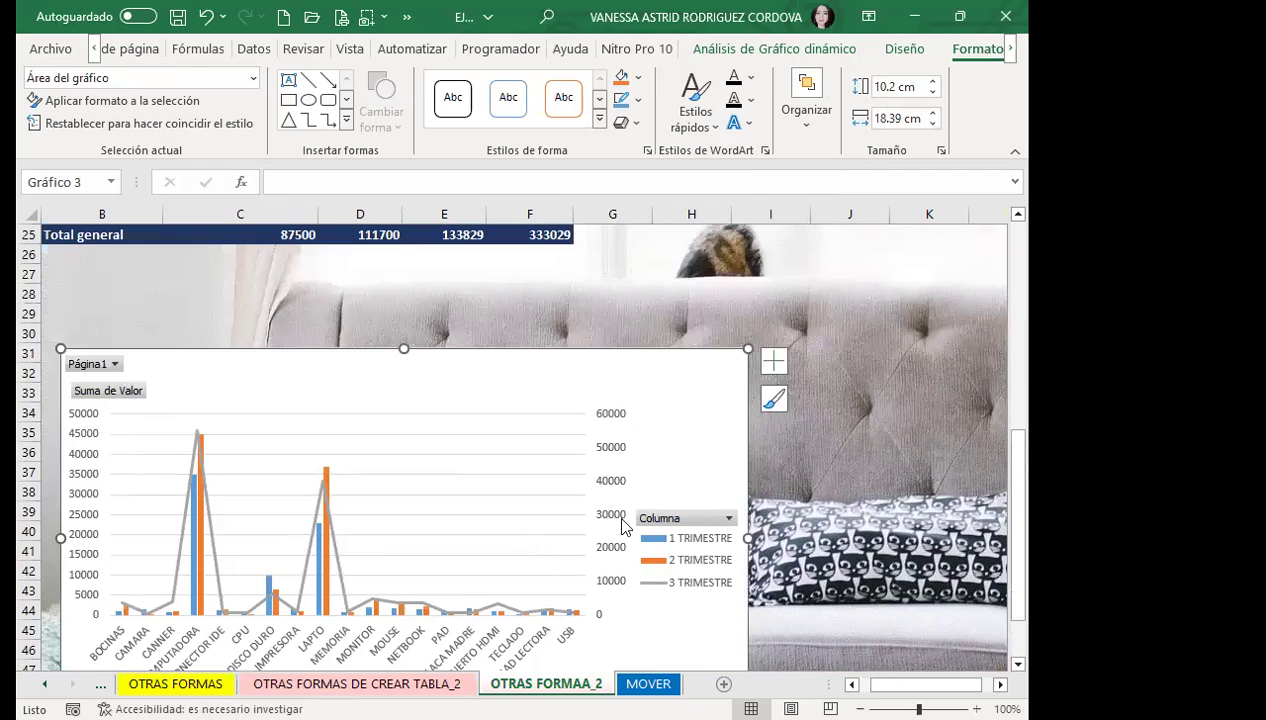
{"action": "left_click", "coordinate": [901, 50]}
Preview chart colour schemes, then apply a Quick Layout with vertical and horizontal axis titles.
{"action": "left_click", "coordinate": [212, 118]}
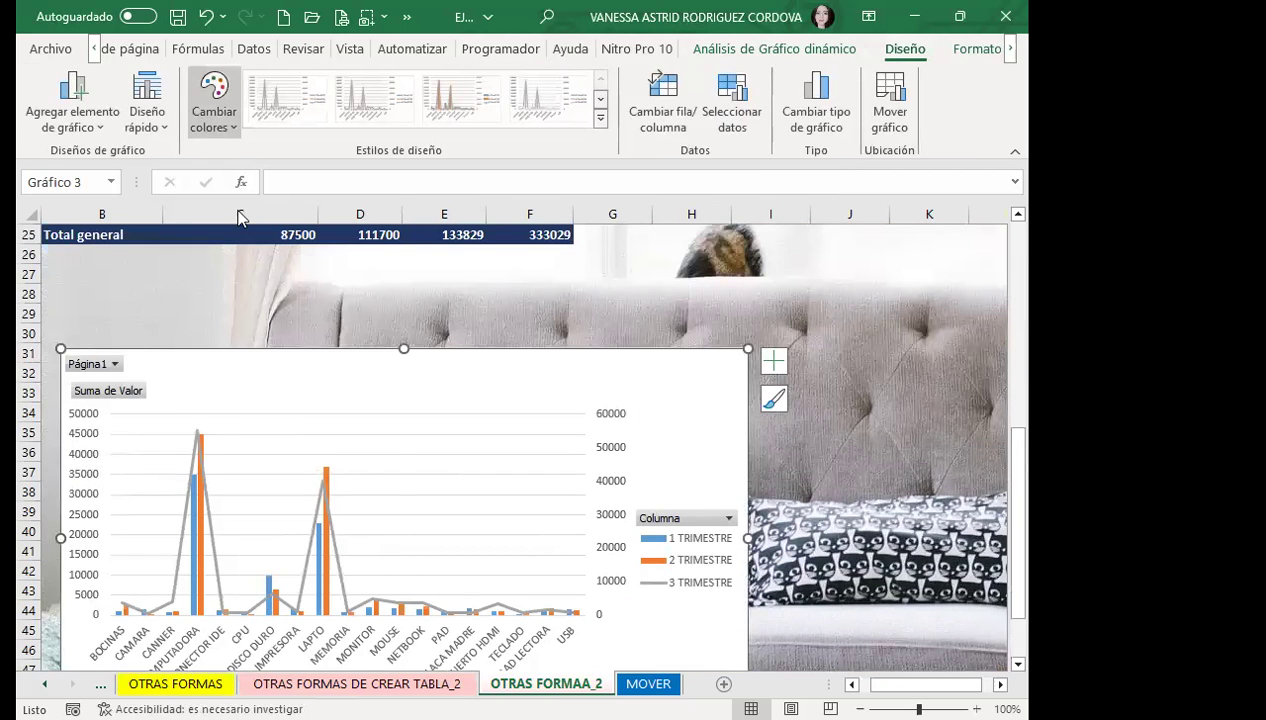
{"action": "left_click", "coordinate": [214, 95]}
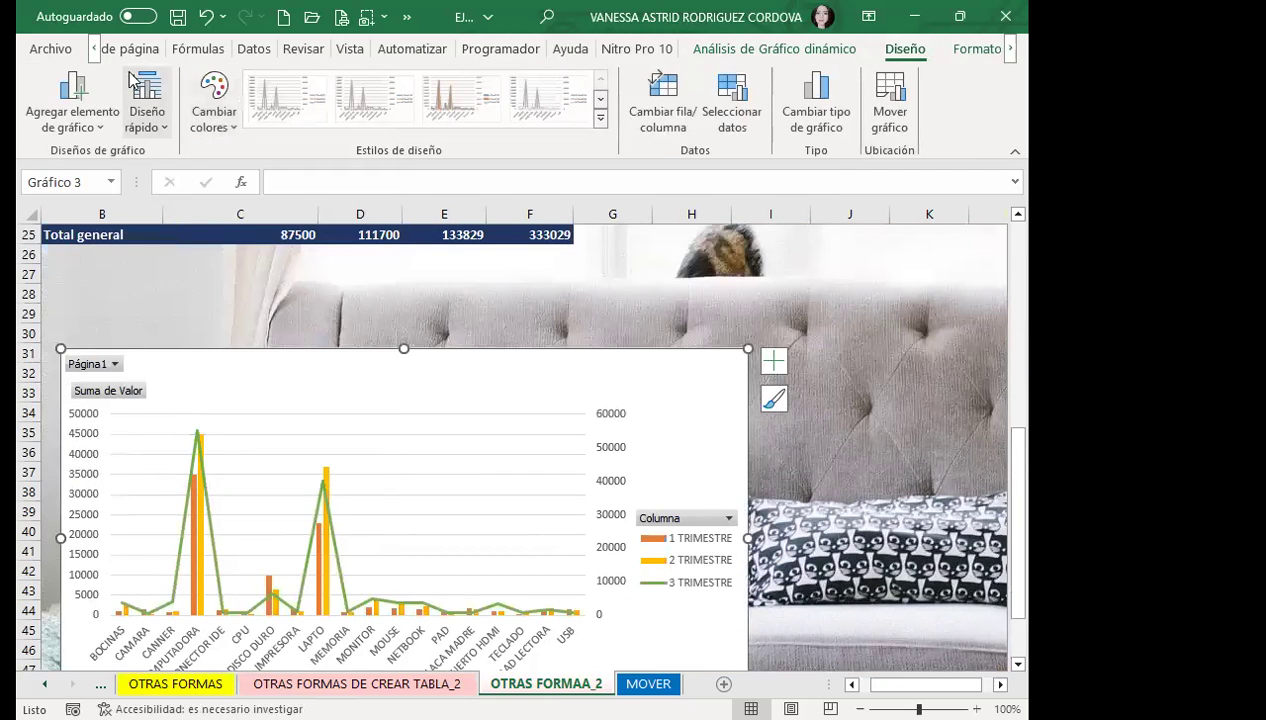
{"action": "left_click", "coordinate": [210, 125]}
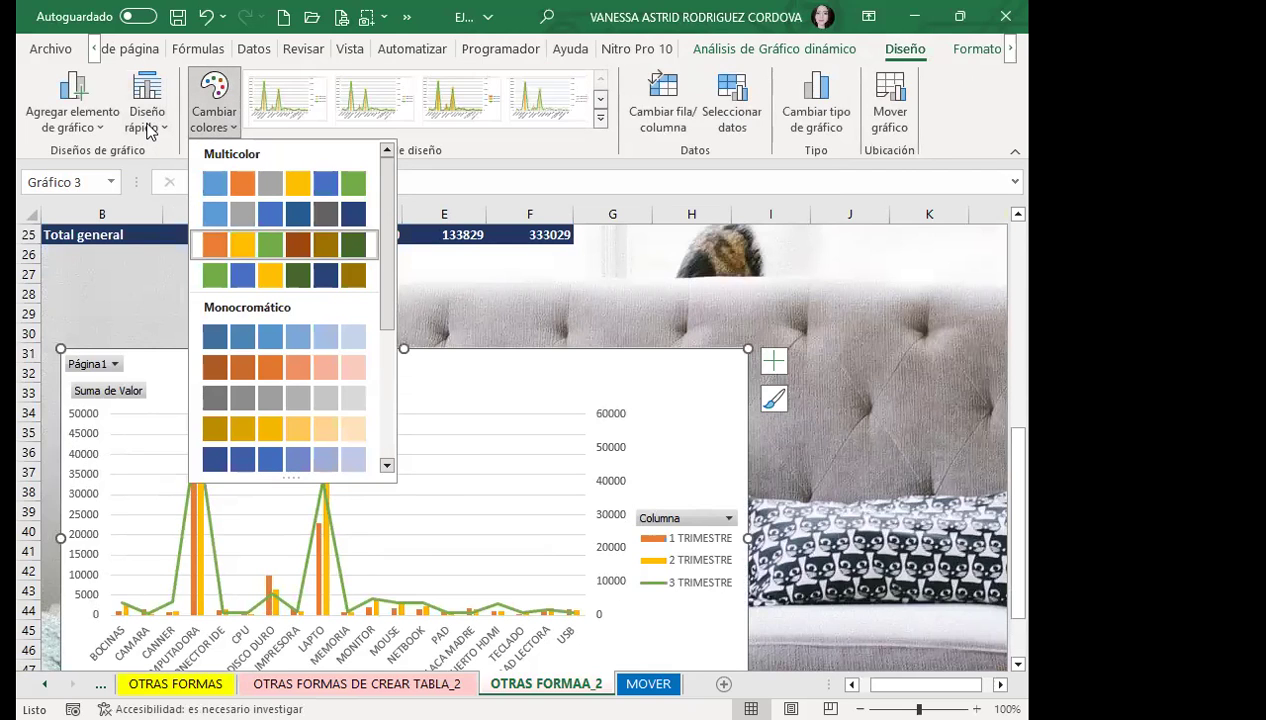
{"action": "left_click", "coordinate": [148, 128]}
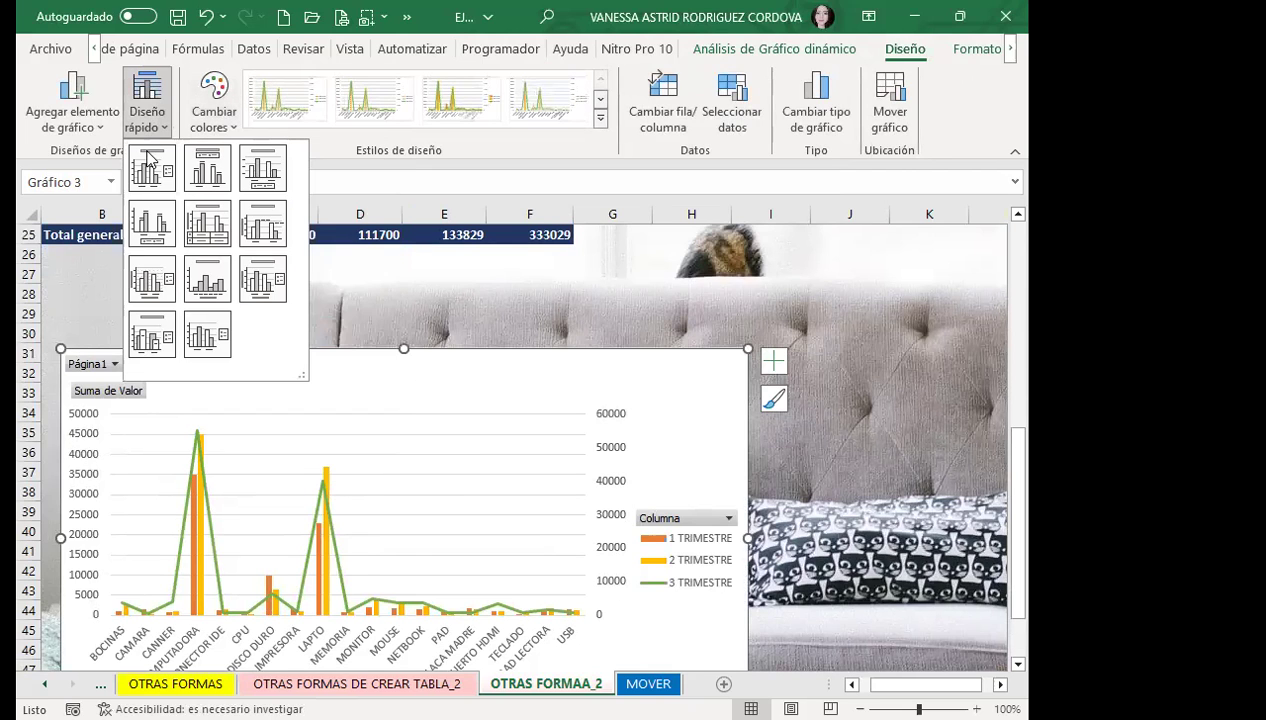
{"action": "left_click", "coordinate": [200, 165]}
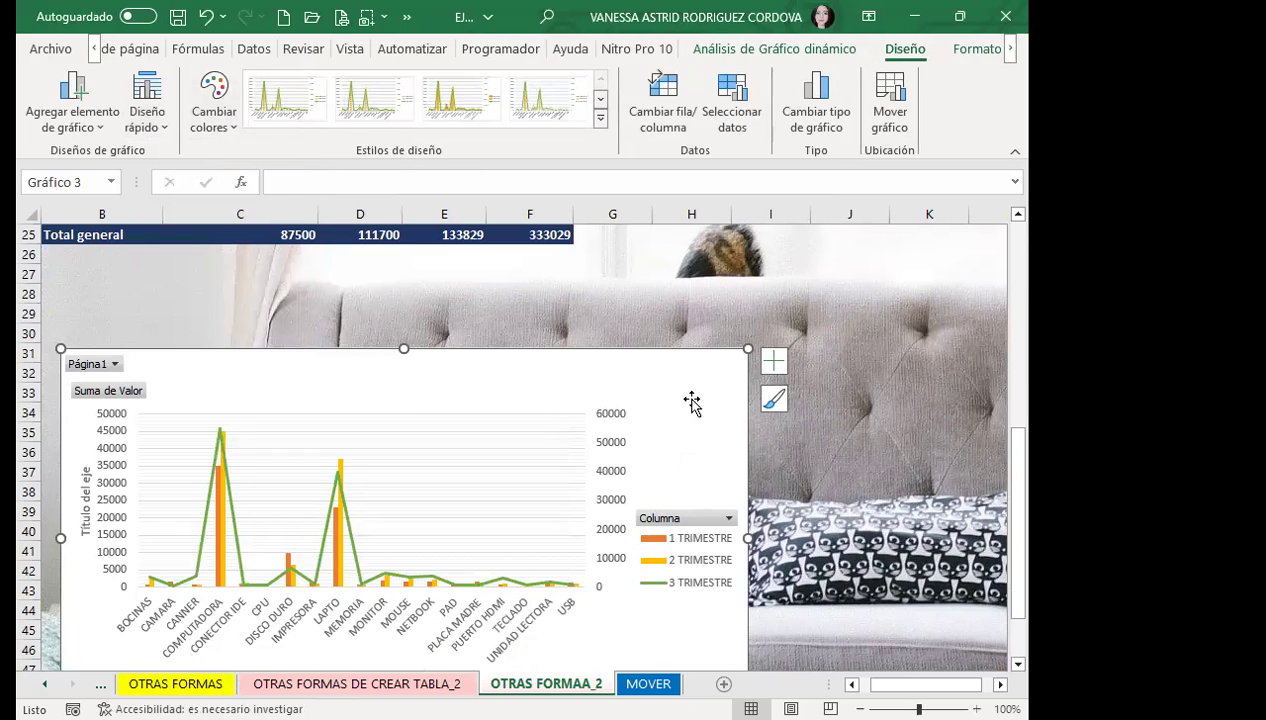
Scroll through the sheet to review the titled chart and click into the pivot table data.
{"action": "scroll", "coordinate": [673, 387], "scroll_direction": "up", "scroll_amount": 3}
{"action": "scroll", "coordinate": [673, 387], "scroll_direction": "up", "scroll_amount": 4}
{"action": "scroll", "coordinate": [127, 354], "scroll_direction": "up", "scroll_amount": 1}
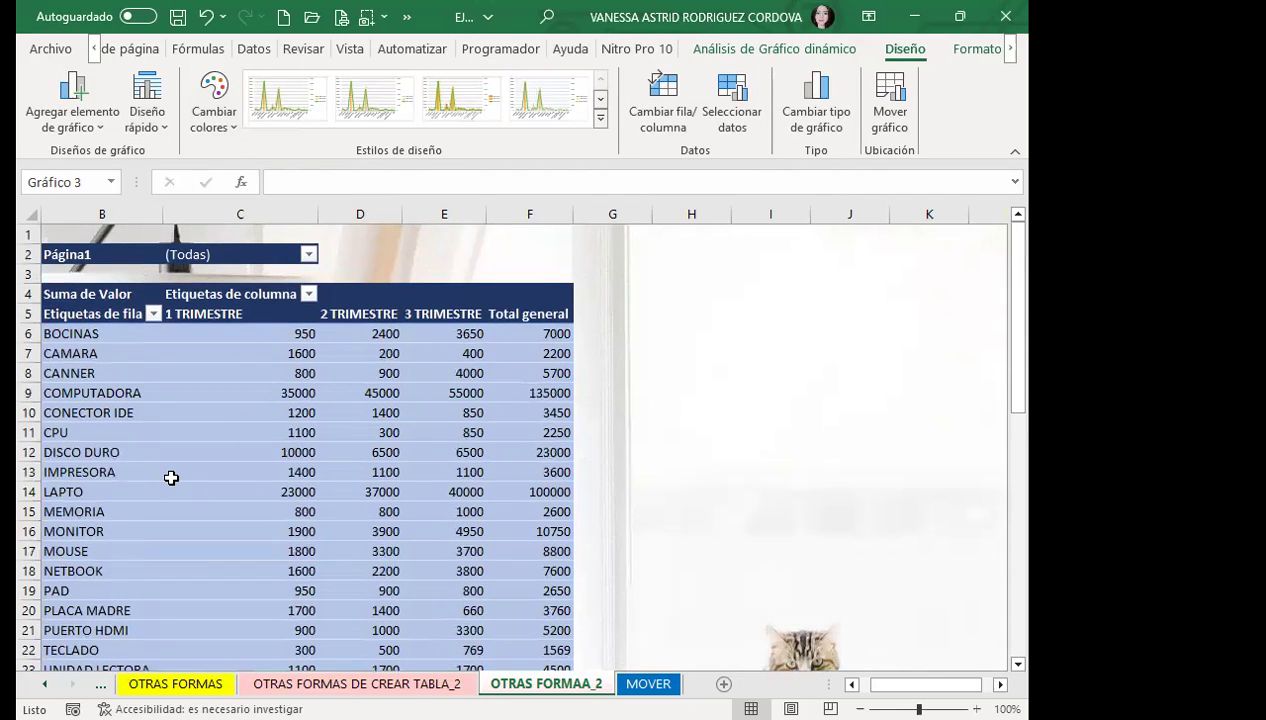
{"action": "scroll", "coordinate": [150, 444], "scroll_direction": "down", "scroll_amount": 2}
{"action": "scroll", "coordinate": [144, 444], "scroll_direction": "up", "scroll_amount": 2}
{"action": "scroll", "coordinate": [151, 400], "scroll_direction": "down", "scroll_amount": 4}
{"action": "scroll", "coordinate": [225, 490], "scroll_direction": "down", "scroll_amount": 4}
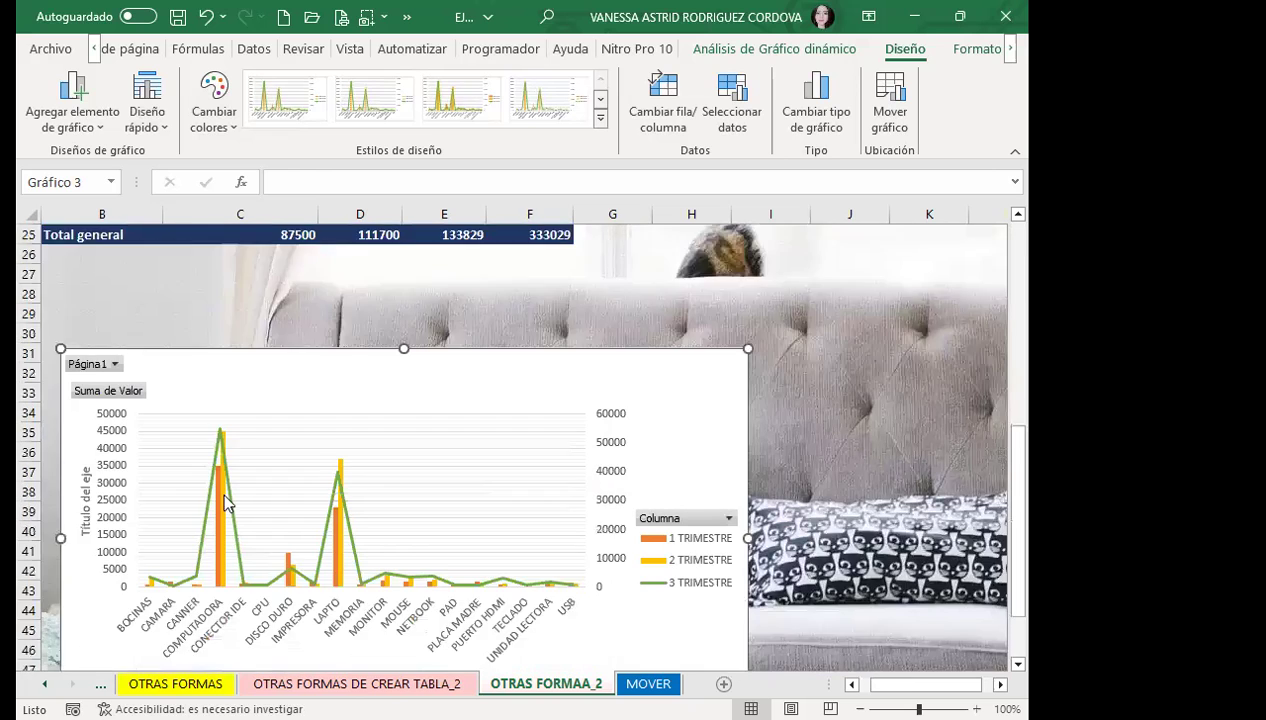
{"action": "scroll", "coordinate": [225, 503], "scroll_direction": "down", "scroll_amount": 2}
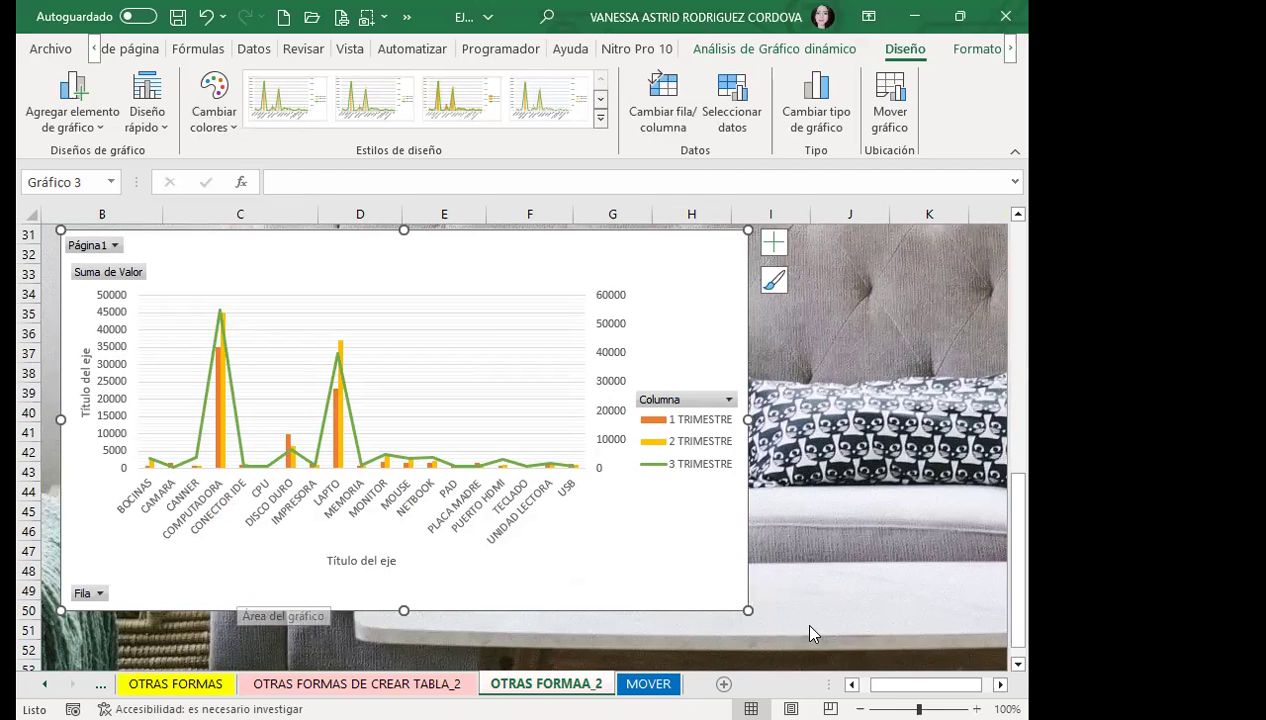
{"action": "scroll", "coordinate": [681, 297], "scroll_direction": "up", "scroll_amount": 7}
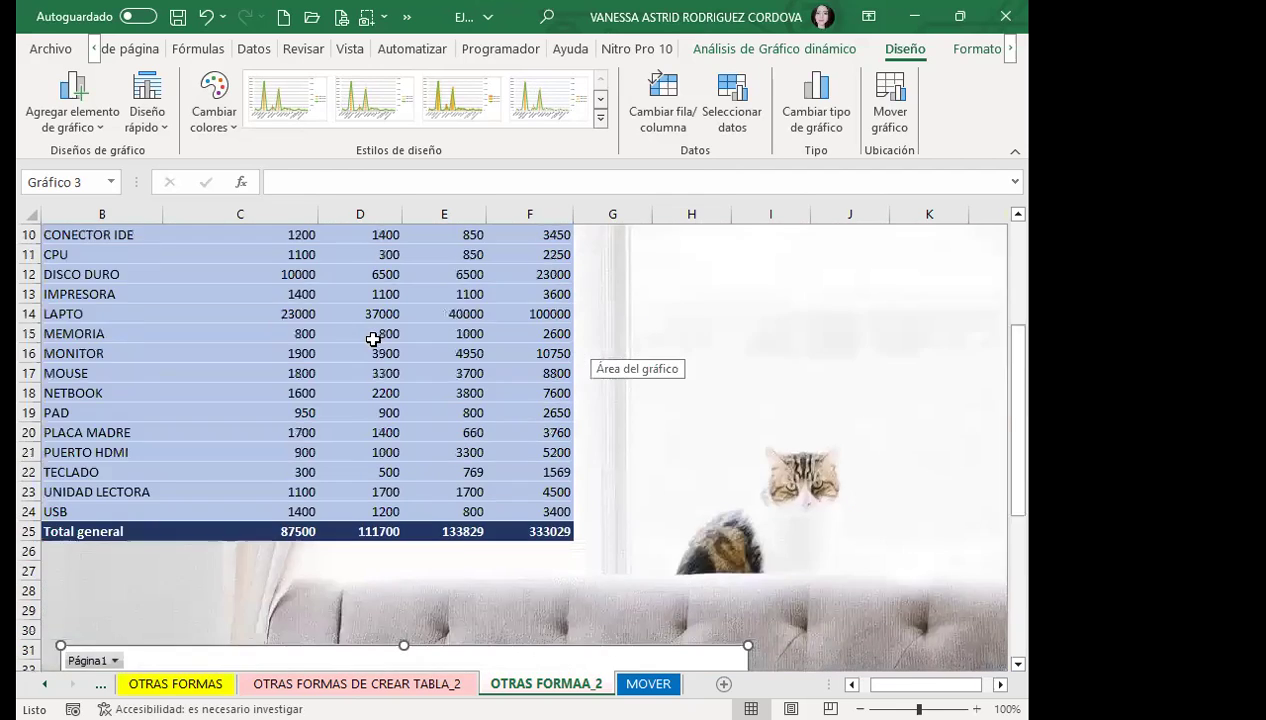
{"action": "scroll", "coordinate": [373, 333], "scroll_direction": "up", "scroll_amount": 3}
{"action": "left_click", "coordinate": [193, 368]}
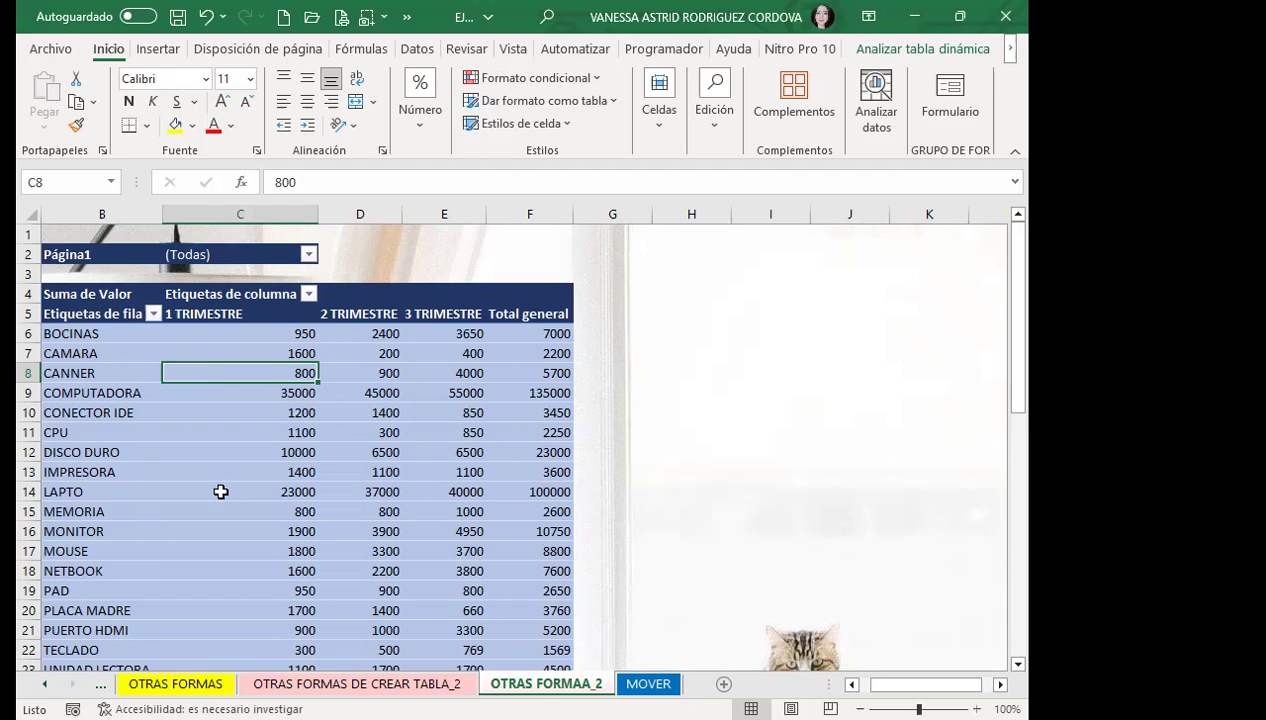
Reselect the pivot chart and bring up its chart Diseño tools.
{"action": "scroll", "coordinate": [220, 489], "scroll_direction": "down", "scroll_amount": 5}
{"action": "scroll", "coordinate": [220, 489], "scroll_direction": "down", "scroll_amount": 2}
{"action": "scroll", "coordinate": [466, 333], "scroll_direction": "down", "scroll_amount": 2}
{"action": "left_click", "coordinate": [551, 317]}
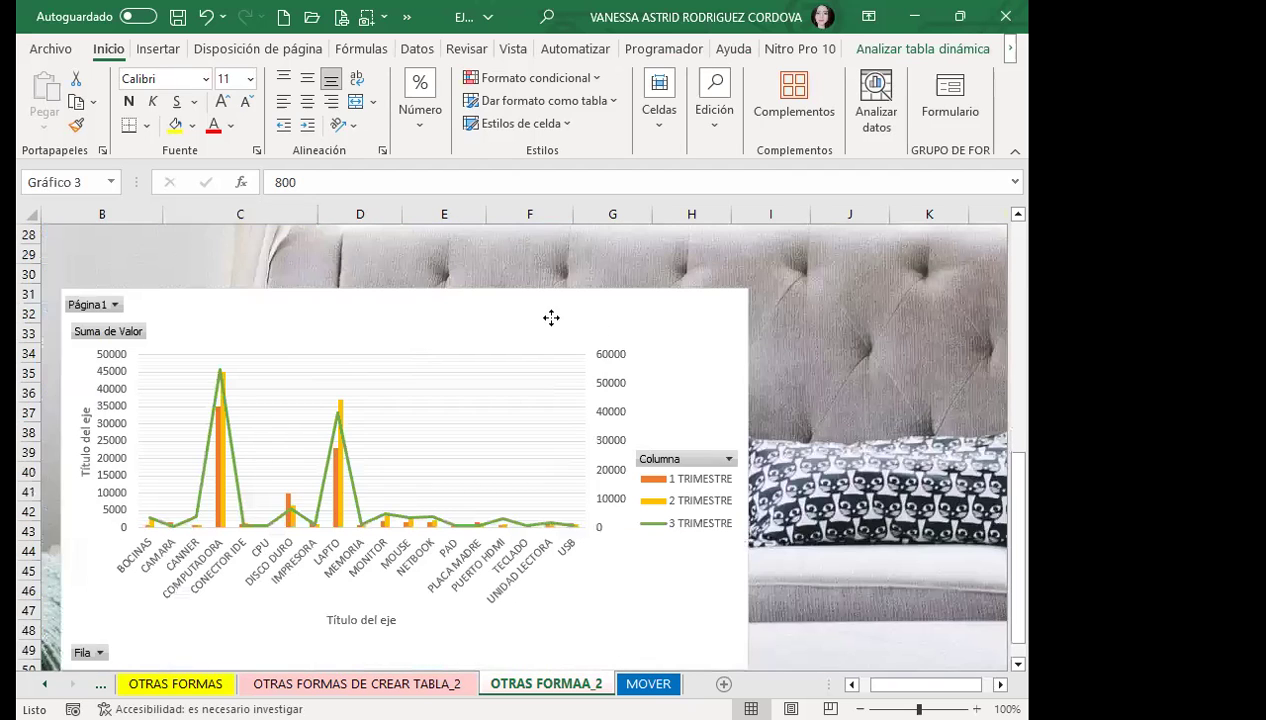
{"action": "left_click", "coordinate": [1011, 50]}
{"action": "left_click", "coordinate": [945, 50]}
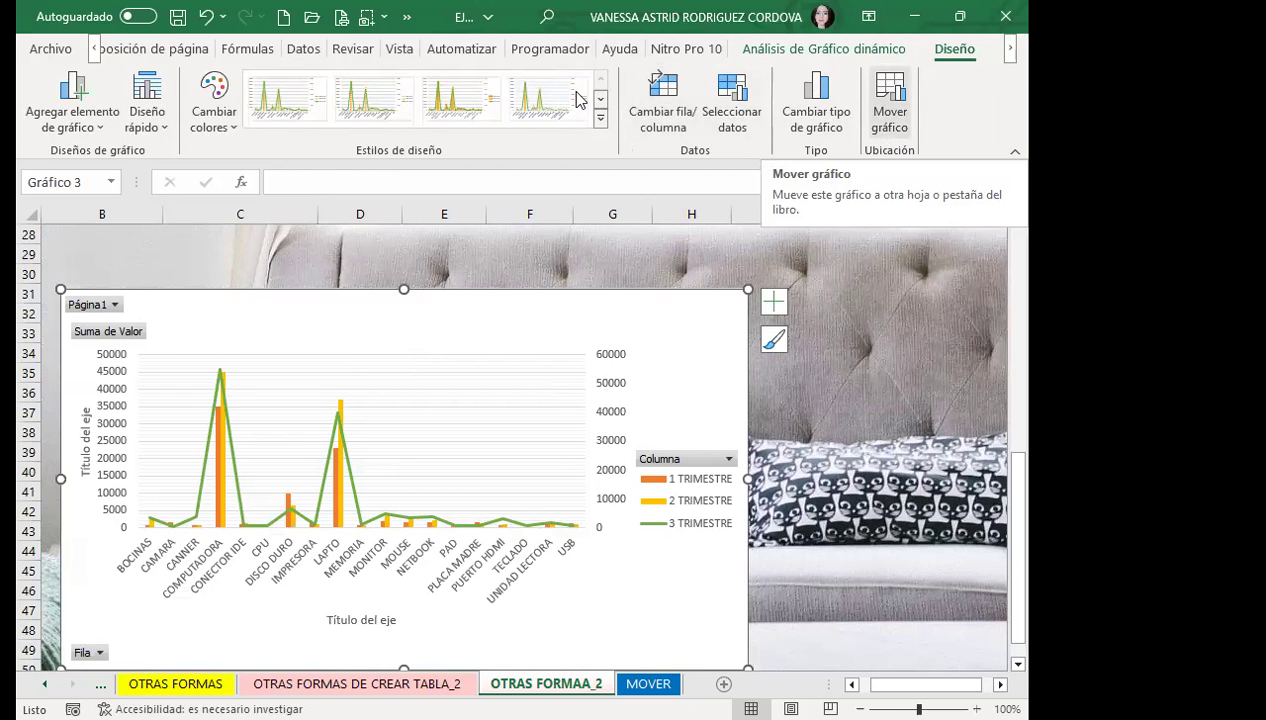
Use Mover gráfico to send the combo chart as an object to the MOVER sheet.
{"action": "left_click", "coordinate": [889, 100]}
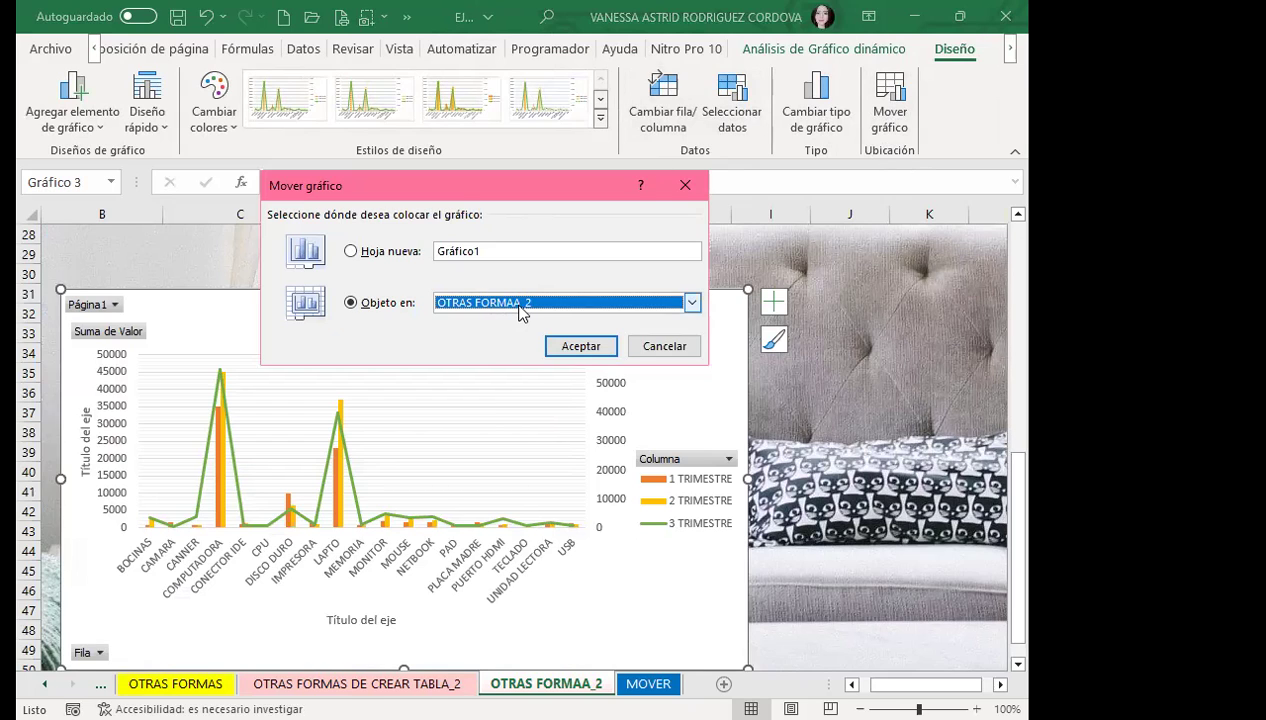
{"action": "key", "text": "alt+Down"}
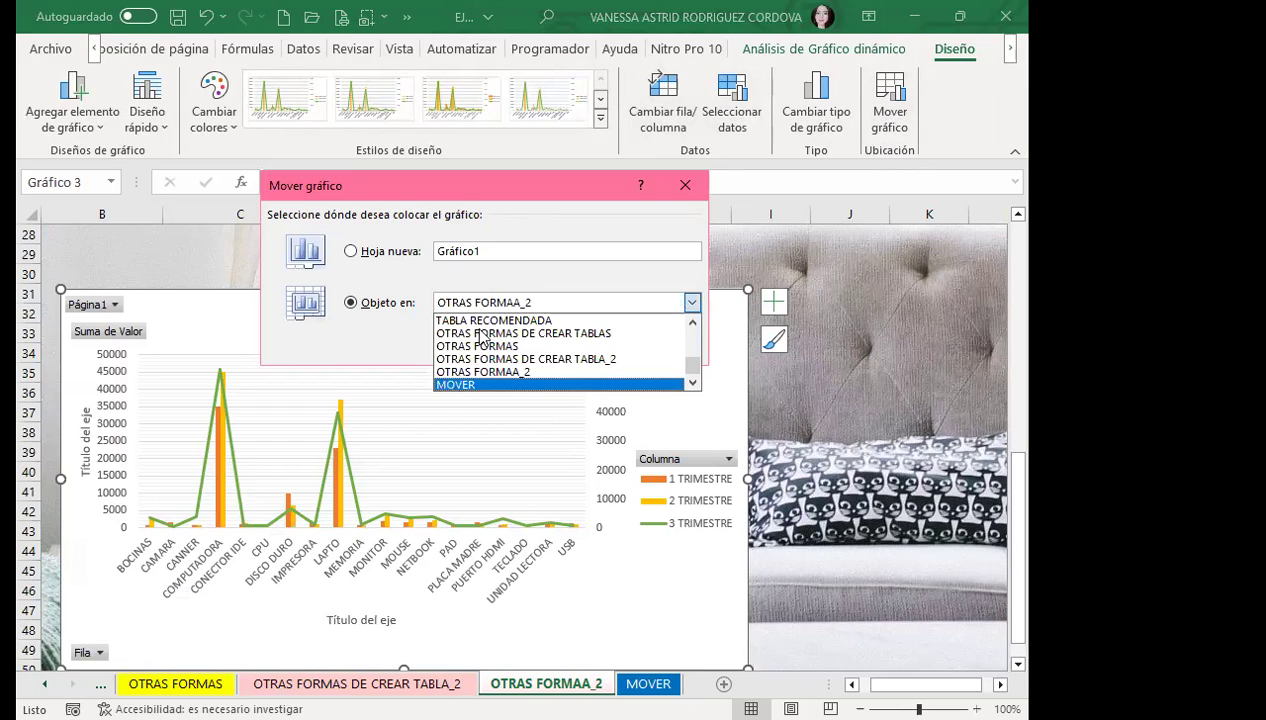
{"action": "left_click", "coordinate": [452, 386]}
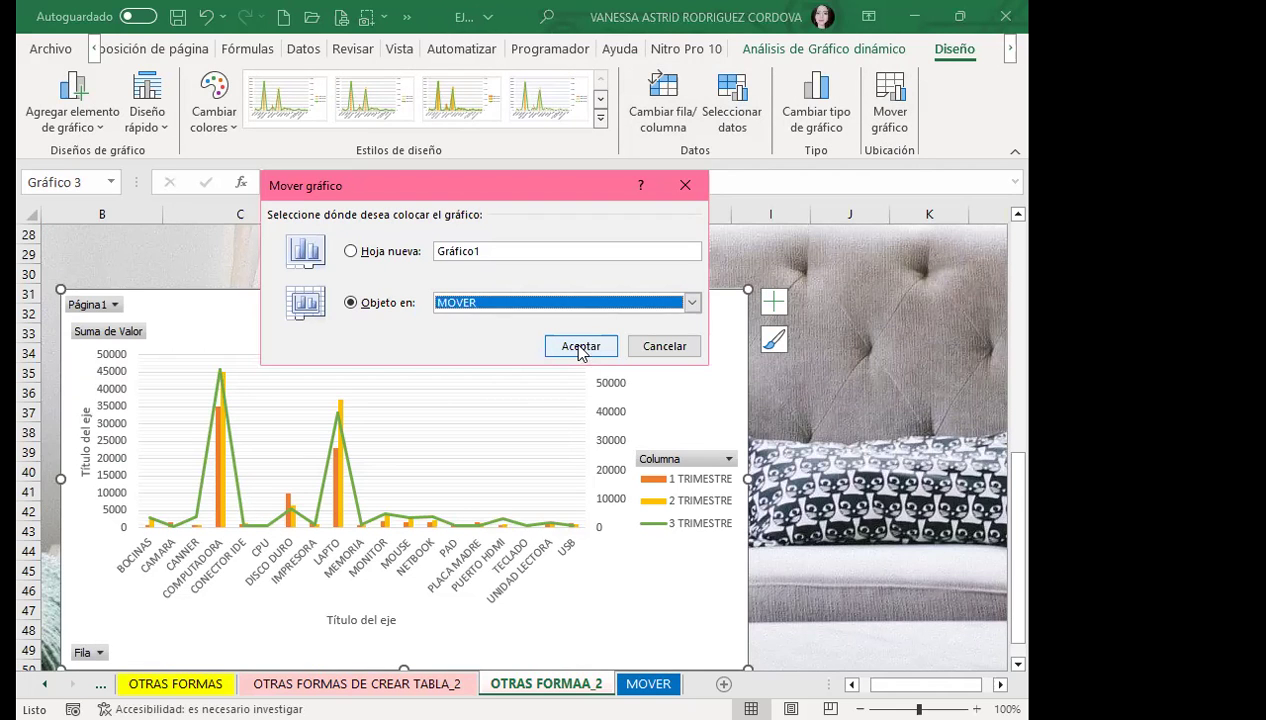
{"action": "left_click", "coordinate": [578, 348]}
Select the moved chart on MOVER and drag it up to around row 5.
{"action": "scroll", "coordinate": [458, 420], "scroll_direction": "down", "scroll_amount": 3}
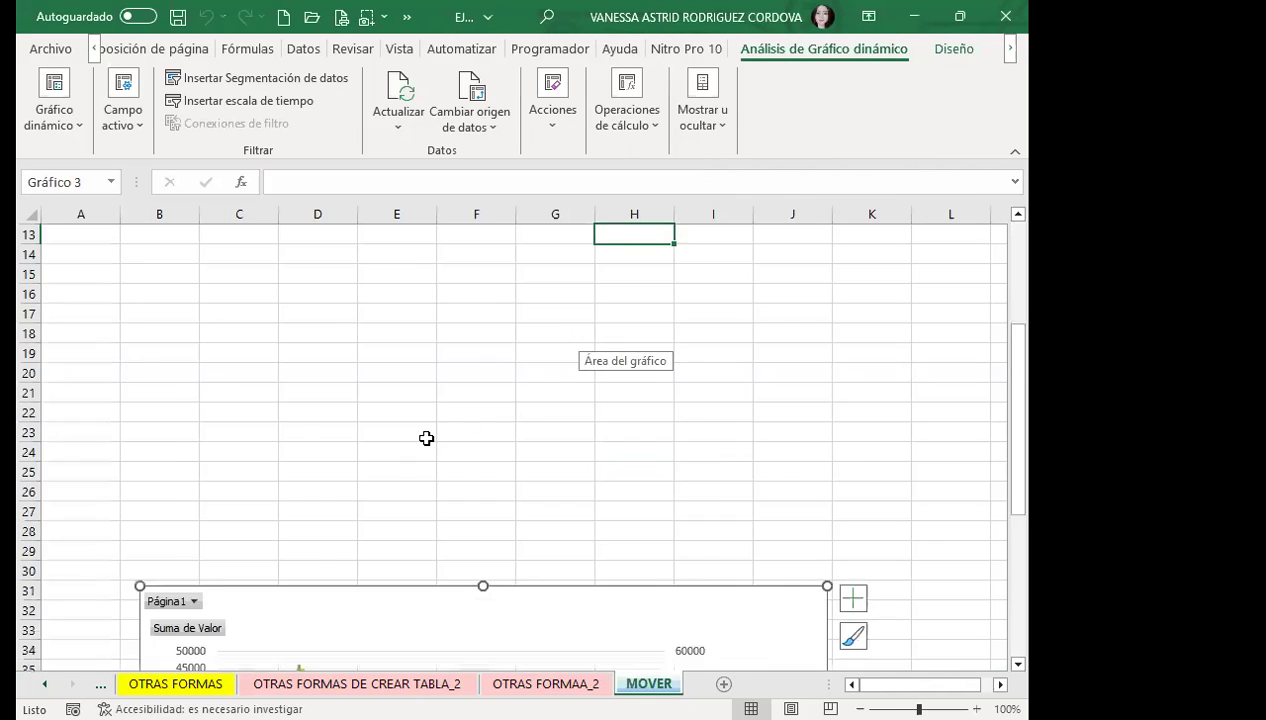
{"action": "scroll", "coordinate": [458, 420], "scroll_direction": "down", "scroll_amount": 4}
{"action": "scroll", "coordinate": [509, 350], "scroll_direction": "down", "scroll_amount": 2}
{"action": "left_click", "coordinate": [420, 258]}
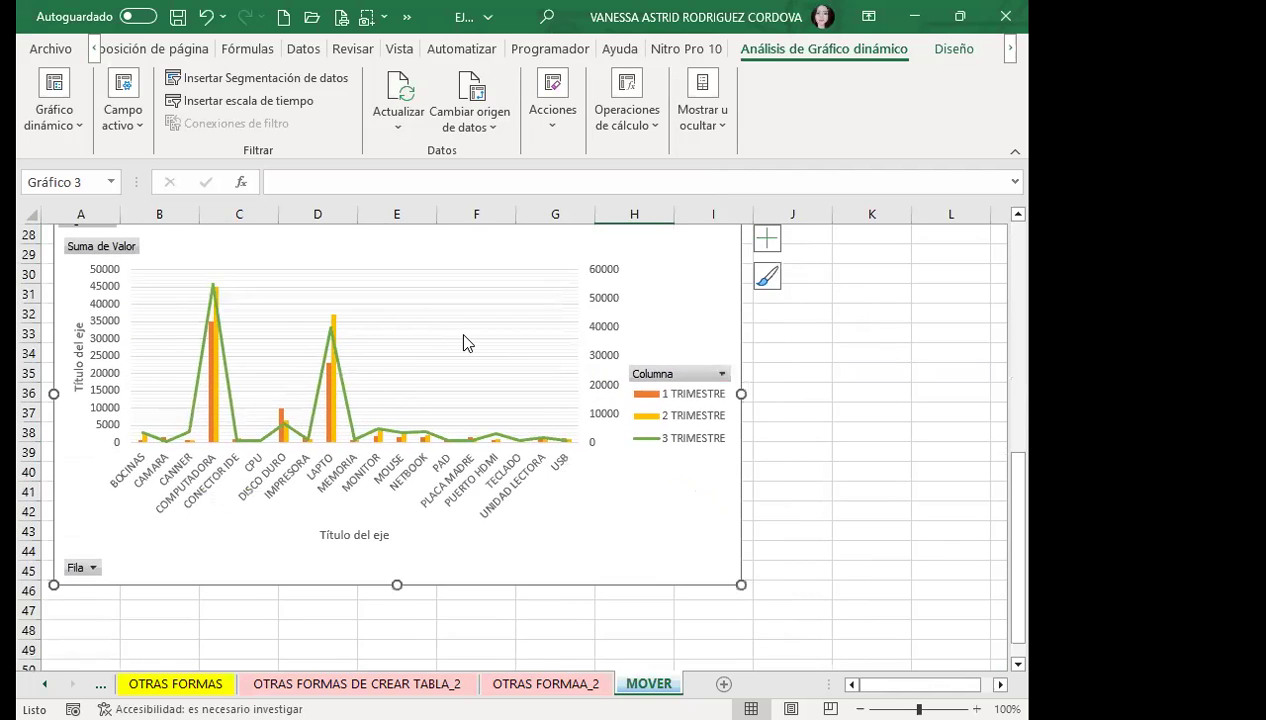
{"action": "scroll", "coordinate": [483, 549], "scroll_direction": "up", "scroll_amount": 7}
{"action": "scroll", "coordinate": [483, 549], "scroll_direction": "down", "scroll_amount": 4}
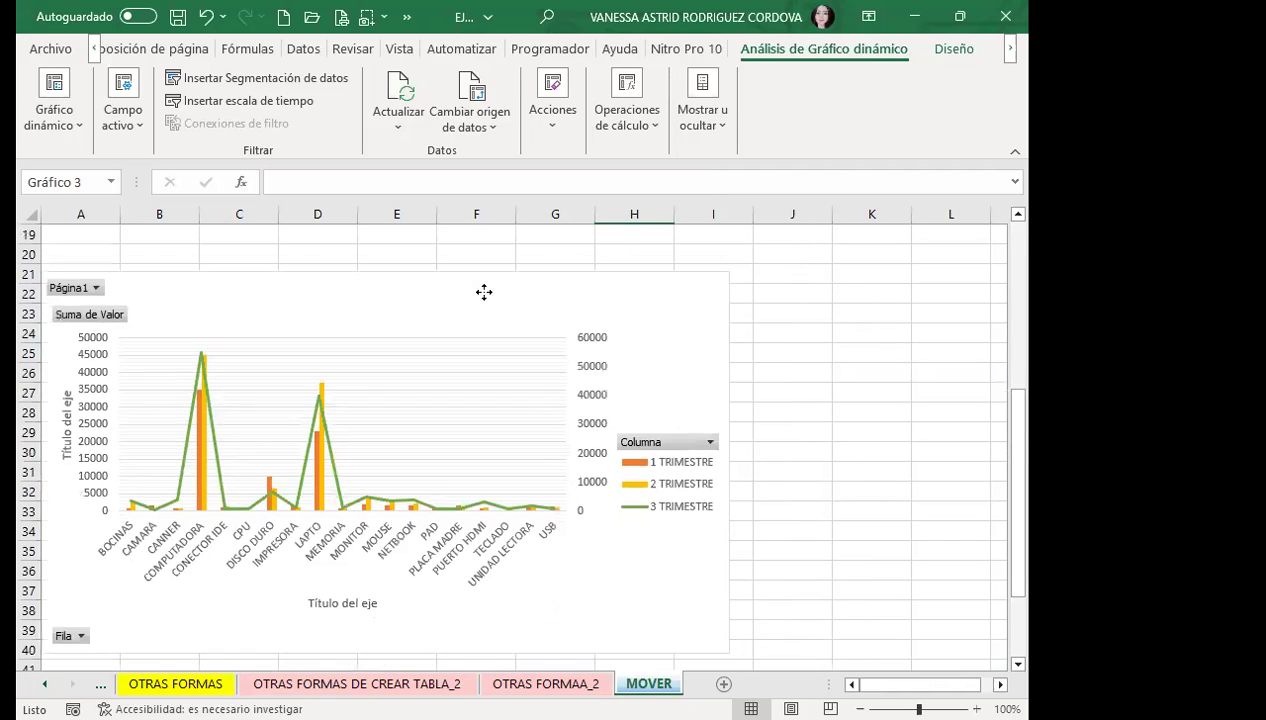
{"action": "mouse_move", "coordinate": [486, 291]}
{"action": "left_mouse_down"}
{"action": "mouse_move", "coordinate": [480, 401]}
{"action": "mouse_move", "coordinate": [480, 319]}
{"action": "left_mouse_up"}
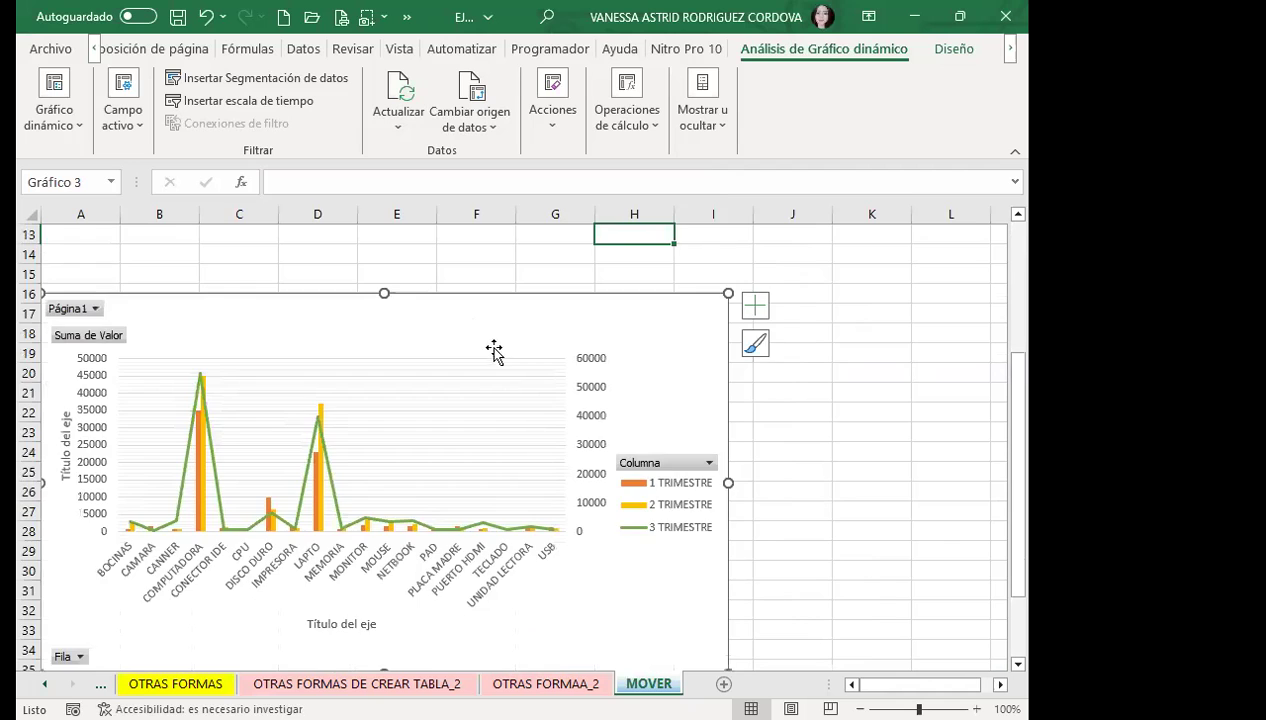
{"action": "scroll", "coordinate": [486, 359], "scroll_direction": "up", "scroll_amount": 4}
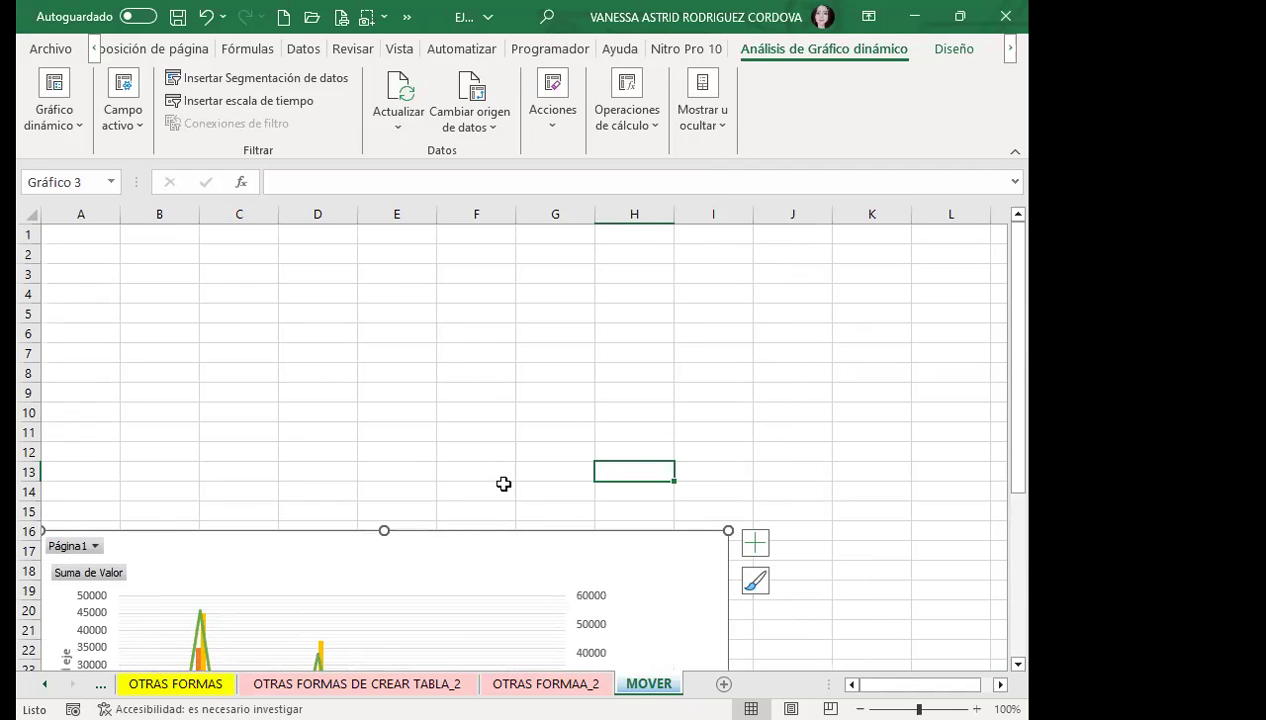
{"action": "left_click_drag", "start_coordinate": [492, 531], "coordinate": [527, 318]}
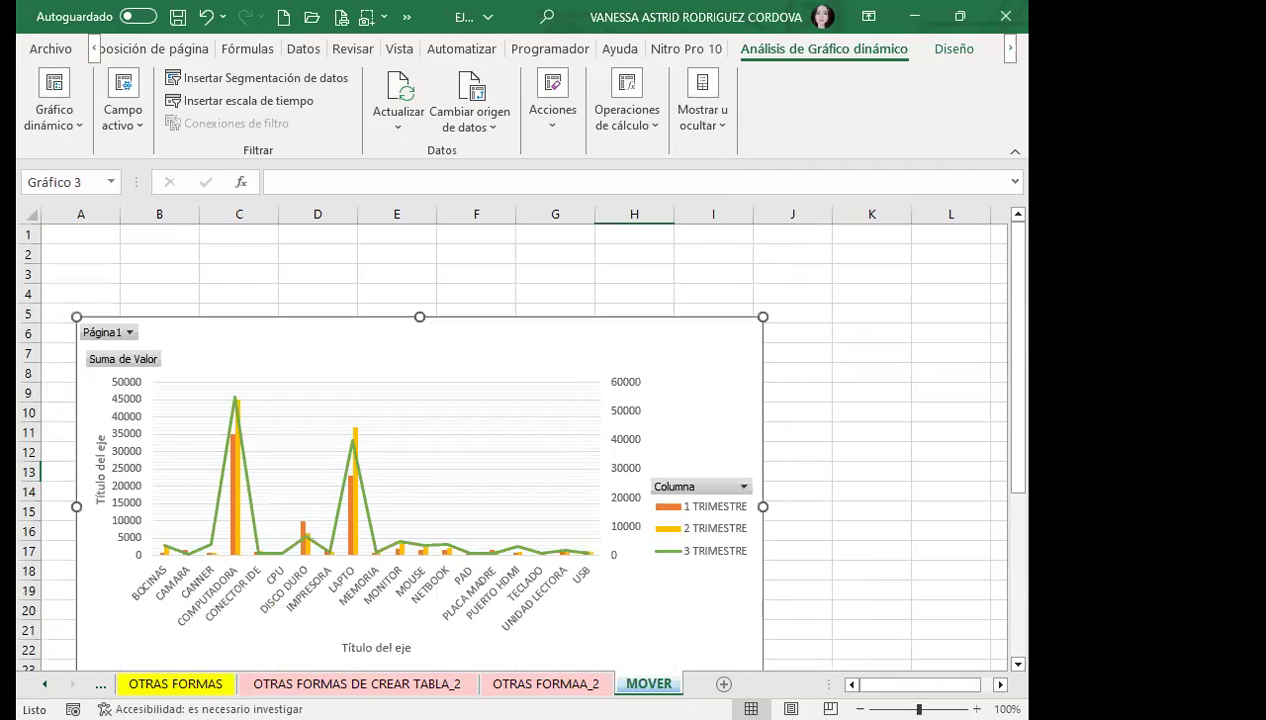
Confirm the chart left OTRAS FORMAA_2, then nudge it toward row 2, undoing the last drag.
{"action": "key", "text": "ctrl+Page_Up"}
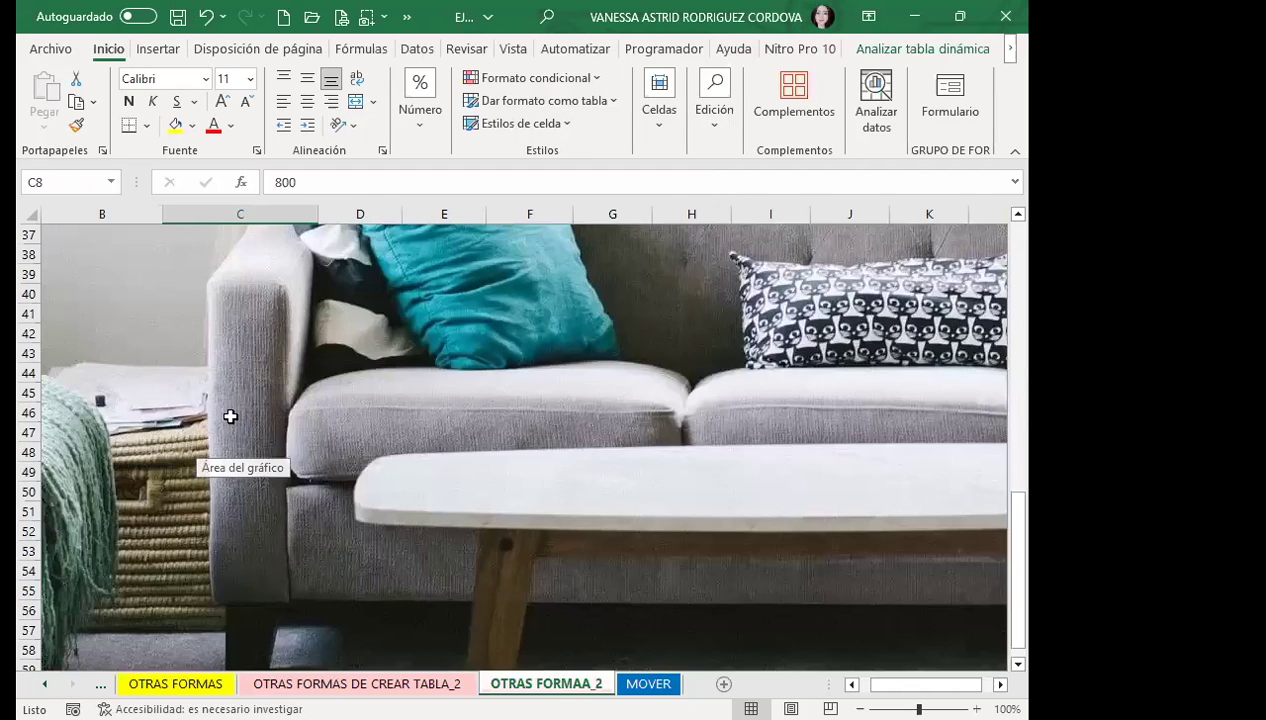
{"action": "scroll", "coordinate": [232, 418], "scroll_direction": "up", "scroll_amount": 4}
{"action": "scroll", "coordinate": [60, 485], "scroll_direction": "down", "scroll_amount": 1}
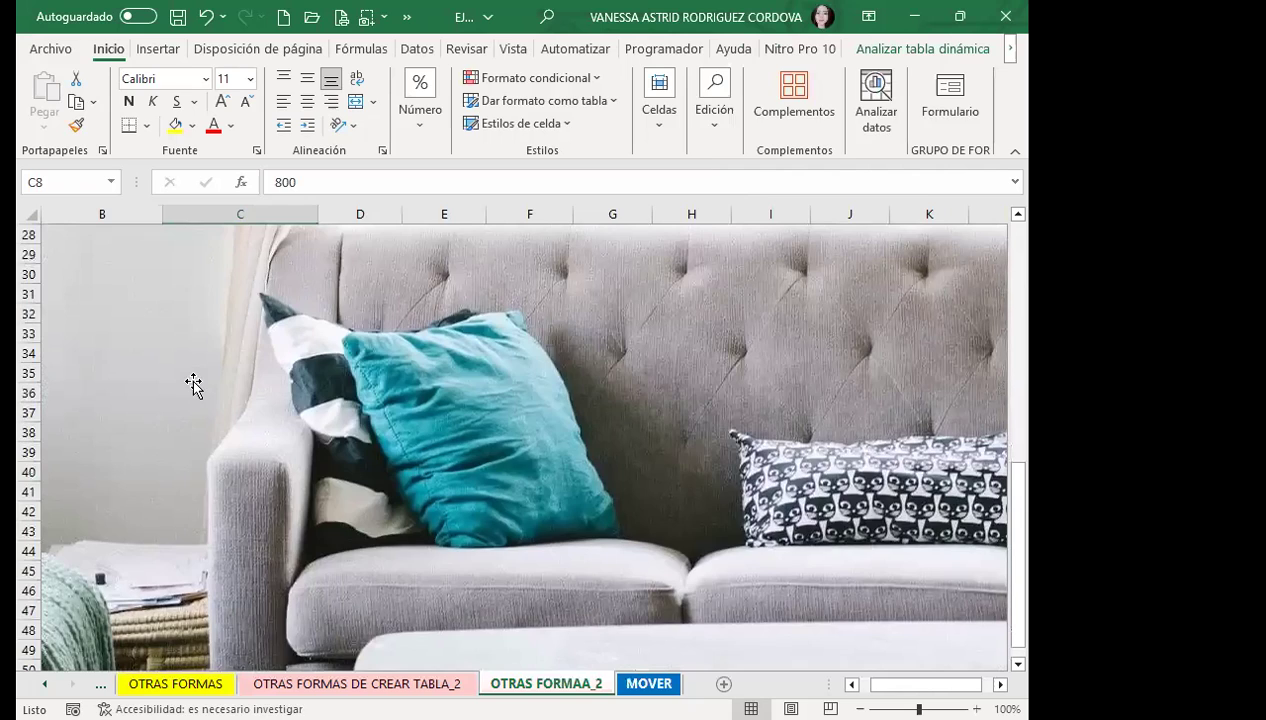
{"action": "key", "text": "ctrl+Page_Down"}
{"action": "left_click_drag", "start_coordinate": [376, 333], "coordinate": [362, 276]}
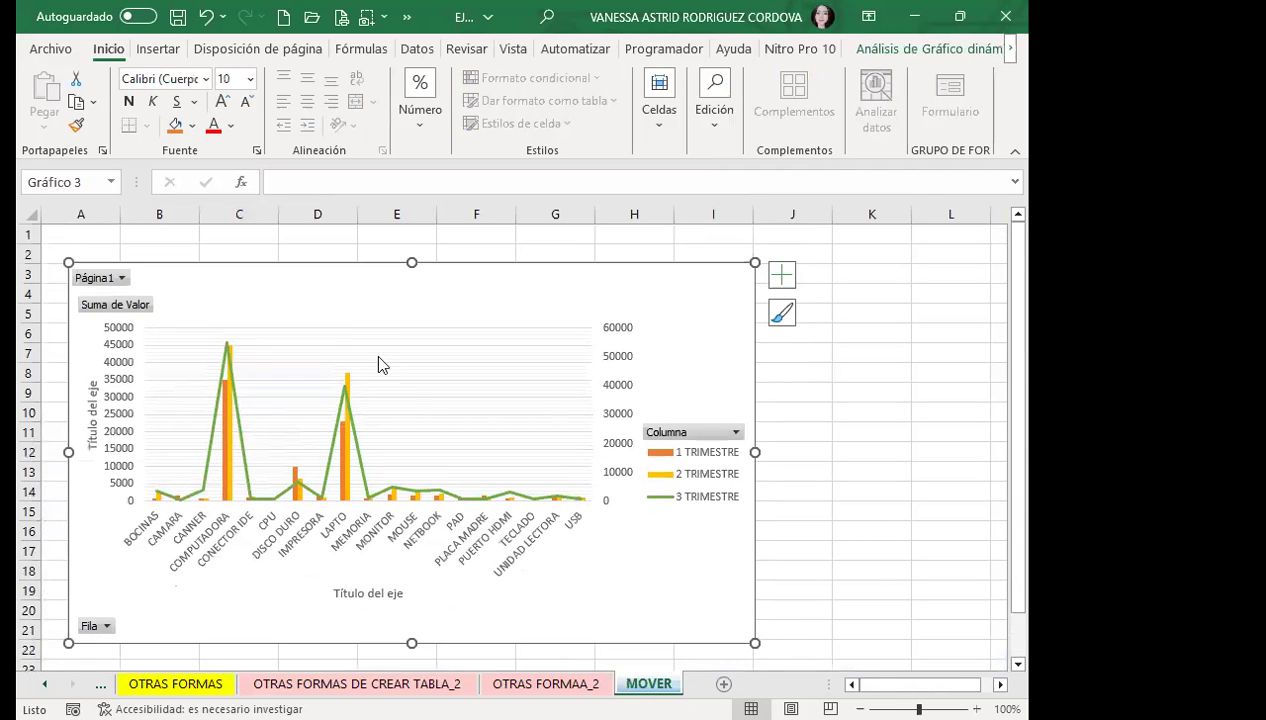
{"action": "left_click_drag", "start_coordinate": [432, 314], "coordinate": [438, 282]}
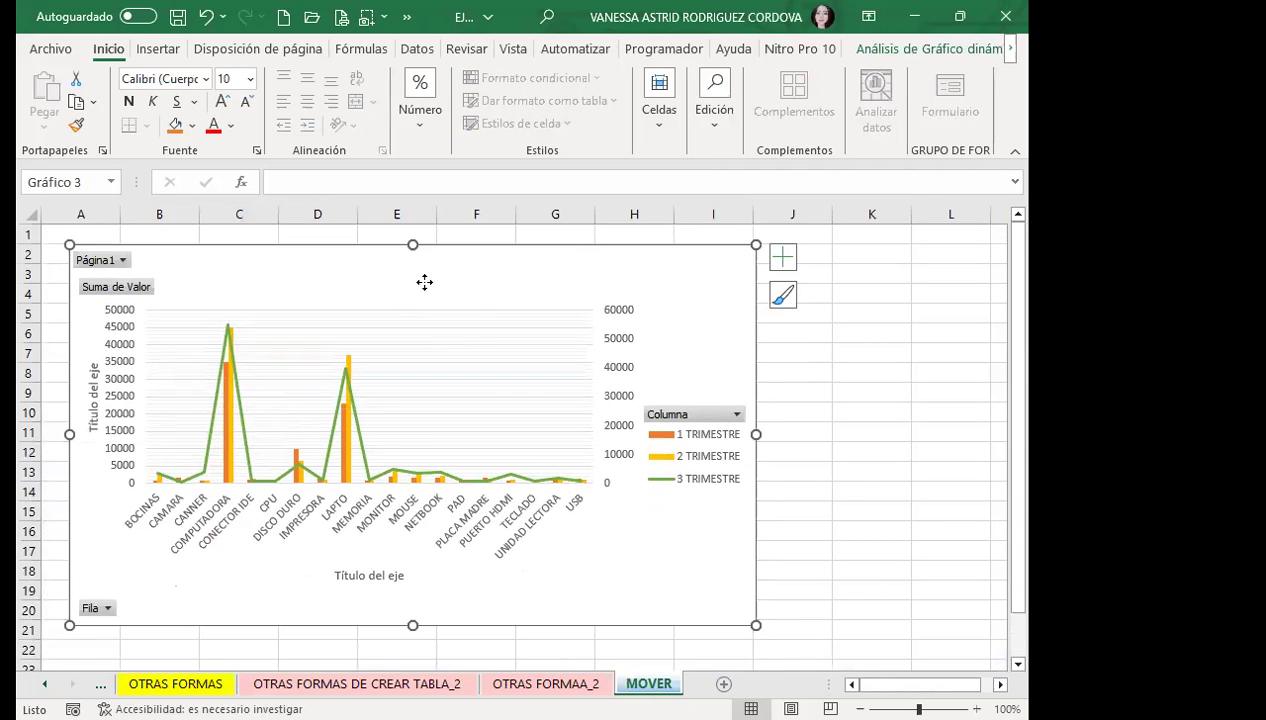
{"action": "key", "text": "ctrl+z"}
Turn off Líneas de cuadrícula on the MOVER sheet from the Vista tab.
{"action": "left_click", "coordinate": [513, 48]}
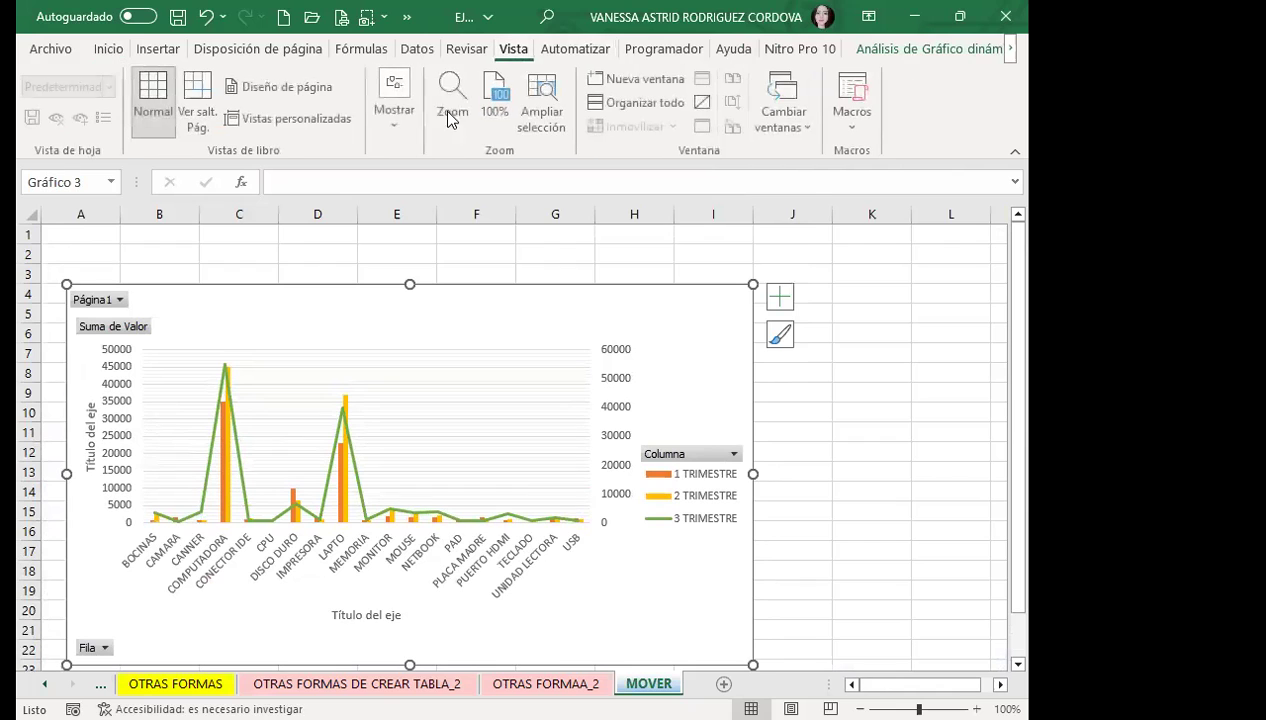
{"action": "left_click", "coordinate": [403, 134]}
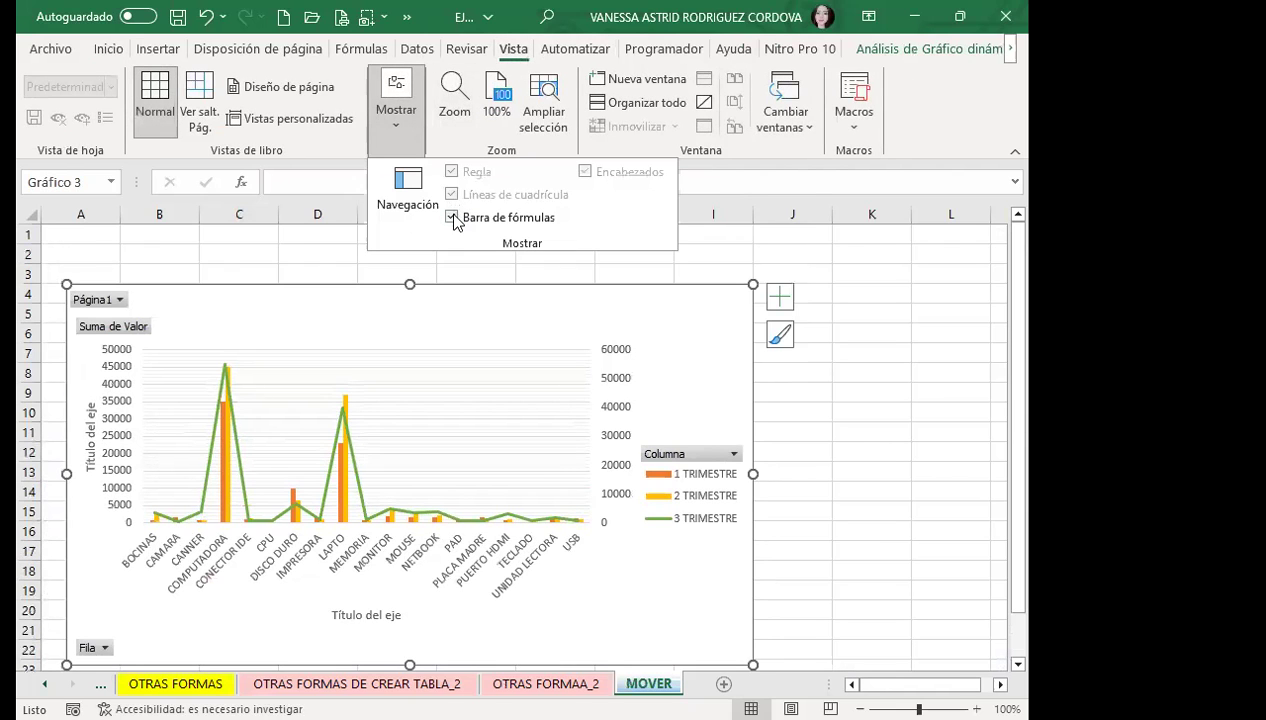
{"action": "key", "text": "Escape"}
{"action": "key", "text": "Escape"}
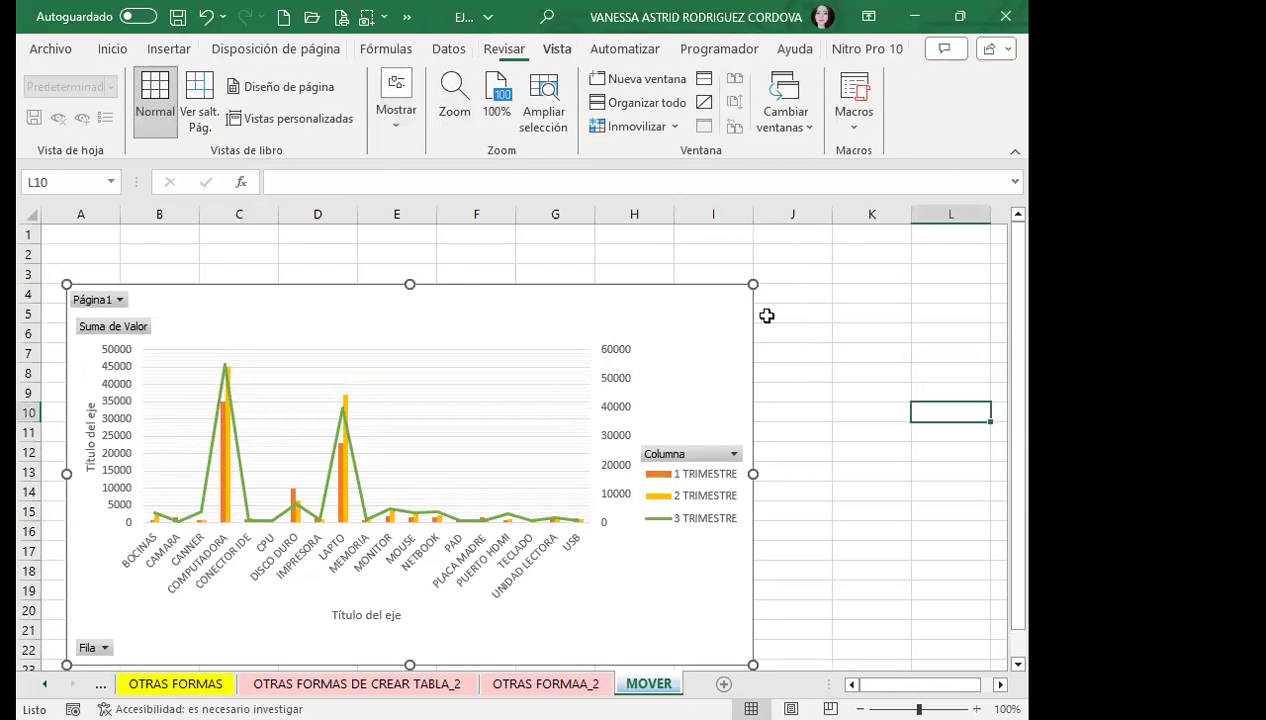
{"action": "left_click", "coordinate": [449, 195]}
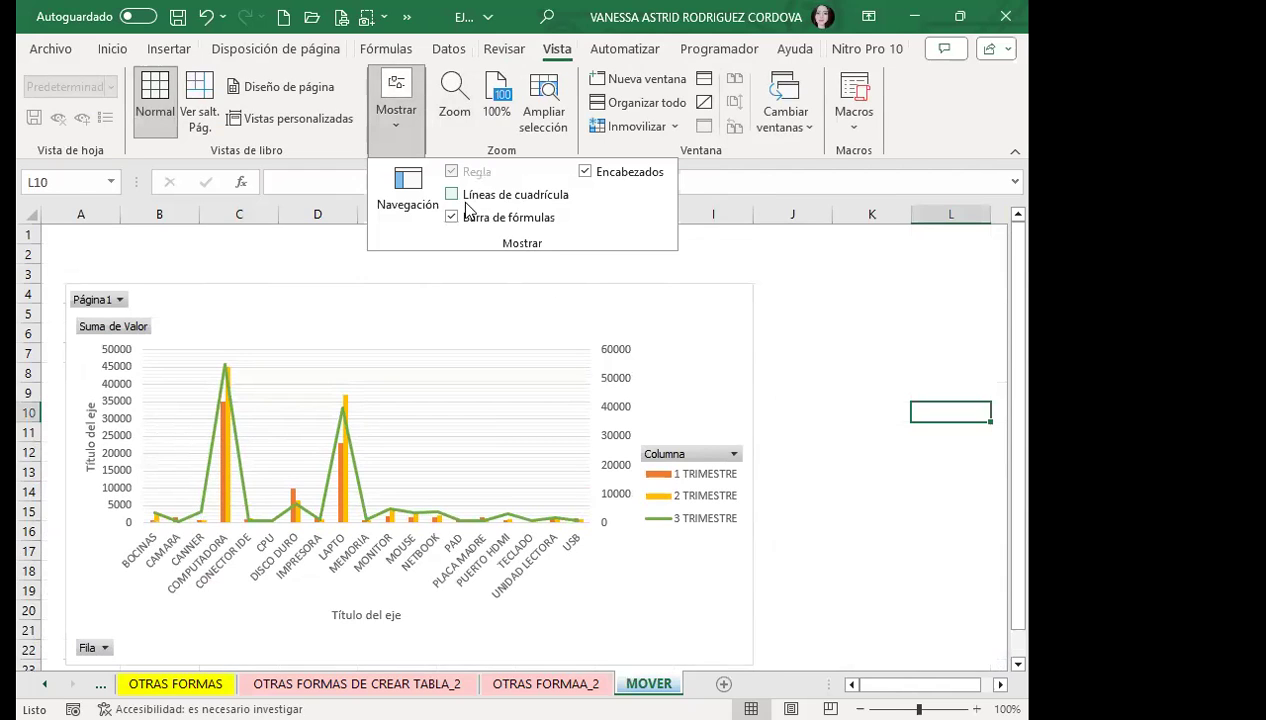
{"action": "left_click", "coordinate": [884, 412]}
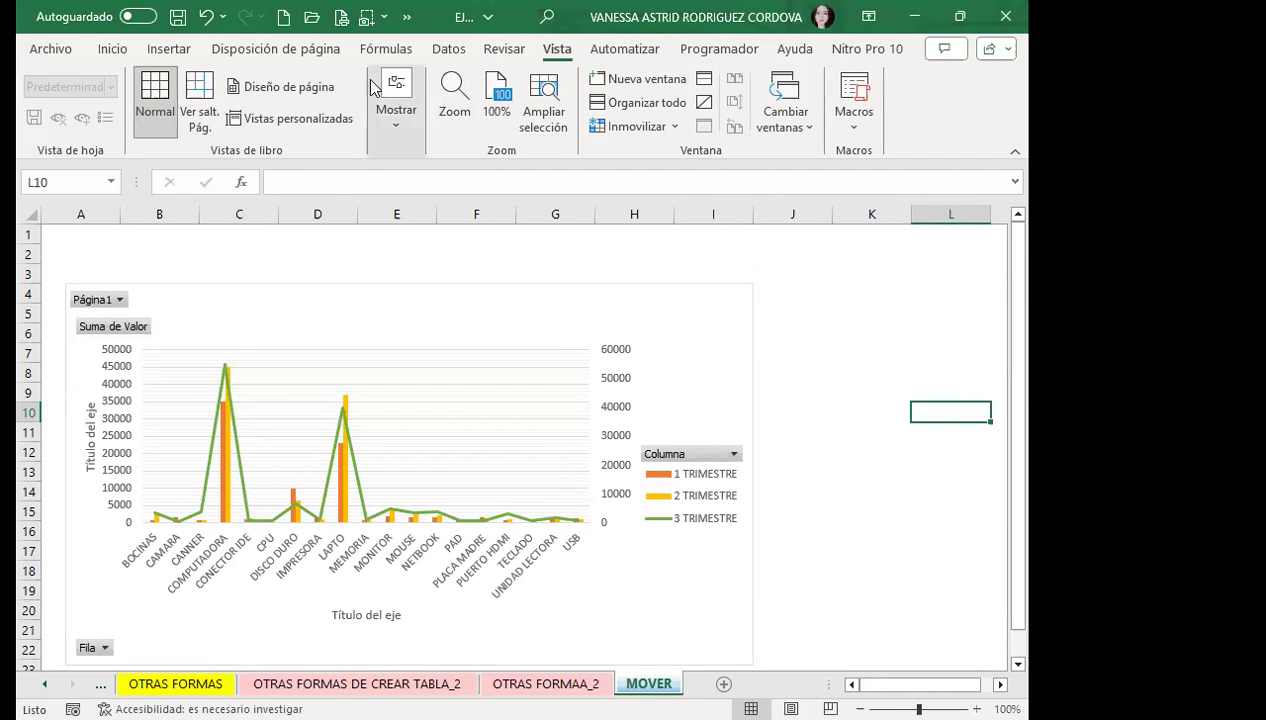
Reselect the pivot chart and bring up its chart design commands.
{"action": "left_click", "coordinate": [696, 341]}
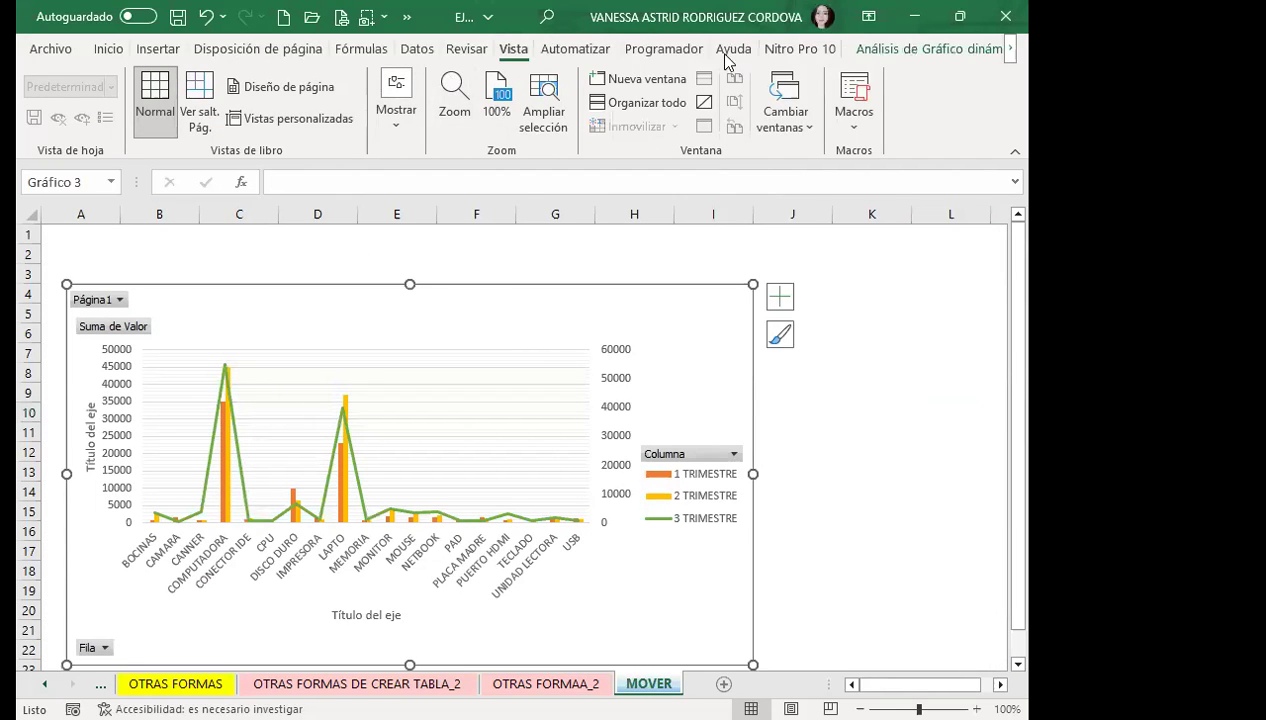
{"action": "left_click", "coordinate": [930, 52]}
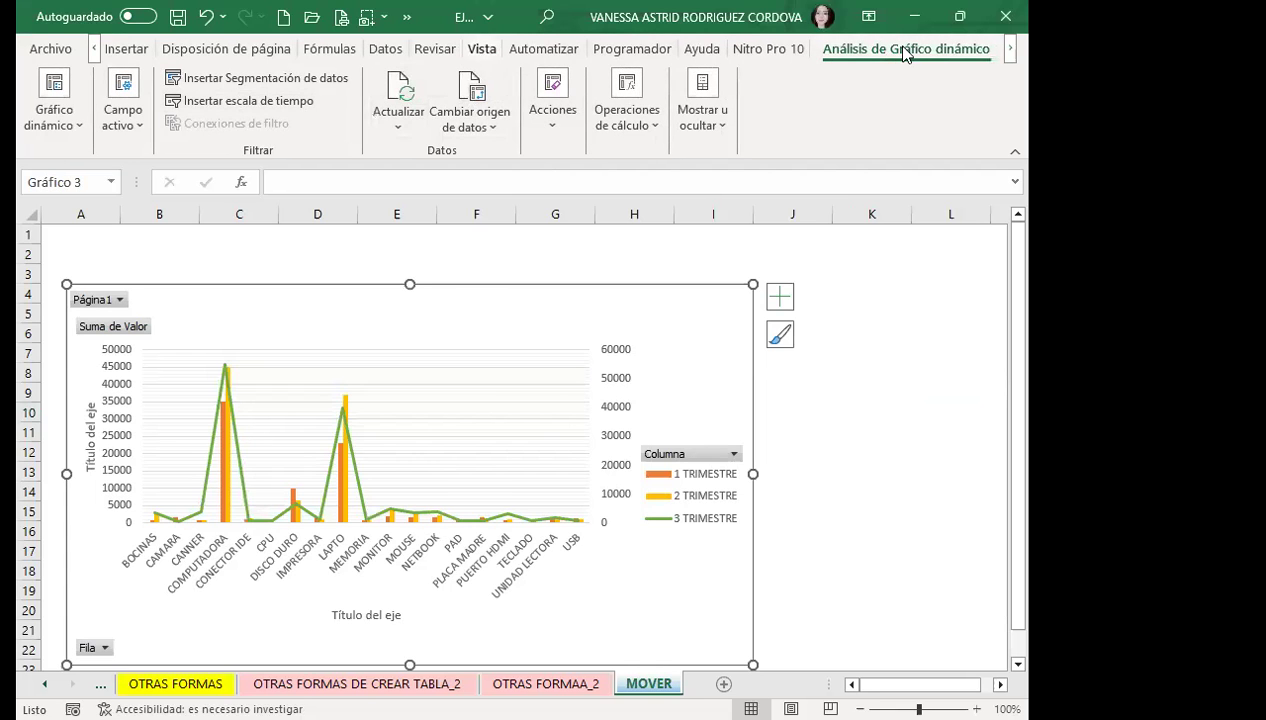
{"action": "left_click", "coordinate": [1010, 48]}
{"action": "left_click", "coordinate": [969, 48]}
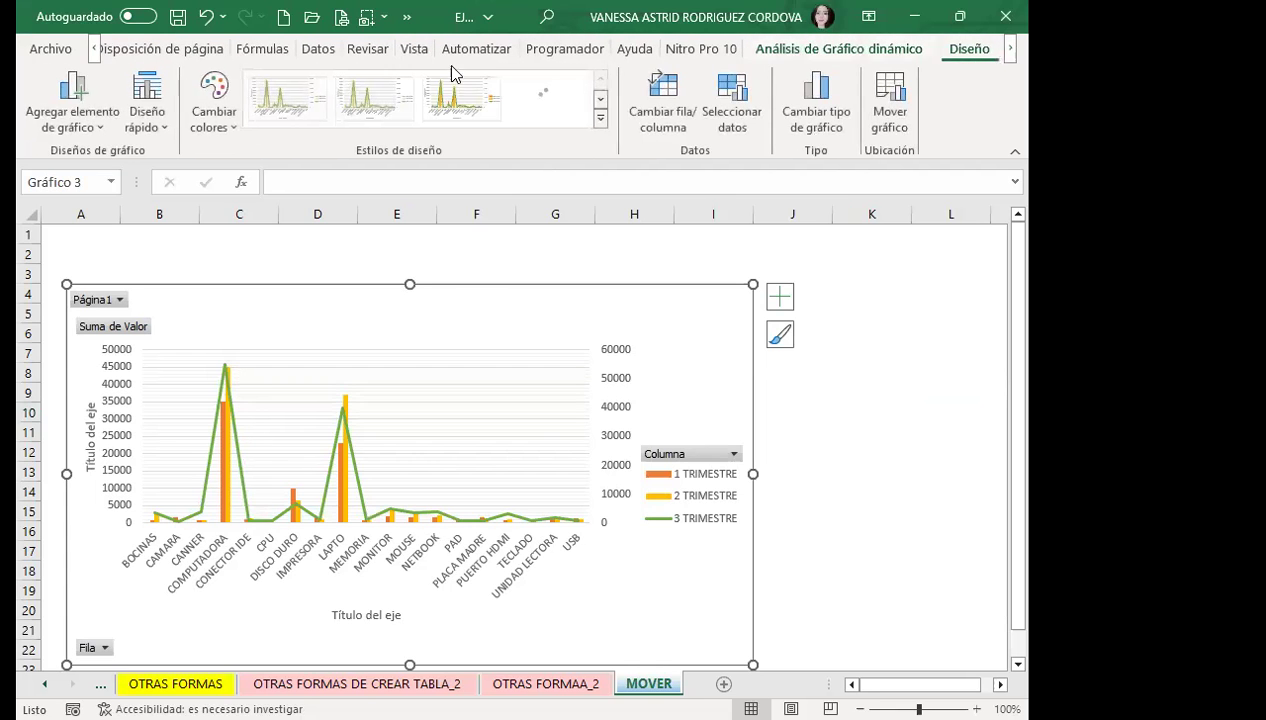
Switch the chart area to a gradient fill and make the middle gradient stop cyan.
{"action": "double_click", "coordinate": [672, 338]}
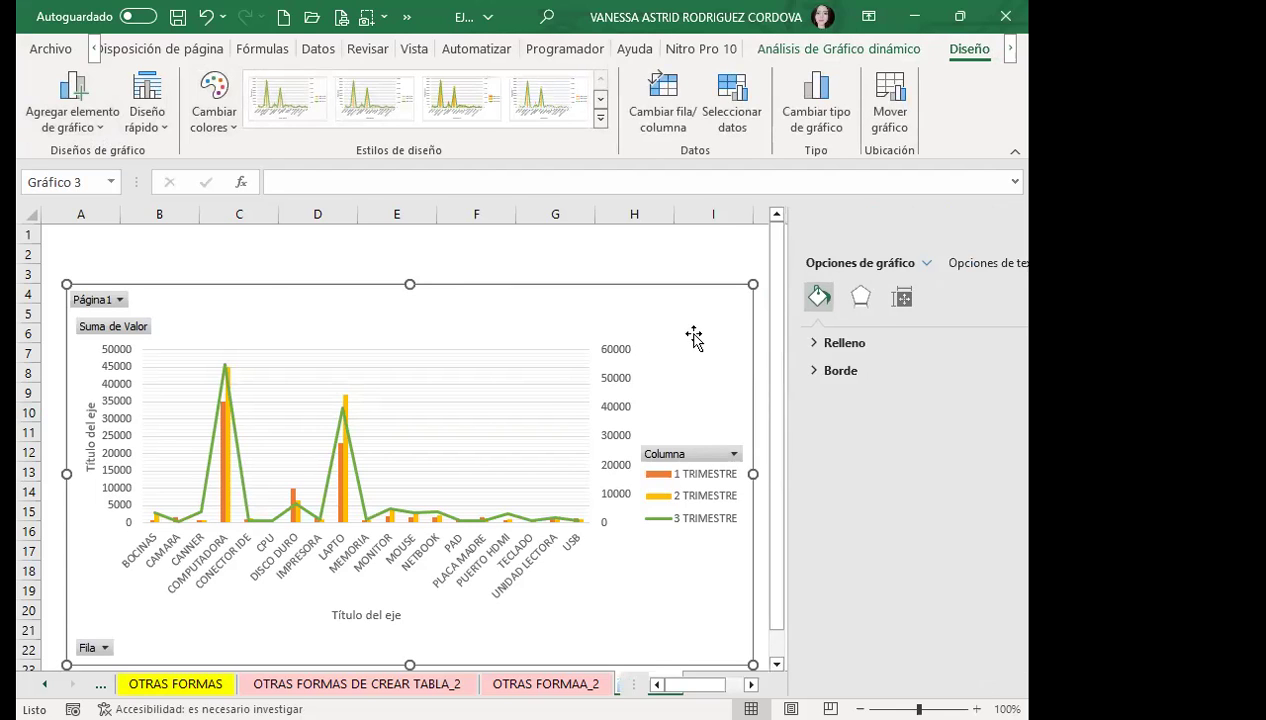
{"action": "left_click", "coordinate": [838, 345]}
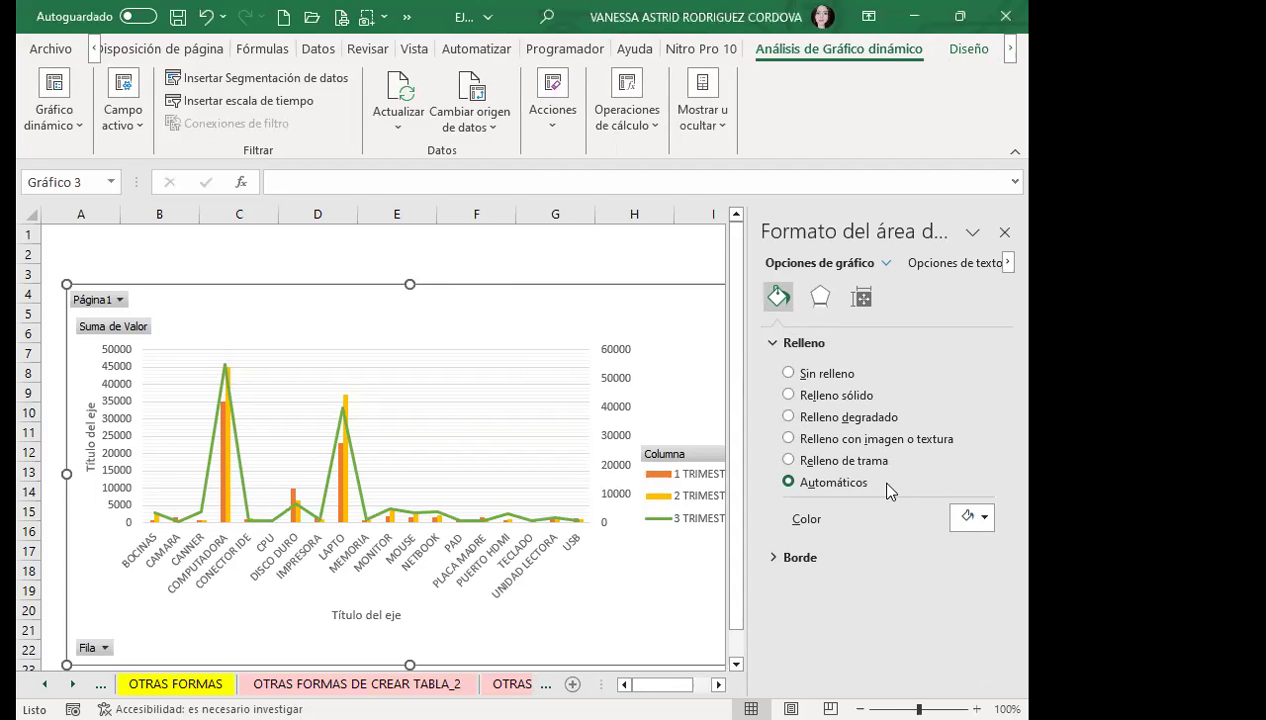
{"action": "left_click", "coordinate": [788, 417]}
{"action": "scroll", "coordinate": [905, 495], "scroll_direction": "down", "scroll_amount": 1}
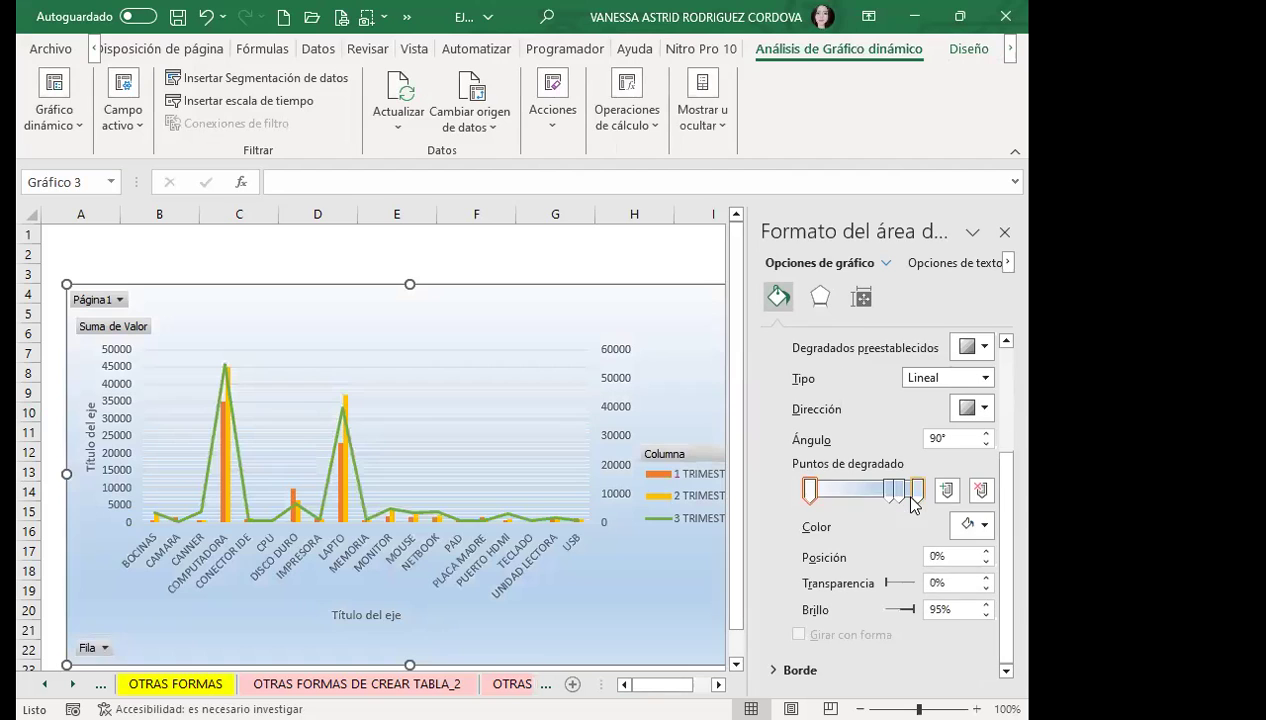
{"action": "left_click", "coordinate": [870, 492]}
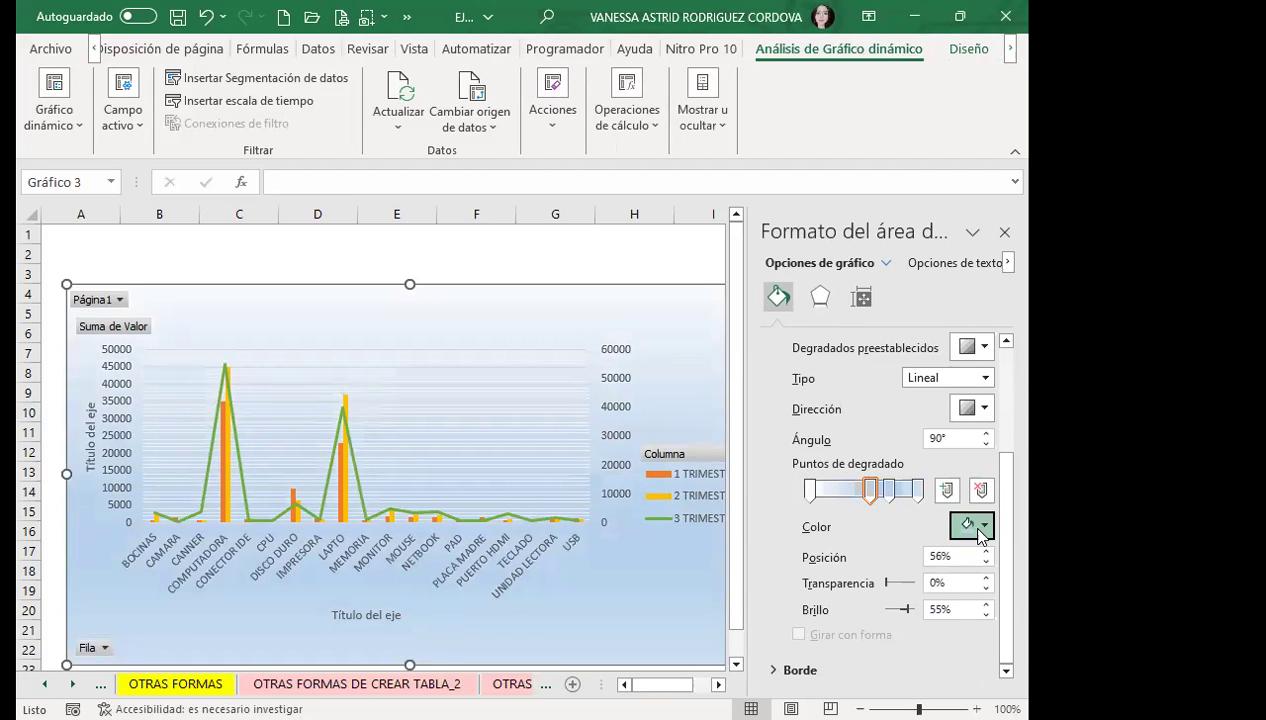
{"action": "left_click", "coordinate": [984, 526]}
{"action": "left_click", "coordinate": [919, 472]}
Colour the 76% gradient stop brown and the last gradient stop teal.
{"action": "left_click", "coordinate": [891, 489]}
{"action": "left_click", "coordinate": [966, 526]}
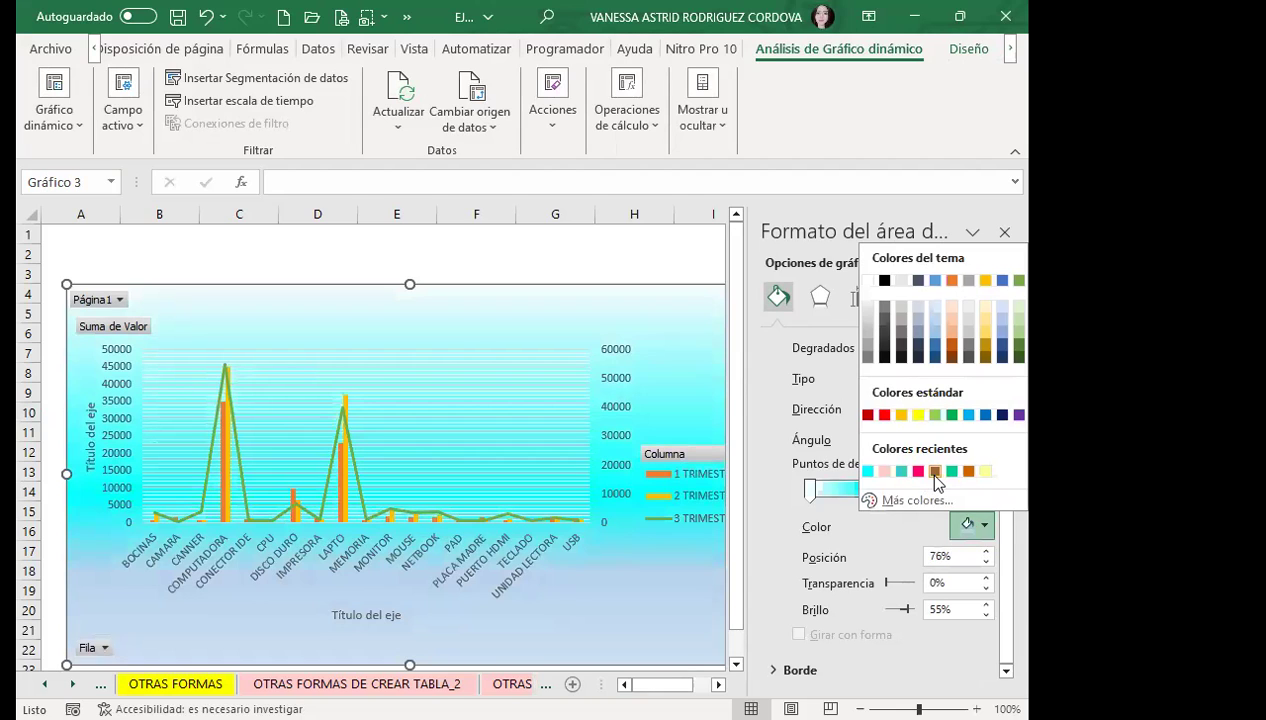
{"action": "left_click", "coordinate": [936, 474]}
{"action": "left_click", "coordinate": [918, 490]}
{"action": "left_click", "coordinate": [986, 527]}
{"action": "left_click", "coordinate": [986, 527]}
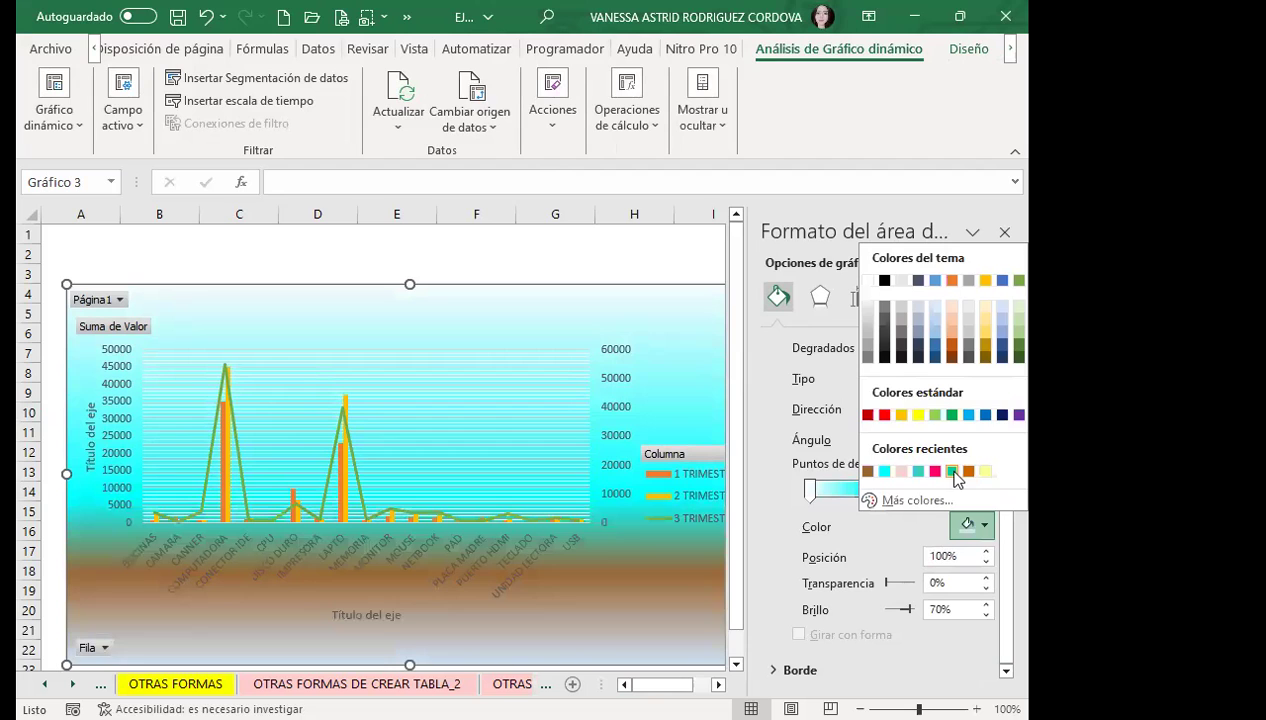
{"action": "left_click", "coordinate": [950, 472]}
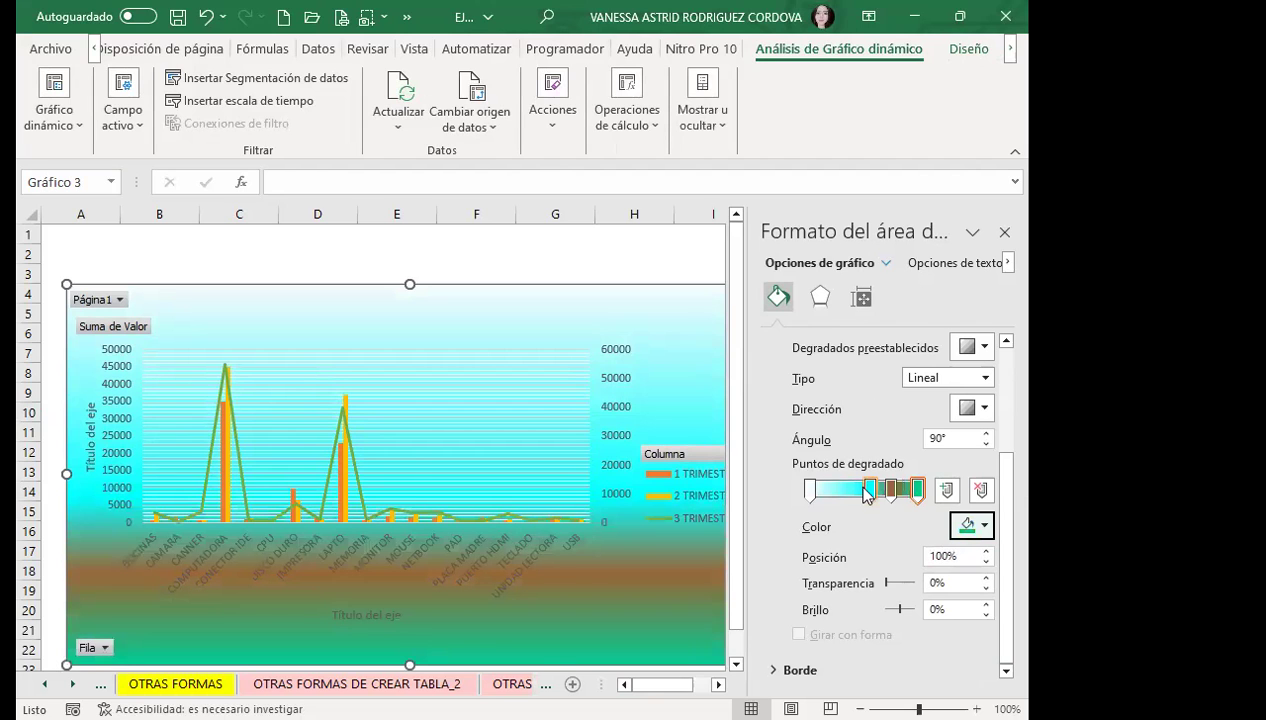
Move the brown band higher and delete the extra gradient stop.
{"action": "left_click", "coordinate": [835, 490]}
{"action": "mouse_move", "coordinate": [894, 492]}
{"action": "left_mouse_down"}
{"action": "mouse_move", "coordinate": [862, 497]}
{"action": "mouse_move", "coordinate": [911, 502]}
{"action": "left_mouse_up"}
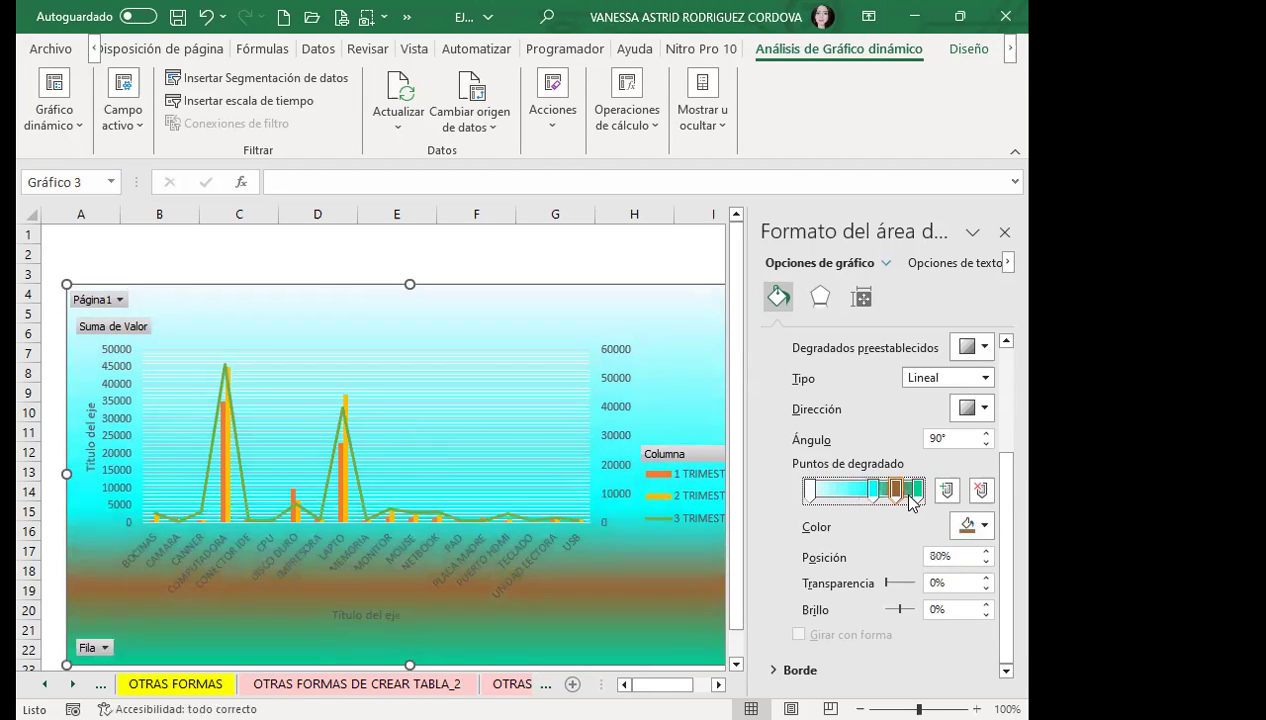
{"action": "left_click", "coordinate": [981, 489]}
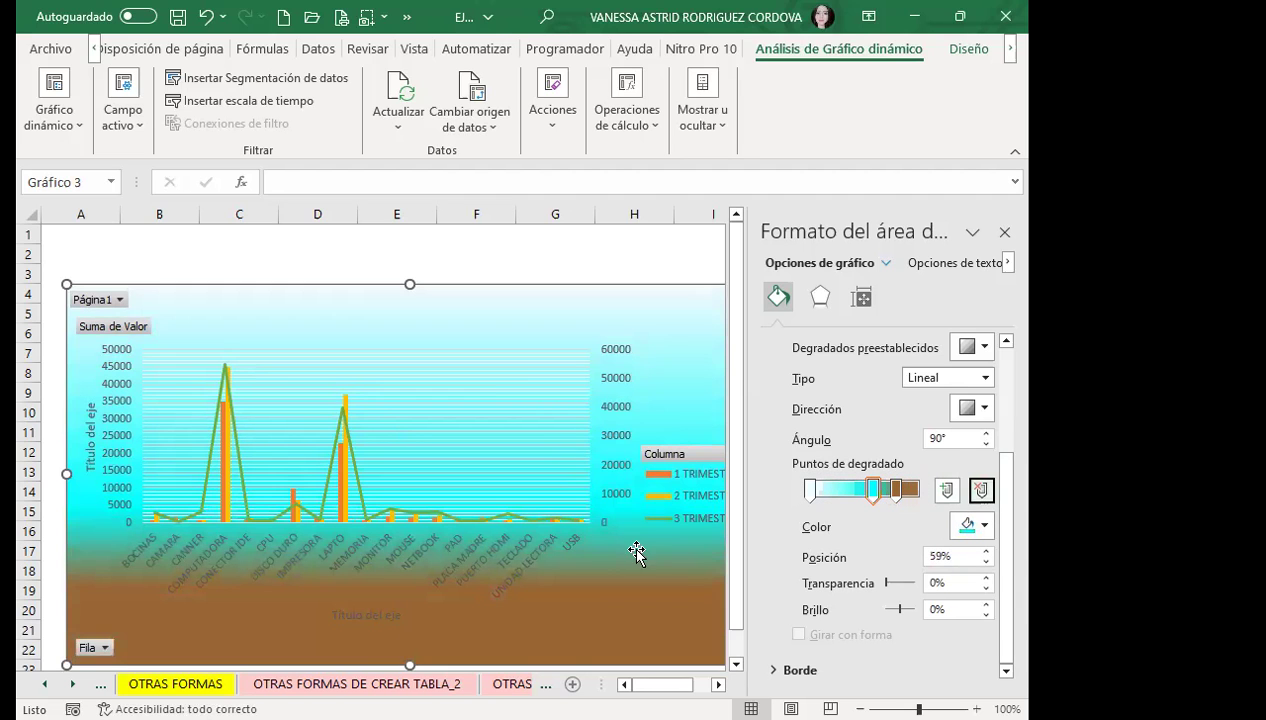
{"action": "scroll", "coordinate": [545, 550], "scroll_direction": "down", "scroll_amount": 1}
{"action": "scroll", "coordinate": [545, 550], "scroll_direction": "up", "scroll_amount": 1}
Start a sheet Background from Page Layout and search for online images.
{"action": "left_click", "coordinate": [865, 333]}
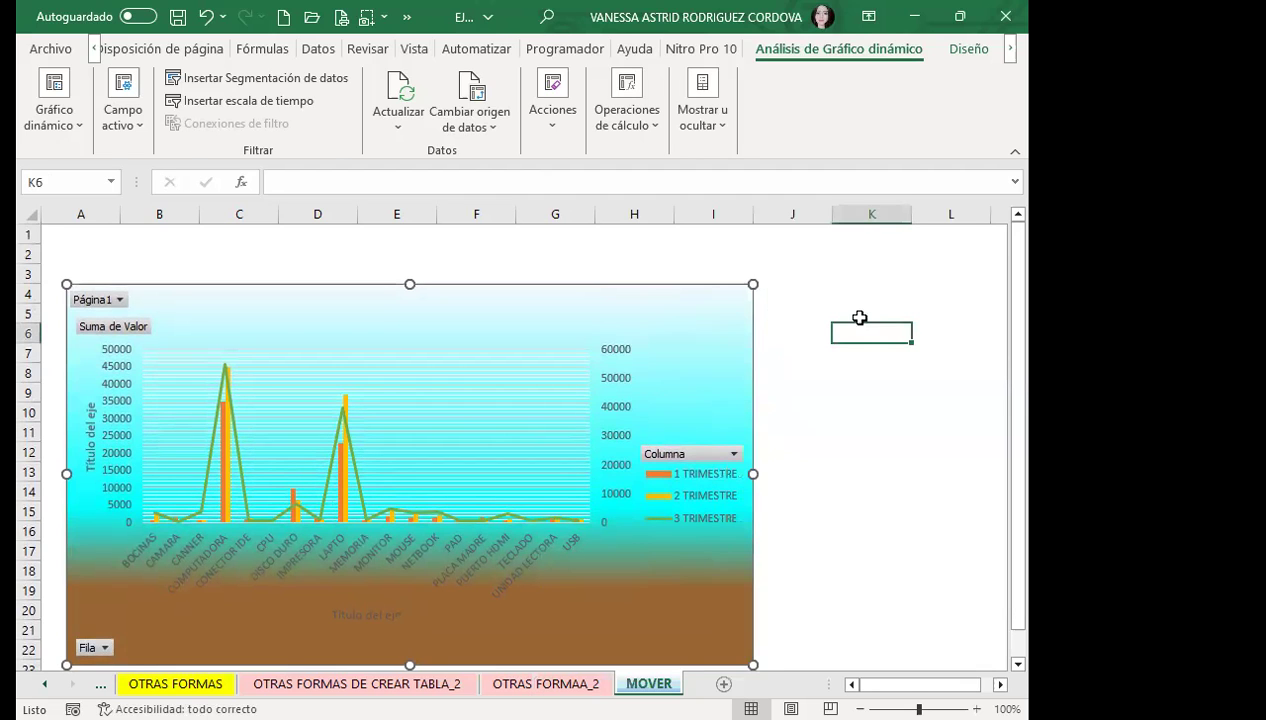
{"action": "left_click", "coordinate": [166, 49]}
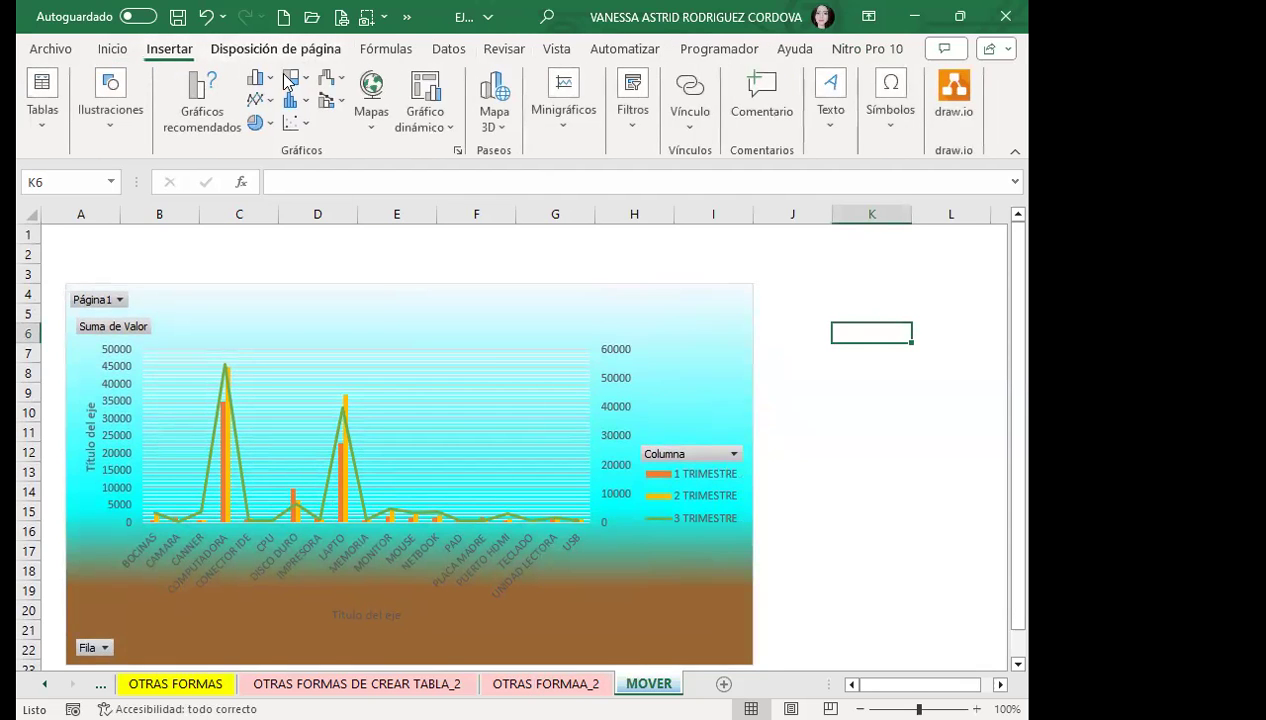
{"action": "left_click", "coordinate": [241, 50]}
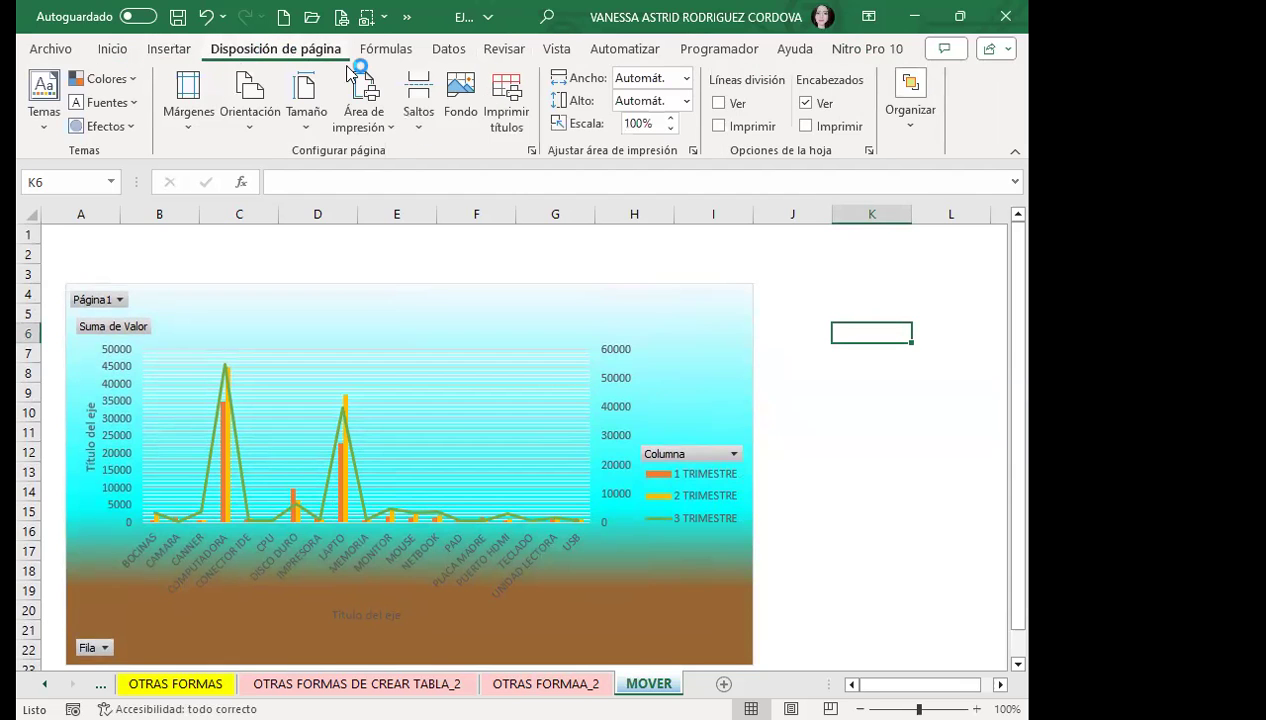
{"action": "left_click", "coordinate": [462, 95]}
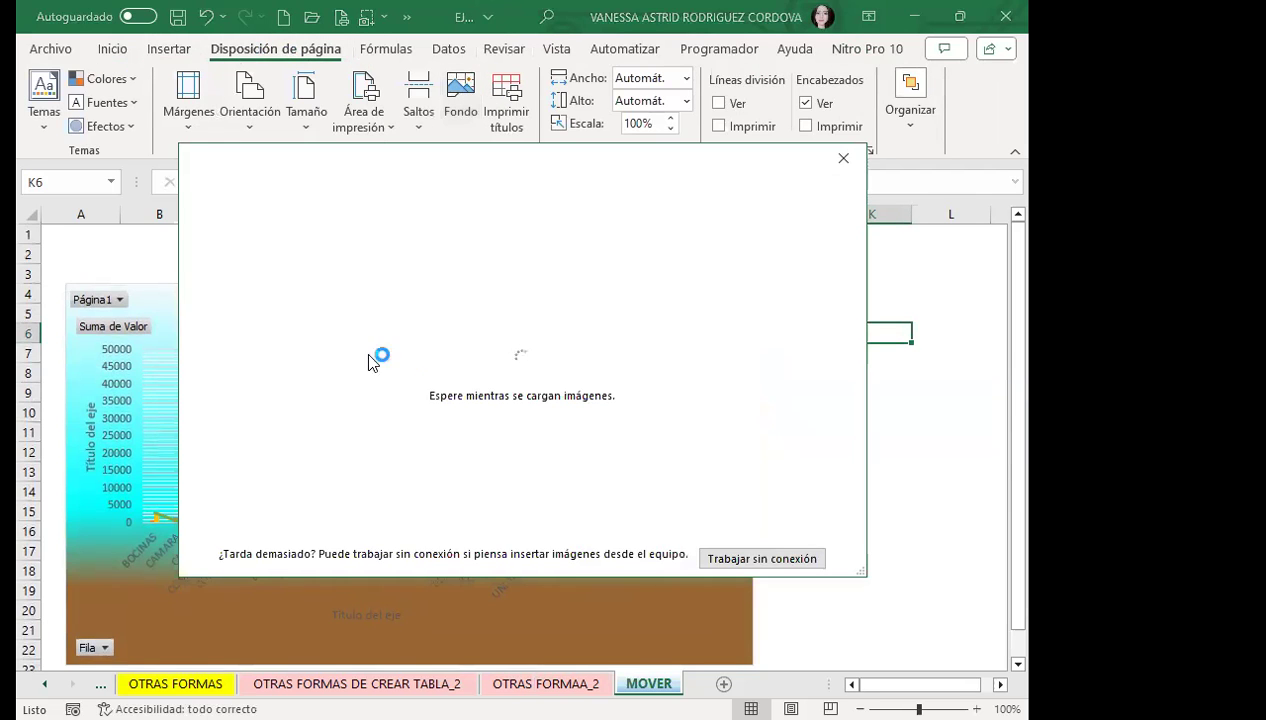
{"action": "left_click", "coordinate": [343, 320]}
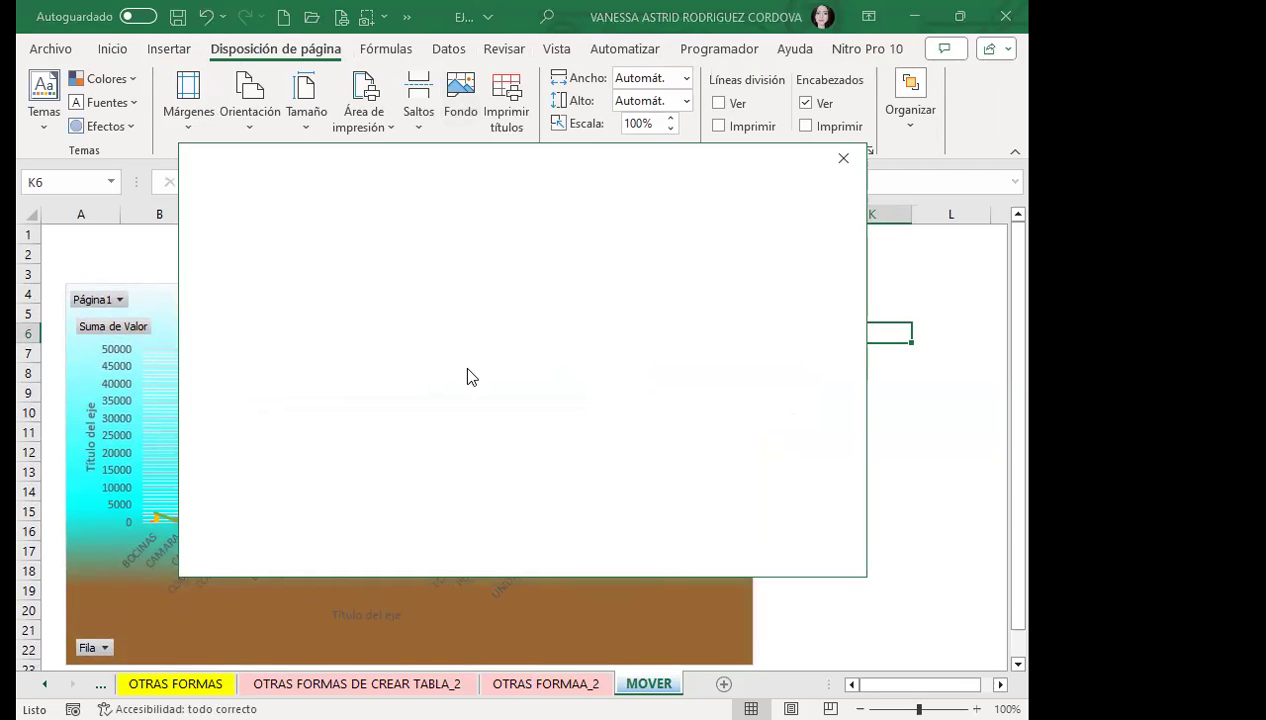
{"action": "scroll", "coordinate": [357, 412], "scroll_direction": "down", "scroll_amount": 1}
{"action": "left_click", "coordinate": [274, 415]}
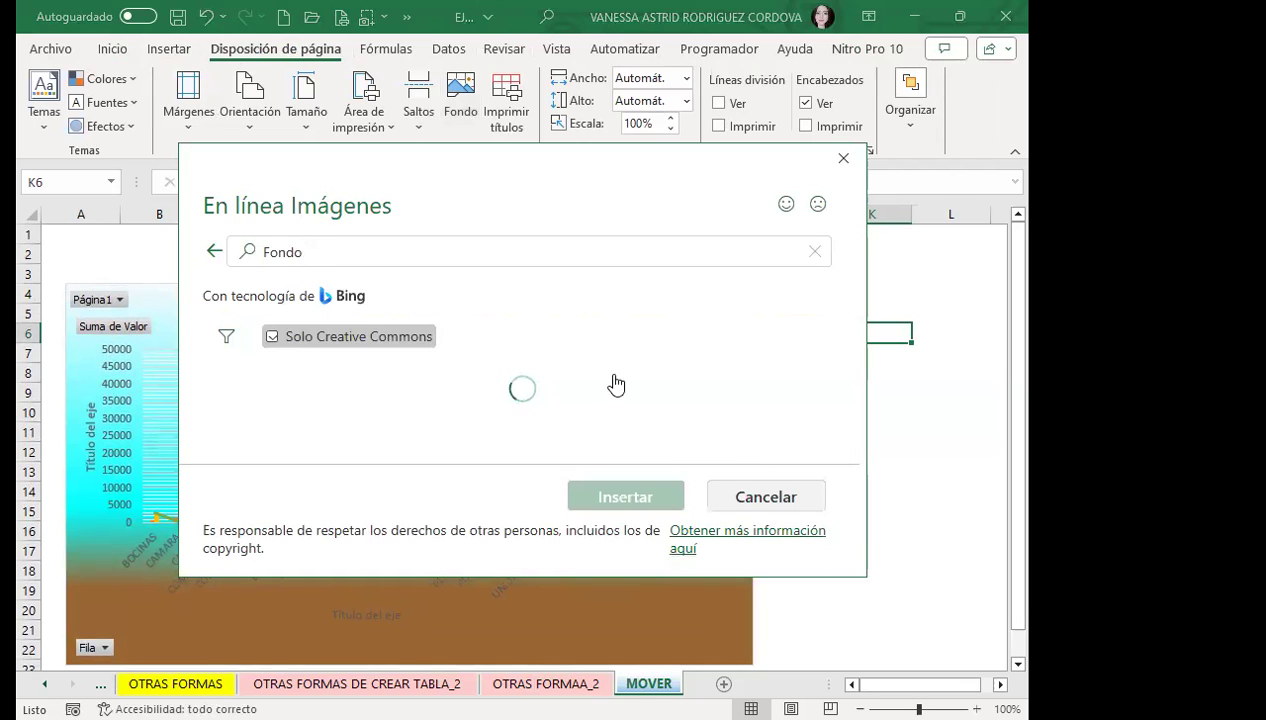
Insert the green abstract image as the MOVER sheet background.
{"action": "scroll", "coordinate": [616, 414], "scroll_direction": "down", "scroll_amount": 1}
{"action": "scroll", "coordinate": [616, 414], "scroll_direction": "down", "scroll_amount": 2}
{"action": "scroll", "coordinate": [616, 415], "scroll_direction": "down", "scroll_amount": 2}
{"action": "scroll", "coordinate": [618, 416], "scroll_direction": "down", "scroll_amount": 1}
{"action": "scroll", "coordinate": [620, 418], "scroll_direction": "down", "scroll_amount": 1}
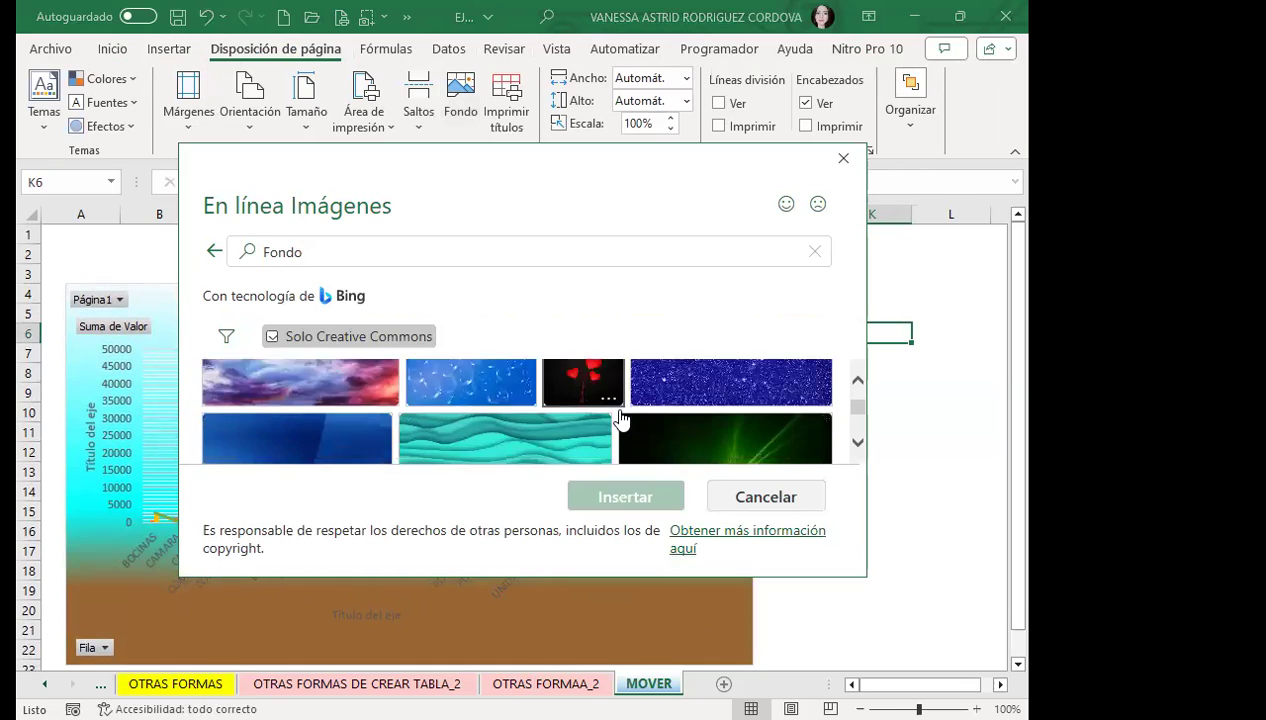
{"action": "scroll", "coordinate": [620, 418], "scroll_direction": "down", "scroll_amount": 1}
{"action": "left_click", "coordinate": [755, 440]}
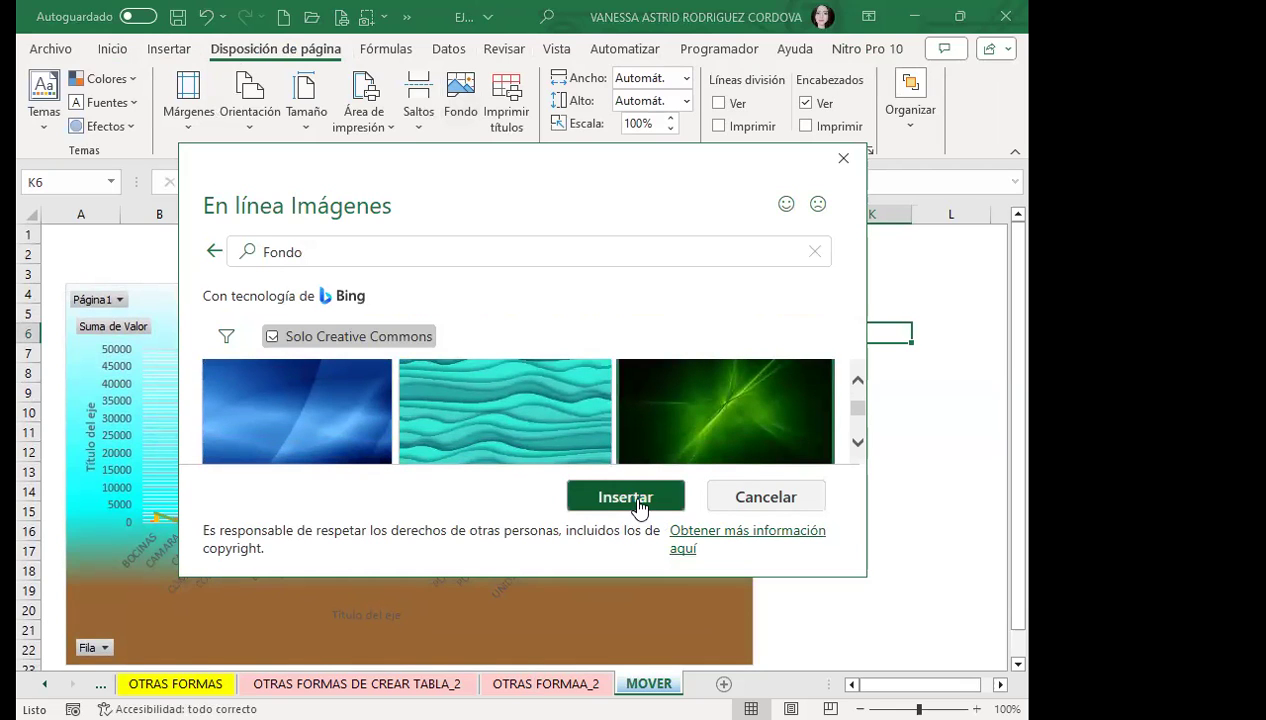
{"action": "left_click", "coordinate": [638, 503]}
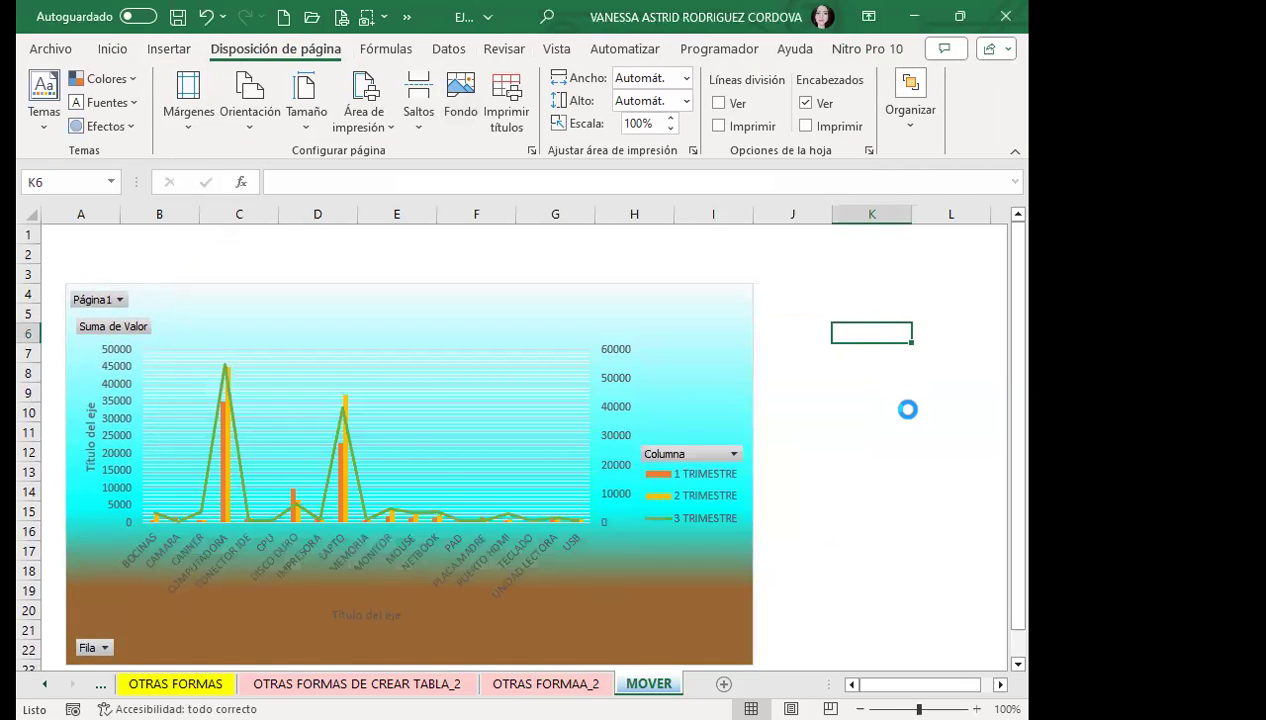
{"action": "scroll", "coordinate": [859, 461], "scroll_direction": "down", "scroll_amount": 2}
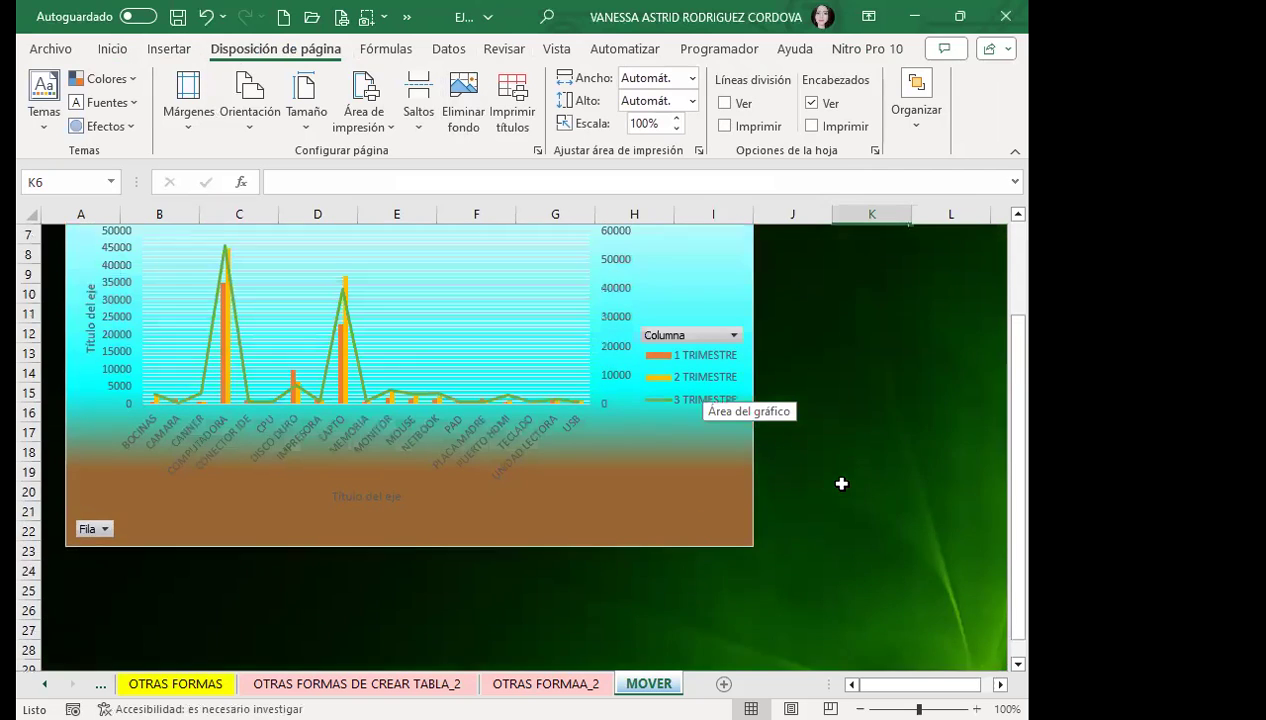
{"action": "scroll", "coordinate": [842, 484], "scroll_direction": "up", "scroll_amount": 2}
{"action": "left_click", "coordinate": [532, 548]}
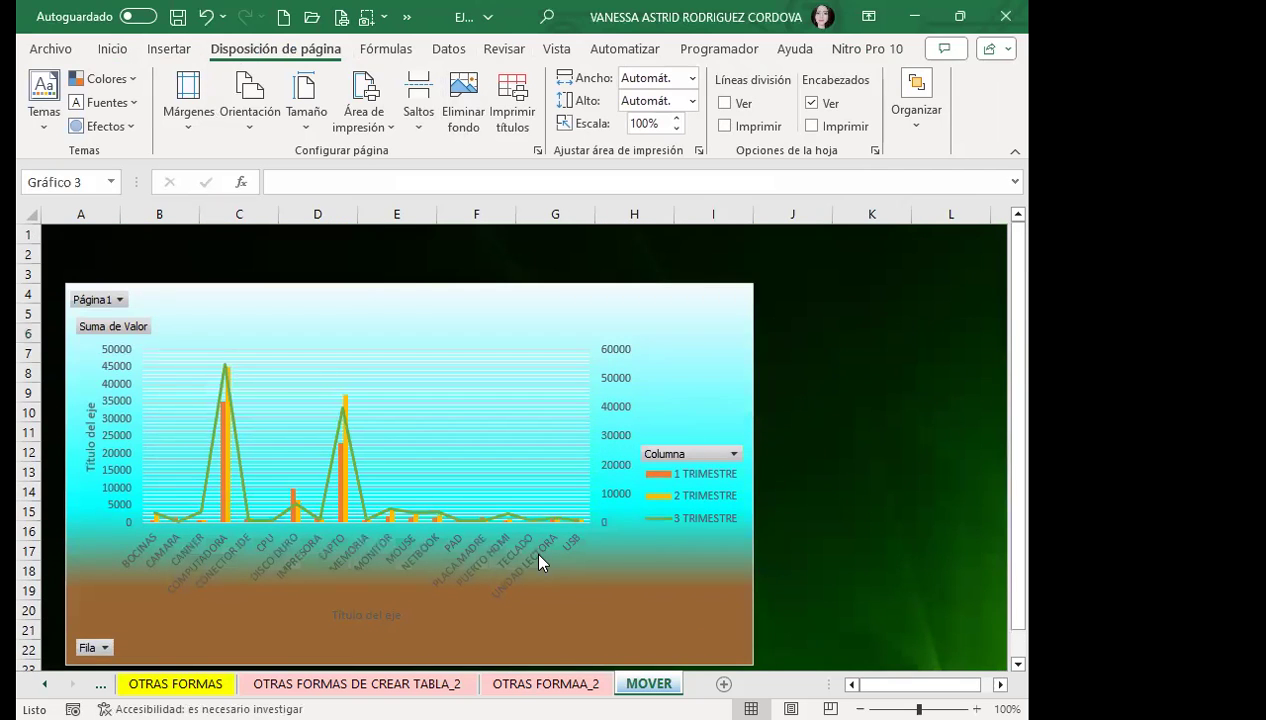
Make the chart's category axis labels black and bold.
{"action": "left_click", "coordinate": [108, 48]}
{"action": "left_click", "coordinate": [213, 128]}
{"action": "left_click", "coordinate": [231, 126]}
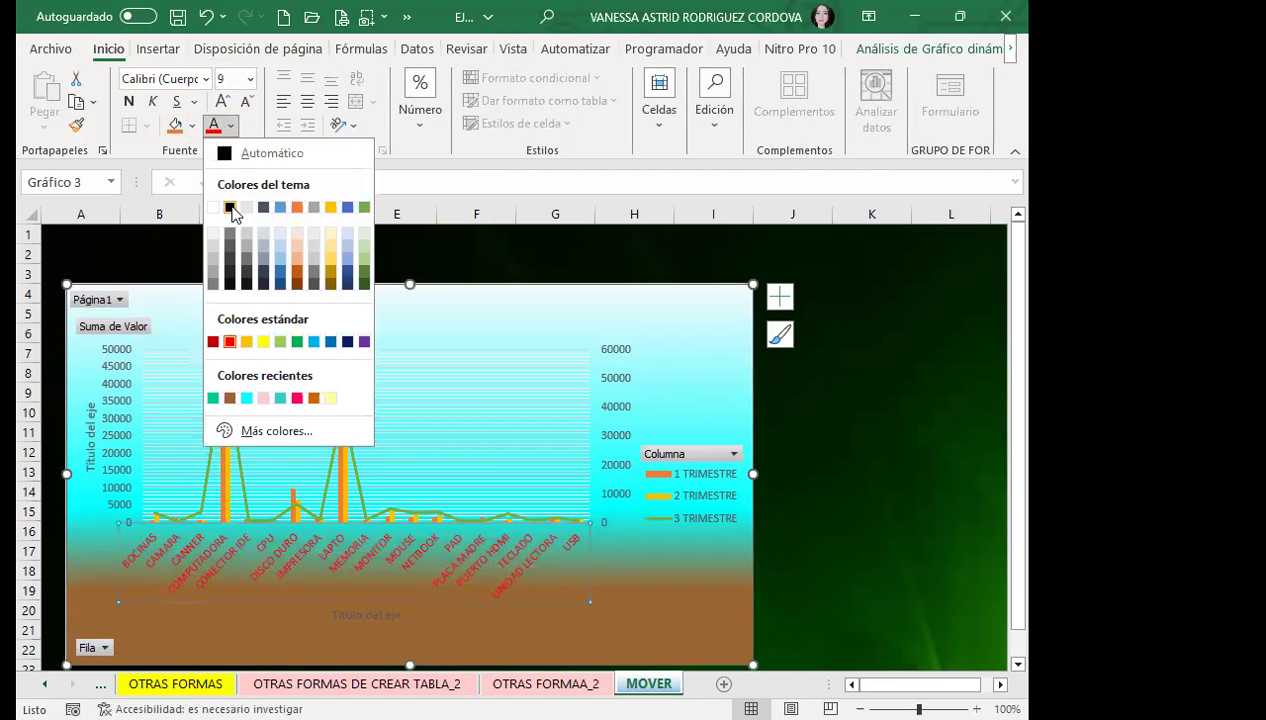
{"action": "left_click", "coordinate": [230, 208]}
{"action": "left_click", "coordinate": [129, 101]}
Bold the secondary and primary value axes and the legend, enlarging the legend font.
{"action": "left_click", "coordinate": [600, 392]}
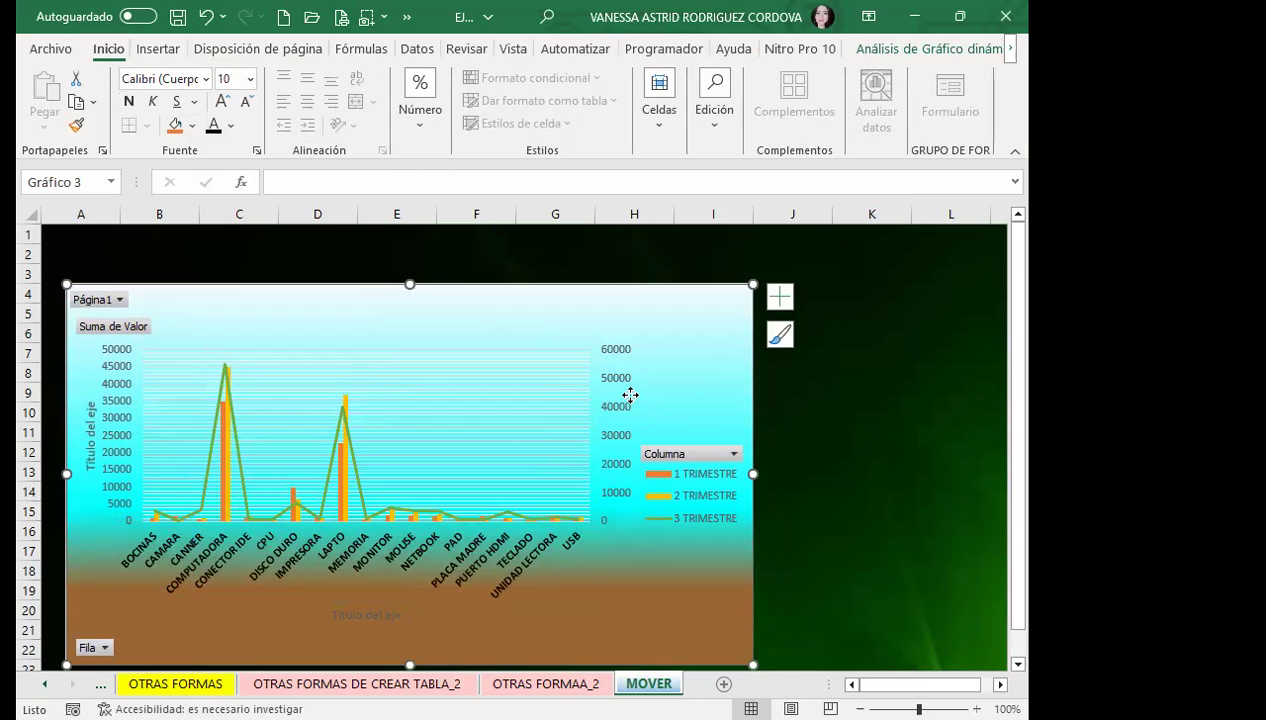
{"action": "left_click", "coordinate": [613, 392]}
{"action": "left_click", "coordinate": [127, 101]}
{"action": "left_click", "coordinate": [131, 370]}
{"action": "left_click", "coordinate": [128, 101]}
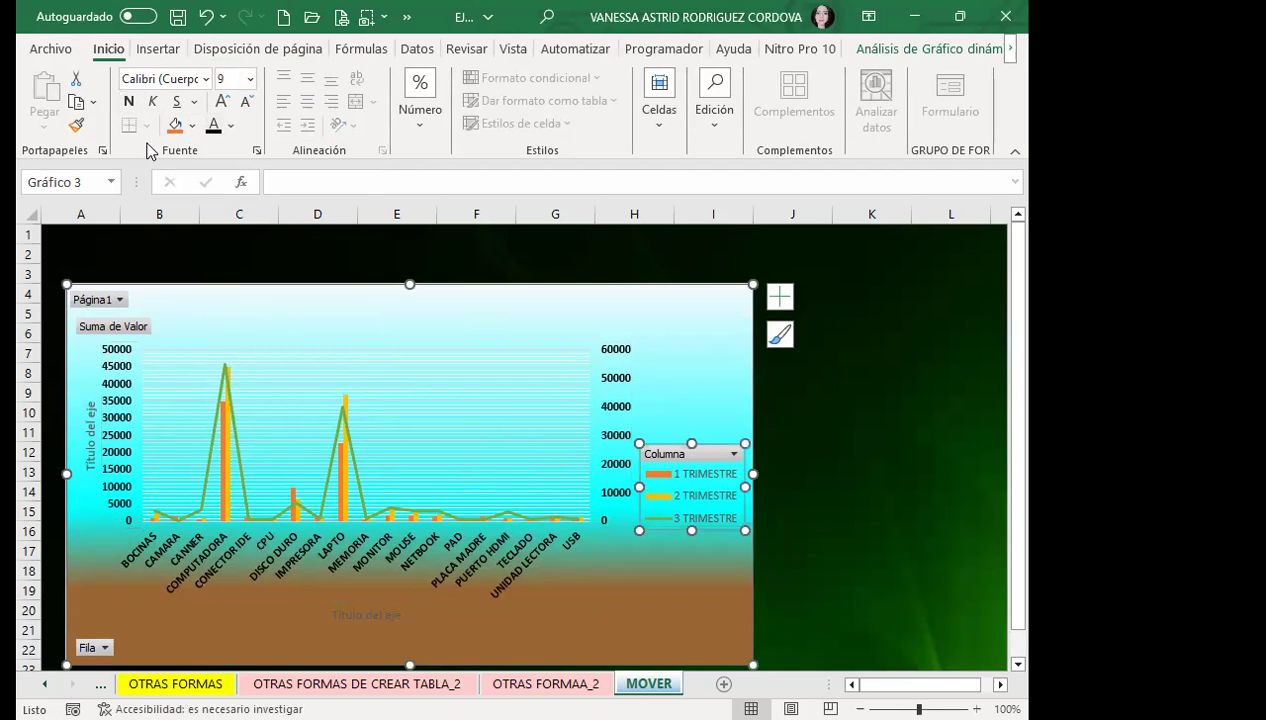
{"action": "left_click", "coordinate": [128, 101]}
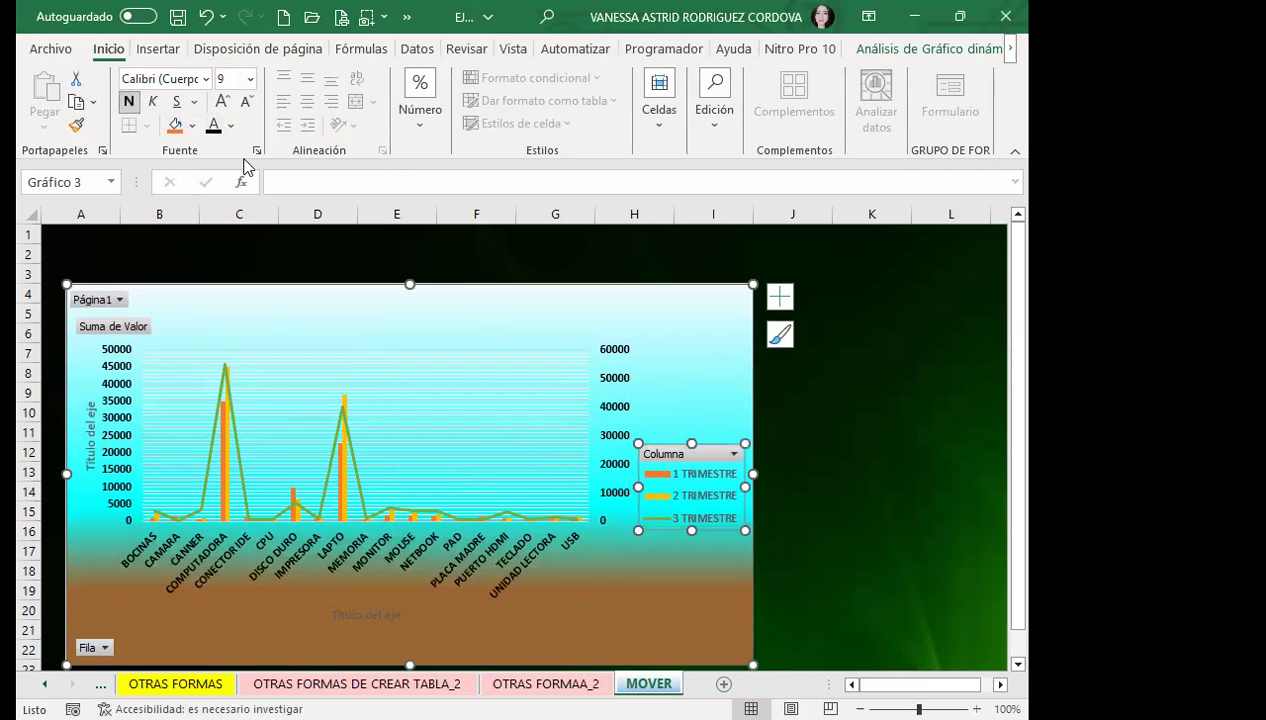
{"action": "left_click", "coordinate": [222, 101]}
{"action": "left_click", "coordinate": [222, 101]}
Widen the pivot chart rightward to column K.
{"action": "scroll", "coordinate": [750, 592], "scroll_direction": "down", "scroll_amount": 2}
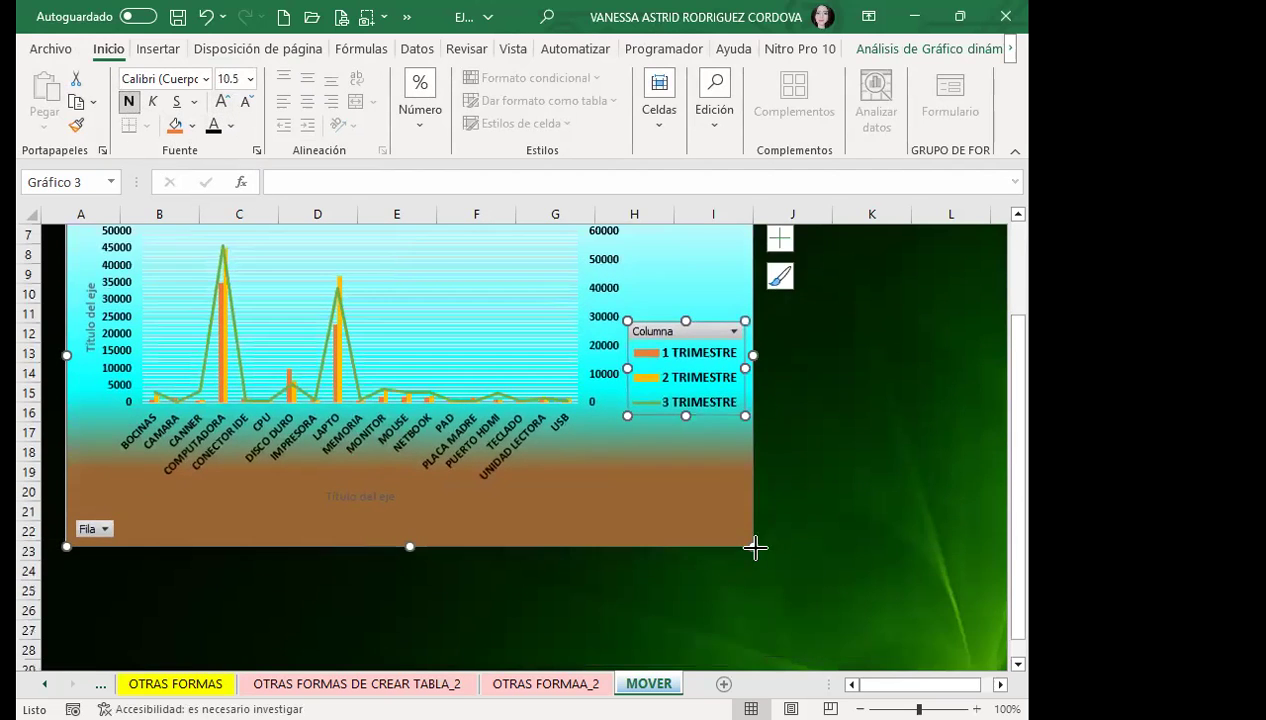
{"action": "left_click_drag", "start_coordinate": [755, 546], "coordinate": [845, 546]}
{"action": "scroll", "coordinate": [532, 575], "scroll_direction": "down", "scroll_amount": 1}
{"action": "scroll", "coordinate": [360, 531], "scroll_direction": "up", "scroll_amount": 3}
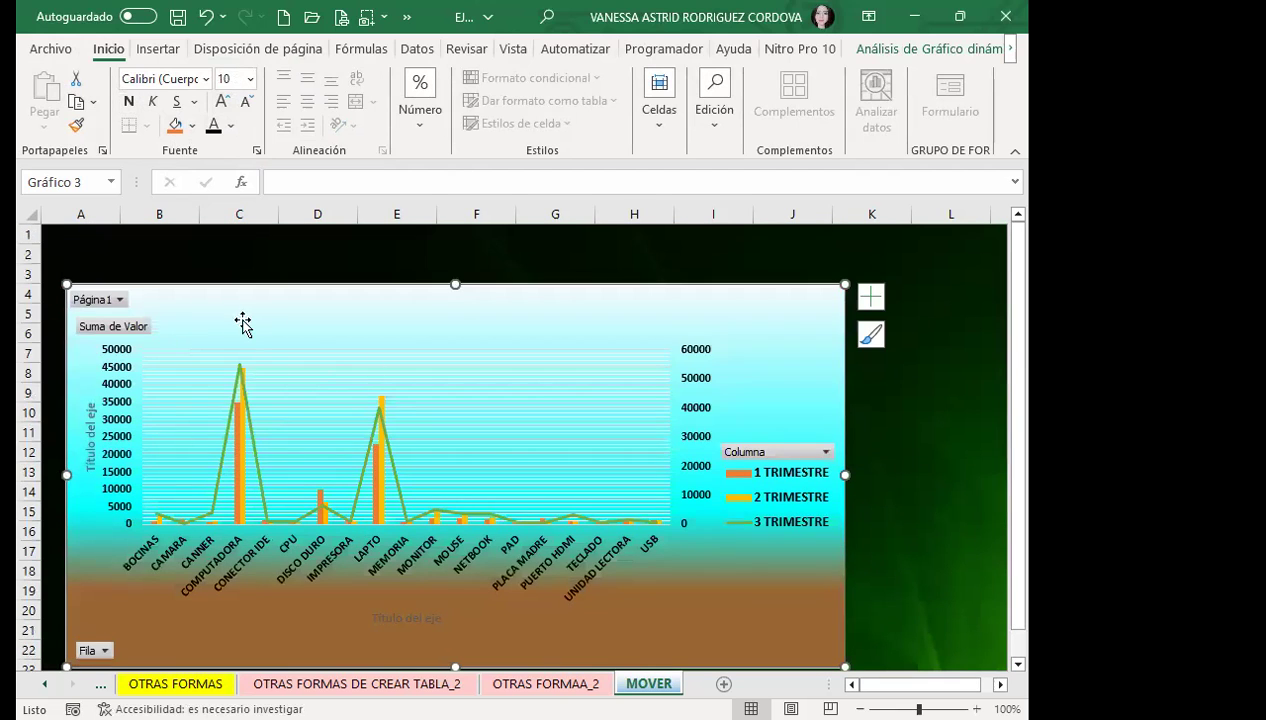
{"action": "left_click", "coordinate": [236, 410]}
{"action": "left_click", "coordinate": [176, 380]}
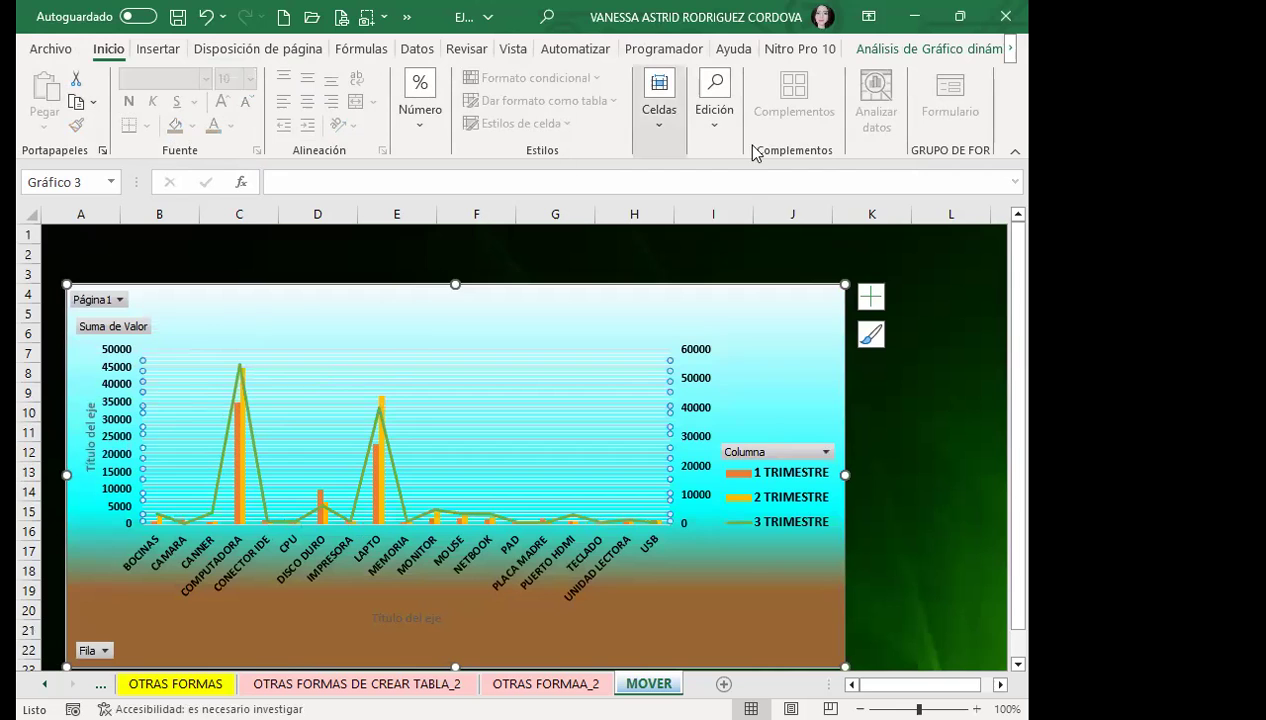
Set the secondary gridlines' line colour, settling on dark grey after trying several shades.
{"action": "double_click", "coordinate": [538, 396]}
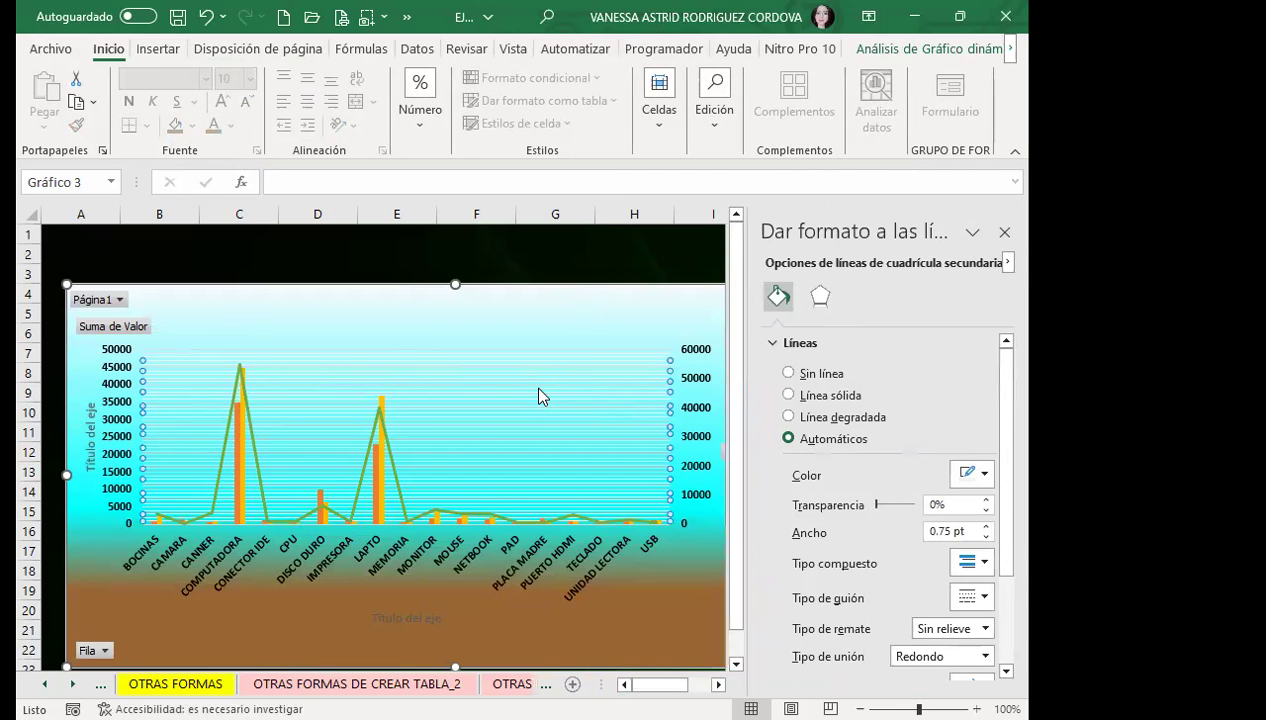
{"action": "left_click", "coordinate": [985, 476]}
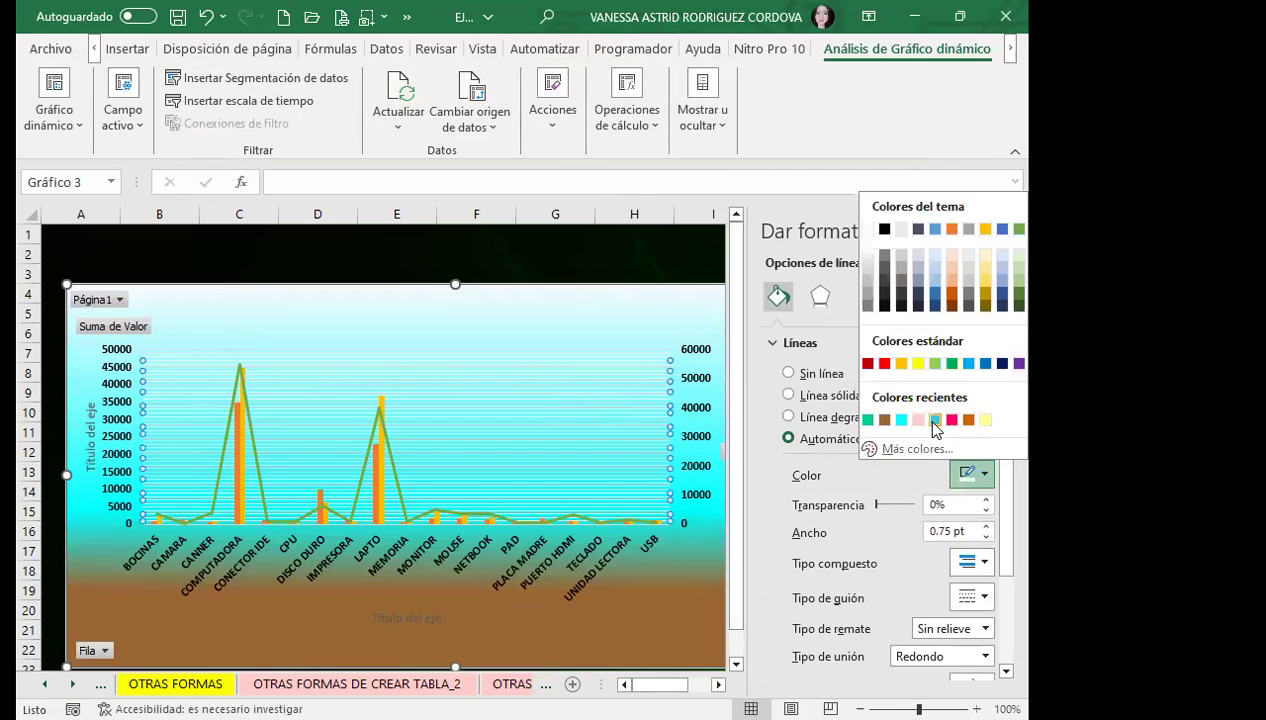
{"action": "left_click", "coordinate": [889, 300]}
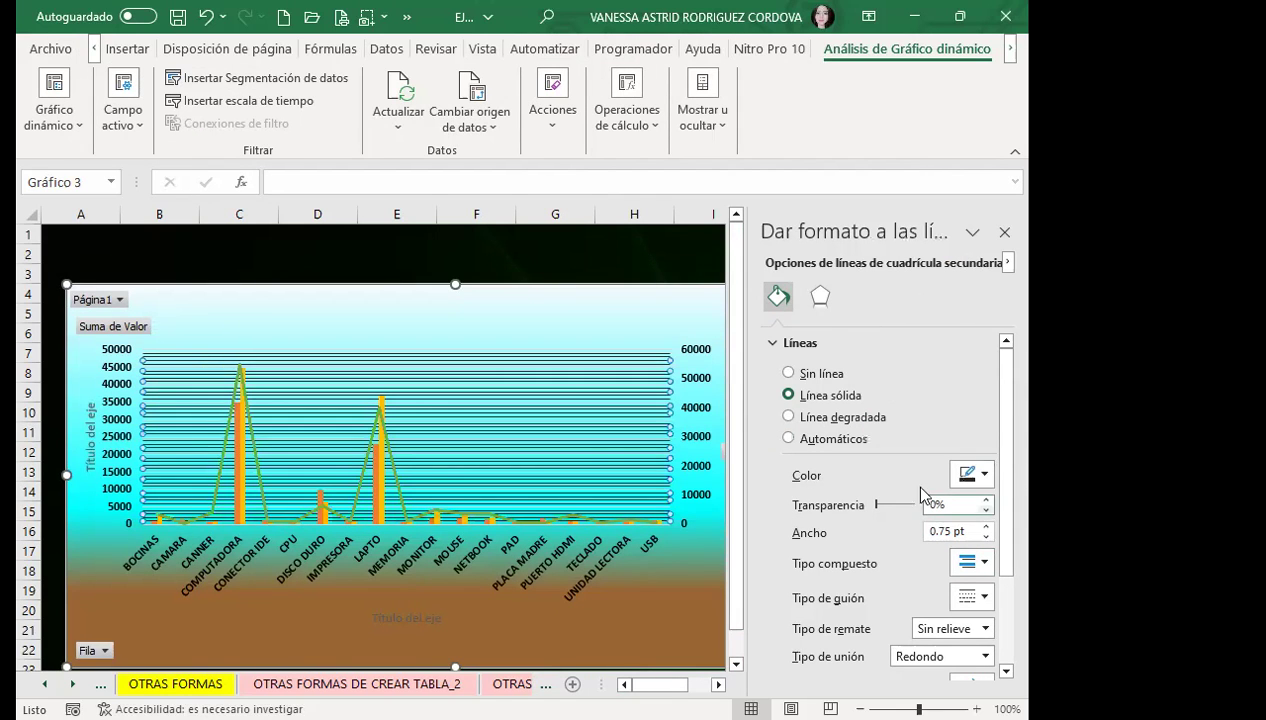
{"action": "left_click", "coordinate": [986, 476]}
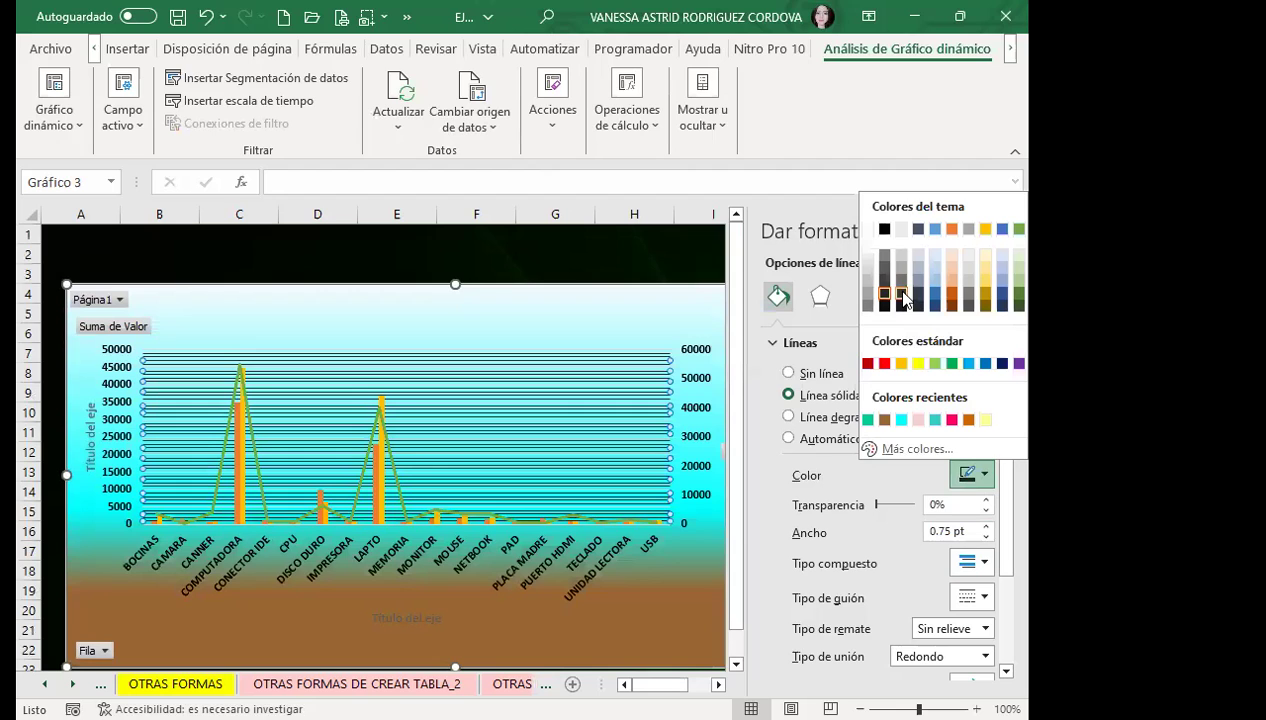
{"action": "left_click", "coordinate": [900, 284]}
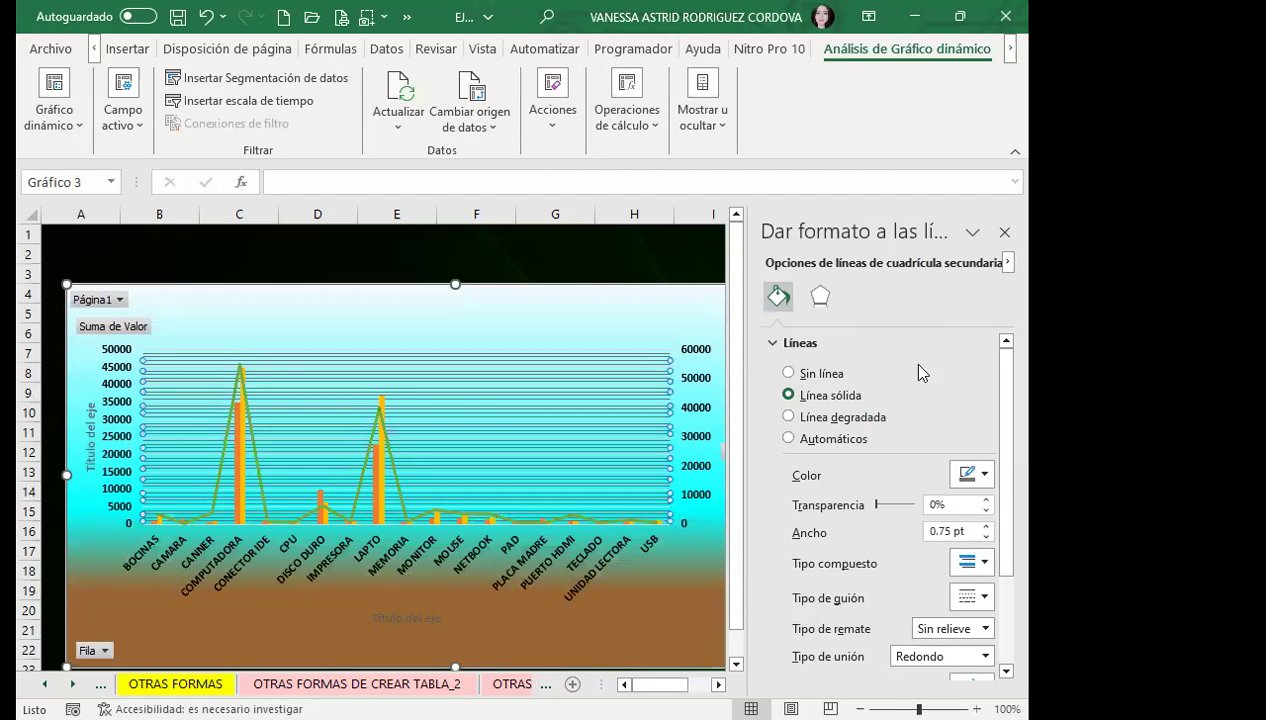
{"action": "left_click", "coordinate": [986, 477]}
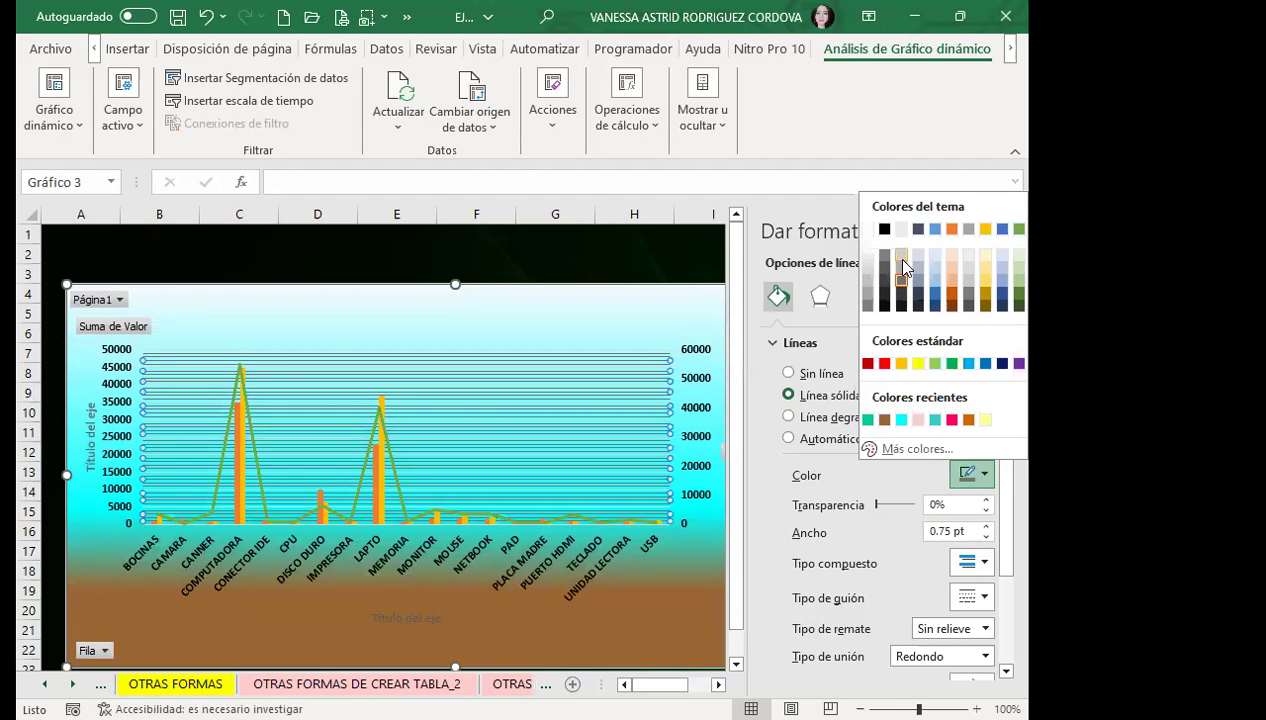
{"action": "left_click", "coordinate": [902, 263]}
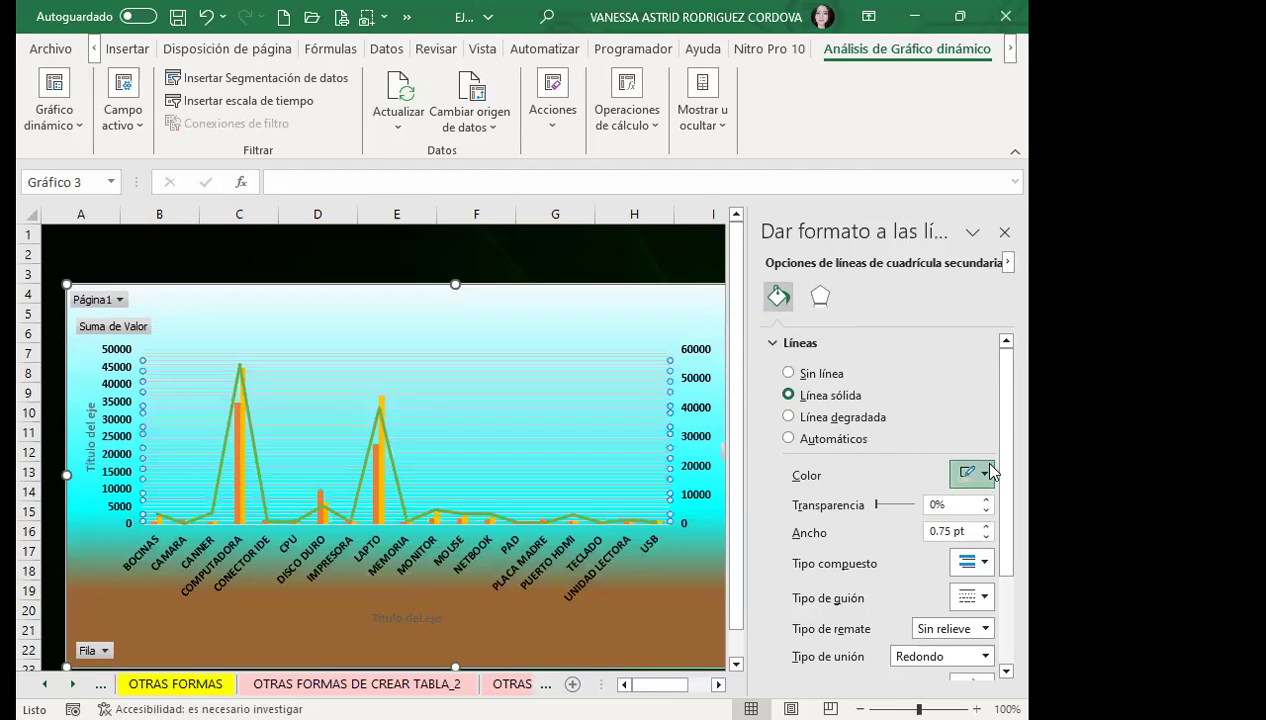
{"action": "left_click", "coordinate": [986, 475]}
{"action": "left_click", "coordinate": [902, 272]}
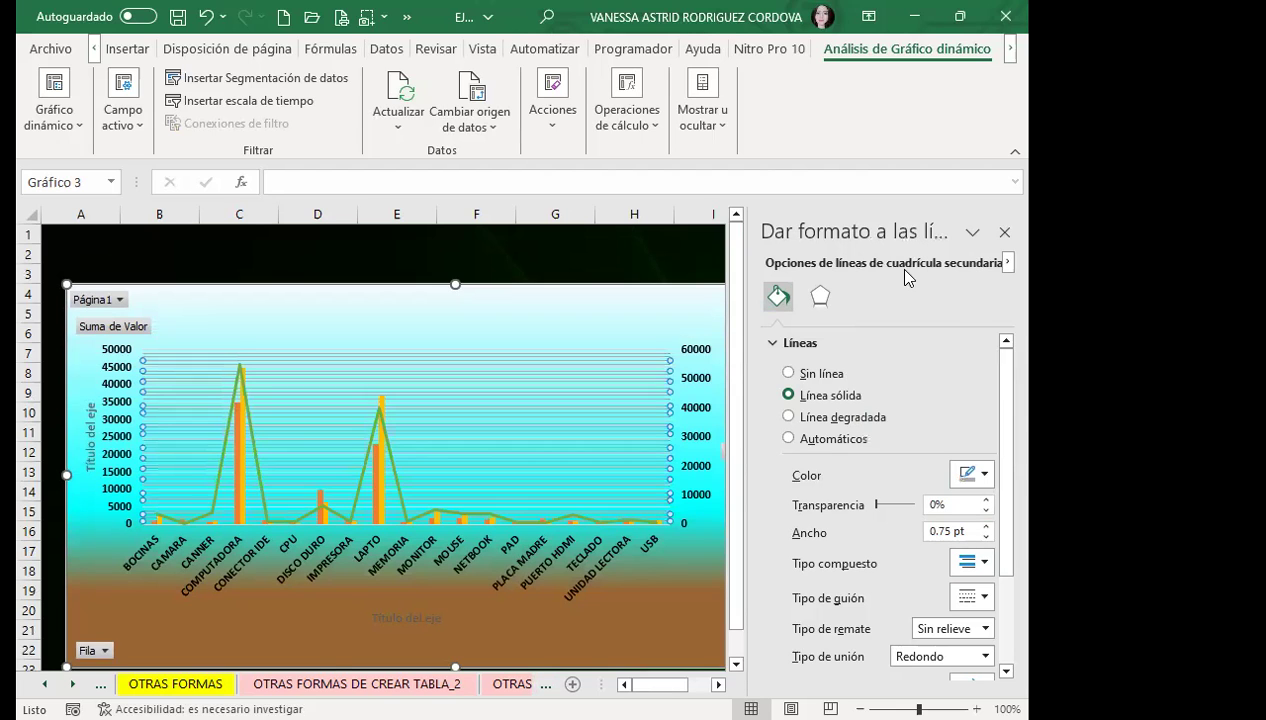
Add start and end arrowheads to the gridlines with a chosen start arrow size.
{"action": "scroll", "coordinate": [988, 540], "scroll_direction": "down", "scroll_amount": 1}
{"action": "left_click", "coordinate": [985, 517]}
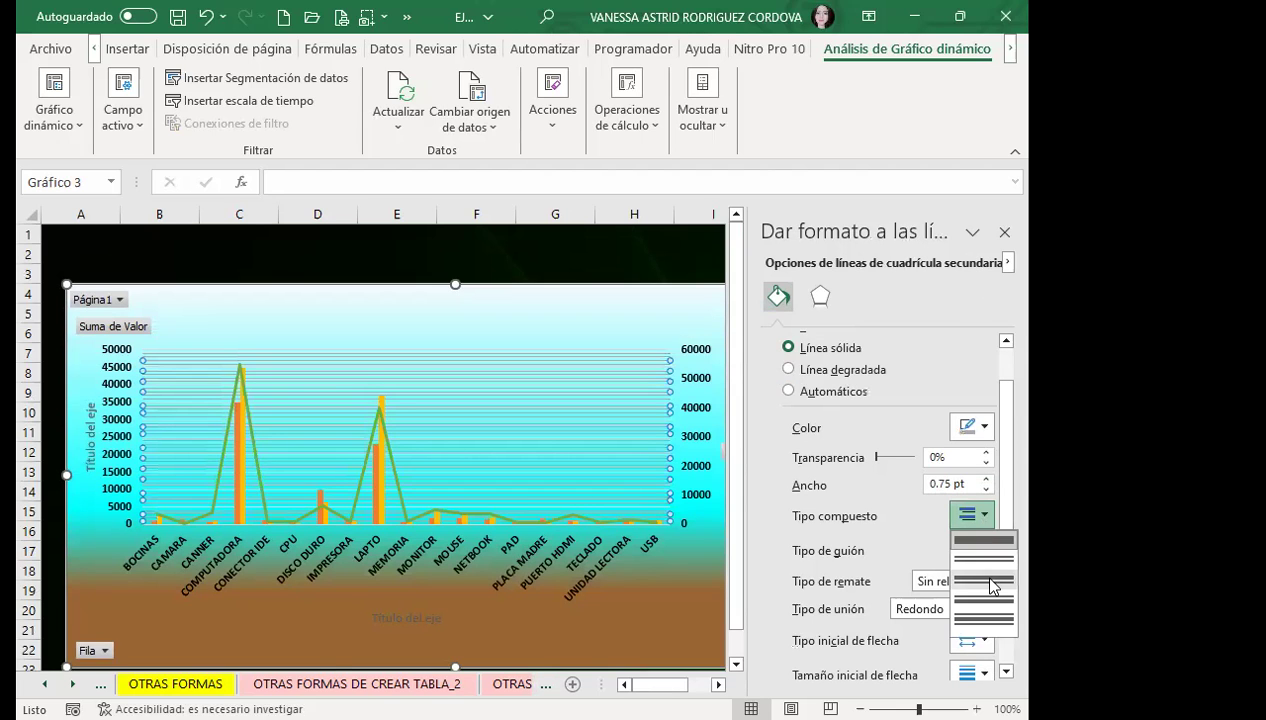
{"action": "left_click", "coordinate": [985, 602]}
{"action": "scroll", "coordinate": [985, 600], "scroll_direction": "down", "scroll_amount": 2}
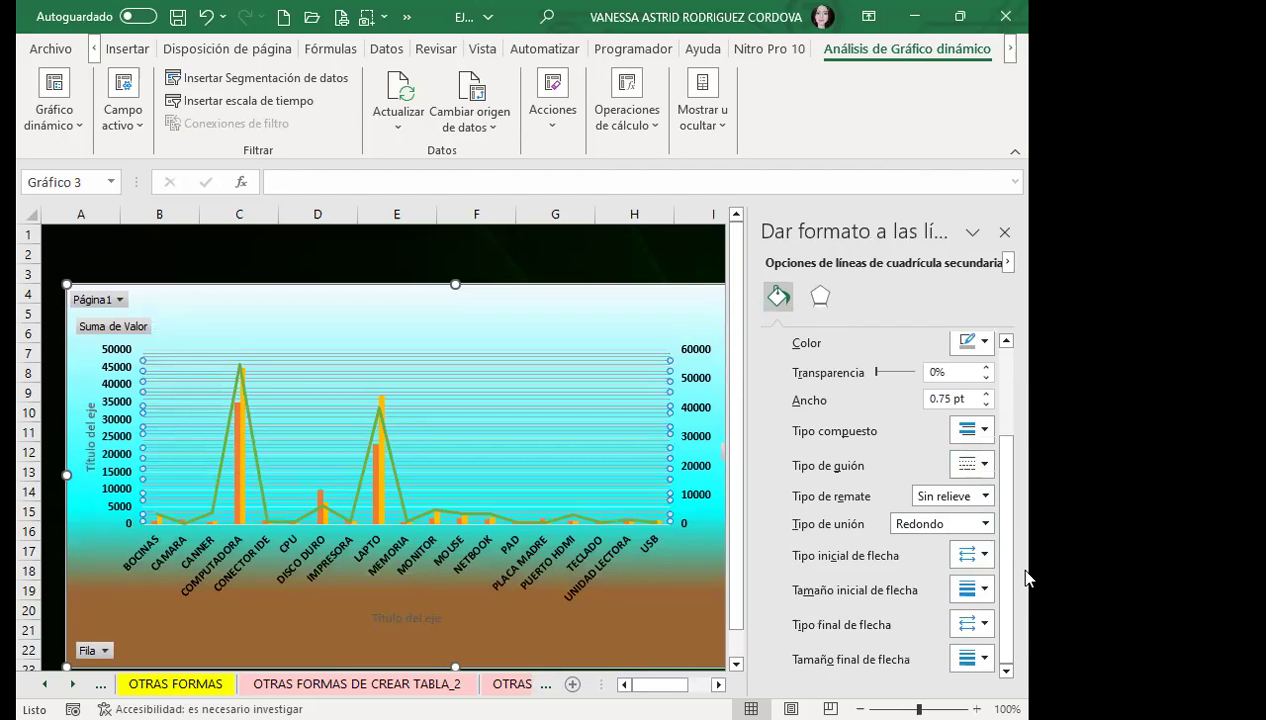
{"action": "left_click", "coordinate": [978, 558]}
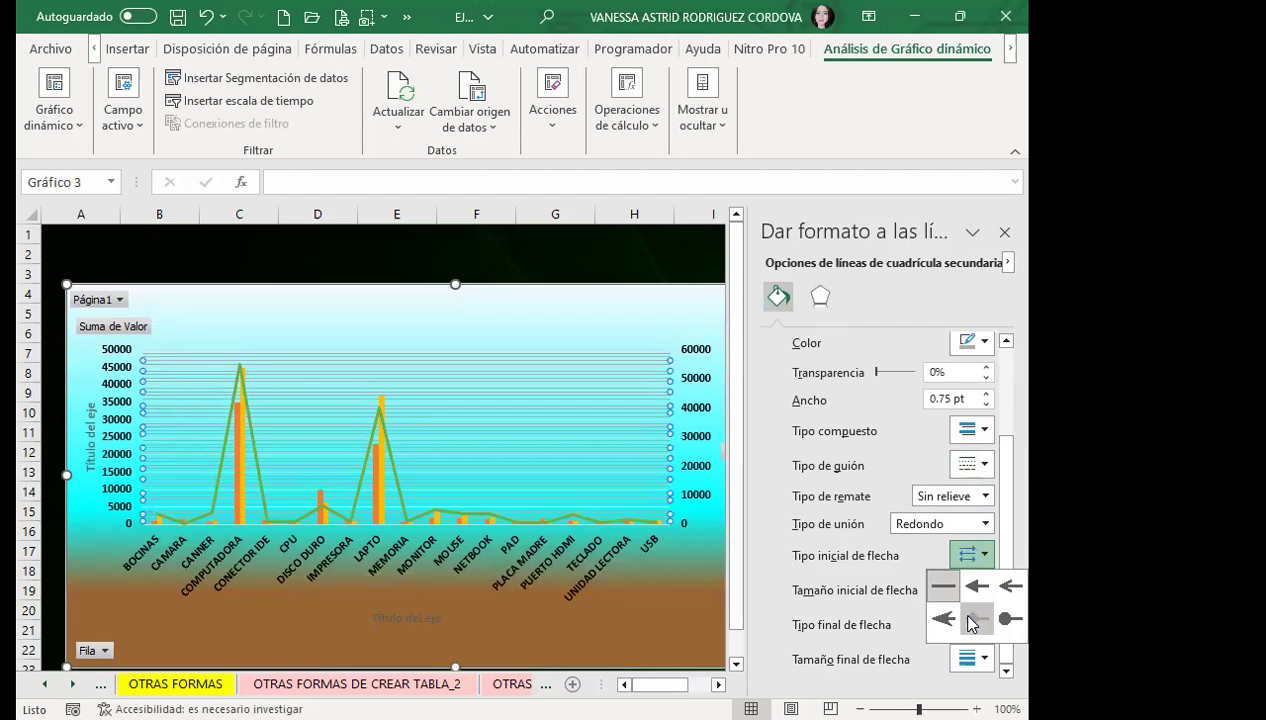
{"action": "left_click", "coordinate": [968, 612]}
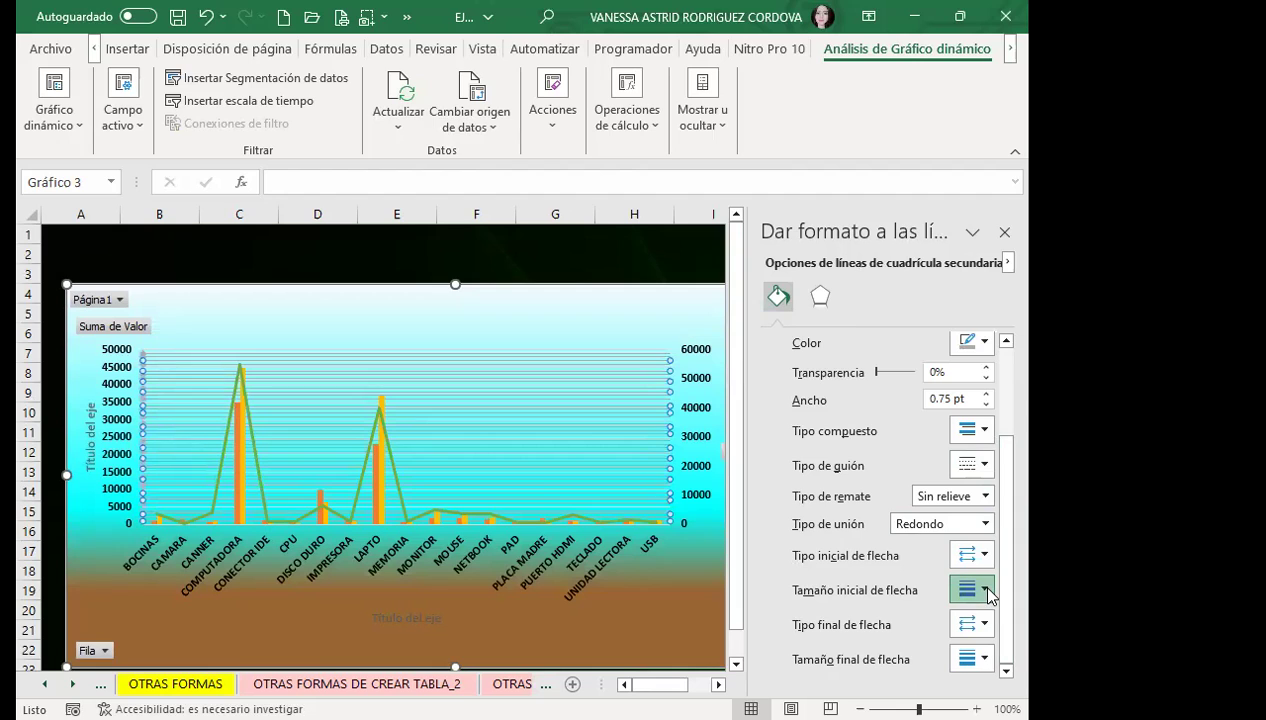
{"action": "left_click", "coordinate": [976, 583]}
{"action": "left_click", "coordinate": [1012, 652]}
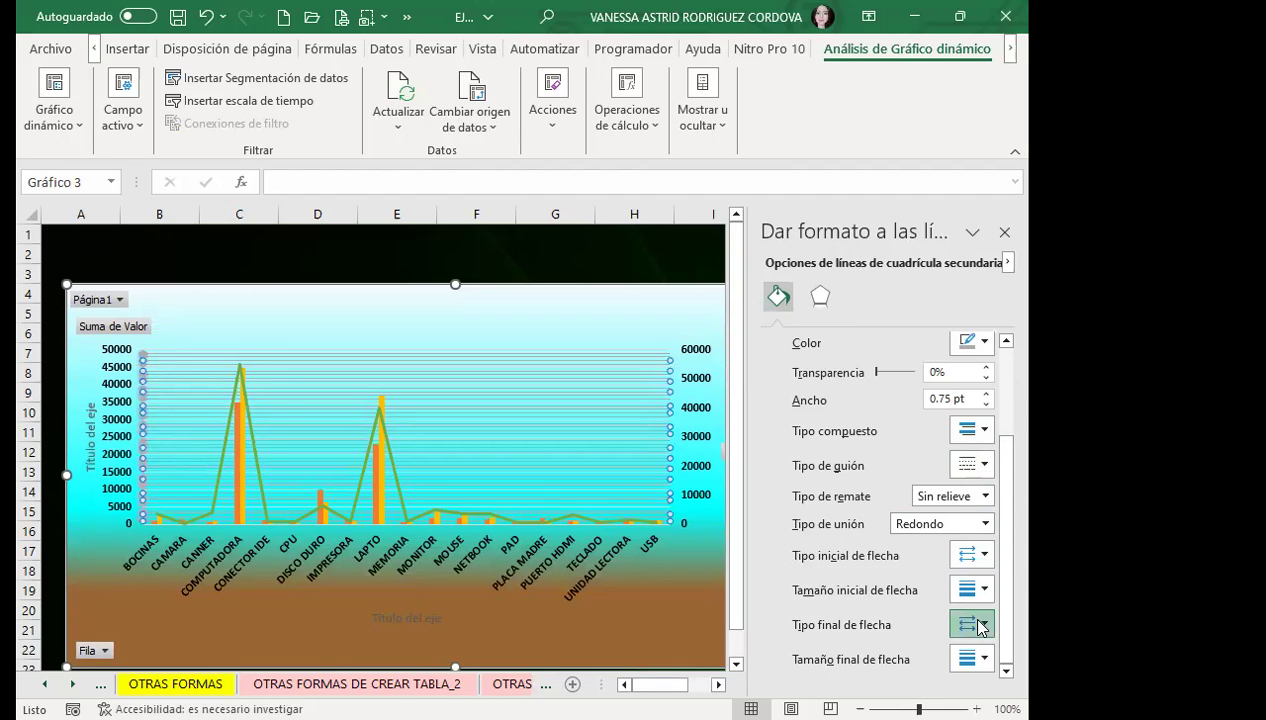
{"action": "left_click", "coordinate": [975, 624]}
{"action": "left_click", "coordinate": [1008, 686]}
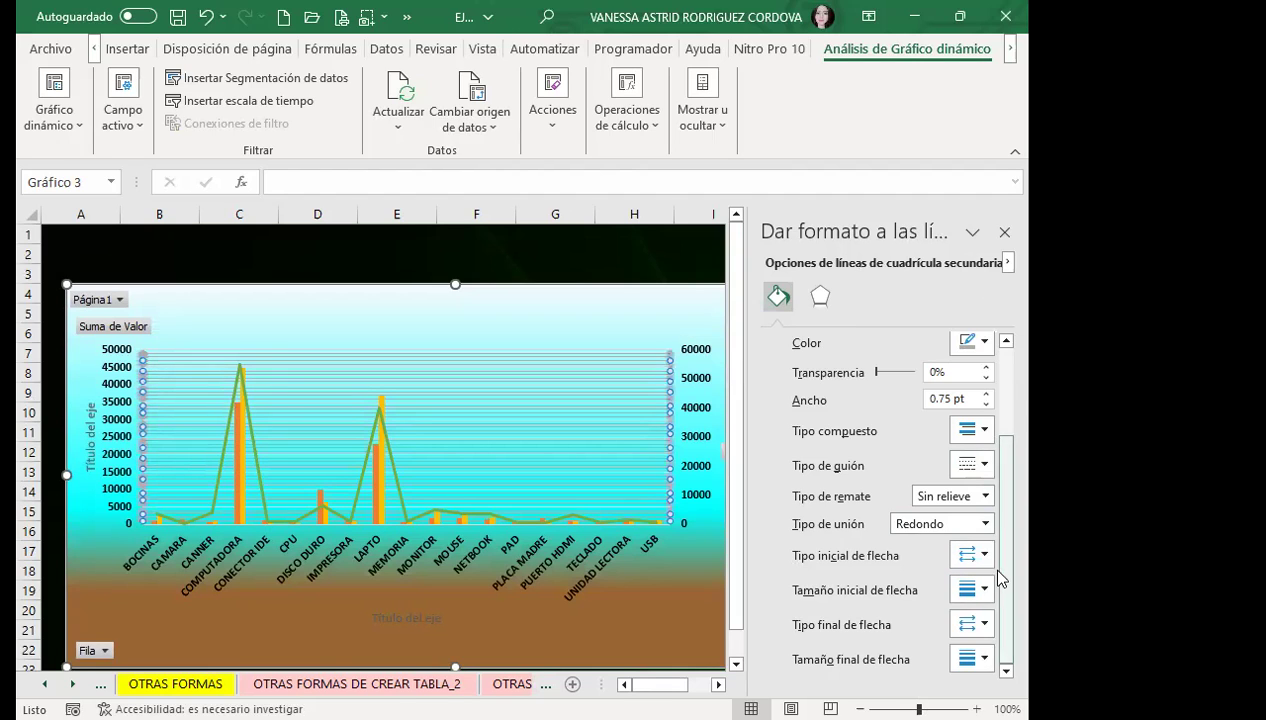
Review the gradient direction options of the chart area fill.
{"action": "left_click", "coordinate": [650, 318]}
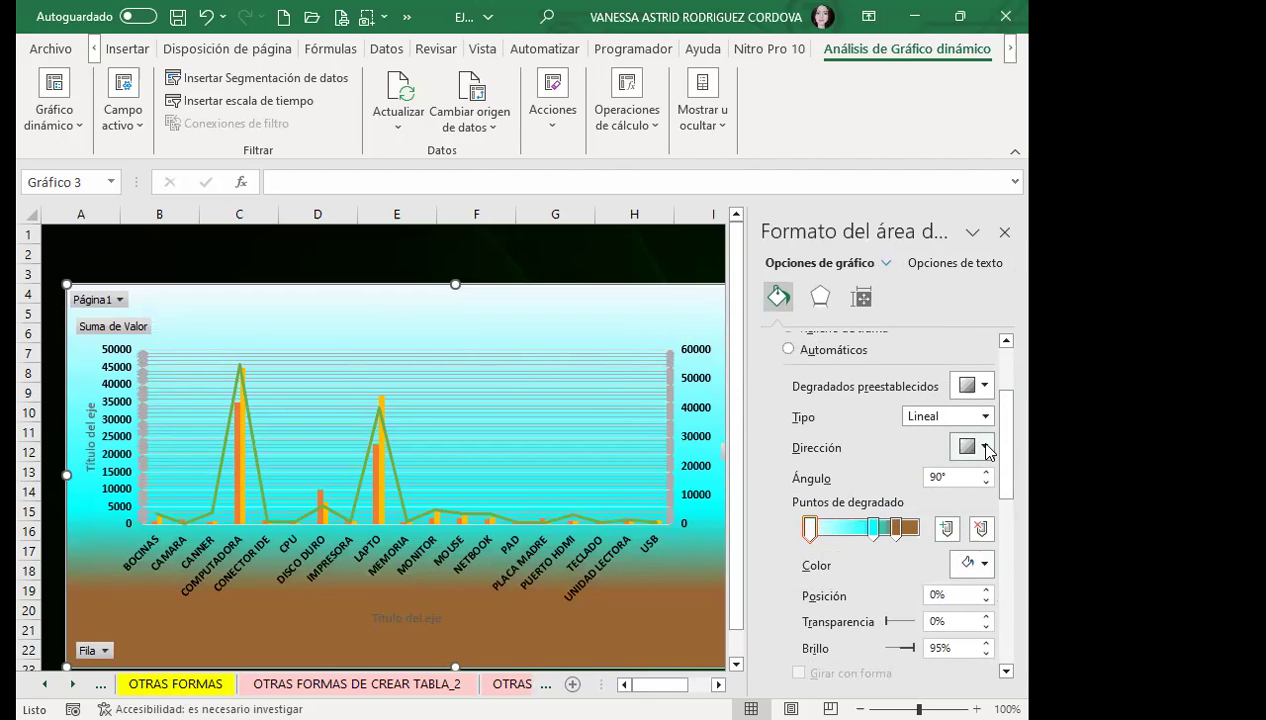
{"action": "left_click", "coordinate": [972, 448]}
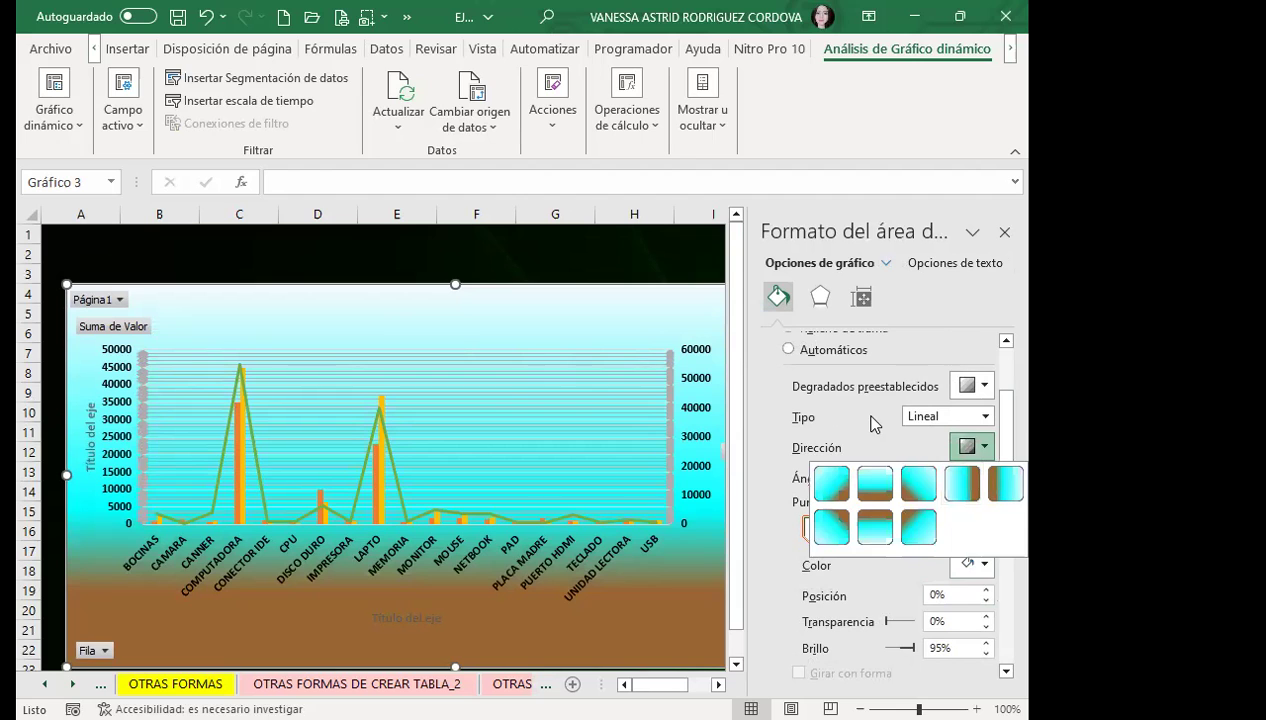
{"action": "scroll", "coordinate": [985, 527], "scroll_direction": "up", "scroll_amount": 3}
{"action": "scroll", "coordinate": [985, 527], "scroll_direction": "down", "scroll_amount": 3}
{"action": "scroll", "coordinate": [985, 527], "scroll_direction": "down", "scroll_amount": 3}
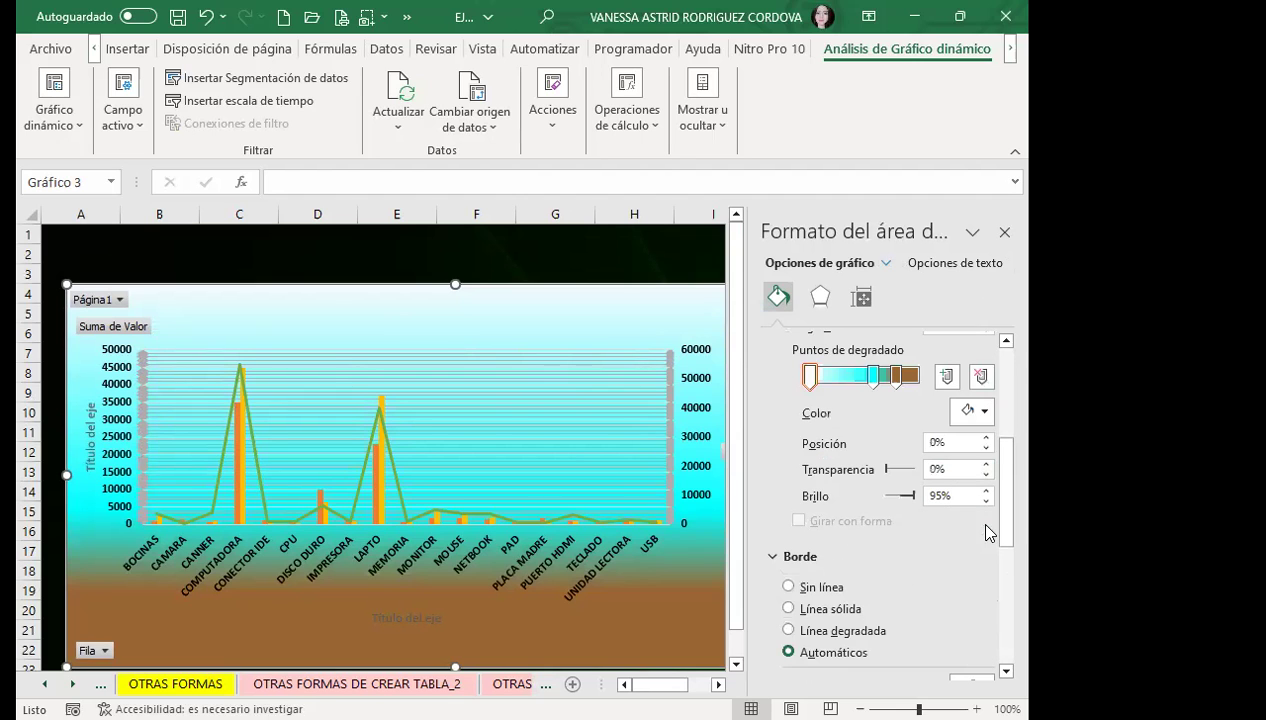
Give the main gridlines an ending arrow size and a compound line style.
{"action": "left_click", "coordinate": [534, 416]}
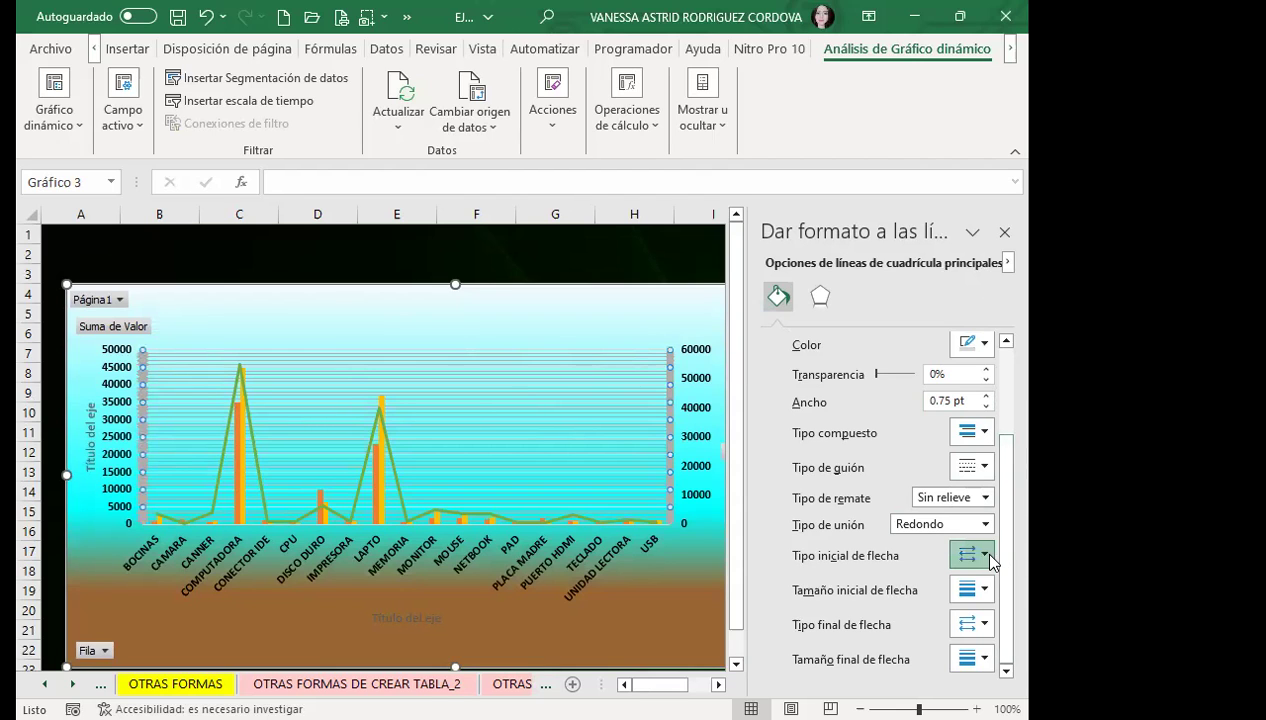
{"action": "left_click", "coordinate": [985, 556]}
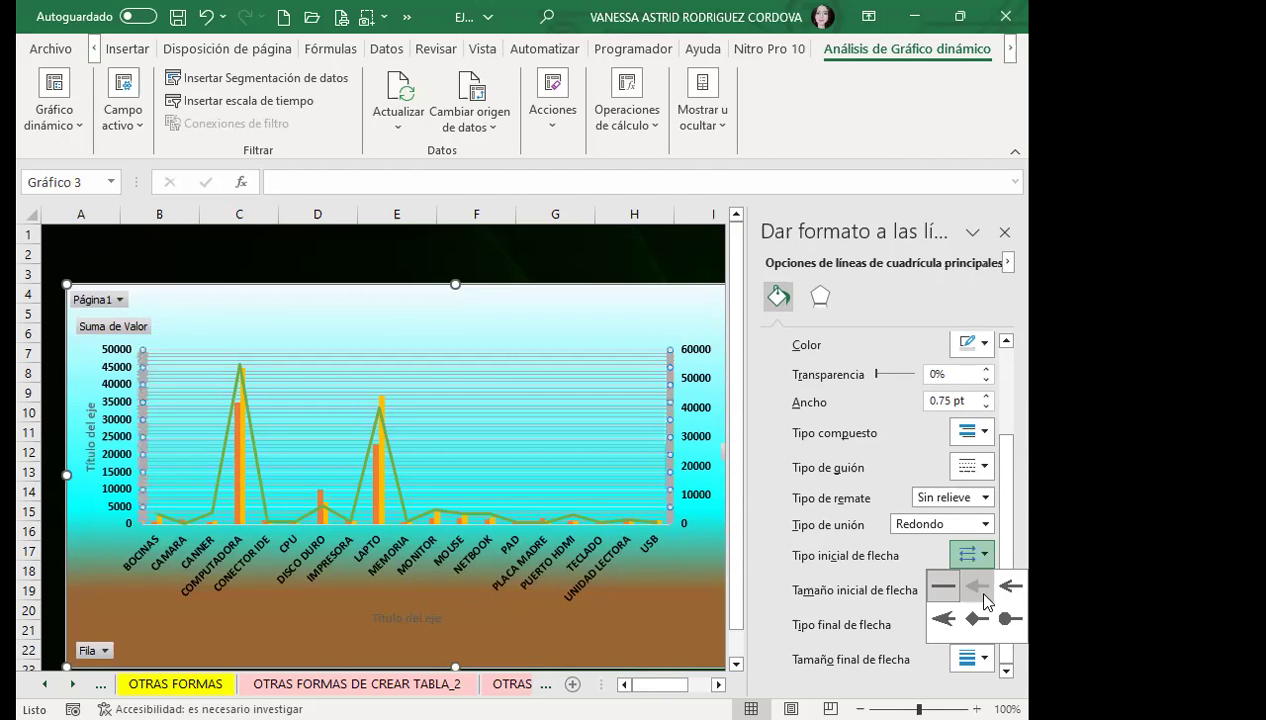
{"action": "left_click", "coordinate": [985, 596]}
{"action": "left_click", "coordinate": [980, 592]}
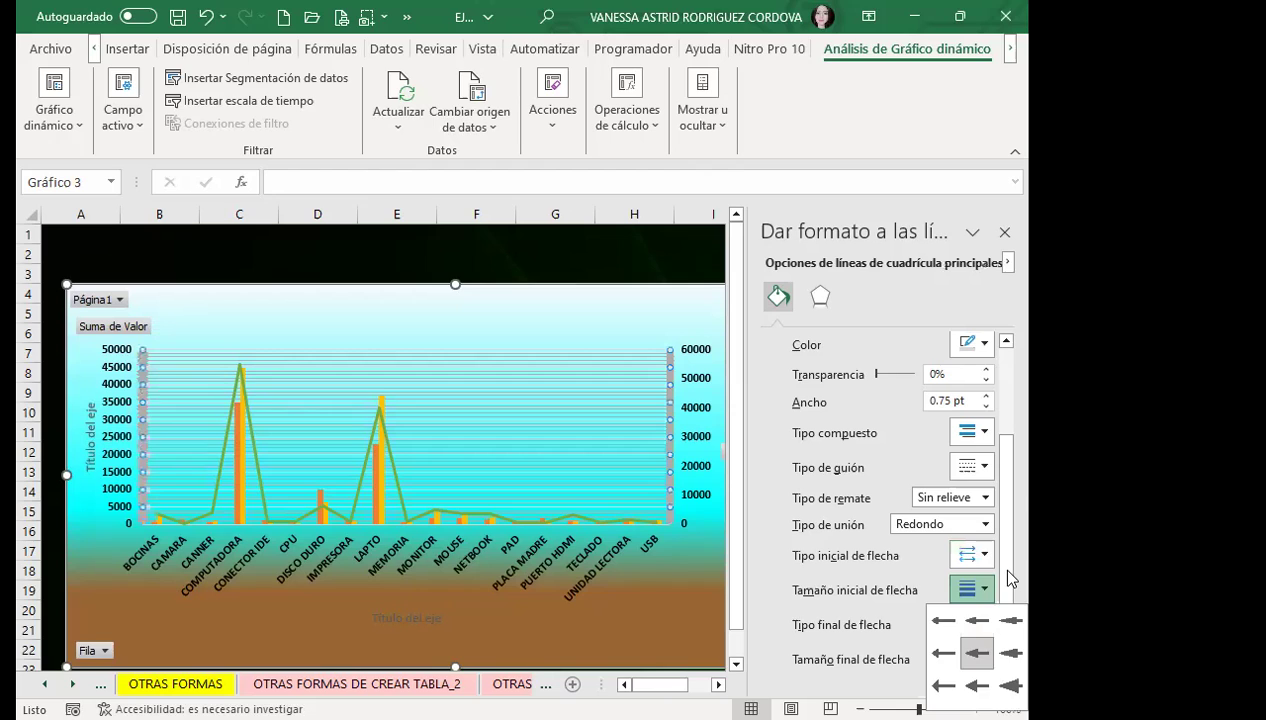
{"action": "left_click", "coordinate": [990, 660]}
{"action": "left_click", "coordinate": [990, 660]}
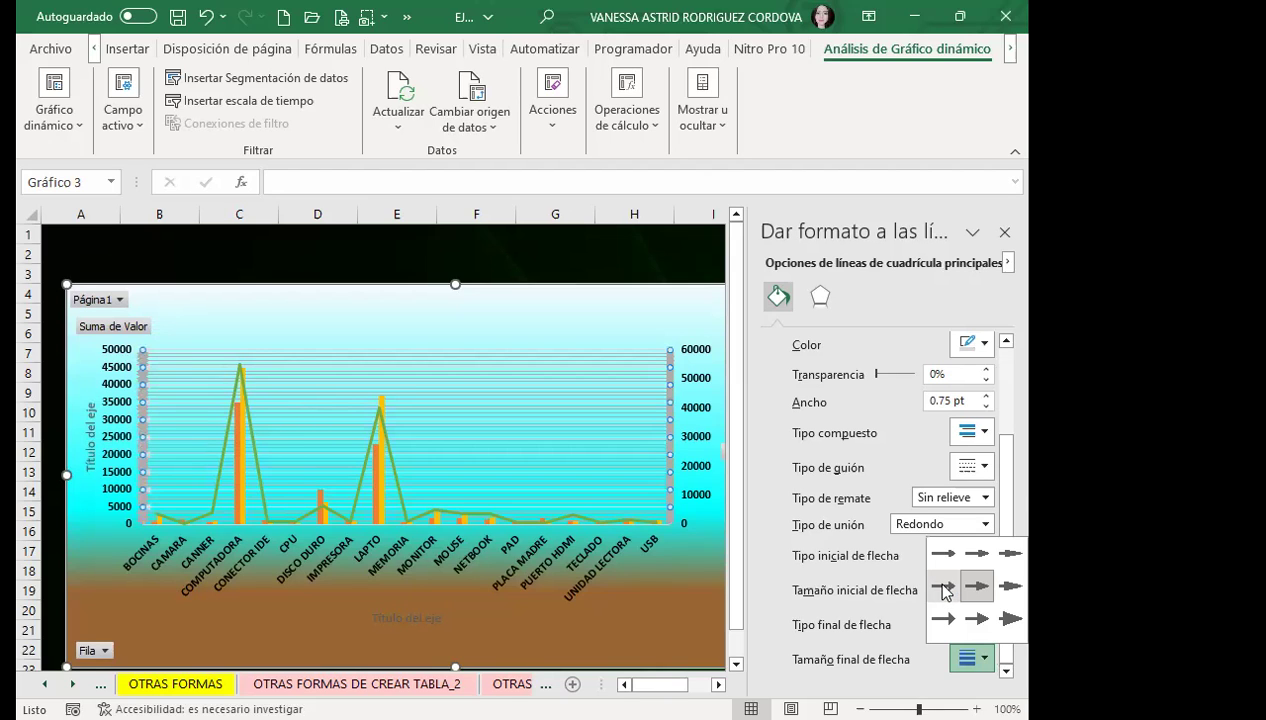
{"action": "left_click", "coordinate": [968, 546]}
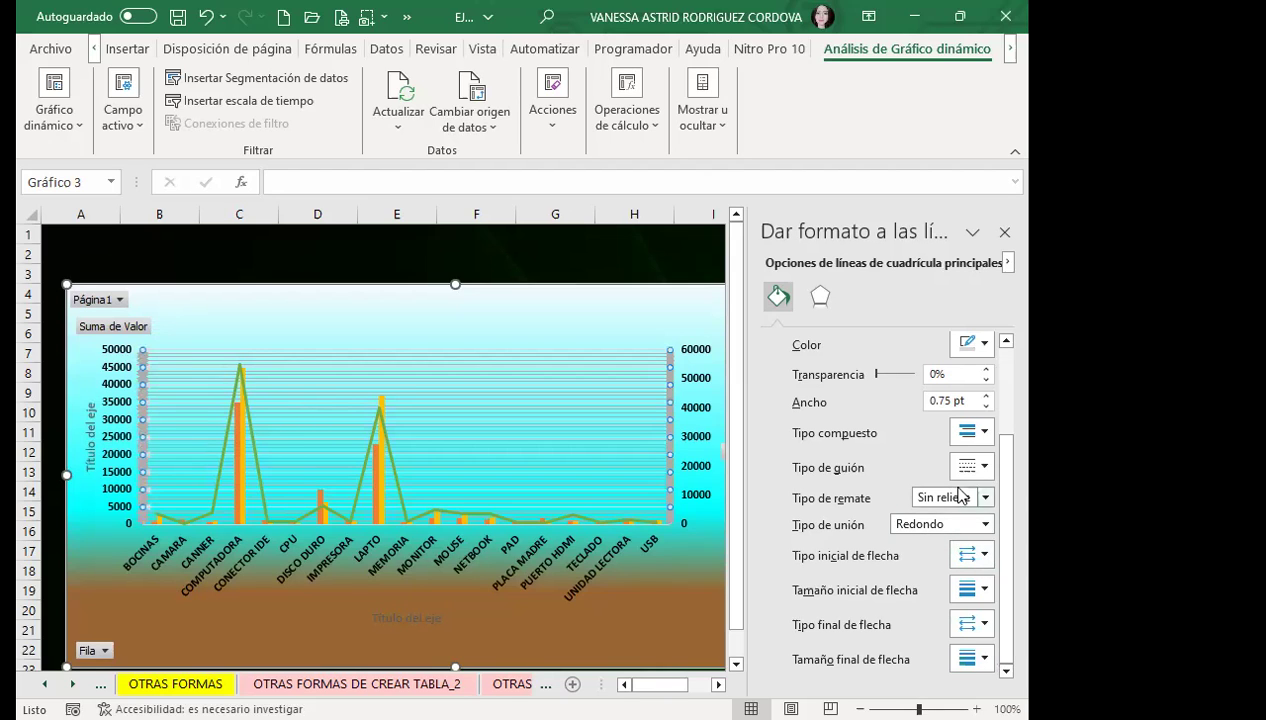
{"action": "left_click", "coordinate": [980, 432]}
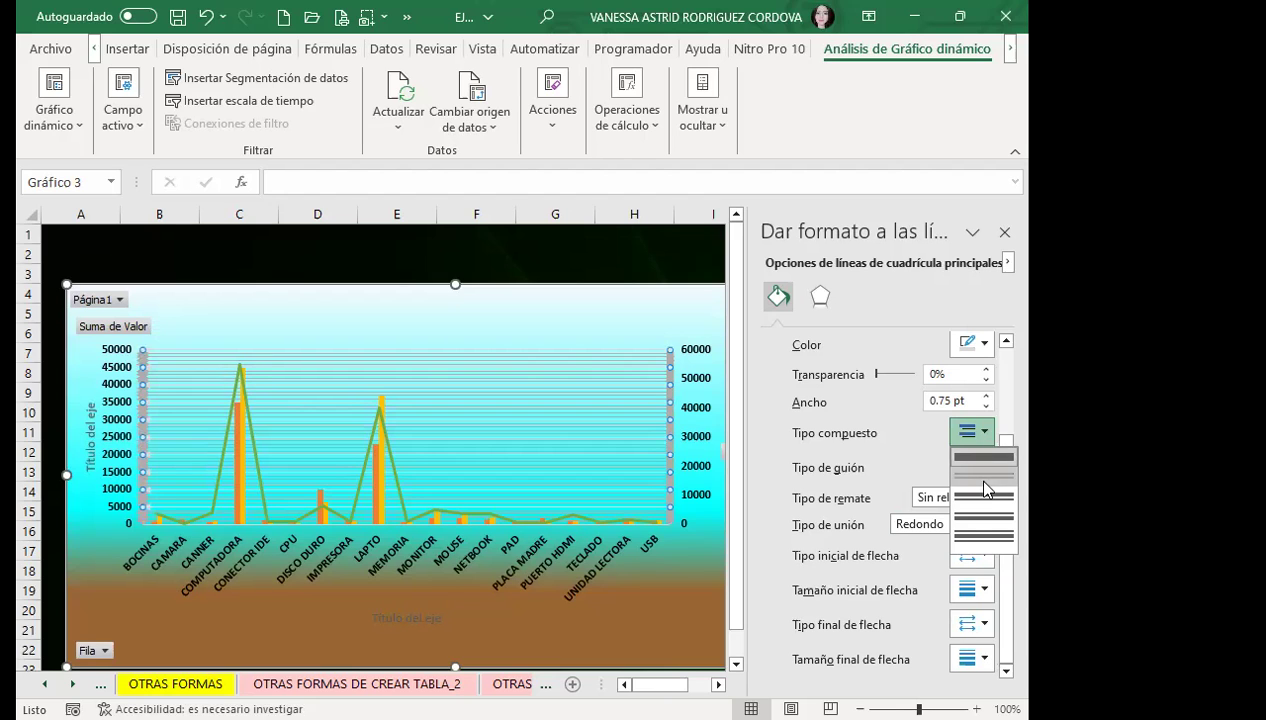
{"action": "left_click", "coordinate": [985, 489]}
Colour the secondary gridlines a light shade and close the formatting pane.
{"action": "left_click", "coordinate": [553, 360]}
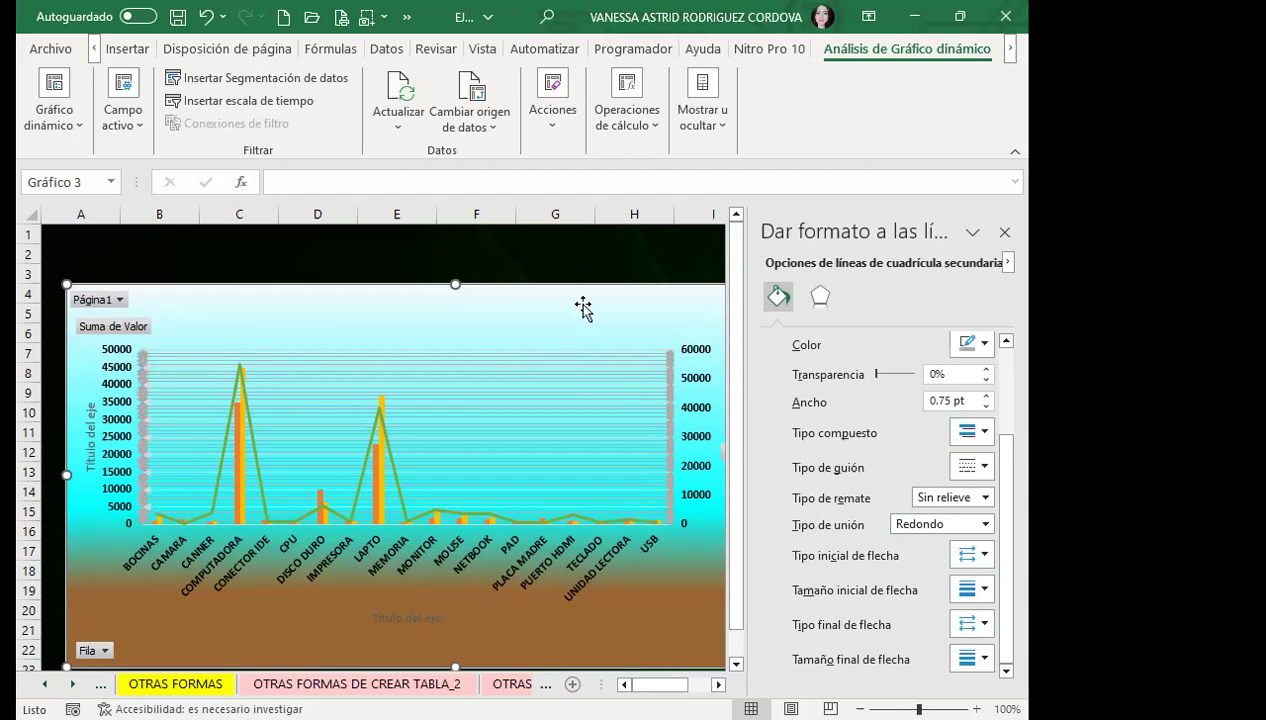
{"action": "left_click", "coordinate": [583, 308]}
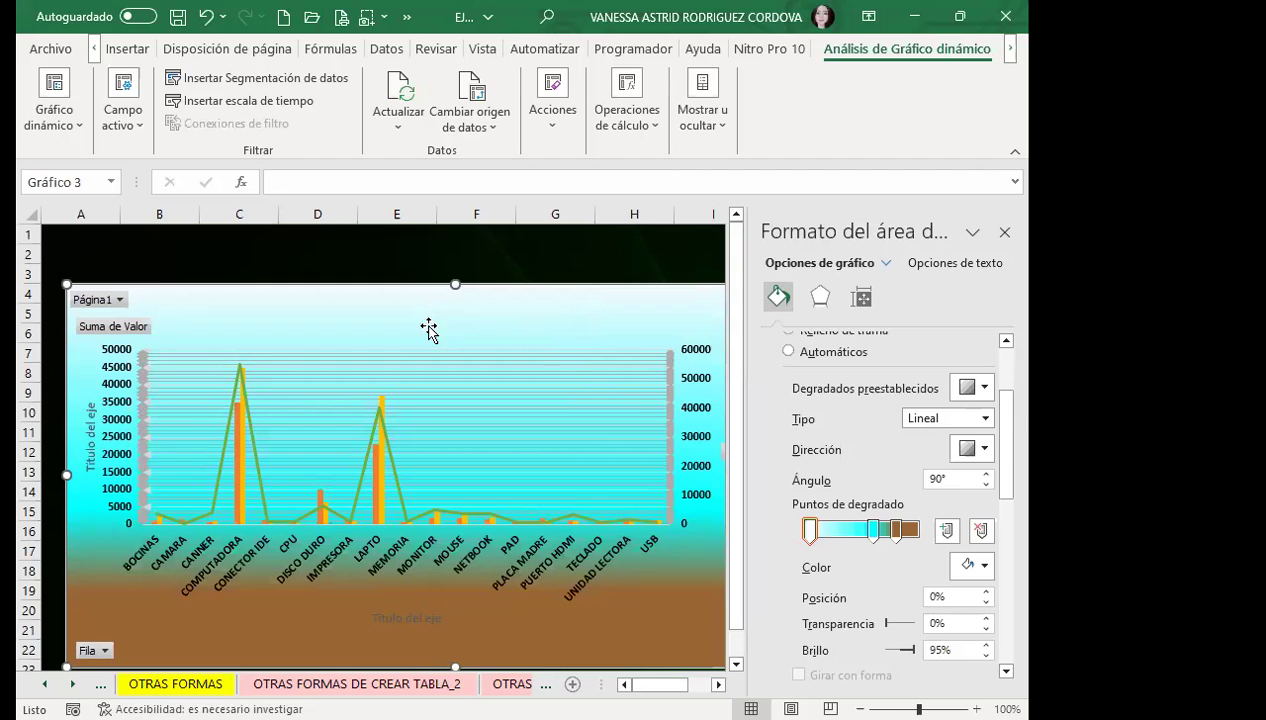
{"action": "left_click", "coordinate": [571, 437]}
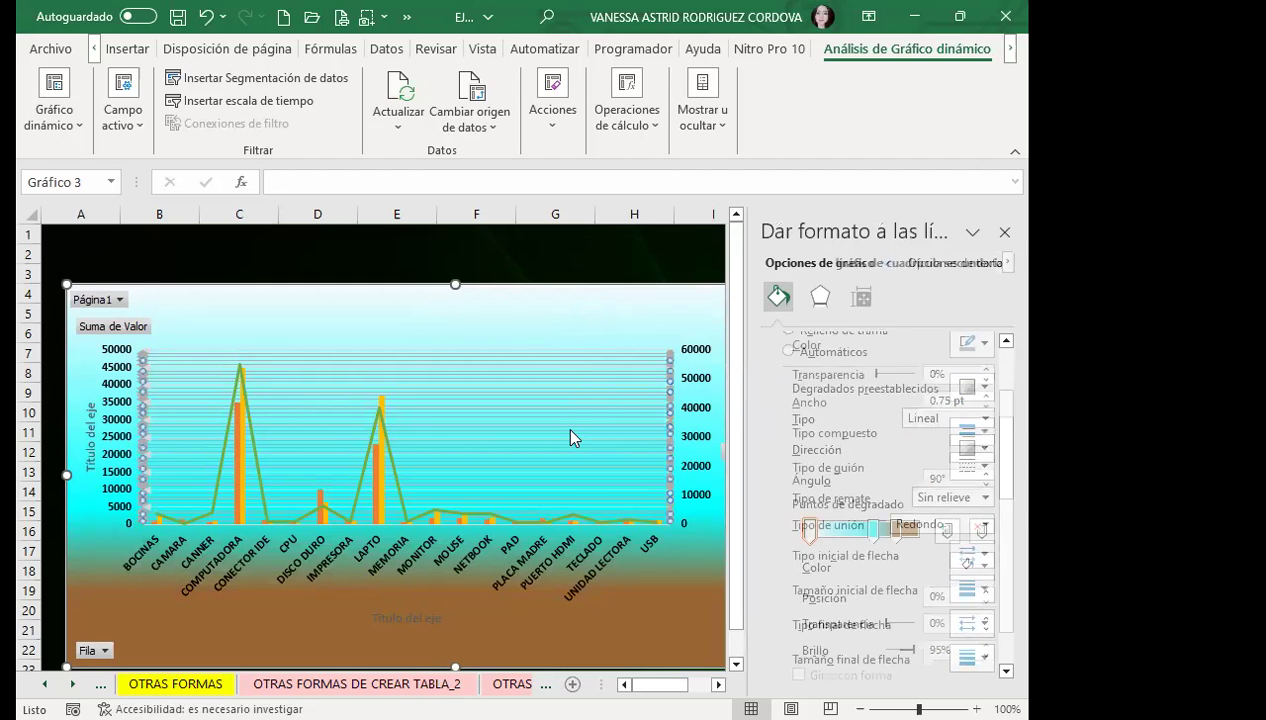
{"action": "left_click", "coordinate": [986, 346]}
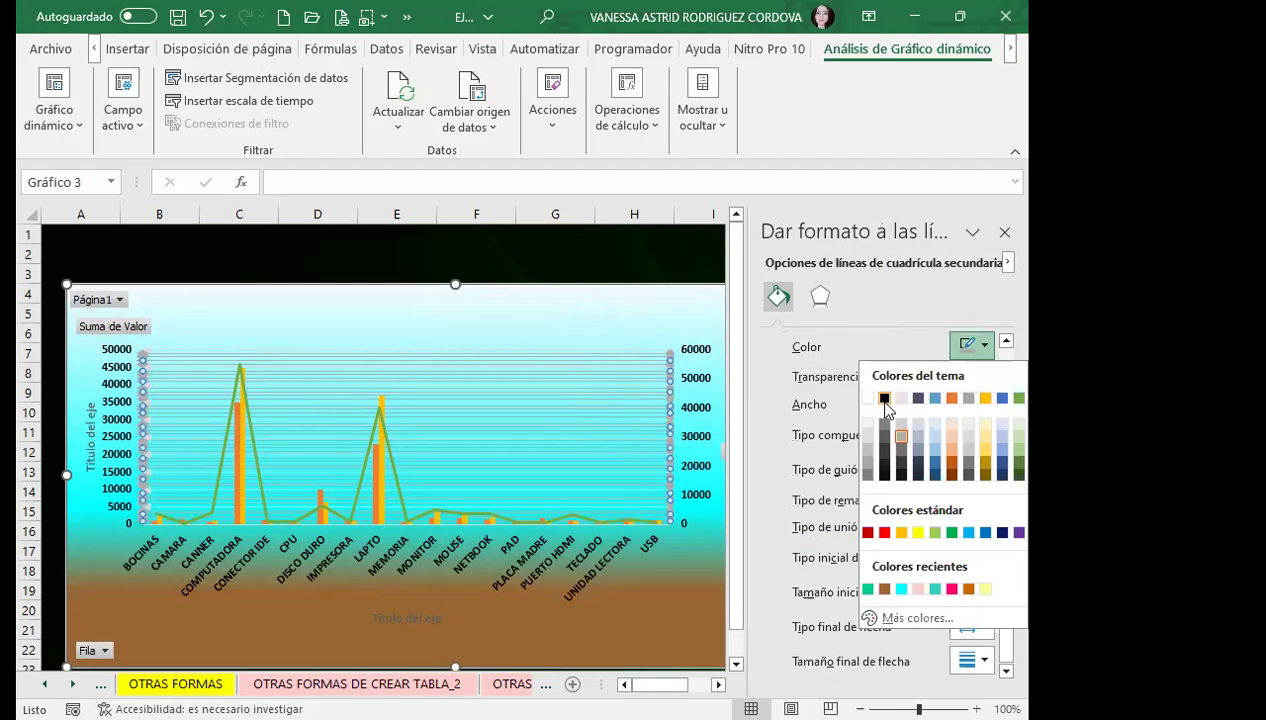
{"action": "left_click", "coordinate": [902, 399]}
{"action": "left_click", "coordinate": [574, 319]}
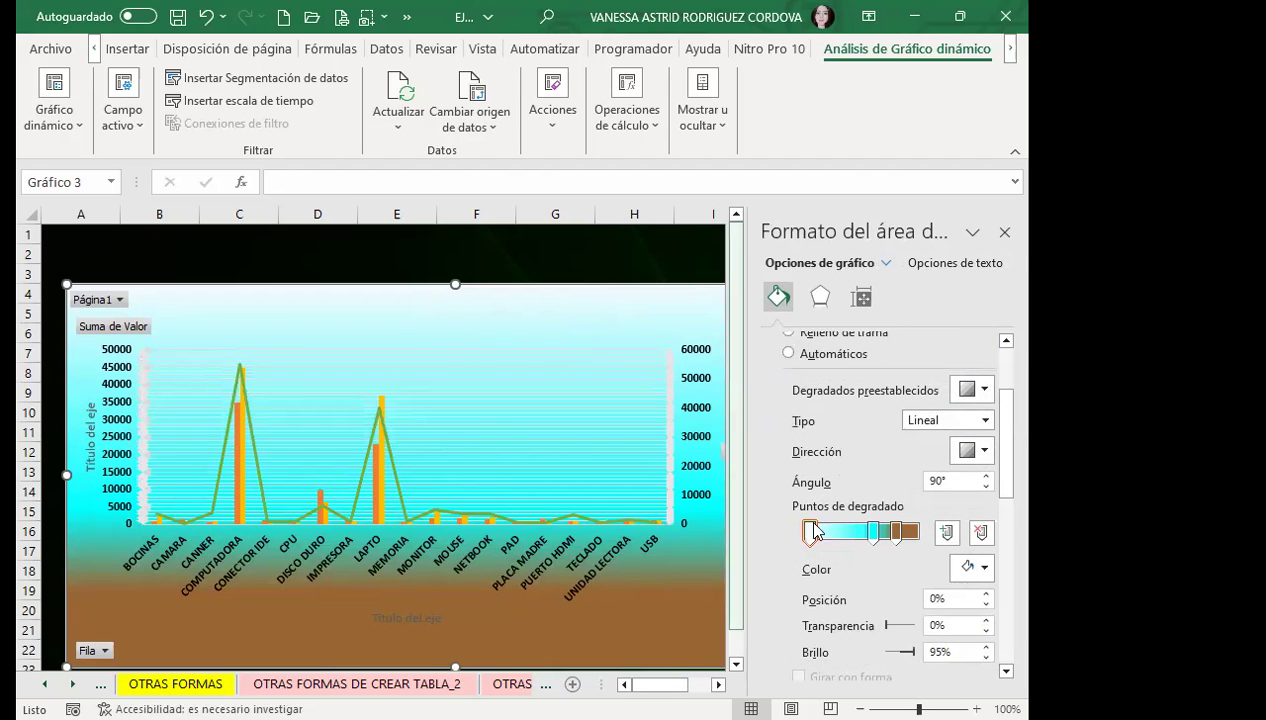
{"action": "left_click", "coordinate": [1005, 232]}
Widen the chart from its corner handle and move it down to start at row 8.
{"action": "scroll", "coordinate": [795, 500], "scroll_direction": "down", "scroll_amount": 3}
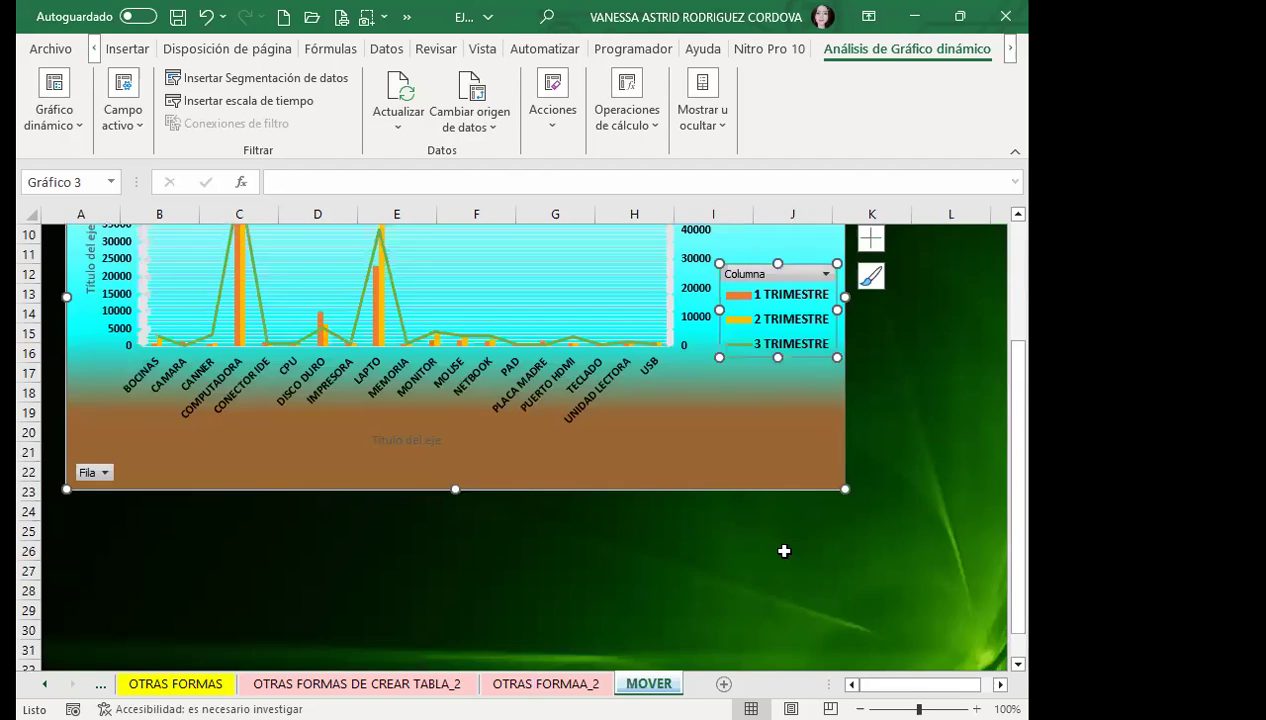
{"action": "left_click_drag", "start_coordinate": [845, 489], "coordinate": [933, 500]}
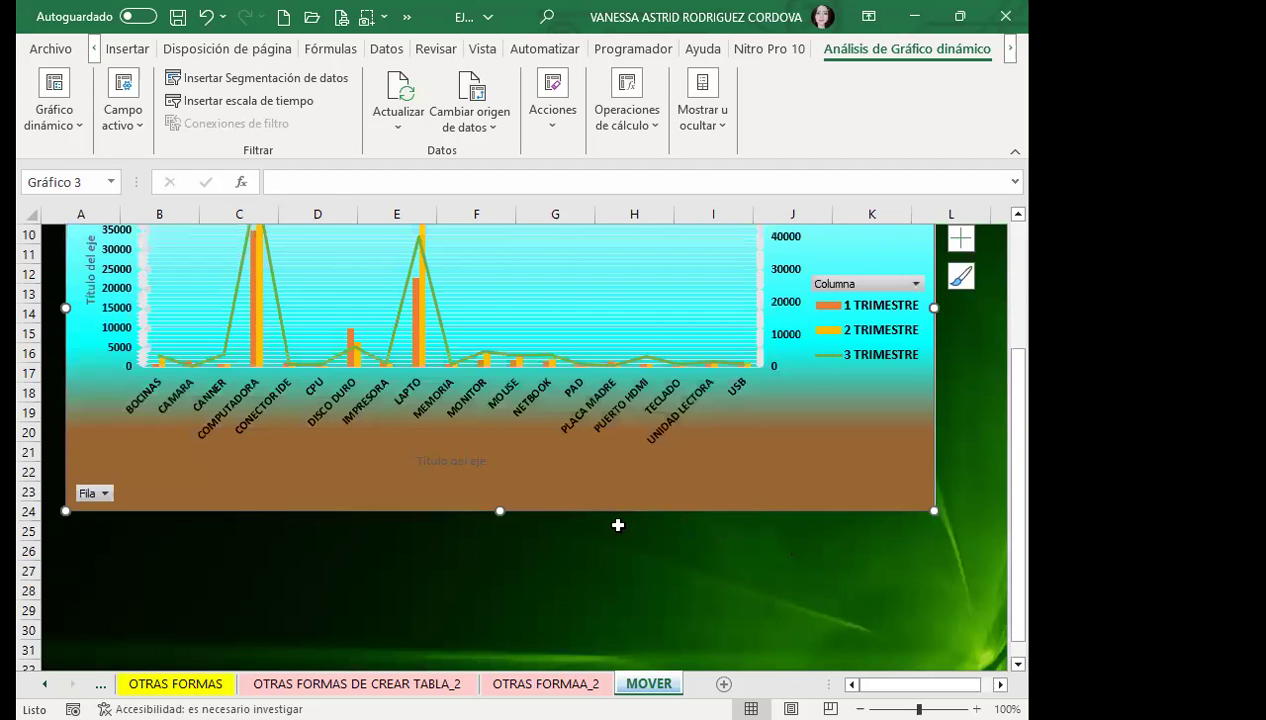
{"action": "scroll", "coordinate": [585, 515], "scroll_direction": "up", "scroll_amount": 3}
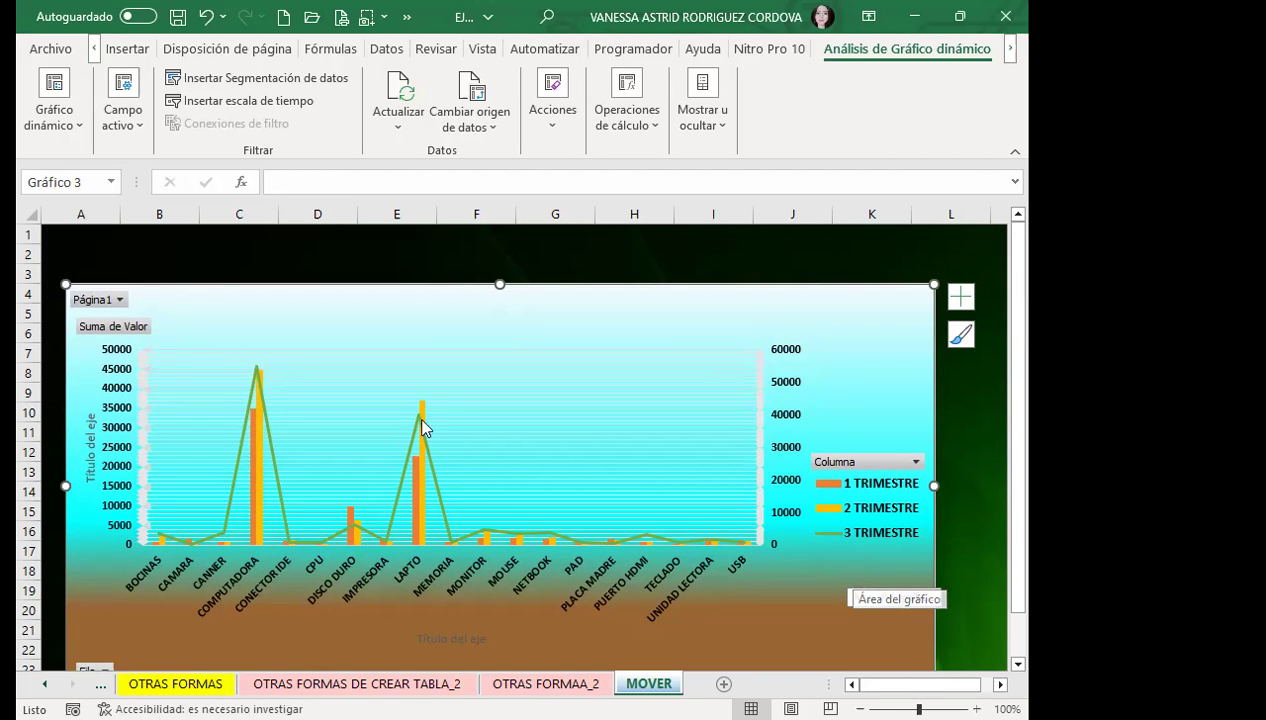
{"action": "left_click_drag", "start_coordinate": [520, 305], "coordinate": [513, 388]}
{"action": "left_click", "coordinate": [202, 268]}
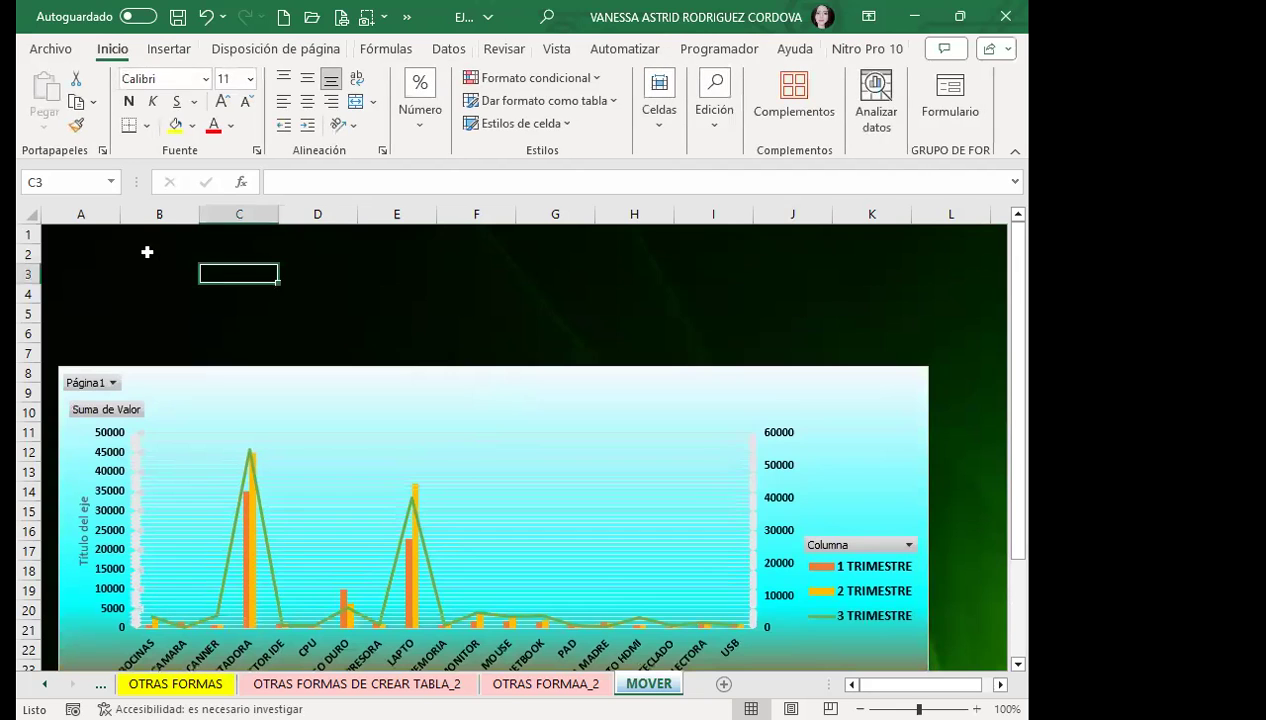
Merge and centre B2:J7 and fill the merged block light grey.
{"action": "left_click_drag", "start_coordinate": [147, 251], "coordinate": [815, 345]}
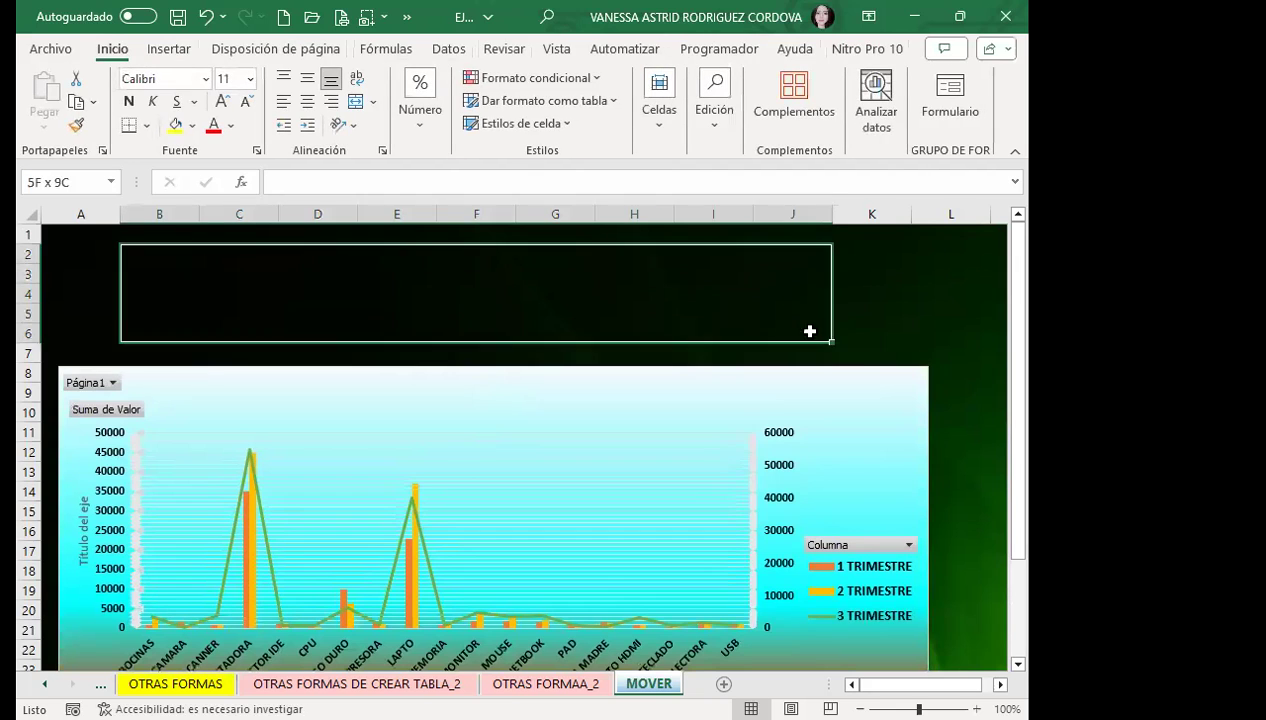
{"action": "left_click", "coordinate": [355, 101]}
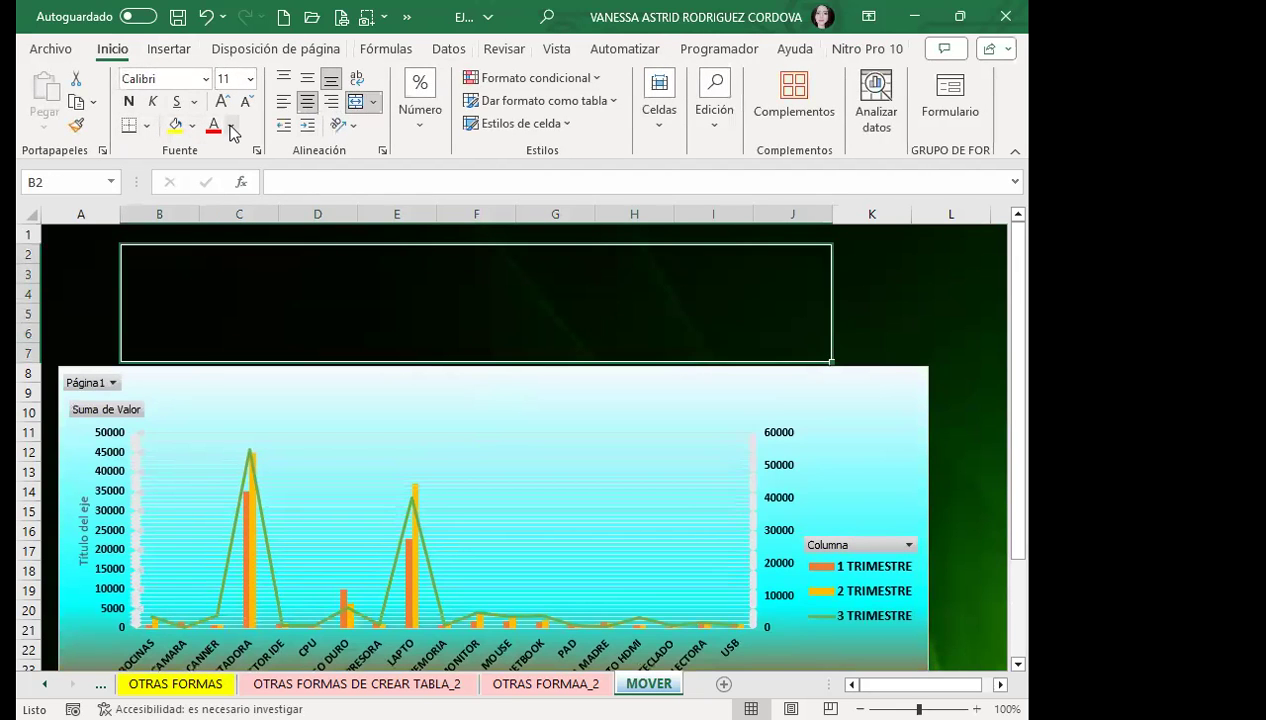
{"action": "left_click", "coordinate": [192, 125]}
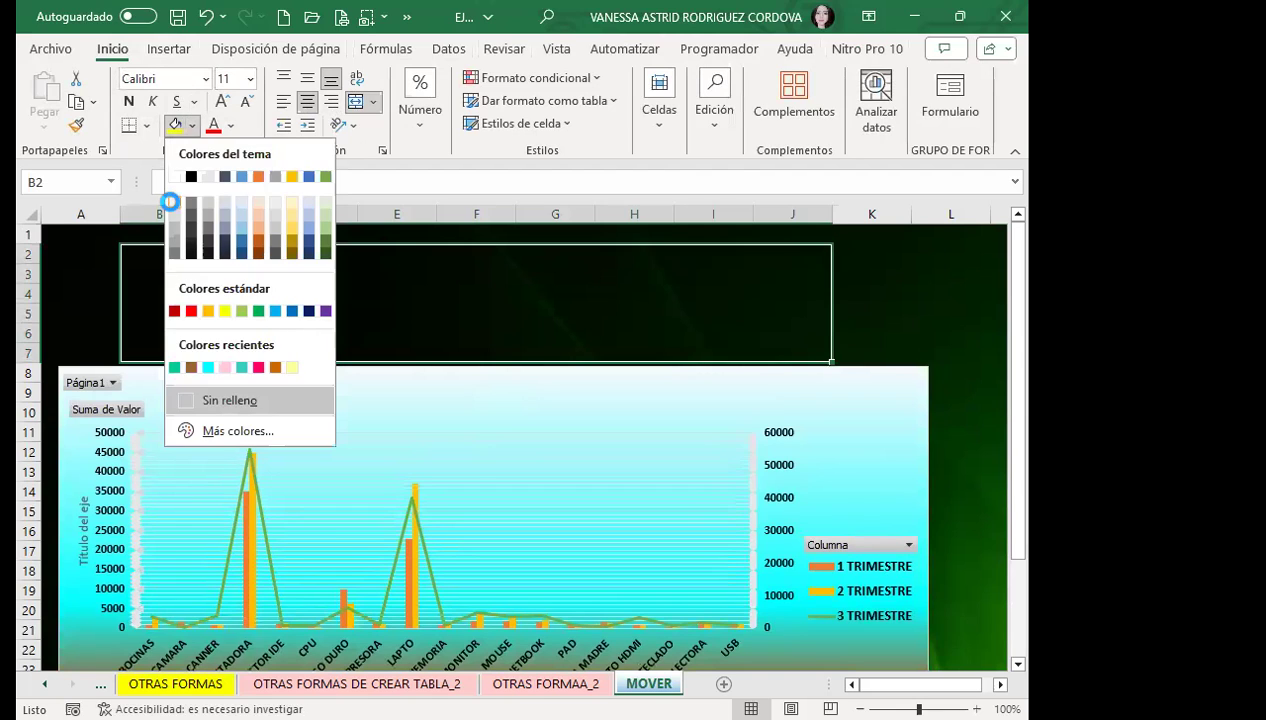
{"action": "left_click", "coordinate": [170, 201]}
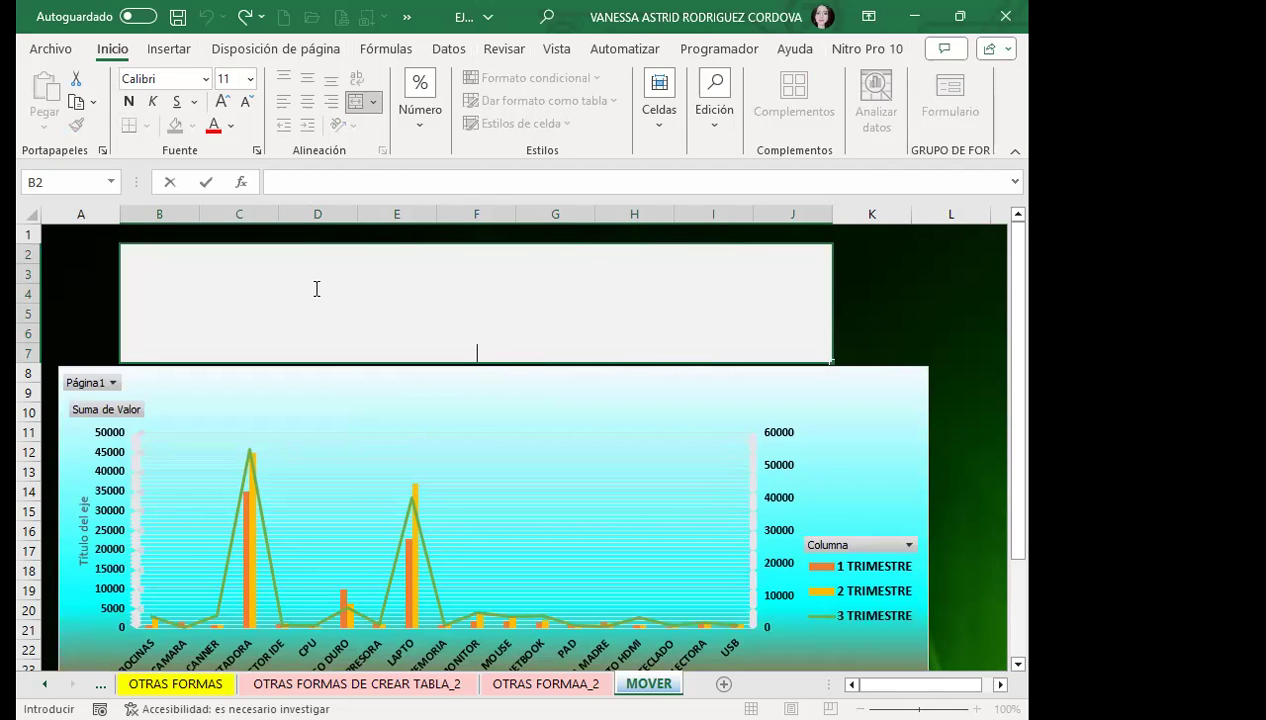
{"action": "left_click", "coordinate": [930, 311]}
{"action": "left_click", "coordinate": [851, 407]}
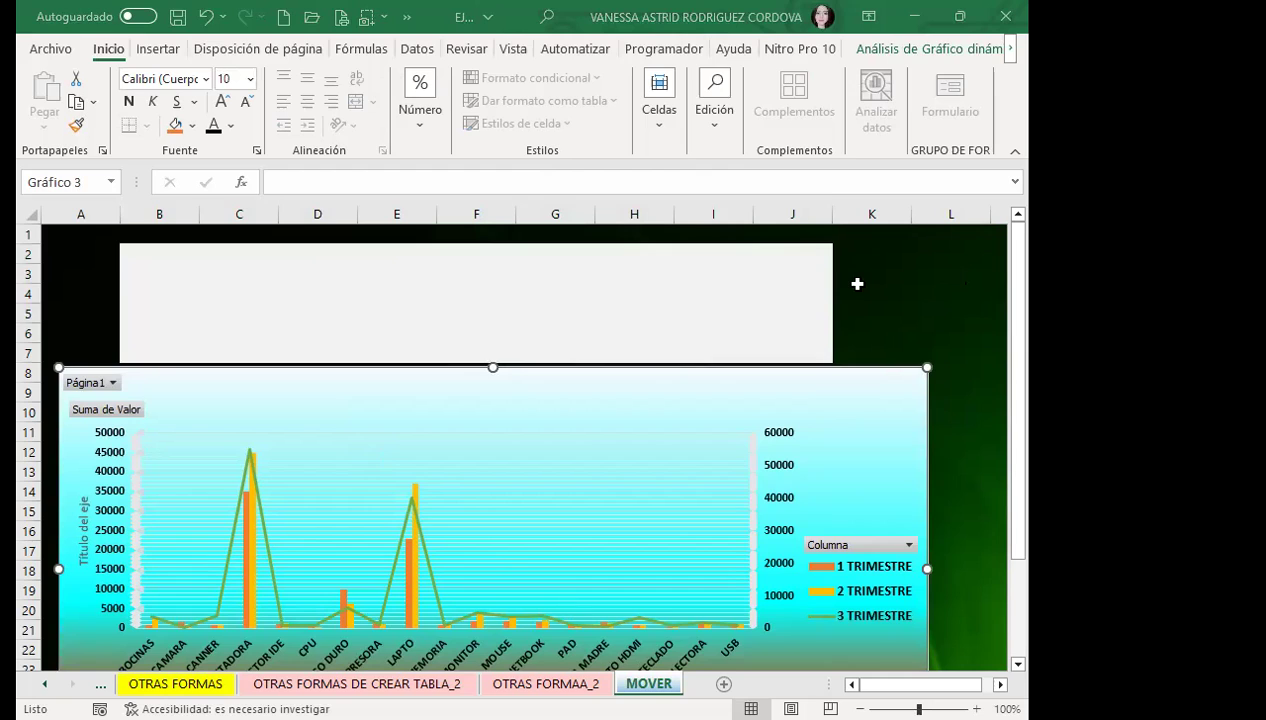
{"action": "left_click", "coordinate": [709, 300]}
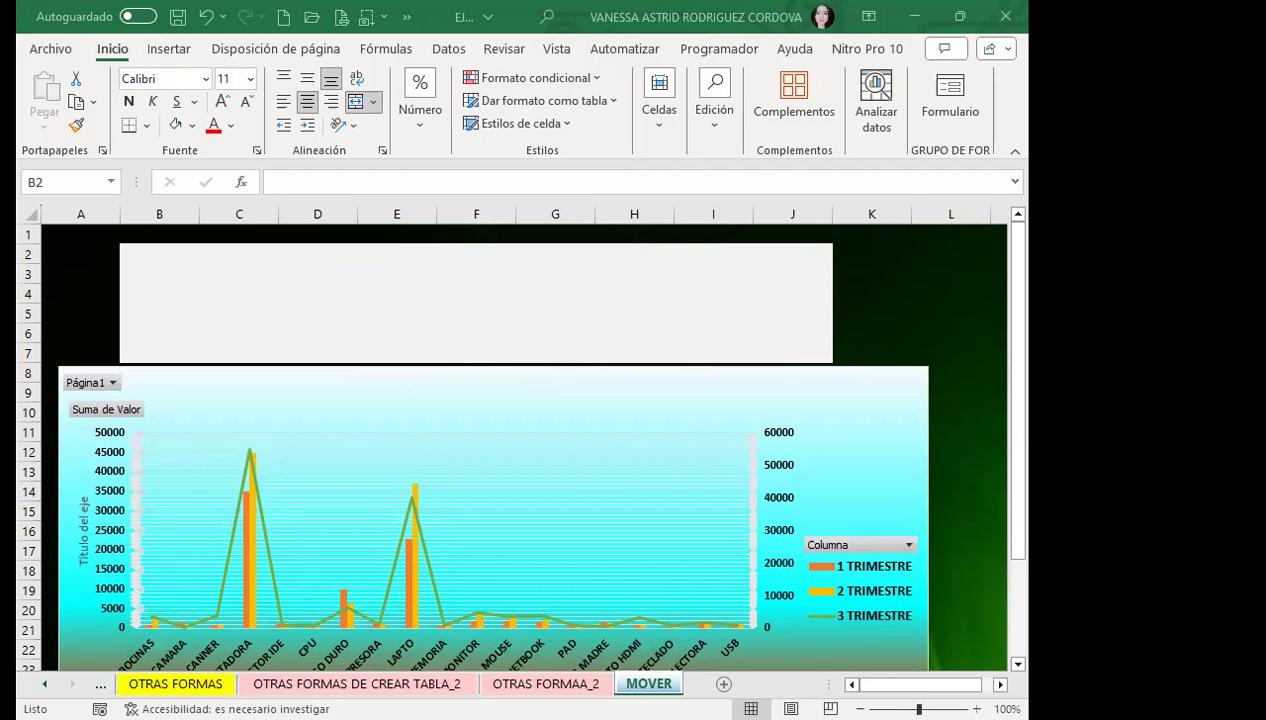
{"action": "left_click", "coordinate": [918, 308]}
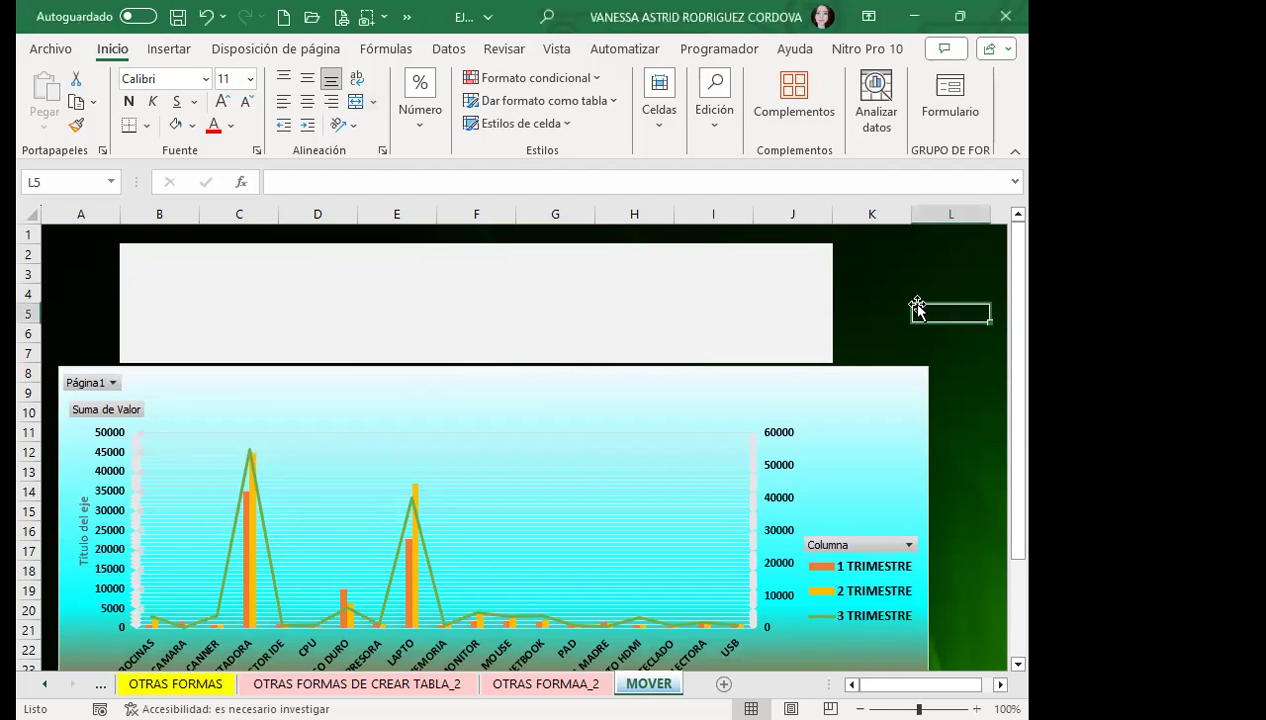
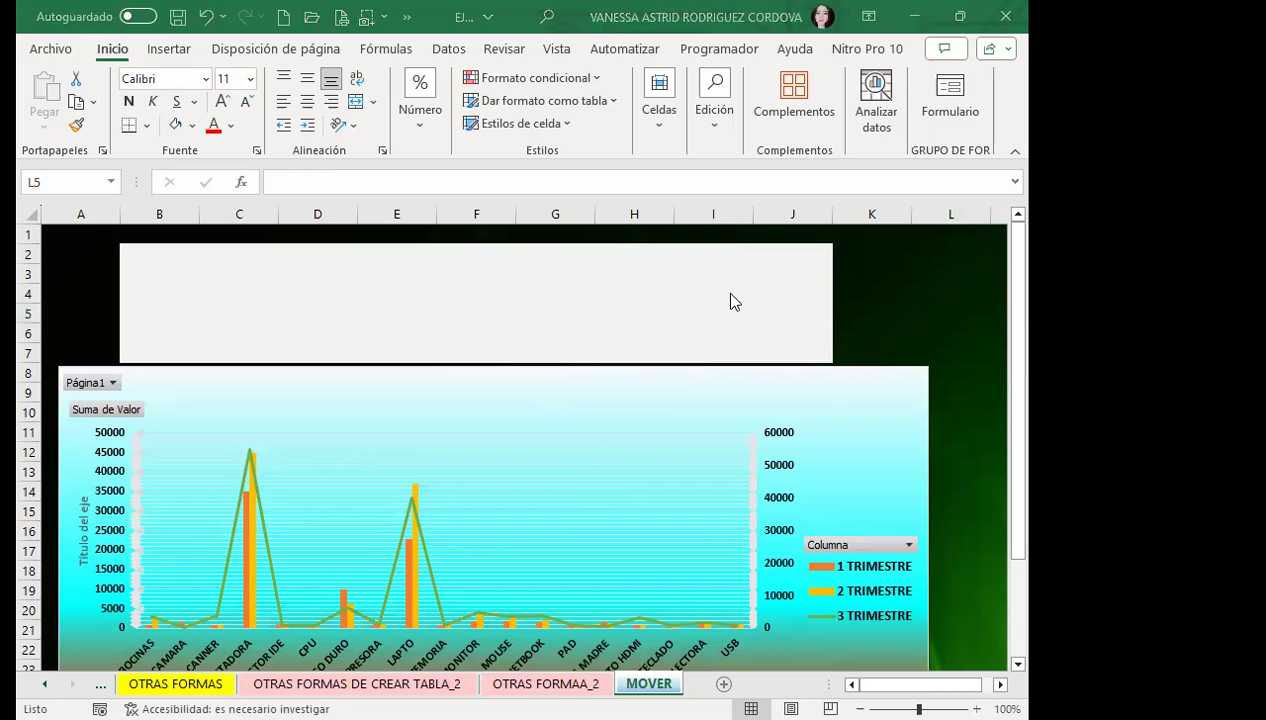
Leave the chart area and move left through the sheet tabs to OTRAS FORMAS.
{"action": "left_click", "coordinate": [612, 300]}
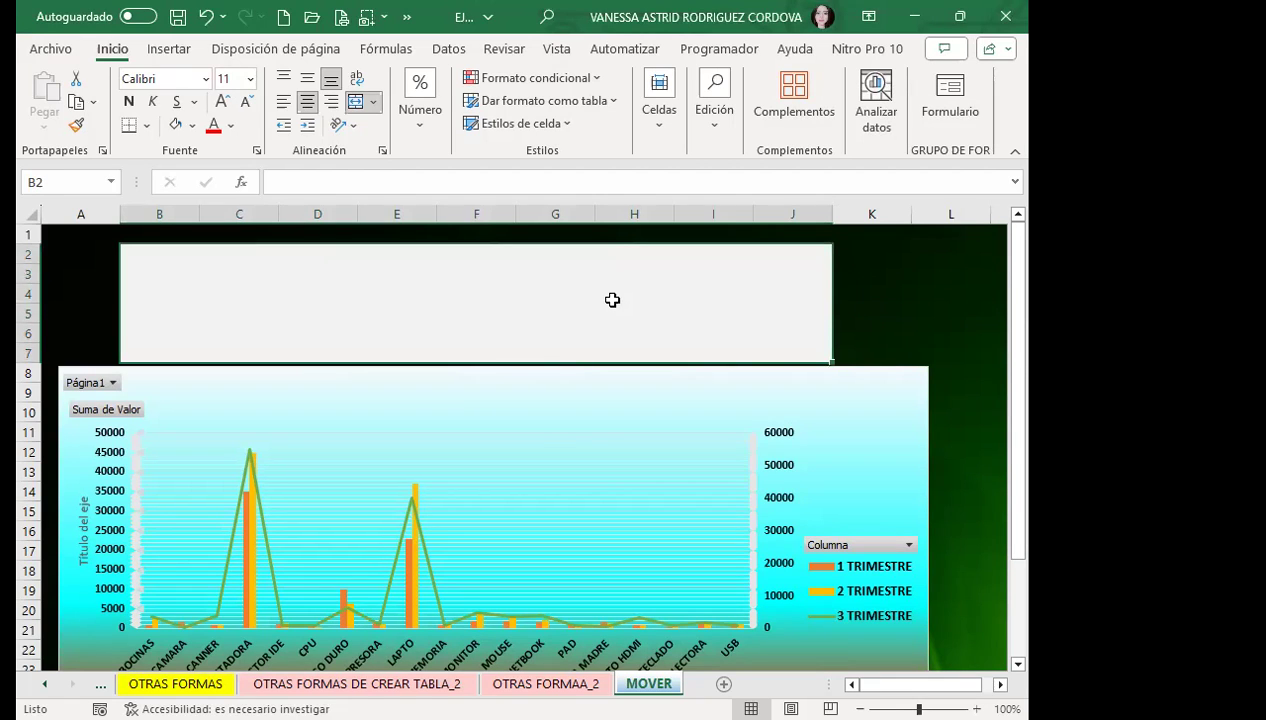
{"action": "scroll", "coordinate": [548, 288], "scroll_direction": "down", "scroll_amount": 3}
{"action": "scroll", "coordinate": [593, 398], "scroll_direction": "down", "scroll_amount": 3}
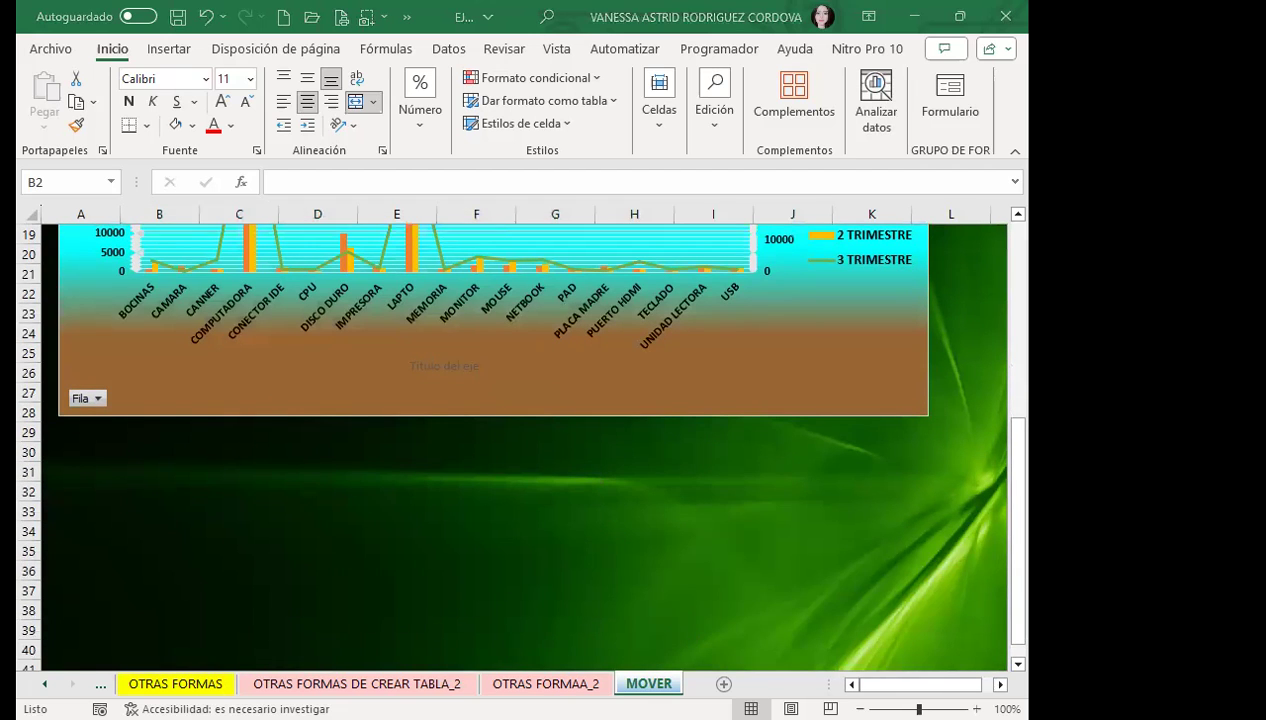
{"action": "key", "text": "ctrl+Page_Up"}
{"action": "key", "text": "ctrl+Page_Up"}
{"action": "key", "text": "ctrl+Page_Up"}
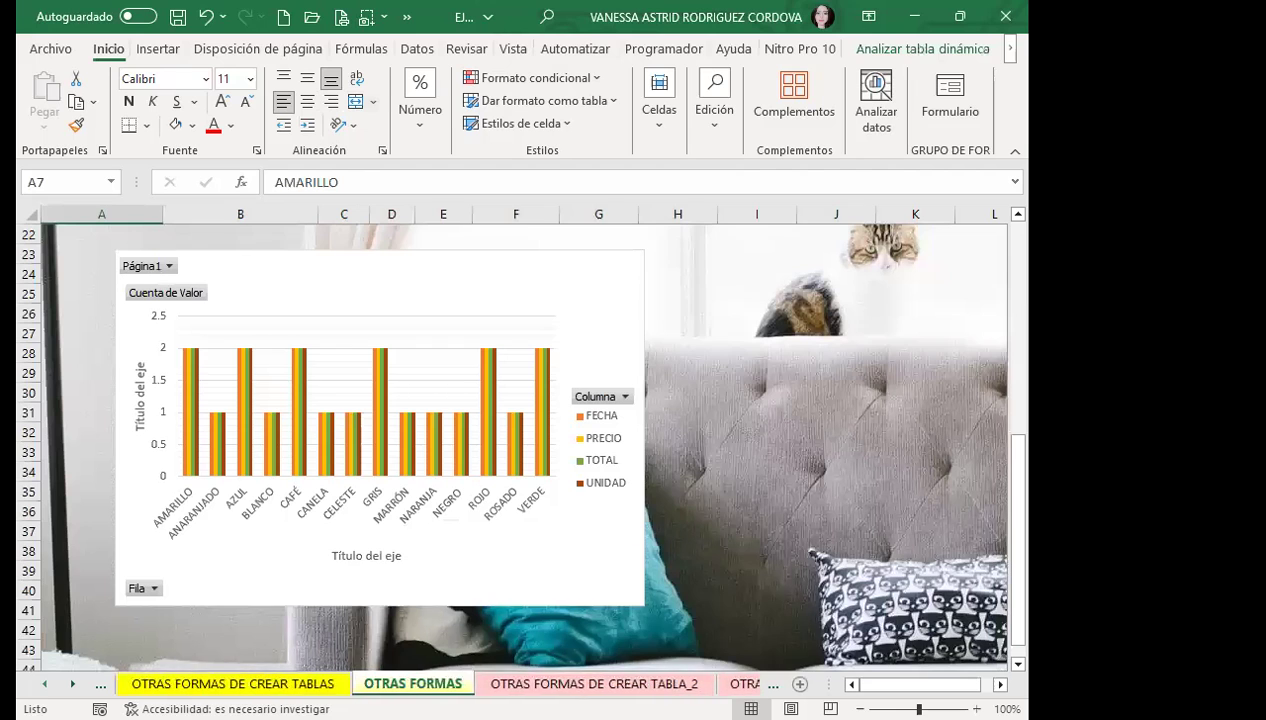
{"action": "scroll", "coordinate": [430, 684], "scroll_direction": "up", "scroll_amount": 1}
{"action": "scroll", "coordinate": [430, 684], "scroll_direction": "up", "scroll_amount": 1}
{"action": "scroll", "coordinate": [430, 684], "scroll_direction": "up", "scroll_amount": 1}
{"action": "scroll", "coordinate": [430, 684], "scroll_direction": "up", "scroll_amount": 1}
Browse the TABLA DINAMICA 1 and EJEMPLO 2 sheets, then return to TABLA DINAMICAS 2 EJEM.
{"action": "left_click", "coordinate": [430, 684]}
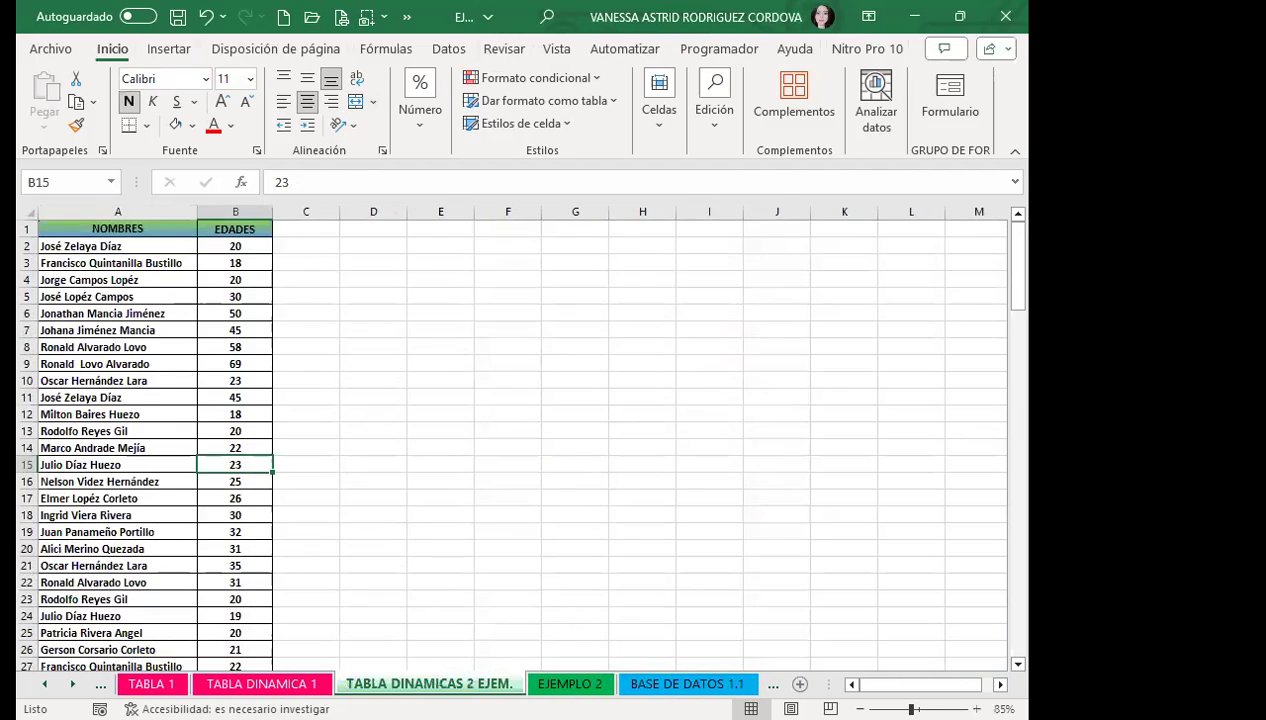
{"action": "left_click", "coordinate": [285, 685]}
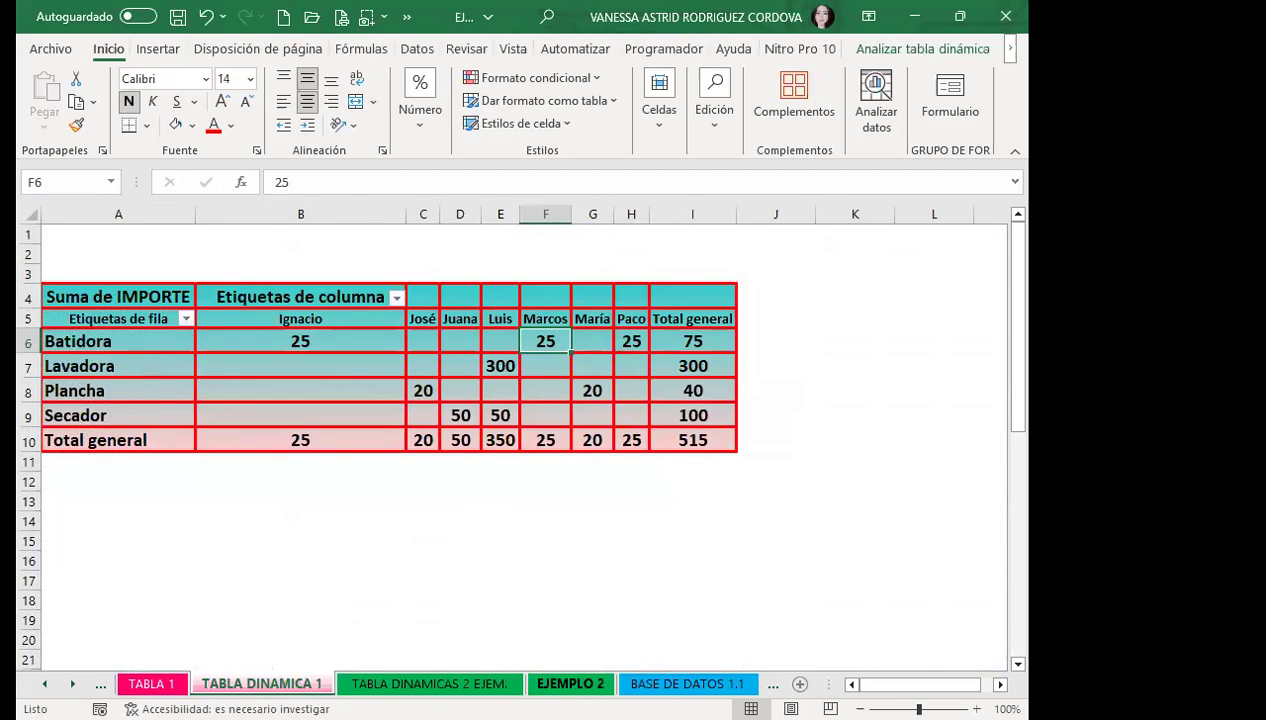
{"action": "left_click", "coordinate": [565, 684]}
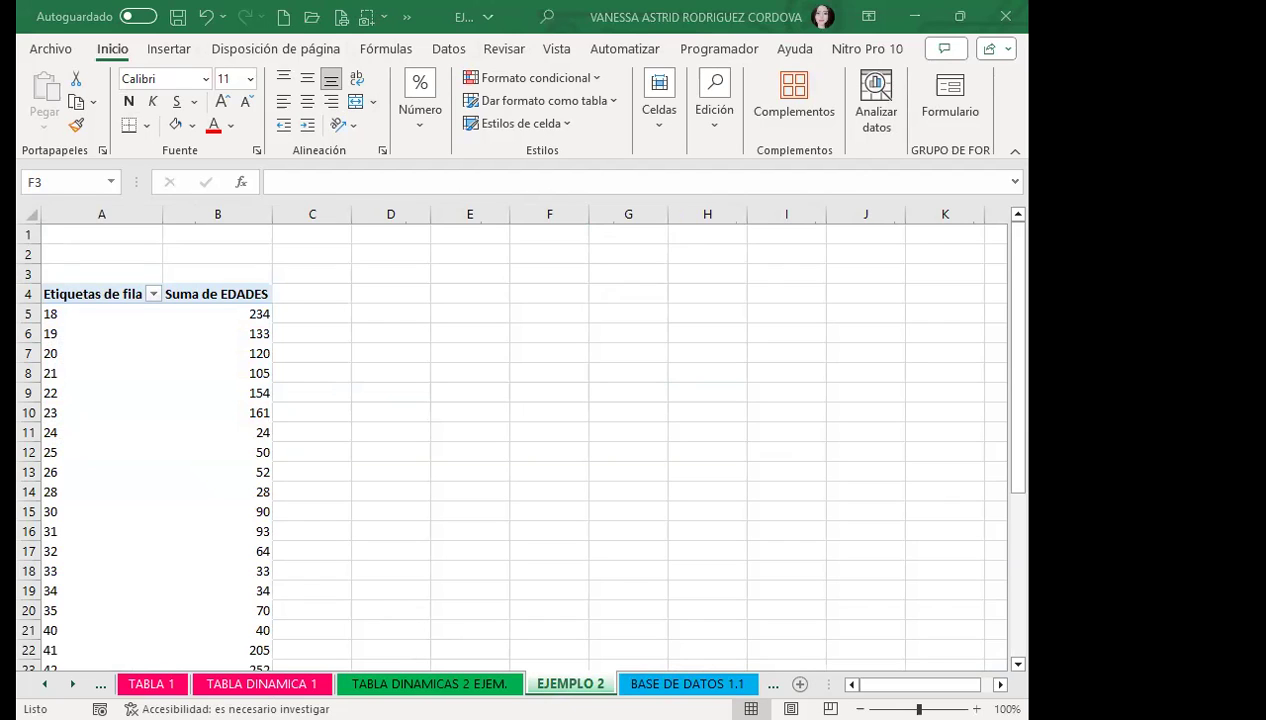
{"action": "left_click", "coordinate": [930, 10]}
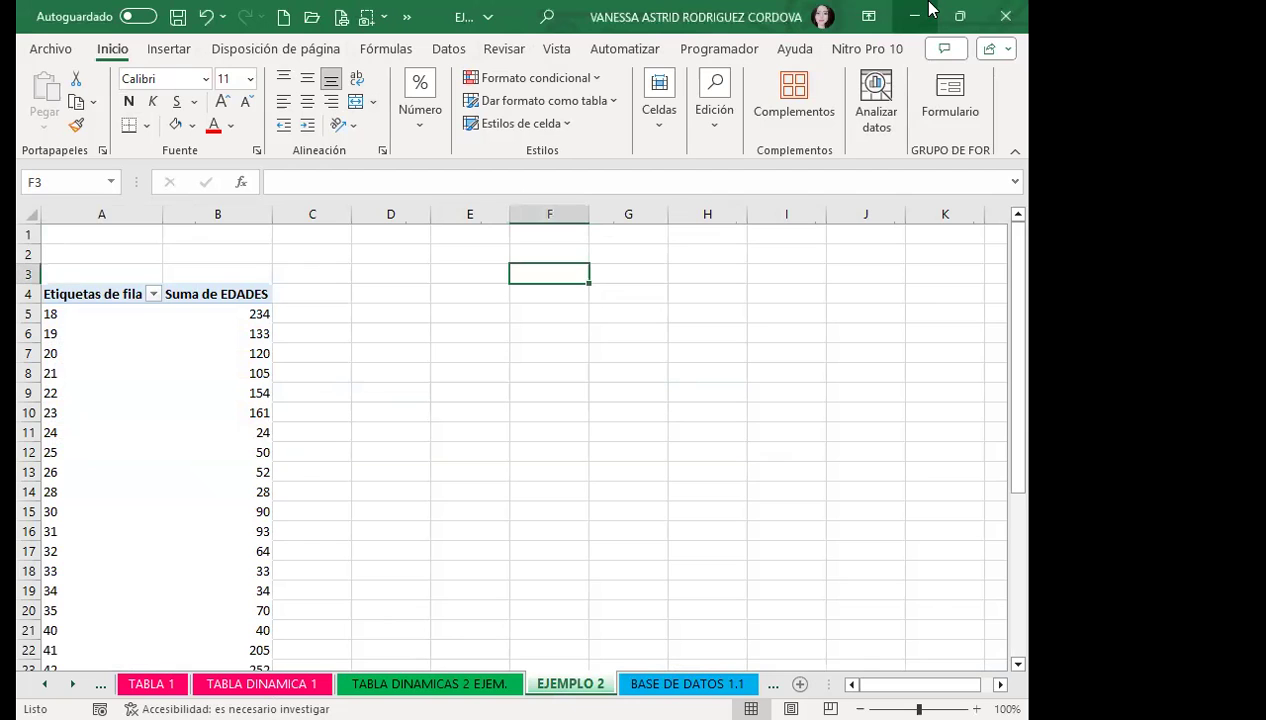
{"action": "left_click", "coordinate": [493, 684]}
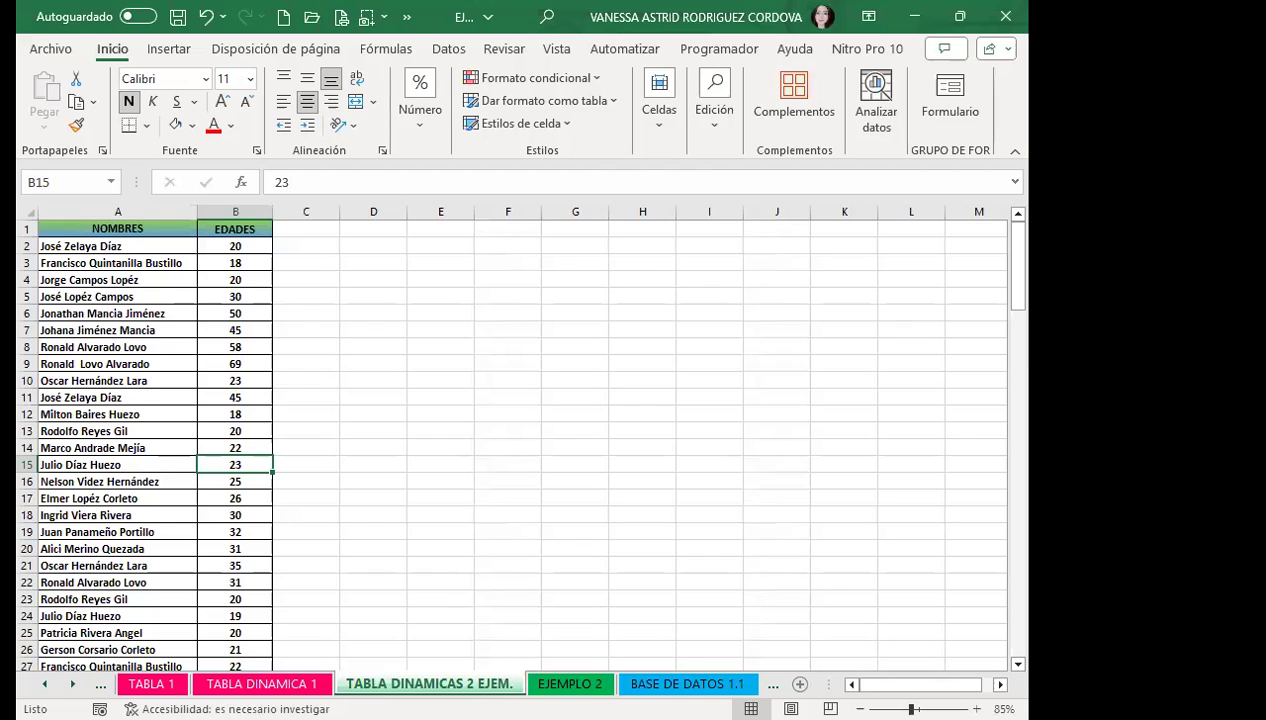
Review the NOMBRES and EDADES list, then switch to the EJEMPLO 2 pivot sheet.
{"action": "left_click", "coordinate": [551, 358]}
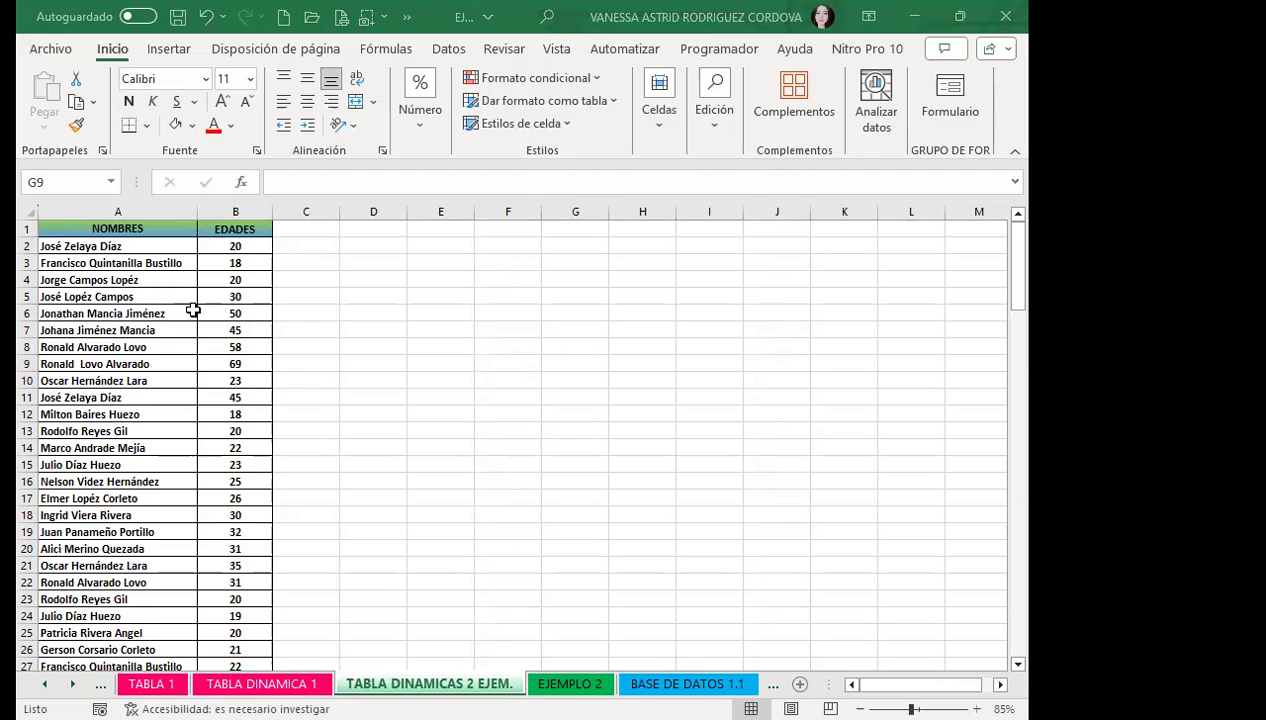
{"action": "left_click", "coordinate": [150, 312]}
{"action": "left_click", "coordinate": [236, 295]}
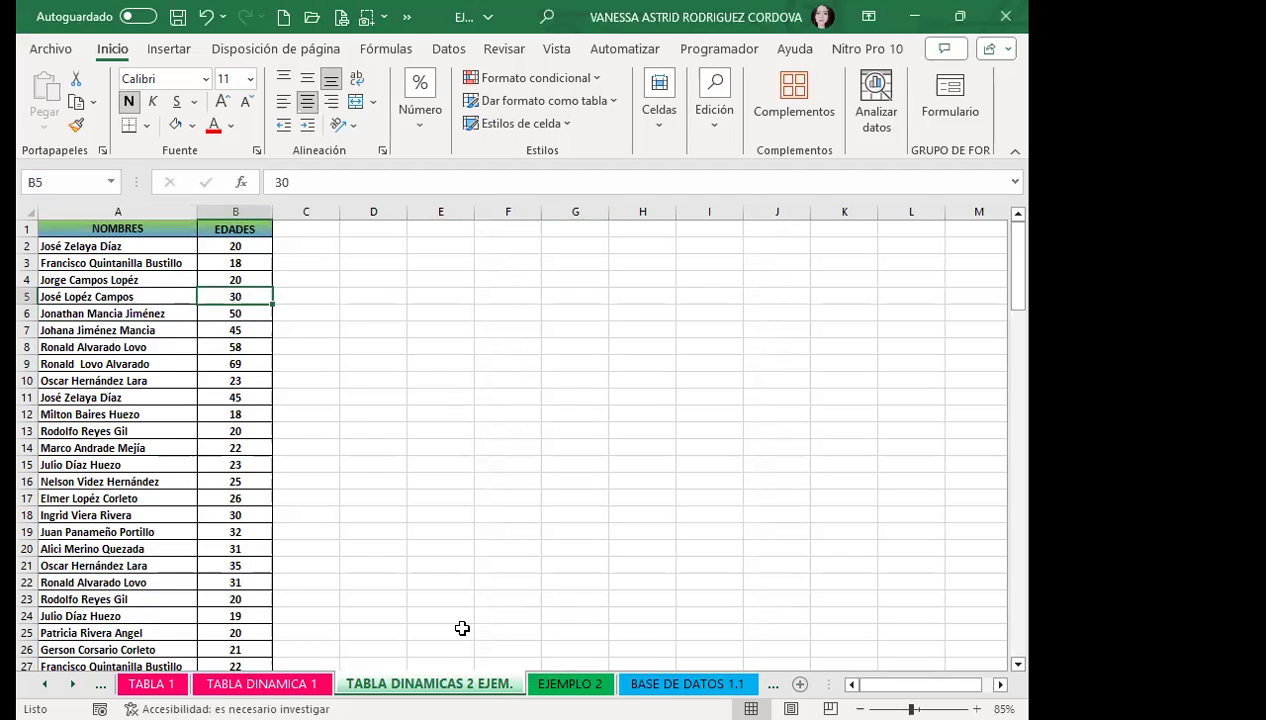
{"action": "key", "text": "ctrl+Page_Down"}
{"action": "scroll", "coordinate": [165, 375], "scroll_direction": "down", "scroll_amount": 5}
{"action": "scroll", "coordinate": [177, 371], "scroll_direction": "up", "scroll_amount": 7}
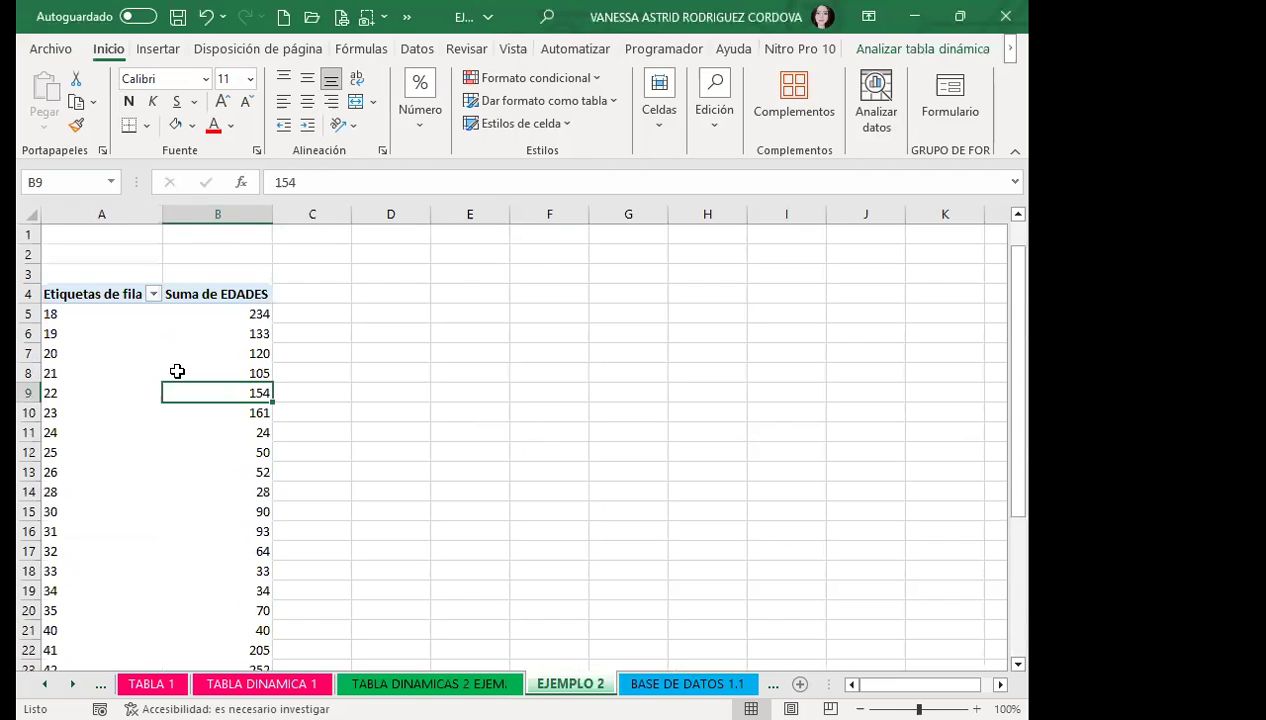
Show the pivot table field list from Analizar tabla dinámica, then close it.
{"action": "left_click", "coordinate": [936, 52]}
{"action": "left_click", "coordinate": [893, 105]}
{"action": "left_click", "coordinate": [872, 198]}
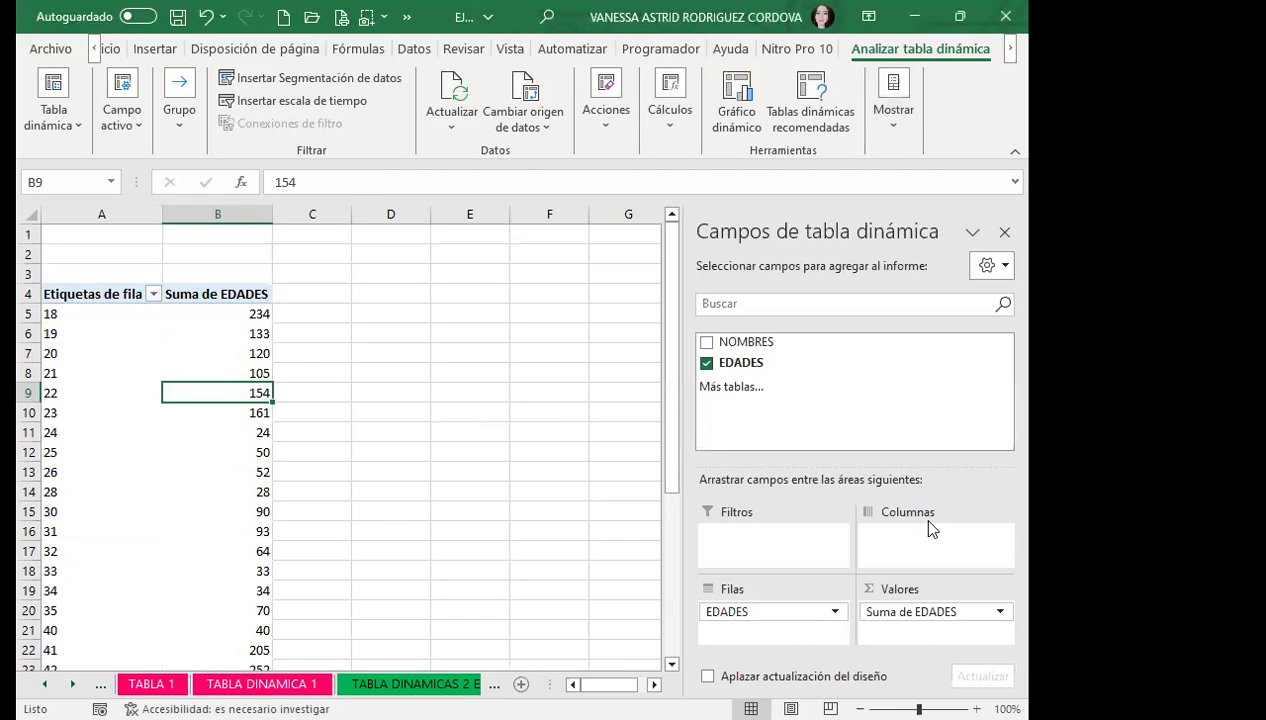
{"action": "left_click", "coordinate": [764, 588]}
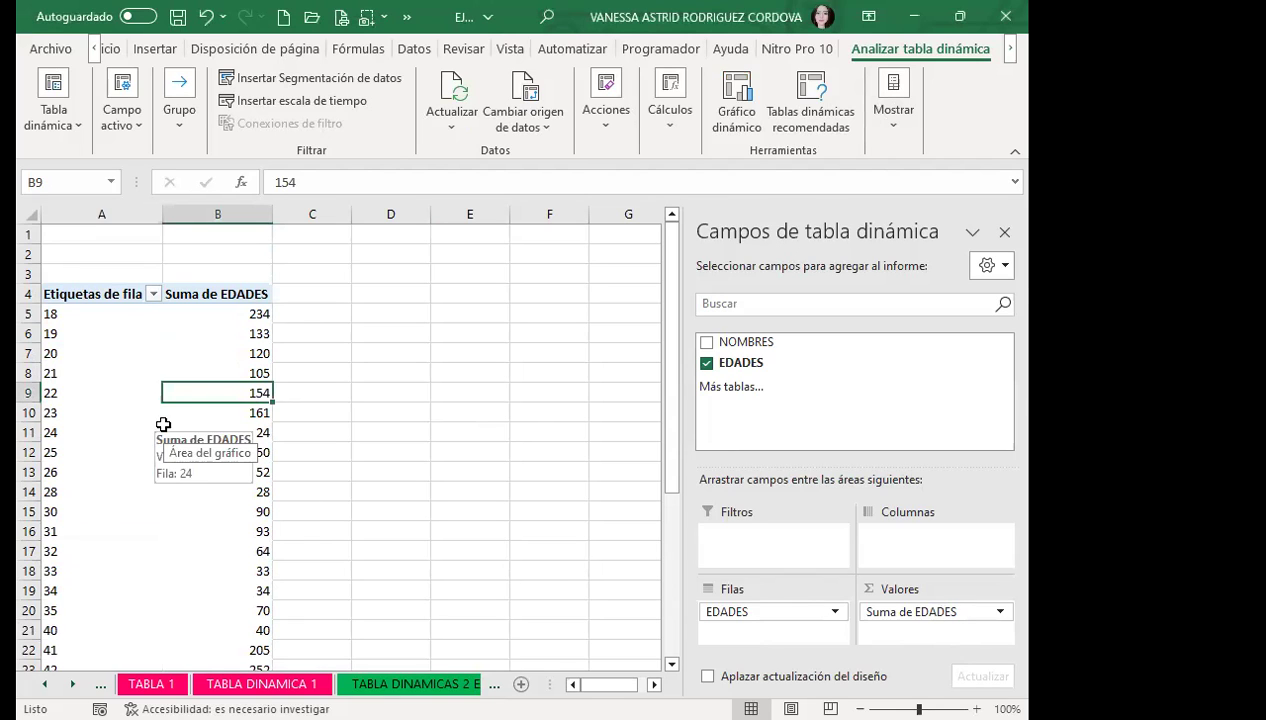
{"action": "left_click", "coordinate": [1004, 232]}
Select the age label 18 in A5 and open the Grupo dropdown.
{"action": "left_click", "coordinate": [197, 328]}
{"action": "left_click", "coordinate": [230, 311]}
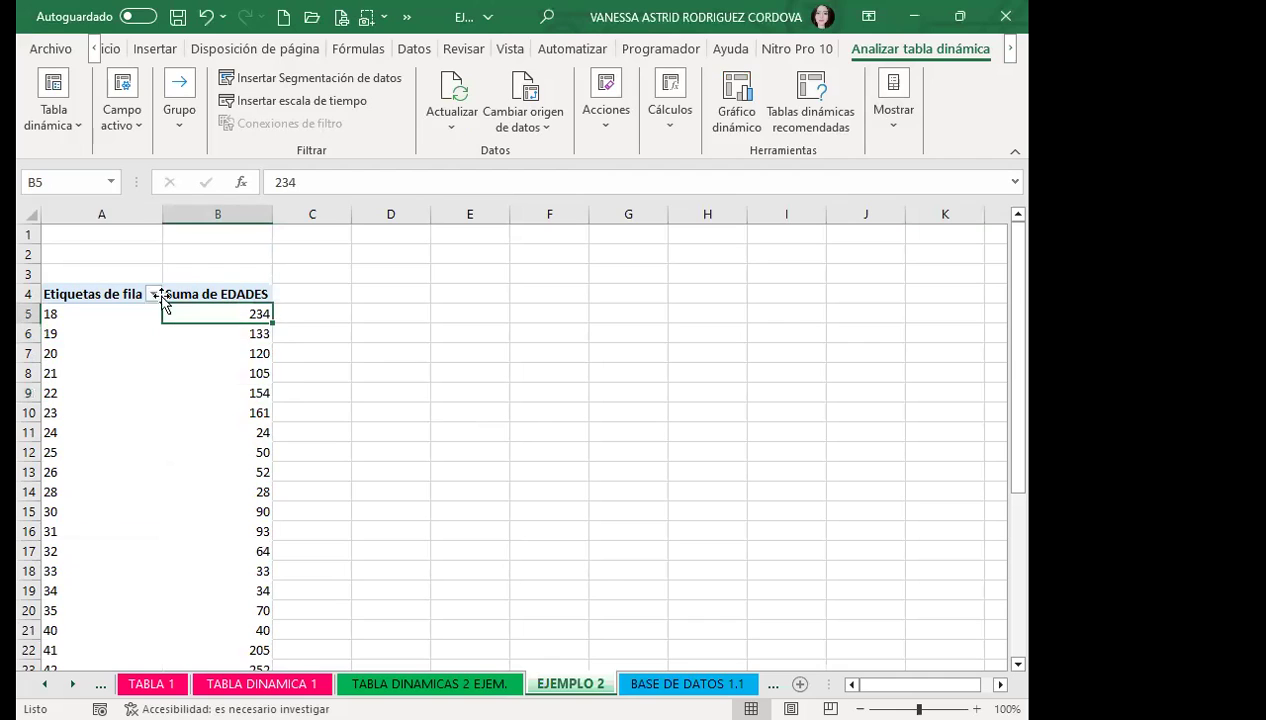
{"action": "left_click", "coordinate": [172, 127]}
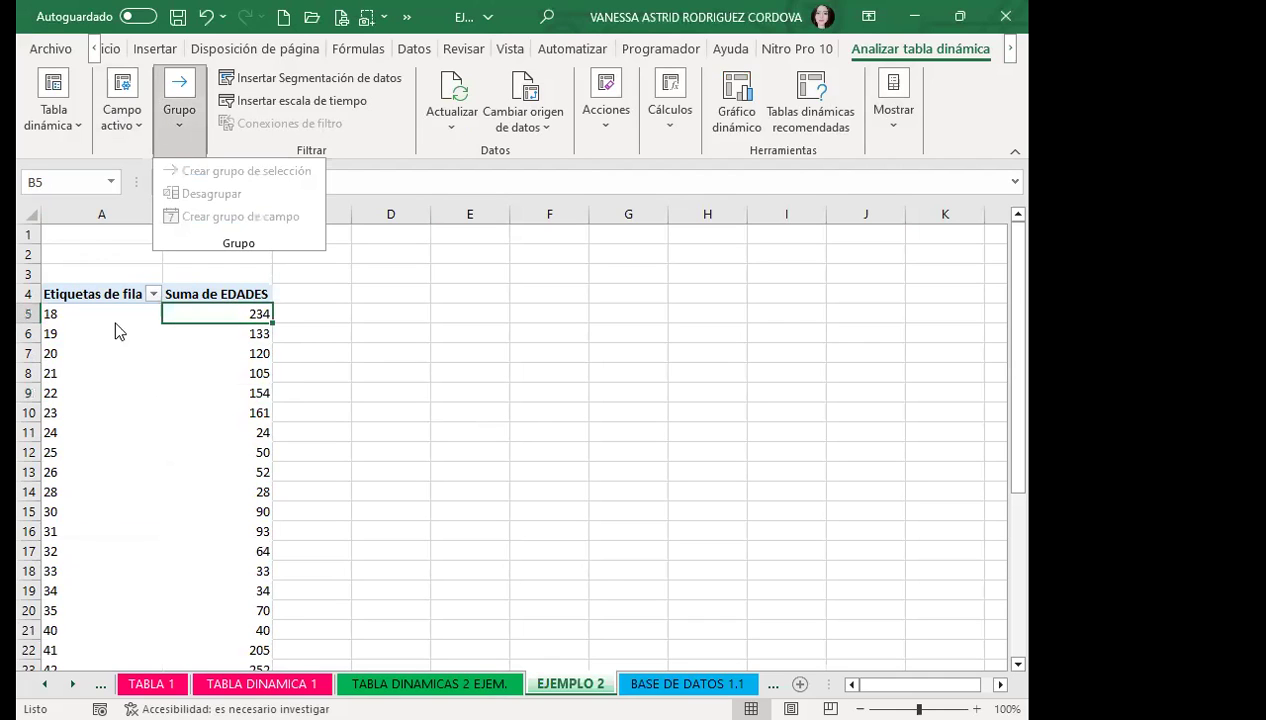
{"action": "left_click", "coordinate": [75, 314]}
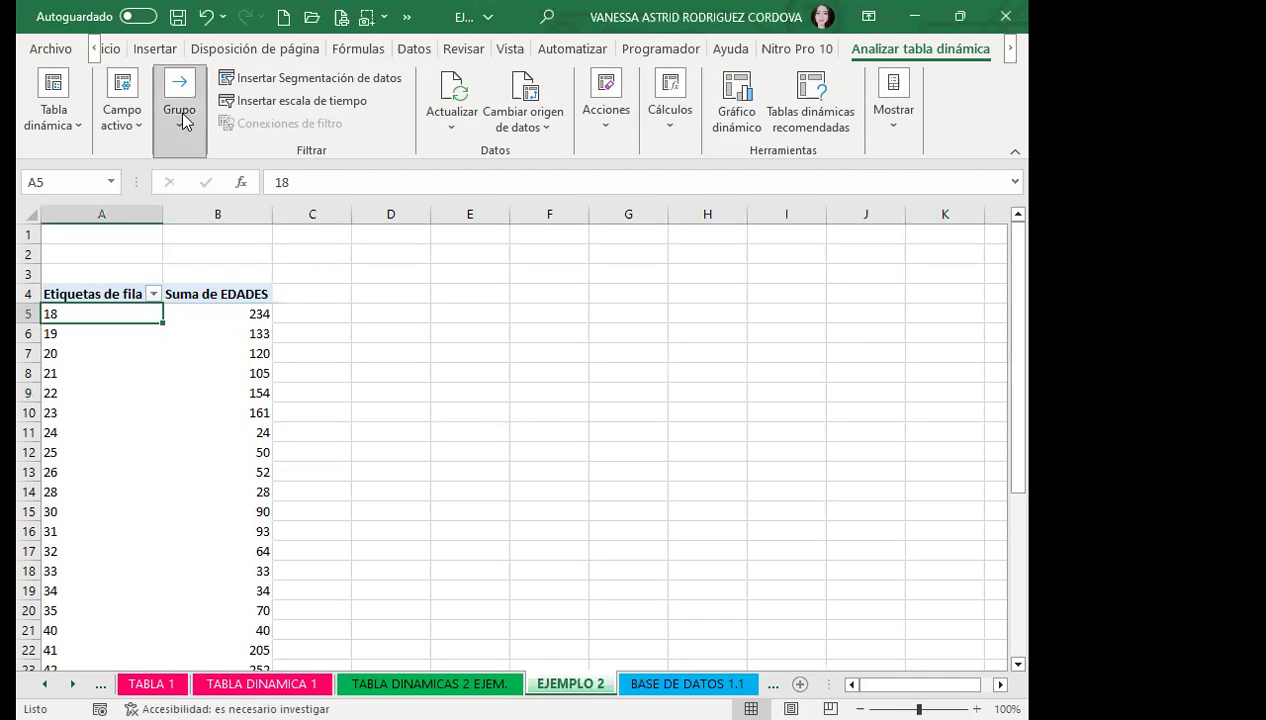
{"action": "left_click", "coordinate": [188, 115]}
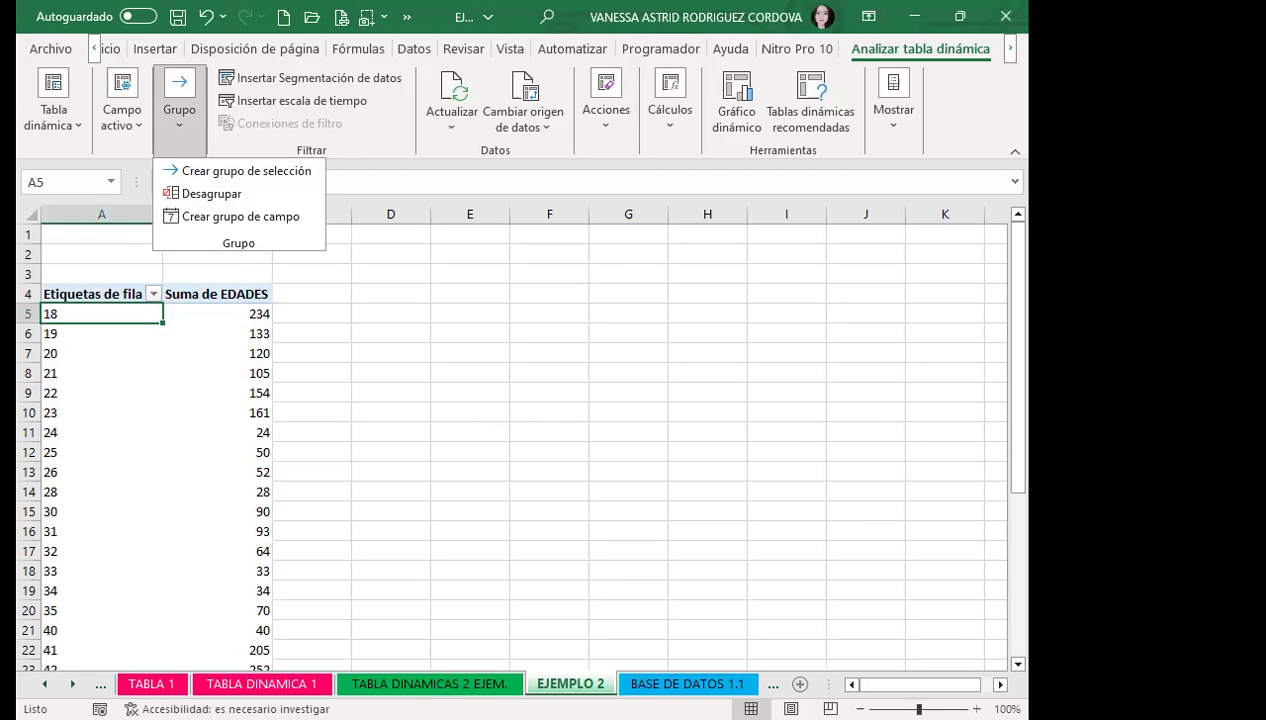
{"action": "left_click", "coordinate": [429, 683]}
{"action": "scroll", "coordinate": [85, 328], "scroll_direction": "down", "scroll_amount": 2}
{"action": "scroll", "coordinate": [100, 399], "scroll_direction": "down", "scroll_amount": 8}
{"action": "scroll", "coordinate": [100, 440], "scroll_direction": "down", "scroll_amount": 4}
{"action": "scroll", "coordinate": [93, 445], "scroll_direction": "down", "scroll_amount": 10}
{"action": "scroll", "coordinate": [93, 450], "scroll_direction": "down", "scroll_amount": 8}
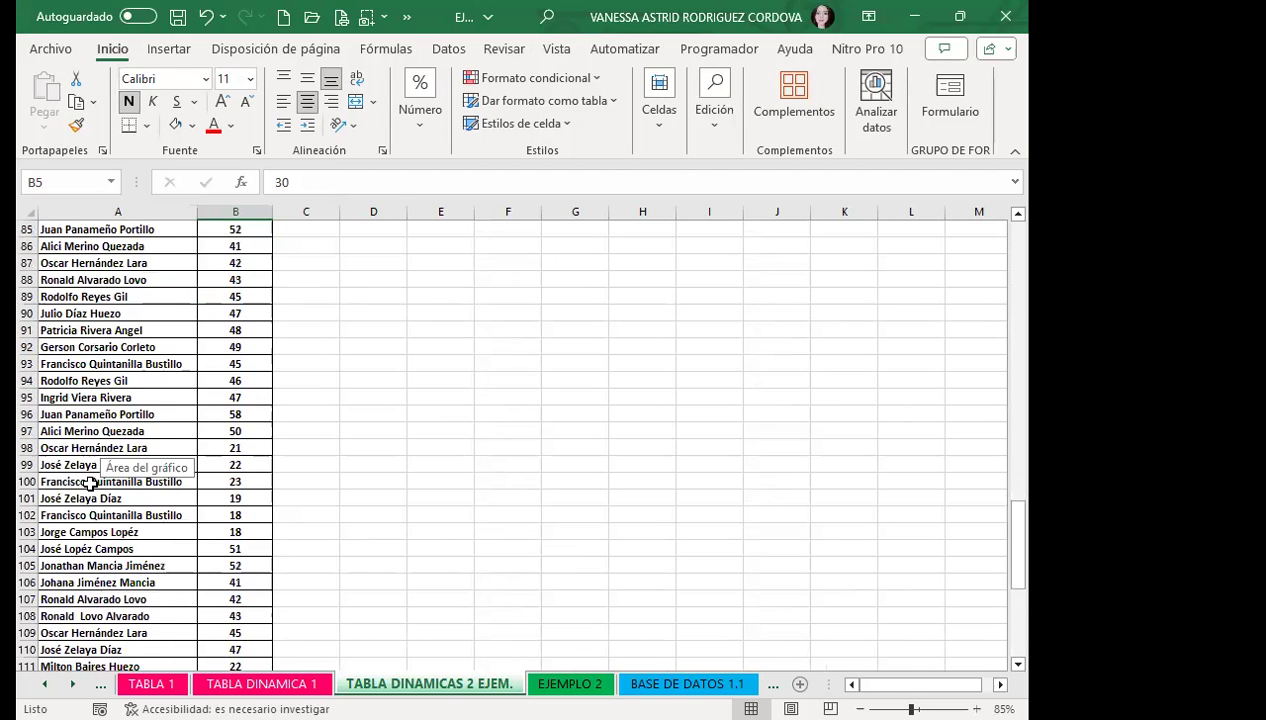
{"action": "scroll", "coordinate": [92, 497], "scroll_direction": "down", "scroll_amount": 5}
{"action": "scroll", "coordinate": [92, 497], "scroll_direction": "down", "scroll_amount": 5}
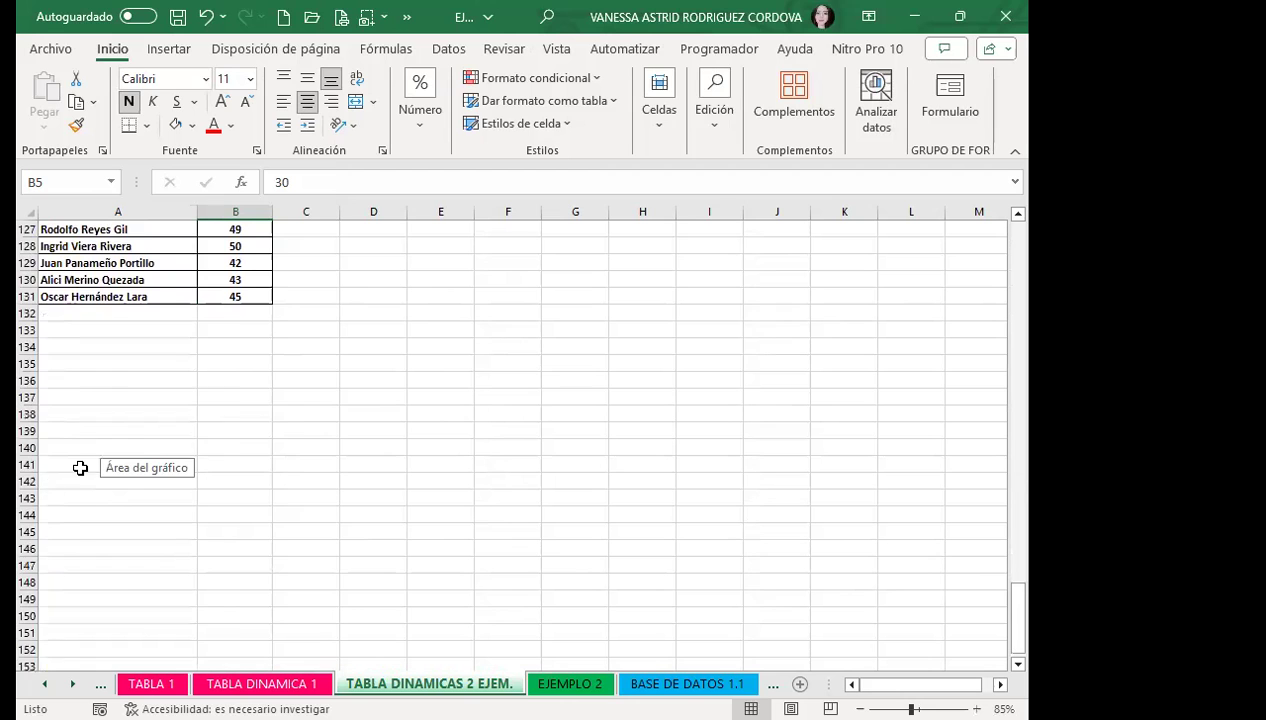
{"action": "scroll", "coordinate": [79, 463], "scroll_direction": "up", "scroll_amount": 9}
{"action": "scroll", "coordinate": [78, 430], "scroll_direction": "up", "scroll_amount": 8}
{"action": "scroll", "coordinate": [77, 387], "scroll_direction": "up", "scroll_amount": 9}
{"action": "scroll", "coordinate": [77, 387], "scroll_direction": "up", "scroll_amount": 7}
{"action": "scroll", "coordinate": [235, 226], "scroll_direction": "up", "scroll_amount": 7}
{"action": "scroll", "coordinate": [243, 311], "scroll_direction": "up", "scroll_amount": 2}
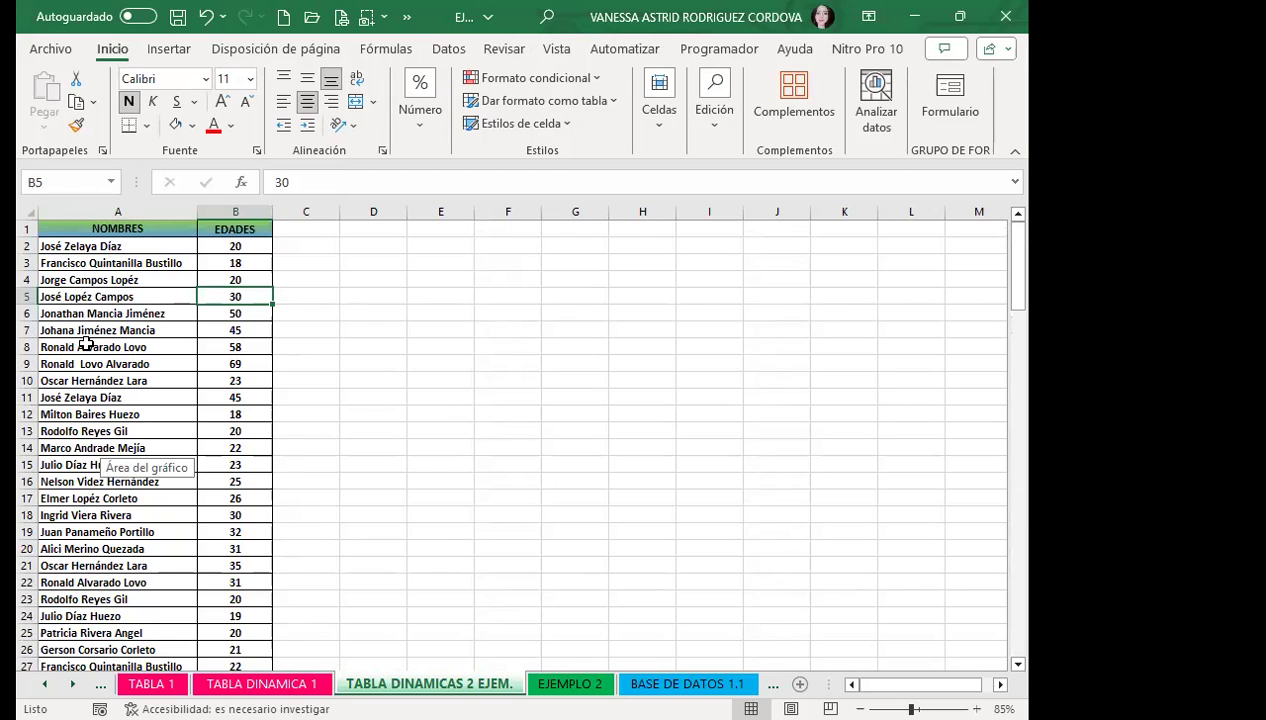
{"action": "left_click", "coordinate": [128, 334]}
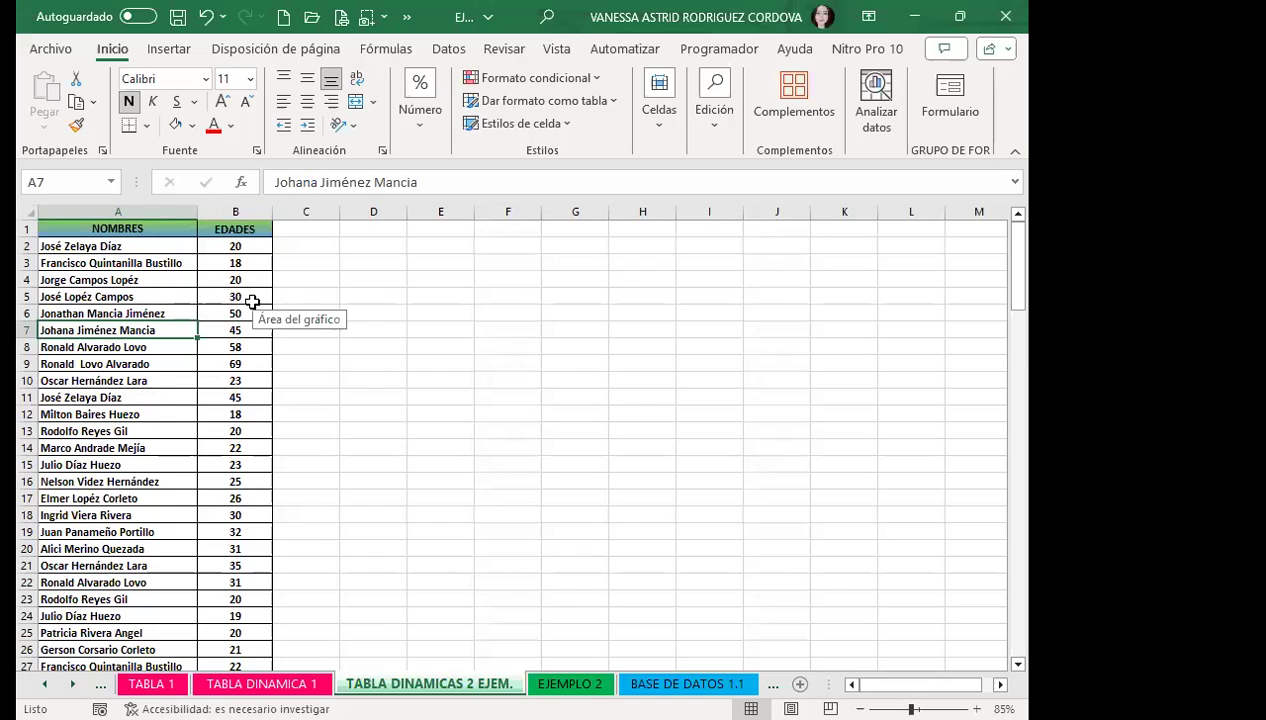
{"action": "left_click", "coordinate": [570, 684]}
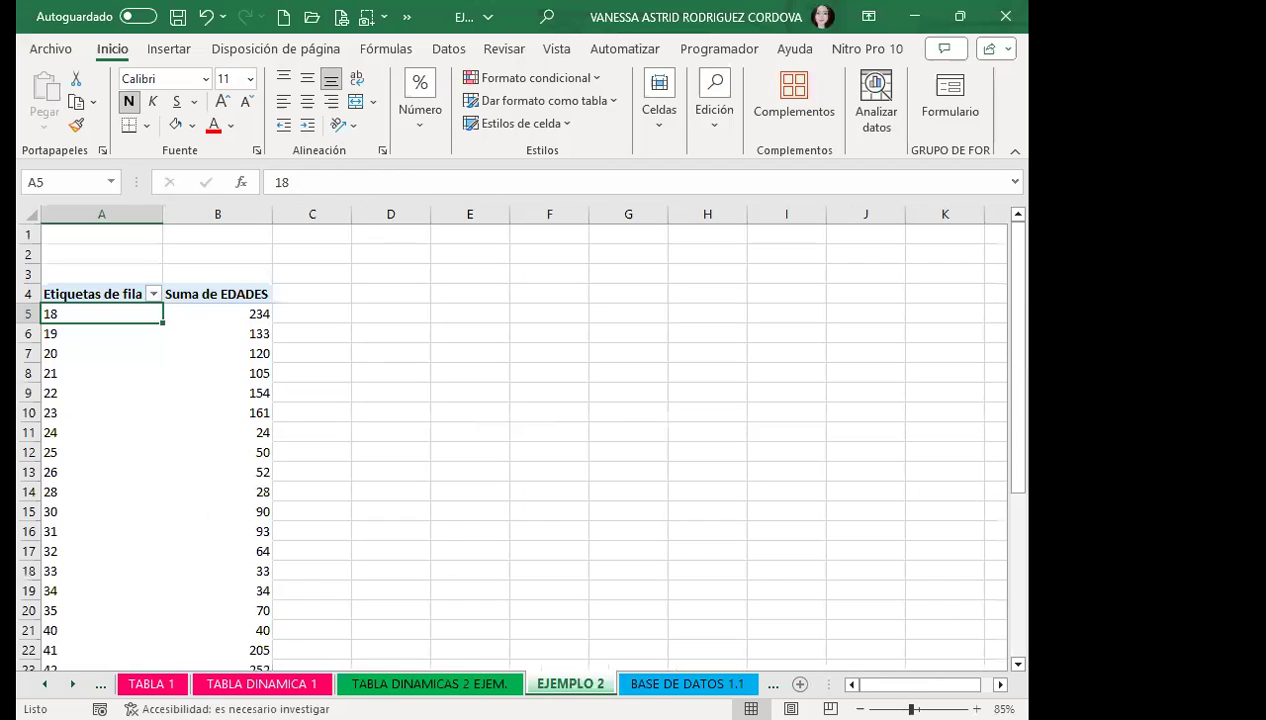
{"action": "left_click", "coordinate": [146, 460]}
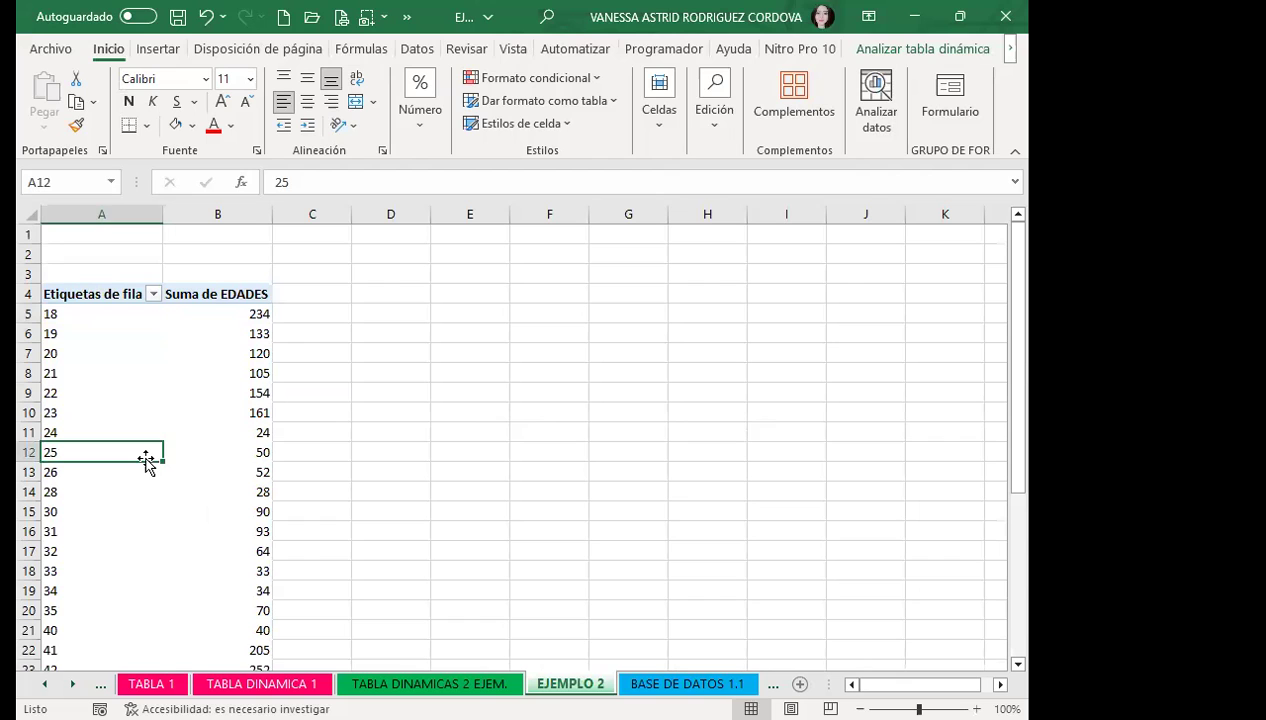
{"action": "scroll", "coordinate": [146, 460], "scroll_direction": "down", "scroll_amount": 10}
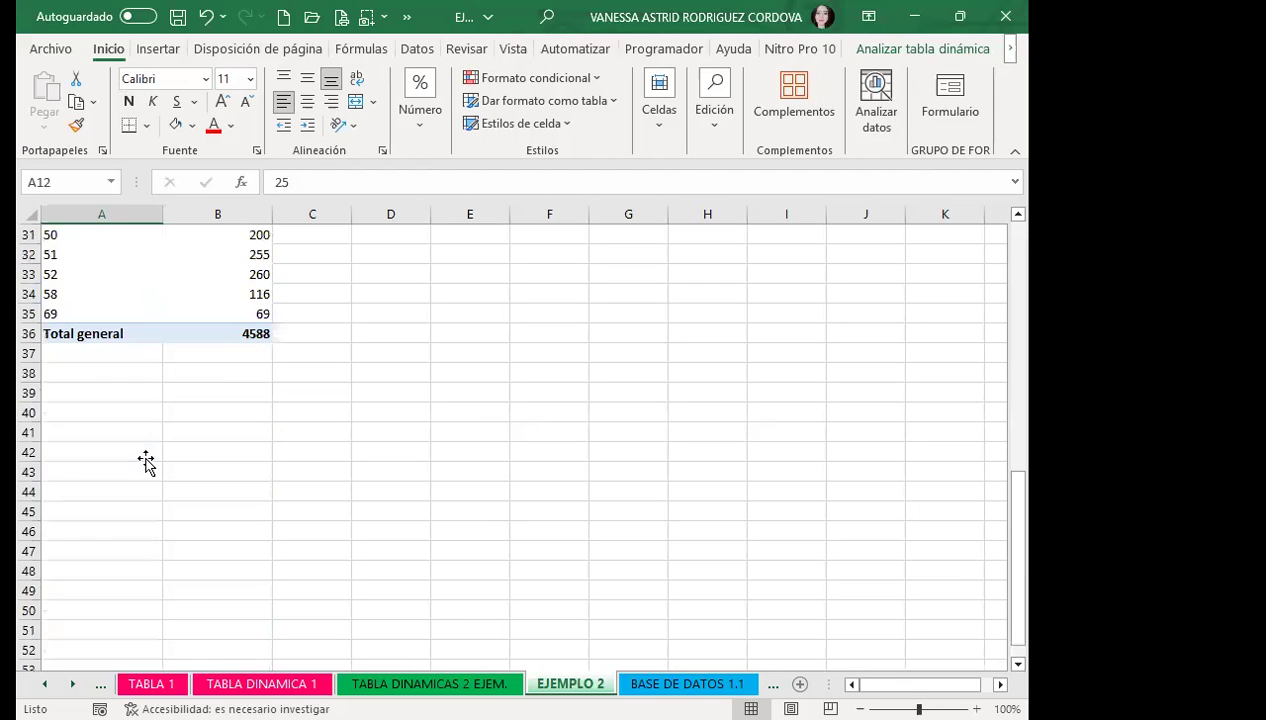
{"action": "scroll", "coordinate": [146, 460], "scroll_direction": "up", "scroll_amount": 5}
{"action": "scroll", "coordinate": [146, 460], "scroll_direction": "up", "scroll_amount": 4}
{"action": "scroll", "coordinate": [143, 440], "scroll_direction": "up", "scroll_amount": 1}
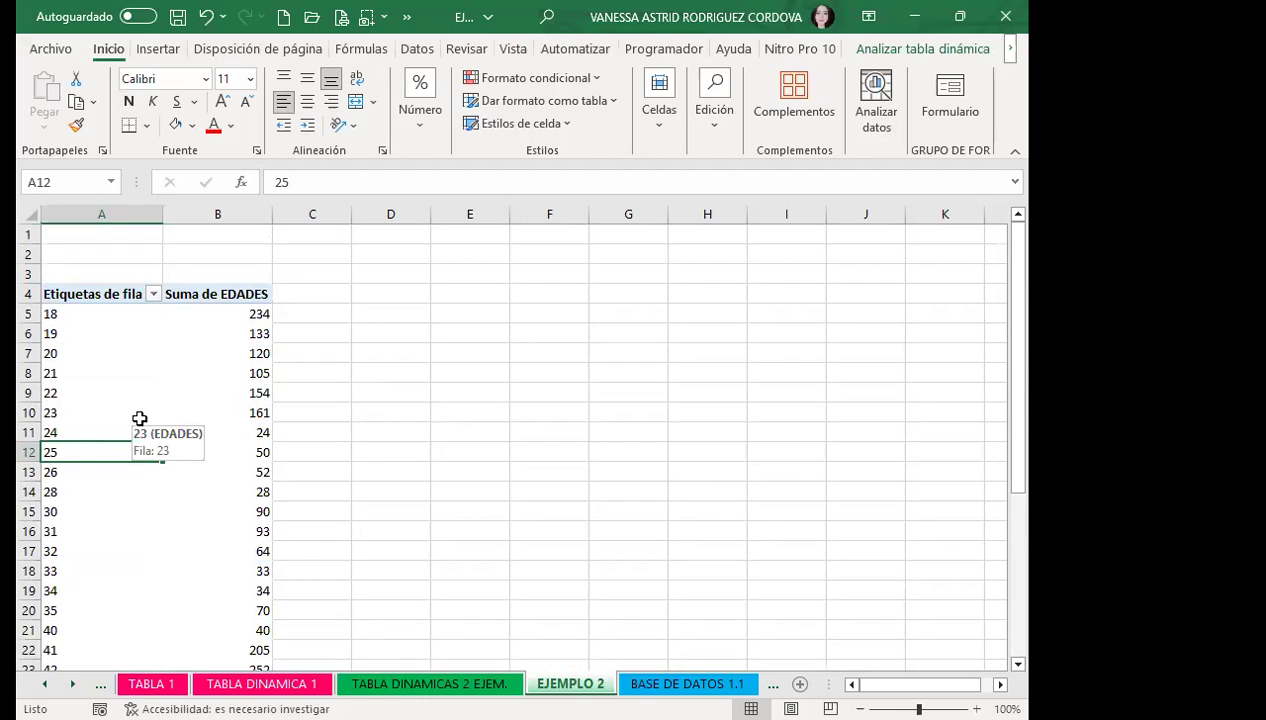
{"action": "left_click", "coordinate": [135, 355]}
{"action": "left_click", "coordinate": [93, 316]}
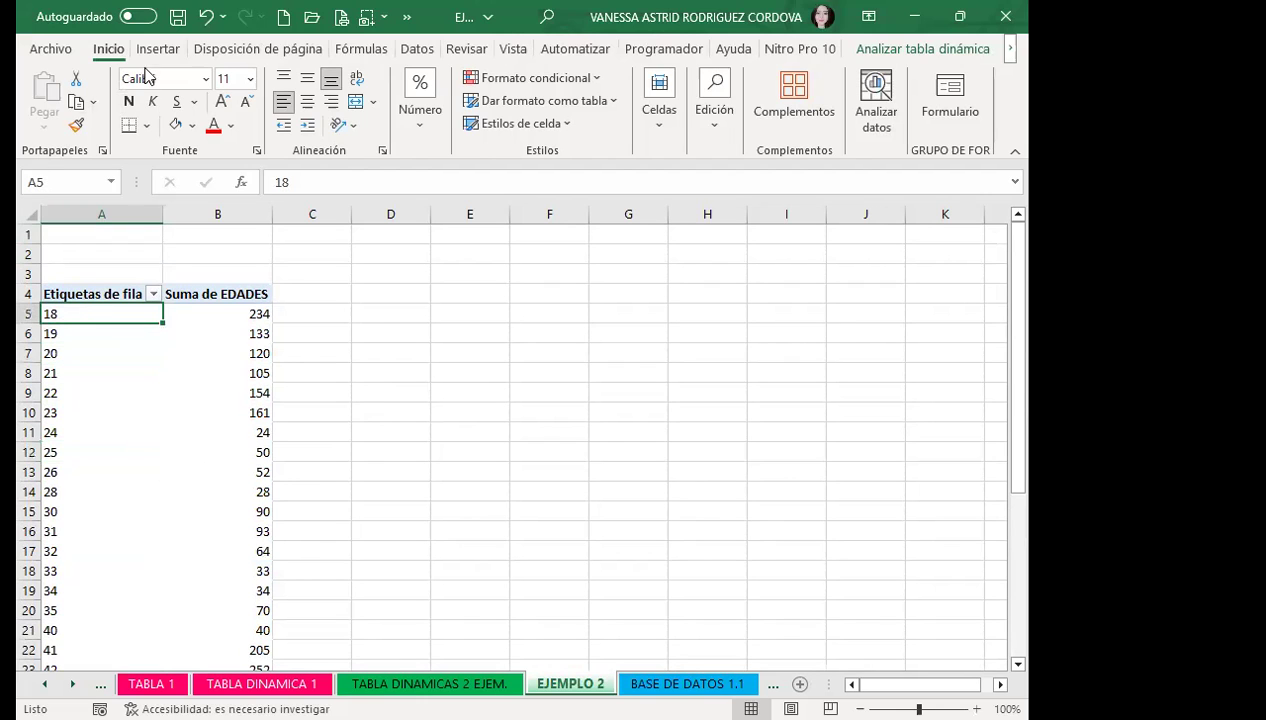
{"action": "left_click", "coordinate": [920, 48]}
{"action": "left_click", "coordinate": [177, 125]}
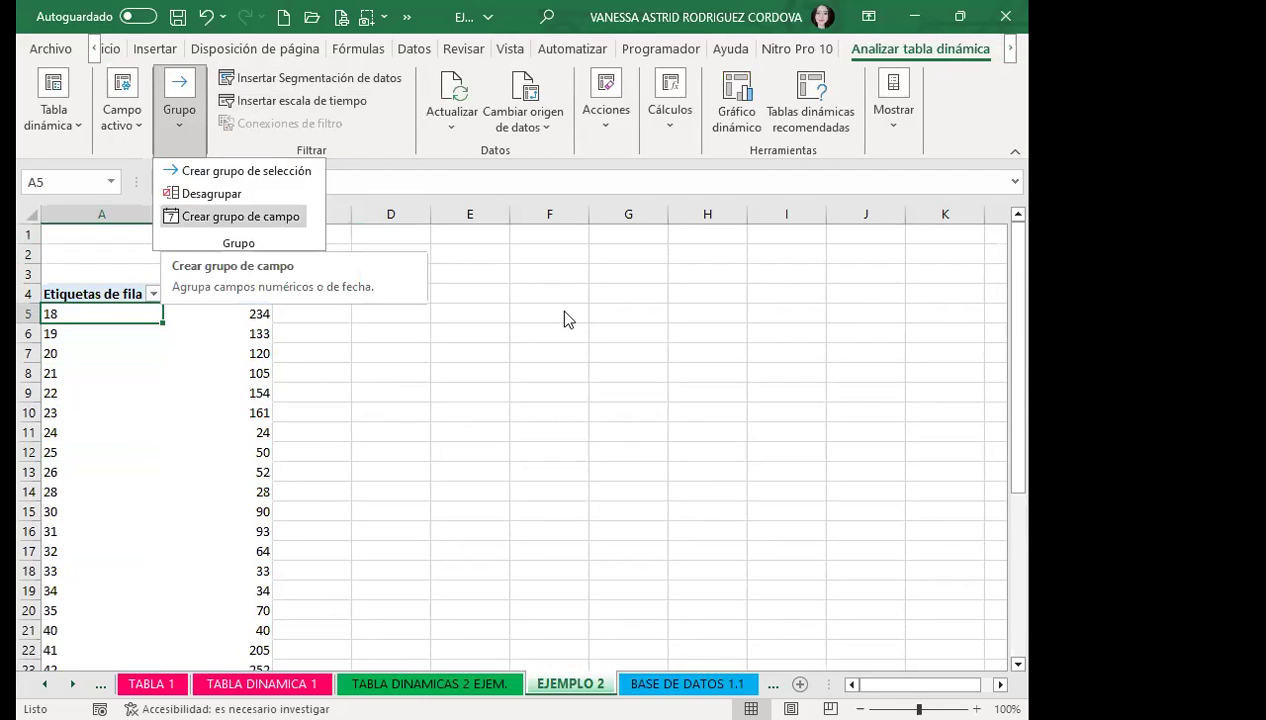
{"action": "key", "text": "Return"}
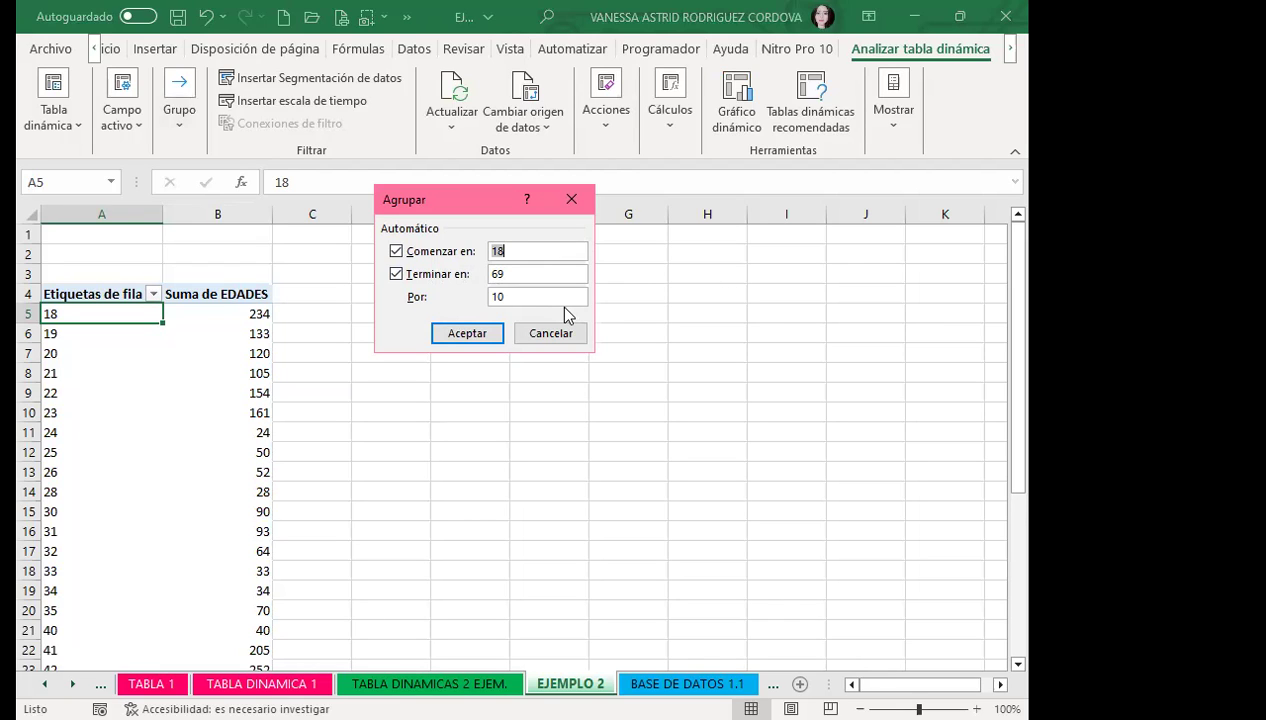
{"action": "left_click_drag", "start_coordinate": [508, 296], "coordinate": [477, 300]}
{"action": "type", "text": "5"}
{"action": "left_click", "coordinate": [476, 333]}
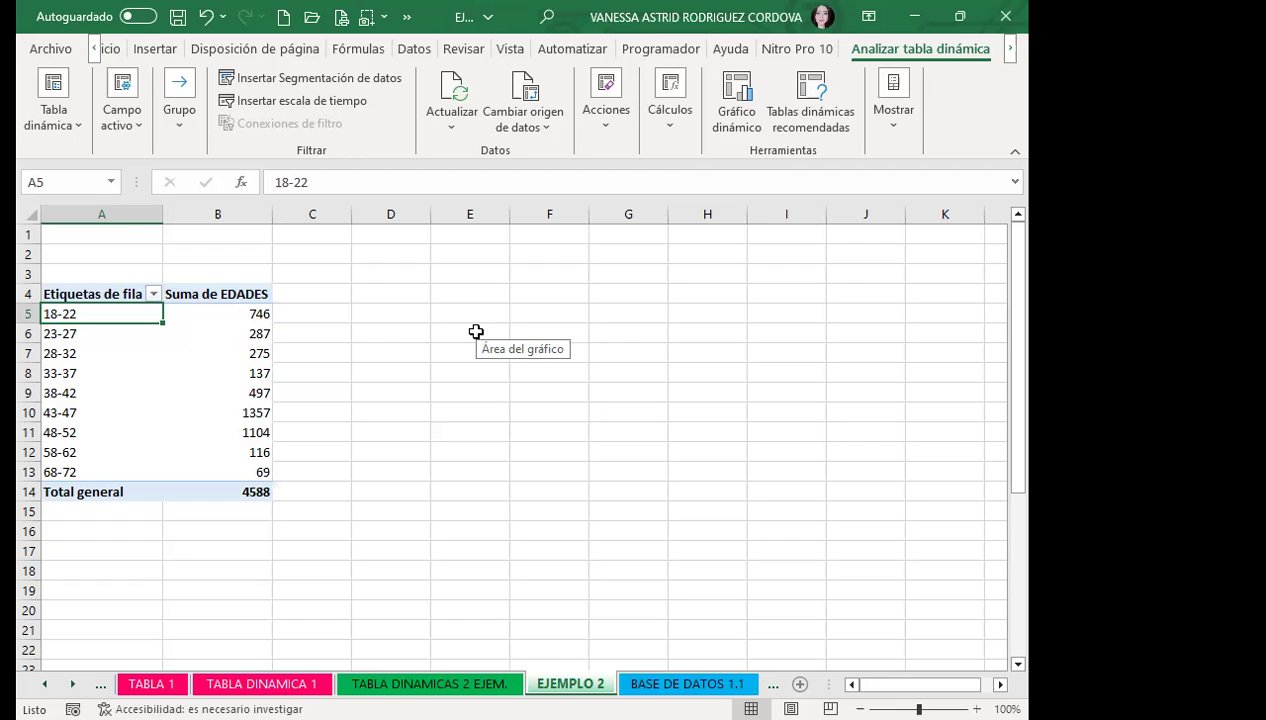
{"action": "left_click", "coordinate": [400, 683]}
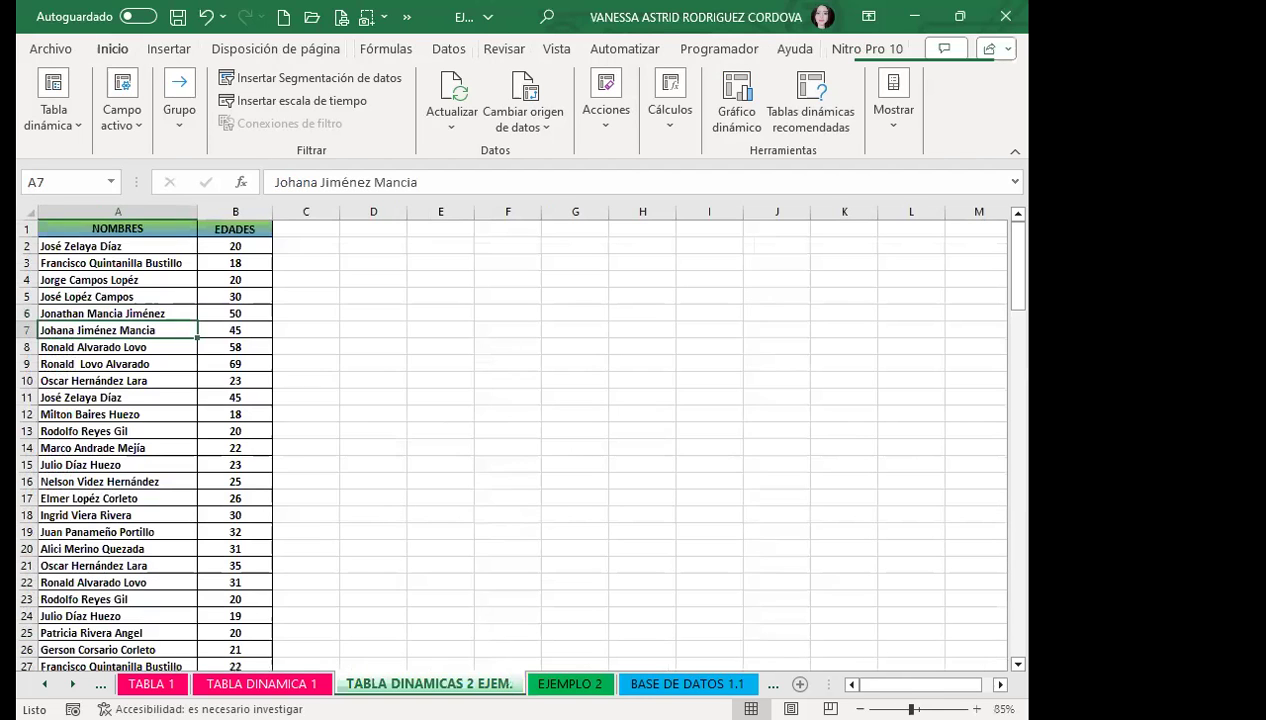
{"action": "left_click", "coordinate": [163, 377]}
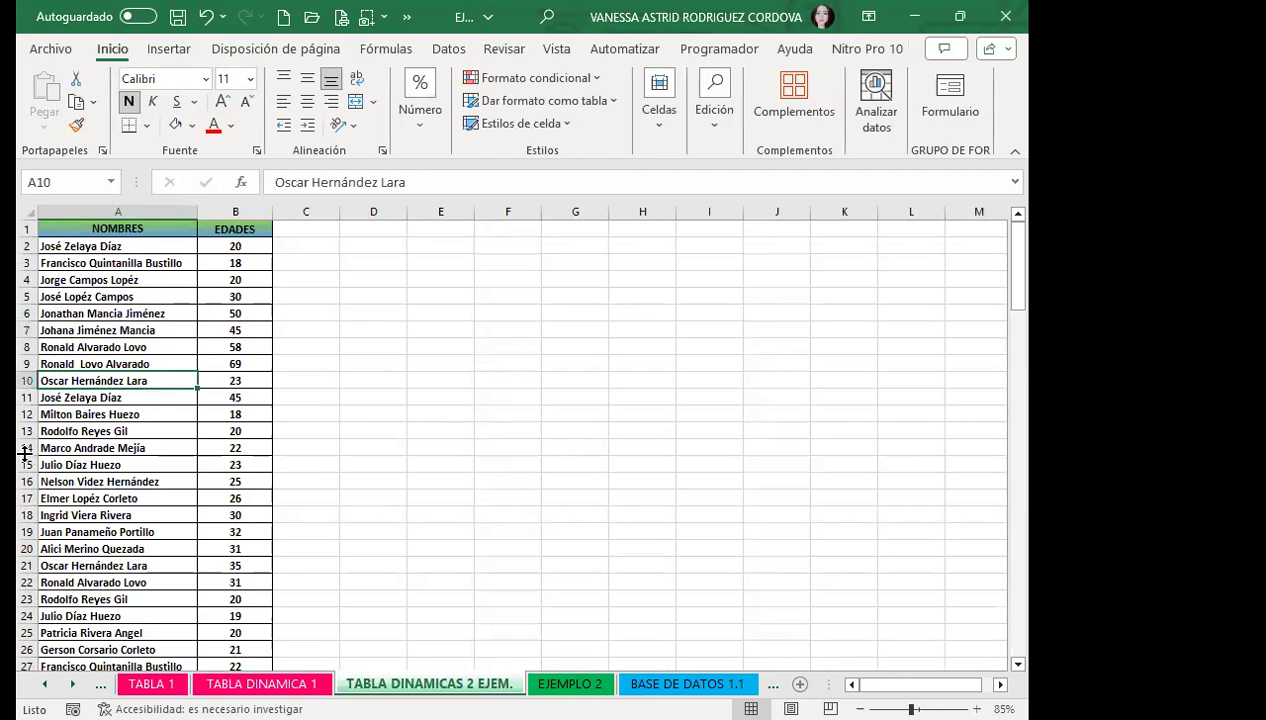
{"action": "left_click", "coordinate": [570, 683]}
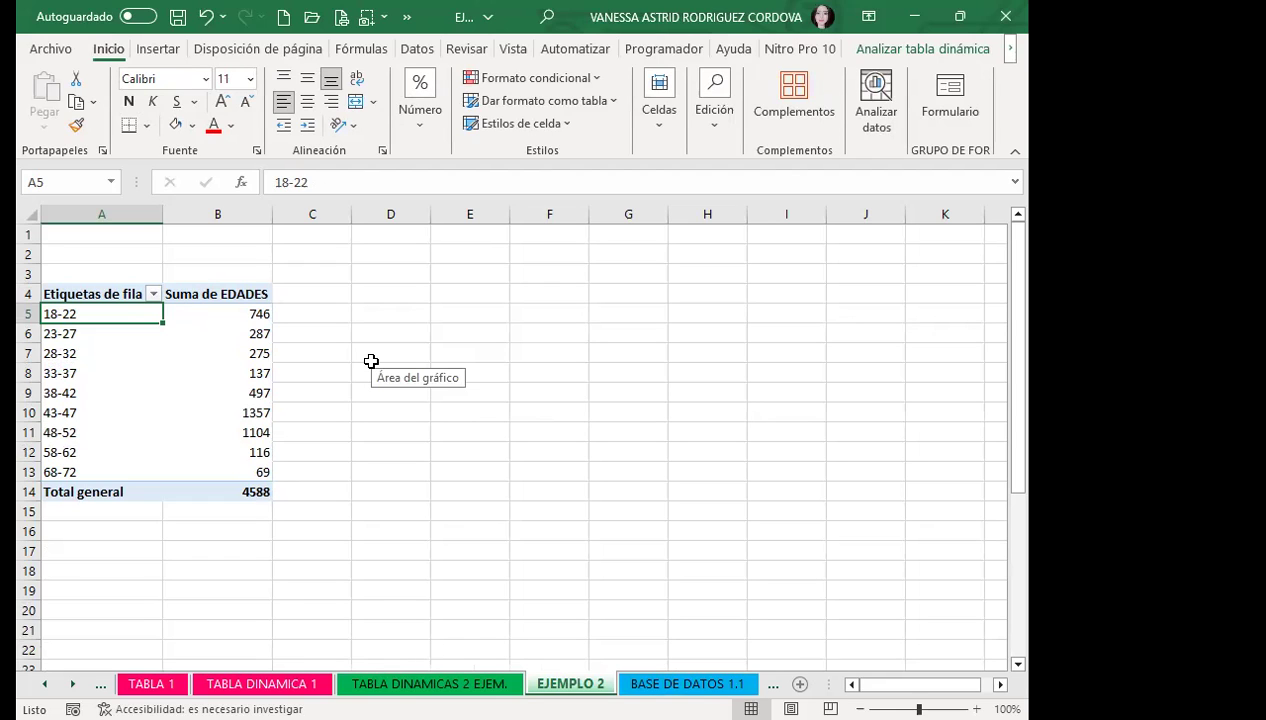
{"action": "left_click", "coordinate": [193, 367]}
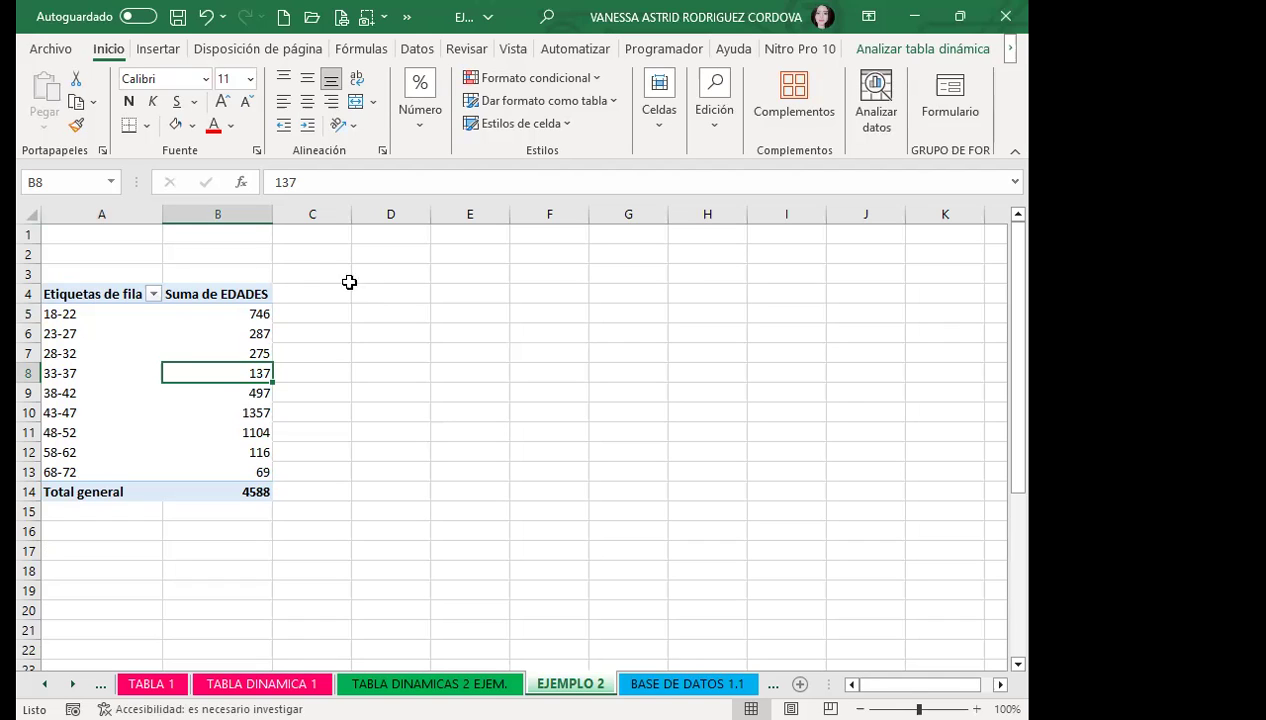
{"action": "left_click", "coordinate": [233, 333]}
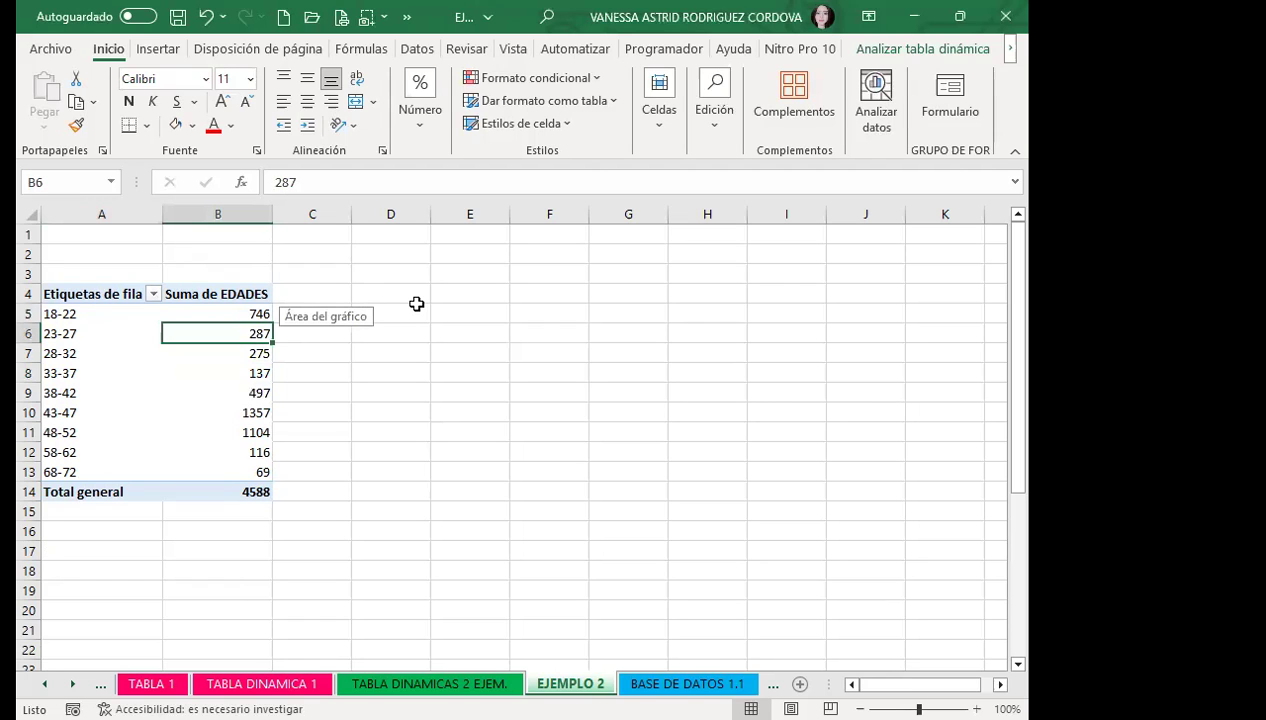
{"action": "left_click", "coordinate": [182, 392]}
{"action": "left_click", "coordinate": [922, 48]}
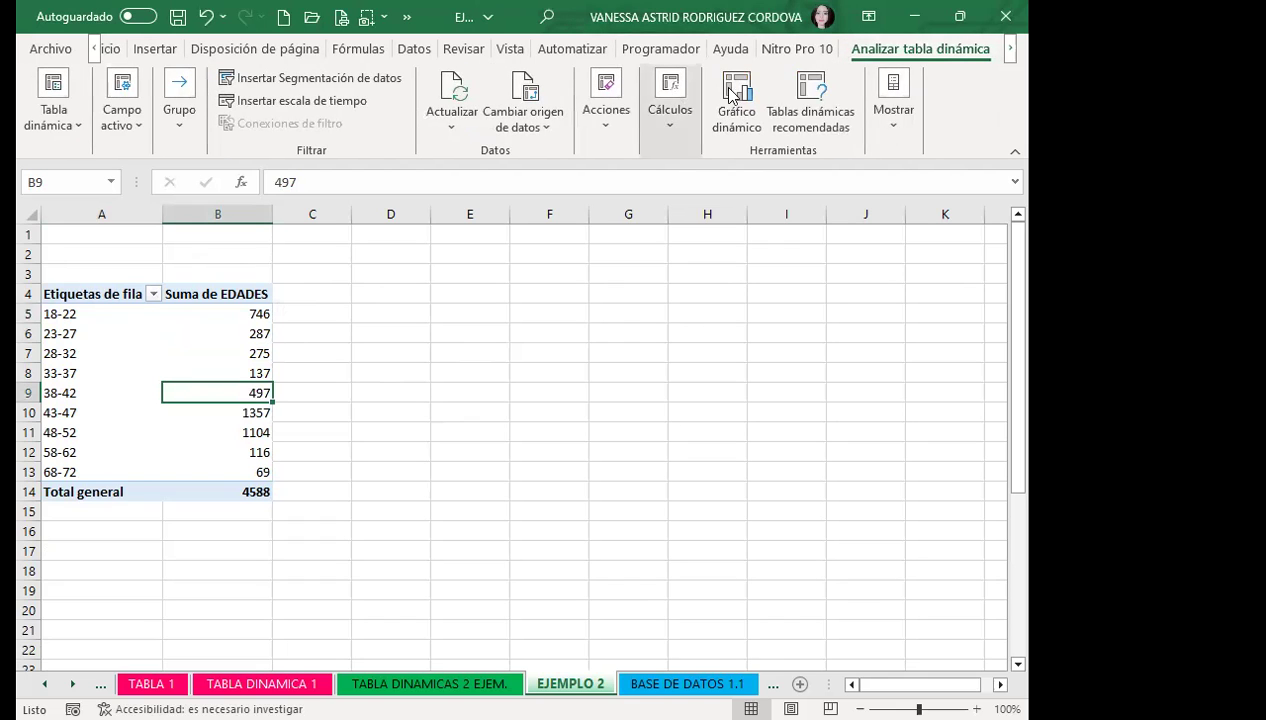
Change the Suma de EDADES value field to Recuento, giving a grand total of 130.
{"action": "left_click", "coordinate": [896, 112]}
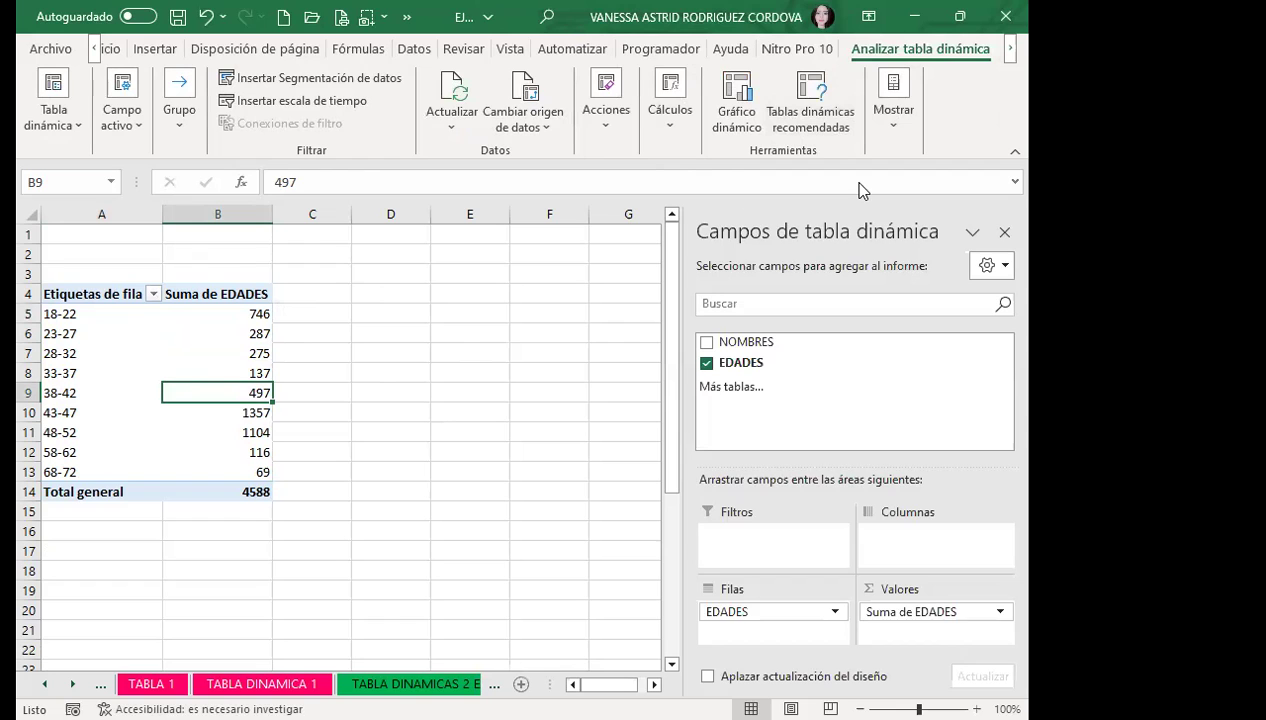
{"action": "left_click", "coordinate": [1000, 612]}
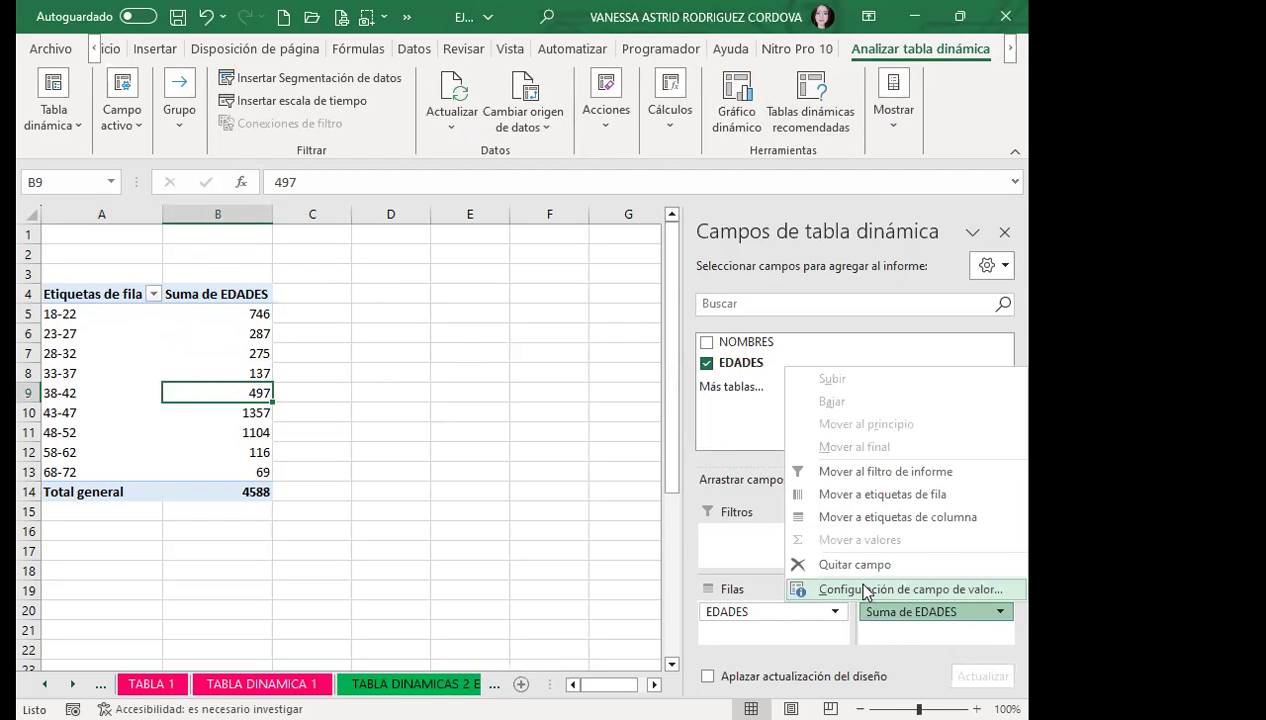
{"action": "left_click", "coordinate": [866, 590]}
{"action": "left_click", "coordinate": [334, 301]}
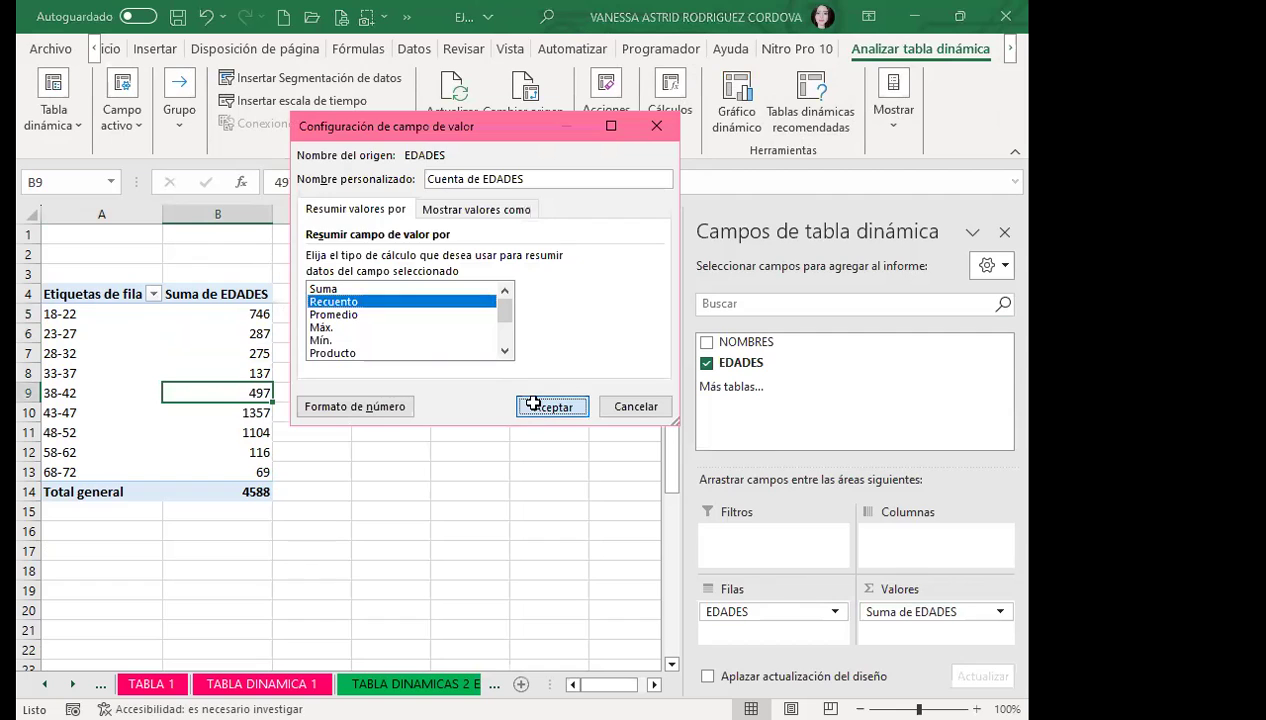
{"action": "left_click", "coordinate": [533, 403]}
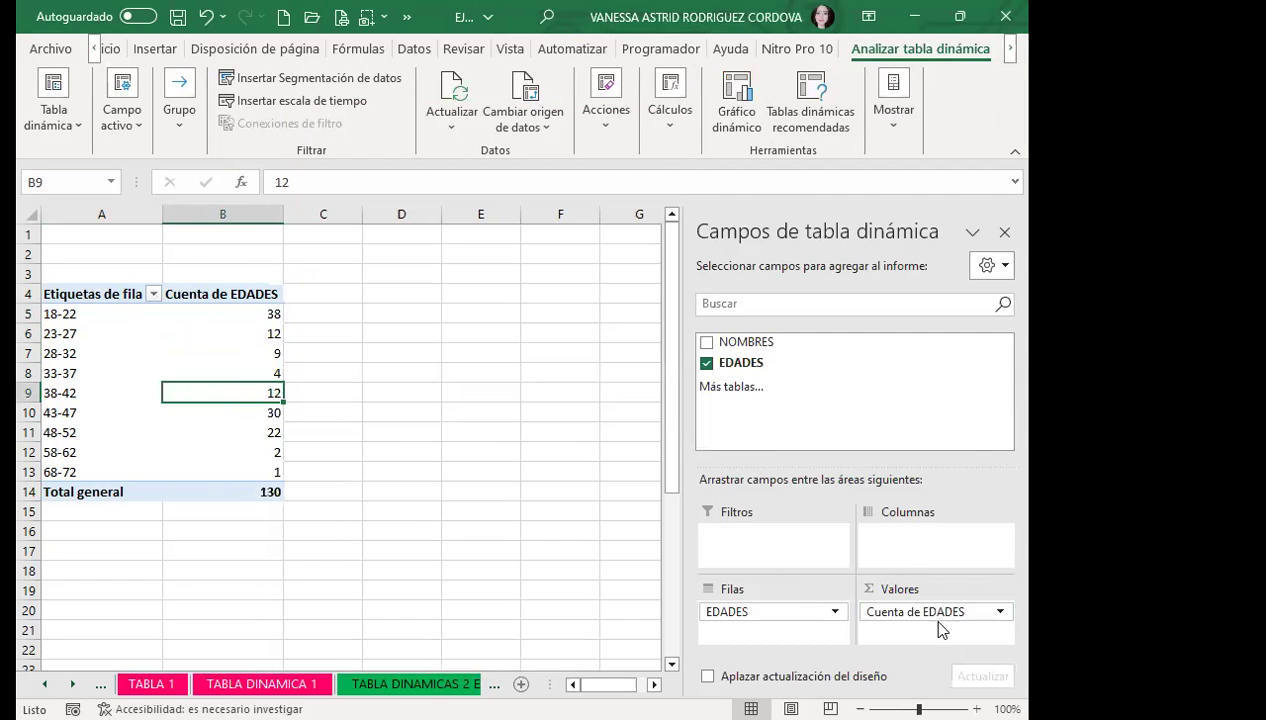
{"action": "left_click", "coordinate": [1004, 231]}
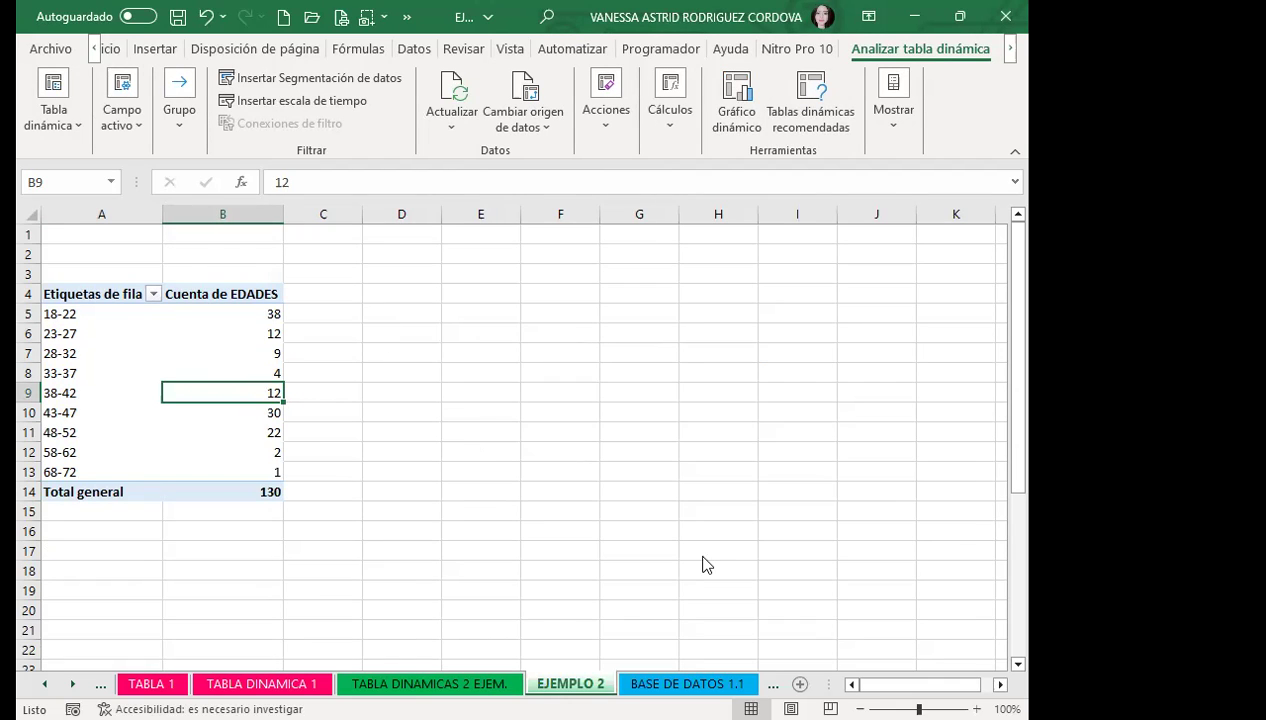
{"action": "left_click", "coordinate": [270, 357]}
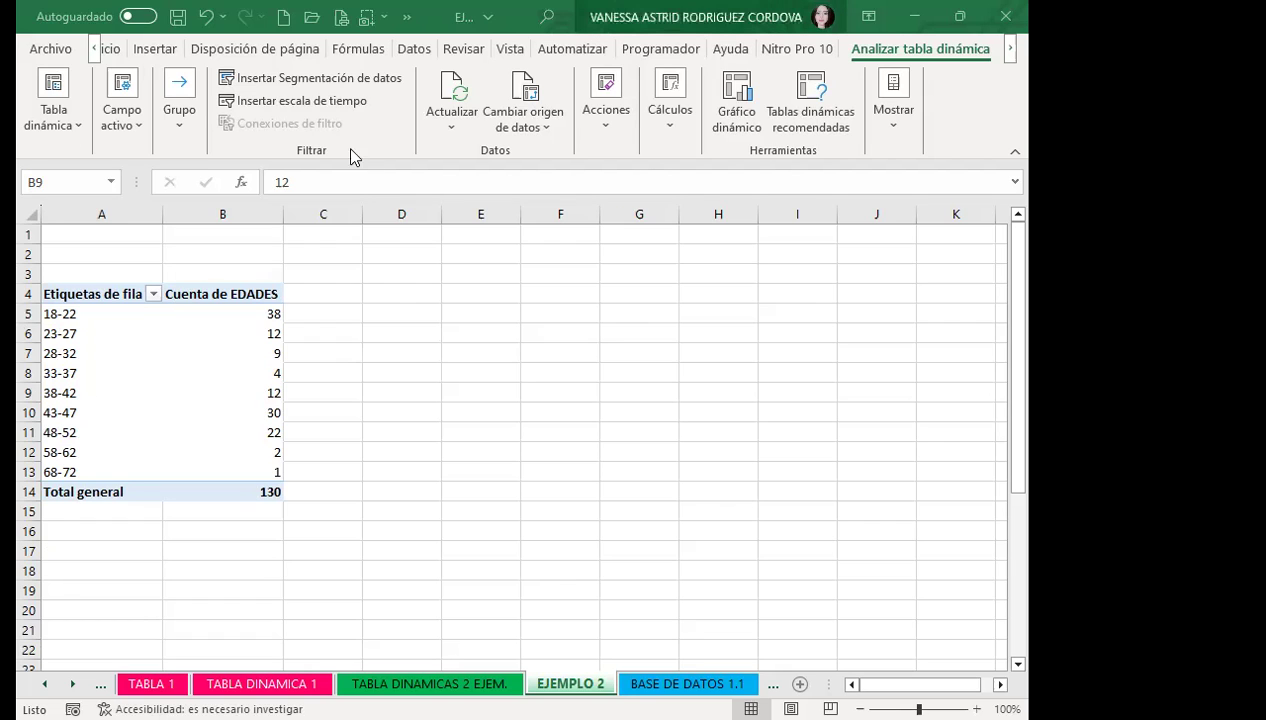
{"action": "left_click", "coordinate": [185, 133]}
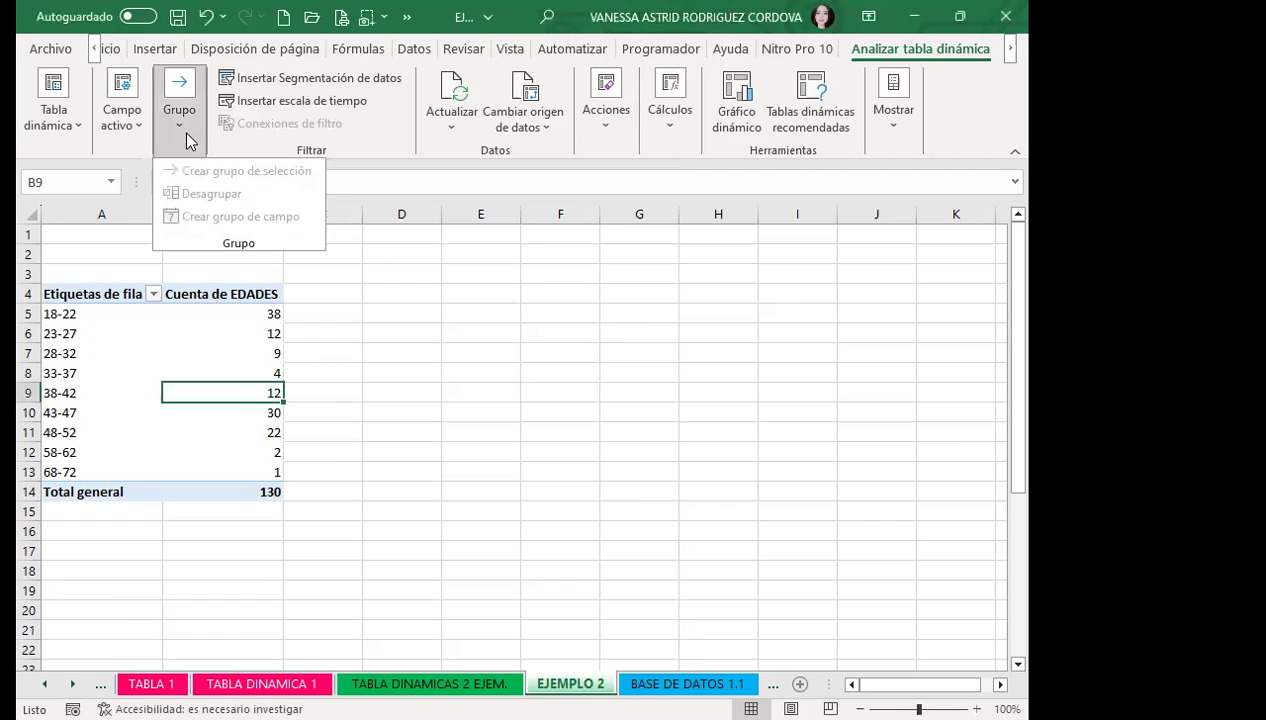
{"action": "left_click", "coordinate": [215, 318]}
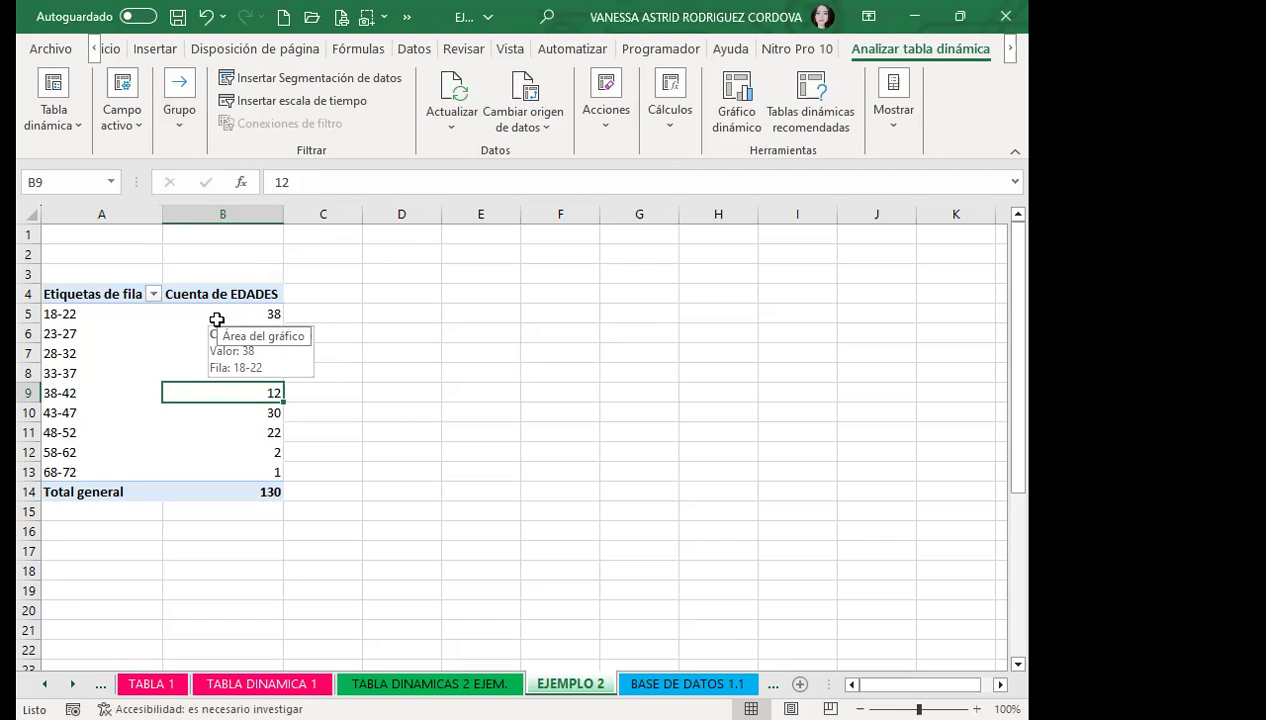
{"action": "left_click", "coordinate": [50, 452]}
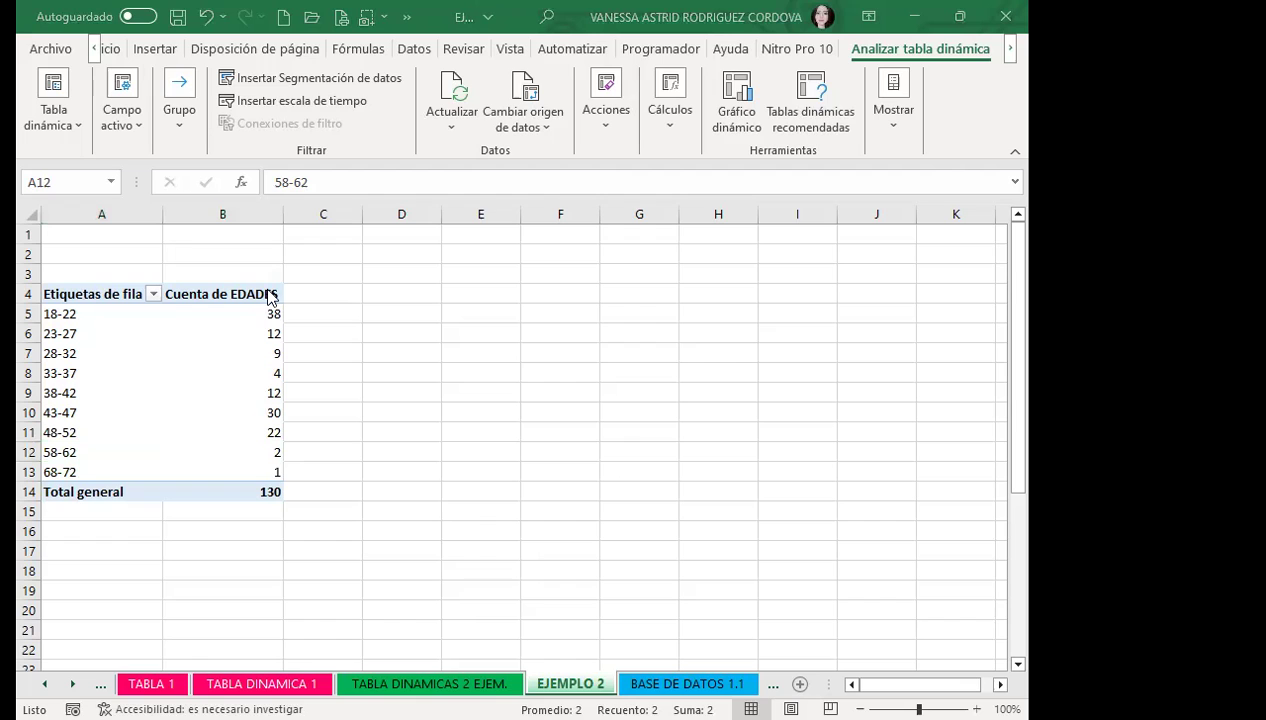
{"action": "left_click", "coordinate": [490, 372]}
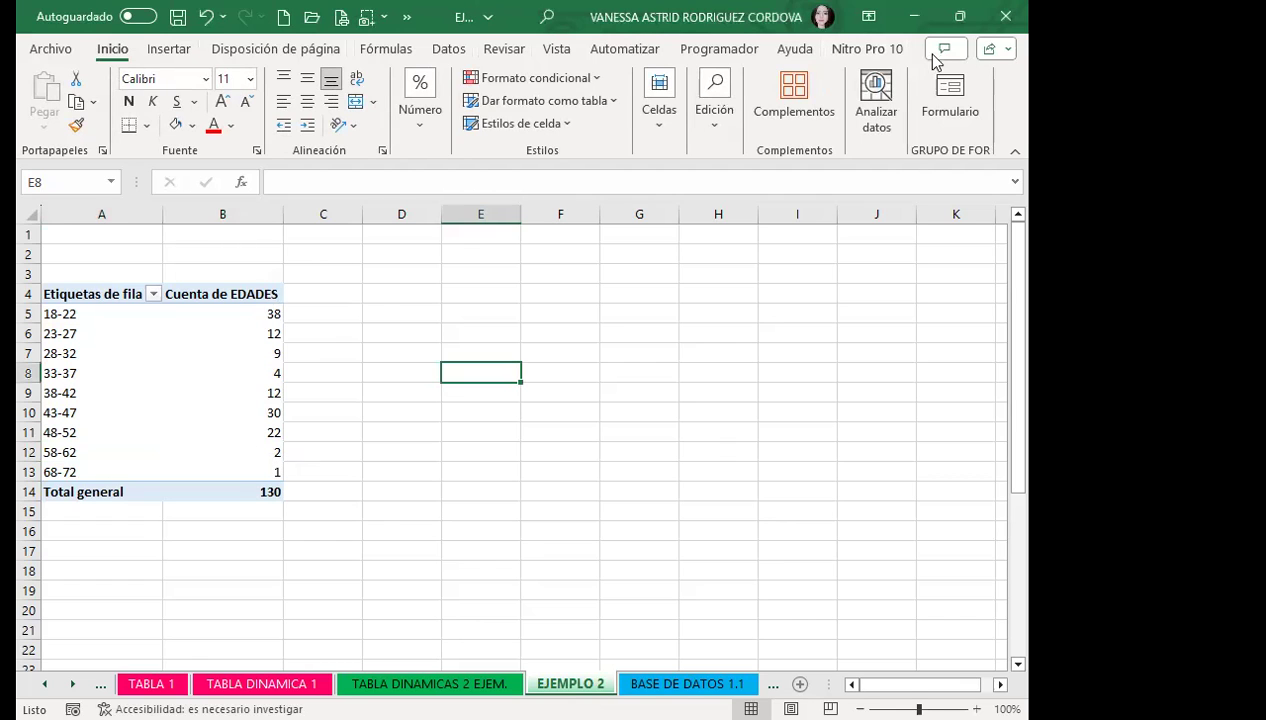
Apply an orange medium style to the EJEMPLO 2 pivot table.
{"action": "left_click", "coordinate": [236, 352]}
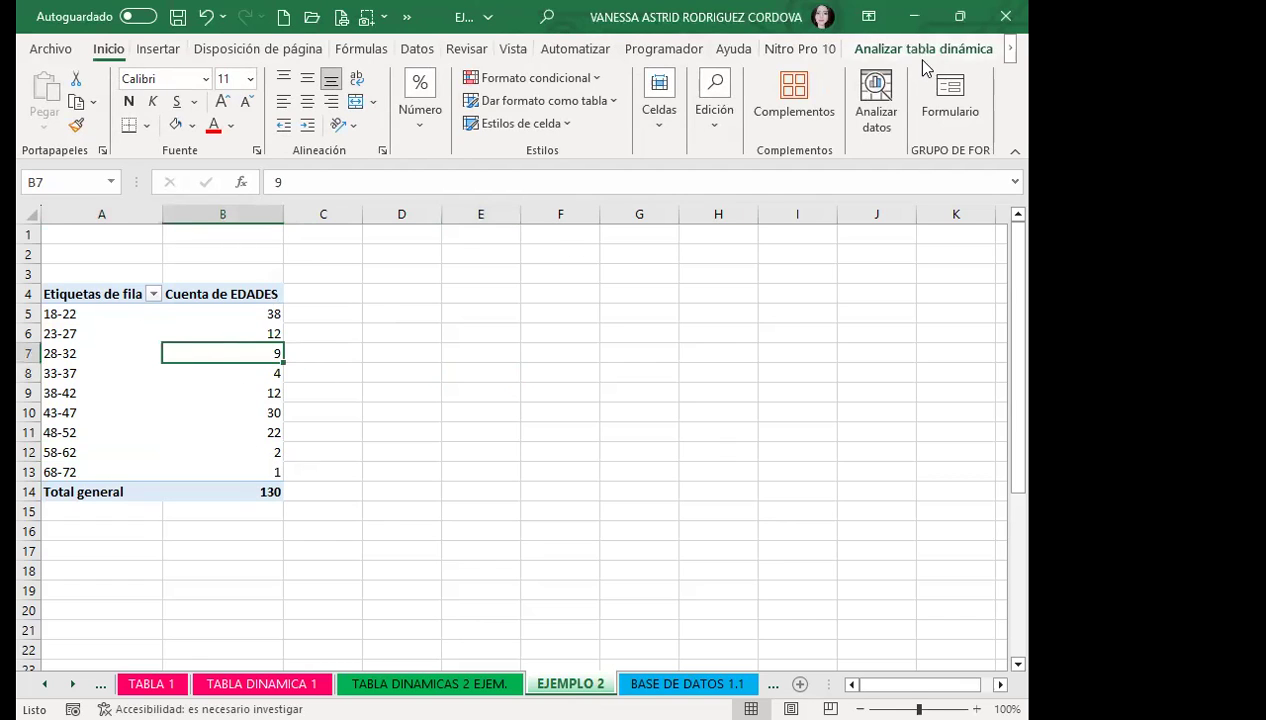
{"action": "left_click", "coordinate": [915, 48]}
{"action": "left_click", "coordinate": [1010, 48]}
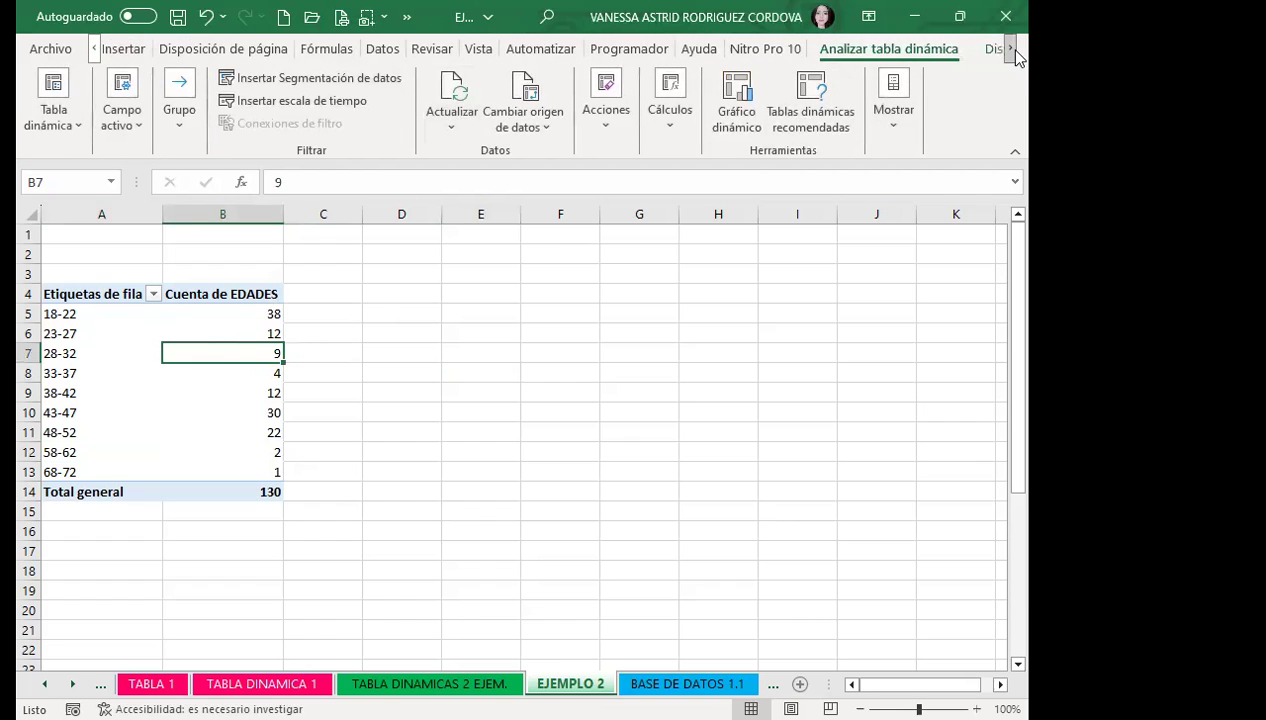
{"action": "left_click", "coordinate": [968, 48]}
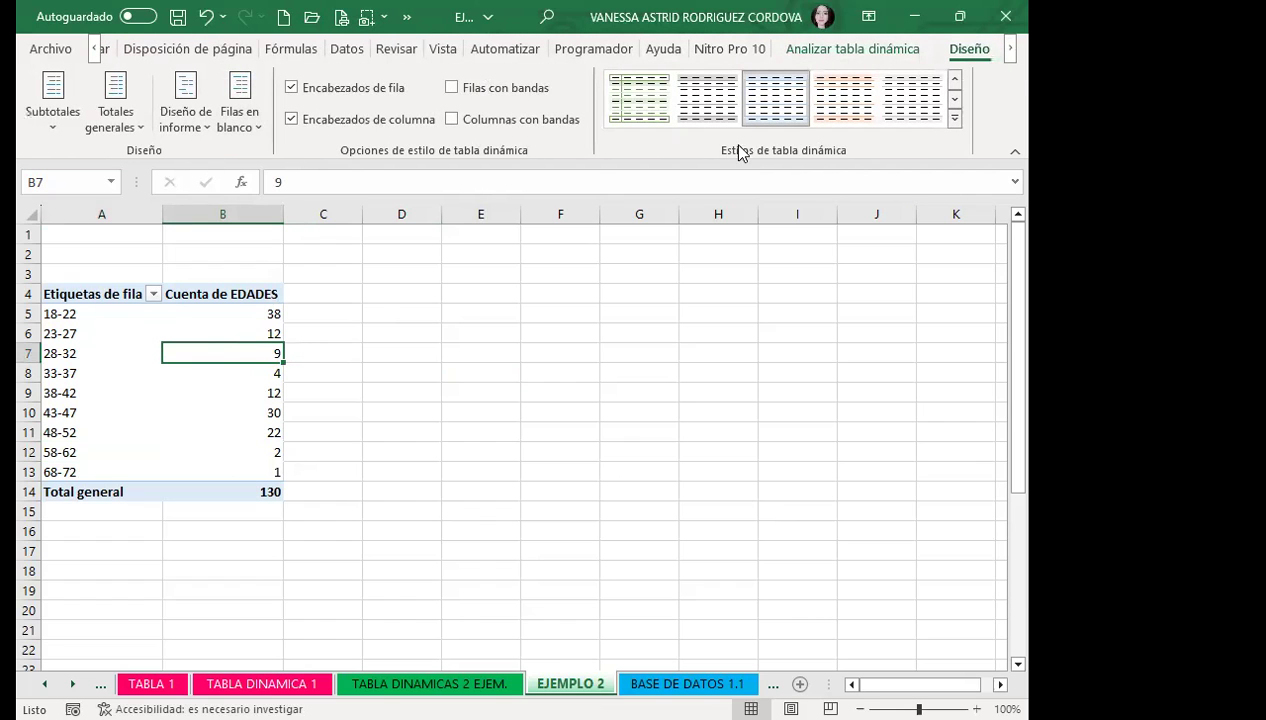
{"action": "left_click", "coordinate": [954, 117]}
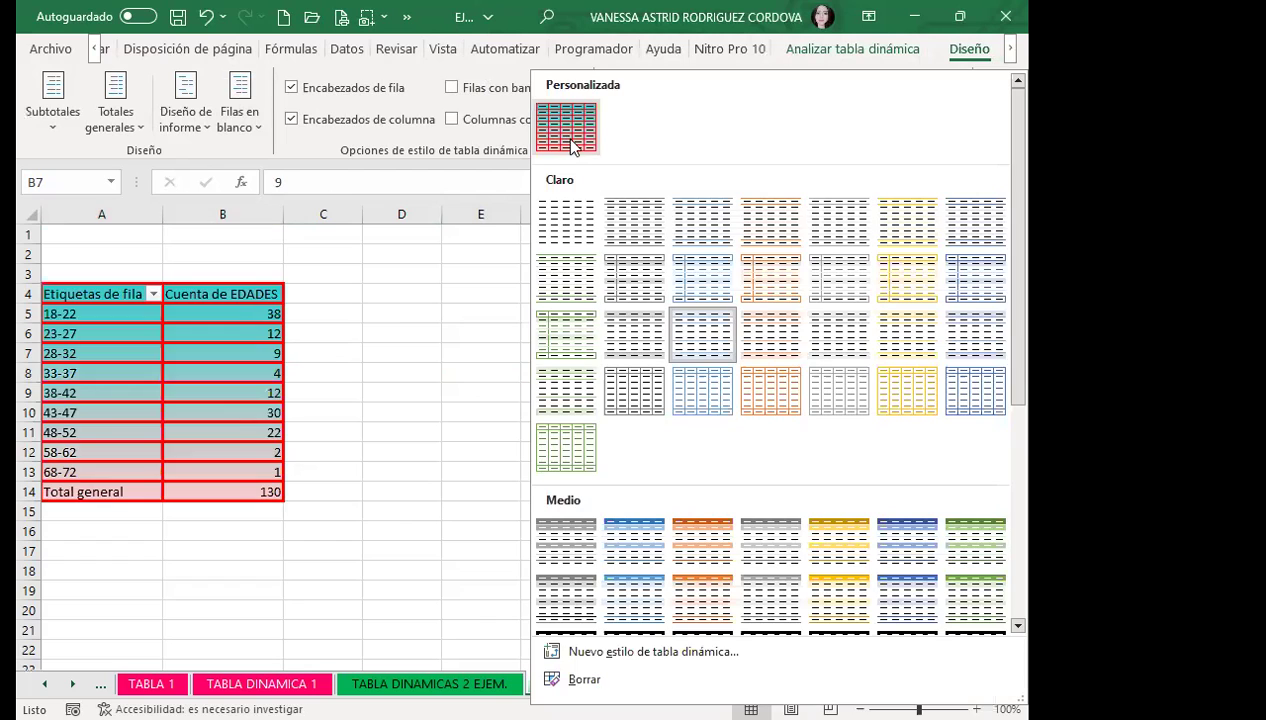
{"action": "left_click", "coordinate": [716, 556]}
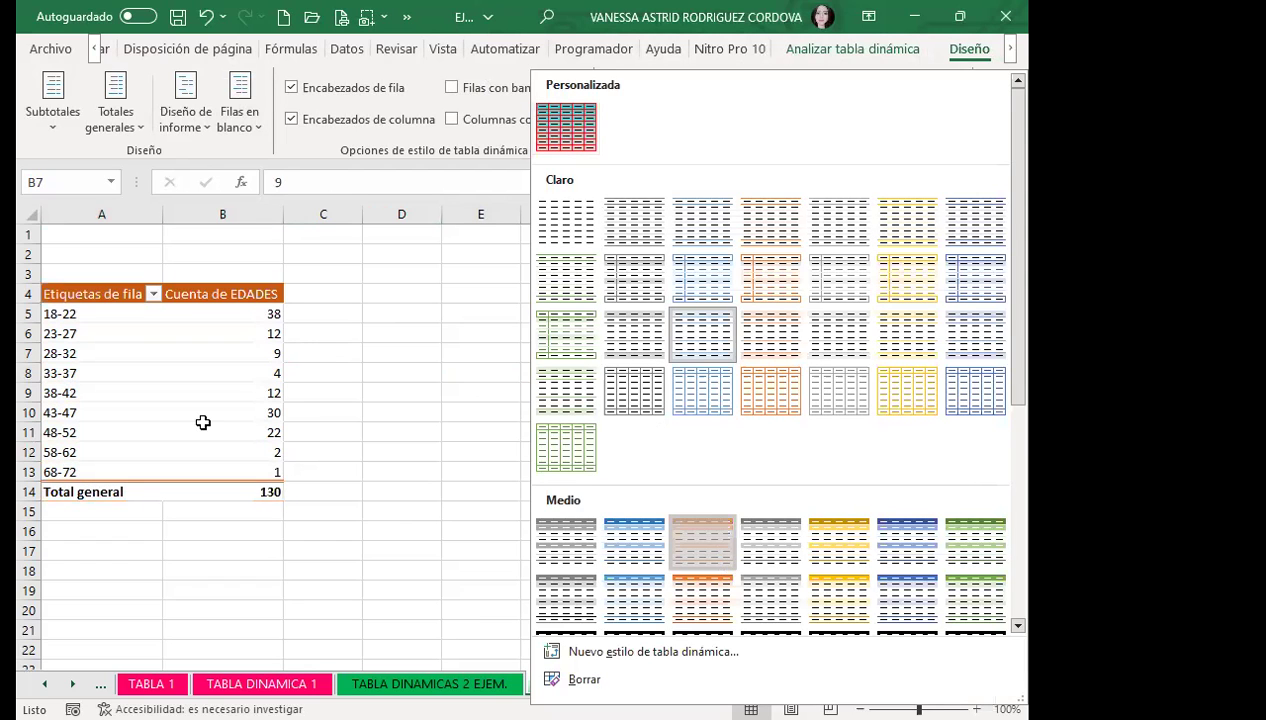
Hide the sheet gridlines.
{"action": "left_click", "coordinate": [447, 50]}
{"action": "left_click", "coordinate": [382, 126]}
{"action": "left_click", "coordinate": [451, 194]}
{"action": "left_click", "coordinate": [419, 290]}
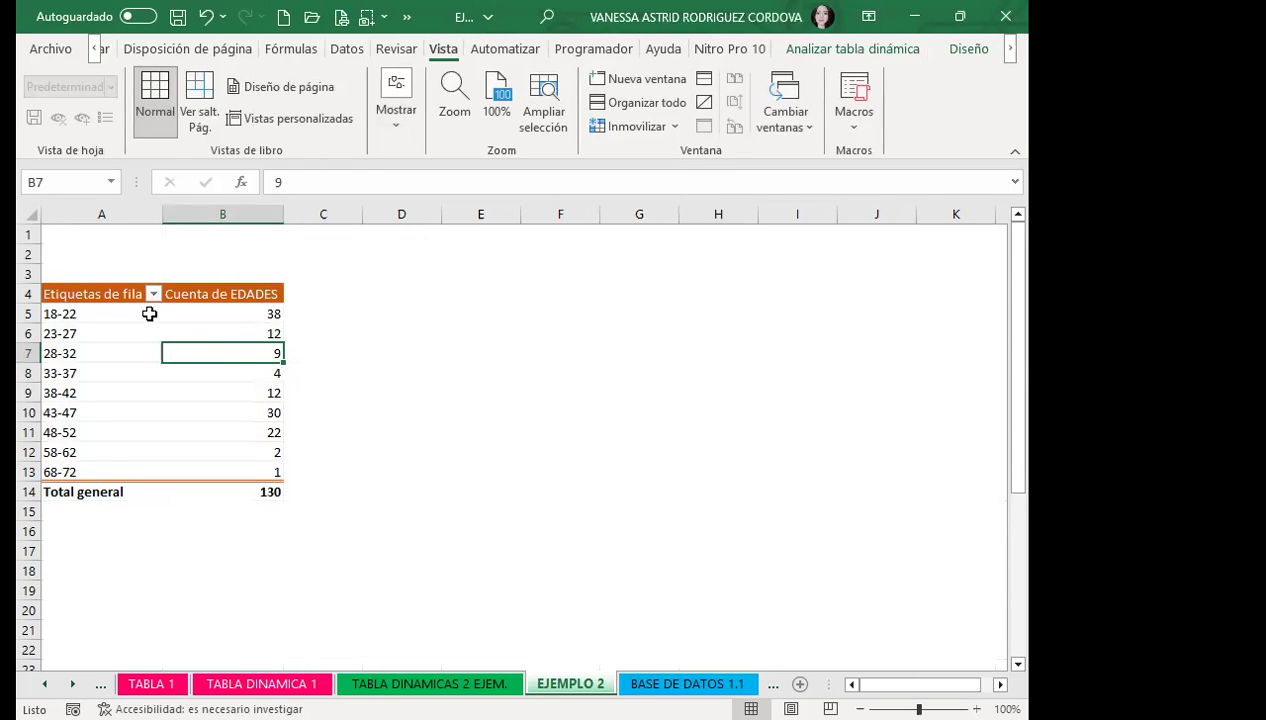
Make the age-range rows 18-22 to 68-72 bold at font size 14.
{"action": "left_click_drag", "start_coordinate": [55, 310], "coordinate": [263, 472]}
{"action": "left_click", "coordinate": [237, 484]}
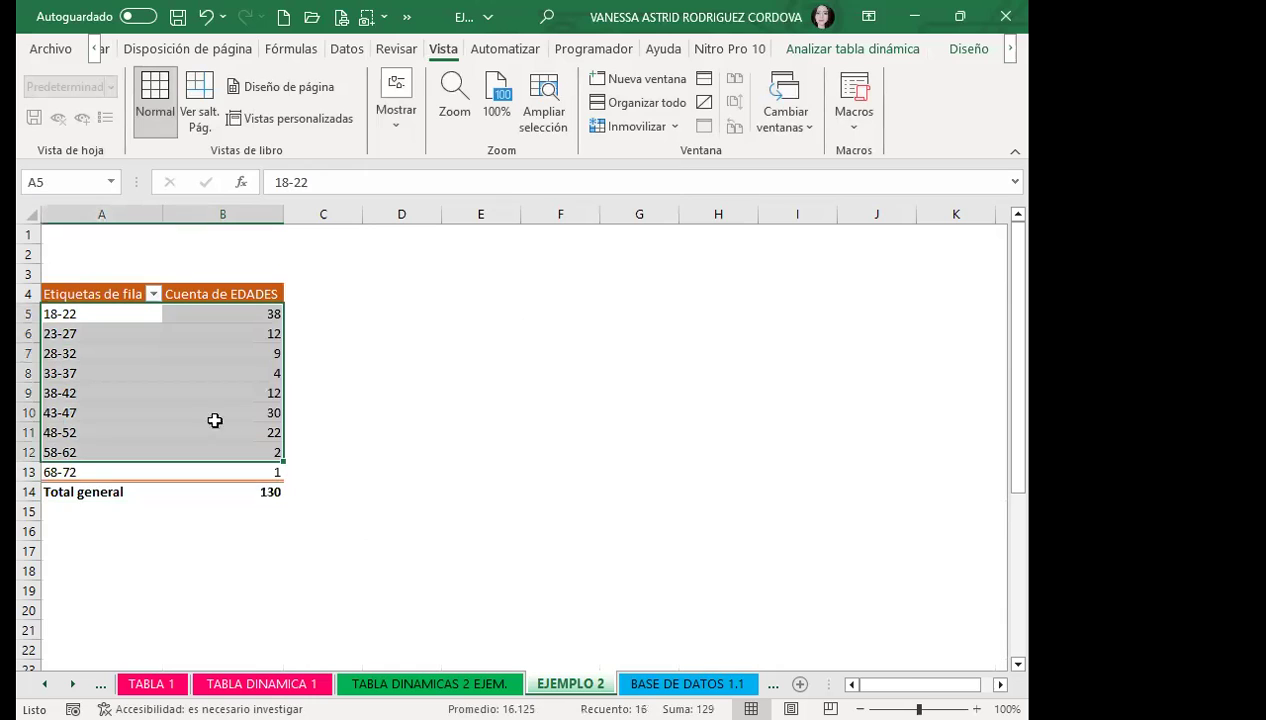
{"action": "left_click", "coordinate": [95, 310]}
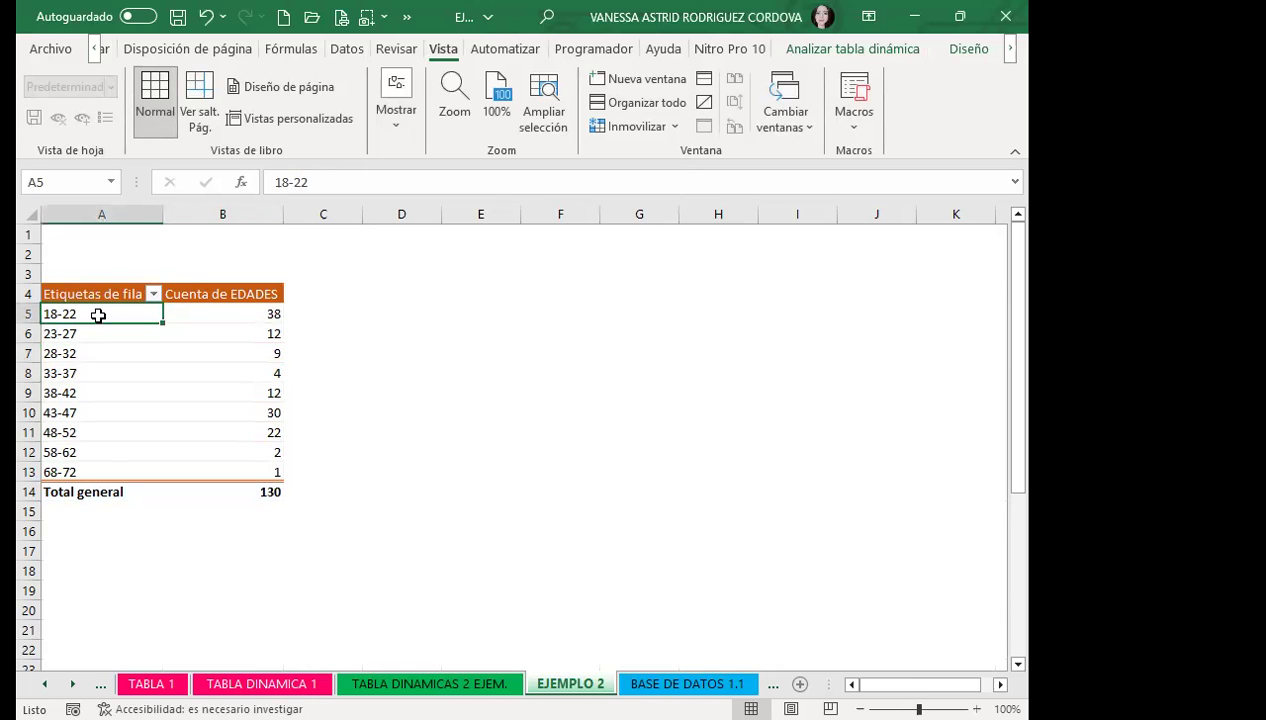
{"action": "left_click_drag", "start_coordinate": [100, 314], "coordinate": [237, 470]}
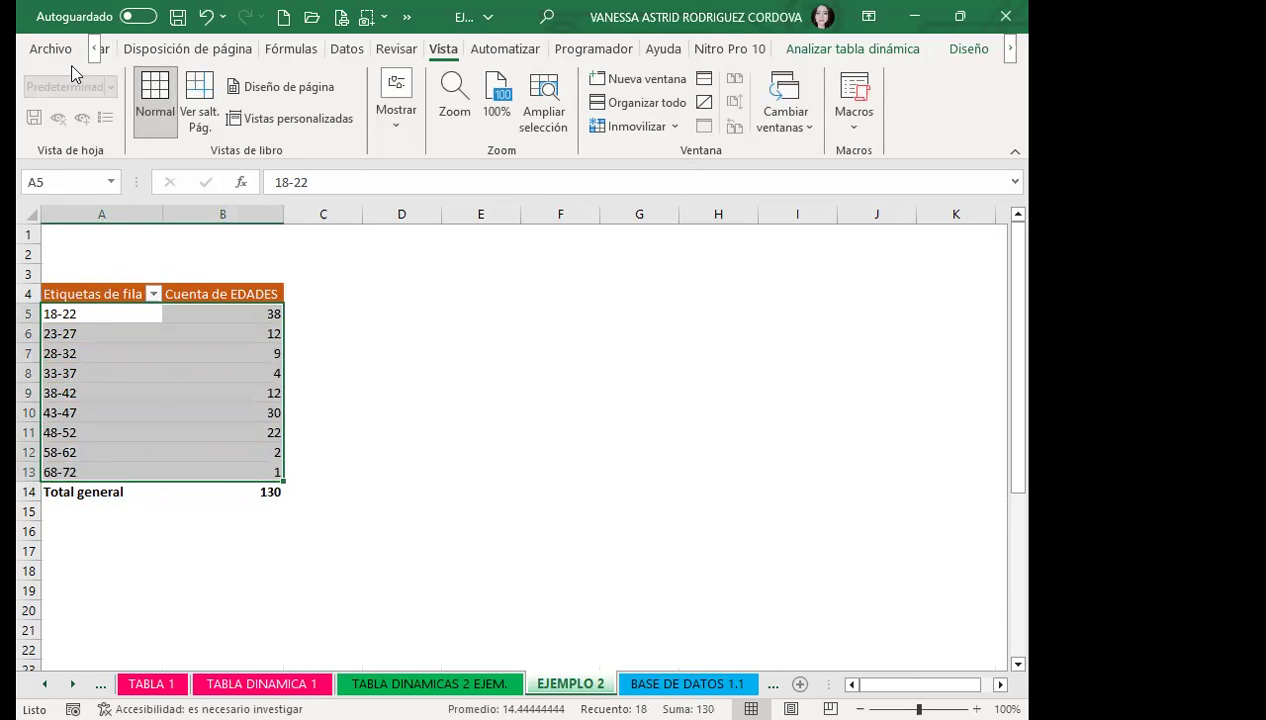
{"action": "left_click", "coordinate": [97, 48]}
{"action": "left_click", "coordinate": [95, 48]}
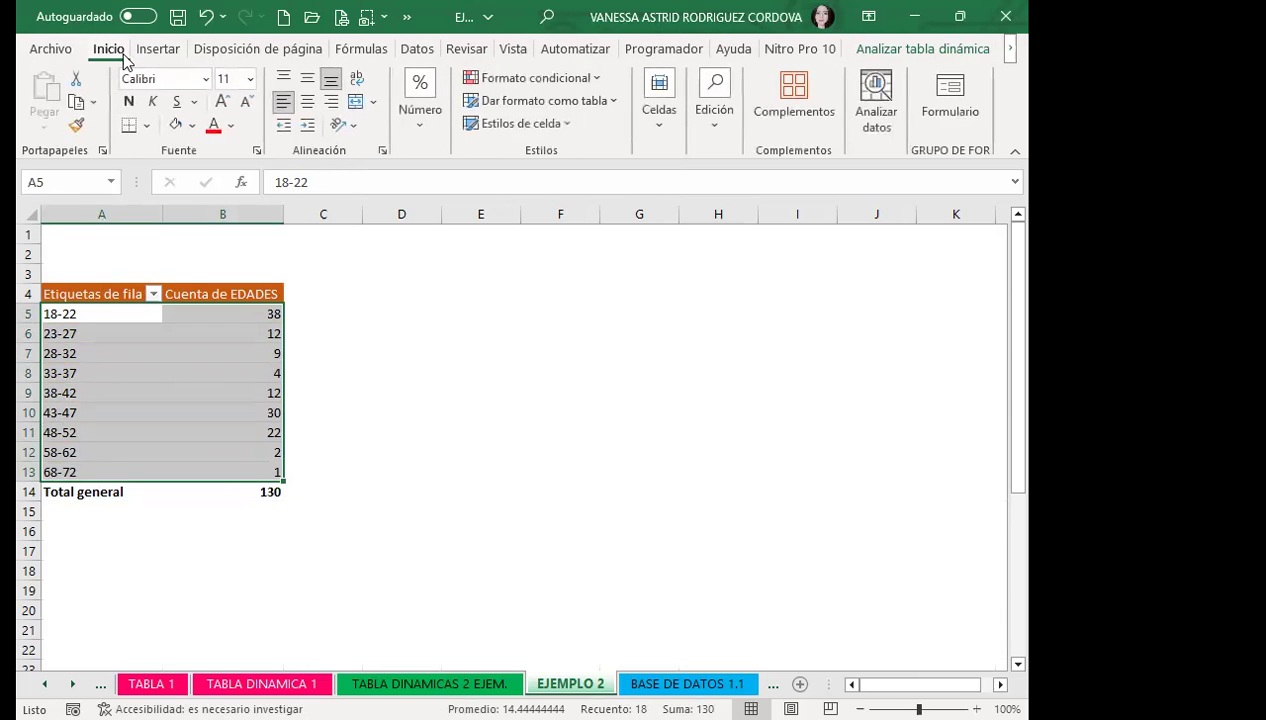
{"action": "left_click", "coordinate": [128, 102]}
{"action": "left_click", "coordinate": [222, 101]}
{"action": "left_click", "coordinate": [222, 101]}
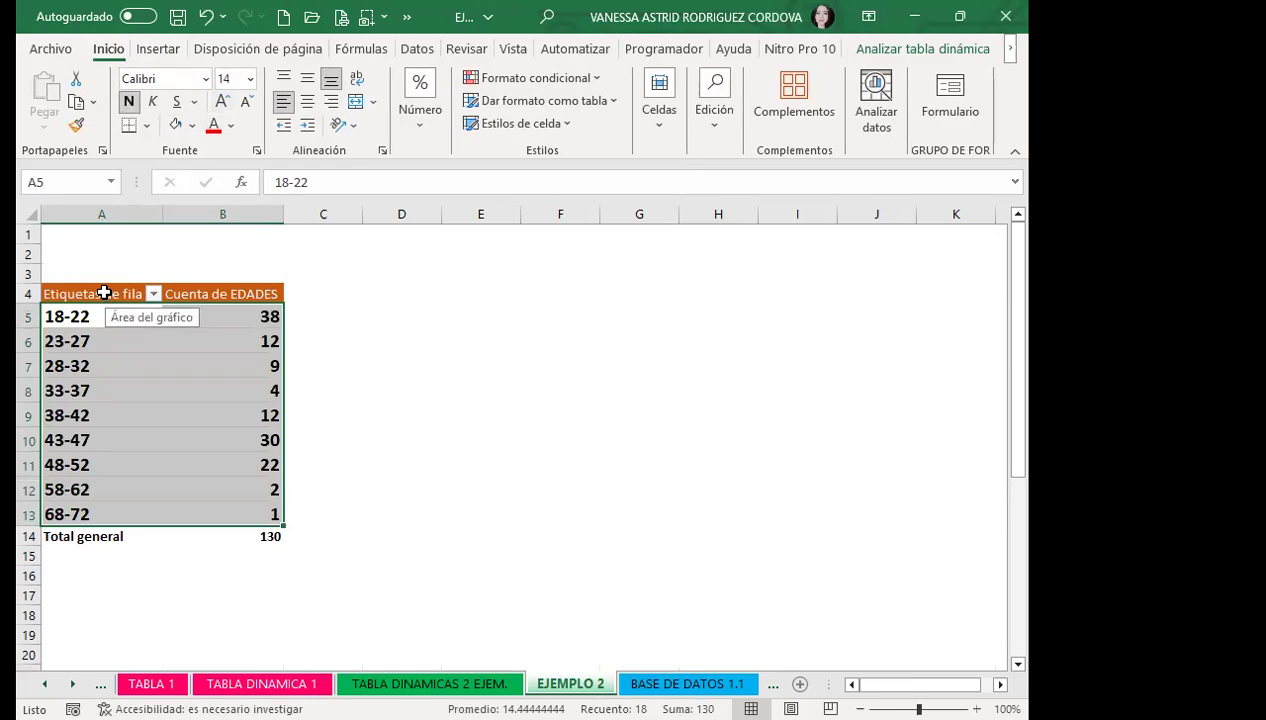
Make the header row bold and larger, and widen columns A and B.
{"action": "left_click_drag", "start_coordinate": [105, 294], "coordinate": [226, 294]}
{"action": "left_click", "coordinate": [130, 104]}
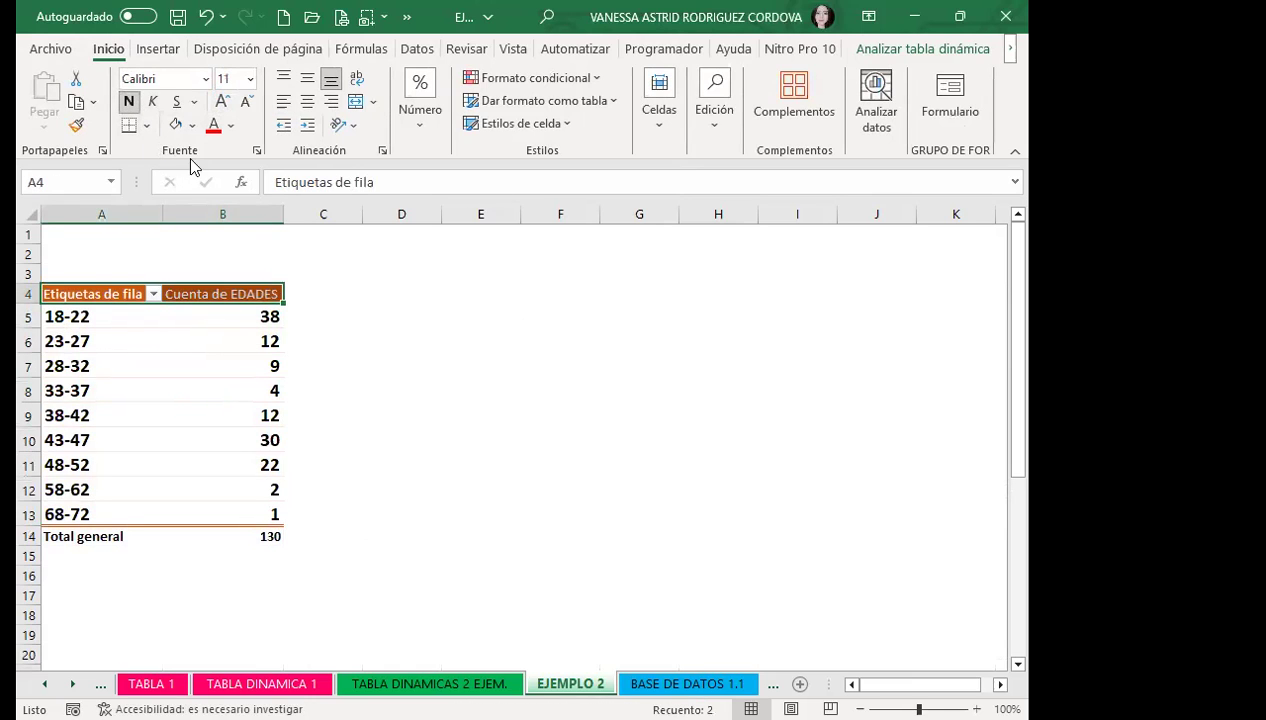
{"action": "left_click", "coordinate": [222, 101]}
{"action": "left_click", "coordinate": [222, 101]}
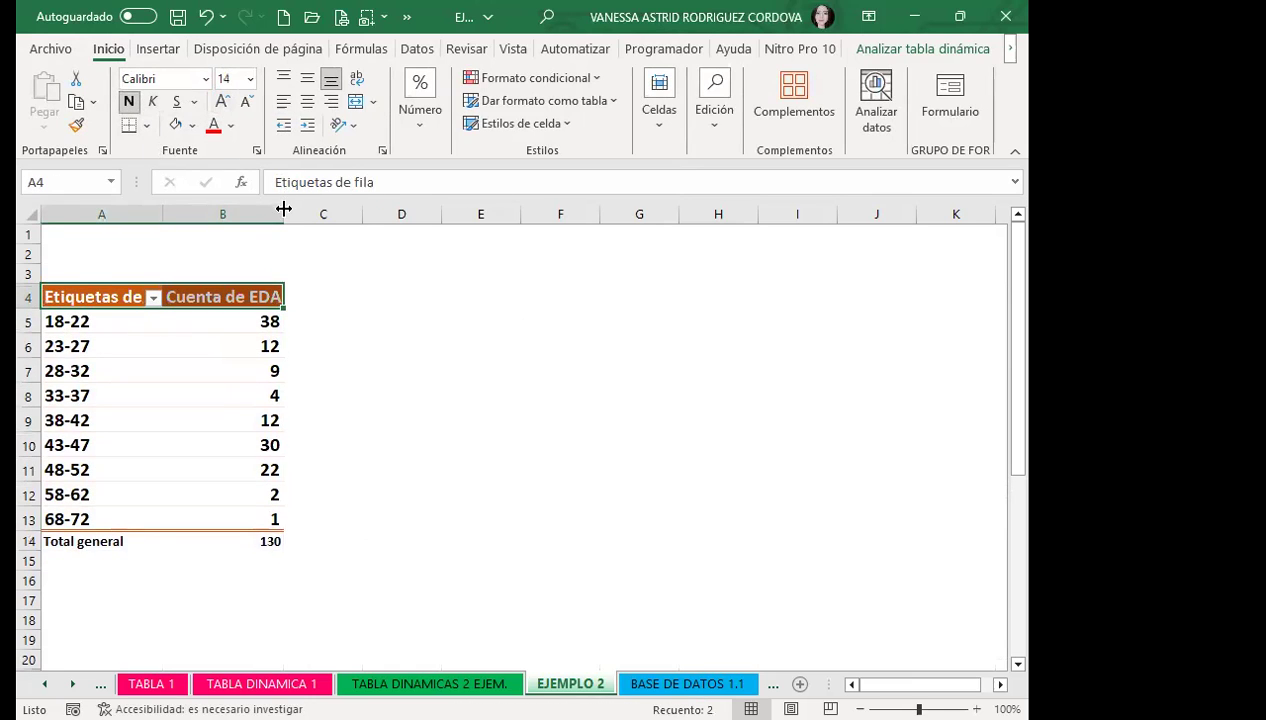
{"action": "left_click_drag", "start_coordinate": [283, 214], "coordinate": [366, 214]}
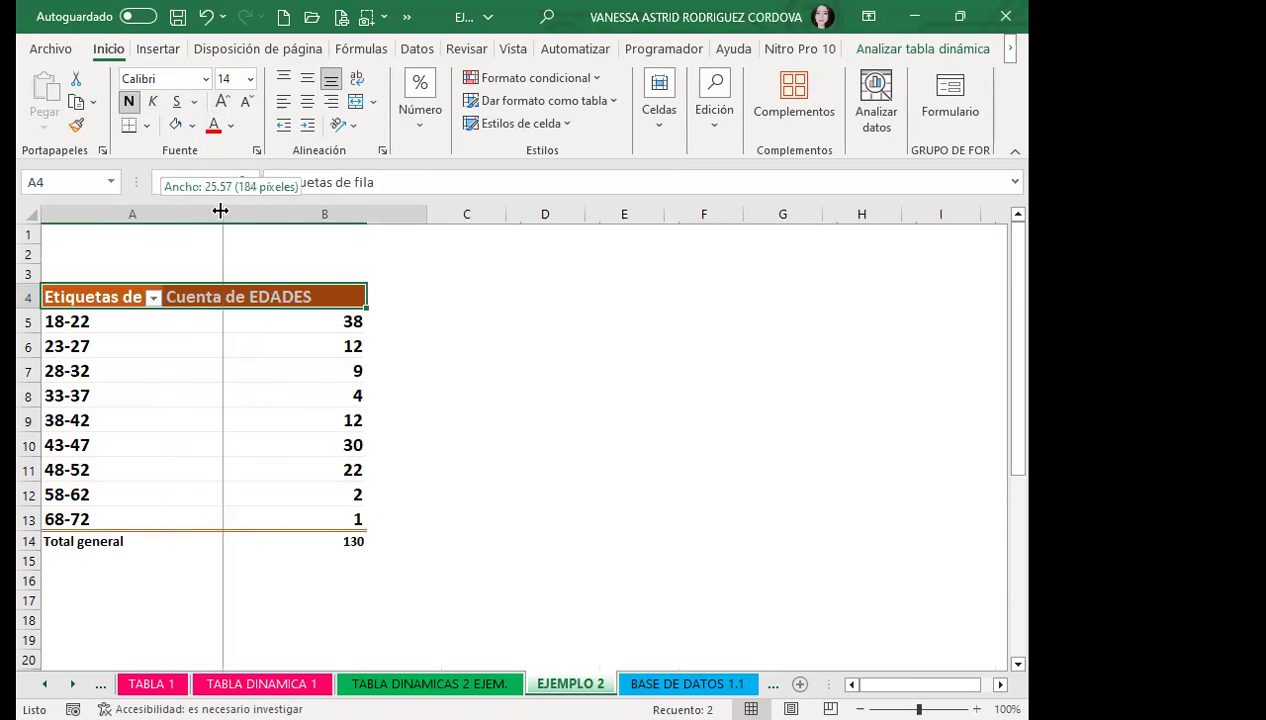
{"action": "left_click_drag", "start_coordinate": [157, 213], "coordinate": [222, 213]}
Check the counts 12 and 9 and the grand total 130.
{"action": "left_click", "coordinate": [534, 373]}
{"action": "left_click", "coordinate": [306, 358]}
{"action": "scroll", "coordinate": [283, 410], "scroll_direction": "down", "scroll_amount": 2}
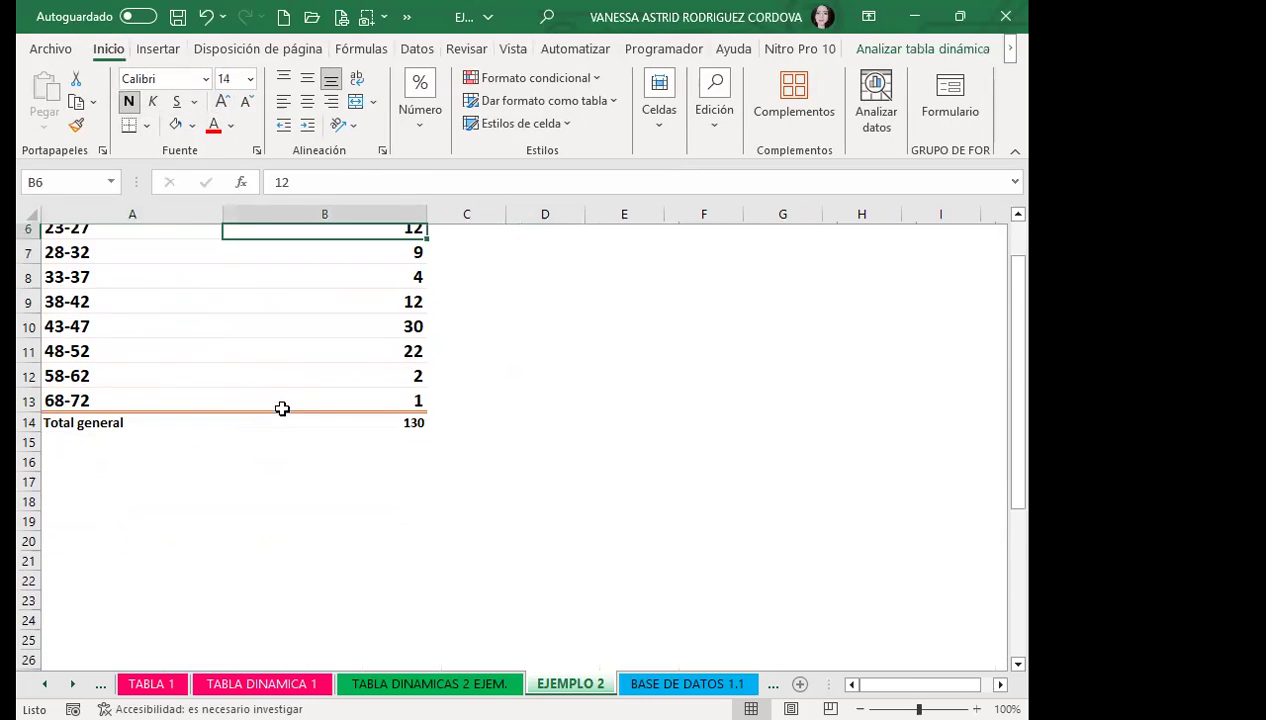
{"action": "scroll", "coordinate": [271, 441], "scroll_direction": "up", "scroll_amount": 2}
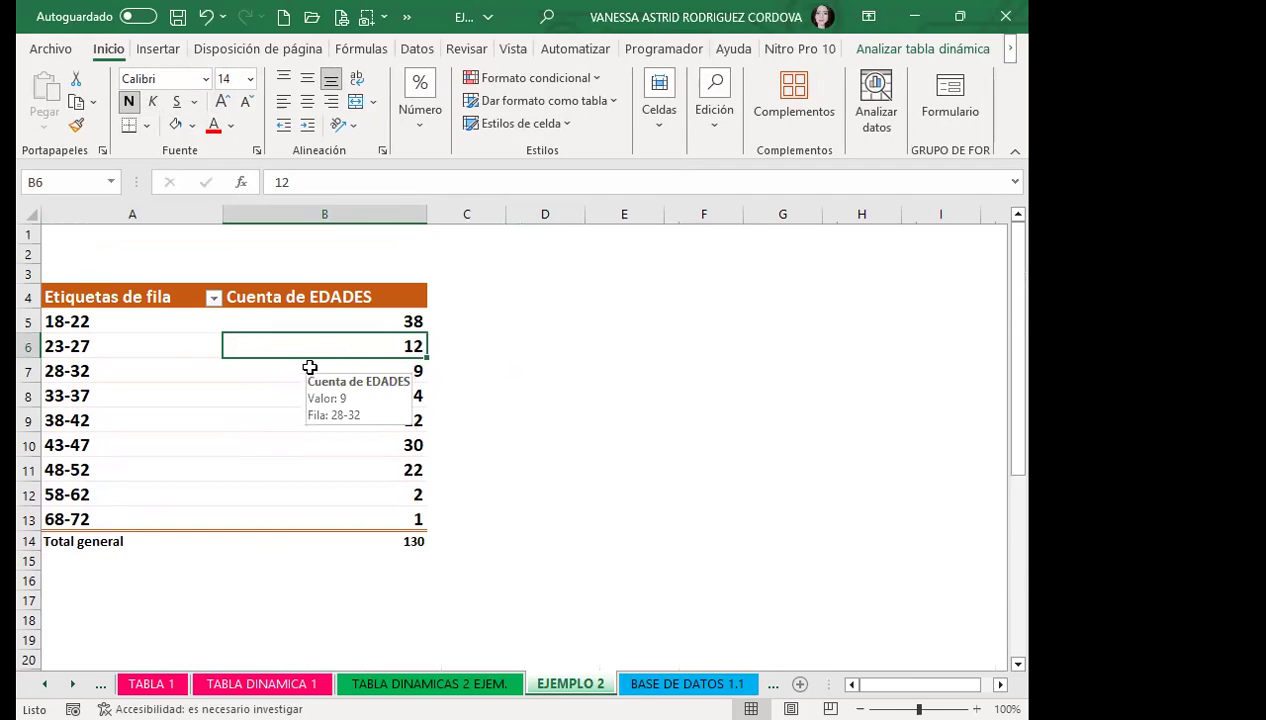
{"action": "scroll", "coordinate": [307, 364], "scroll_direction": "down", "scroll_amount": 3}
{"action": "left_click", "coordinate": [362, 370]}
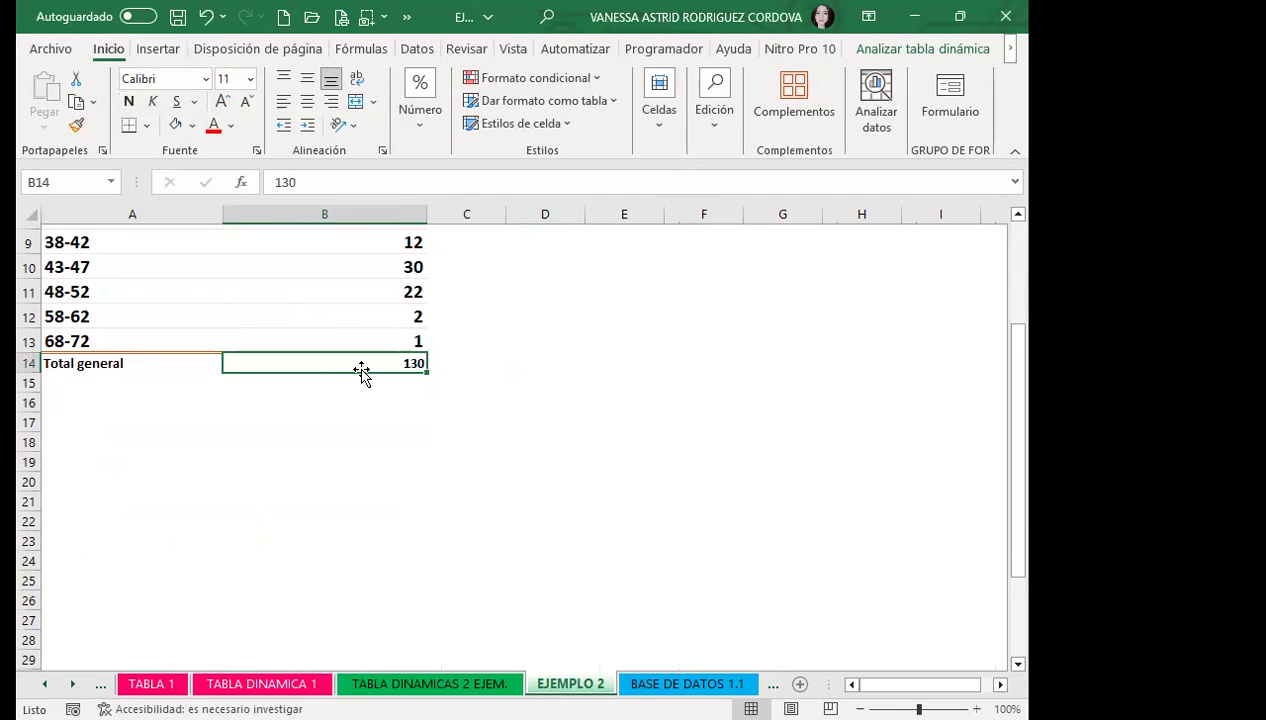
{"action": "scroll", "coordinate": [330, 362], "scroll_direction": "up", "scroll_amount": 3}
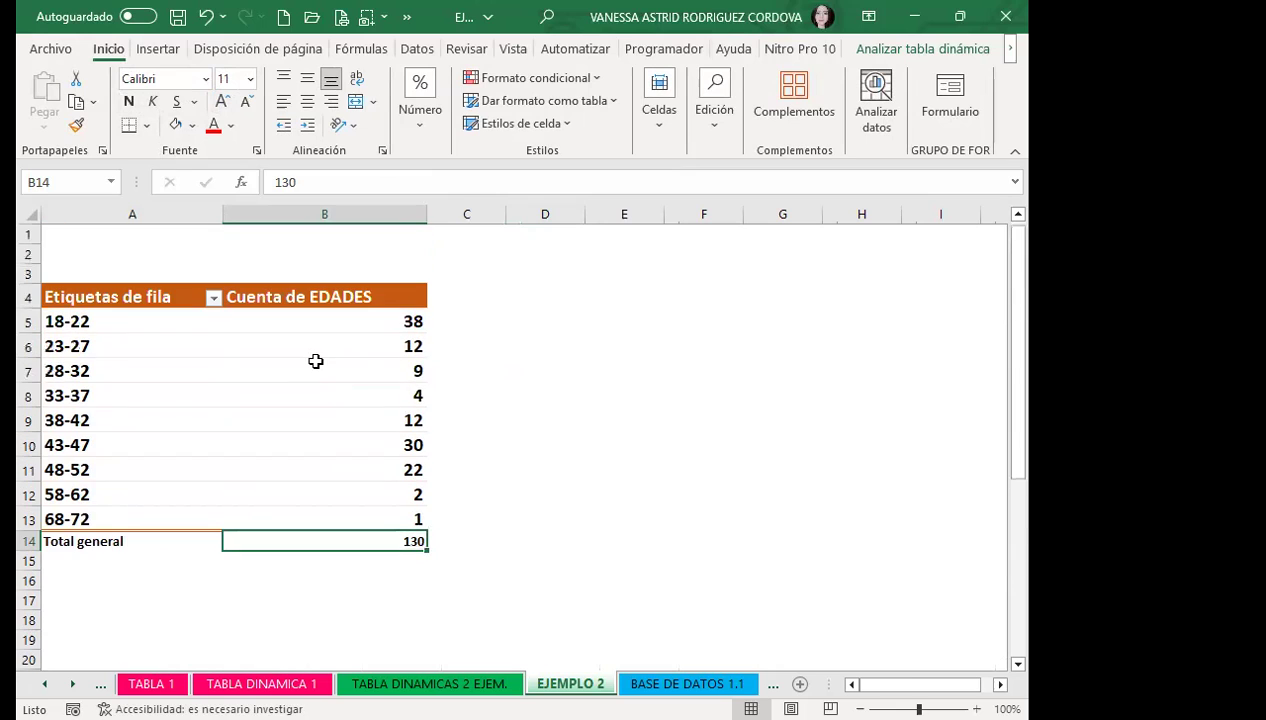
{"action": "left_click", "coordinate": [314, 369]}
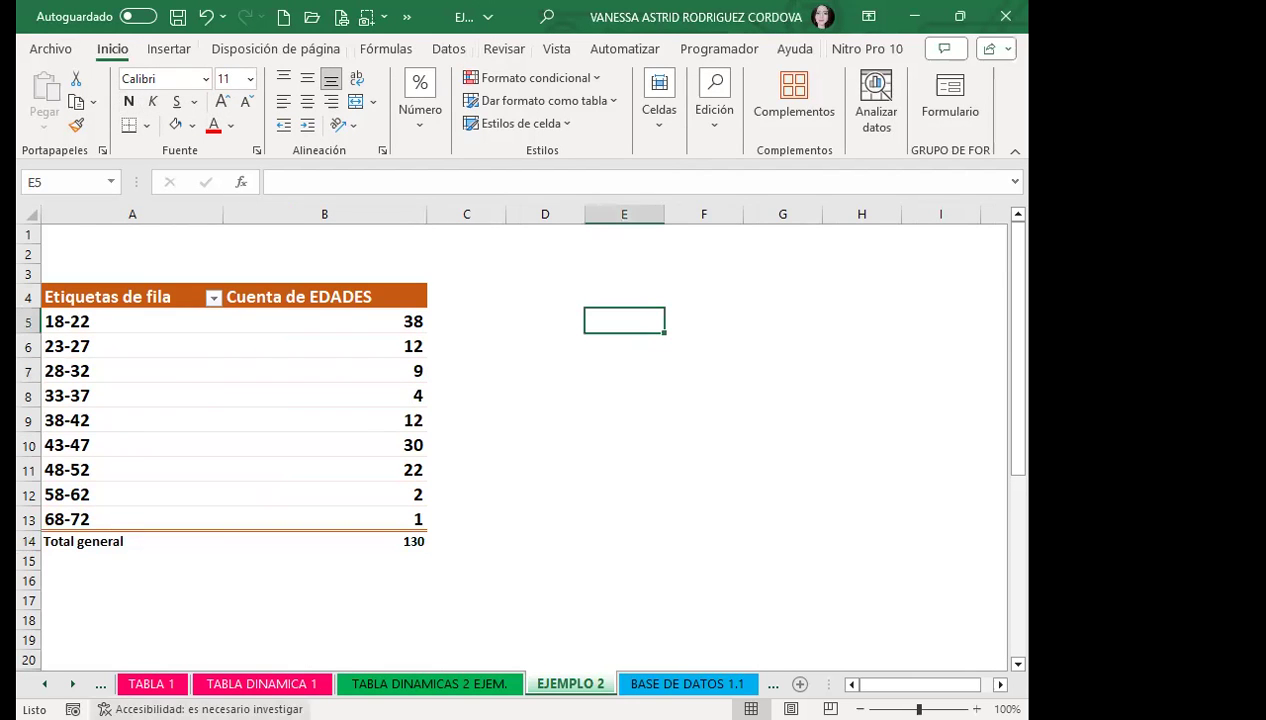
{"action": "left_click", "coordinate": [262, 683]}
Go to the BASE DE DATOS 1.1 sheet and review its ID empleado, Nombre, Seccional and Facultad columns.
{"action": "key", "text": "ctrl+Page_Down"}
{"action": "key", "text": "ctrl+Page_Down"}
{"action": "key", "text": "ctrl+Page_Down"}
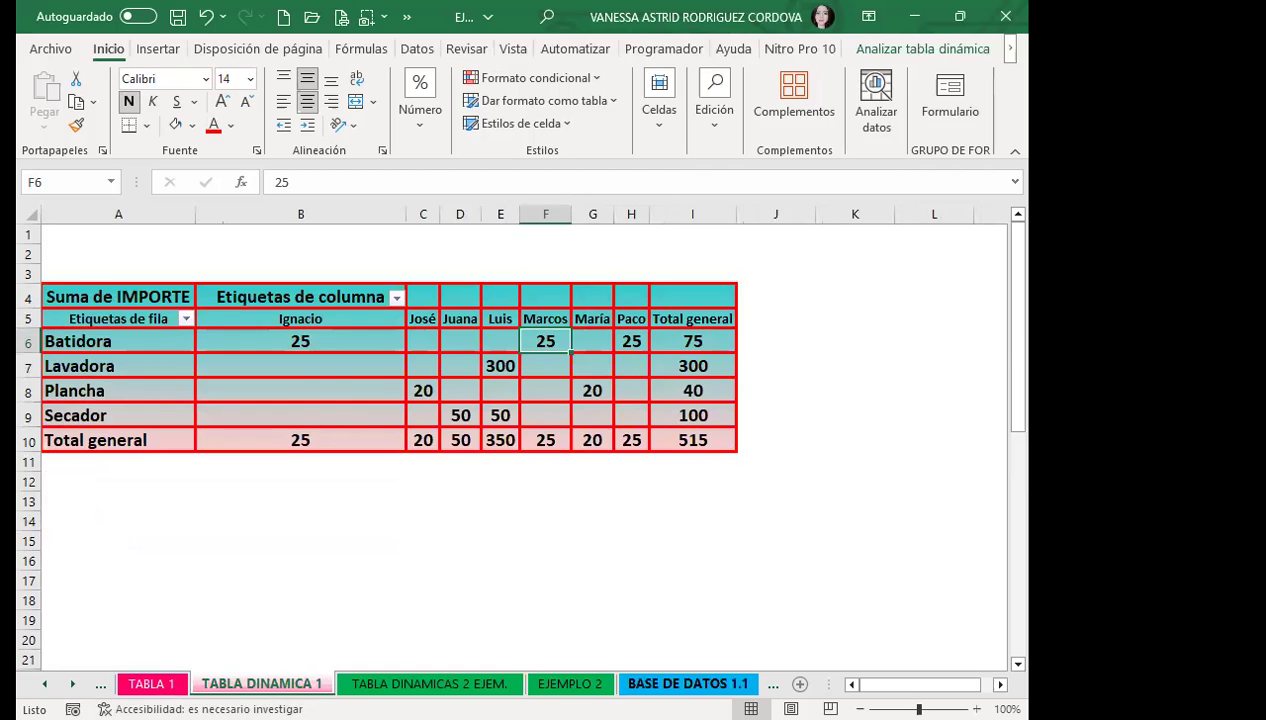
{"action": "left_click", "coordinate": [634, 438]}
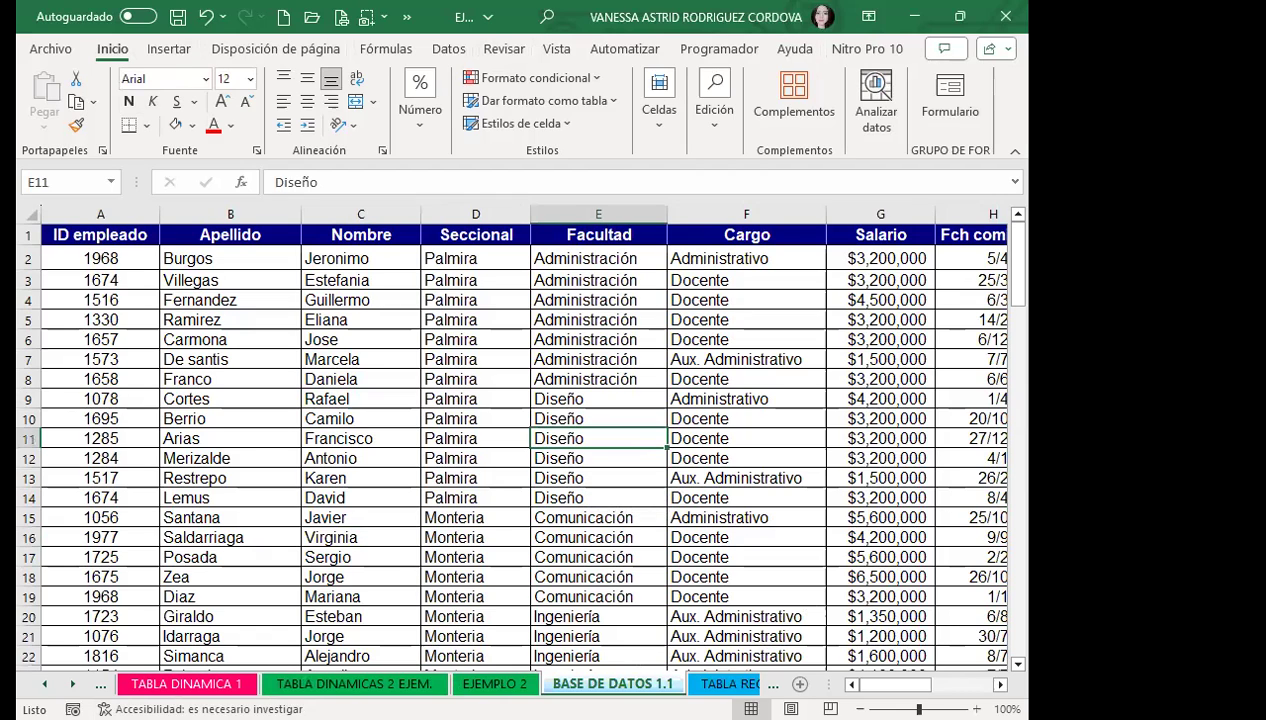
{"action": "left_click", "coordinate": [104, 339]}
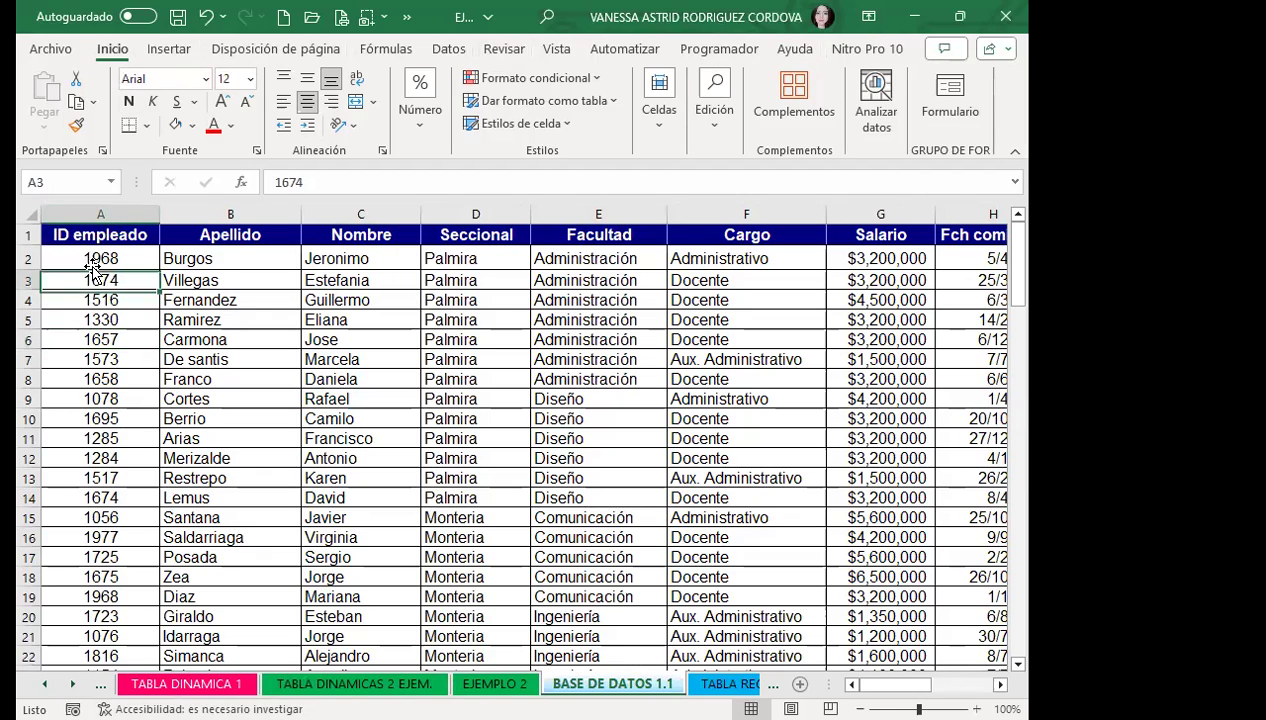
{"action": "left_click", "coordinate": [200, 302]}
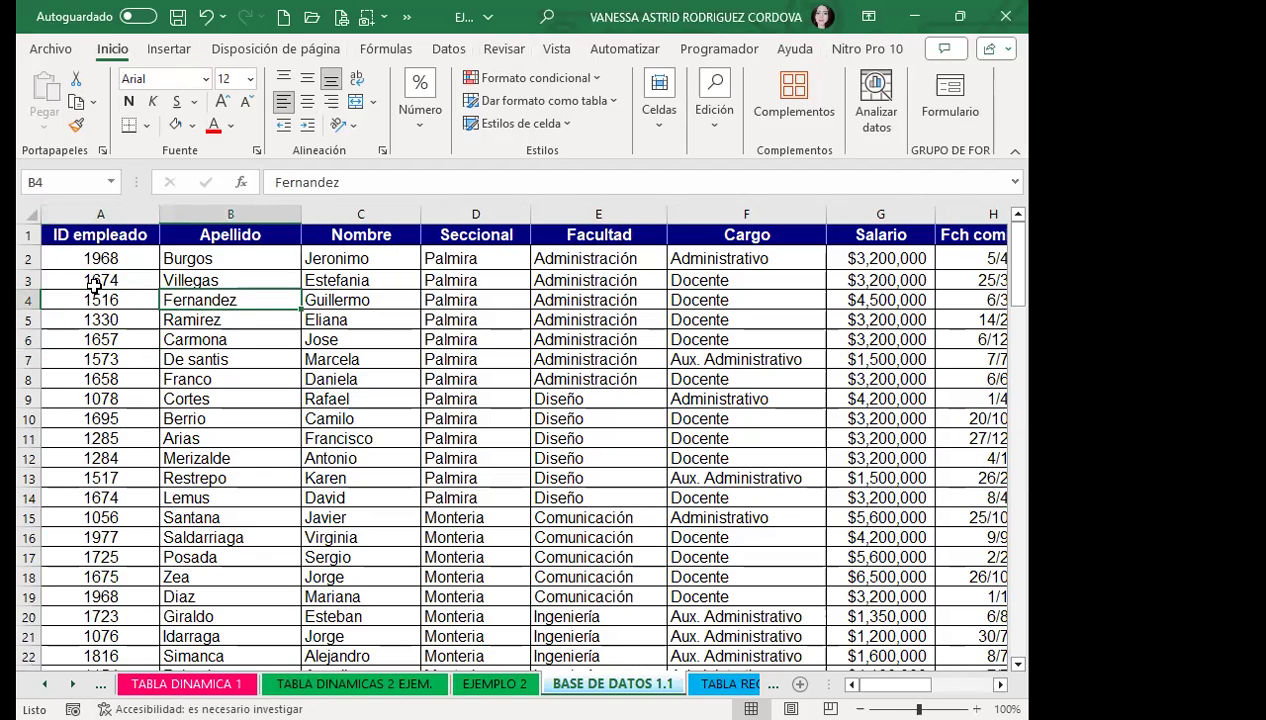
{"action": "left_click", "coordinate": [128, 217]}
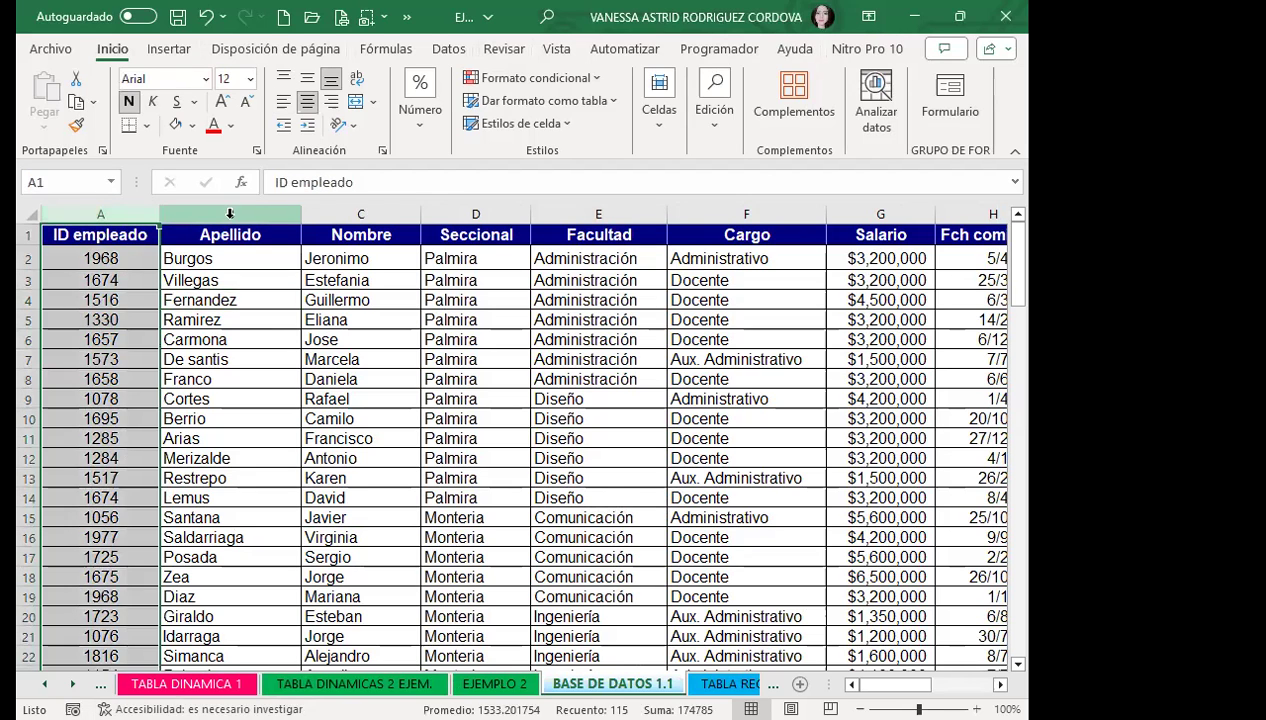
{"action": "left_click", "coordinate": [372, 215]}
{"action": "left_click", "coordinate": [506, 215]}
{"action": "left_click", "coordinate": [545, 215]}
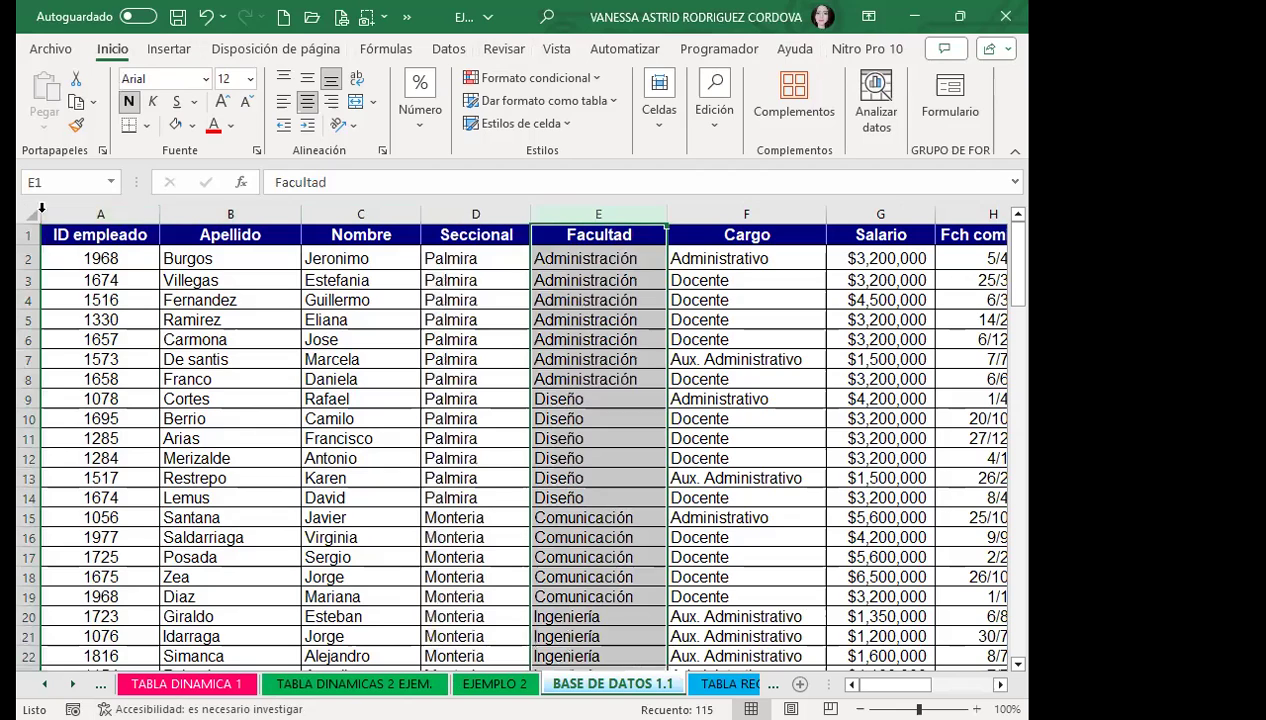
{"action": "left_click", "coordinate": [118, 250]}
Review the Apellido, Nombre, Seccional, Facultad and Cargo headers and scroll across the sheet.
{"action": "left_click", "coordinate": [231, 232]}
{"action": "left_click", "coordinate": [364, 233]}
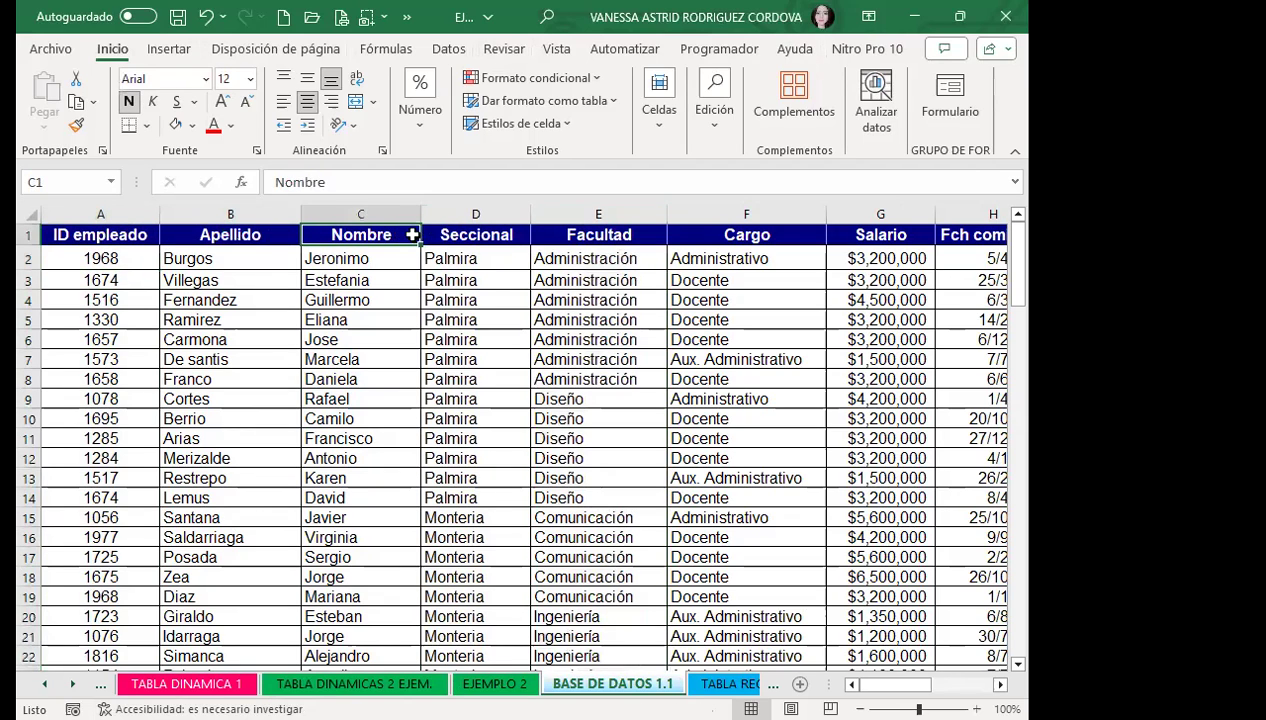
{"action": "left_click", "coordinate": [499, 234]}
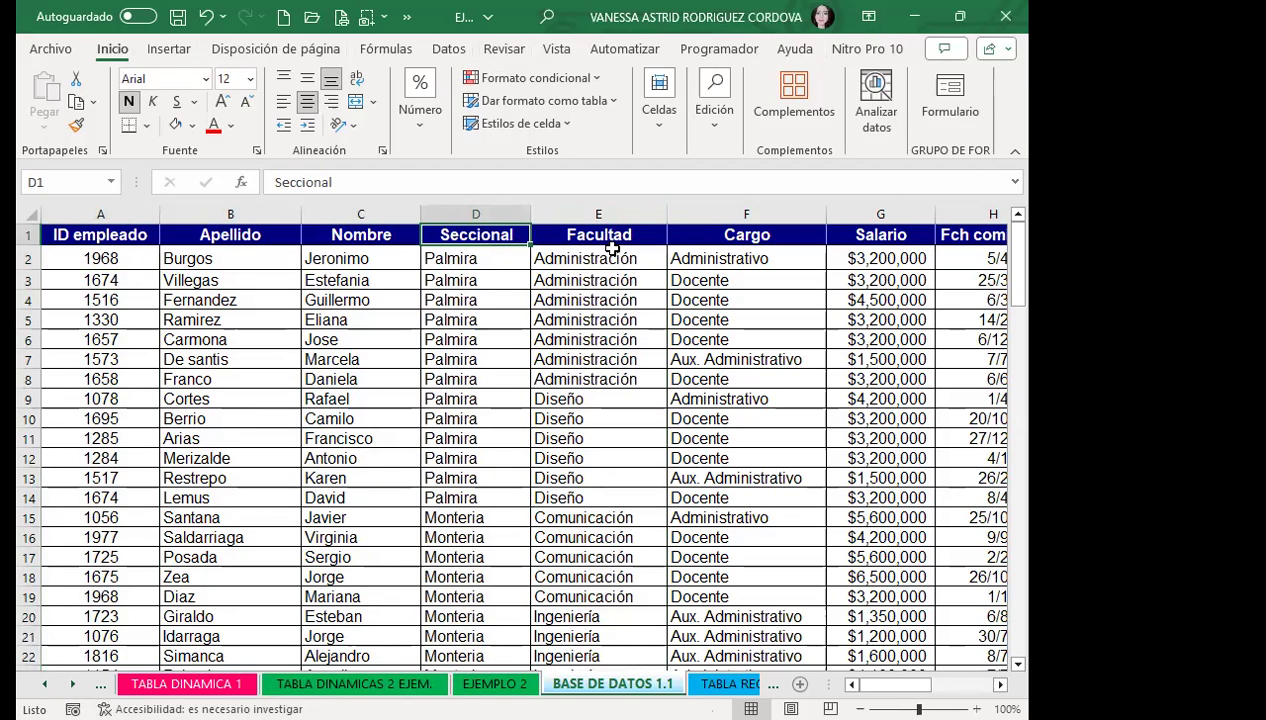
{"action": "left_click", "coordinate": [600, 256]}
{"action": "left_click", "coordinate": [716, 258]}
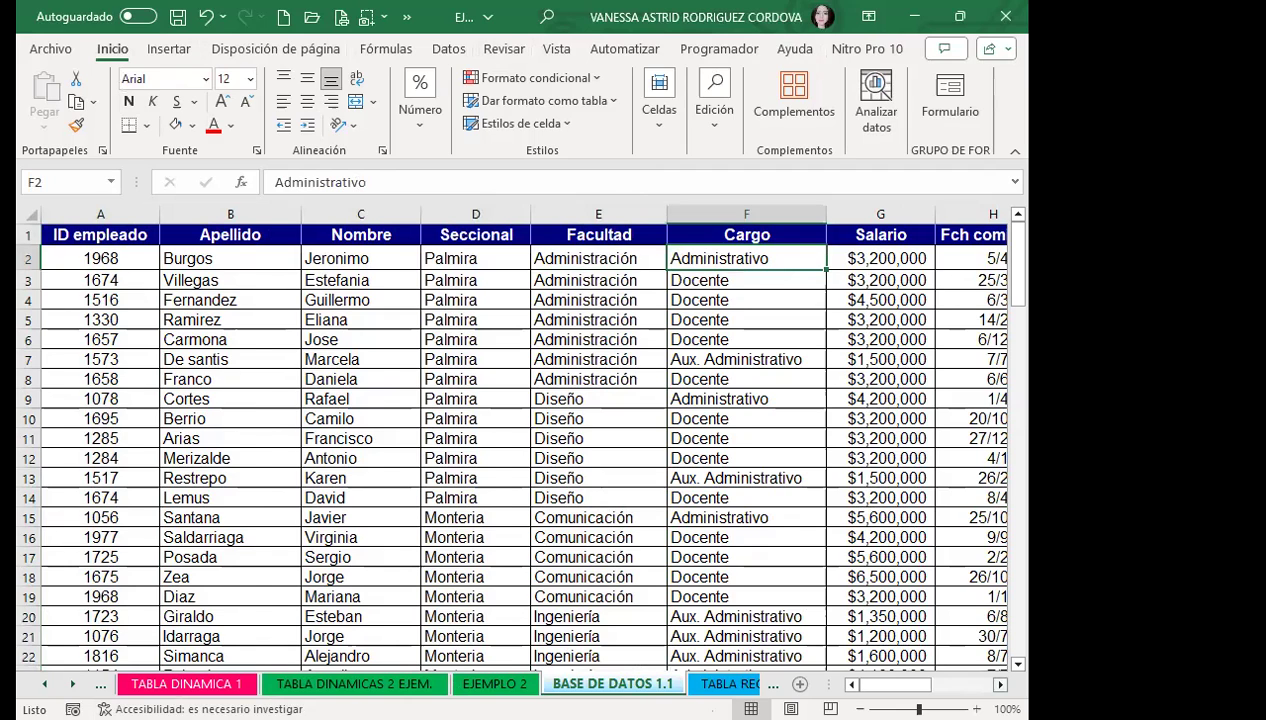
{"action": "scroll", "coordinate": [988, 678], "scroll_direction": "right", "scroll_amount": 2}
{"action": "scroll", "coordinate": [988, 678], "scroll_direction": "right", "scroll_amount": 2}
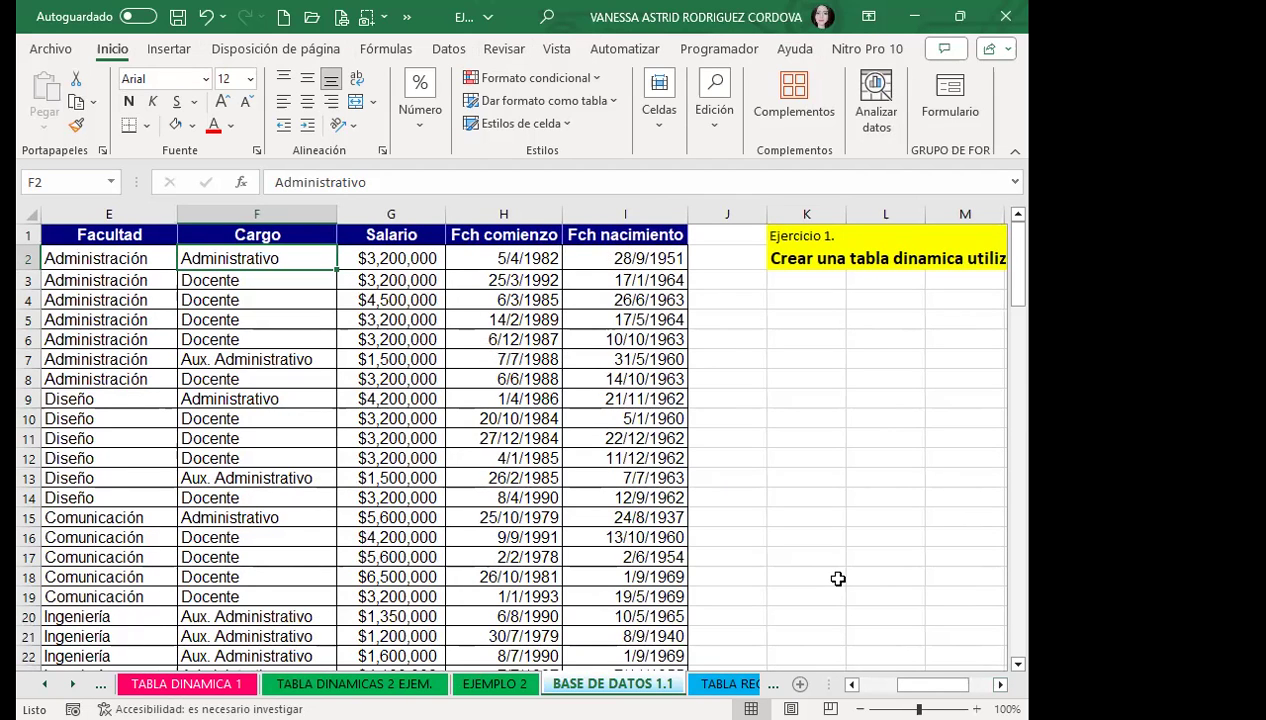
{"action": "left_click_drag", "start_coordinate": [932, 684], "coordinate": [885, 684]}
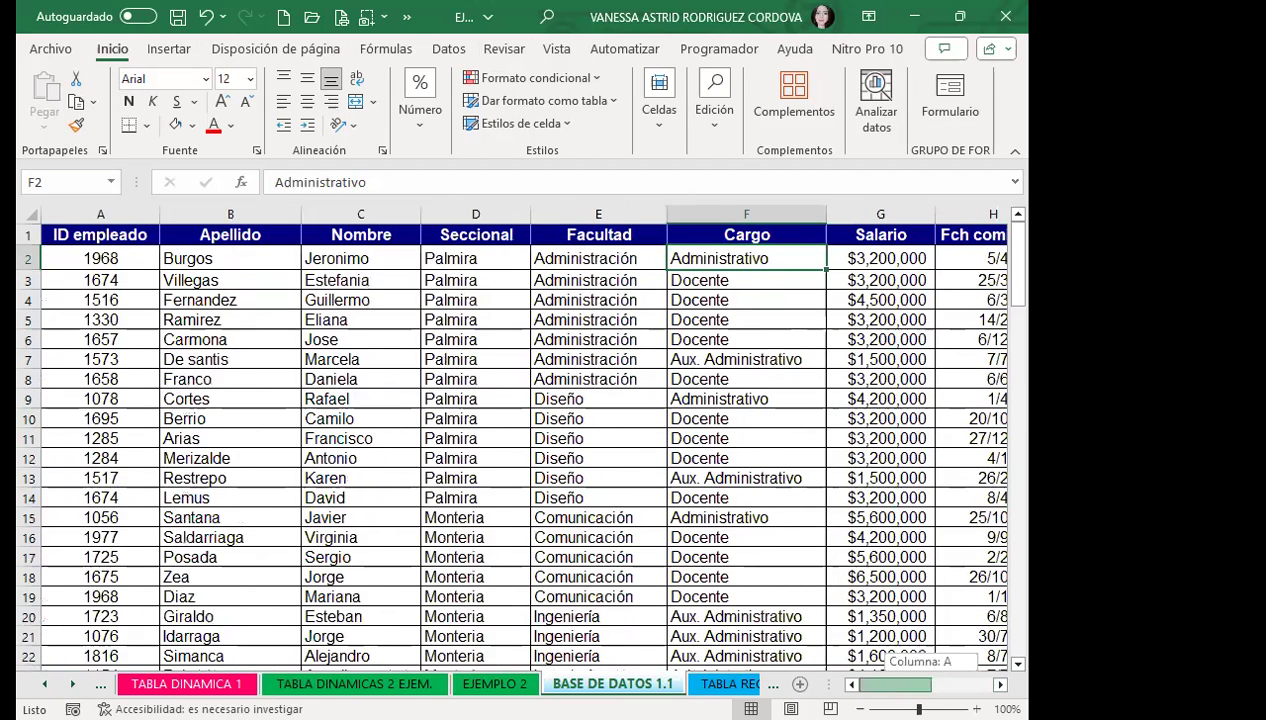
Point out surnames in the Apellido column and first names in Nombre.
{"action": "left_click", "coordinate": [270, 411]}
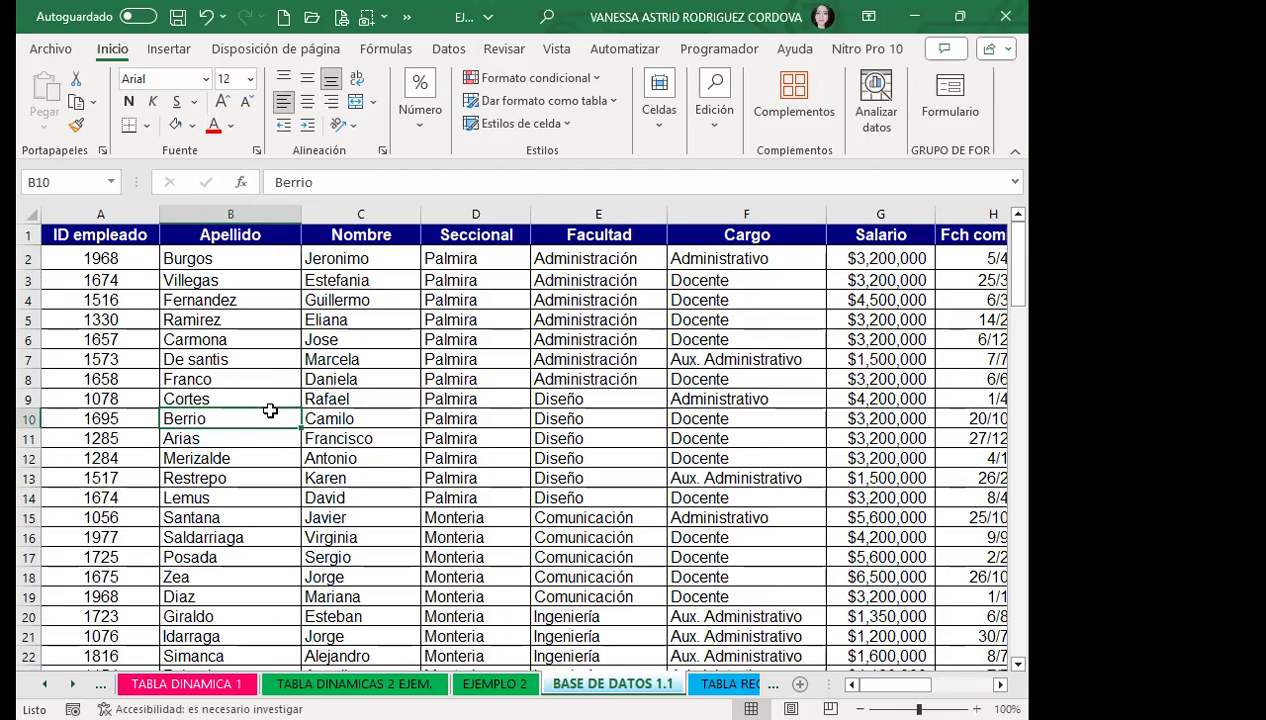
{"action": "left_click", "coordinate": [214, 320]}
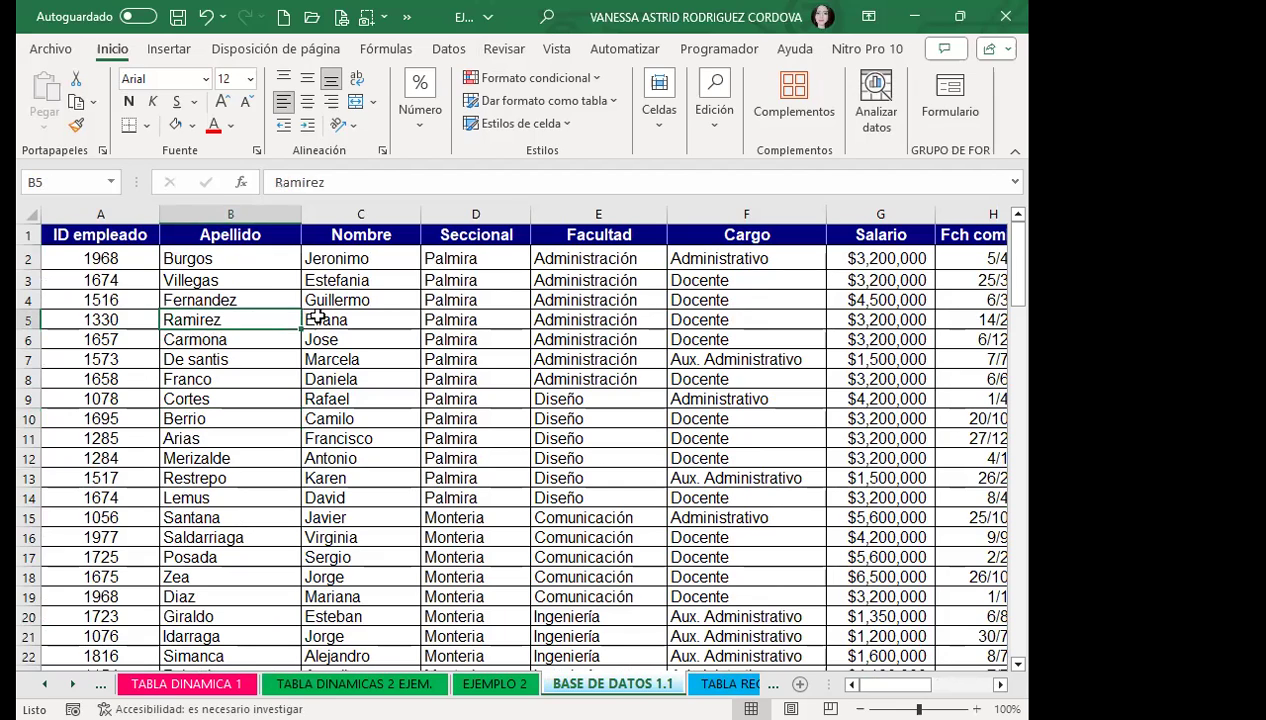
{"action": "left_click", "coordinate": [325, 316]}
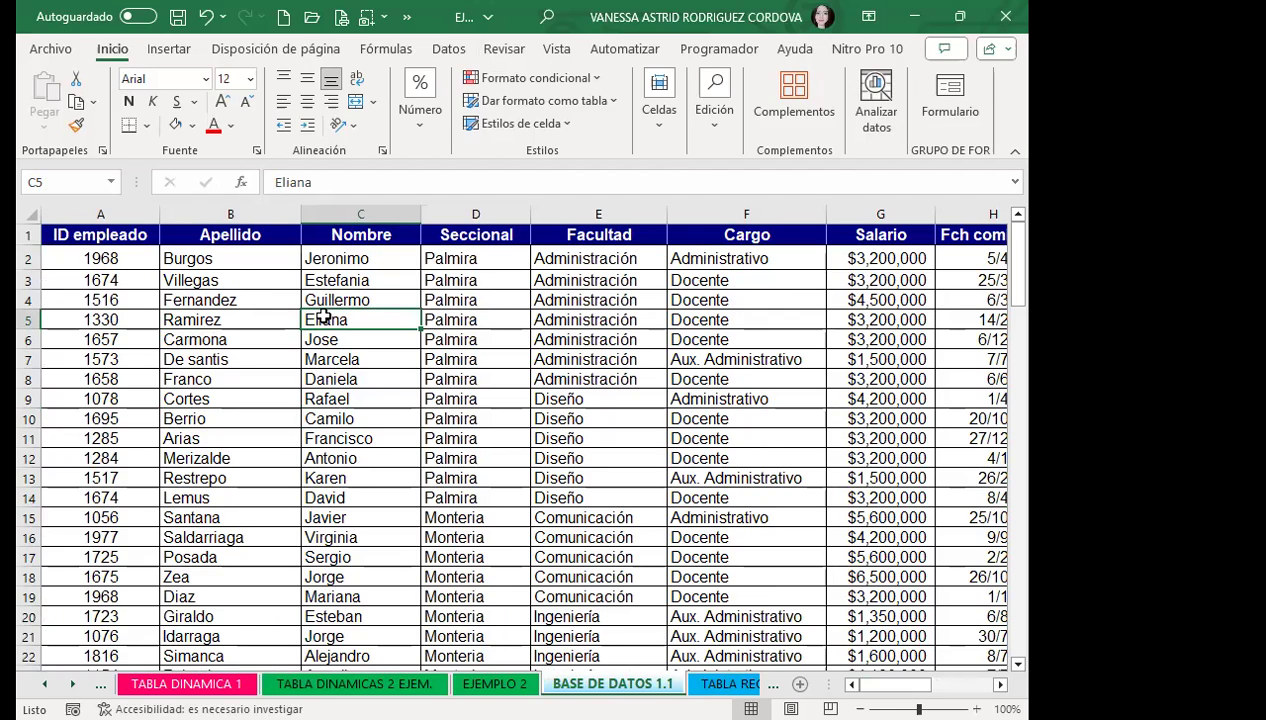
{"action": "left_click", "coordinate": [212, 298]}
{"action": "left_click", "coordinate": [260, 250]}
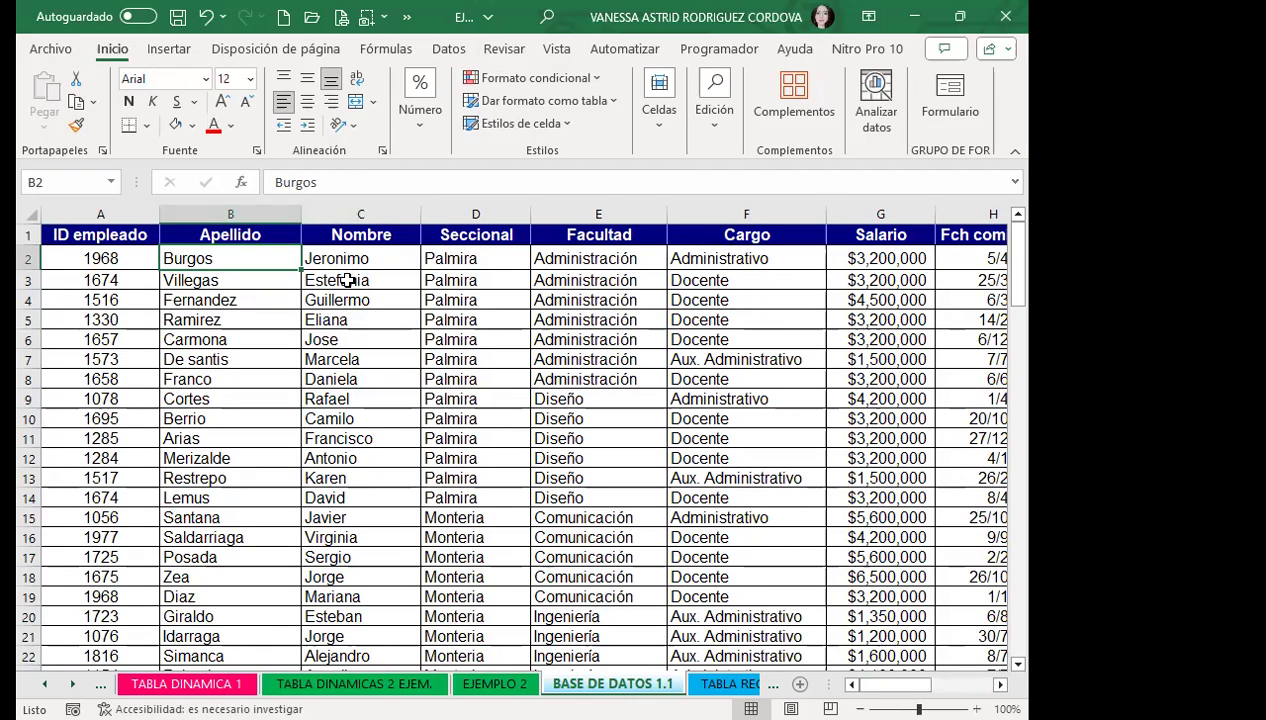
{"action": "left_click", "coordinate": [346, 281]}
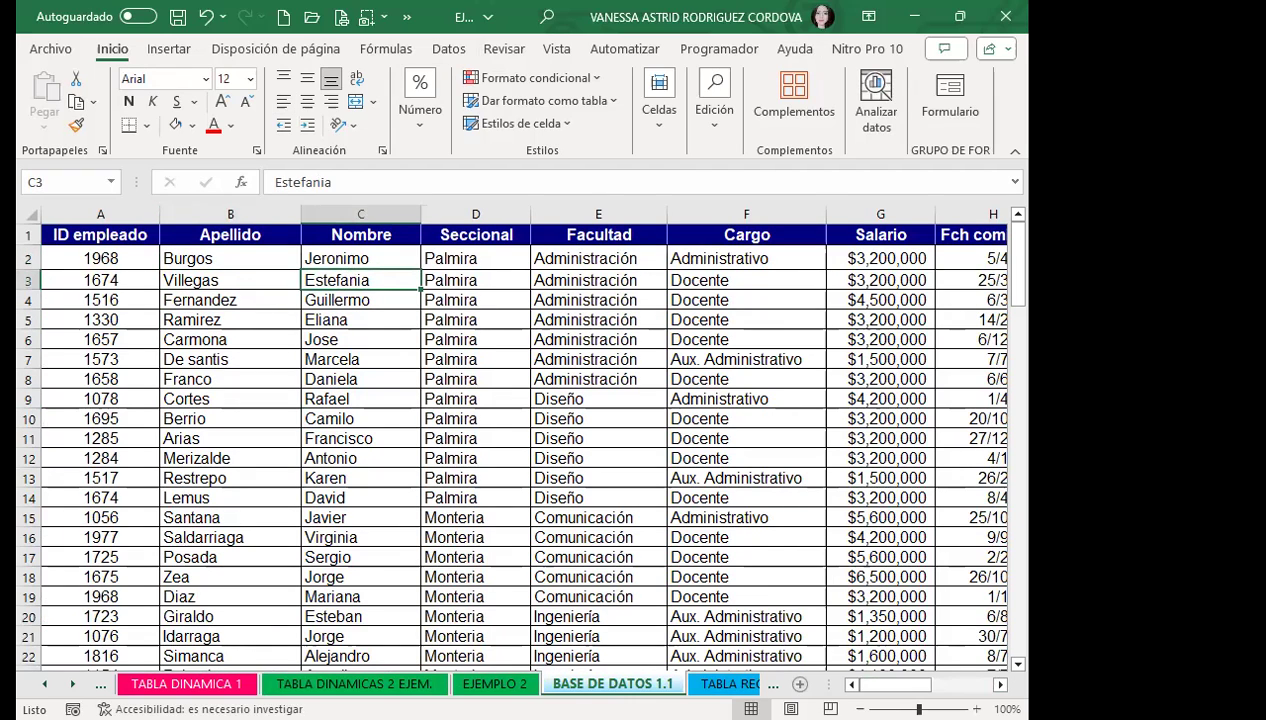
{"action": "left_click", "coordinate": [258, 316]}
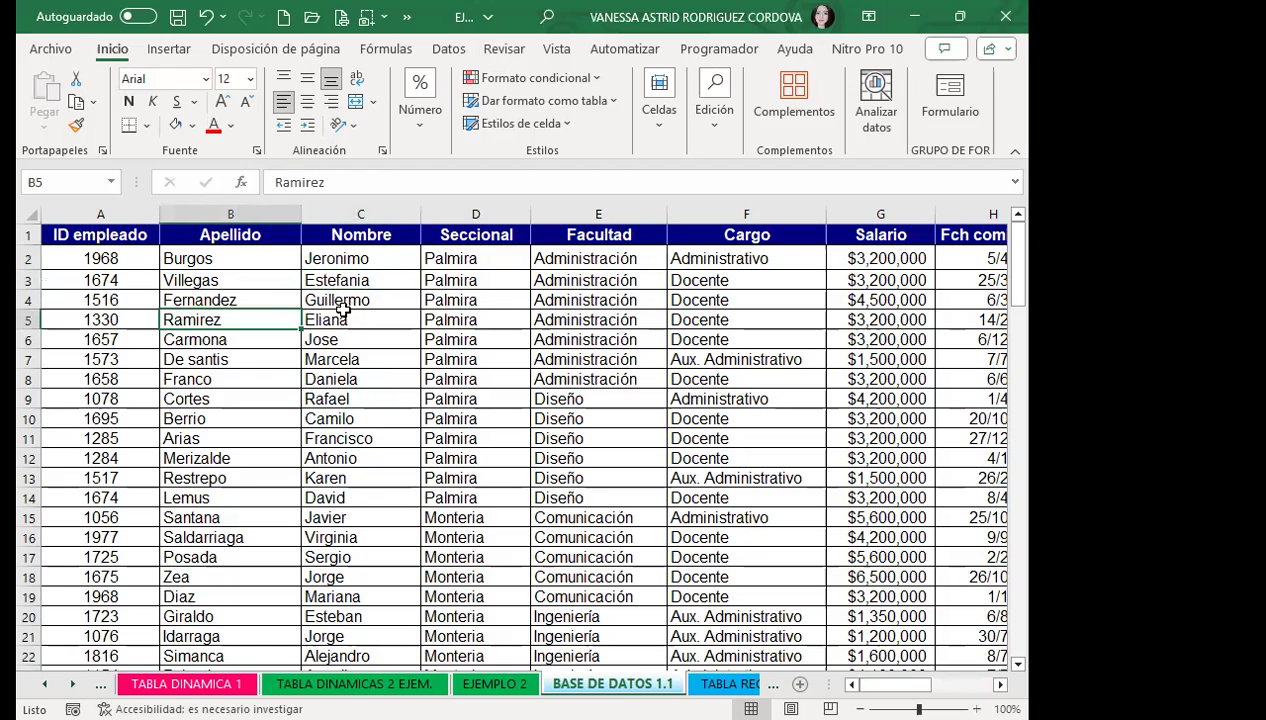
{"action": "left_click", "coordinate": [252, 298]}
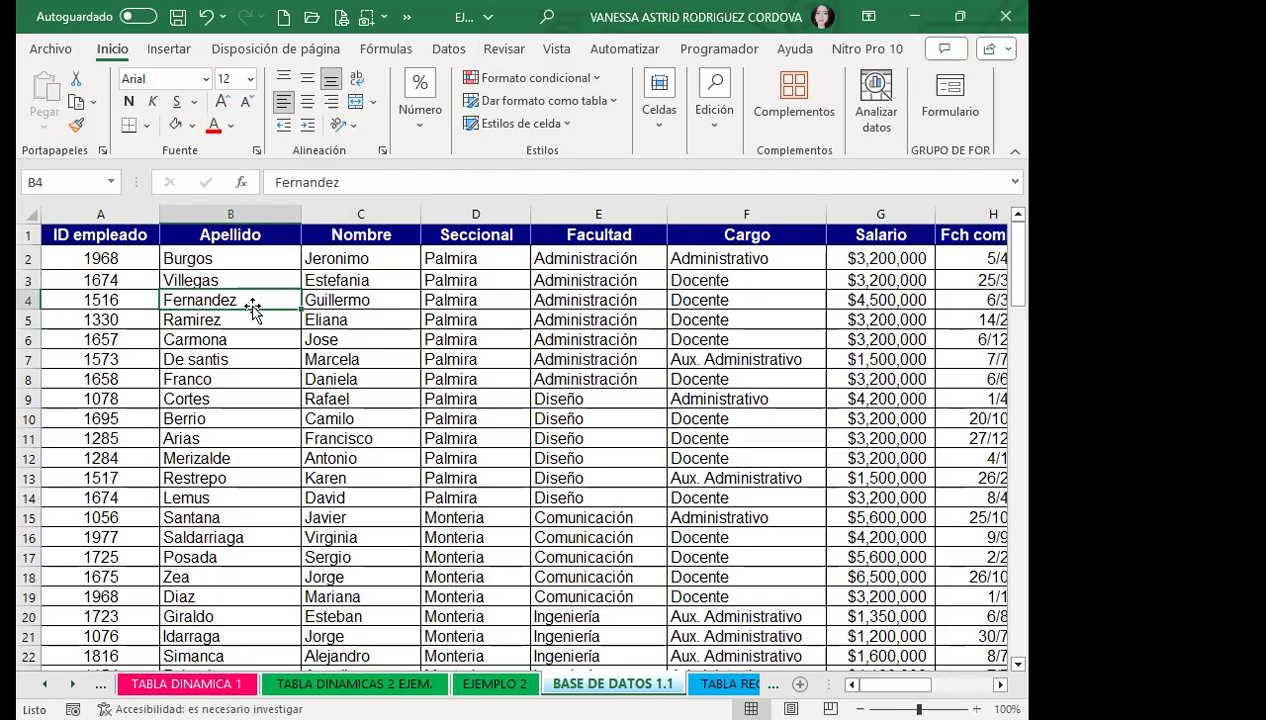
Insert a blank column before Seccional with Ctrl+plus.
{"action": "left_click", "coordinate": [490, 214]}
{"action": "left_click", "coordinate": [650, 133]}
{"action": "key", "text": "ctrl+plus"}
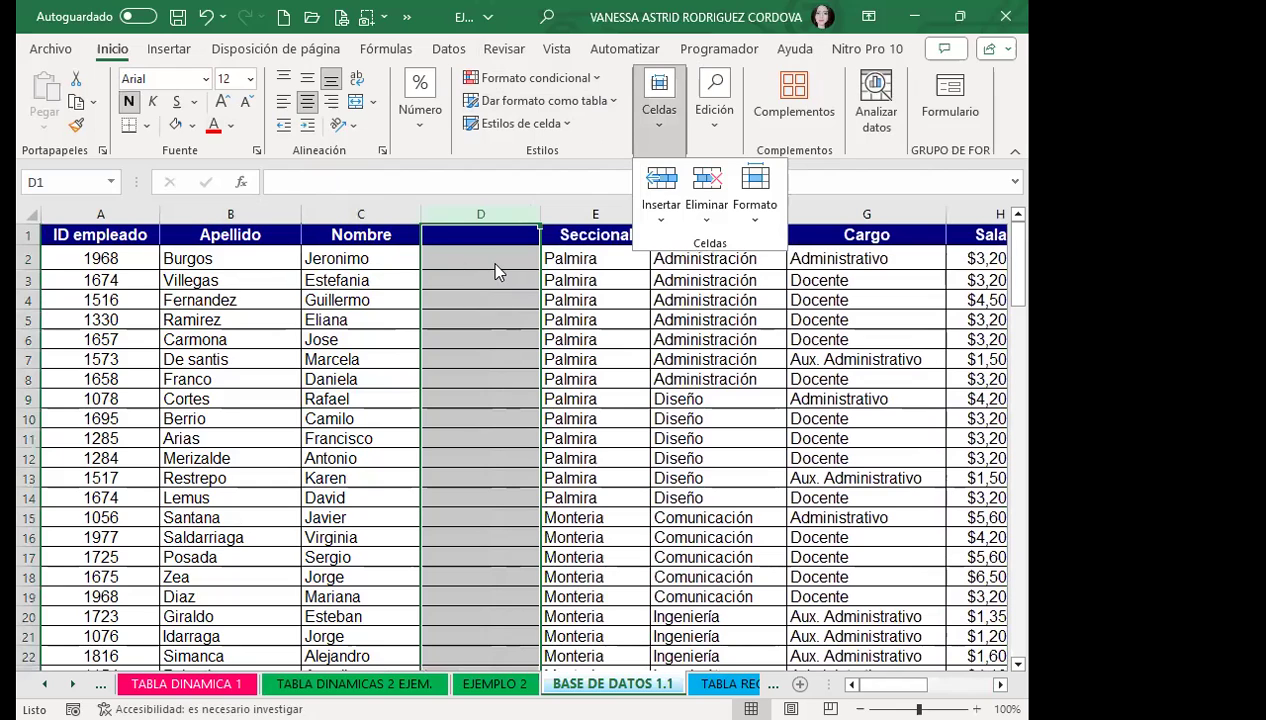
{"action": "left_click", "coordinate": [469, 231]}
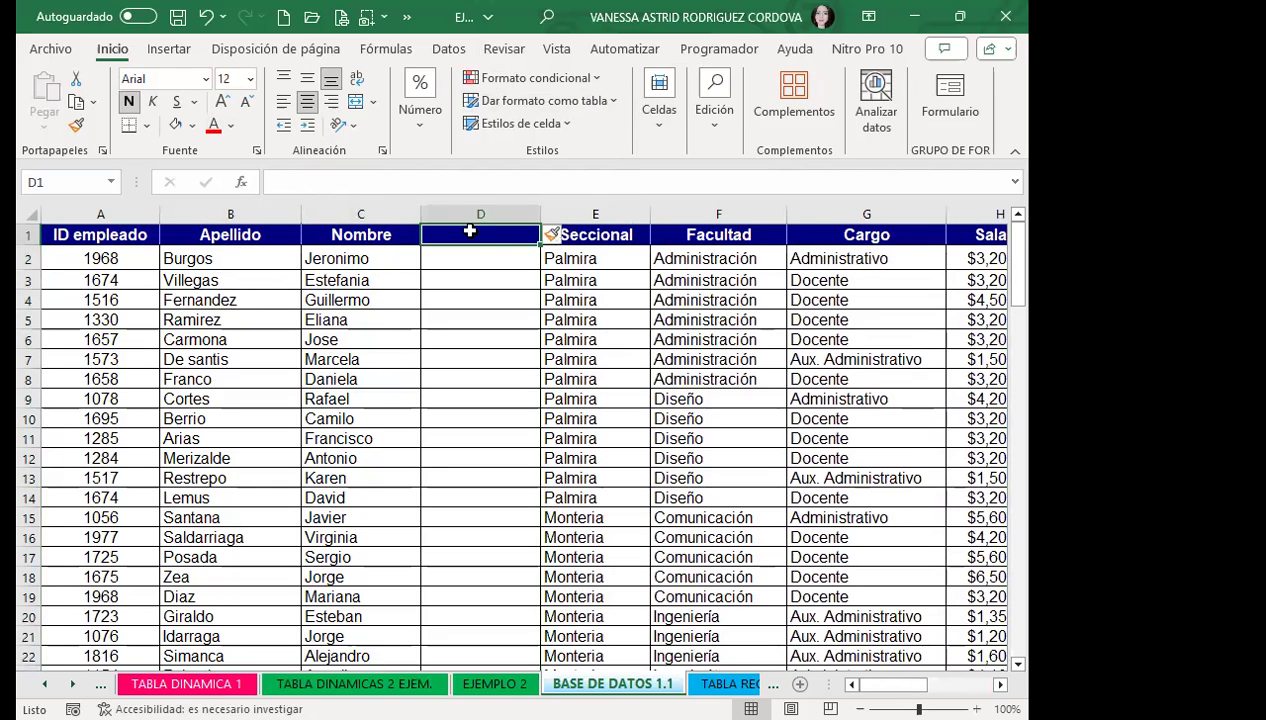
Enter the header Nombres in cell D1.
{"action": "type", "text": "NOMBRES"}
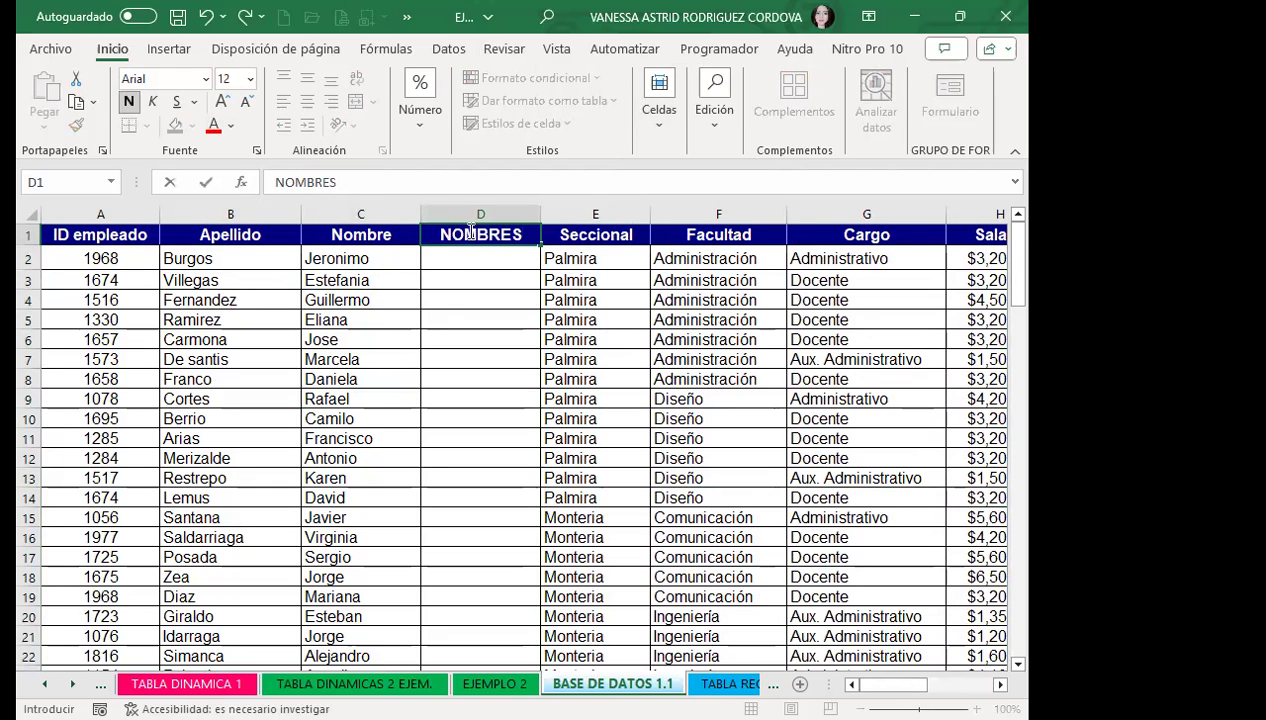
{"action": "key", "text": "BackSpace"}
{"action": "key", "text": "BackSpace"}
{"action": "key", "text": "BackSpace"}
{"action": "key", "text": "BackSpace"}
{"action": "type", "text": "Nombres"}
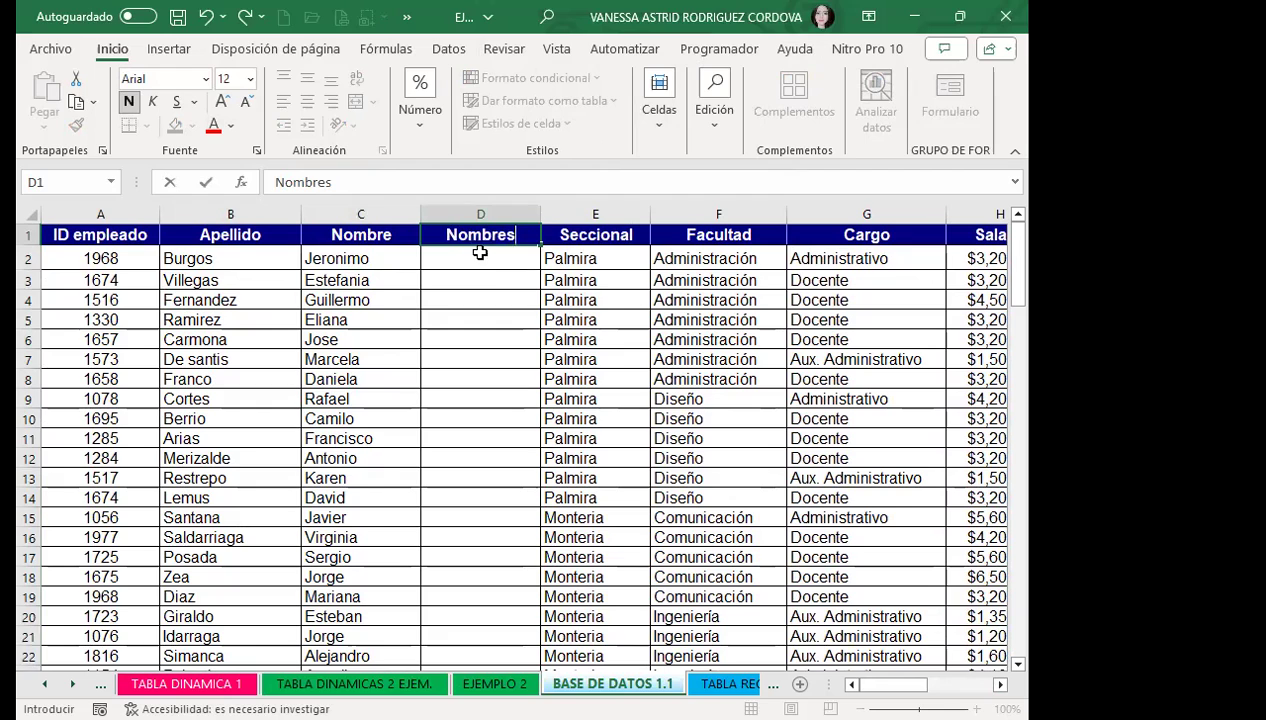
{"action": "left_click", "coordinate": [444, 260]}
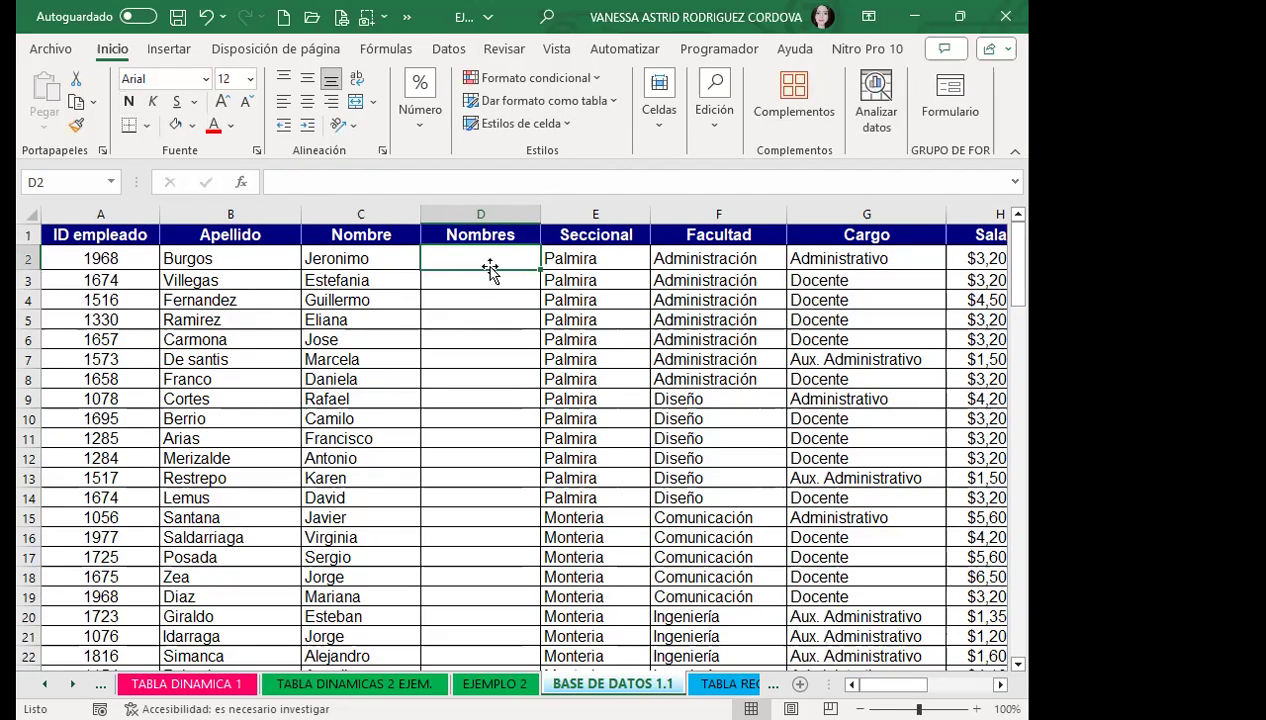
Enter =CONCATENAR(B2;" ";C2) in D2 and widen column D to fit.
{"action": "type", "text": "=c"}
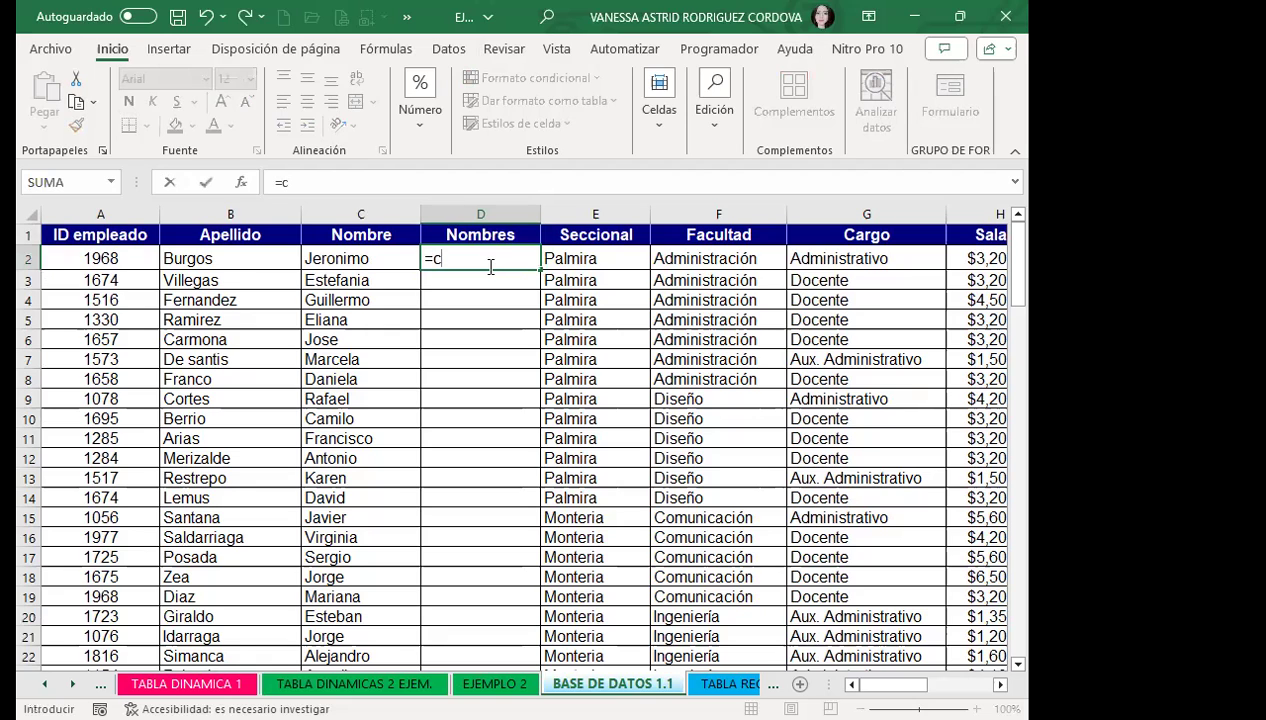
{"action": "type", "text": "onca"}
{"action": "left_click", "coordinate": [500, 298]}
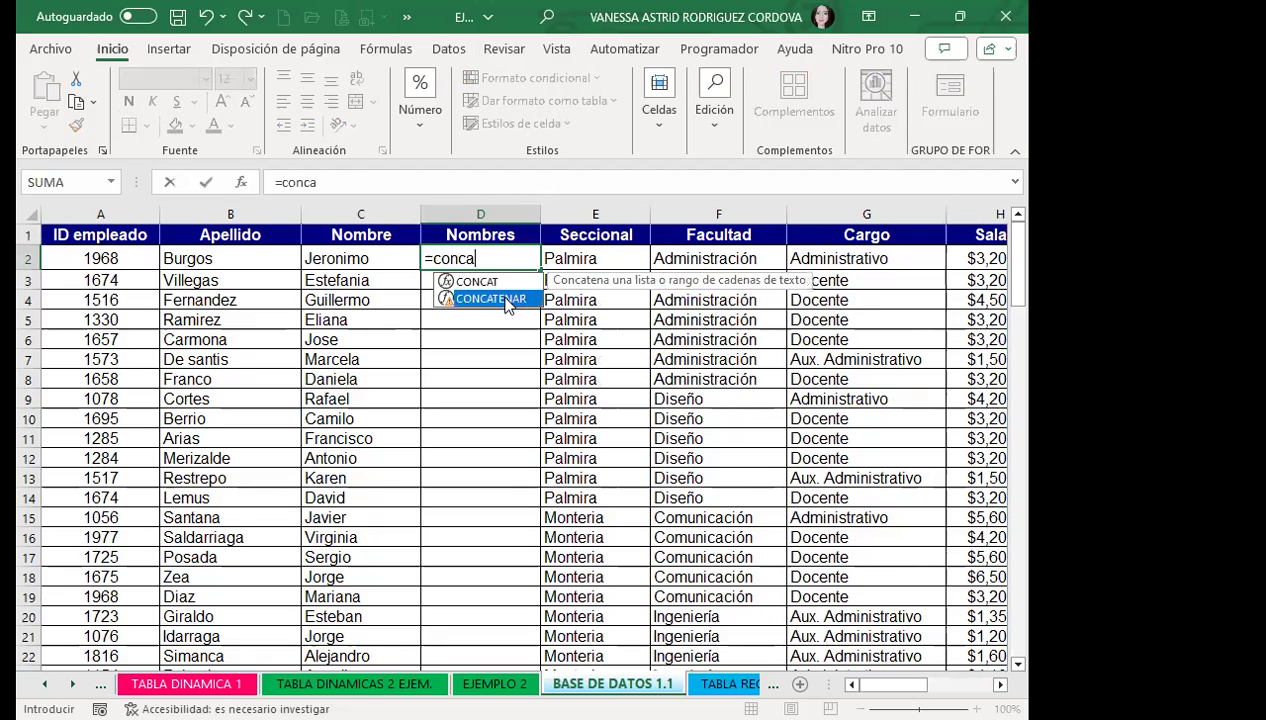
{"action": "key", "text": "Tab"}
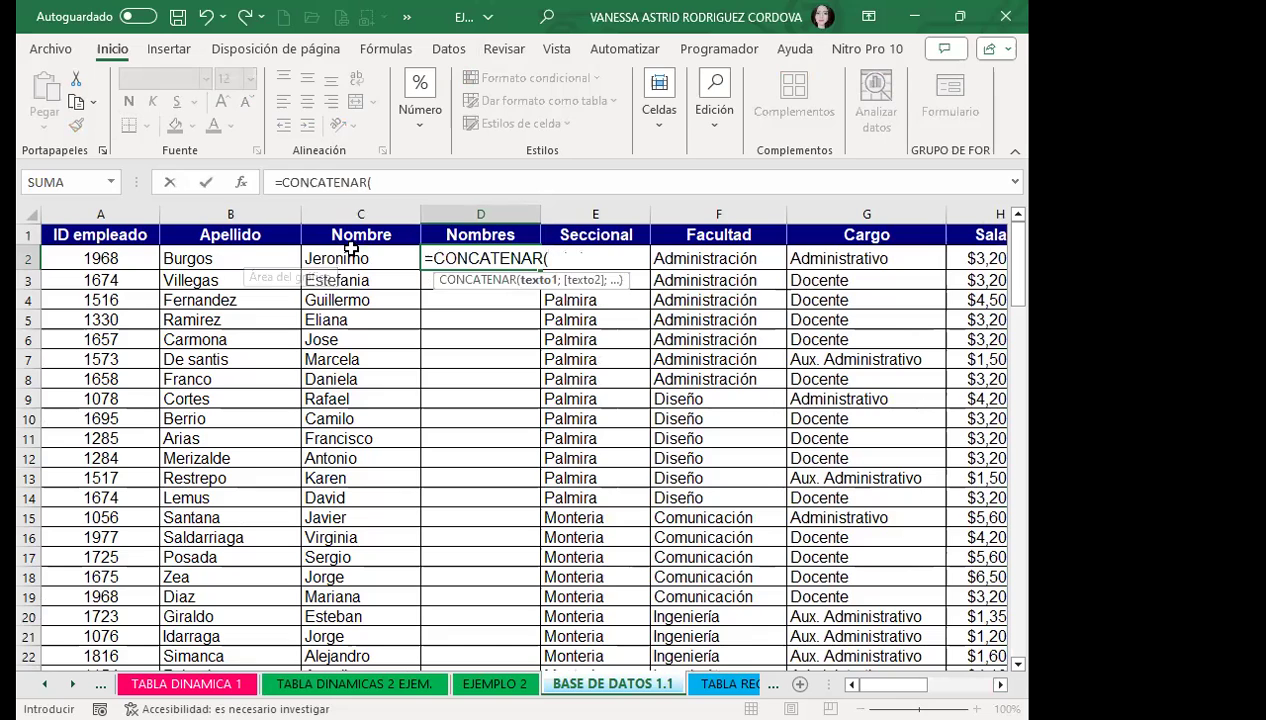
{"action": "left_click", "coordinate": [252, 260]}
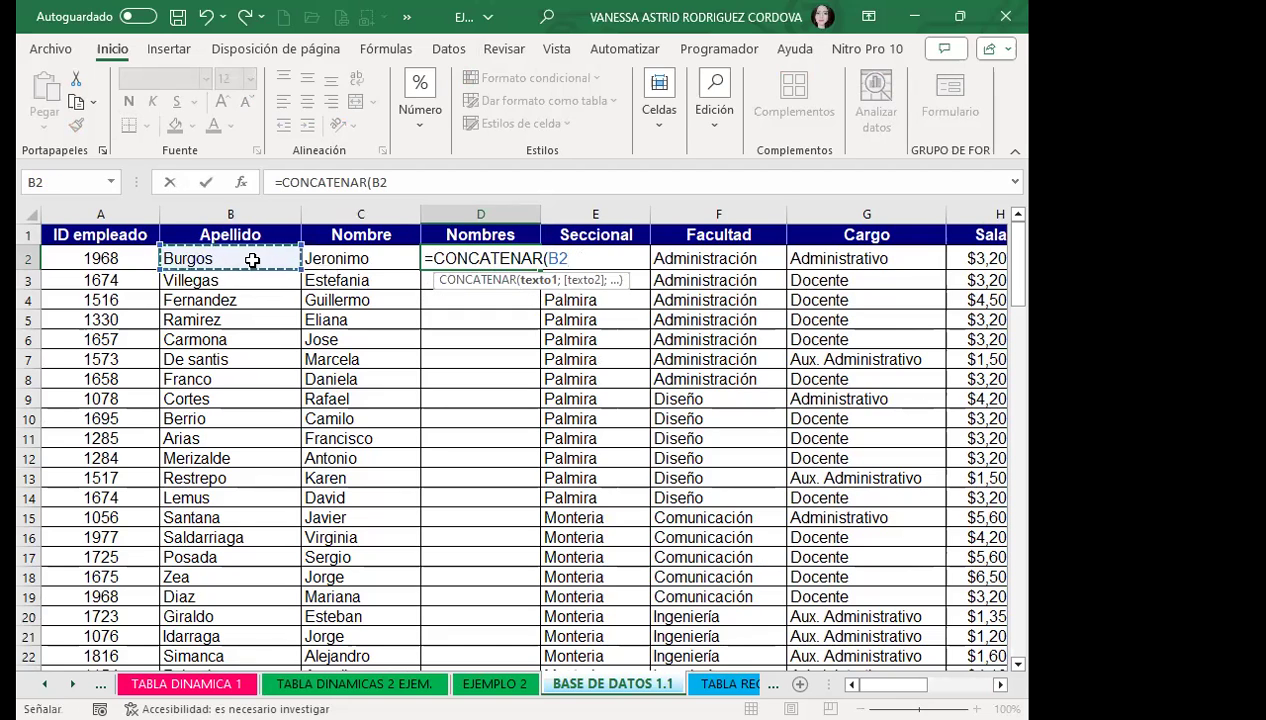
{"action": "type", "text": ";"}
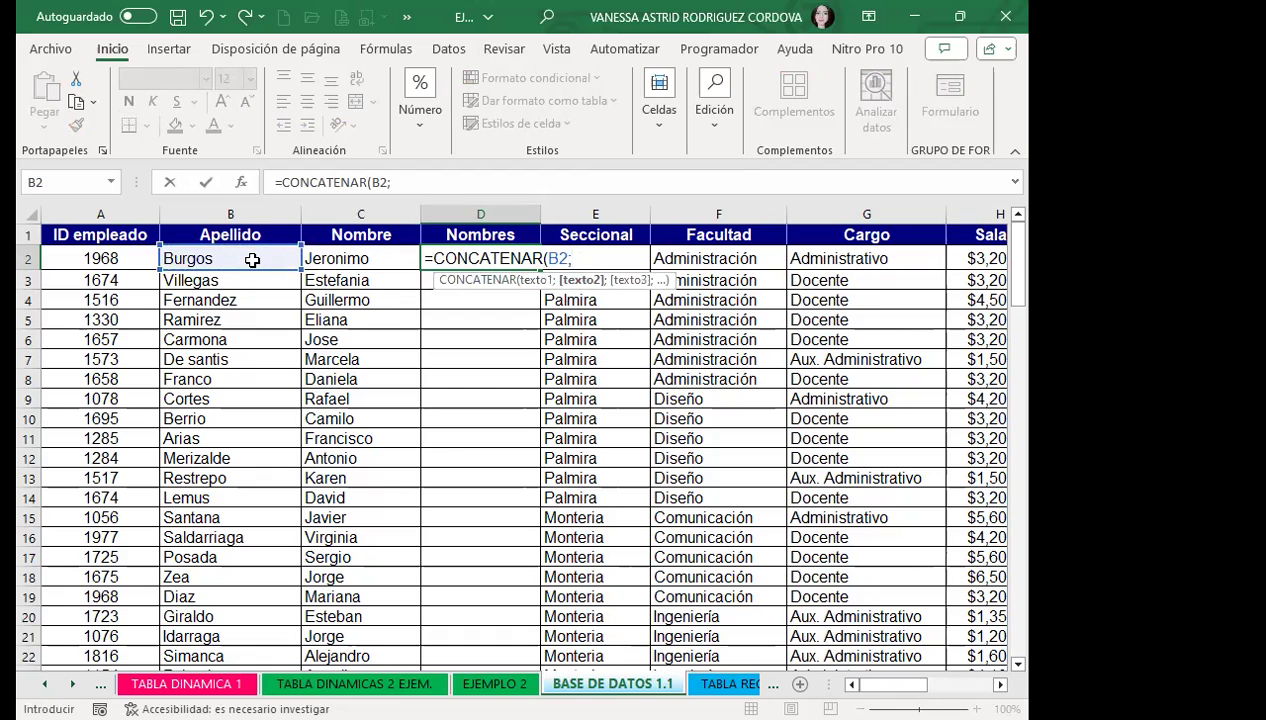
{"action": "type", "text": "!"}
{"action": "key", "text": "BackSpace"}
{"action": "type", "text": ";"}
{"action": "left_click", "coordinate": [333, 260]}
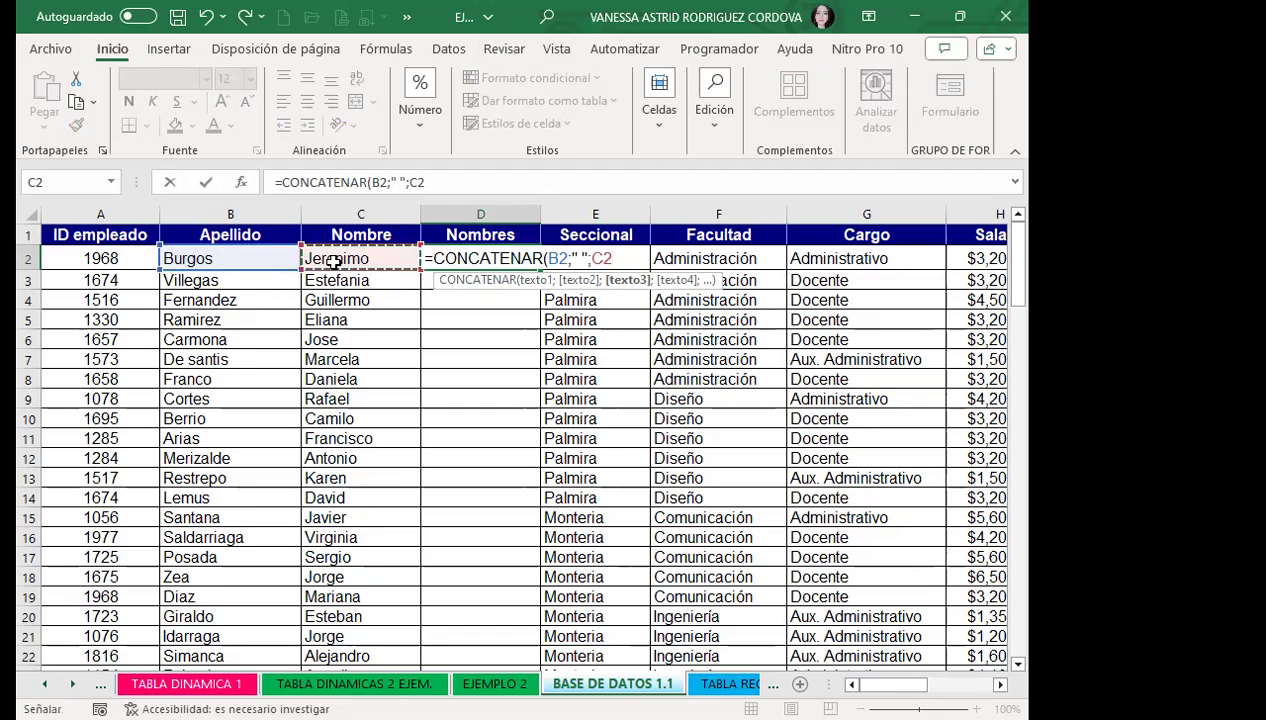
{"action": "key", "text": "Return"}
{"action": "left_click_drag", "start_coordinate": [541, 214], "coordinate": [581, 214]}
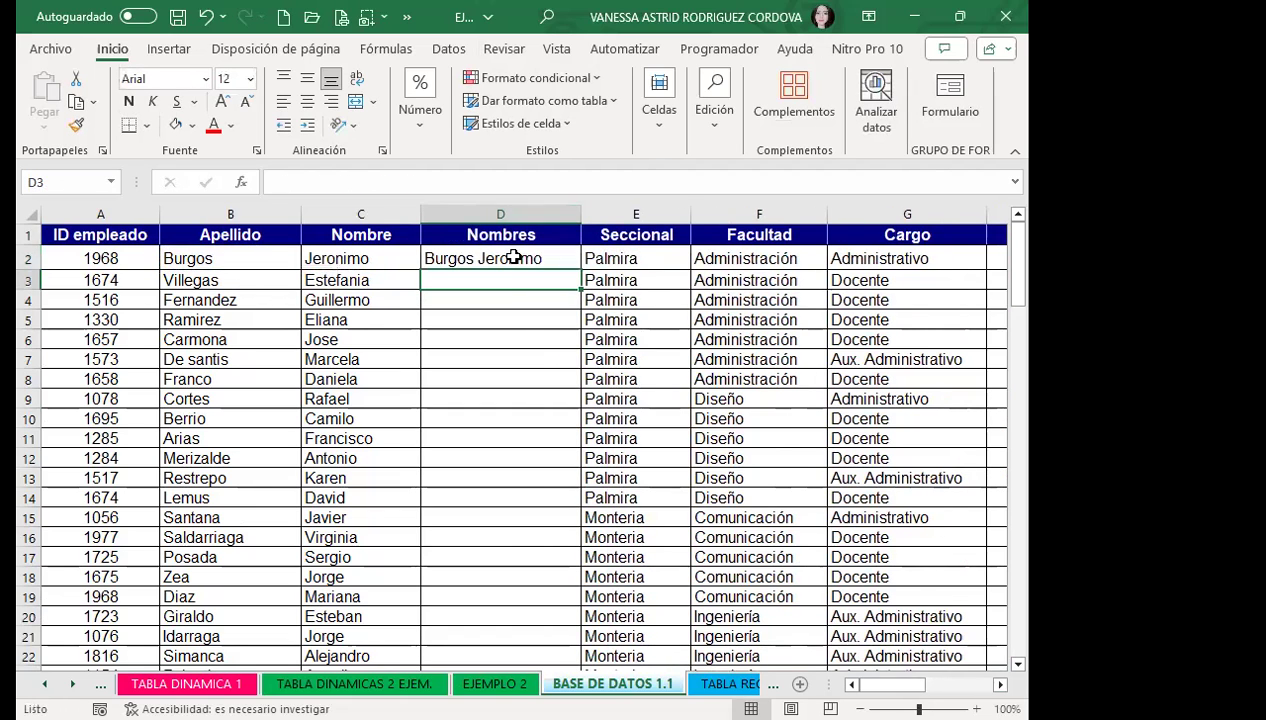
{"action": "left_click", "coordinate": [514, 258]}
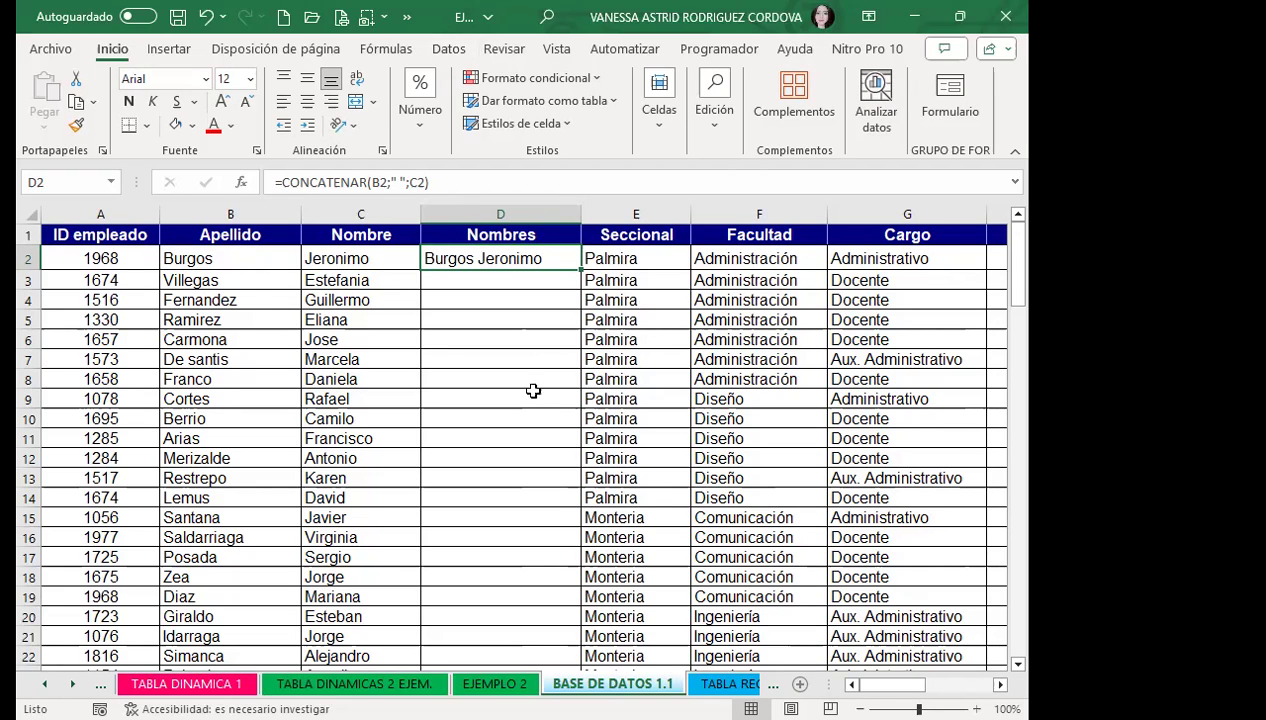
Fill the D2 formula down column D, then delete the filled formulas.
{"action": "double_click", "coordinate": [580, 272]}
{"action": "scroll", "coordinate": [517, 330], "scroll_direction": "down", "scroll_amount": 4}
{"action": "scroll", "coordinate": [517, 440], "scroll_direction": "down", "scroll_amount": 8}
{"action": "scroll", "coordinate": [519, 444], "scroll_direction": "down", "scroll_amount": 6}
{"action": "scroll", "coordinate": [517, 440], "scroll_direction": "down", "scroll_amount": 8}
{"action": "scroll", "coordinate": [517, 443], "scroll_direction": "down", "scroll_amount": 5}
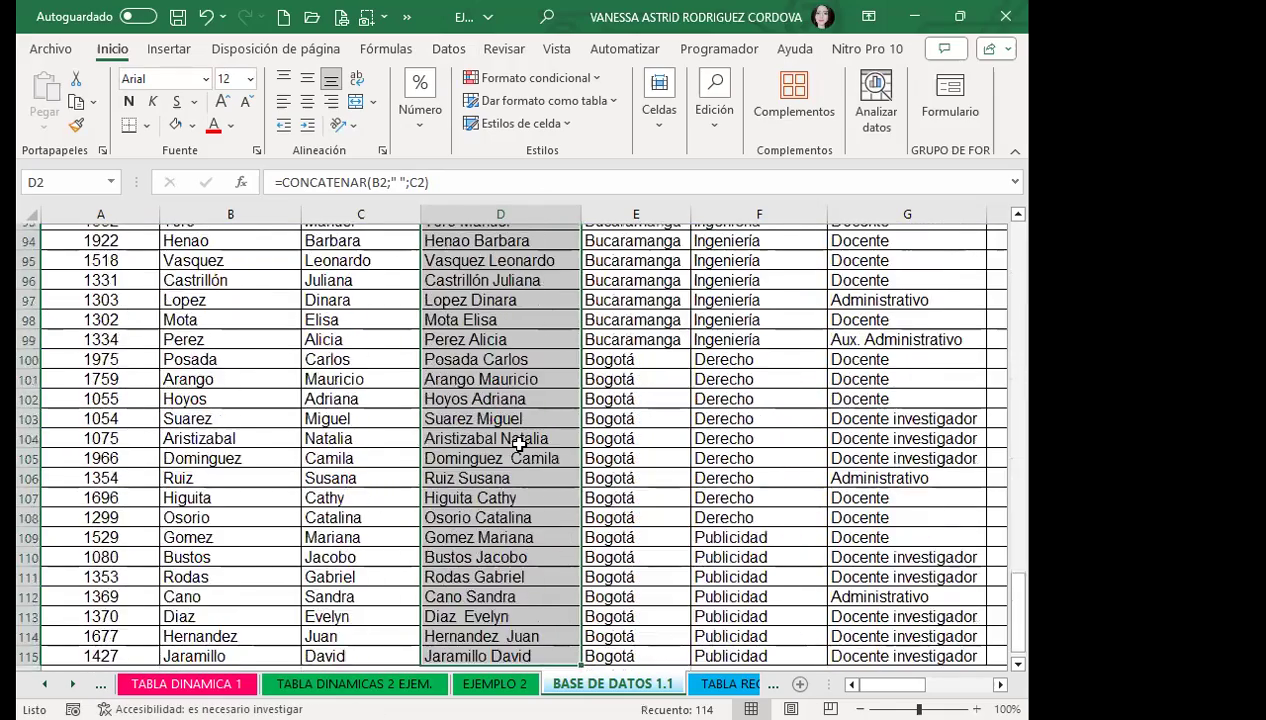
{"action": "scroll", "coordinate": [517, 443], "scroll_direction": "down", "scroll_amount": 7}
{"action": "scroll", "coordinate": [466, 405], "scroll_direction": "up", "scroll_amount": 4}
{"action": "scroll", "coordinate": [466, 403], "scroll_direction": "up", "scroll_amount": 10}
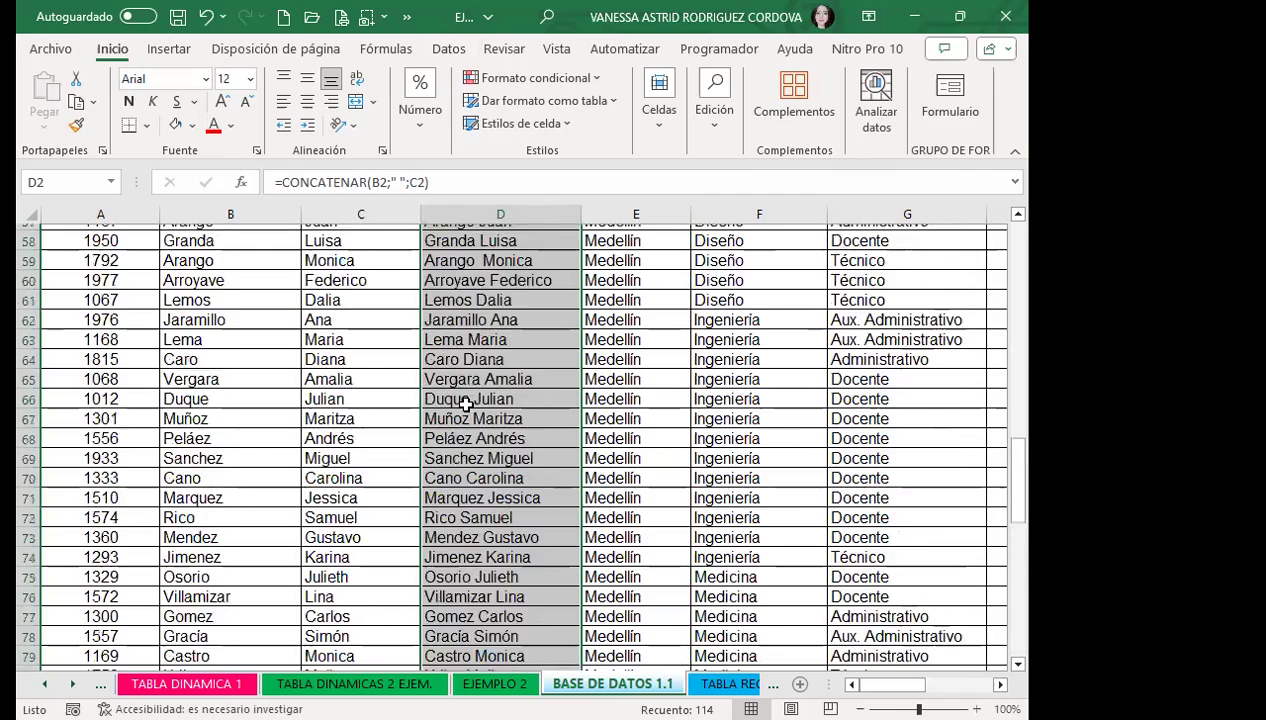
{"action": "scroll", "coordinate": [466, 403], "scroll_direction": "up", "scroll_amount": 10}
{"action": "scroll", "coordinate": [470, 400], "scroll_direction": "up", "scroll_amount": 10}
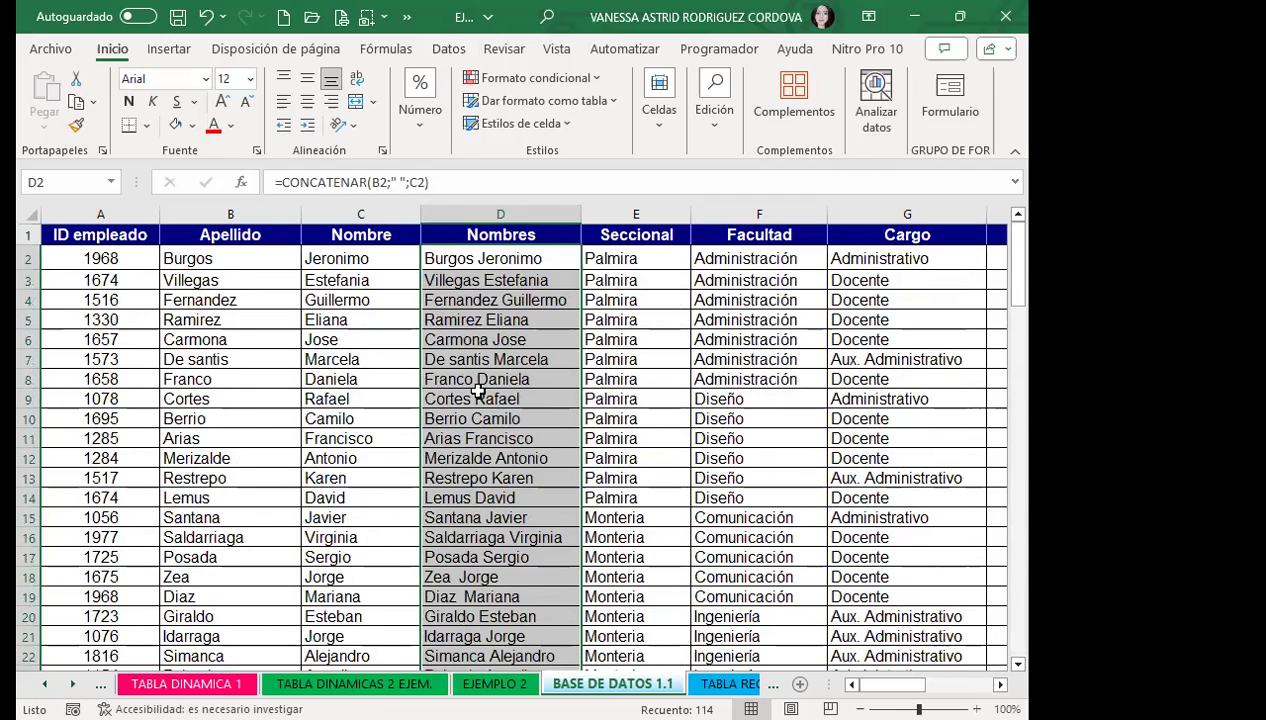
{"action": "key", "text": "Delete"}
Type the first employee's surname and first name in lowercase in D2, then select D2:D114.
{"action": "left_click", "coordinate": [478, 252]}
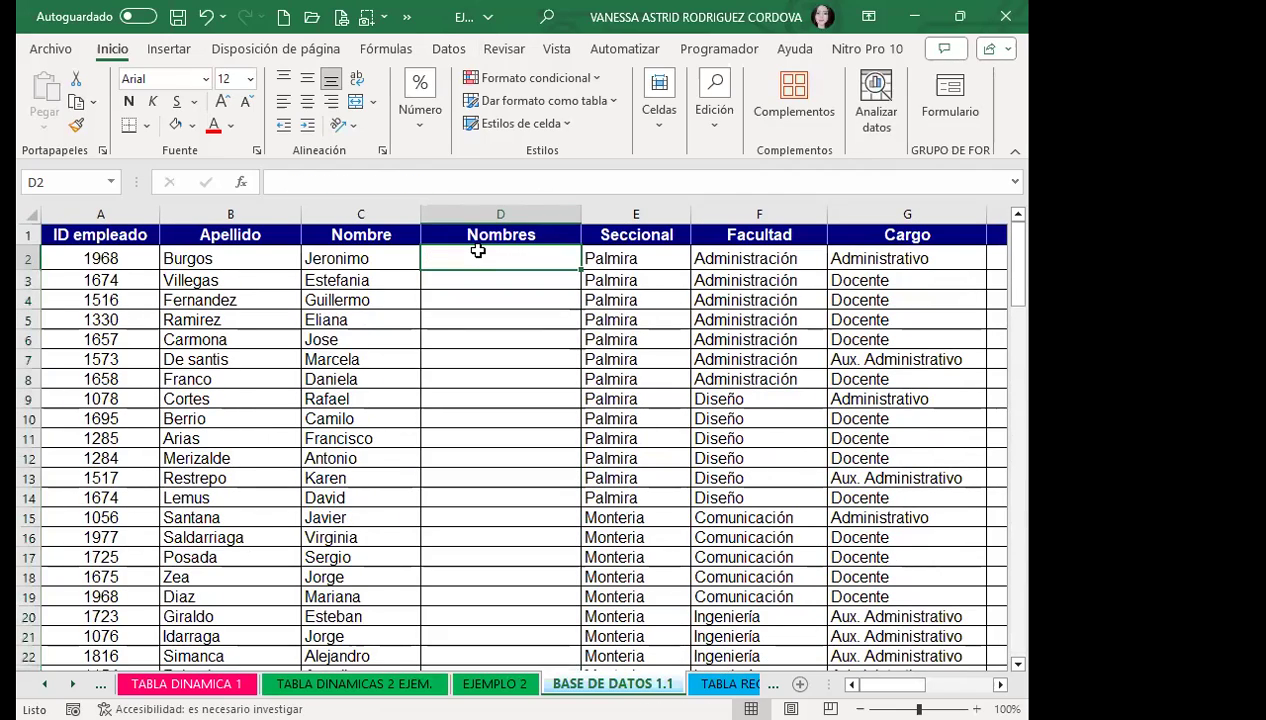
{"action": "type", "text": "burgos "}
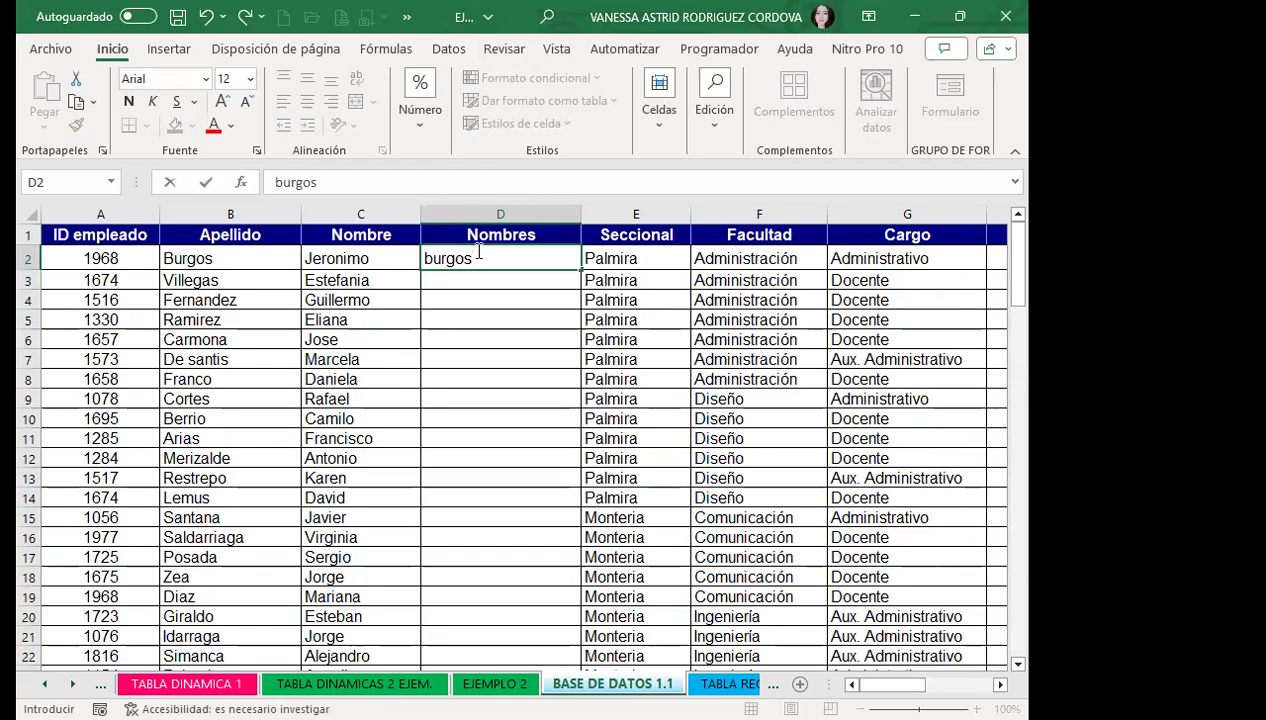
{"action": "type", "text": "jeronimo"}
{"action": "key", "text": "Return"}
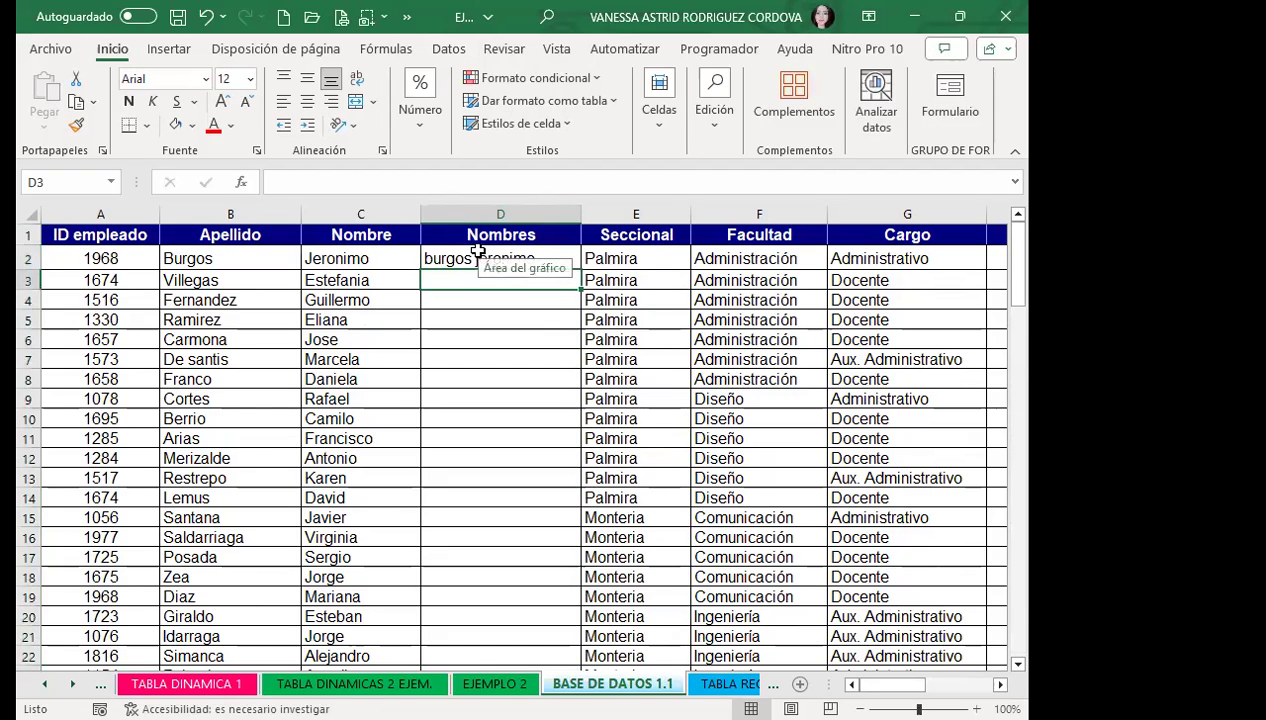
{"action": "left_click", "coordinate": [470, 252]}
{"action": "mouse_move", "coordinate": [523, 252]}
{"action": "left_mouse_down"}
{"action": "mouse_move", "coordinate": [578, 645]}
{"action": "mouse_move", "coordinate": [507, 678]}
{"action": "left_mouse_up"}
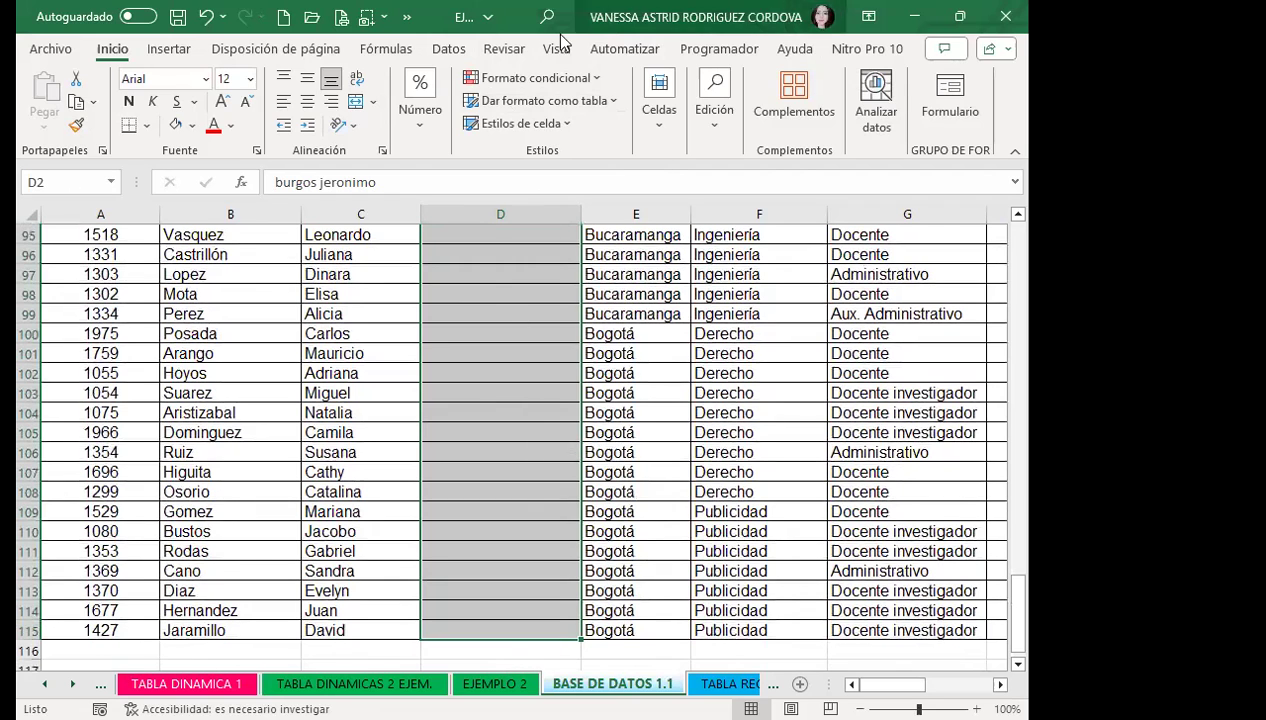
Run Relleno rápido from the Datos tab to fill the Nombres column, then check D2 and D3.
{"action": "left_click", "coordinate": [449, 49]}
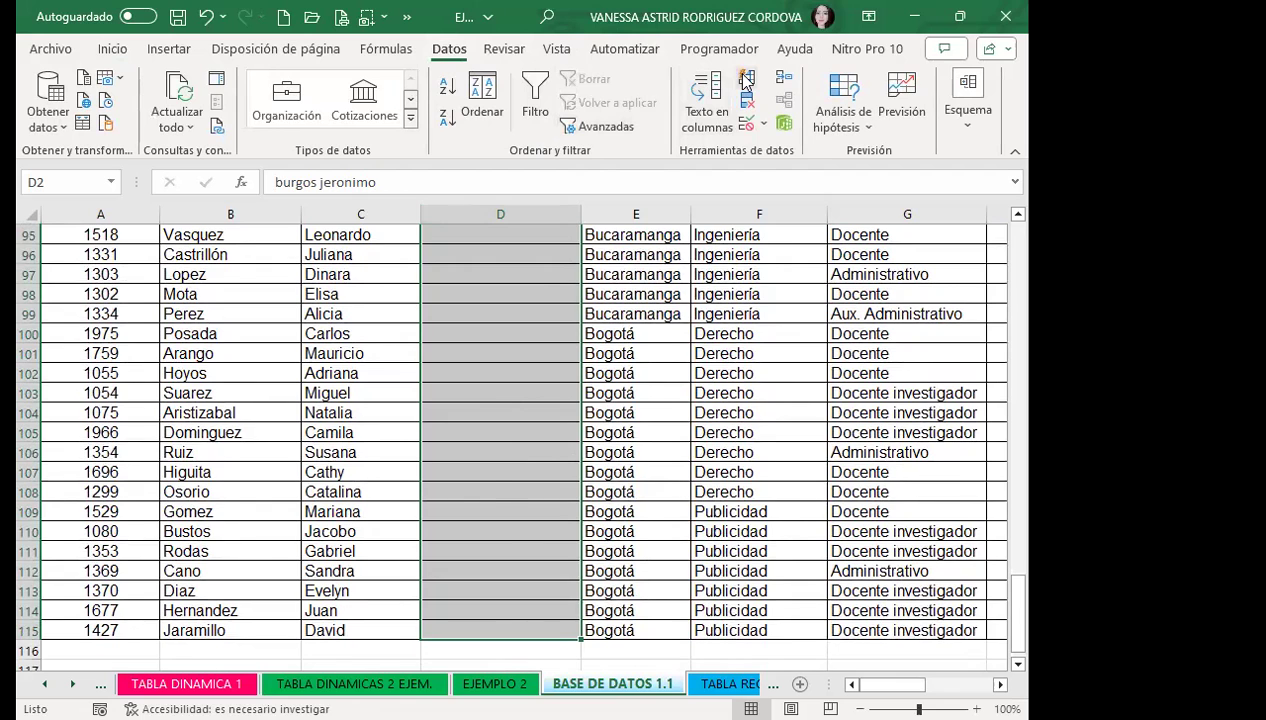
{"action": "left_click", "coordinate": [745, 80]}
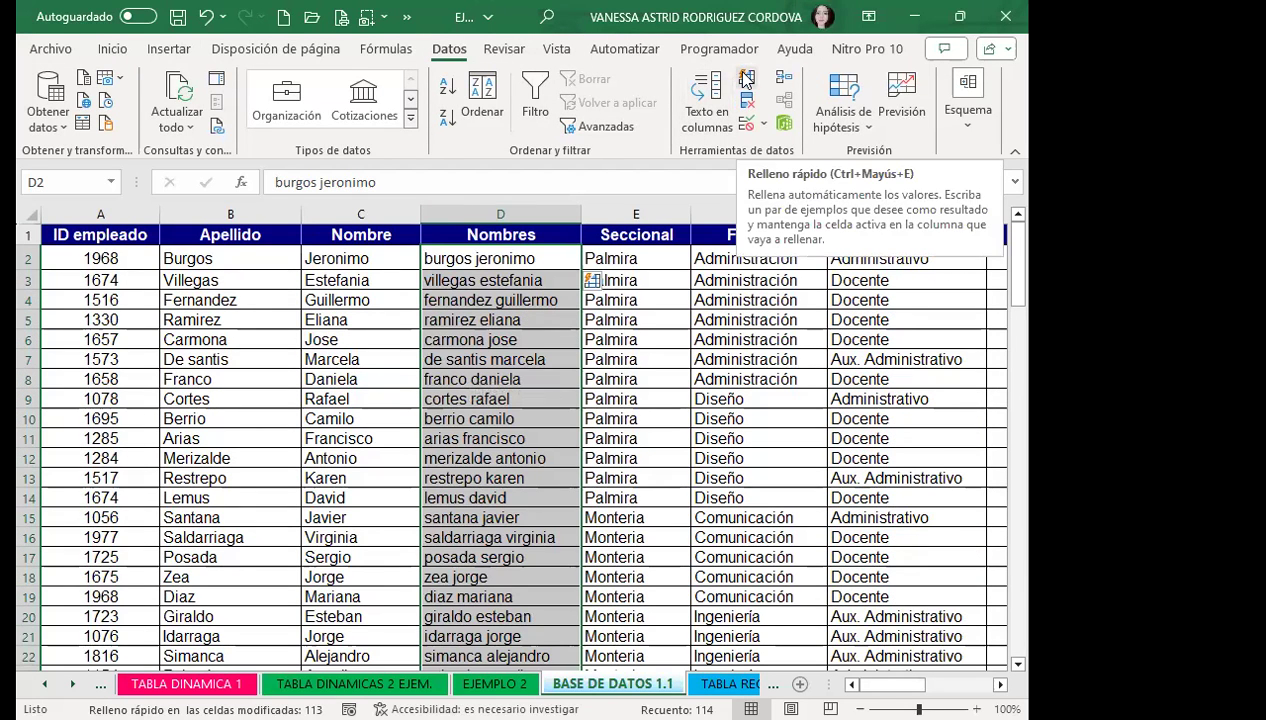
{"action": "left_click", "coordinate": [469, 283]}
{"action": "left_click", "coordinate": [472, 262]}
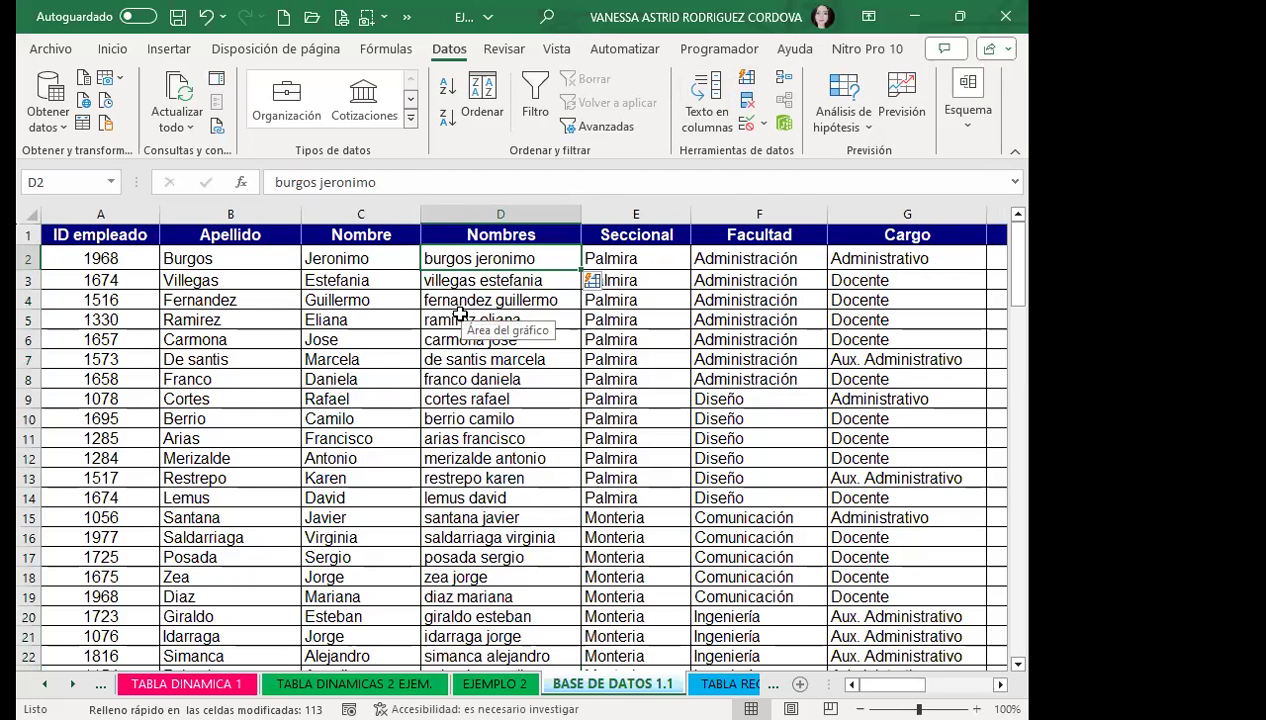
{"action": "left_click", "coordinate": [462, 275]}
{"action": "left_click", "coordinate": [486, 260]}
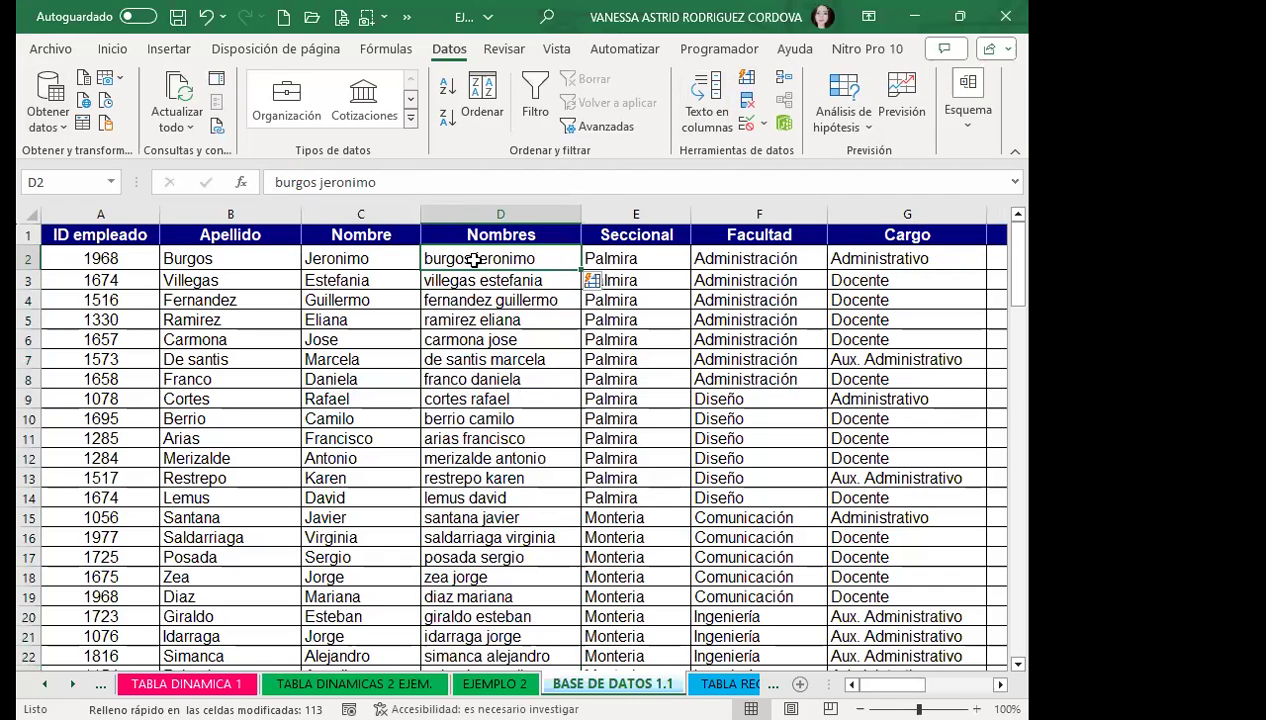
{"action": "left_click", "coordinate": [545, 237]}
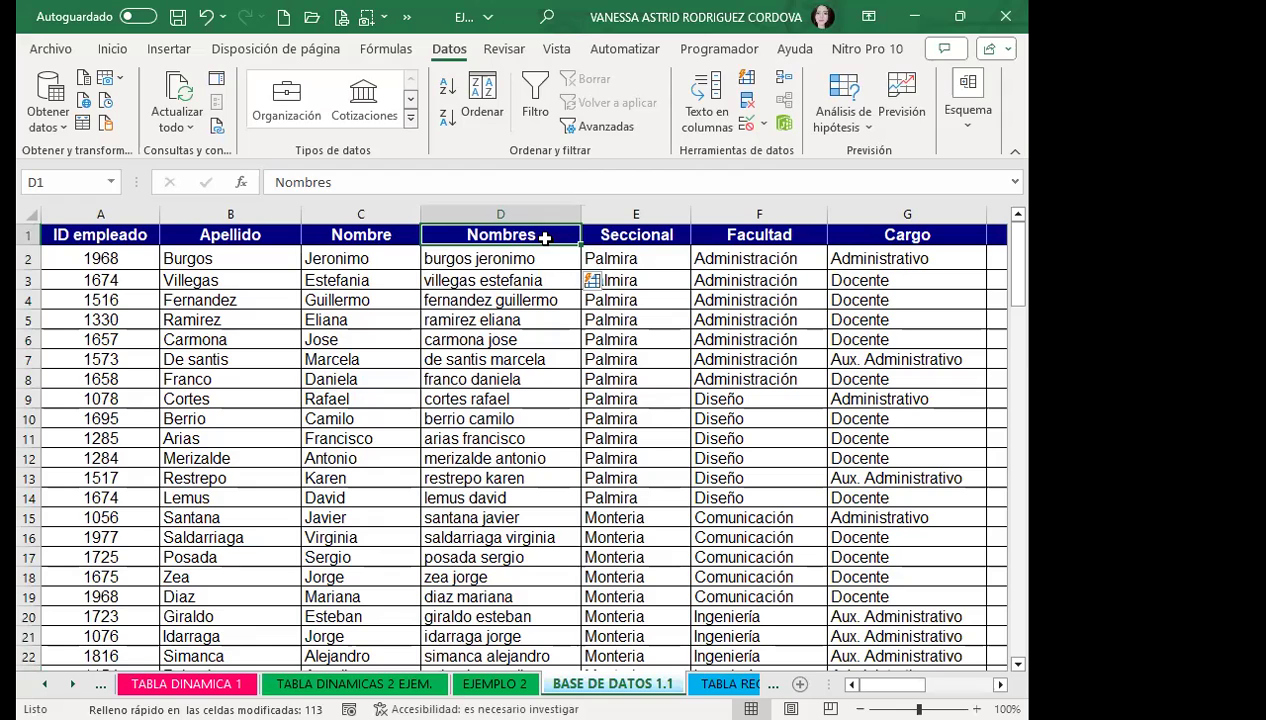
{"action": "left_click", "coordinate": [440, 300]}
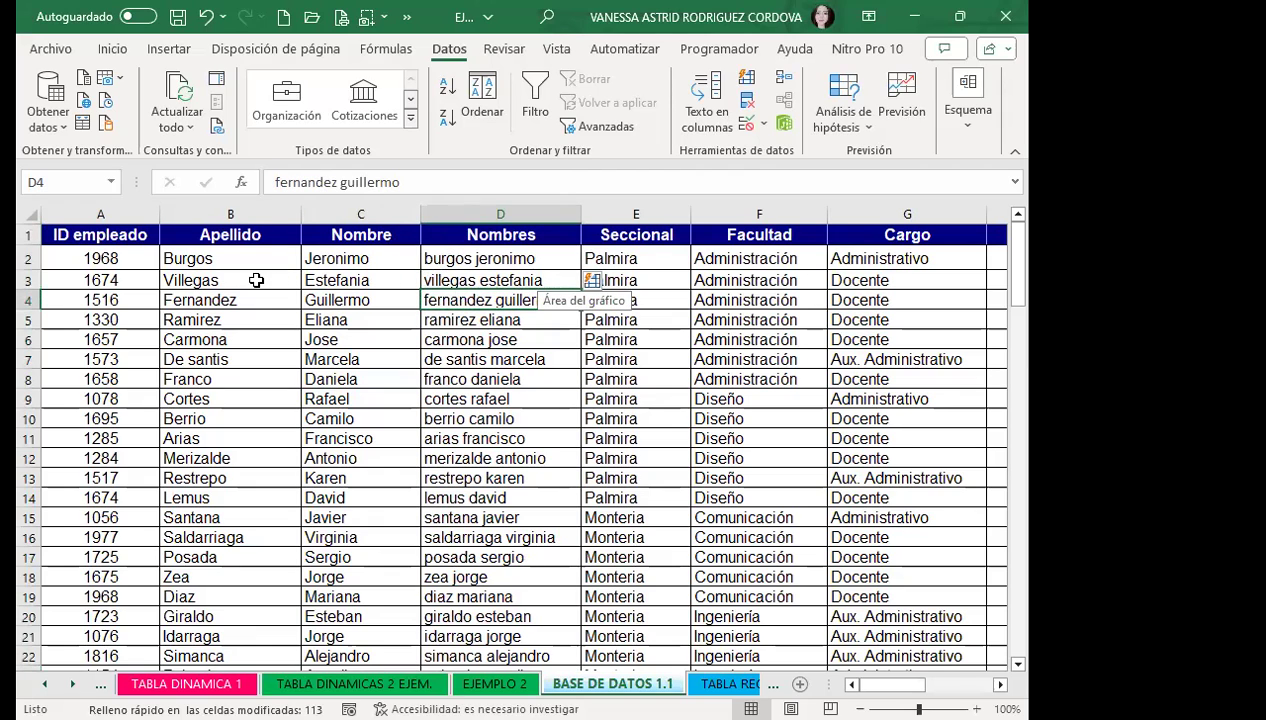
{"action": "left_click", "coordinate": [227, 257]}
{"action": "left_click", "coordinate": [345, 260]}
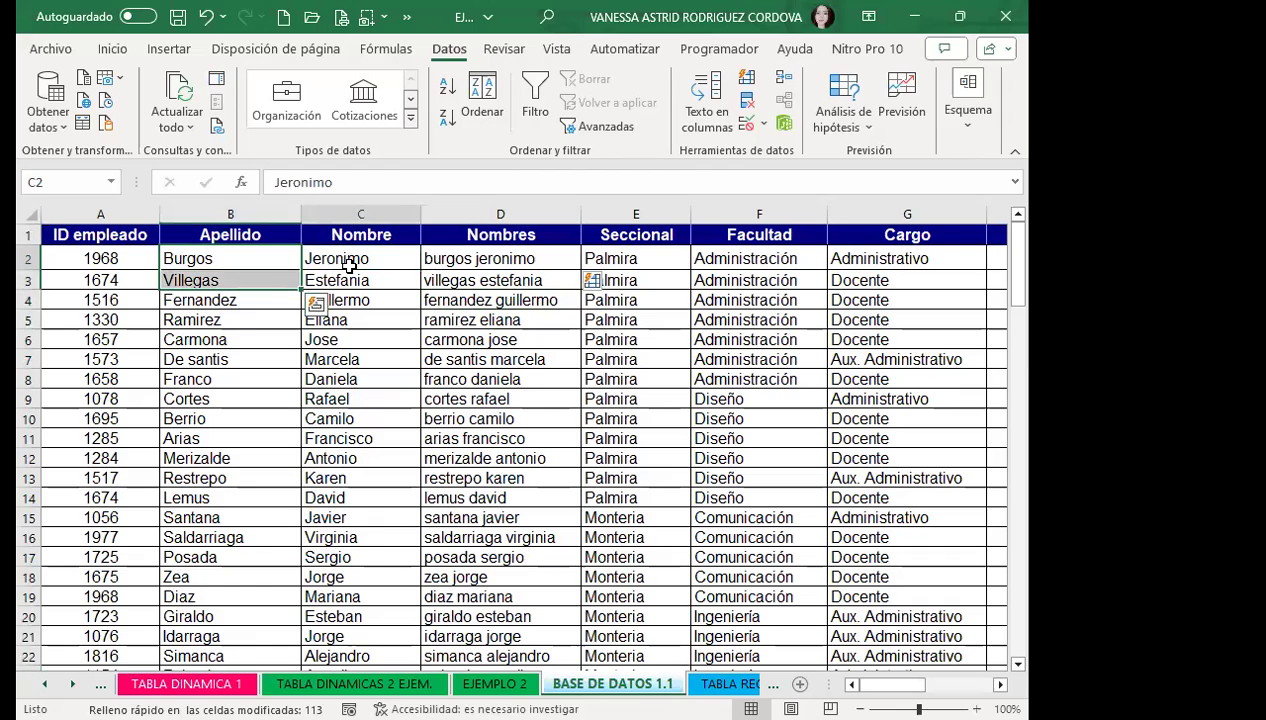
{"action": "left_click", "coordinate": [492, 257]}
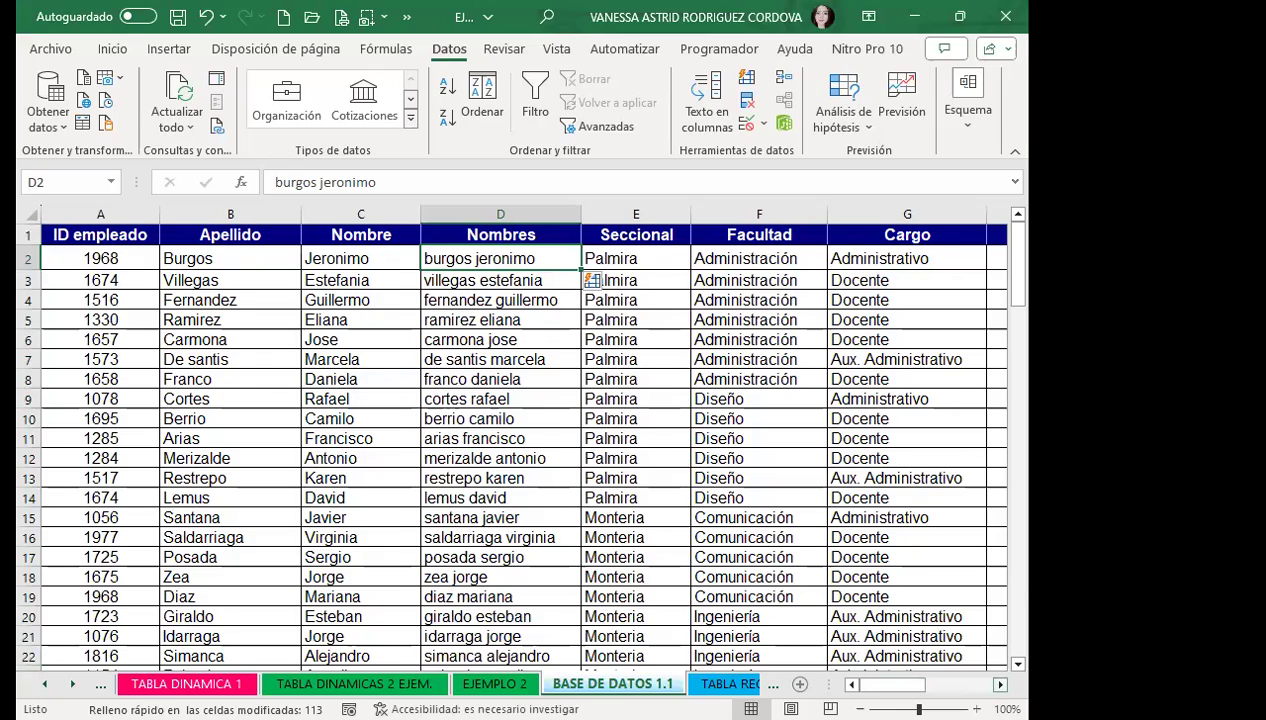
{"action": "scroll", "coordinate": [520, 440], "scroll_direction": "right", "scroll_amount": 2}
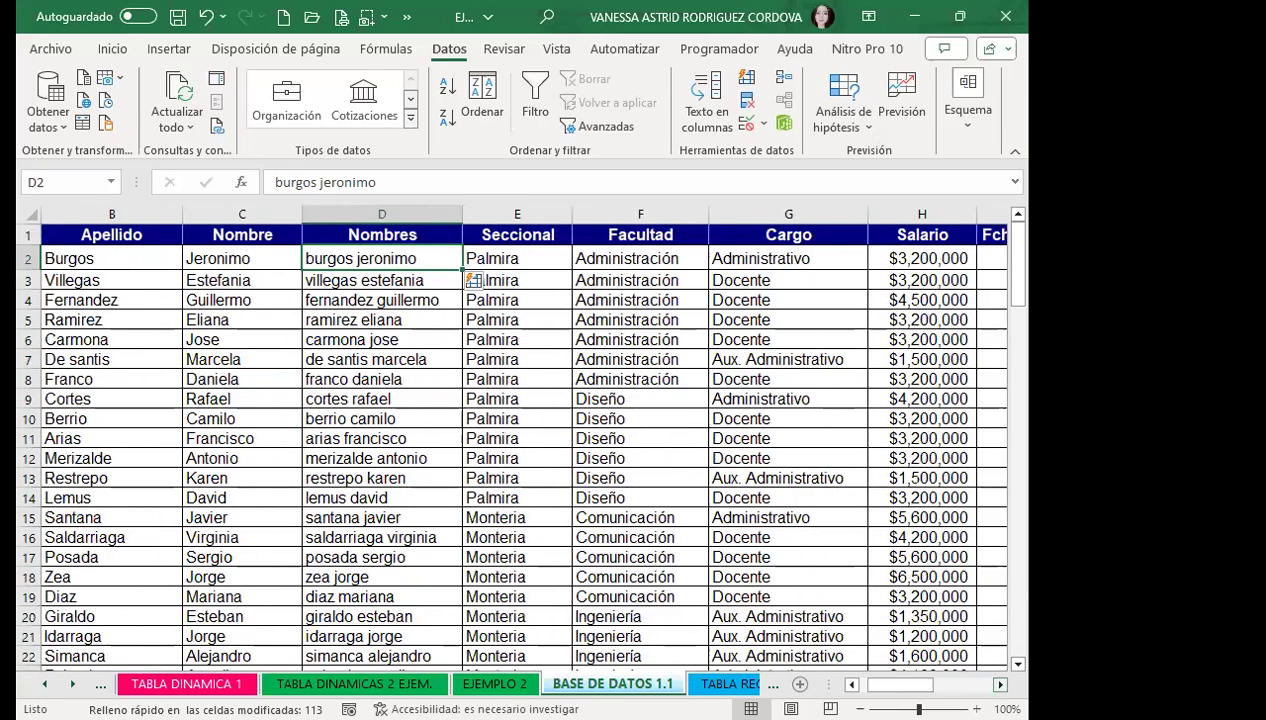
{"action": "scroll", "coordinate": [520, 440], "scroll_direction": "right", "scroll_amount": 1}
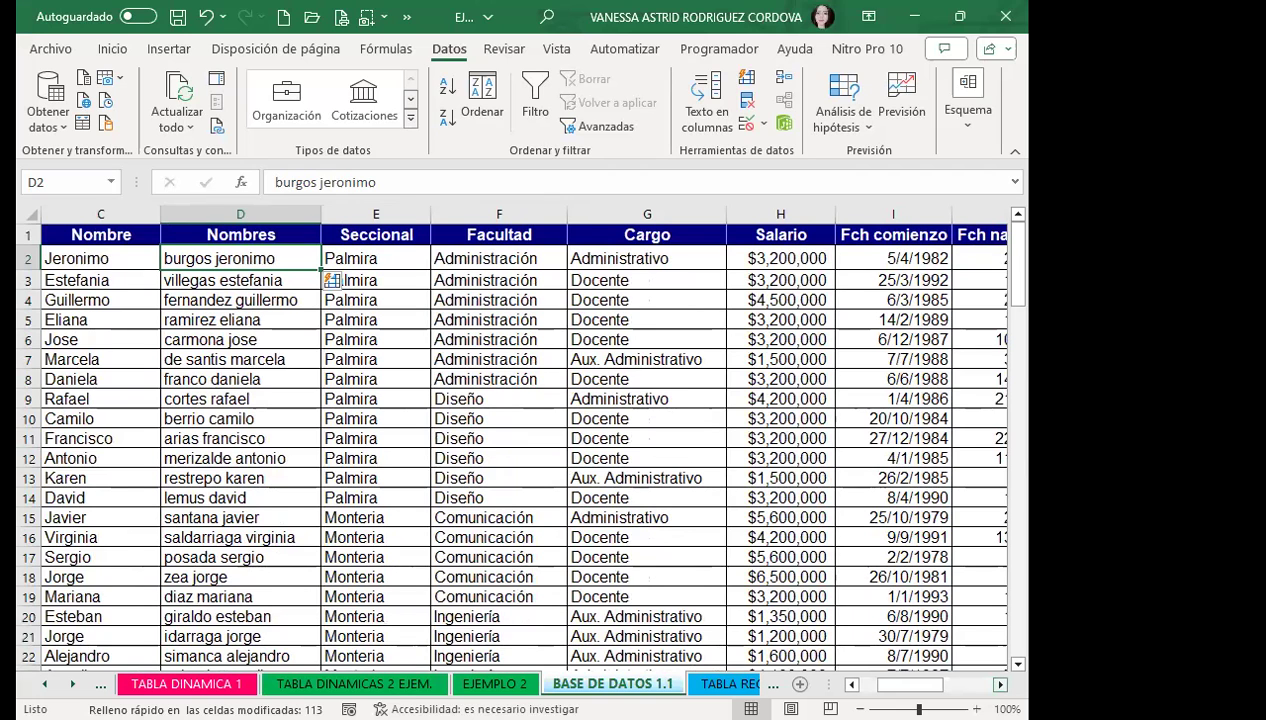
{"action": "scroll", "coordinate": [520, 440], "scroll_direction": "right", "scroll_amount": 1}
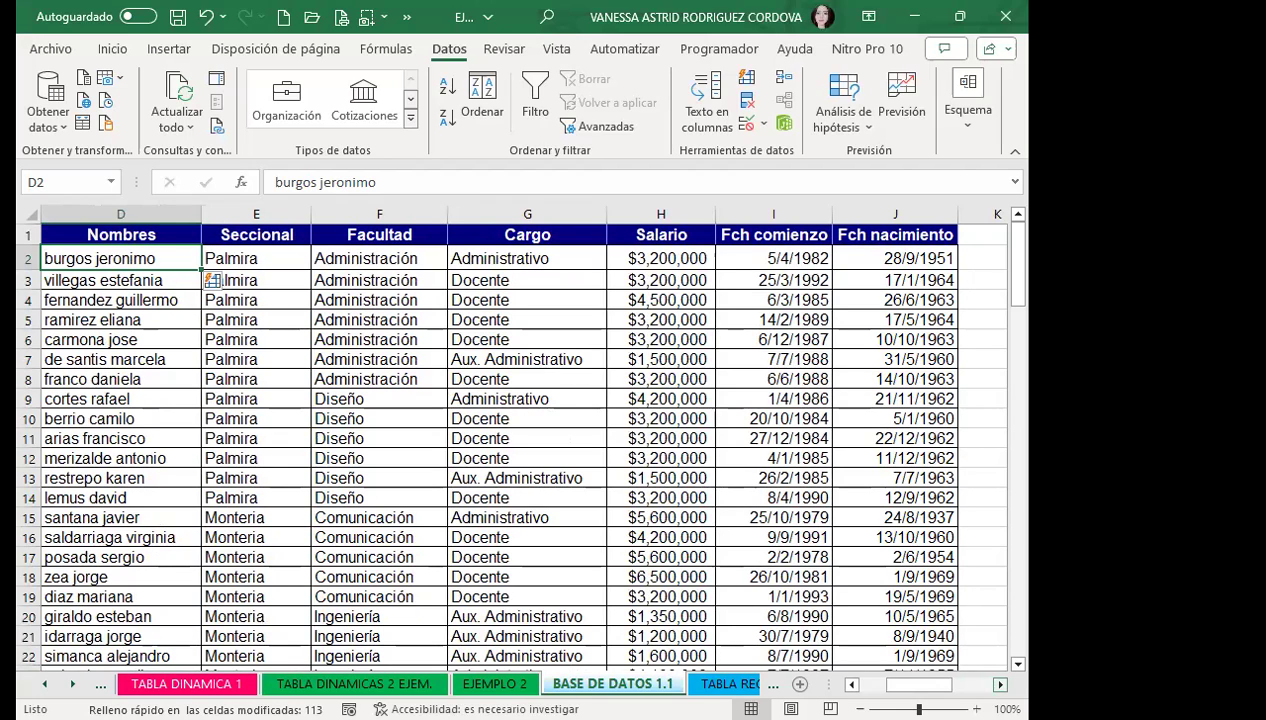
{"action": "scroll", "coordinate": [843, 678], "scroll_direction": "left", "scroll_amount": 3}
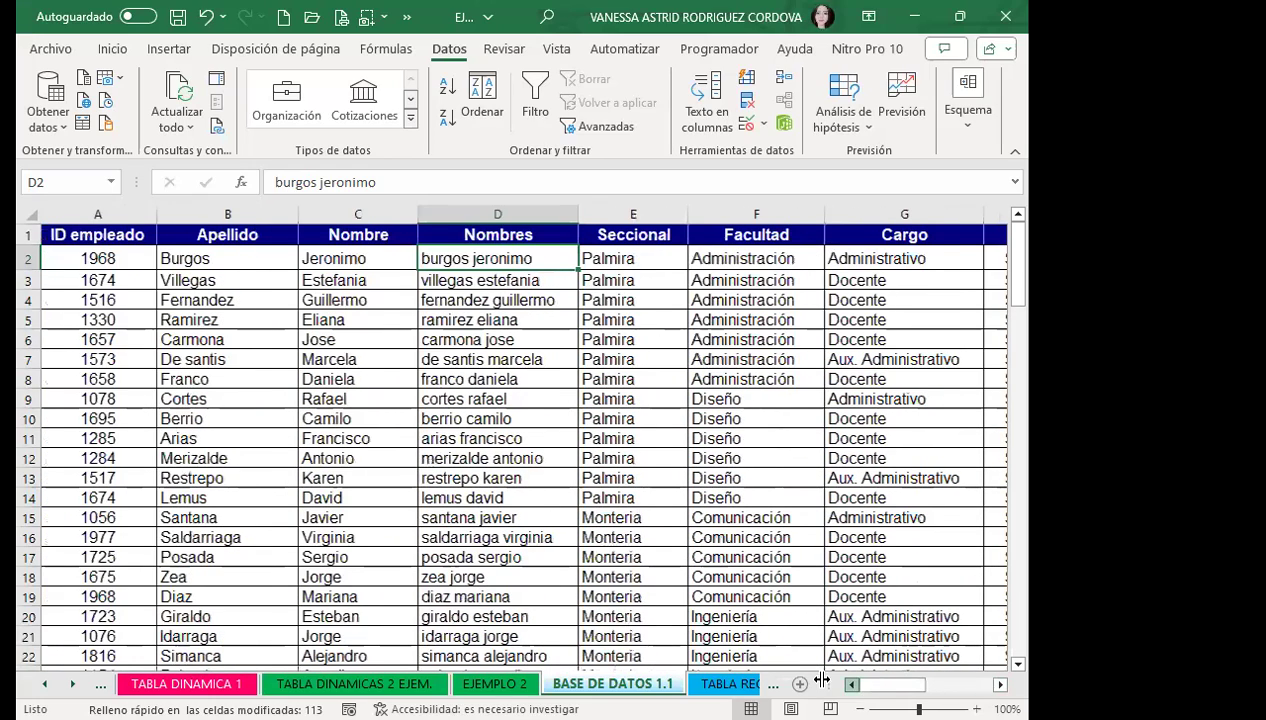
{"action": "left_click", "coordinate": [332, 456]}
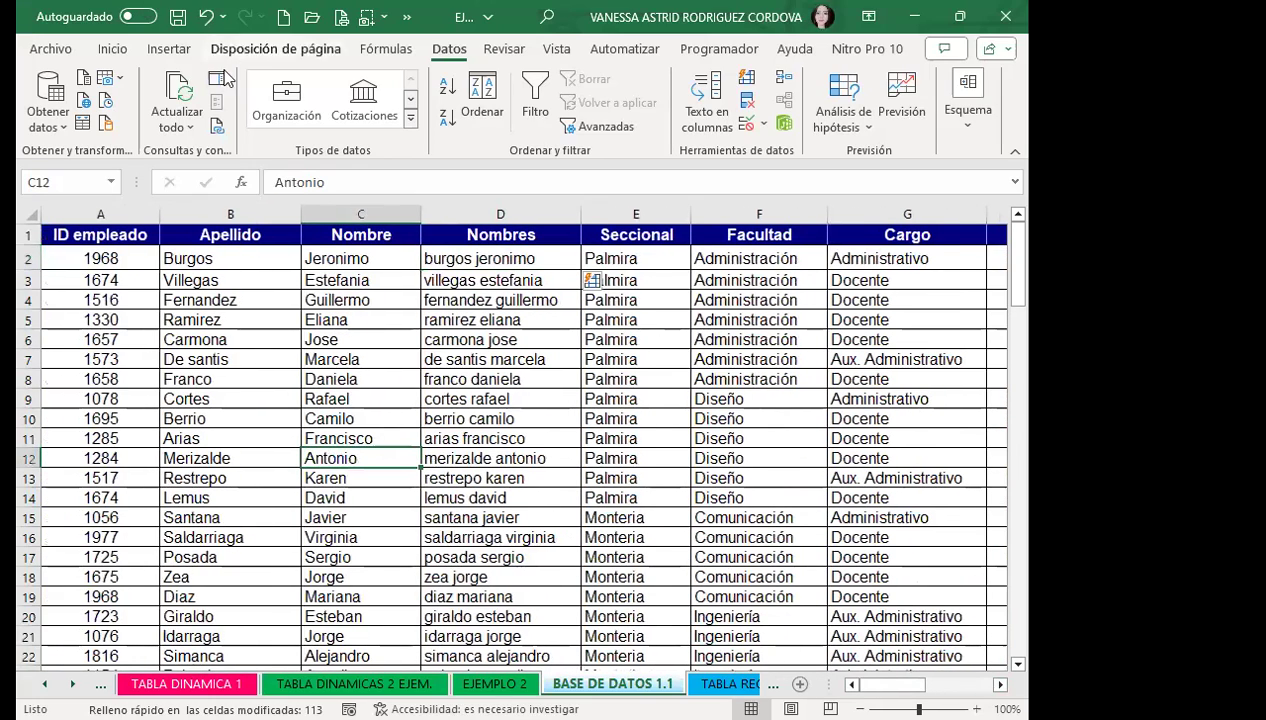
Insert a pivot table from the BASE DE DATOS 1.1 data at cell A3 of the TABLA RECOMENDADA sheet.
{"action": "left_click", "coordinate": [168, 48]}
{"action": "left_click", "coordinate": [44, 122]}
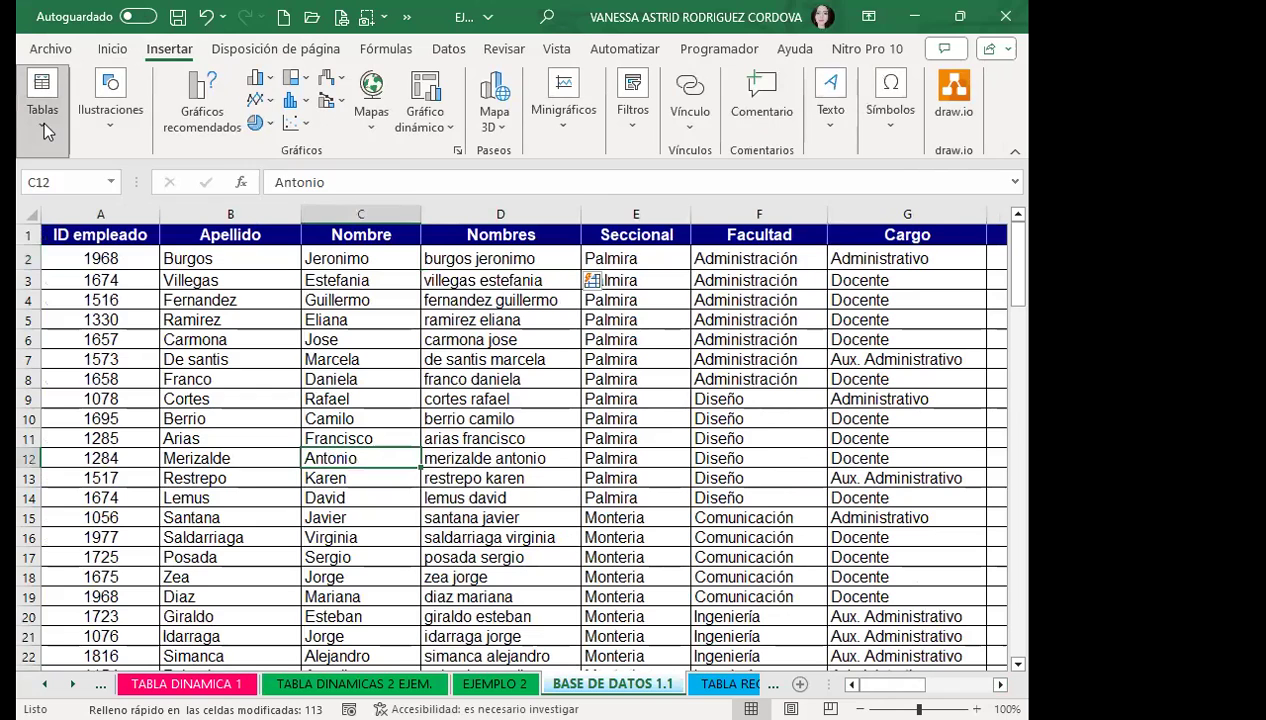
{"action": "left_click", "coordinate": [68, 192]}
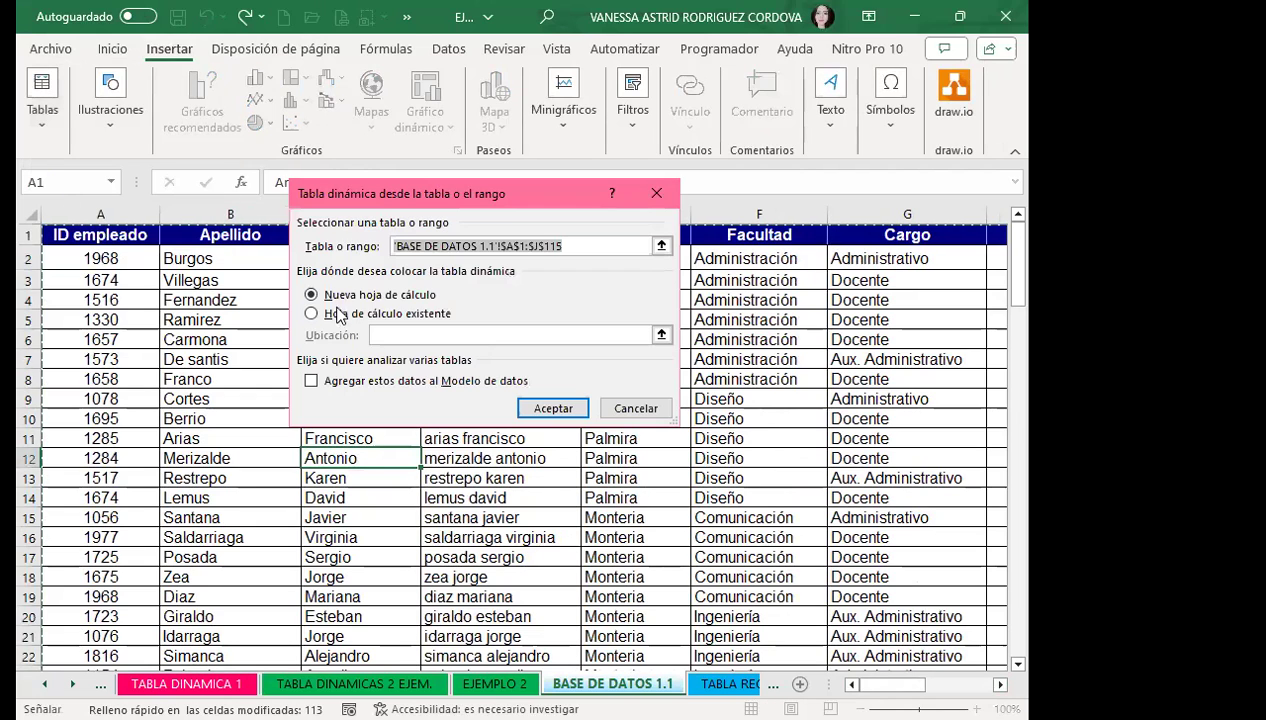
{"action": "left_click", "coordinate": [311, 313]}
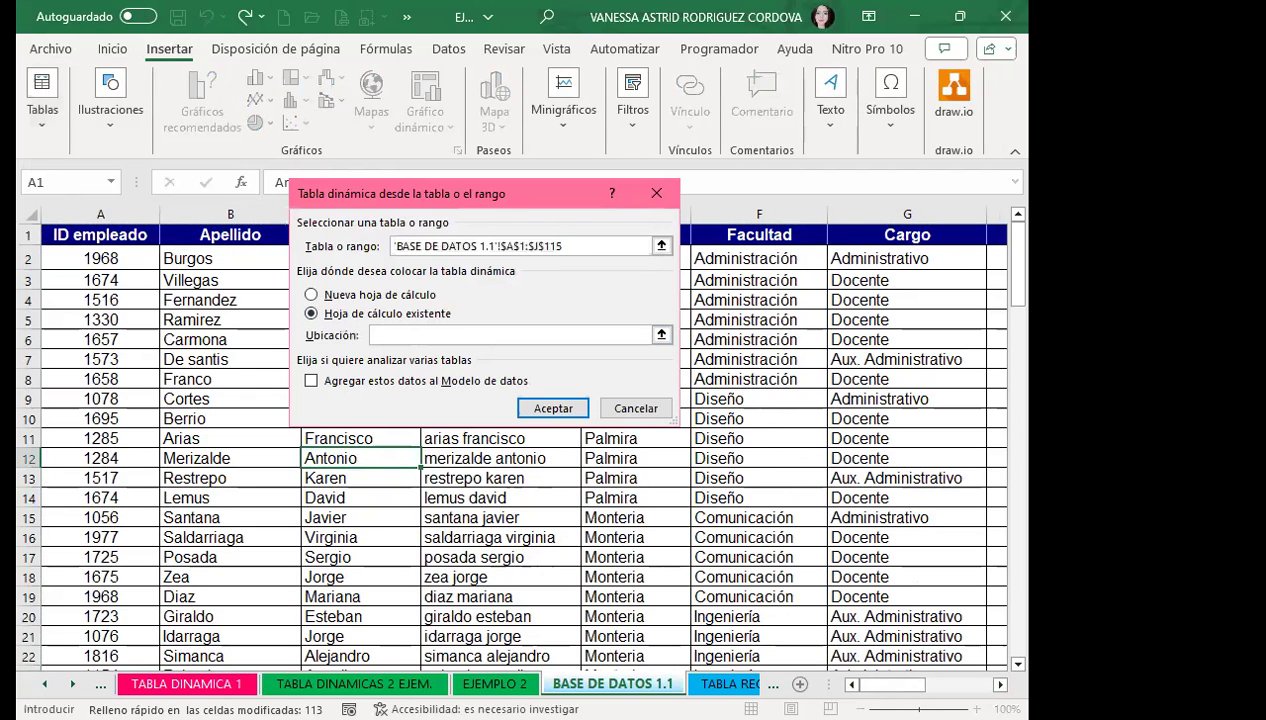
{"action": "left_click", "coordinate": [728, 684]}
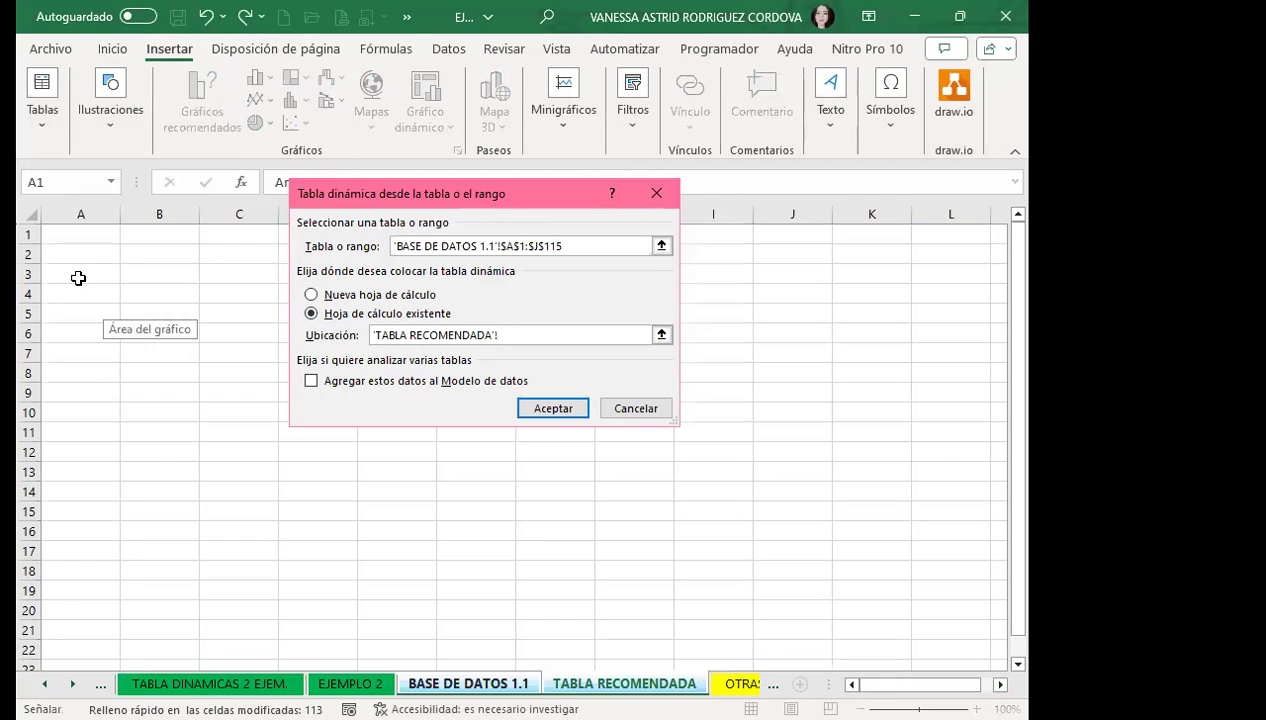
{"action": "left_click", "coordinate": [72, 274]}
{"action": "left_click", "coordinate": [555, 408]}
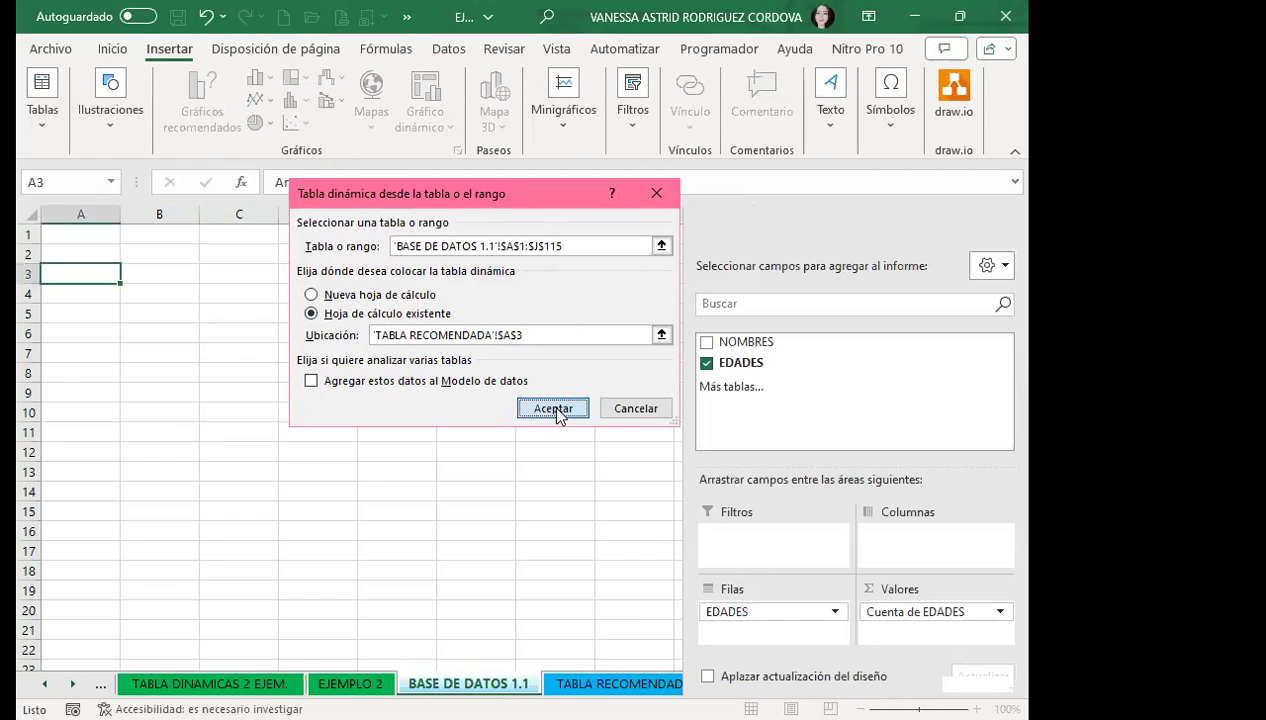
{"action": "scroll", "coordinate": [803, 410], "scroll_direction": "down", "scroll_amount": 2}
{"action": "scroll", "coordinate": [803, 413], "scroll_direction": "down", "scroll_amount": 1}
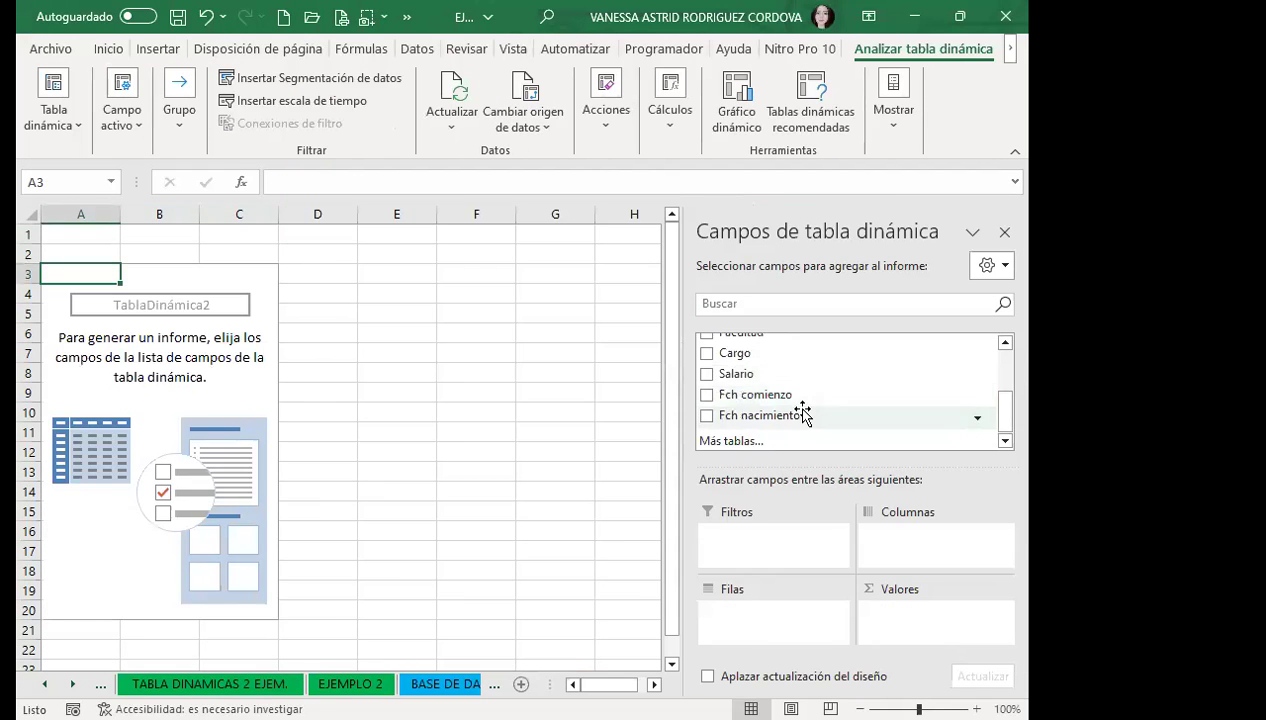
{"action": "scroll", "coordinate": [803, 413], "scroll_direction": "up", "scroll_amount": 2}
{"action": "scroll", "coordinate": [805, 410], "scroll_direction": "up", "scroll_amount": 1}
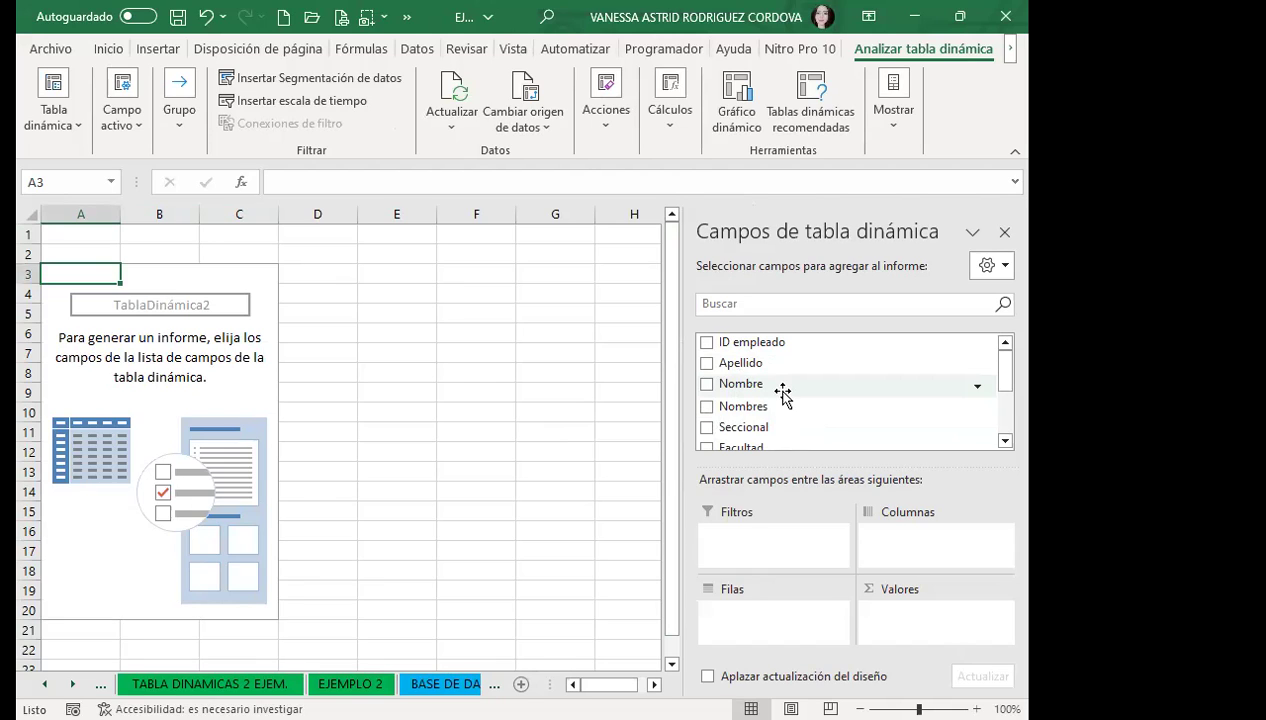
Add Nombres as the row field, review the name list, and close the Campos de tabla dinámica pane.
{"action": "left_click", "coordinate": [707, 405]}
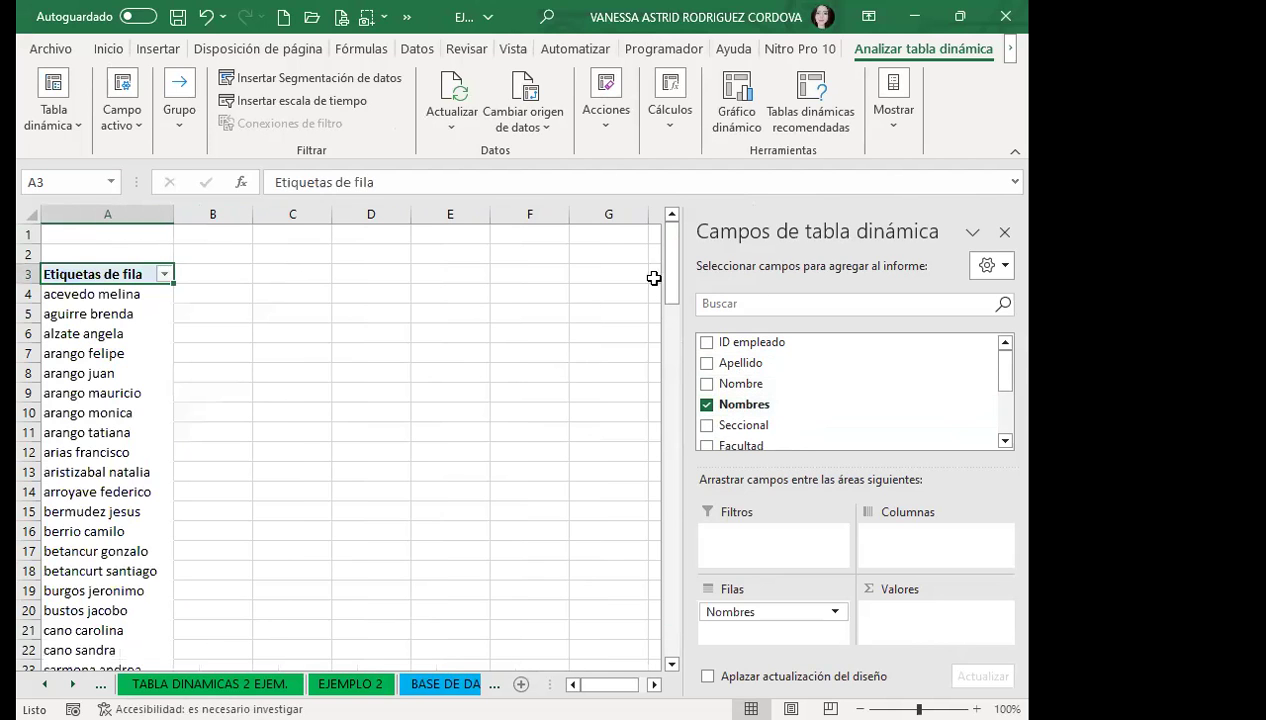
{"action": "scroll", "coordinate": [107, 502], "scroll_direction": "down", "scroll_amount": 6}
{"action": "scroll", "coordinate": [107, 502], "scroll_direction": "down", "scroll_amount": 6}
{"action": "scroll", "coordinate": [107, 502], "scroll_direction": "down", "scroll_amount": 9}
{"action": "scroll", "coordinate": [107, 502], "scroll_direction": "down", "scroll_amount": 4}
{"action": "scroll", "coordinate": [107, 502], "scroll_direction": "down", "scroll_amount": 9}
{"action": "scroll", "coordinate": [107, 502], "scroll_direction": "up", "scroll_amount": 7}
{"action": "scroll", "coordinate": [102, 440], "scroll_direction": "up", "scroll_amount": 7}
{"action": "scroll", "coordinate": [100, 400], "scroll_direction": "up", "scroll_amount": 10}
{"action": "scroll", "coordinate": [101, 366], "scroll_direction": "up", "scroll_amount": 8}
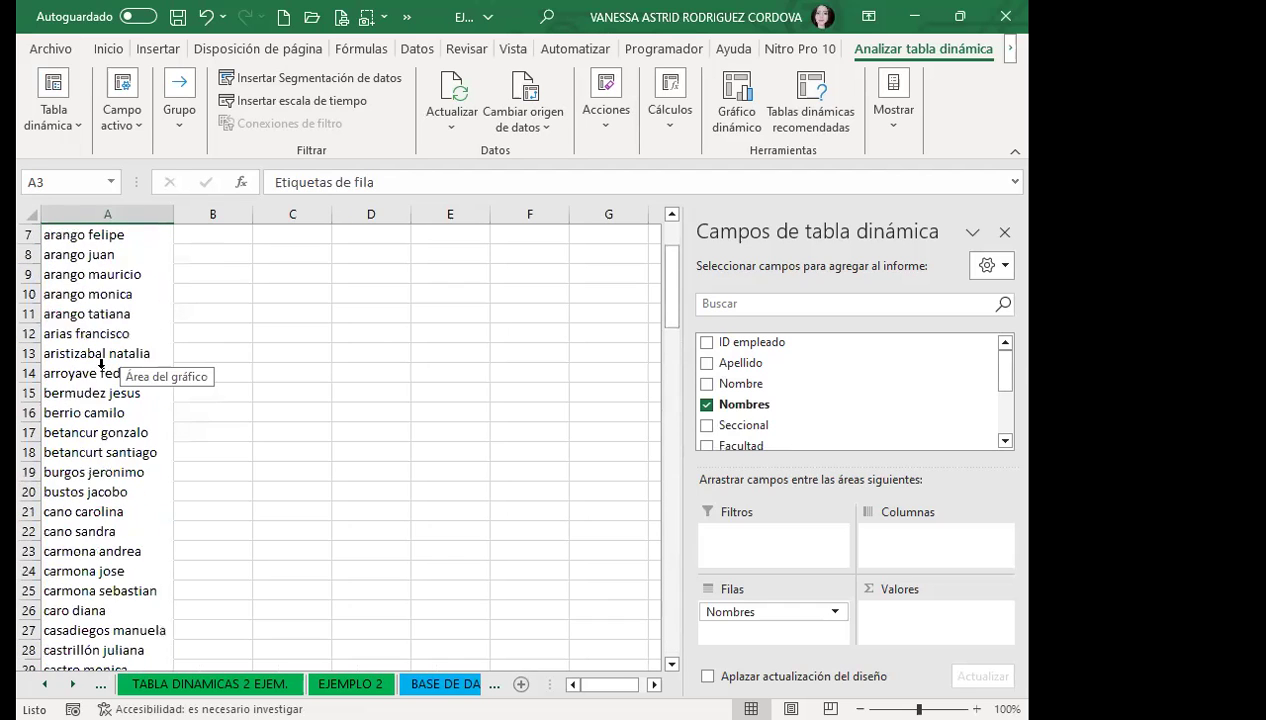
{"action": "scroll", "coordinate": [101, 366], "scroll_direction": "up", "scroll_amount": 2}
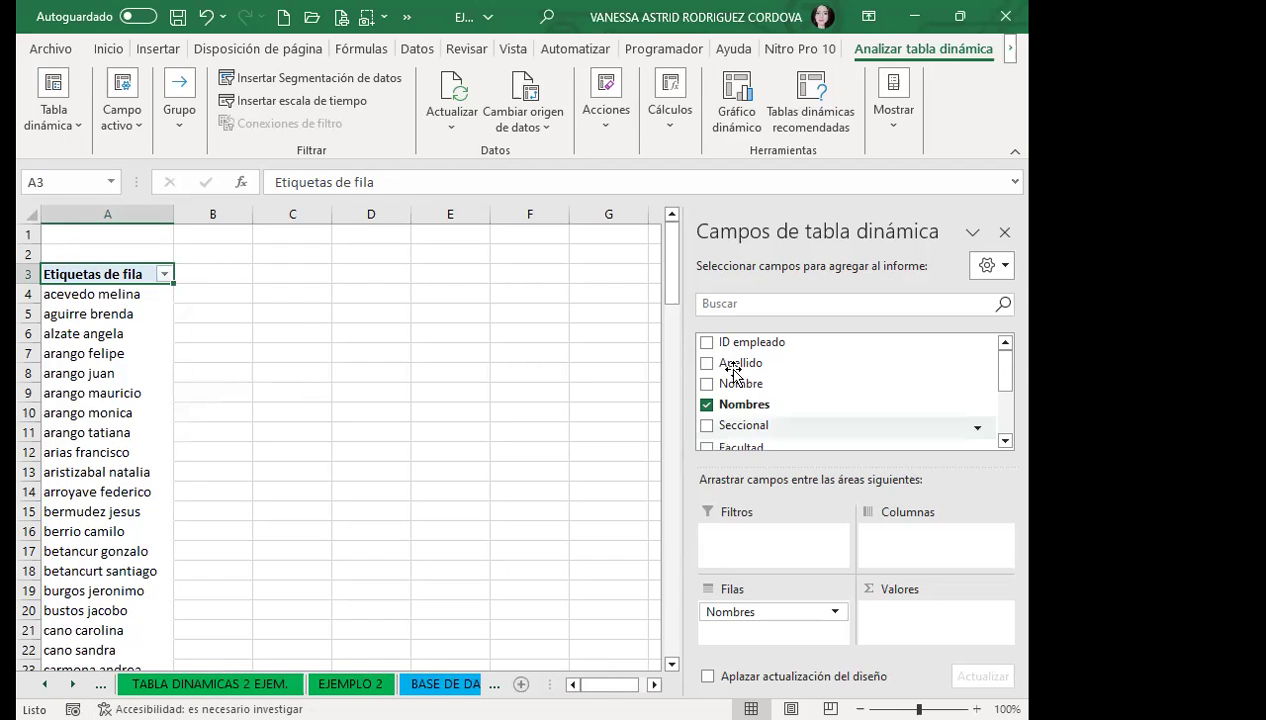
{"action": "left_click", "coordinate": [1002, 232]}
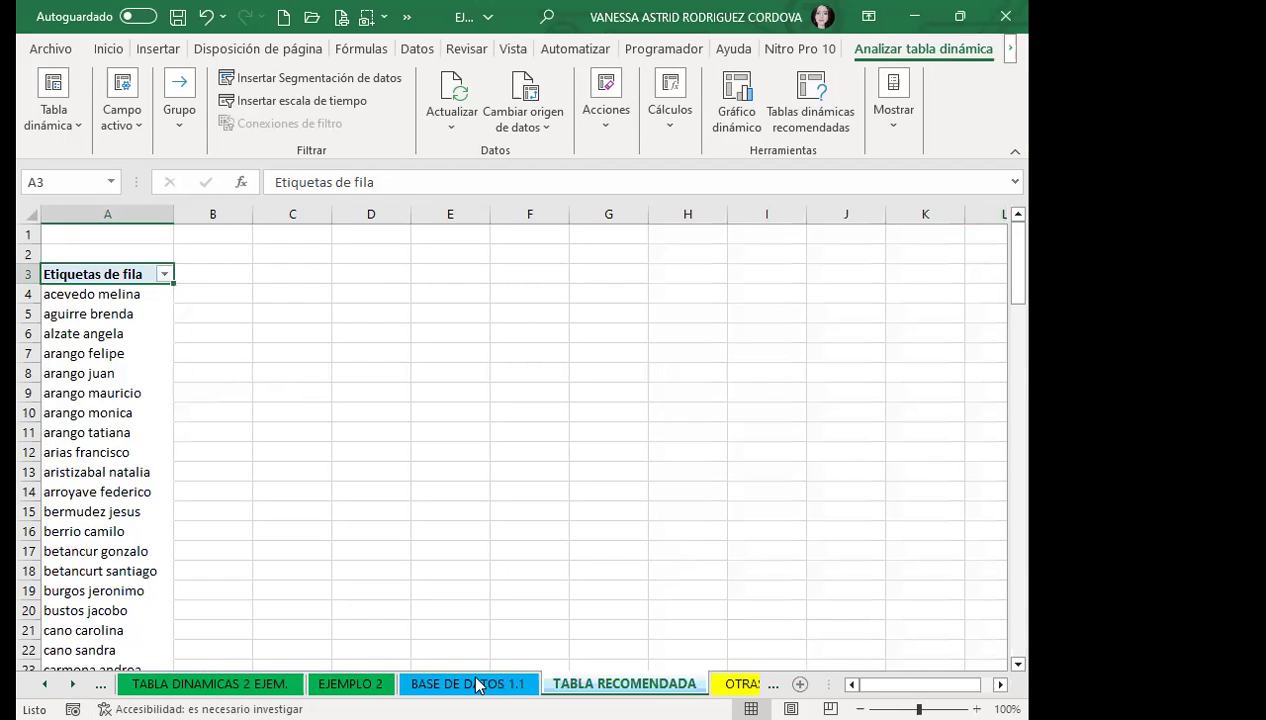
Switch to the BASE DE DATOS 1.1 sheet and inspect cells D2, E2 and the Nombres header D1.
{"action": "key", "text": "ctrl+Page_Up"}
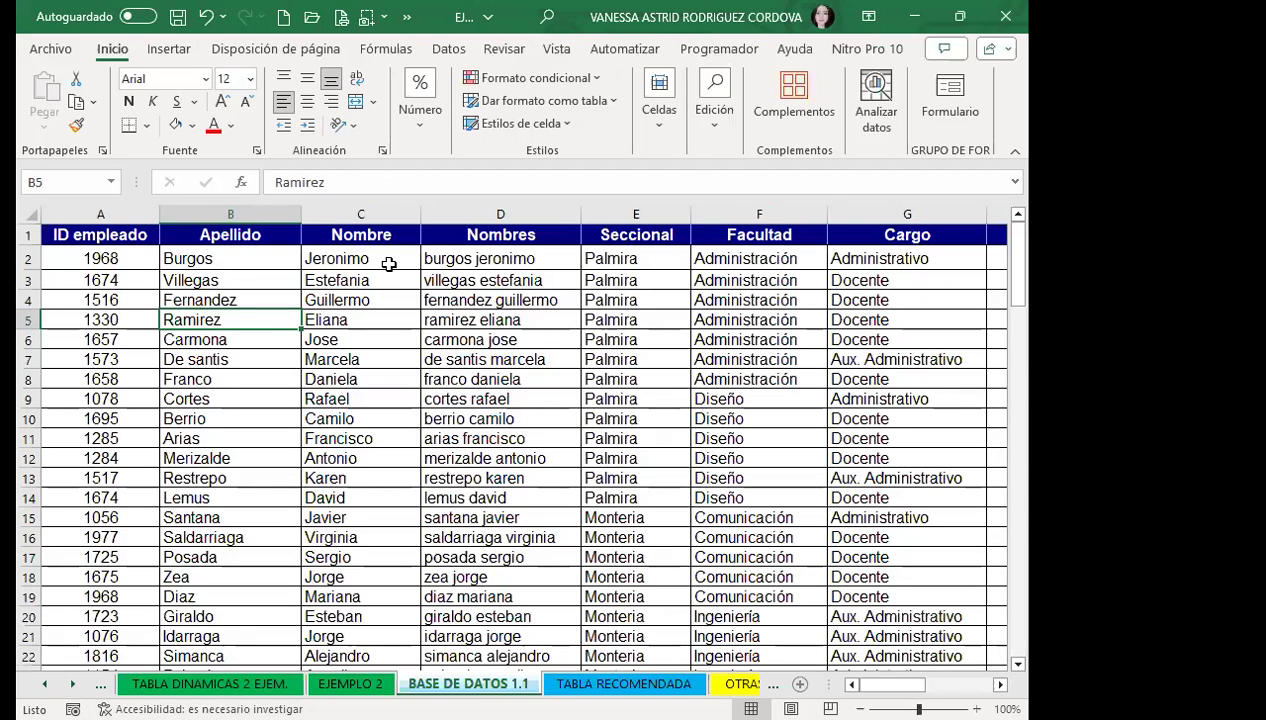
{"action": "left_click", "coordinate": [466, 260]}
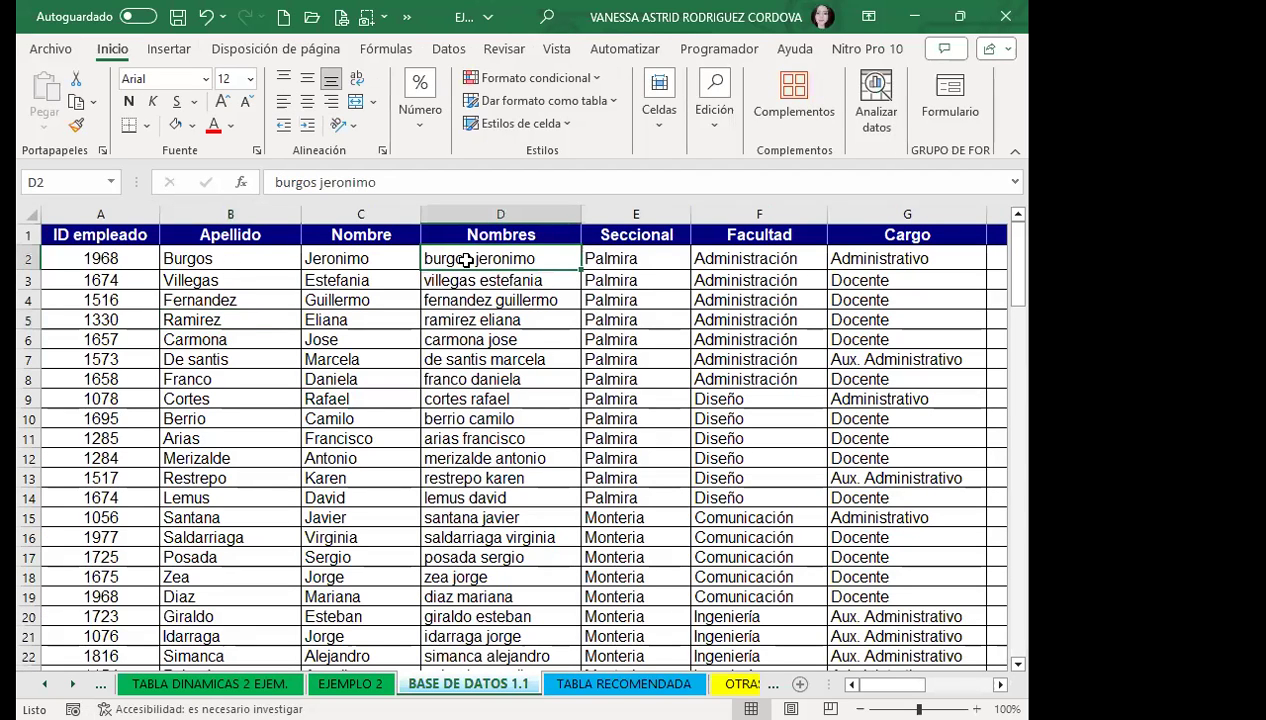
{"action": "left_click", "coordinate": [652, 258]}
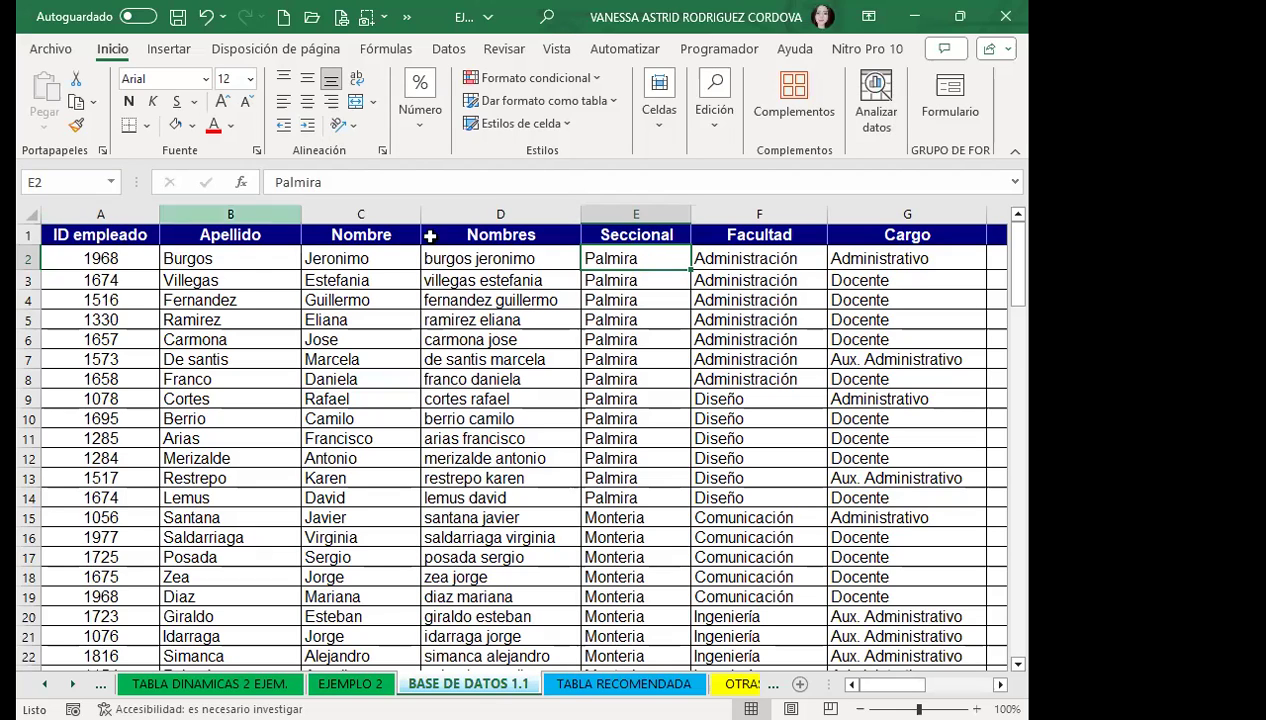
{"action": "left_click", "coordinate": [492, 244]}
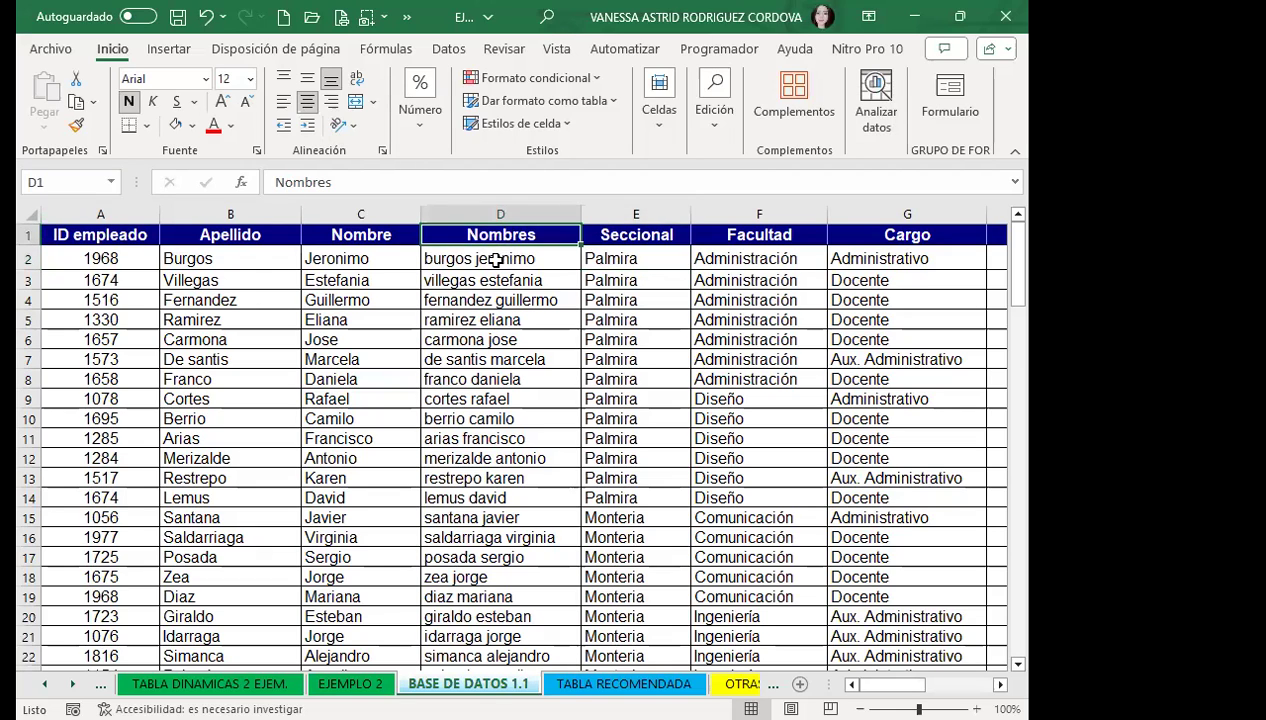
{"action": "left_click", "coordinate": [488, 260]}
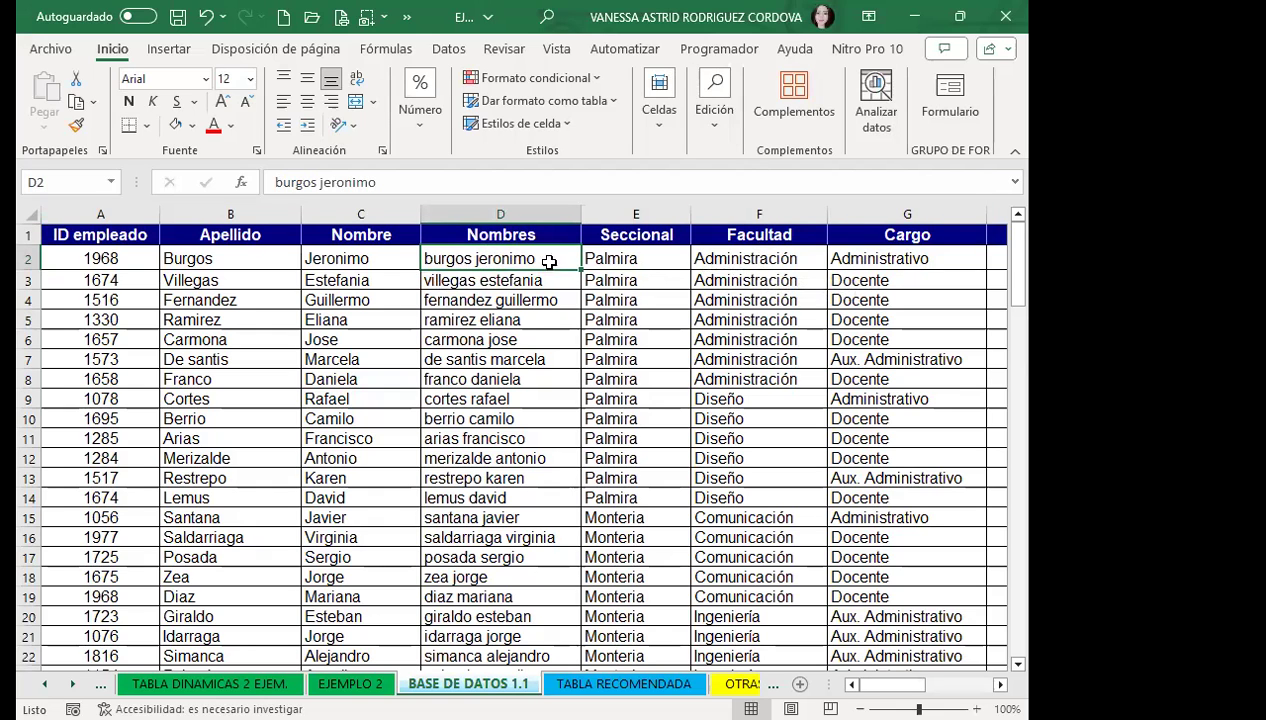
Scroll right to view the Salario, Fch comienzo and Fch nacimiento columns, then scroll back.
{"action": "left_click", "coordinate": [999, 684]}
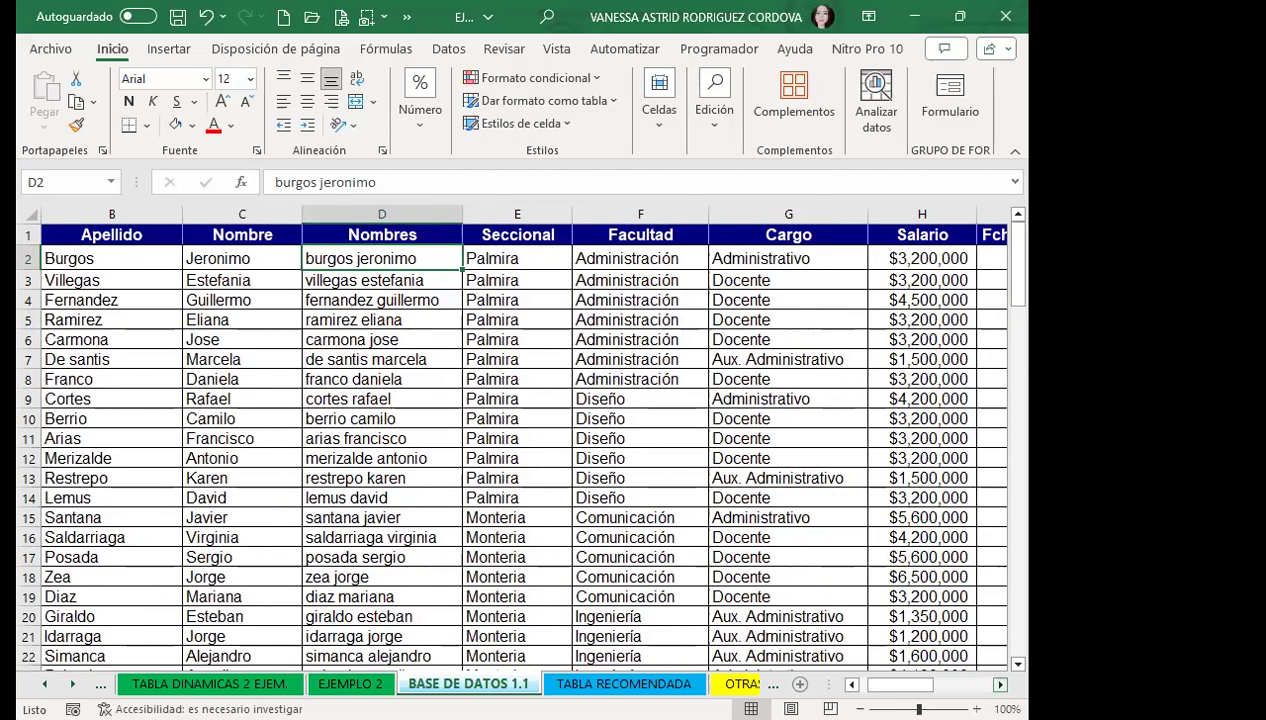
{"action": "left_click", "coordinate": [999, 684]}
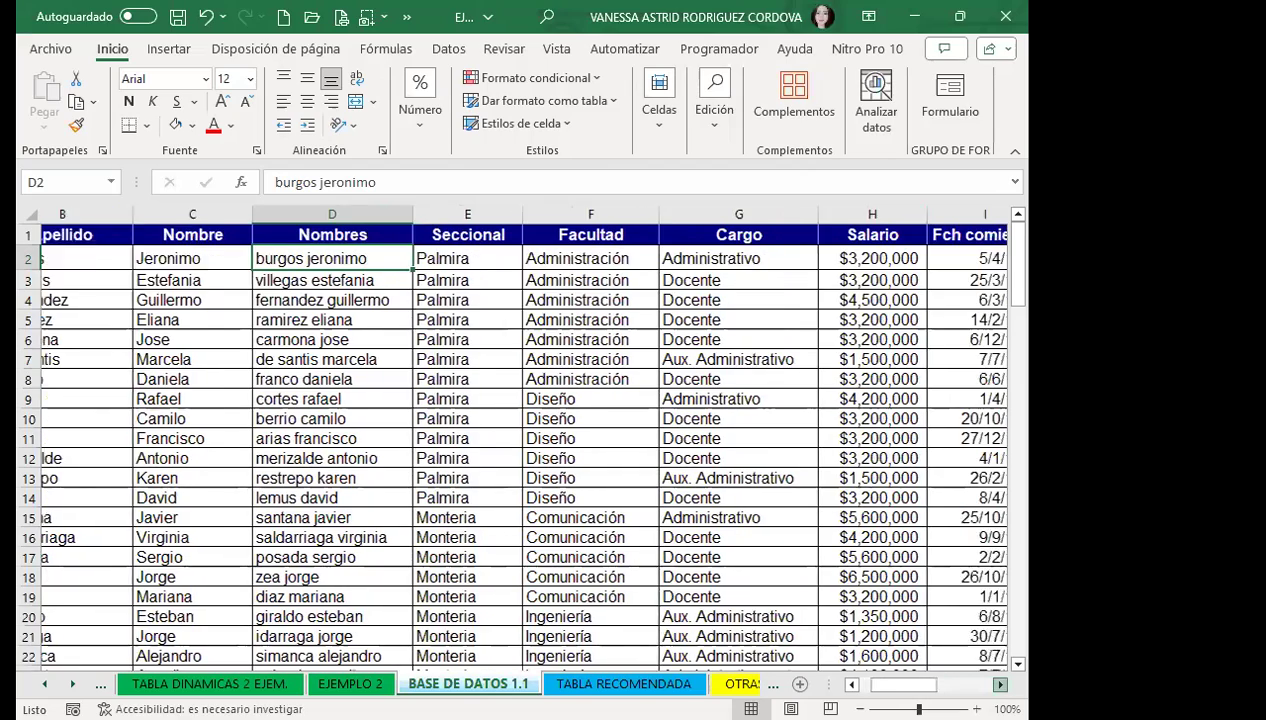
{"action": "left_click", "coordinate": [999, 684]}
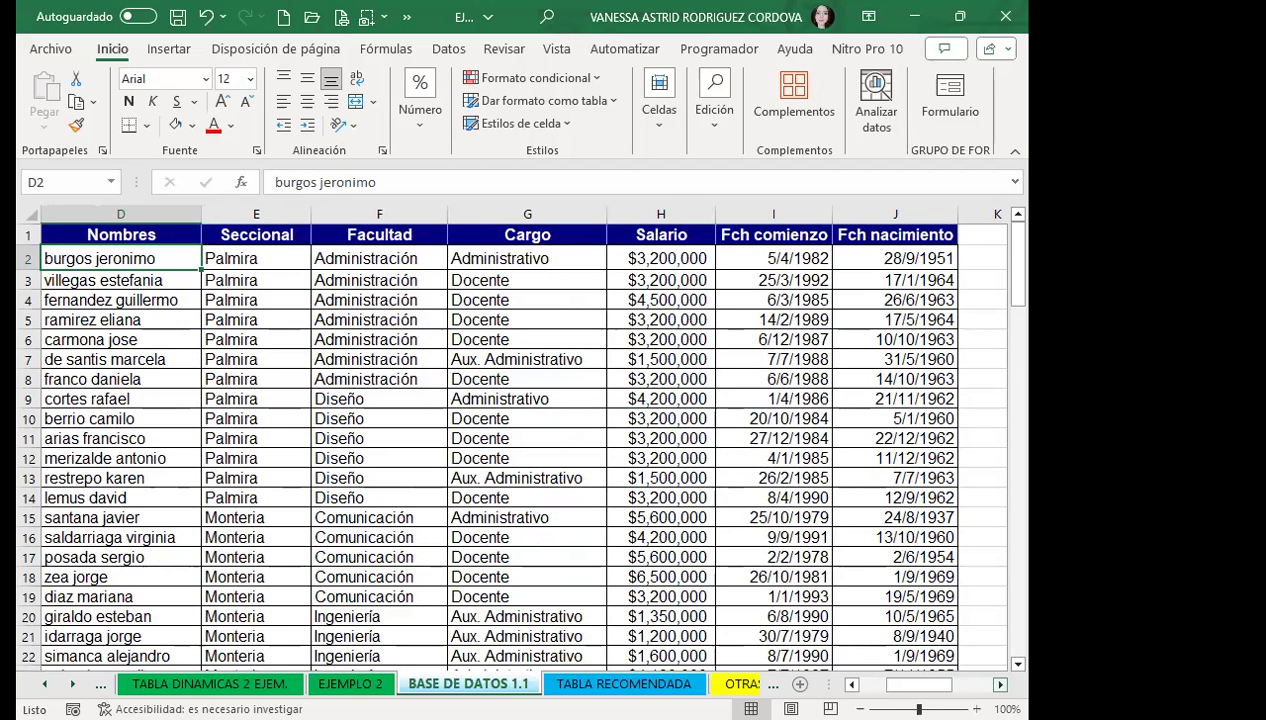
{"action": "left_click_drag", "start_coordinate": [903, 684], "coordinate": [873, 680]}
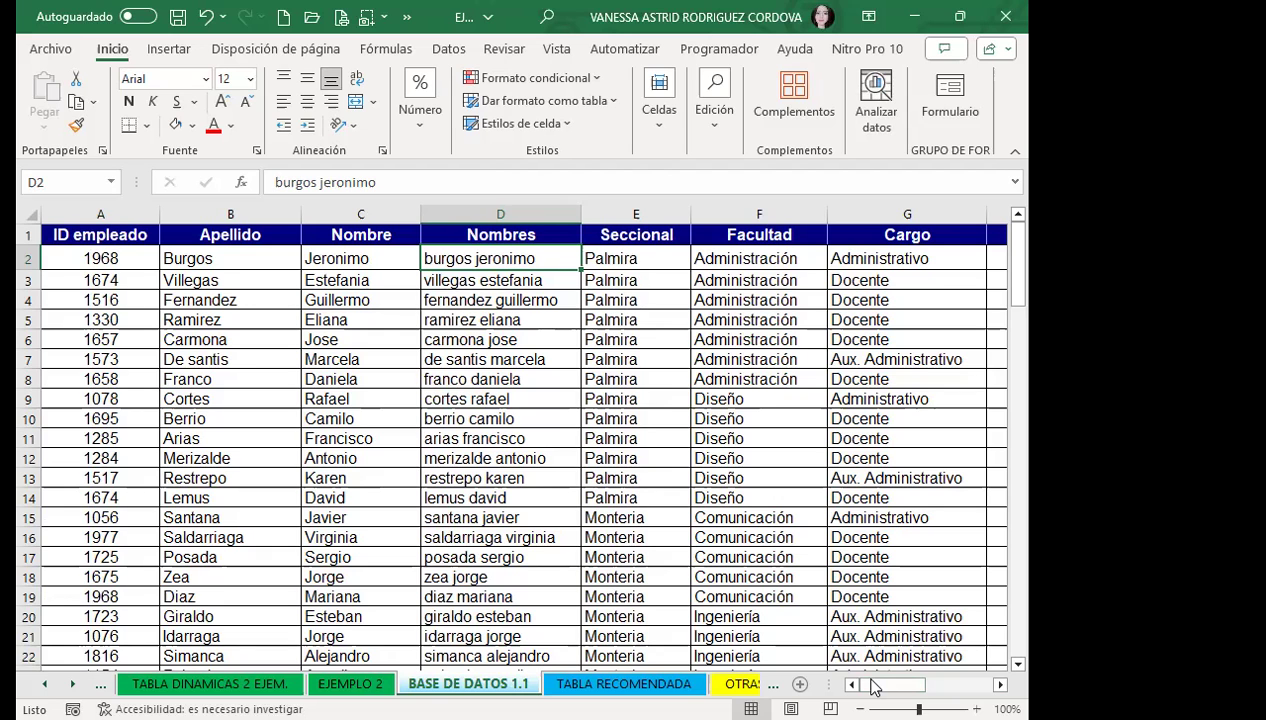
{"action": "left_click", "coordinate": [585, 683]}
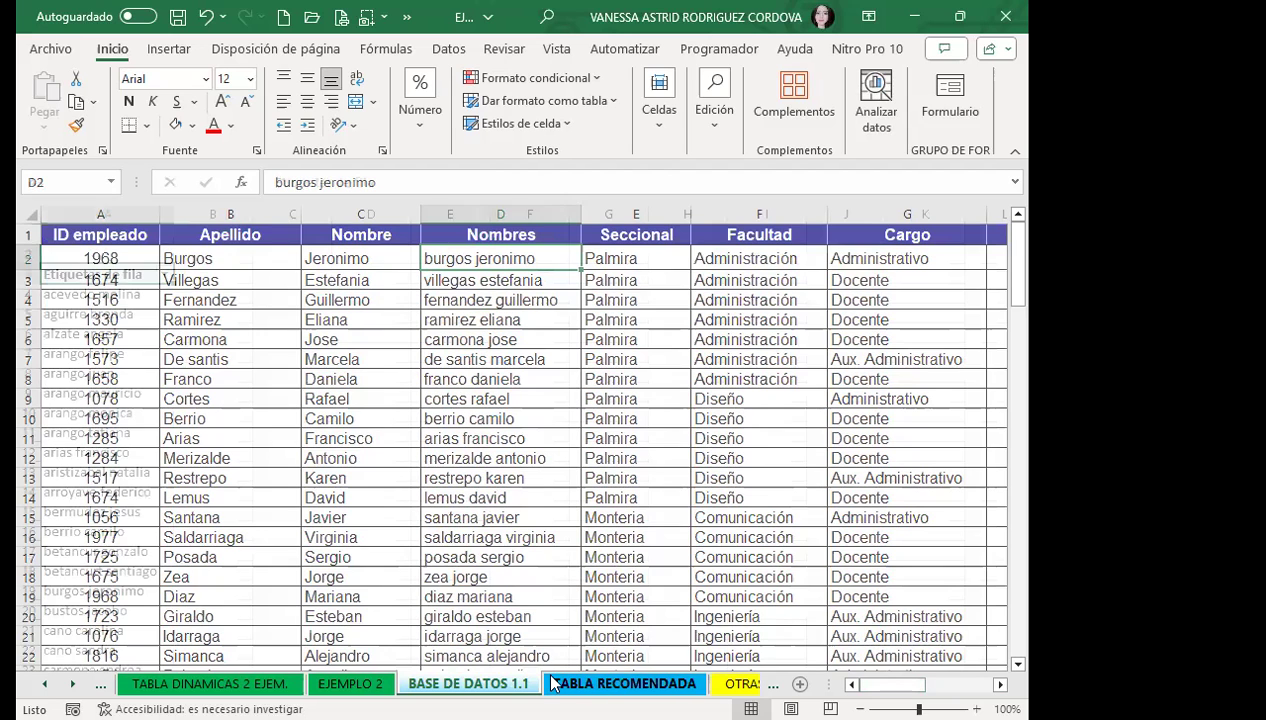
{"action": "scroll", "coordinate": [31, 313], "scroll_direction": "down", "scroll_amount": 3}
{"action": "scroll", "coordinate": [40, 449], "scroll_direction": "down", "scroll_amount": 4}
{"action": "scroll", "coordinate": [95, 478], "scroll_direction": "down", "scroll_amount": 6}
{"action": "scroll", "coordinate": [112, 517], "scroll_direction": "down", "scroll_amount": 6}
{"action": "scroll", "coordinate": [112, 517], "scroll_direction": "down", "scroll_amount": 8}
{"action": "scroll", "coordinate": [105, 490], "scroll_direction": "up", "scroll_amount": 5}
{"action": "scroll", "coordinate": [70, 275], "scroll_direction": "up", "scroll_amount": 10}
{"action": "scroll", "coordinate": [79, 342], "scroll_direction": "up", "scroll_amount": 10}
{"action": "scroll", "coordinate": [79, 342], "scroll_direction": "up", "scroll_amount": 2}
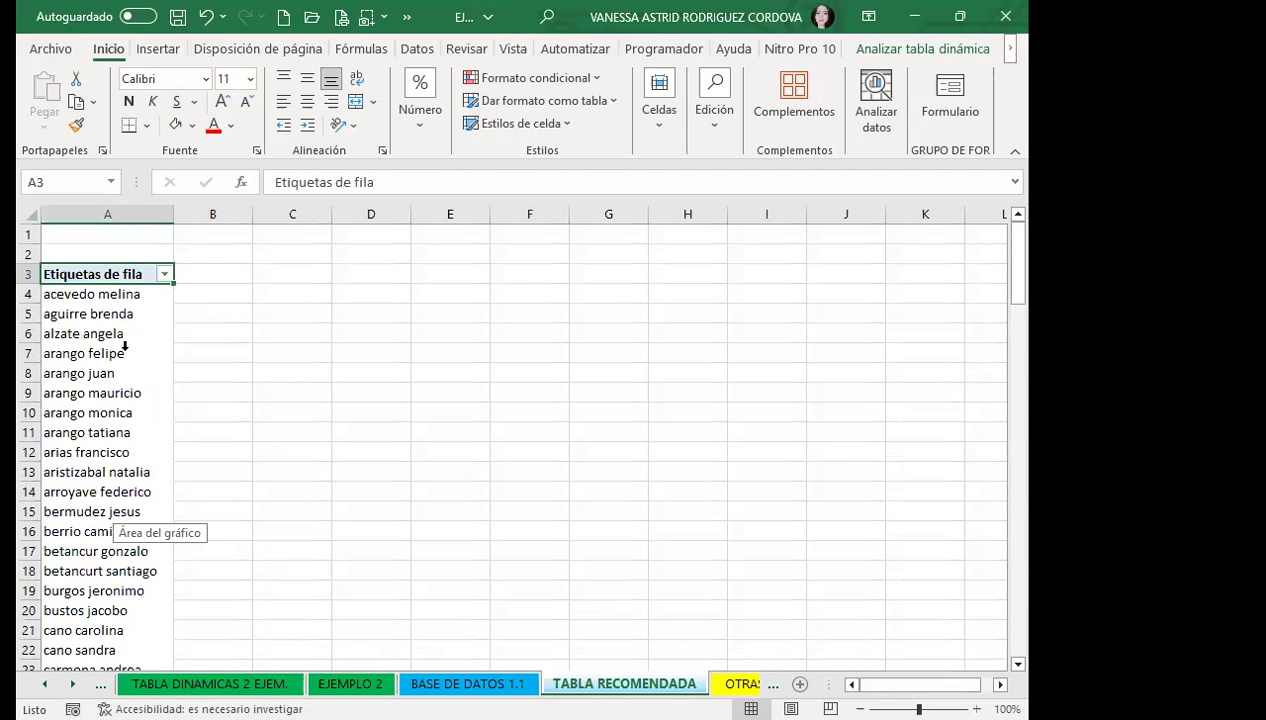
{"action": "left_click", "coordinate": [125, 350]}
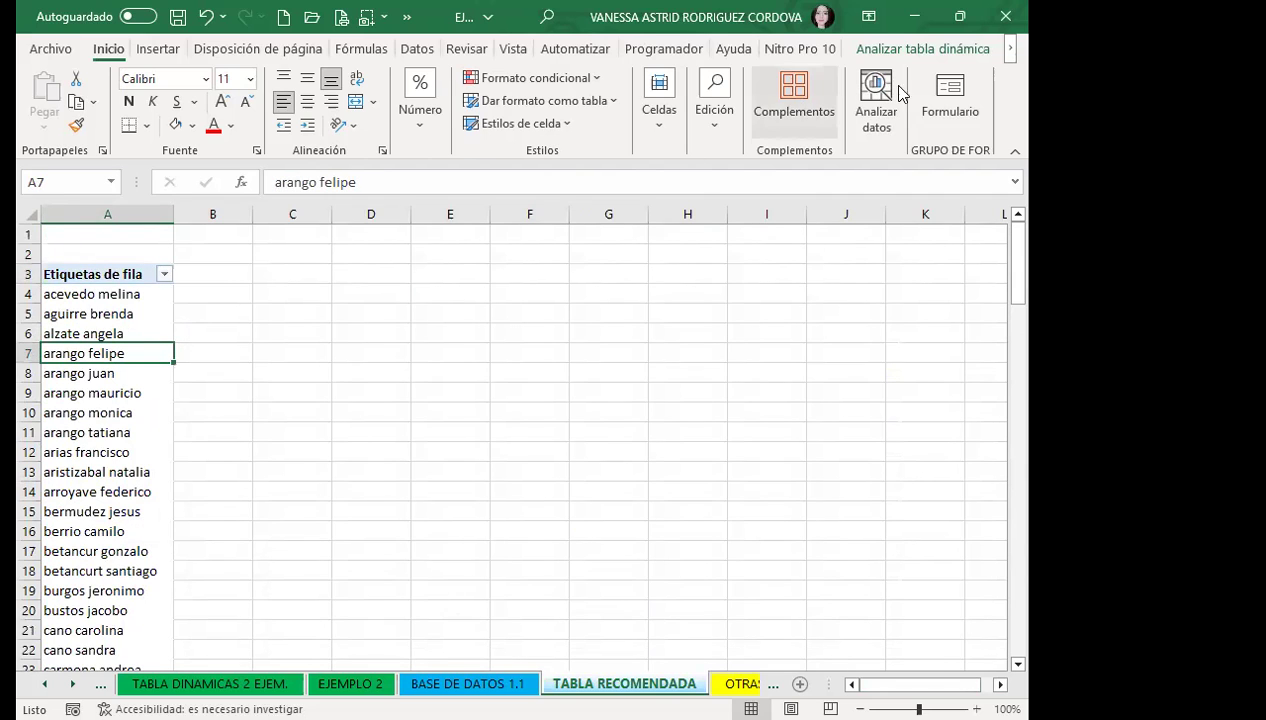
Reopen the field list, place Cargo in the columns and add Salario as summed values.
{"action": "left_click", "coordinate": [918, 50]}
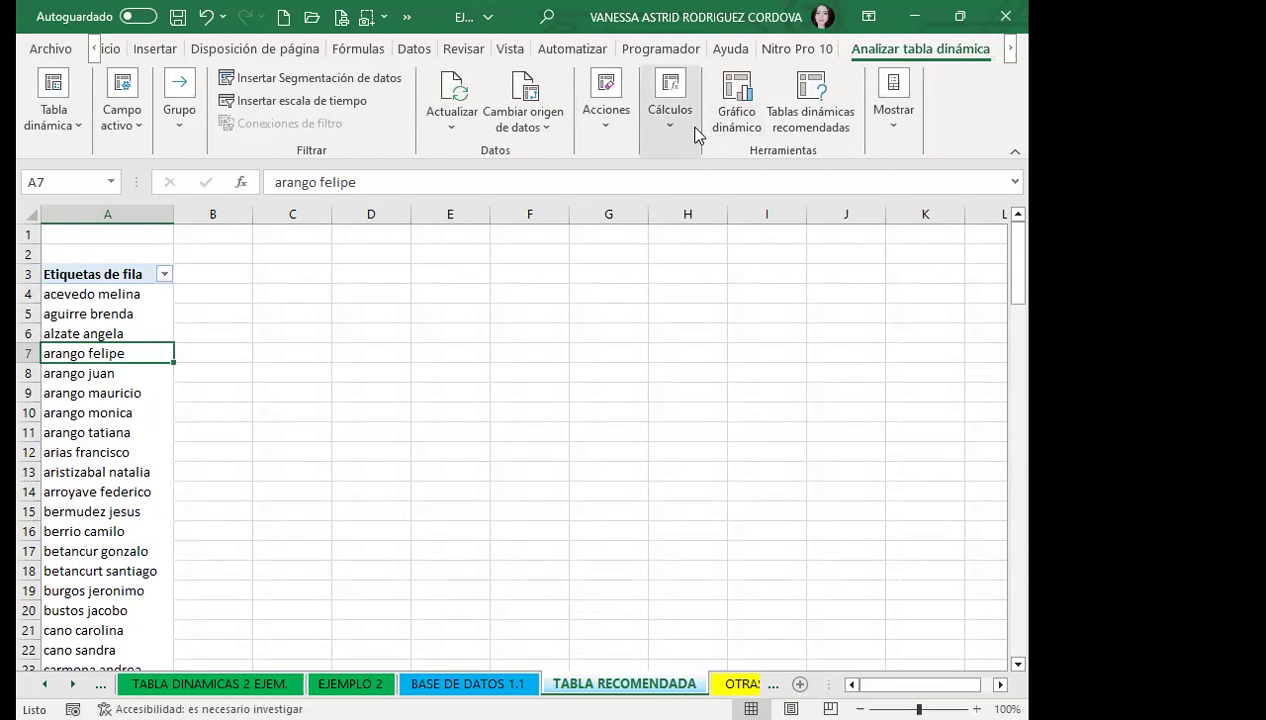
{"action": "left_click", "coordinate": [886, 128]}
{"action": "left_click", "coordinate": [860, 180]}
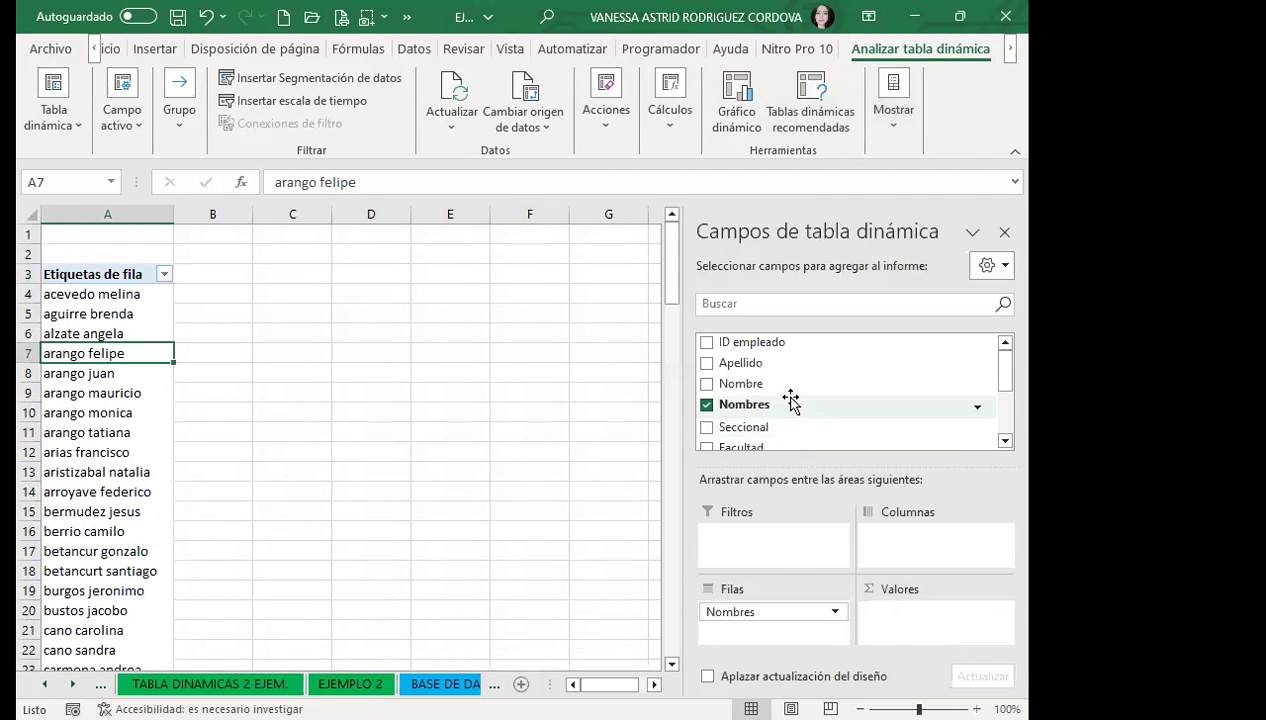
{"action": "scroll", "coordinate": [791, 410], "scroll_direction": "down", "scroll_amount": 1}
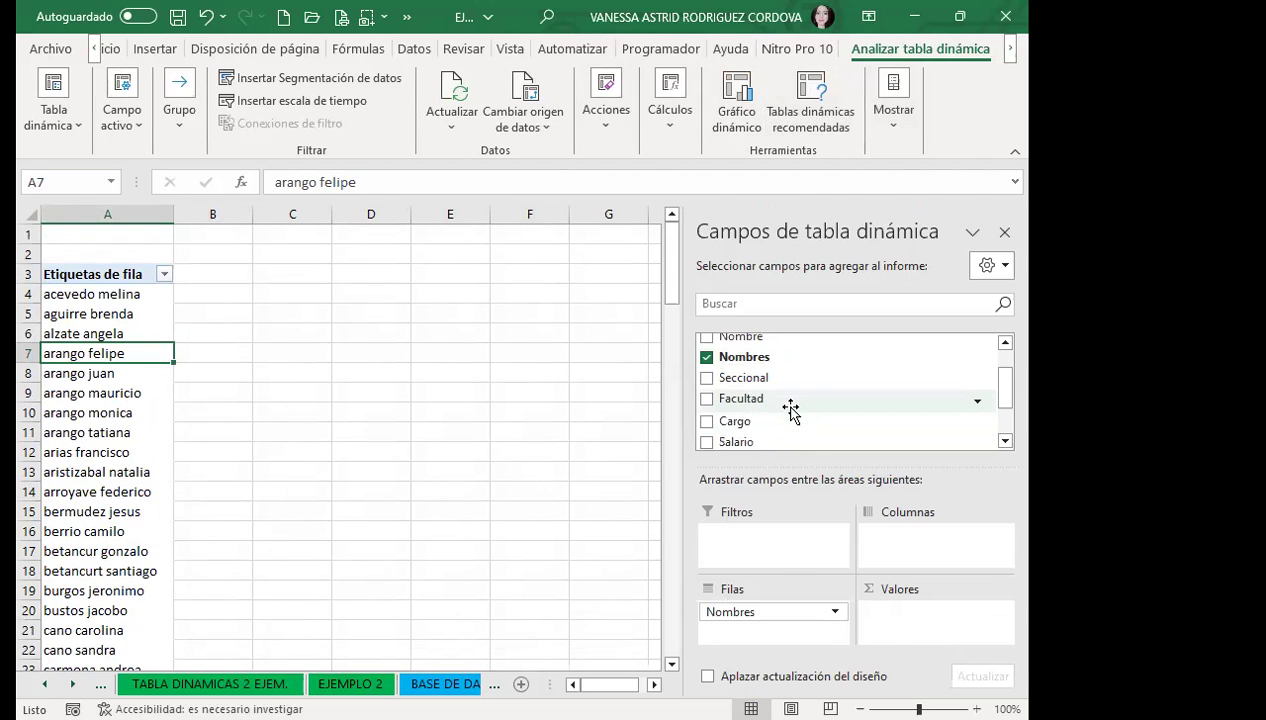
{"action": "left_click", "coordinate": [707, 420]}
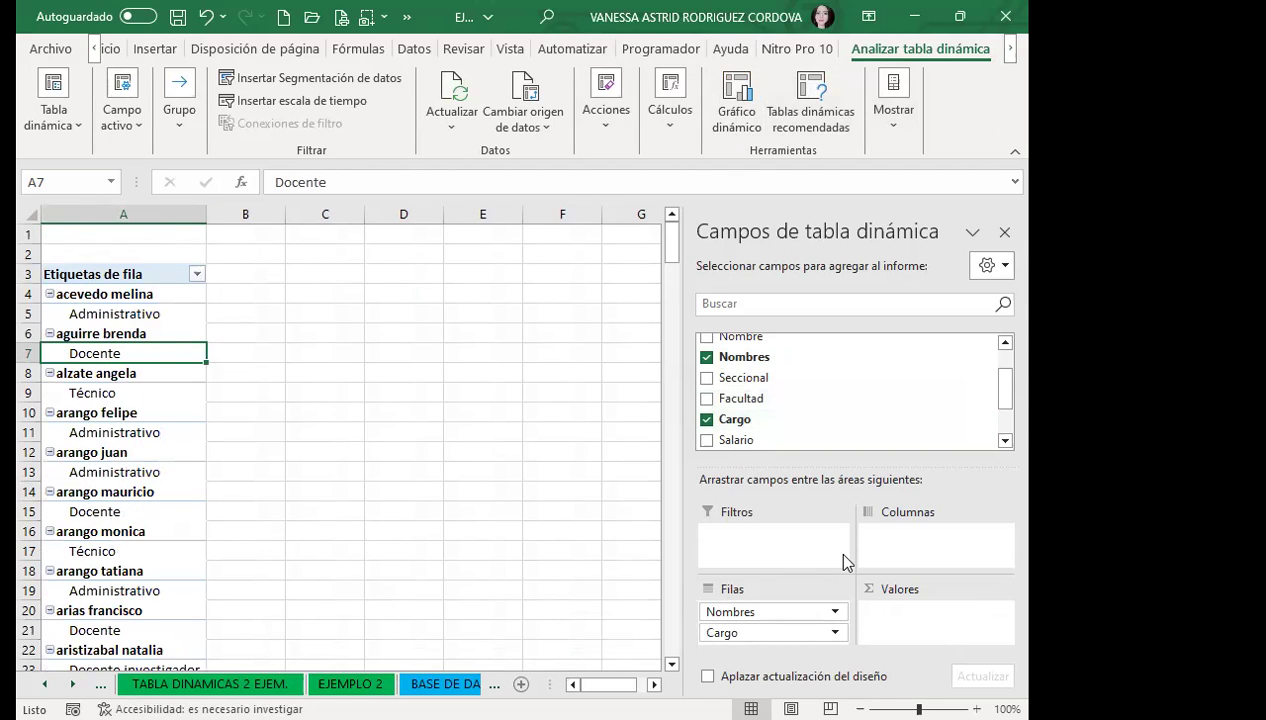
{"action": "left_click", "coordinate": [733, 634]}
{"action": "left_click_drag", "start_coordinate": [733, 634], "coordinate": [905, 540]}
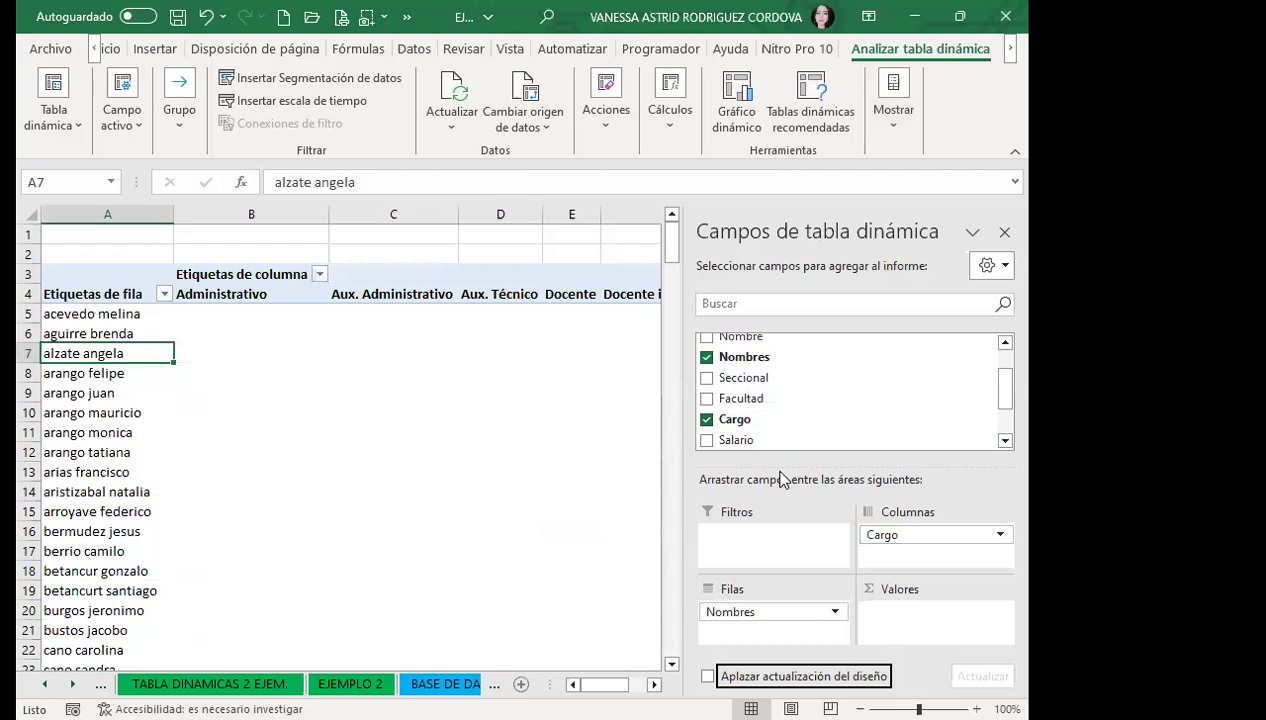
{"action": "scroll", "coordinate": [748, 412], "scroll_direction": "down", "scroll_amount": 2}
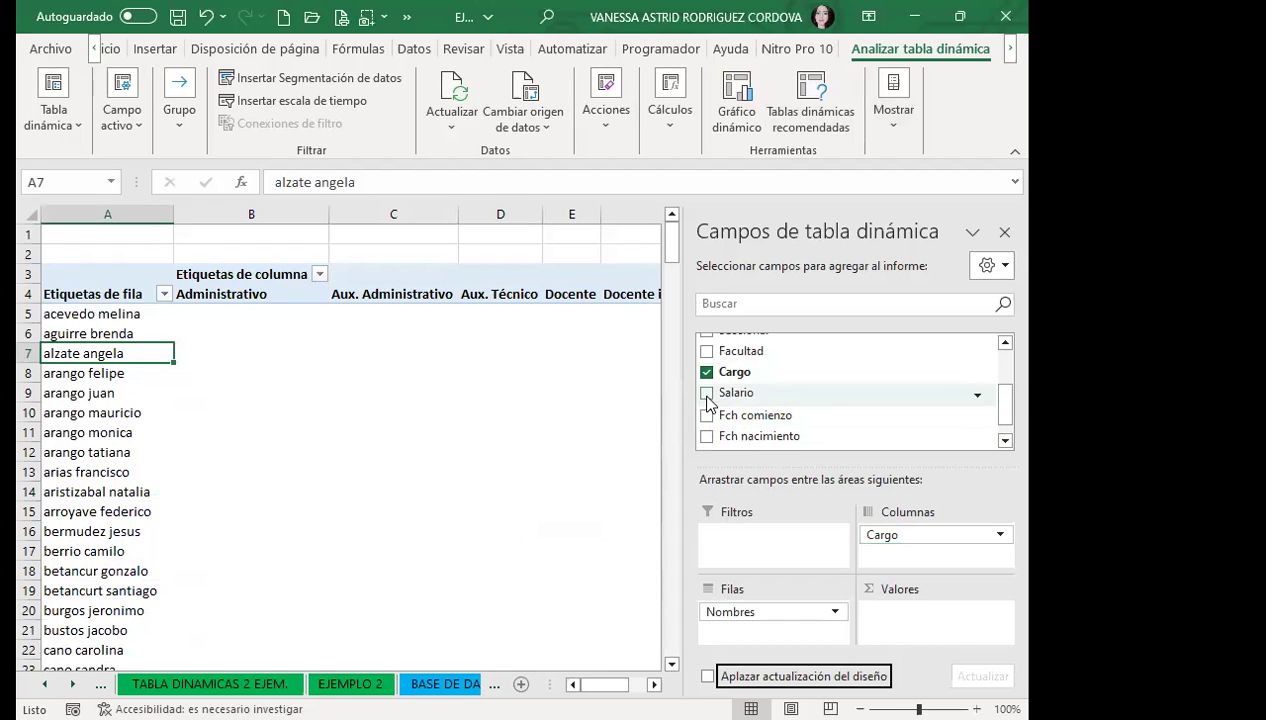
{"action": "left_click", "coordinate": [706, 393]}
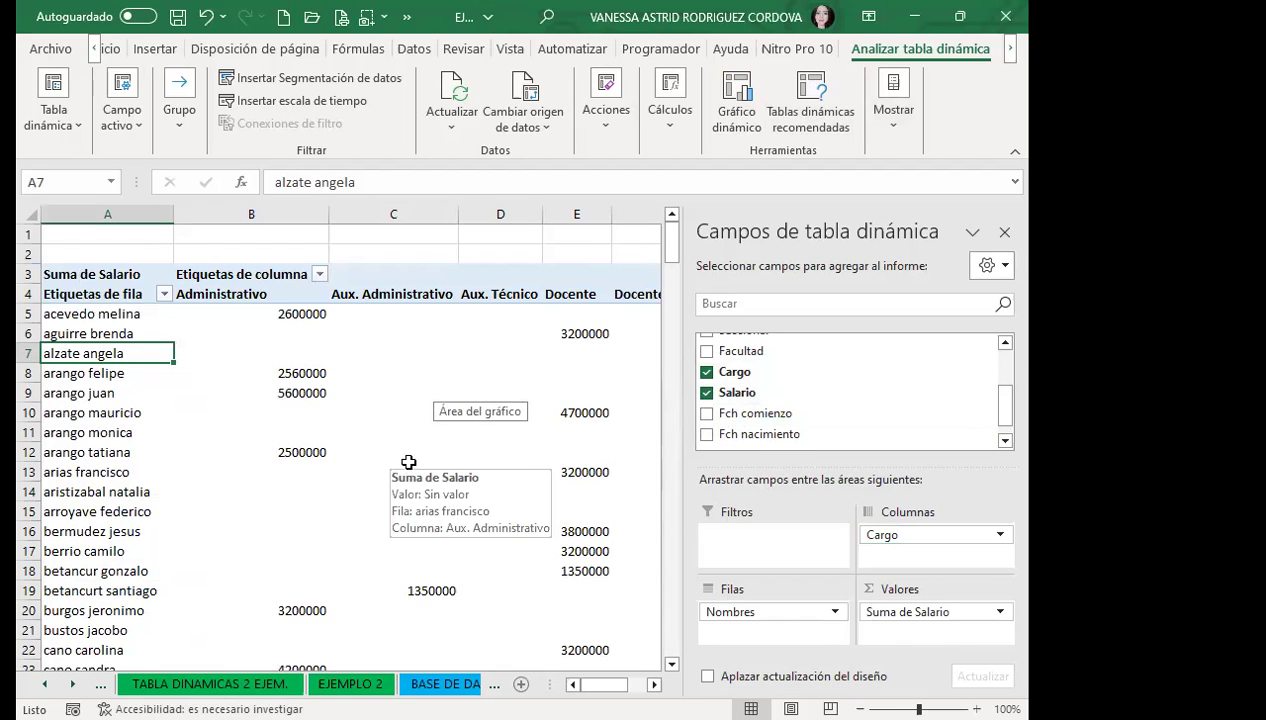
Close the field list and review the Suma de Salario table through its Total general column.
{"action": "scroll", "coordinate": [380, 496], "scroll_direction": "down", "scroll_amount": 3}
{"action": "scroll", "coordinate": [380, 496], "scroll_direction": "down", "scroll_amount": 3}
{"action": "scroll", "coordinate": [381, 496], "scroll_direction": "down", "scroll_amount": 4}
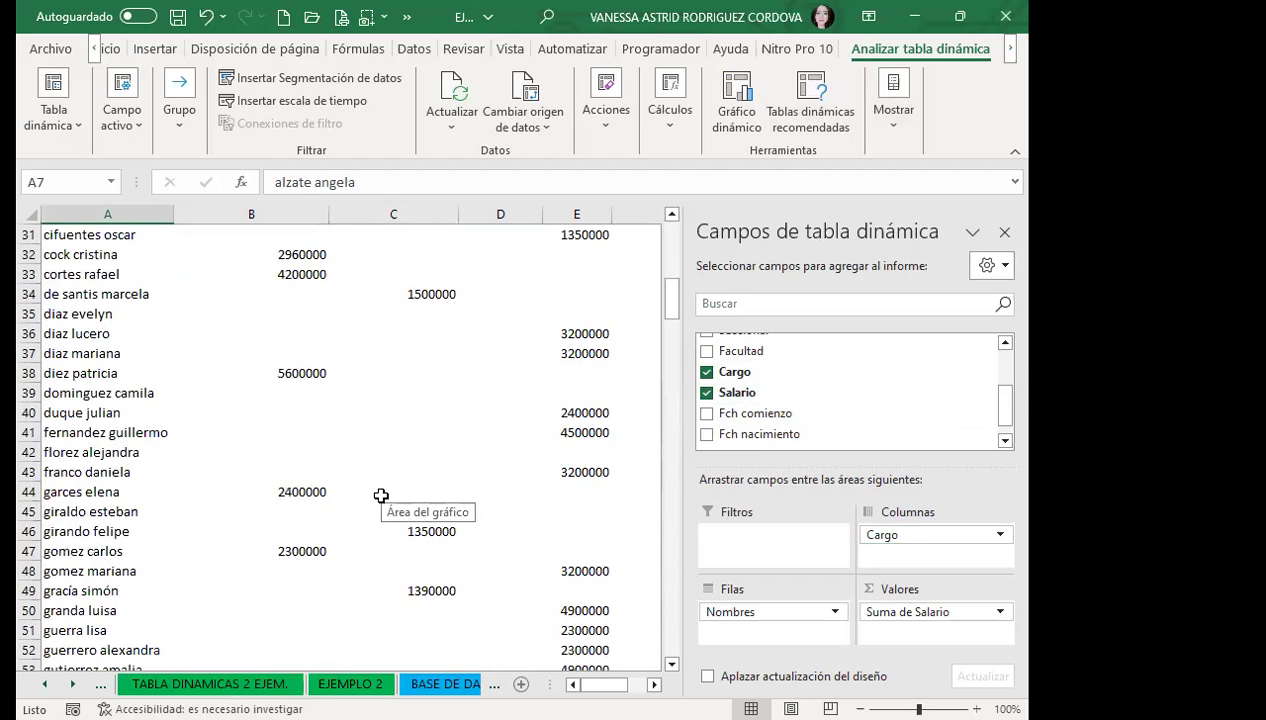
{"action": "scroll", "coordinate": [381, 496], "scroll_direction": "up", "scroll_amount": 2}
{"action": "scroll", "coordinate": [381, 496], "scroll_direction": "up", "scroll_amount": 8}
{"action": "left_click", "coordinate": [1004, 233]}
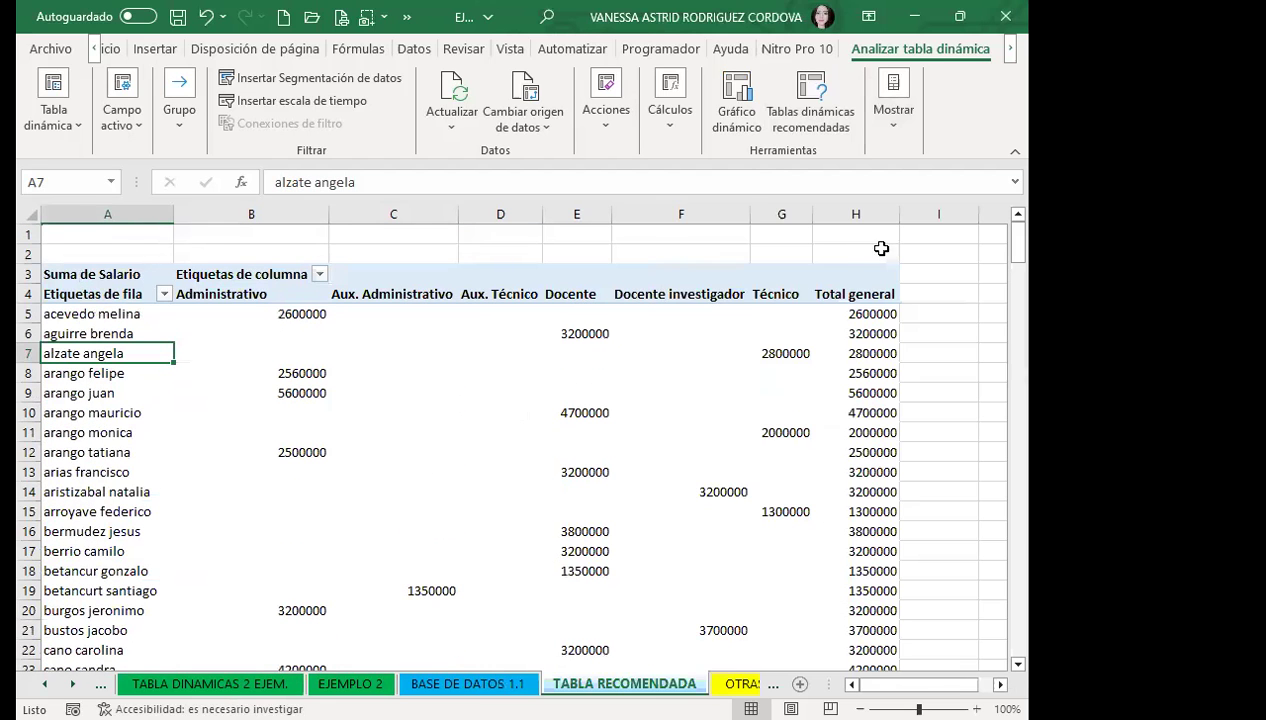
{"action": "scroll", "coordinate": [422, 504], "scroll_direction": "down", "scroll_amount": 2}
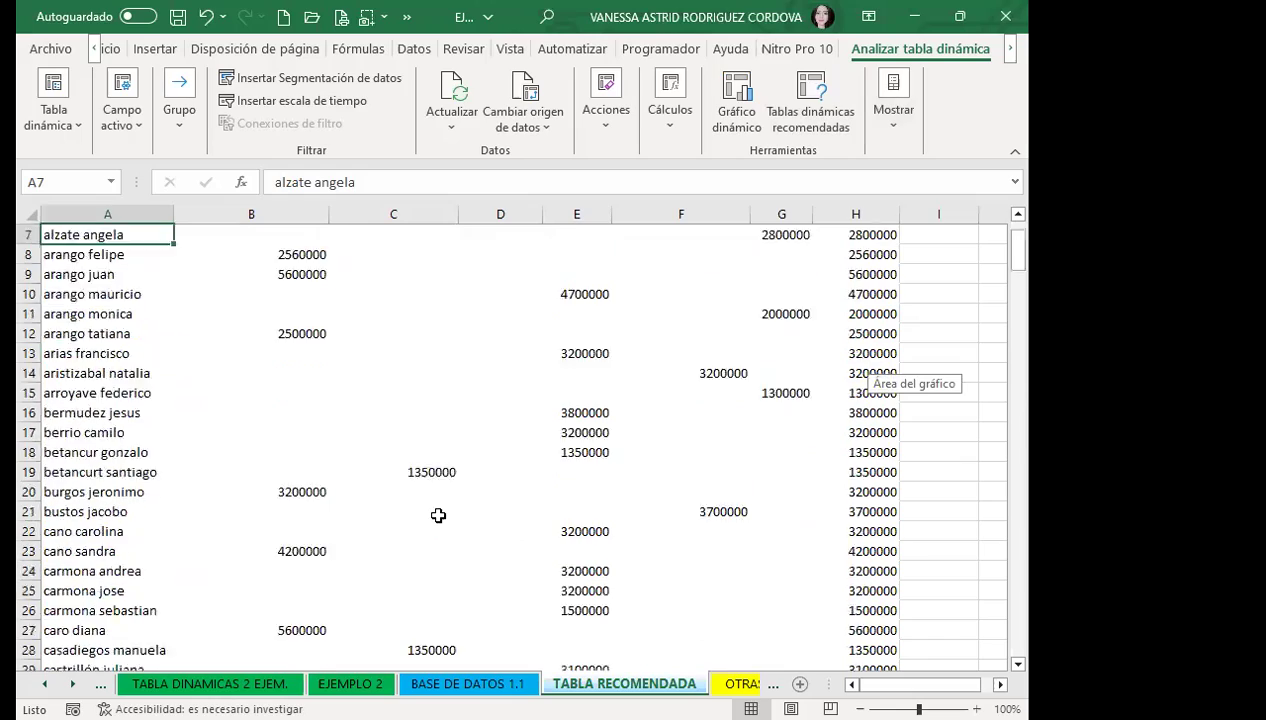
{"action": "scroll", "coordinate": [438, 514], "scroll_direction": "down", "scroll_amount": 6}
{"action": "scroll", "coordinate": [438, 517], "scroll_direction": "down", "scroll_amount": 7}
{"action": "scroll", "coordinate": [444, 514], "scroll_direction": "down", "scroll_amount": 7}
{"action": "scroll", "coordinate": [444, 519], "scroll_direction": "down", "scroll_amount": 9}
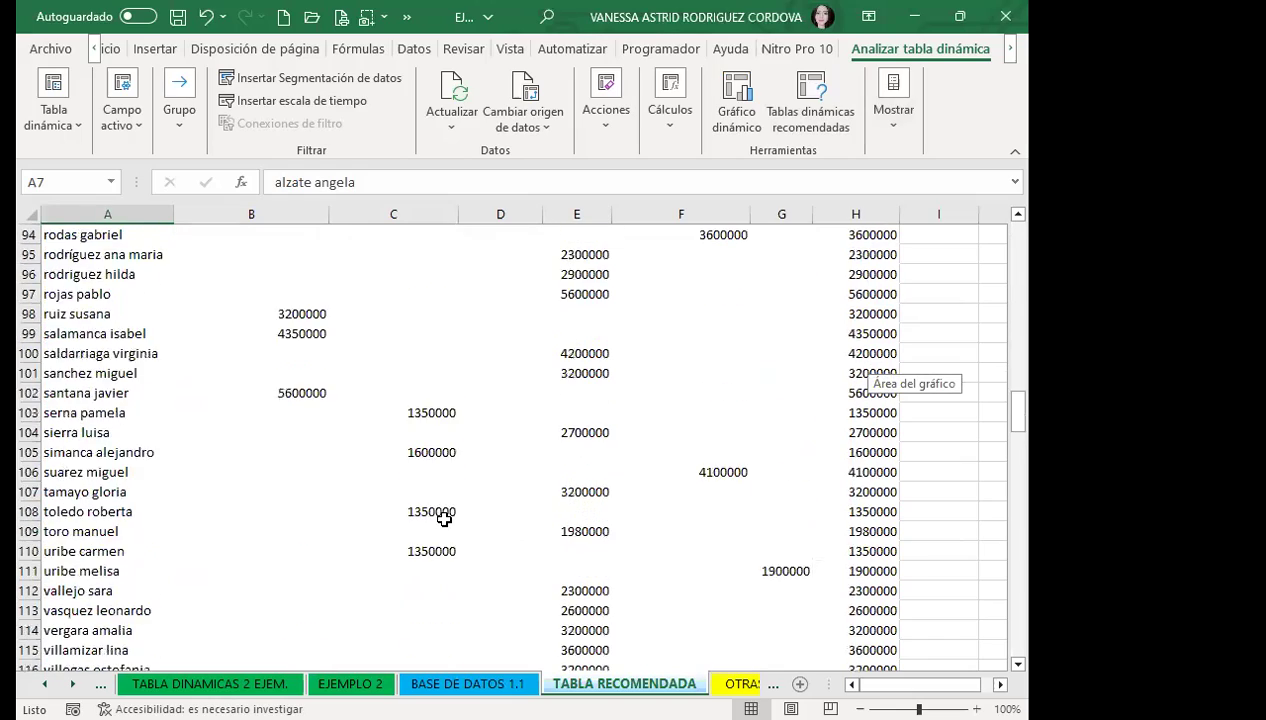
{"action": "scroll", "coordinate": [444, 519], "scroll_direction": "down", "scroll_amount": 5}
{"action": "scroll", "coordinate": [444, 519], "scroll_direction": "up", "scroll_amount": 1}
{"action": "scroll", "coordinate": [446, 524], "scroll_direction": "up", "scroll_amount": 5}
{"action": "scroll", "coordinate": [440, 505], "scroll_direction": "up", "scroll_amount": 10}
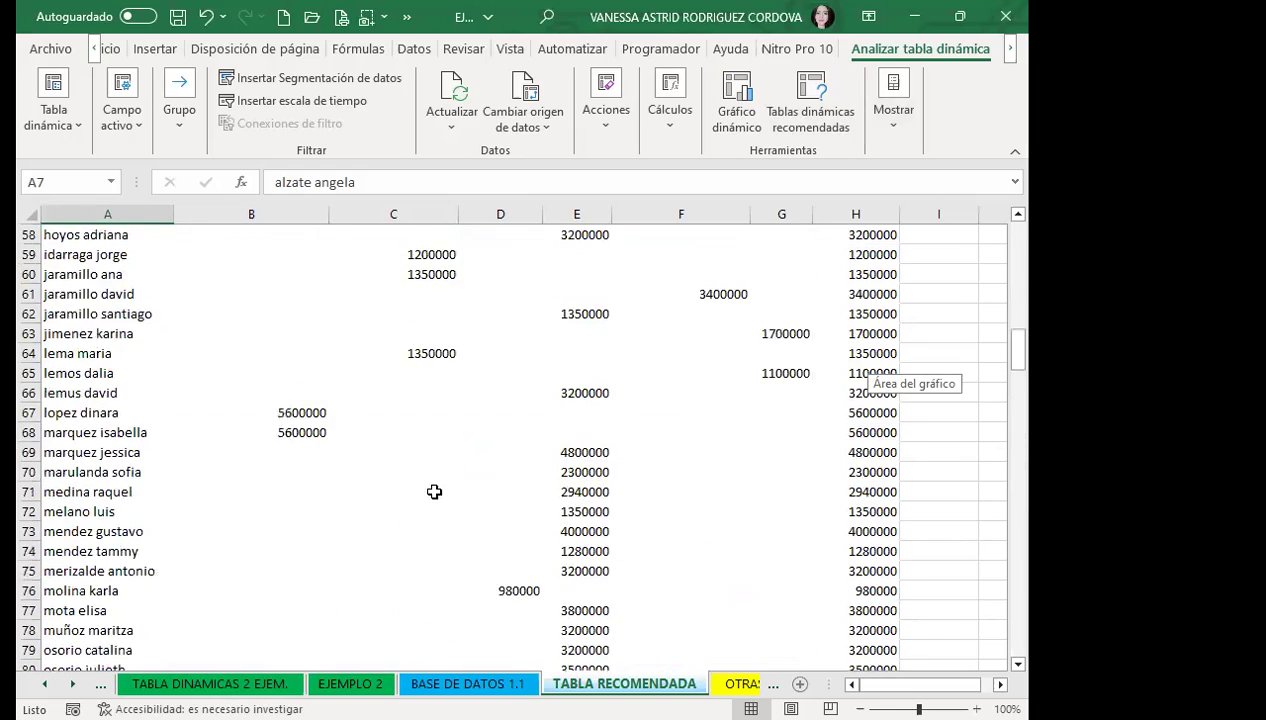
{"action": "scroll", "coordinate": [410, 450], "scroll_direction": "up", "scroll_amount": 9}
{"action": "scroll", "coordinate": [400, 422], "scroll_direction": "up", "scroll_amount": 8}
{"action": "scroll", "coordinate": [440, 460], "scroll_direction": "up", "scroll_amount": 2}
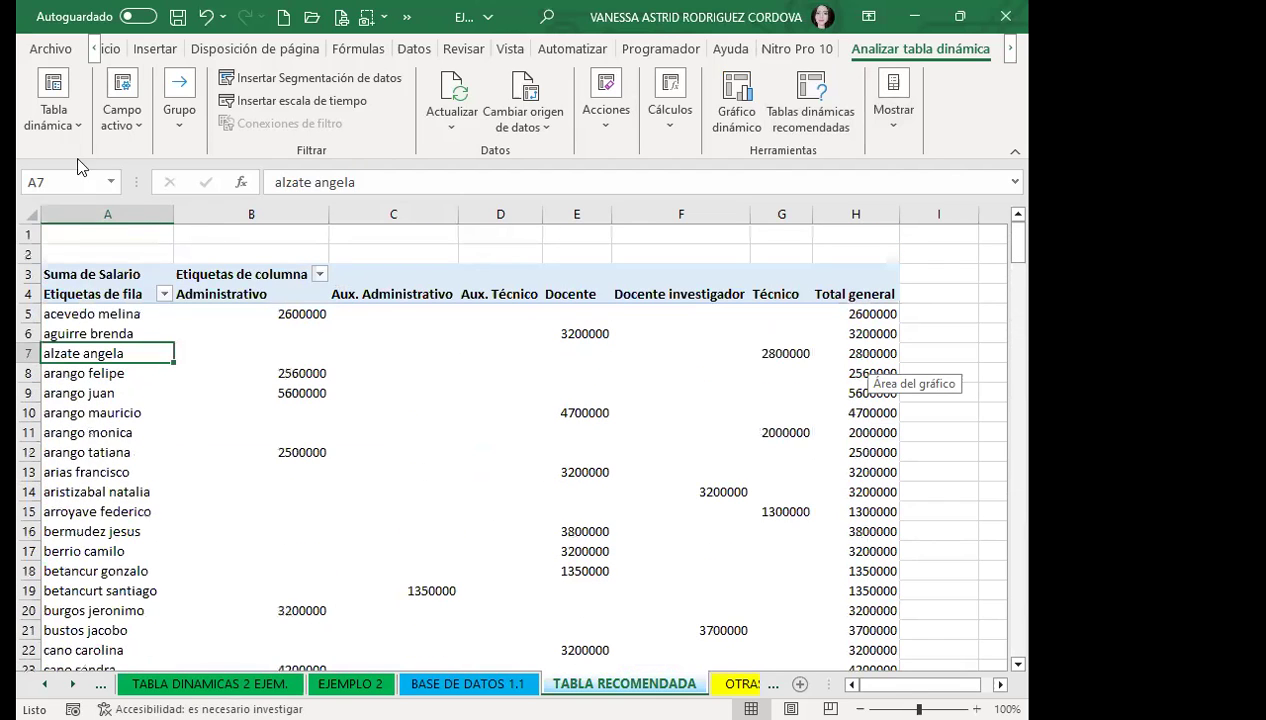
In PivotTable options, turn off column grand totals to remove the Total general row.
{"action": "left_click", "coordinate": [60, 112]}
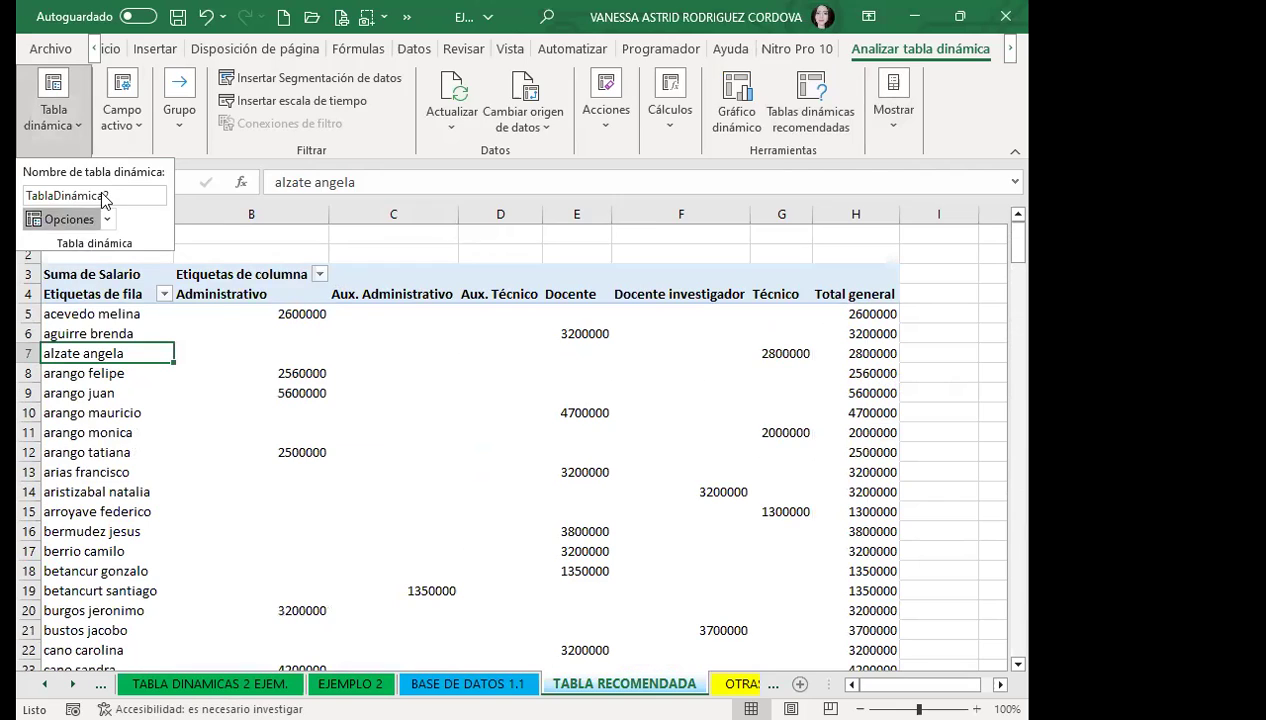
{"action": "left_click", "coordinate": [65, 219]}
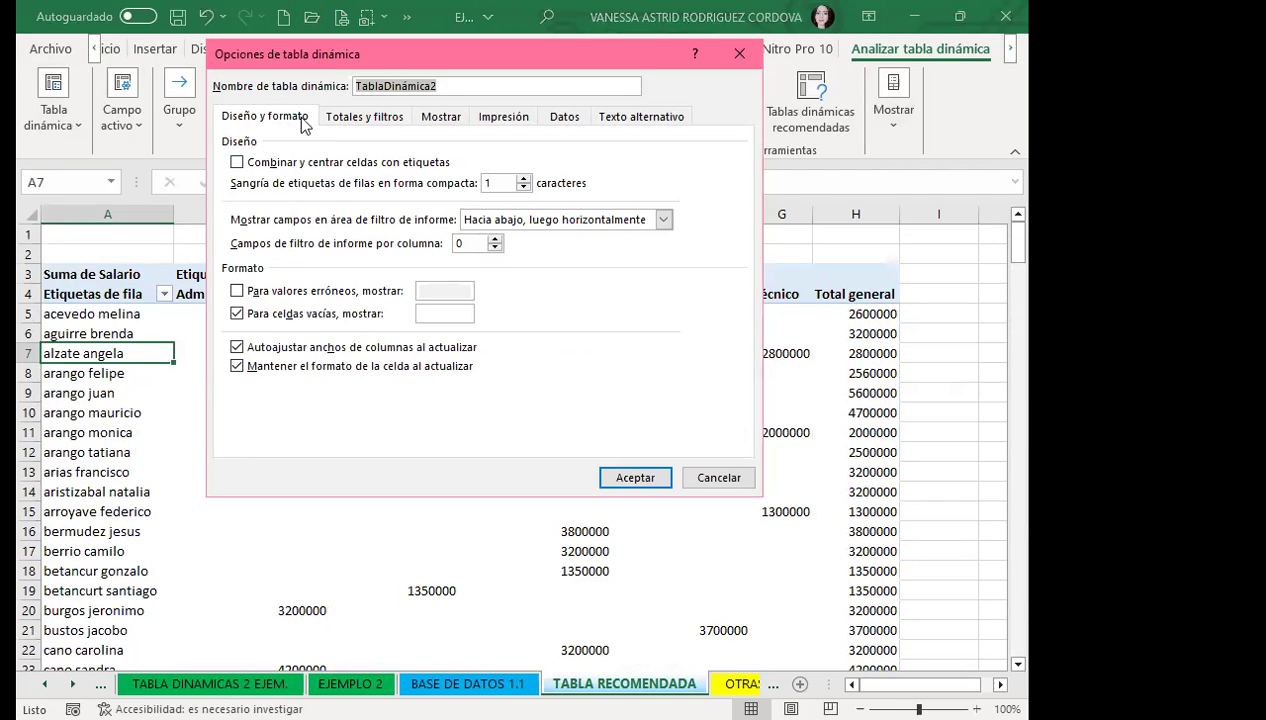
{"action": "left_click", "coordinate": [348, 118]}
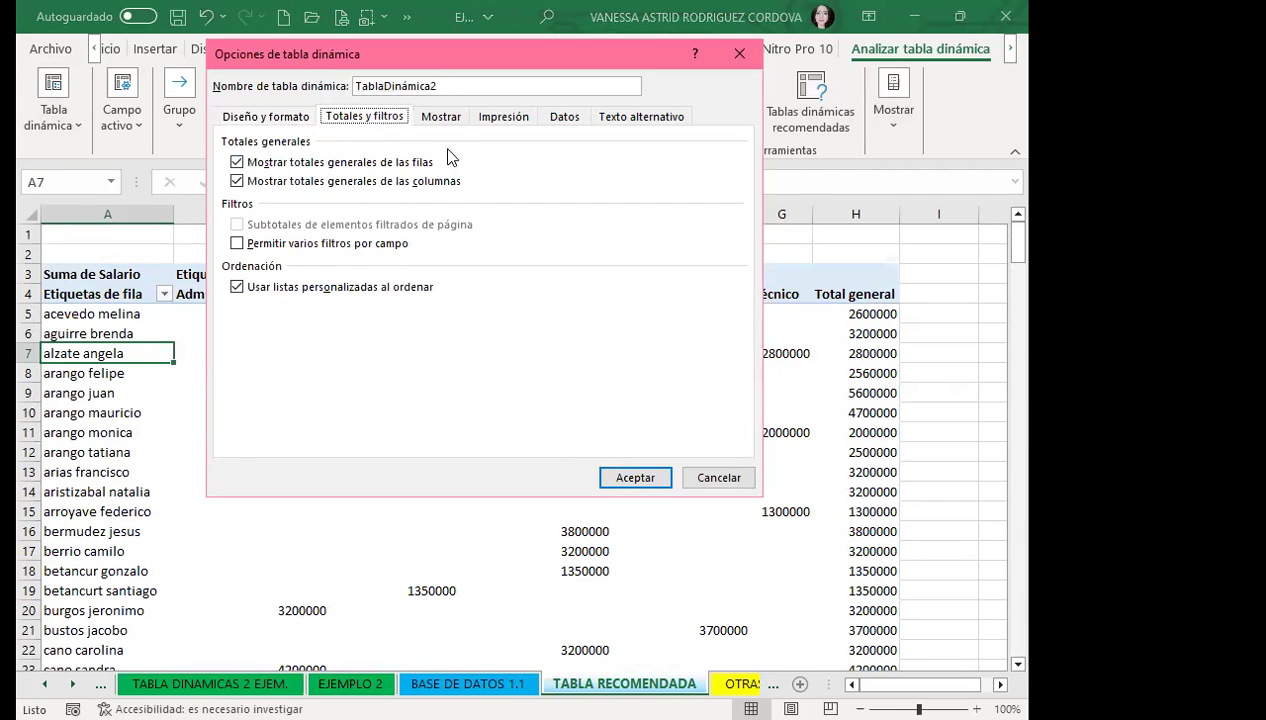
{"action": "left_click", "coordinate": [237, 181]}
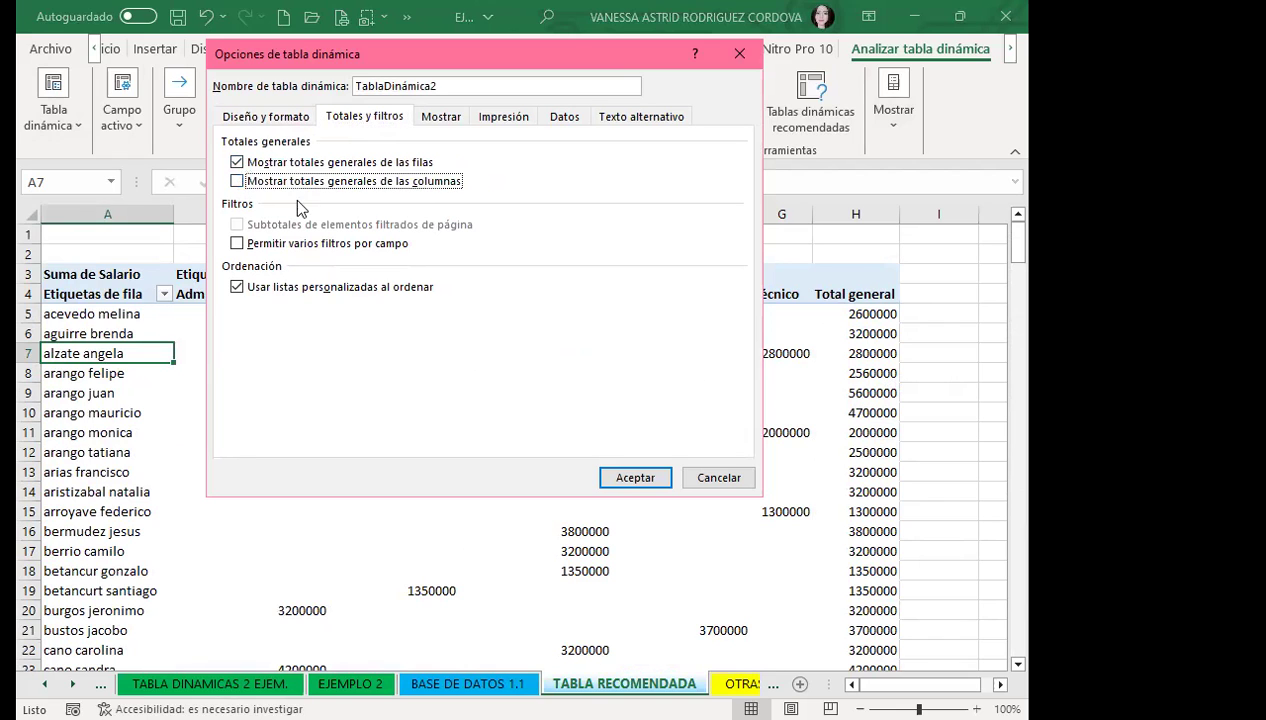
{"action": "left_click", "coordinate": [640, 476]}
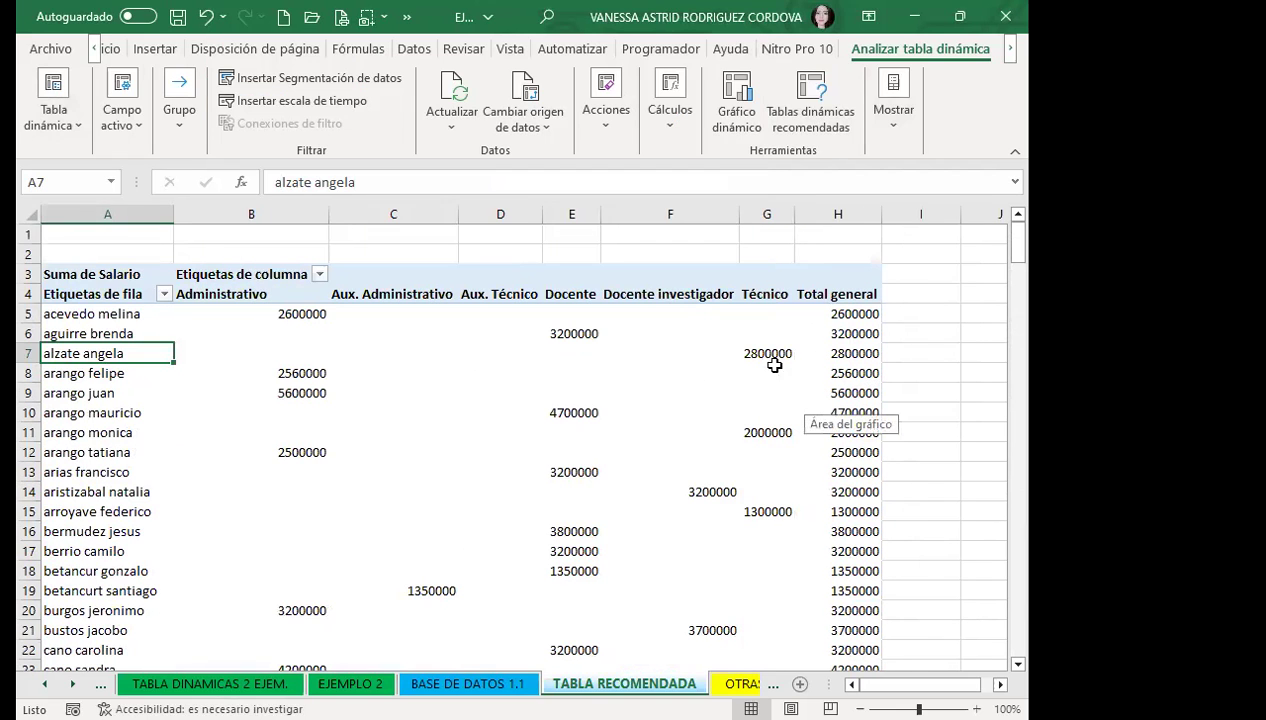
In PivotTable options, turn off row grand totals to remove the Total general column.
{"action": "left_click", "coordinate": [66, 128]}
{"action": "left_click", "coordinate": [69, 220]}
{"action": "left_click", "coordinate": [362, 117]}
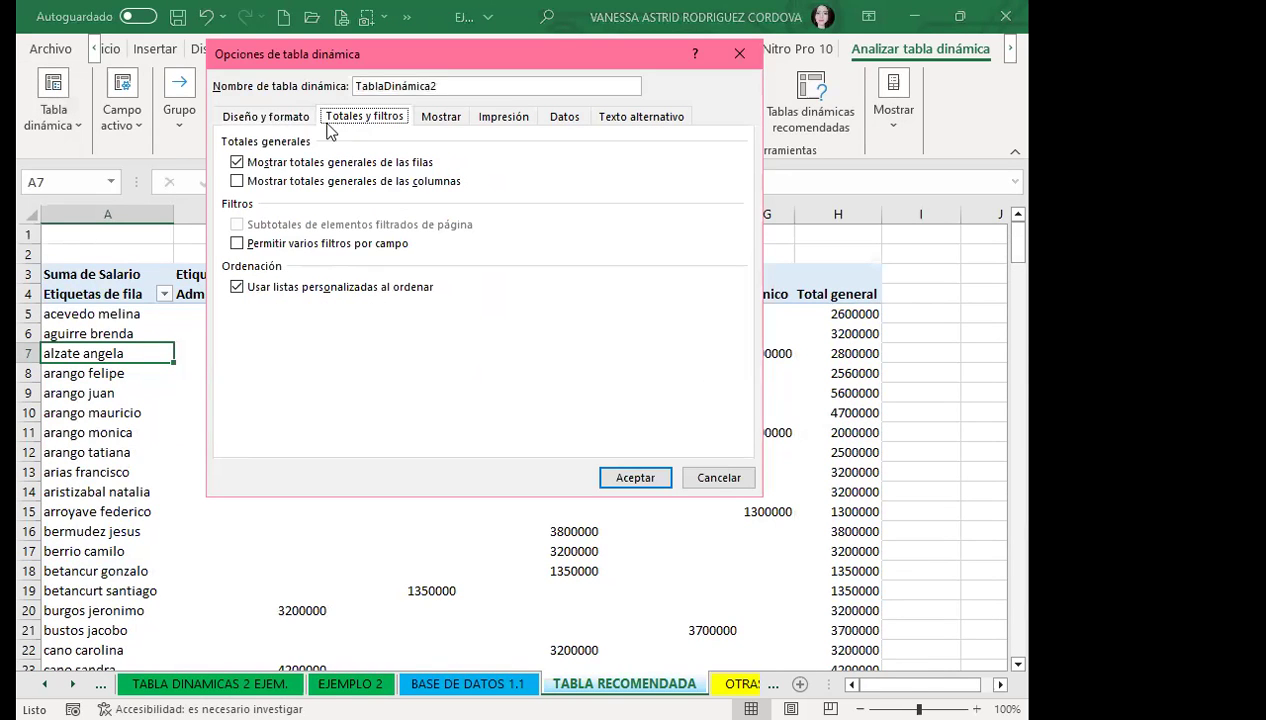
{"action": "left_click", "coordinate": [237, 162]}
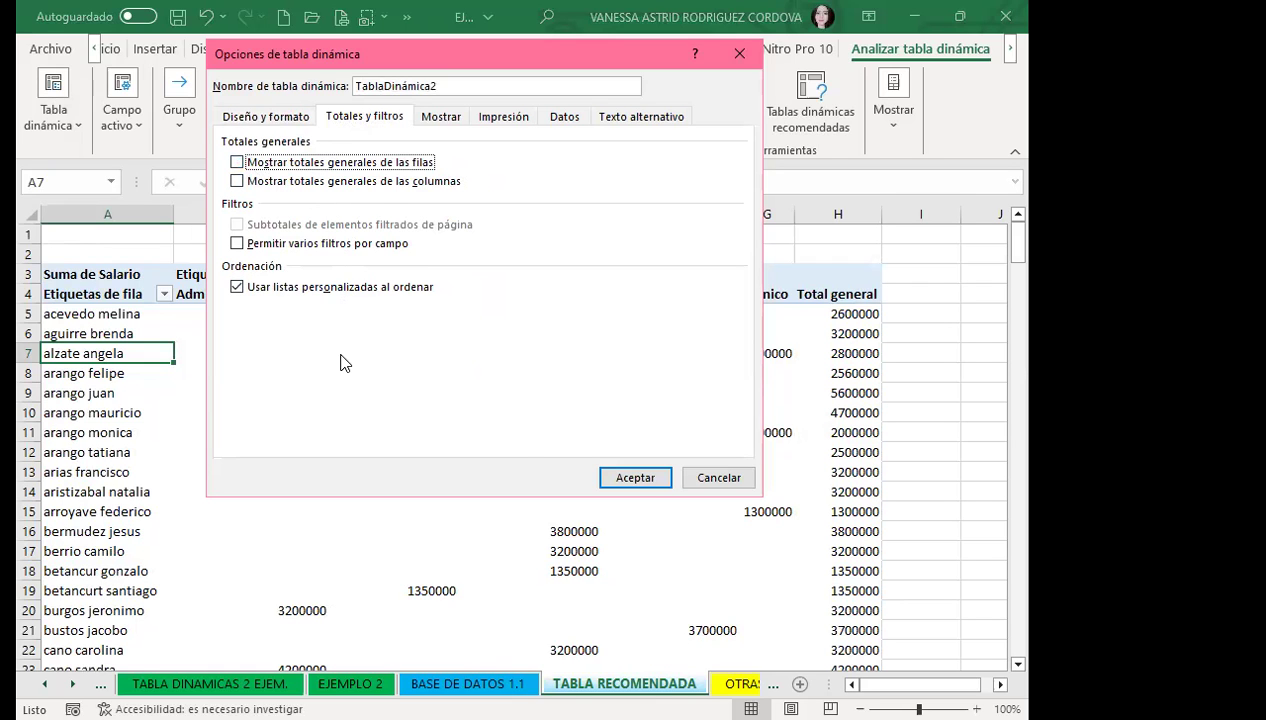
{"action": "left_click", "coordinate": [627, 477]}
{"action": "left_click", "coordinate": [510, 455]}
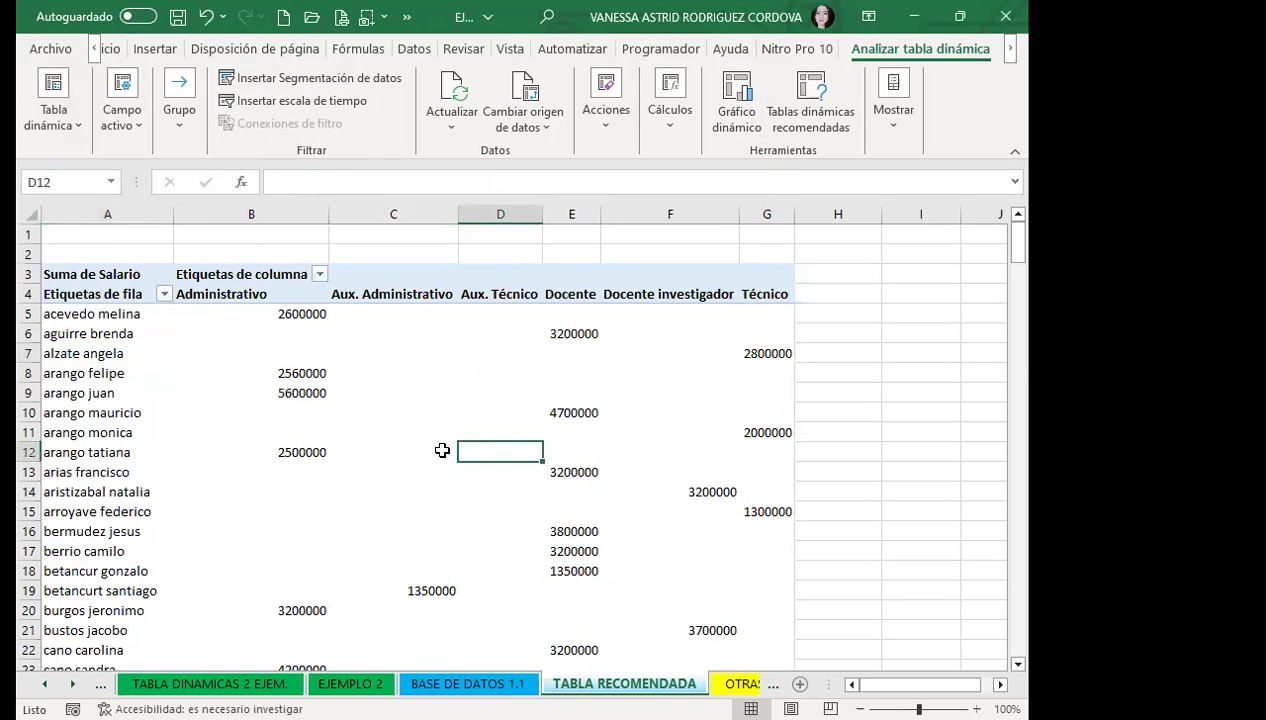
{"action": "scroll", "coordinate": [442, 451], "scroll_direction": "down", "scroll_amount": 6}
{"action": "scroll", "coordinate": [418, 493], "scroll_direction": "down", "scroll_amount": 7}
{"action": "scroll", "coordinate": [418, 493], "scroll_direction": "down", "scroll_amount": 8}
{"action": "scroll", "coordinate": [418, 493], "scroll_direction": "down", "scroll_amount": 5}
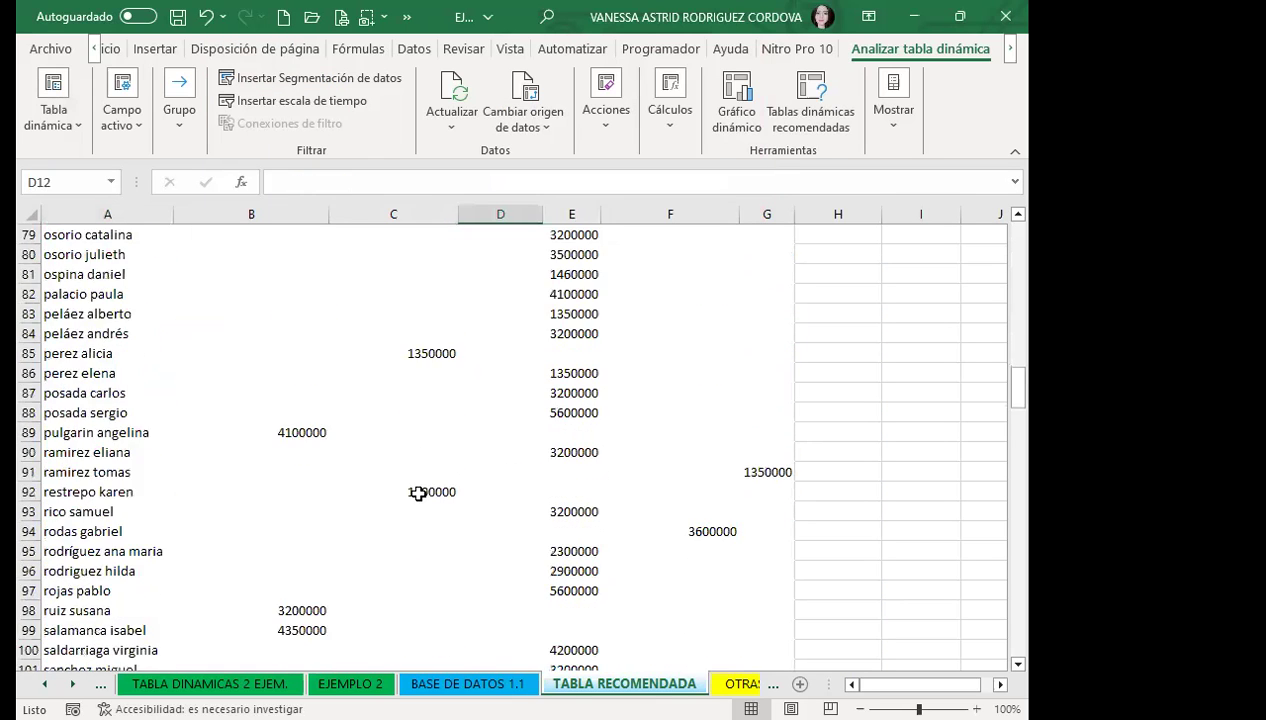
{"action": "scroll", "coordinate": [418, 493], "scroll_direction": "down", "scroll_amount": 6}
{"action": "scroll", "coordinate": [418, 493], "scroll_direction": "down", "scroll_amount": 7}
{"action": "scroll", "coordinate": [418, 493], "scroll_direction": "up", "scroll_amount": 4}
{"action": "scroll", "coordinate": [420, 492], "scroll_direction": "up", "scroll_amount": 2}
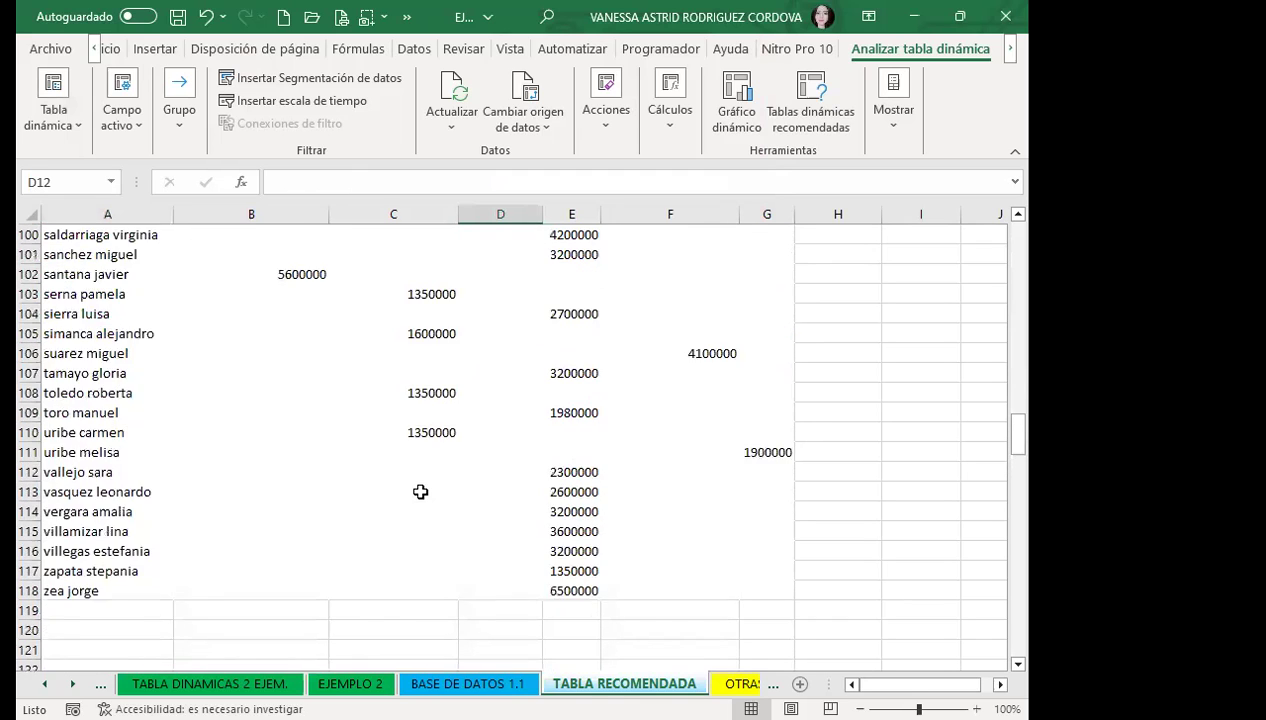
{"action": "scroll", "coordinate": [420, 492], "scroll_direction": "up", "scroll_amount": 7}
{"action": "scroll", "coordinate": [420, 492], "scroll_direction": "up", "scroll_amount": 9}
{"action": "scroll", "coordinate": [421, 491], "scroll_direction": "up", "scroll_amount": 9}
{"action": "scroll", "coordinate": [422, 490], "scroll_direction": "up", "scroll_amount": 6}
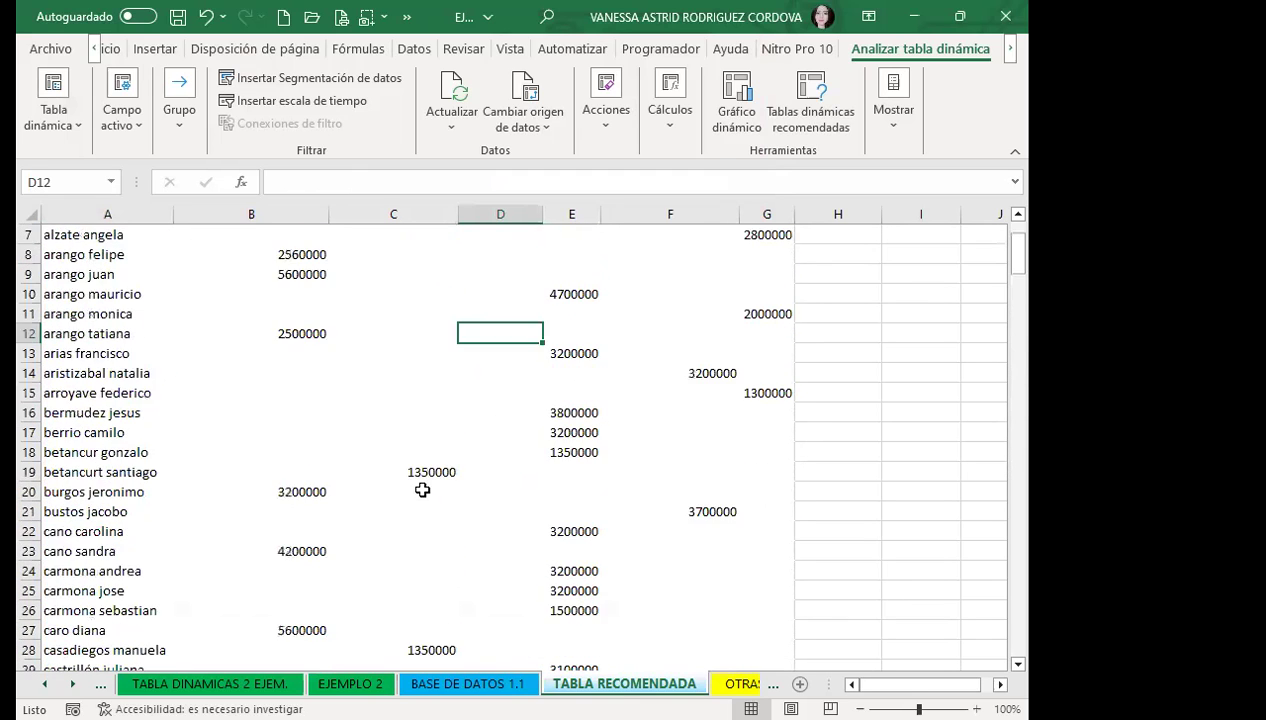
{"action": "scroll", "coordinate": [422, 490], "scroll_direction": "up", "scroll_amount": 2}
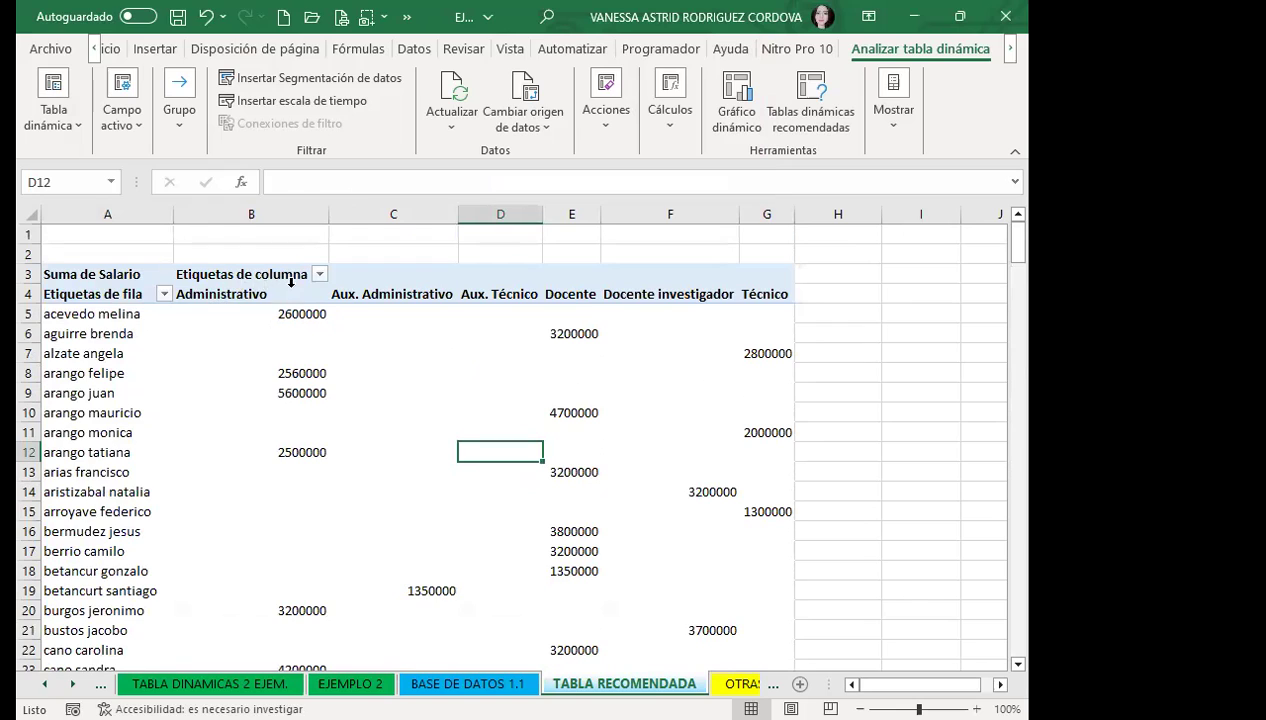
{"action": "left_click", "coordinate": [404, 476]}
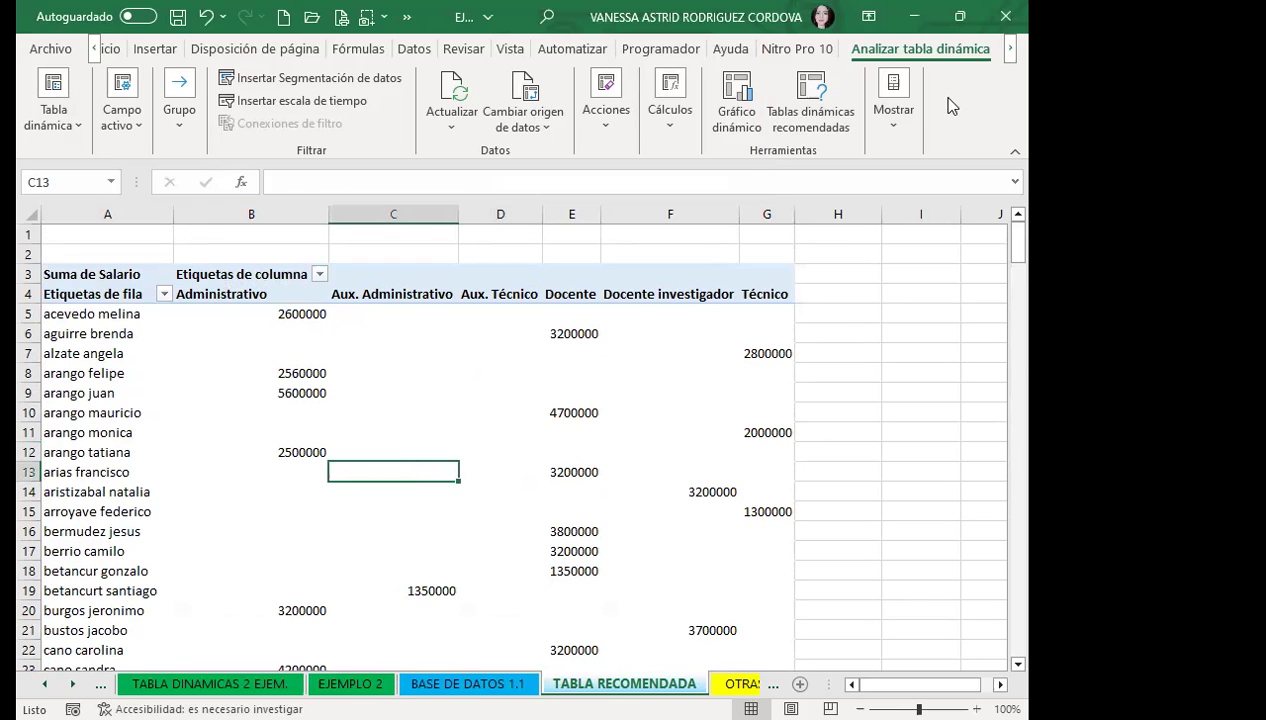
{"action": "left_click", "coordinate": [883, 123]}
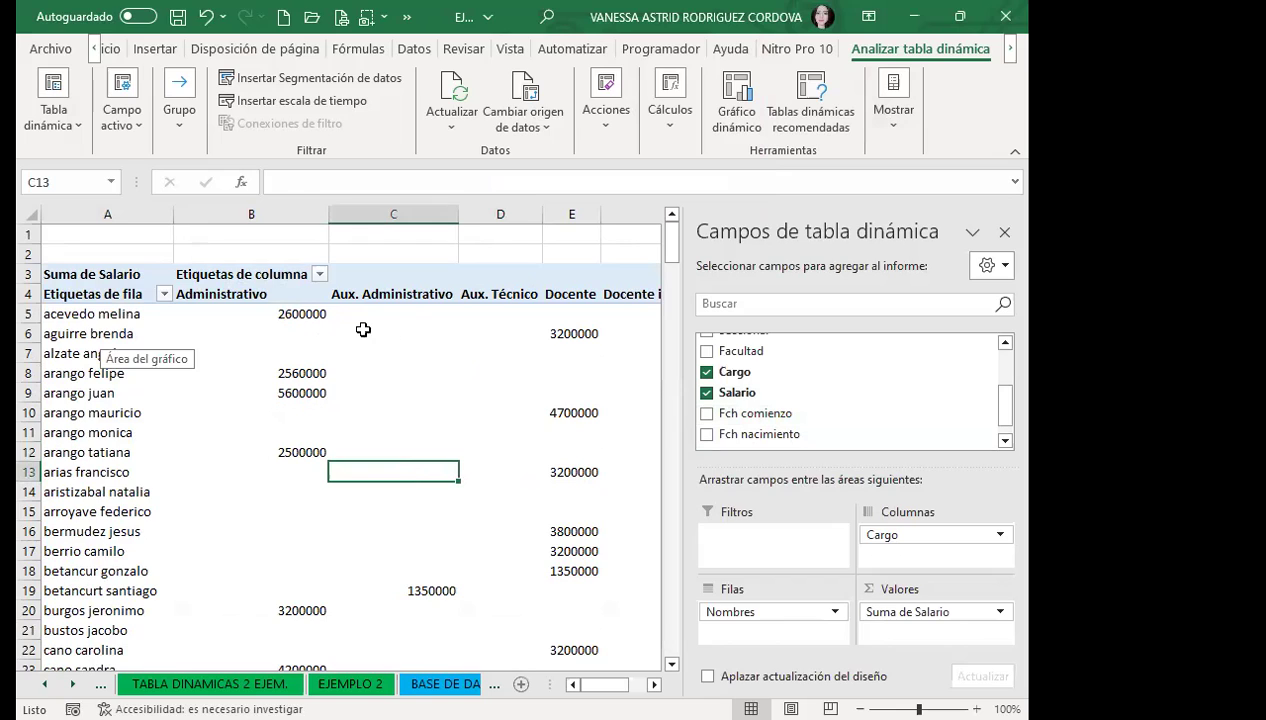
{"action": "left_click", "coordinate": [1004, 232]}
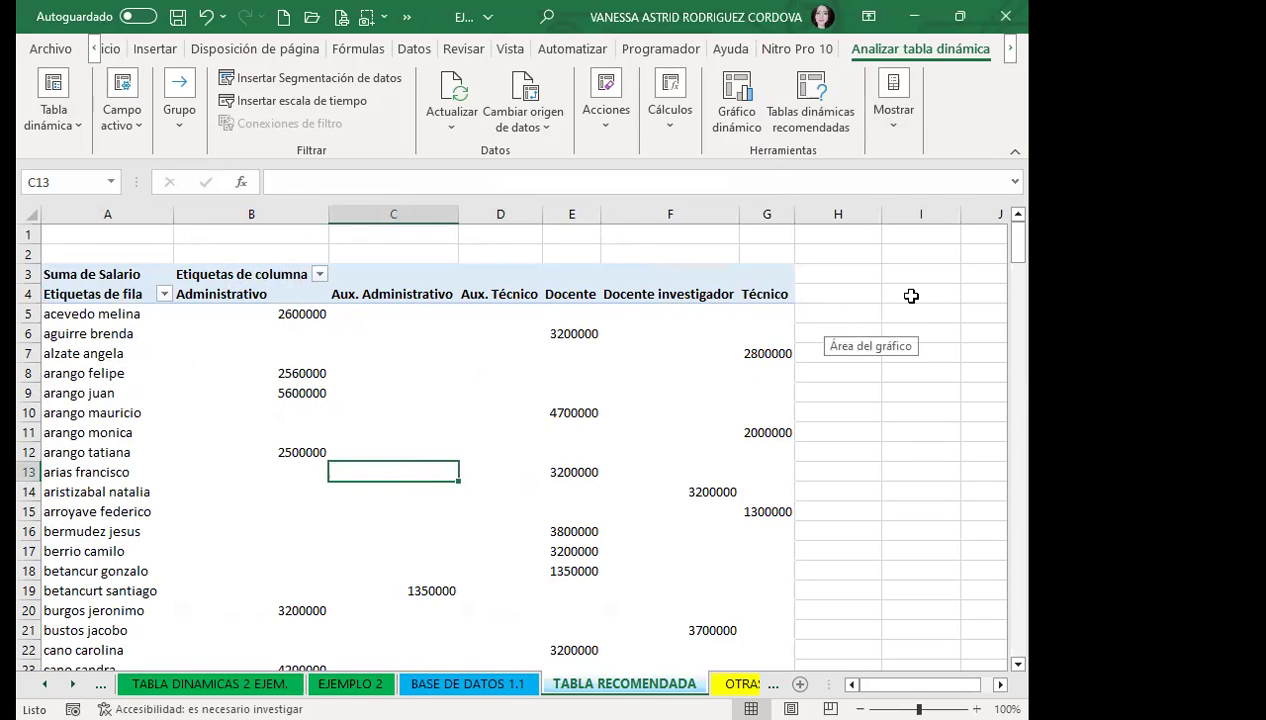
{"action": "left_click", "coordinate": [260, 312]}
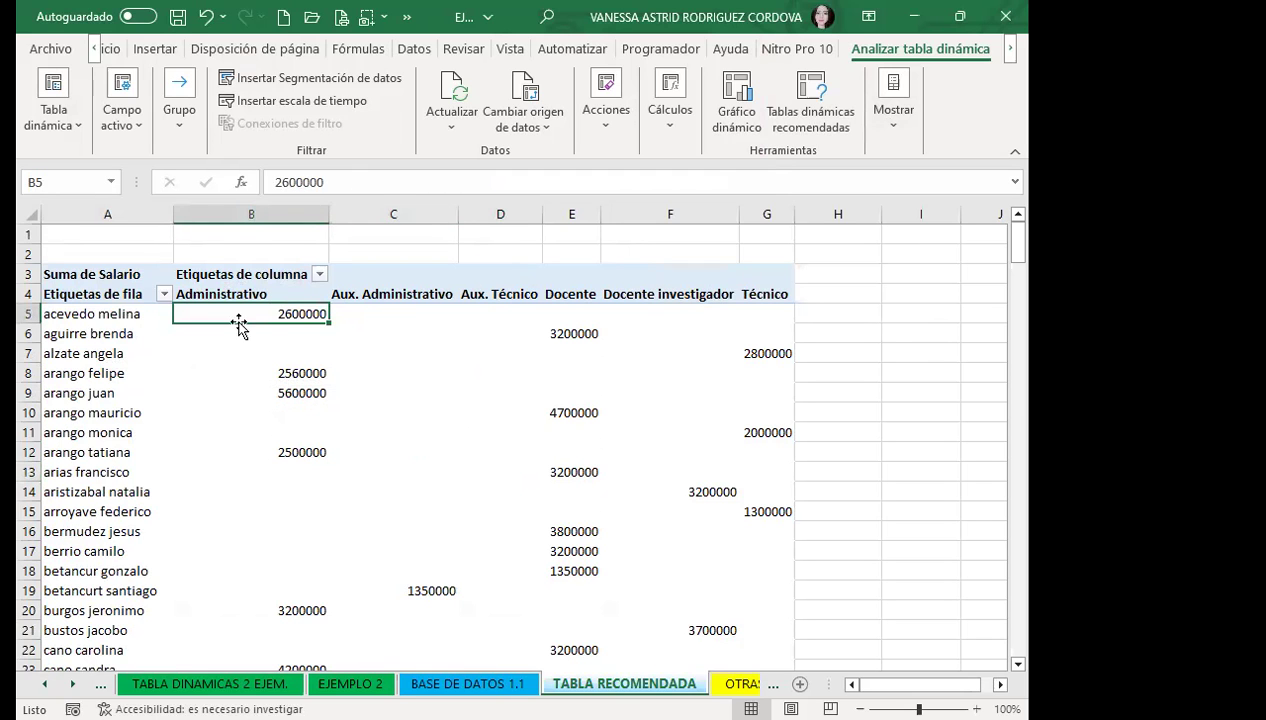
{"action": "mouse_move", "coordinate": [238, 322]}
{"action": "left_mouse_down"}
{"action": "mouse_move", "coordinate": [795, 660]}
{"action": "mouse_move", "coordinate": [780, 618]}
{"action": "left_mouse_up"}
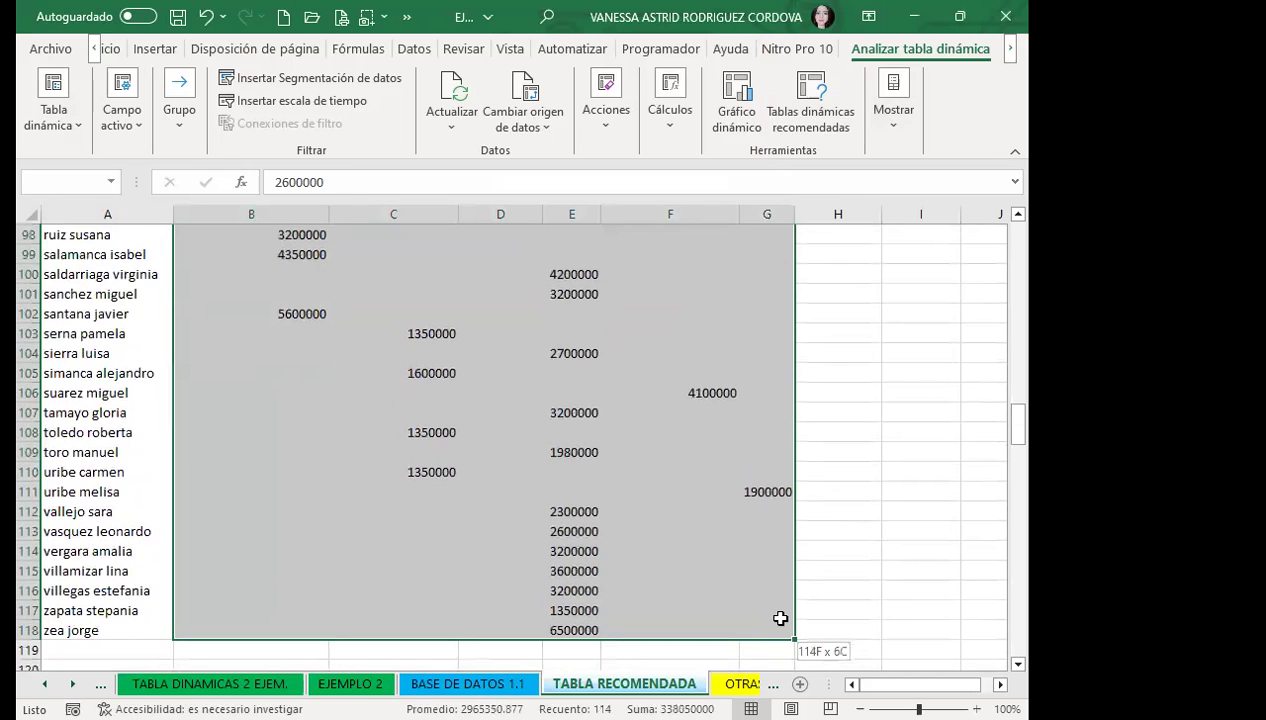
Format the pivot table's salary values with the accounting number format.
{"action": "scroll", "coordinate": [418, 251], "scroll_direction": "down", "scroll_amount": 1}
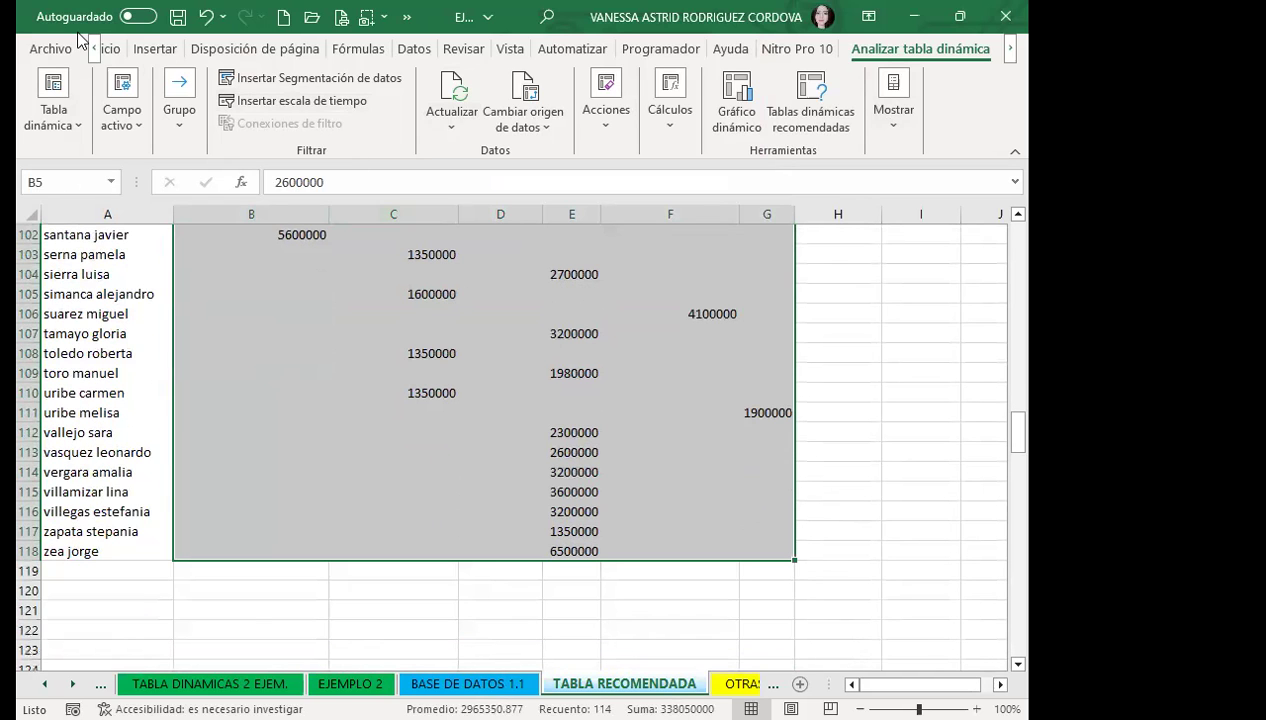
{"action": "left_click", "coordinate": [104, 48]}
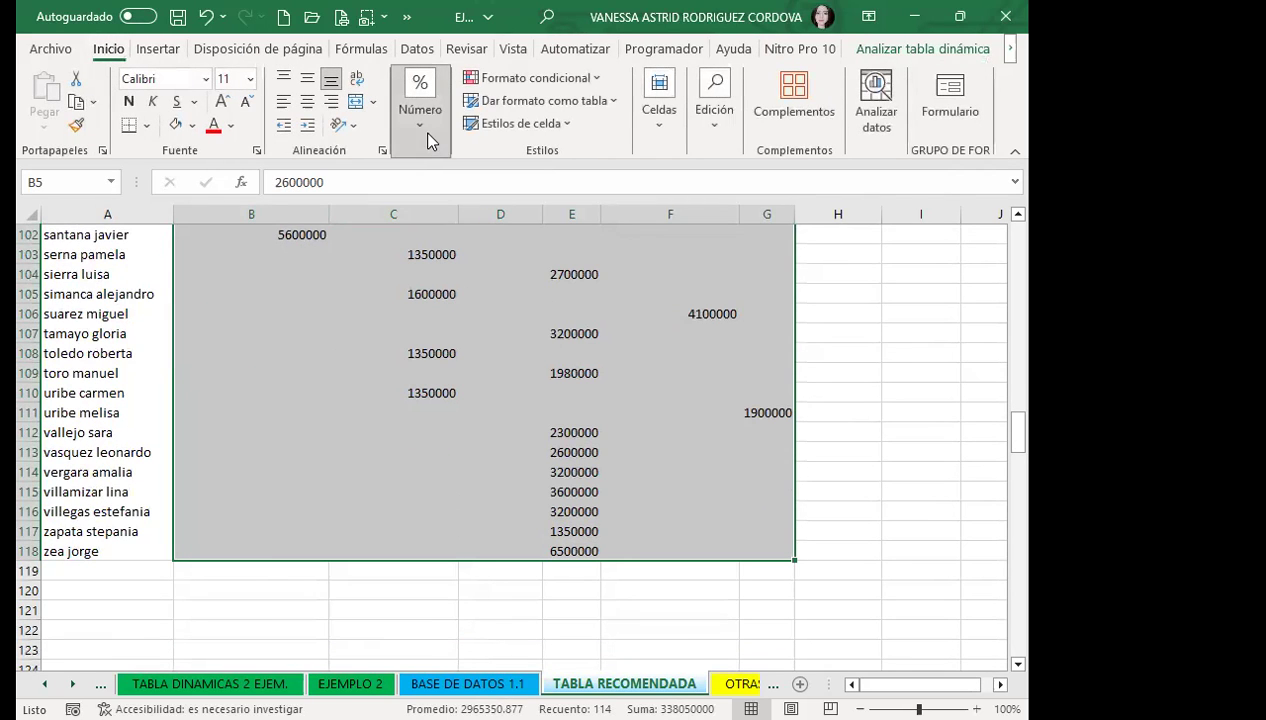
{"action": "left_click", "coordinate": [422, 131]}
{"action": "left_click", "coordinate": [406, 211]}
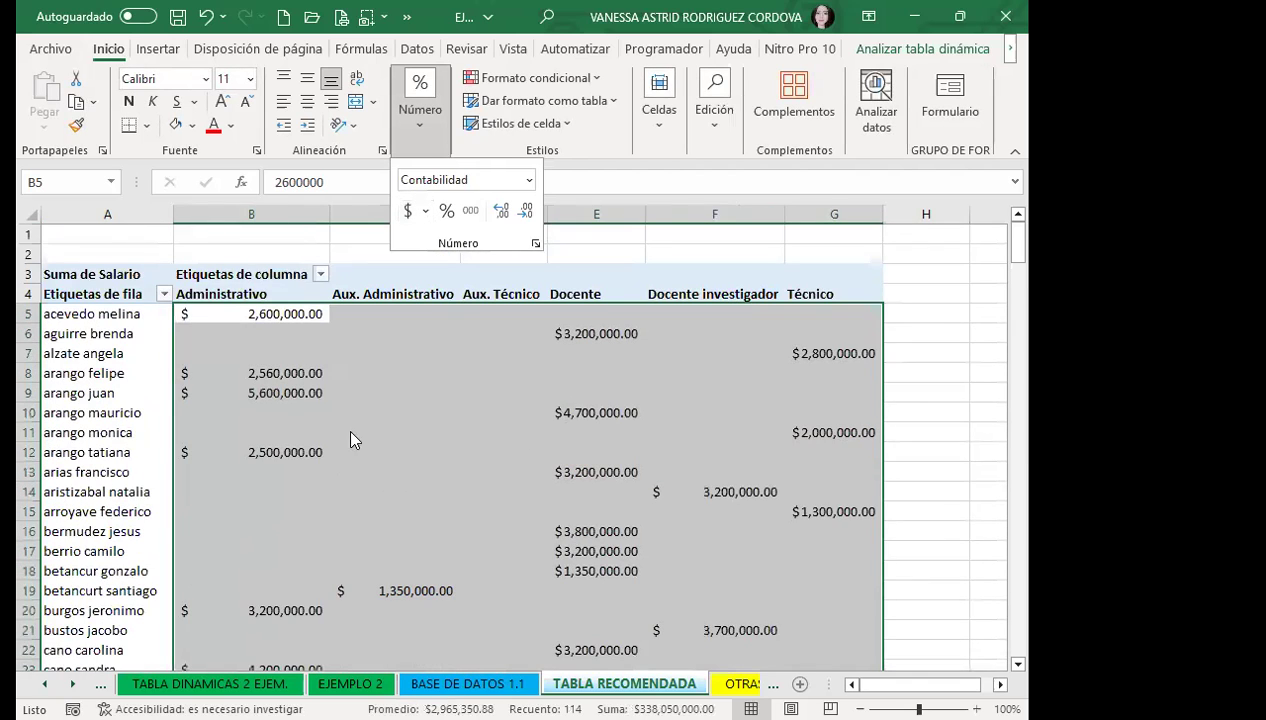
{"action": "left_click", "coordinate": [297, 318]}
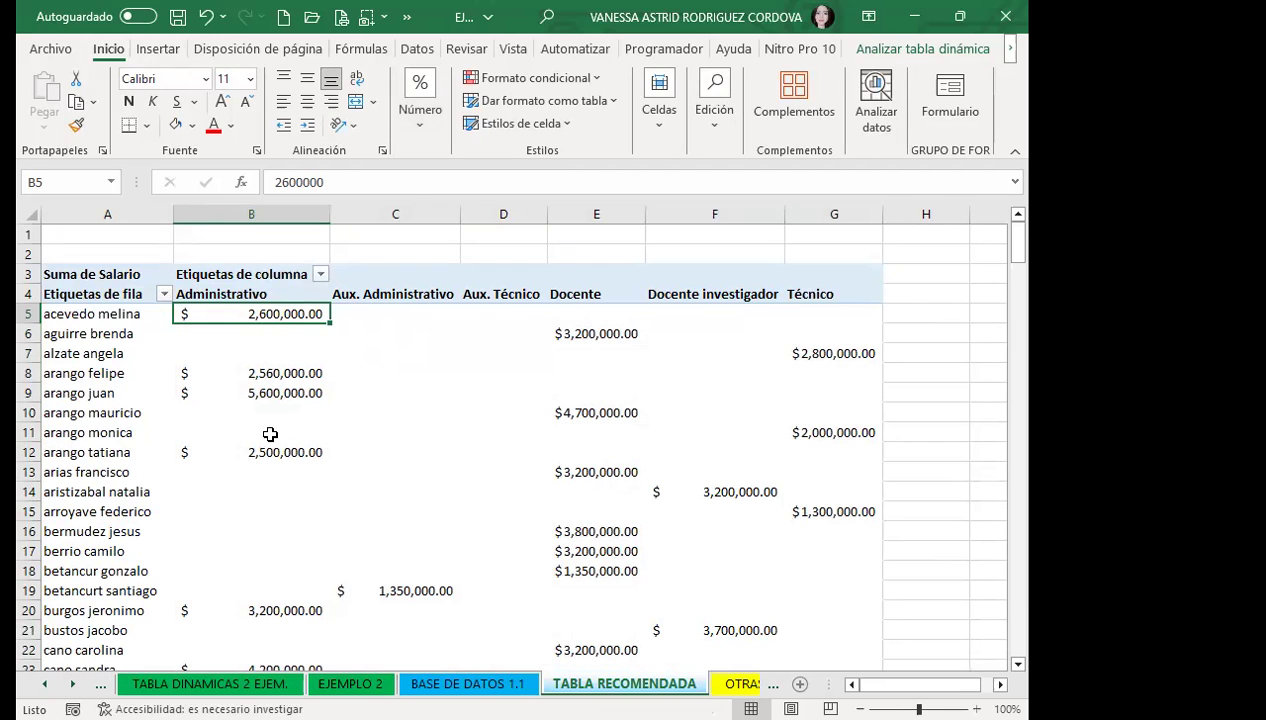
Select a cell inside the salary pivot table and show the Analizar tabla dinámica tools.
{"action": "scroll", "coordinate": [281, 466], "scroll_direction": "down", "scroll_amount": 2}
{"action": "scroll", "coordinate": [281, 466], "scroll_direction": "down", "scroll_amount": 3}
{"action": "scroll", "coordinate": [291, 458], "scroll_direction": "down", "scroll_amount": 3}
{"action": "scroll", "coordinate": [291, 458], "scroll_direction": "down", "scroll_amount": 5}
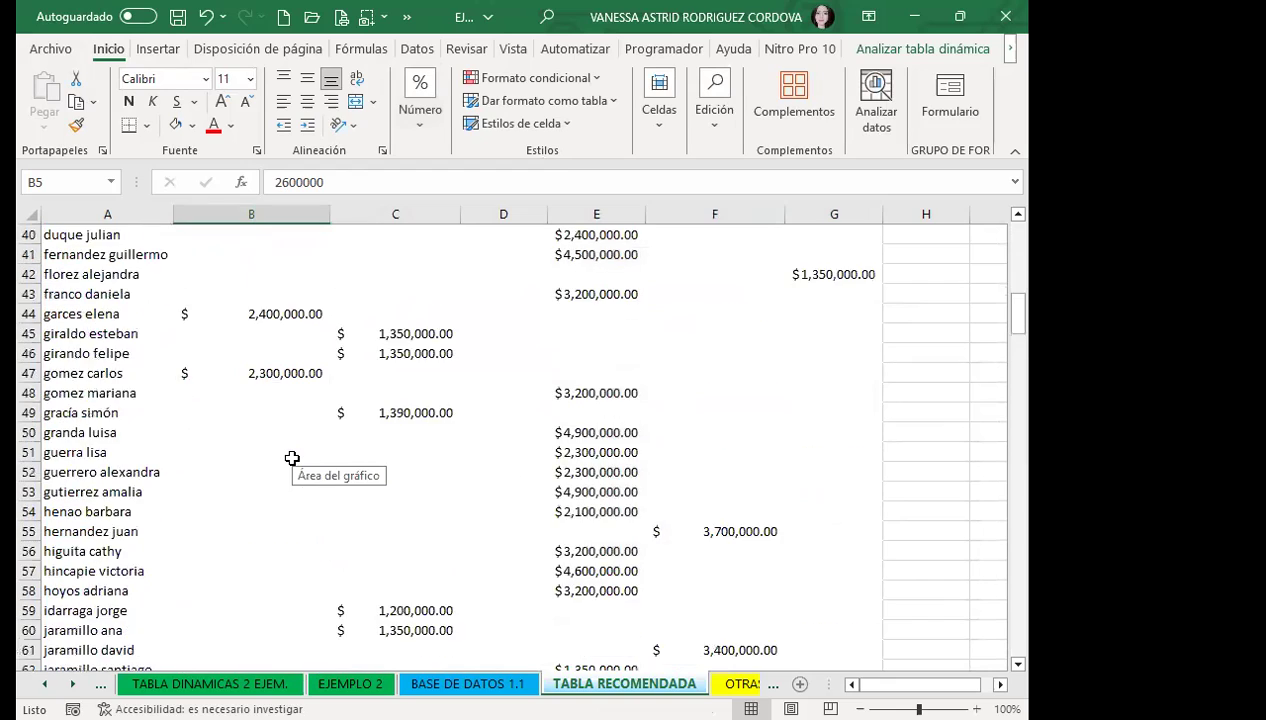
{"action": "scroll", "coordinate": [291, 458], "scroll_direction": "down", "scroll_amount": 3}
{"action": "scroll", "coordinate": [291, 458], "scroll_direction": "down", "scroll_amount": 8}
{"action": "scroll", "coordinate": [300, 520], "scroll_direction": "down", "scroll_amount": 5}
{"action": "scroll", "coordinate": [302, 517], "scroll_direction": "down", "scroll_amount": 4}
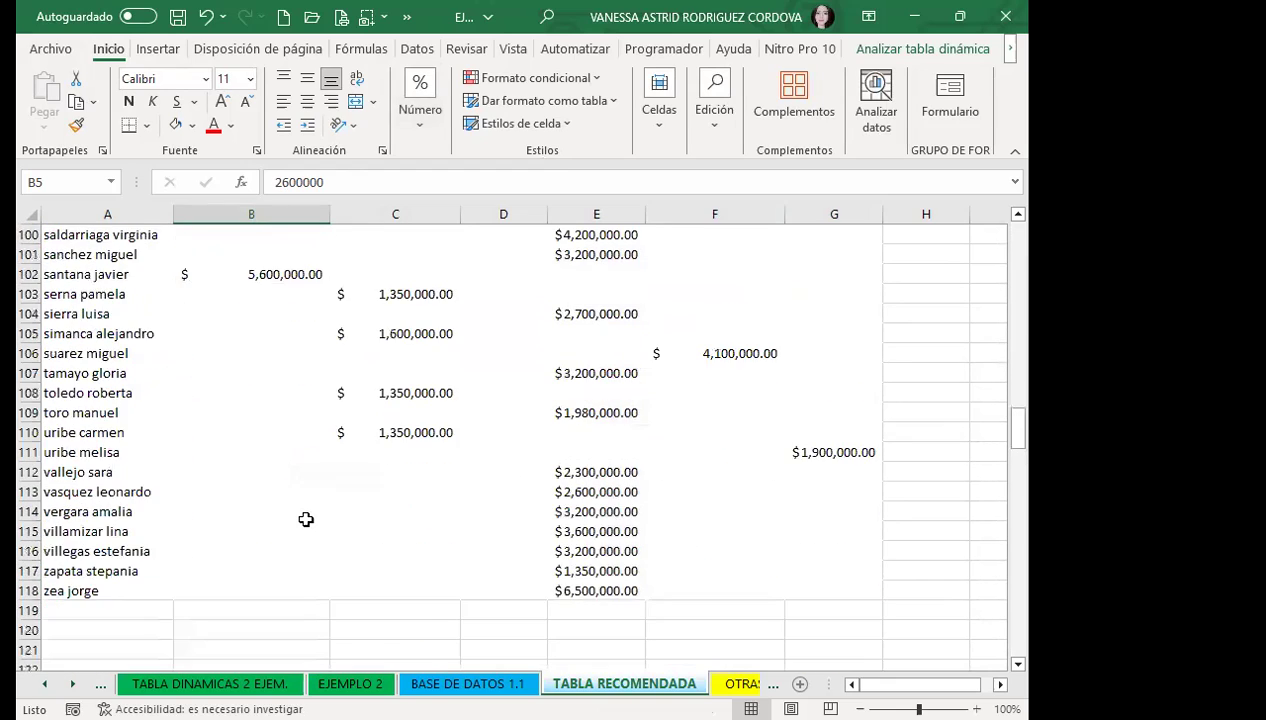
{"action": "scroll", "coordinate": [308, 521], "scroll_direction": "down", "scroll_amount": 5}
{"action": "scroll", "coordinate": [308, 521], "scroll_direction": "up", "scroll_amount": 3}
{"action": "scroll", "coordinate": [308, 522], "scroll_direction": "up", "scroll_amount": 8}
{"action": "scroll", "coordinate": [315, 460], "scroll_direction": "up", "scroll_amount": 7}
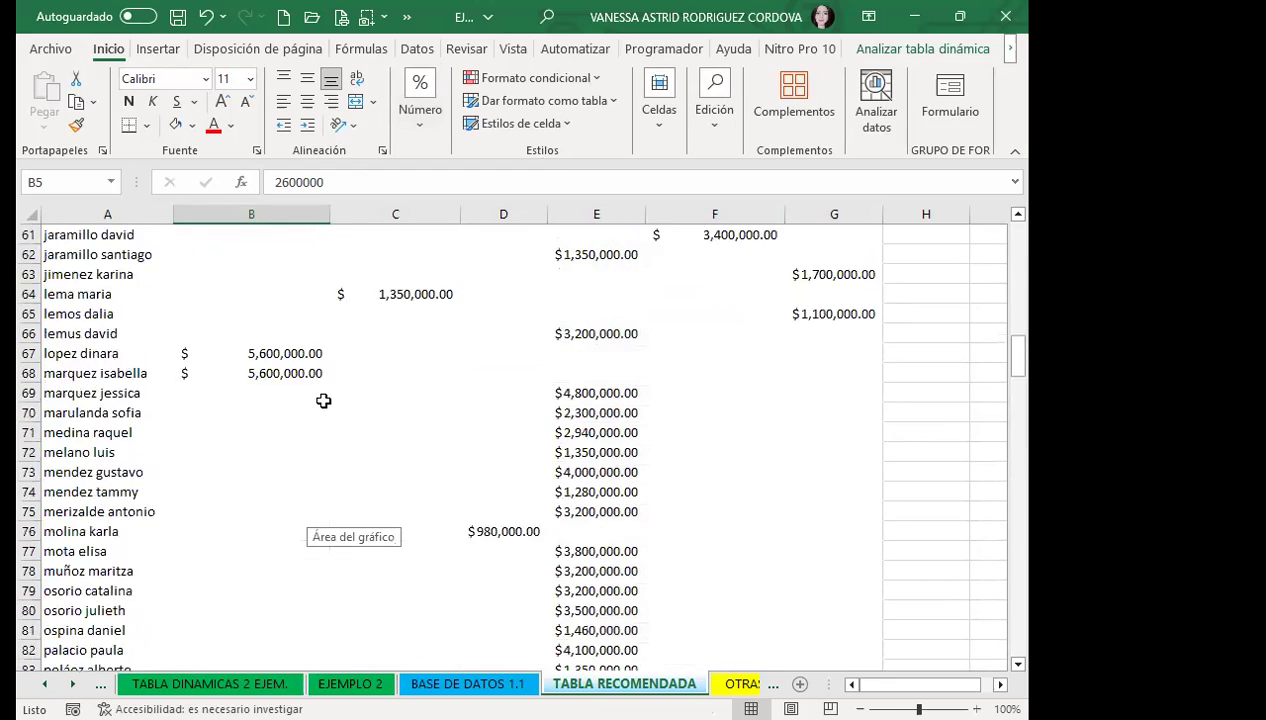
{"action": "scroll", "coordinate": [321, 370], "scroll_direction": "up", "scroll_amount": 8}
{"action": "scroll", "coordinate": [321, 351], "scroll_direction": "up", "scroll_amount": 4}
{"action": "scroll", "coordinate": [359, 331], "scroll_direction": "up", "scroll_amount": 3}
{"action": "scroll", "coordinate": [404, 353], "scroll_direction": "up", "scroll_amount": 5}
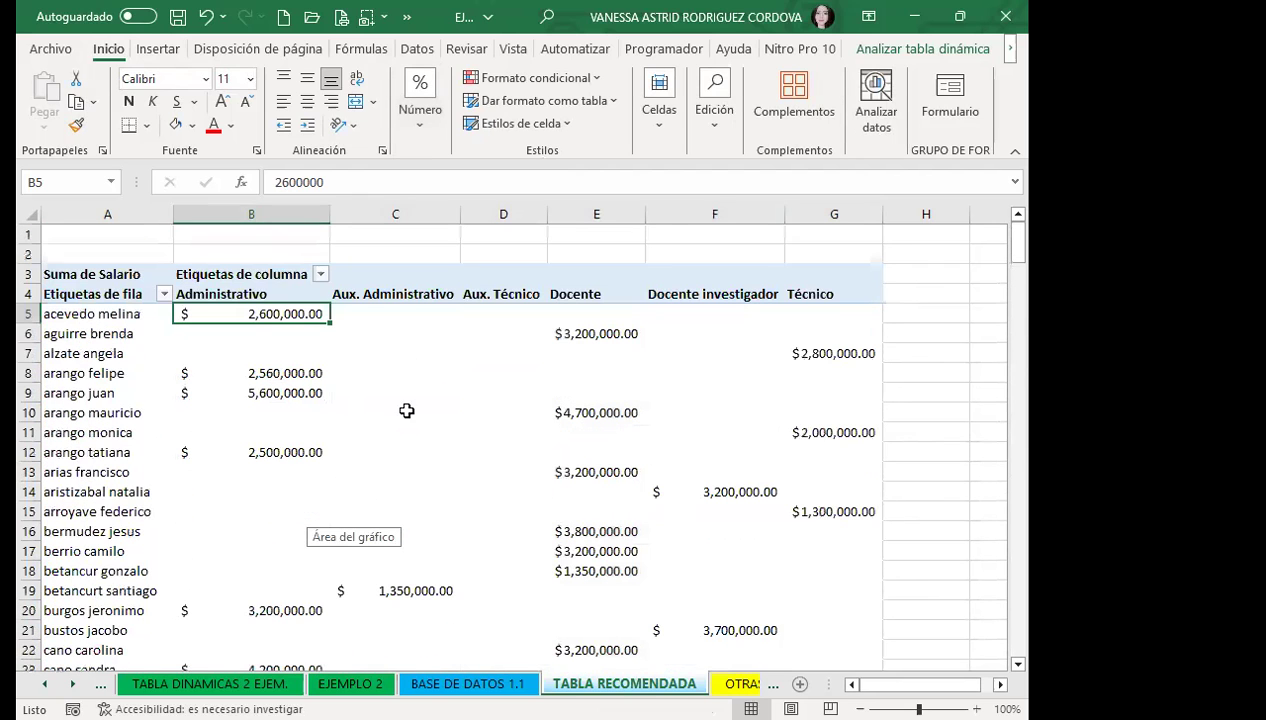
{"action": "left_click", "coordinate": [402, 393]}
{"action": "left_click", "coordinate": [962, 48]}
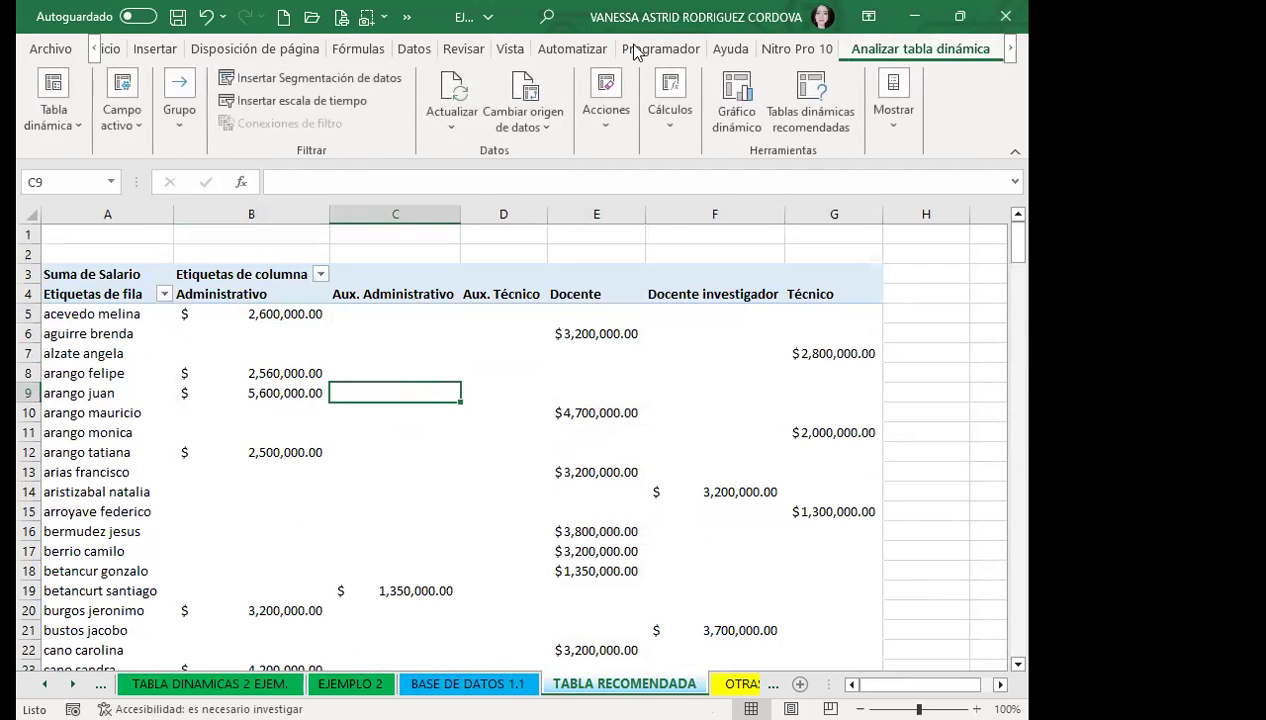
Apply a dark blue medium pivot style and turn on banded columns and banded rows.
{"action": "left_click", "coordinate": [1007, 50]}
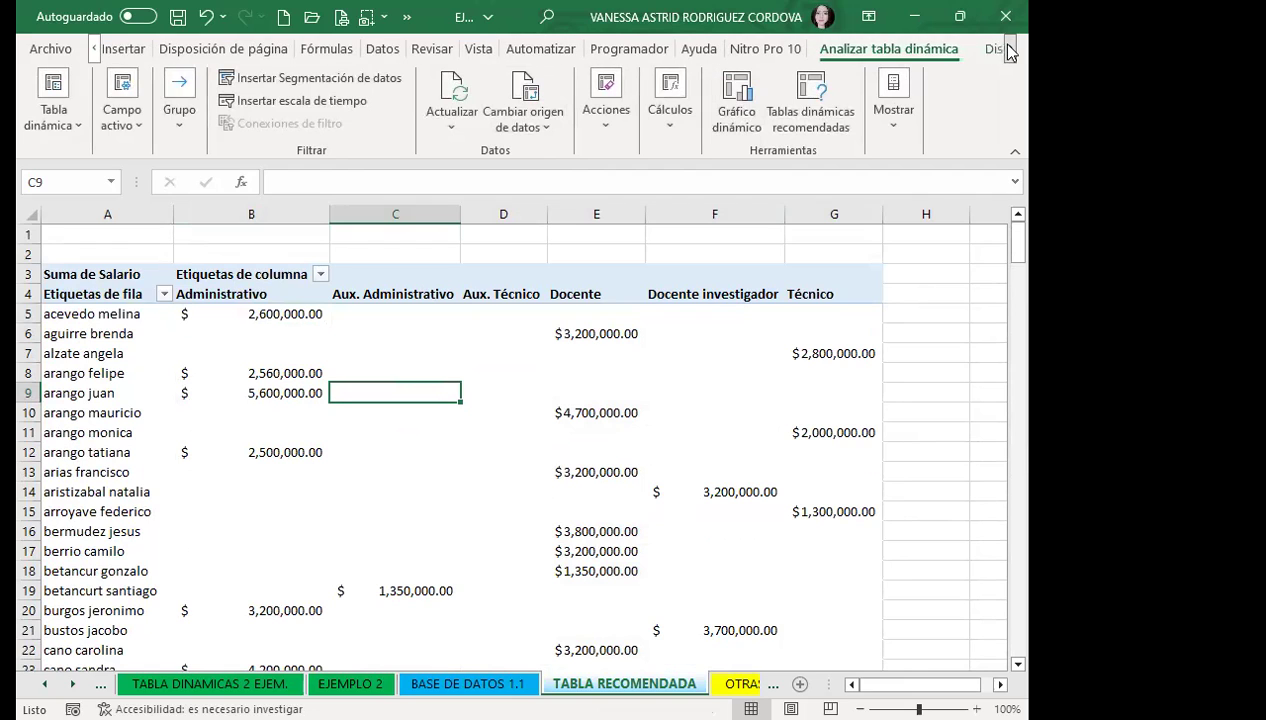
{"action": "left_click", "coordinate": [973, 52]}
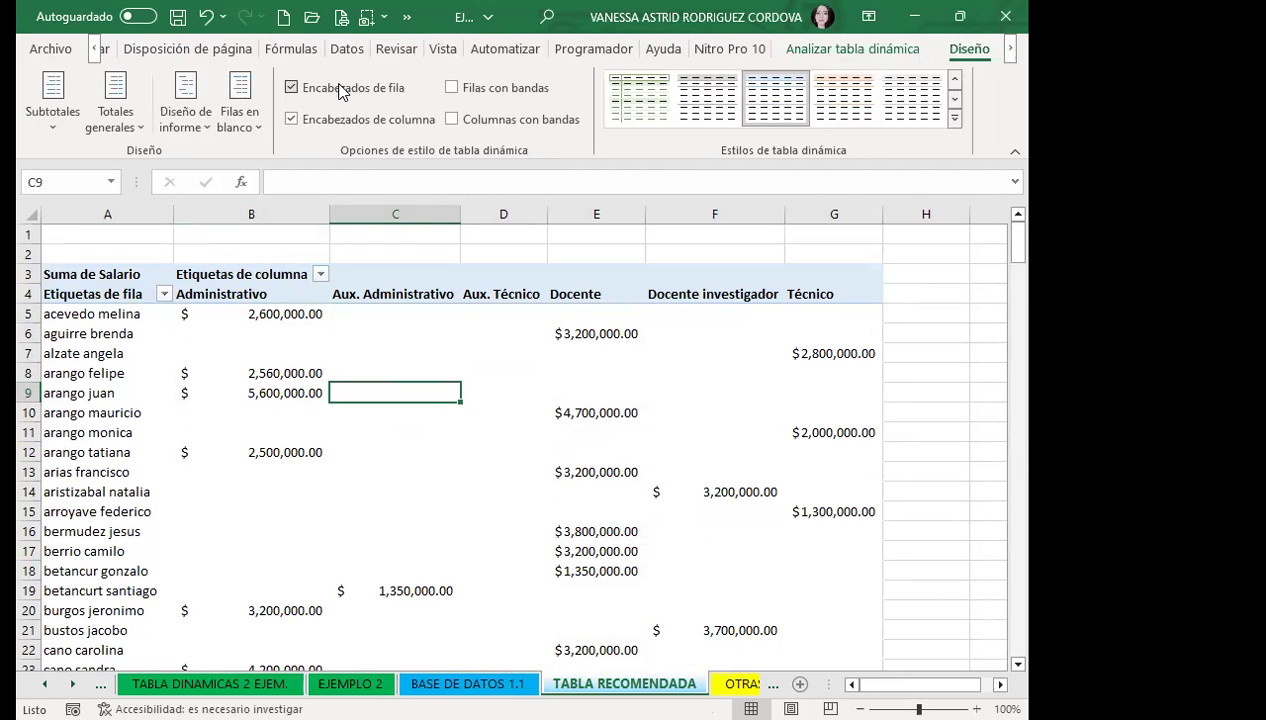
{"action": "left_click", "coordinate": [955, 117]}
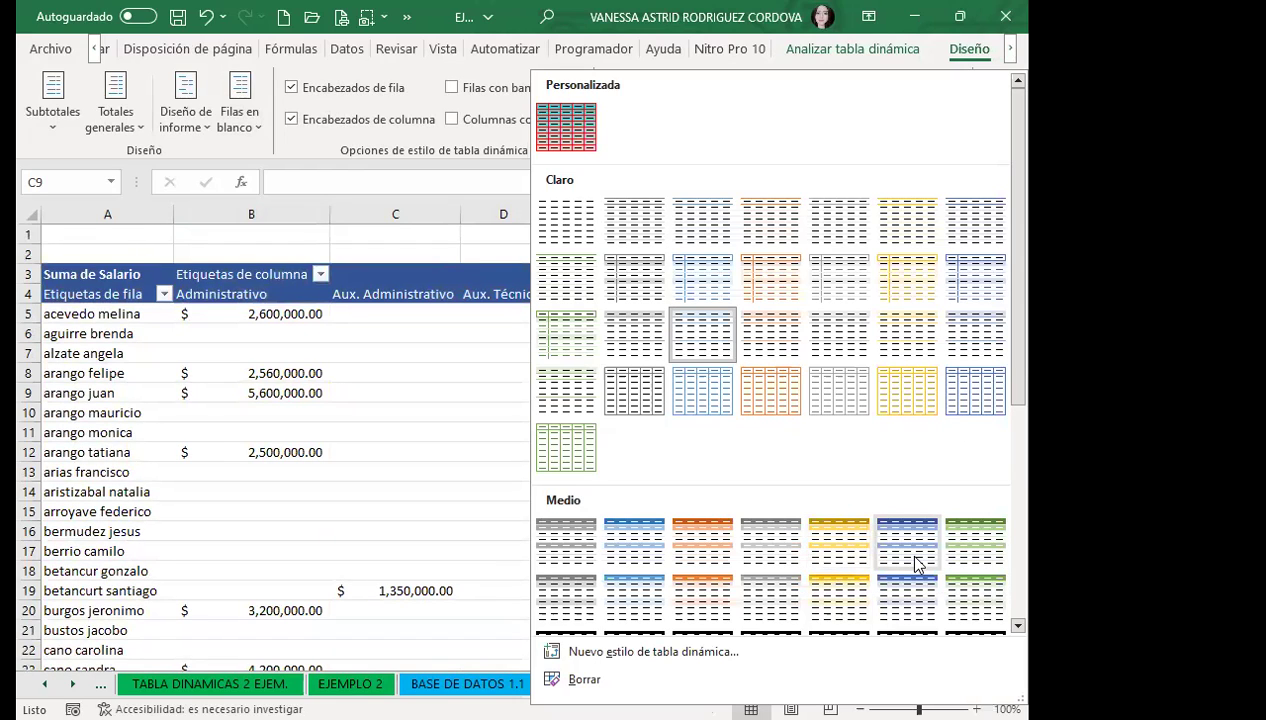
{"action": "left_click", "coordinate": [386, 341]}
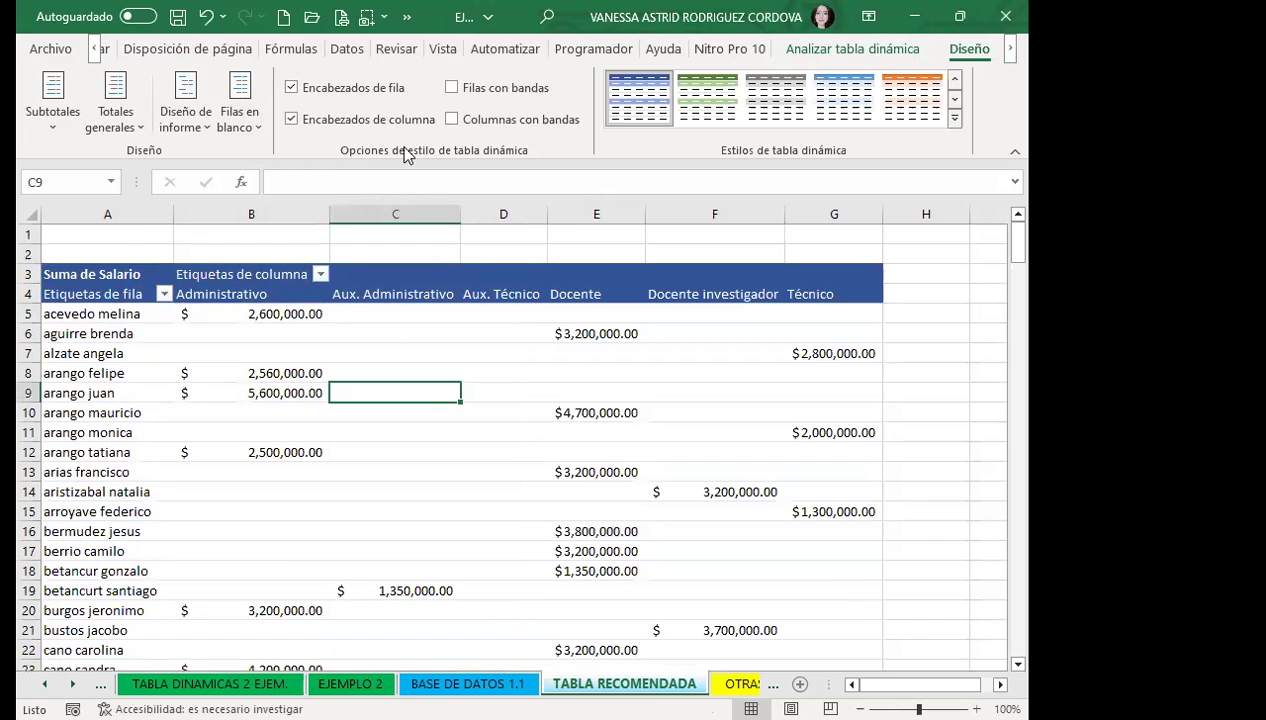
{"action": "left_click", "coordinate": [452, 119]}
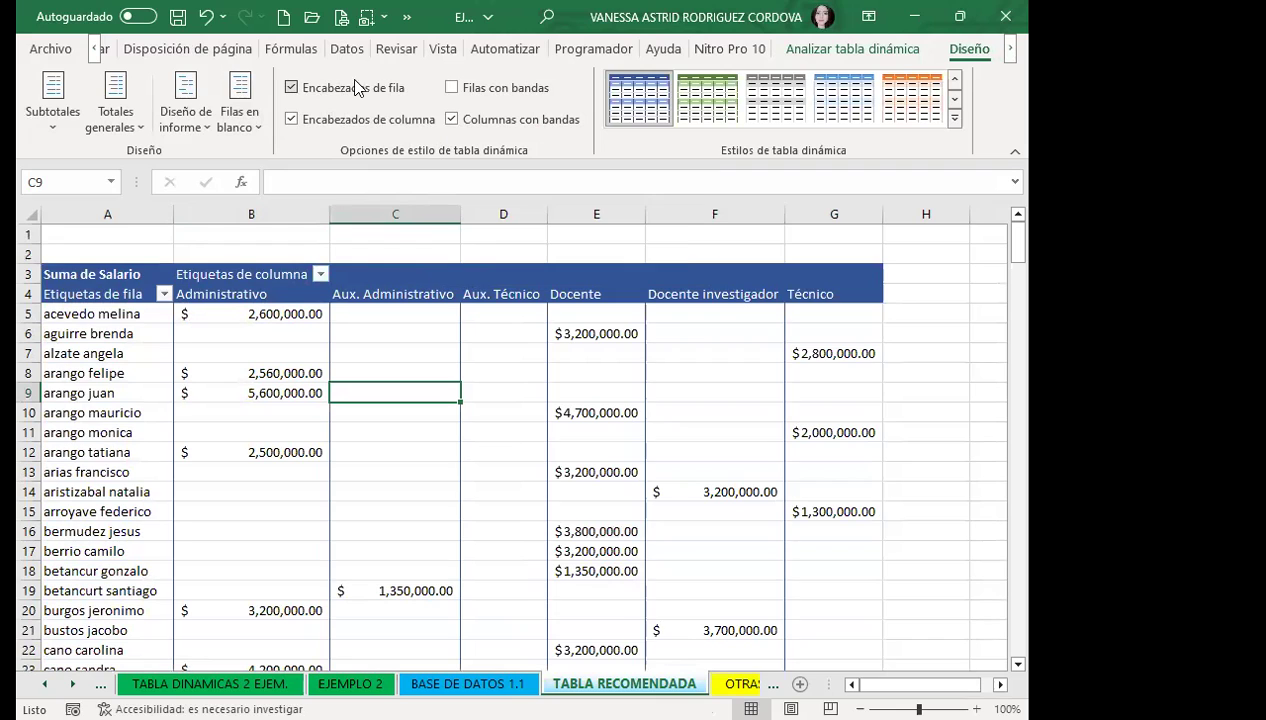
{"action": "left_click", "coordinate": [451, 88]}
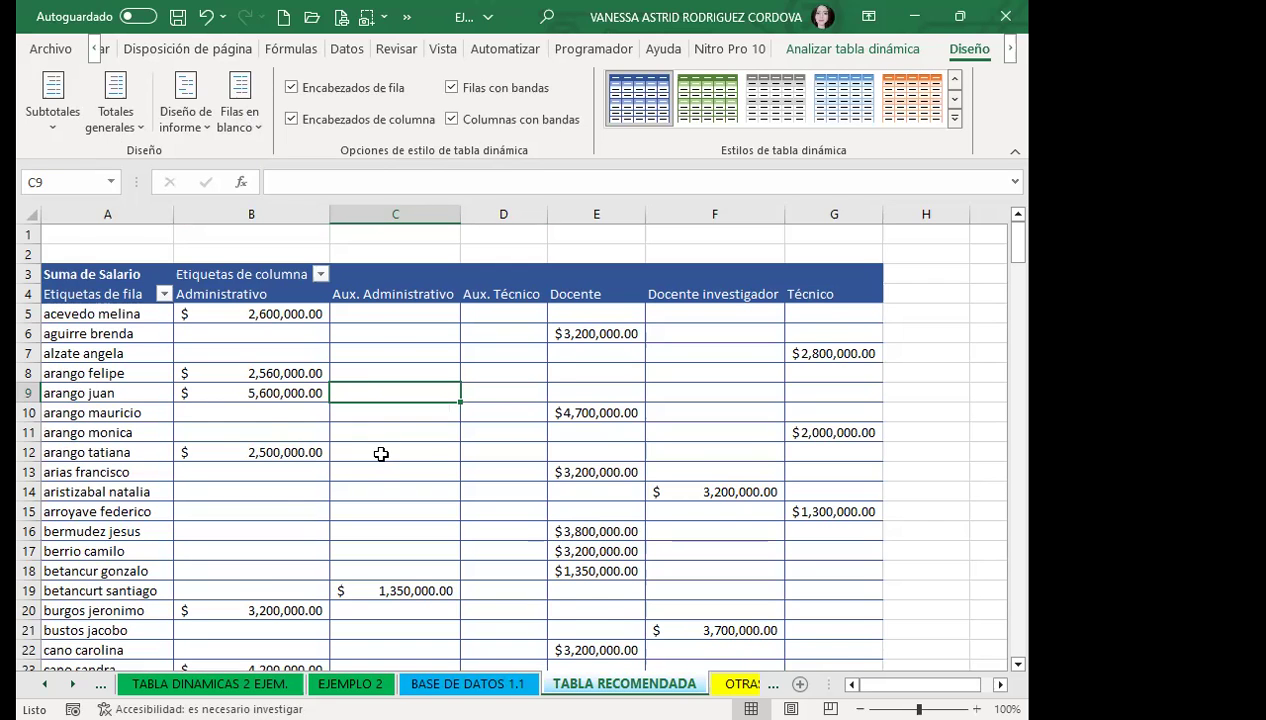
{"action": "scroll", "coordinate": [390, 460], "scroll_direction": "down", "scroll_amount": 7}
{"action": "scroll", "coordinate": [410, 490], "scroll_direction": "down", "scroll_amount": 4}
{"action": "scroll", "coordinate": [416, 511], "scroll_direction": "down", "scroll_amount": 10}
{"action": "scroll", "coordinate": [416, 511], "scroll_direction": "down", "scroll_amount": 4}
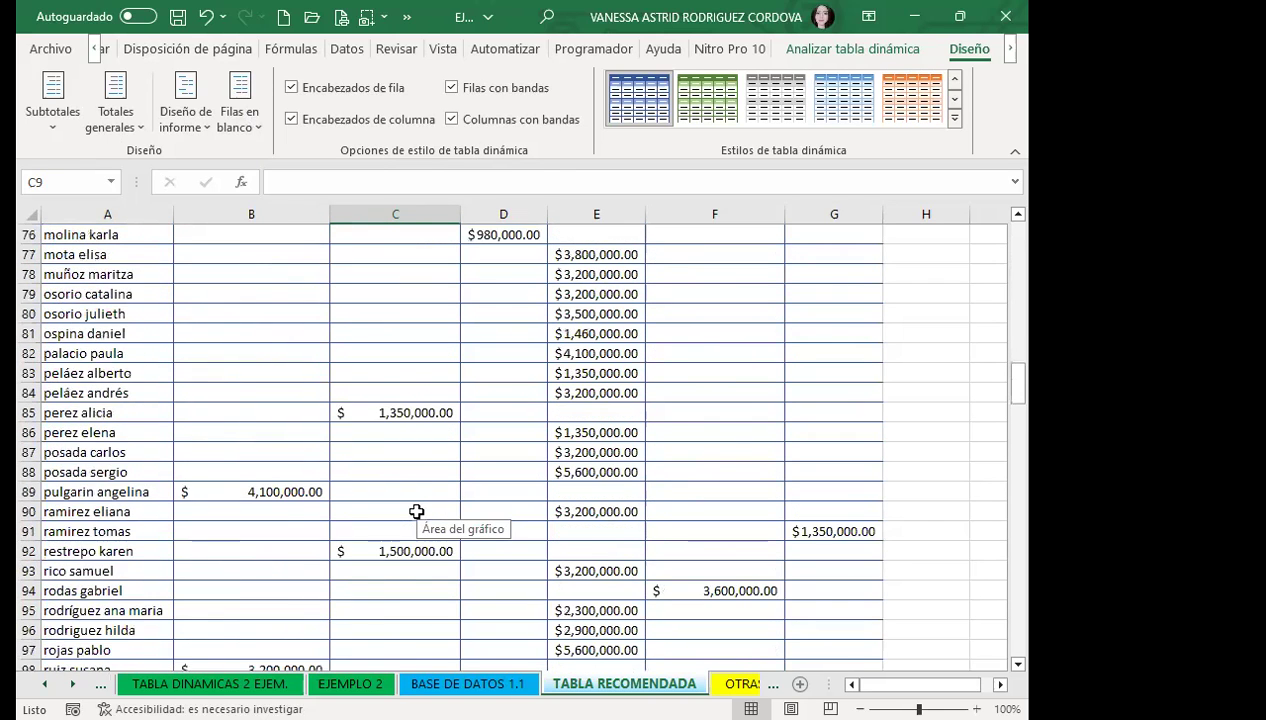
{"action": "scroll", "coordinate": [416, 511], "scroll_direction": "down", "scroll_amount": 3}
{"action": "scroll", "coordinate": [416, 511], "scroll_direction": "down", "scroll_amount": 4}
{"action": "scroll", "coordinate": [416, 511], "scroll_direction": "down", "scroll_amount": 4}
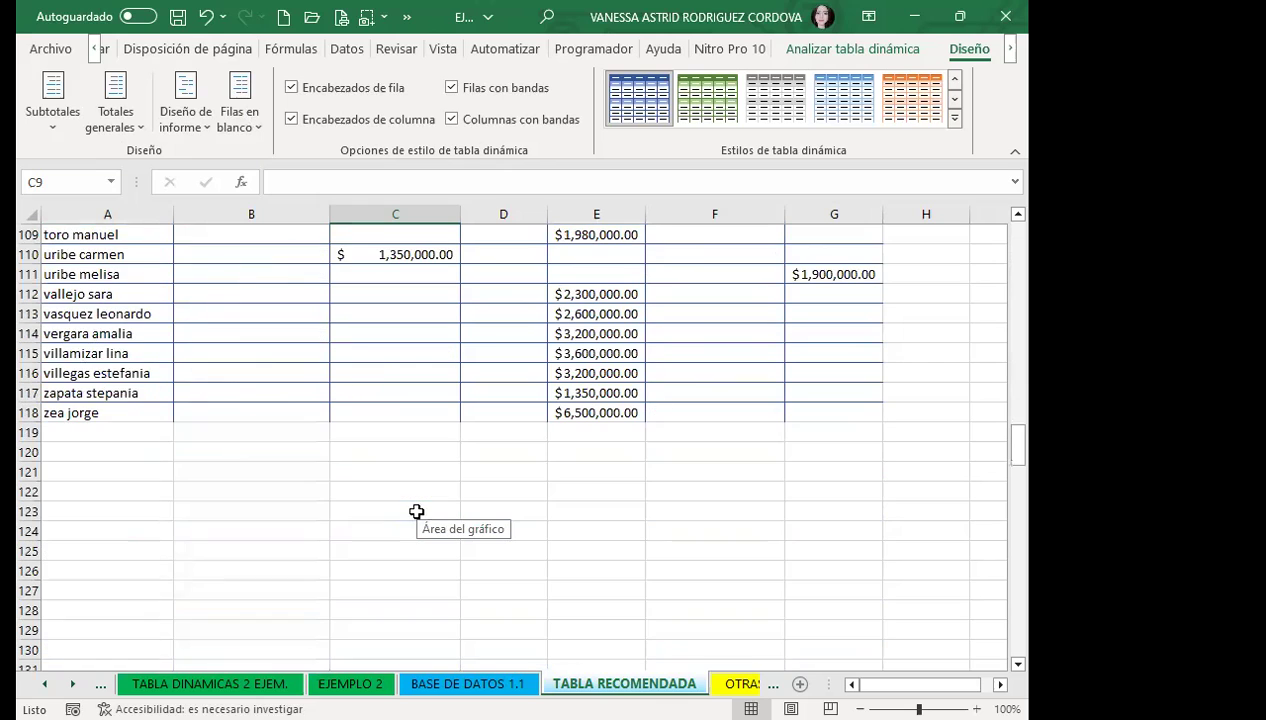
{"action": "scroll", "coordinate": [416, 511], "scroll_direction": "up", "scroll_amount": 3}
{"action": "scroll", "coordinate": [416, 511], "scroll_direction": "up", "scroll_amount": 8}
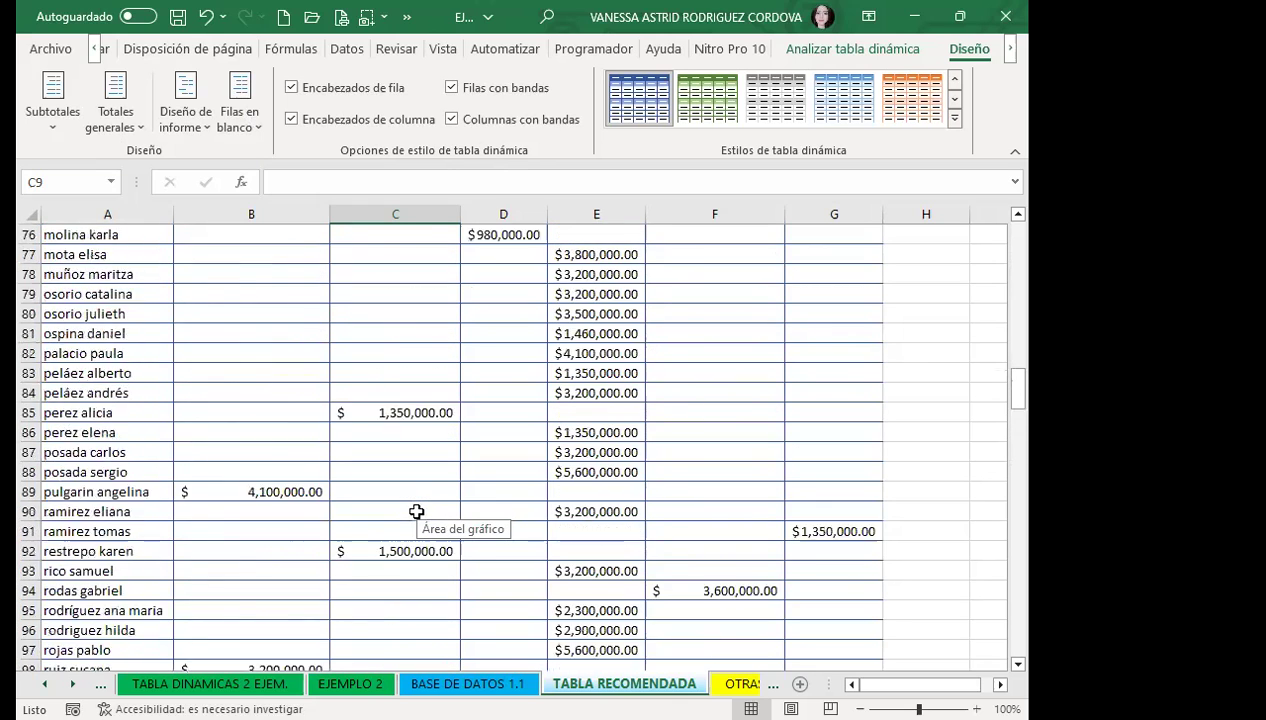
{"action": "scroll", "coordinate": [416, 511], "scroll_direction": "up", "scroll_amount": 8}
{"action": "scroll", "coordinate": [393, 454], "scroll_direction": "up", "scroll_amount": 7}
{"action": "scroll", "coordinate": [393, 454], "scroll_direction": "up", "scroll_amount": 8}
{"action": "scroll", "coordinate": [379, 415], "scroll_direction": "up", "scroll_amount": 2}
{"action": "left_click", "coordinate": [400, 374]}
{"action": "mouse_move", "coordinate": [412, 345]}
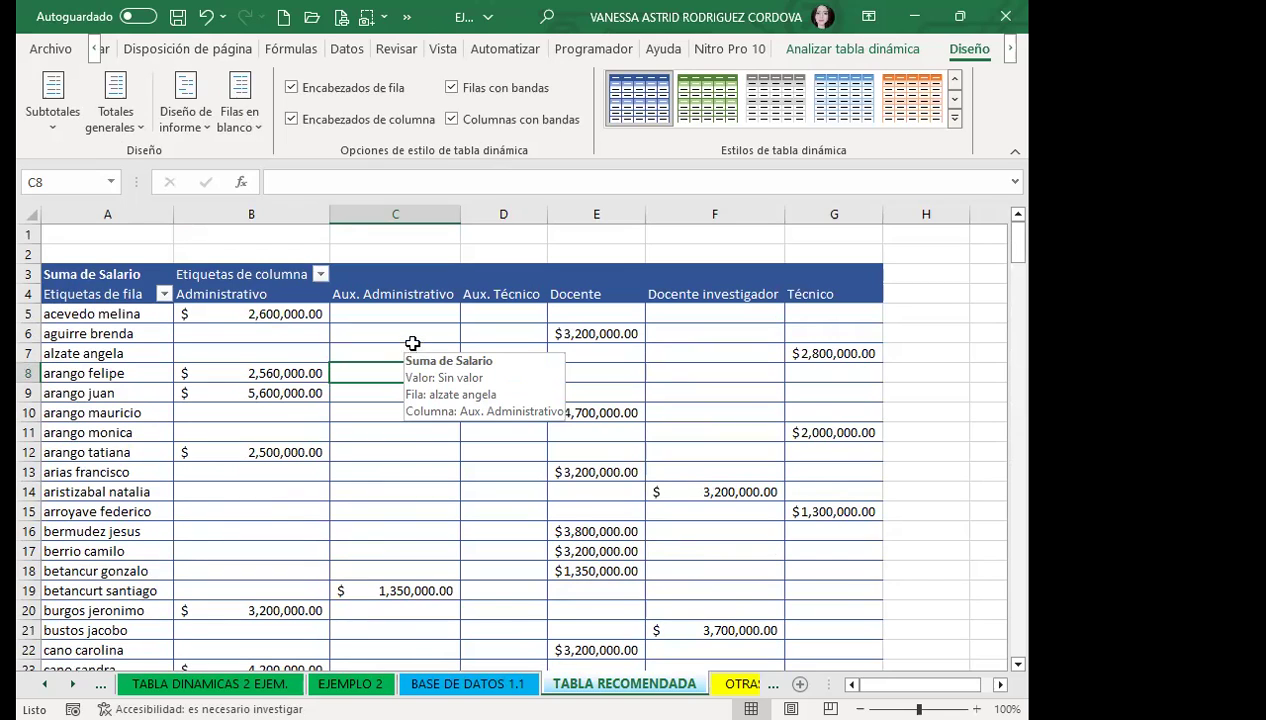
{"action": "left_click", "coordinate": [455, 455]}
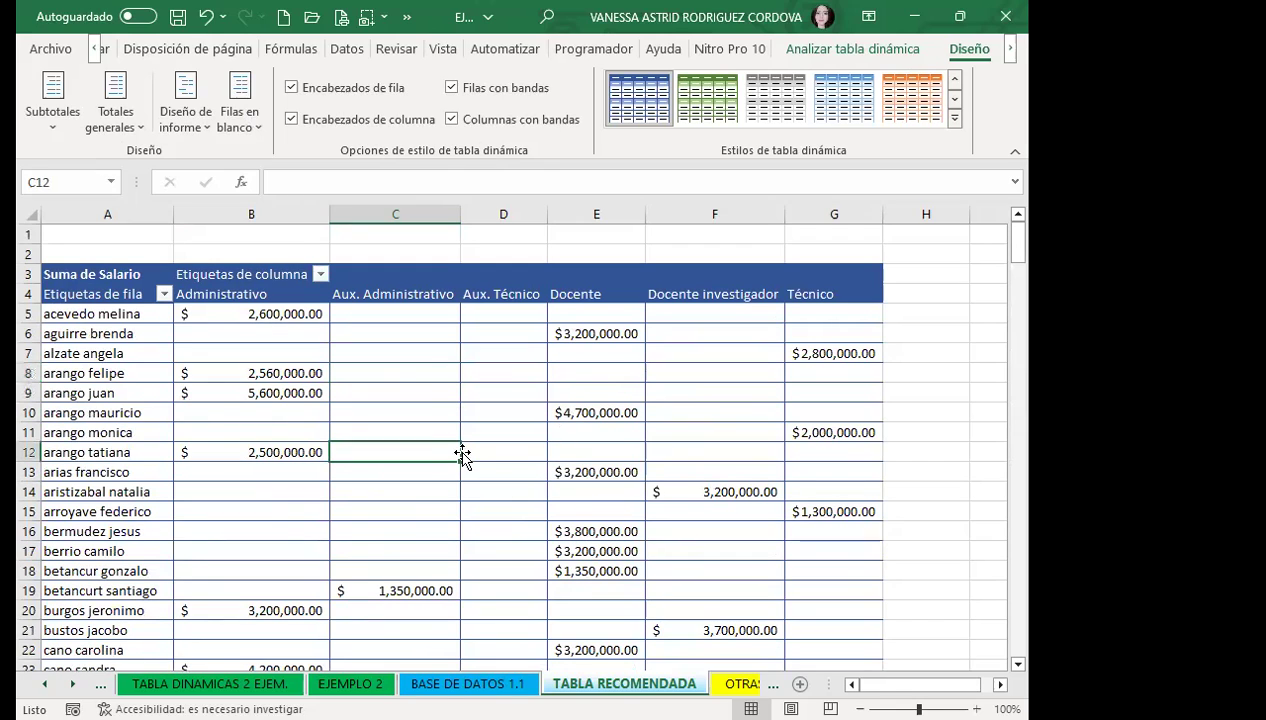
{"action": "left_click", "coordinate": [398, 374]}
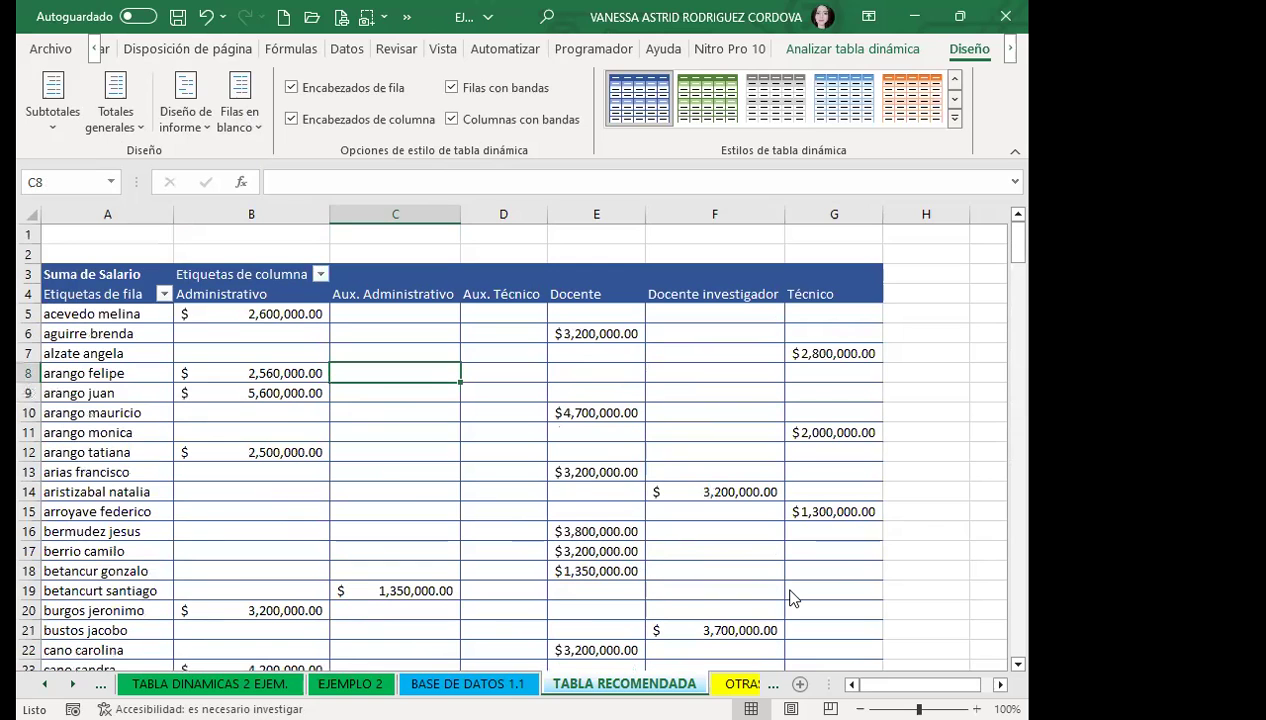
{"action": "key", "text": "ctrl+Page_Up"}
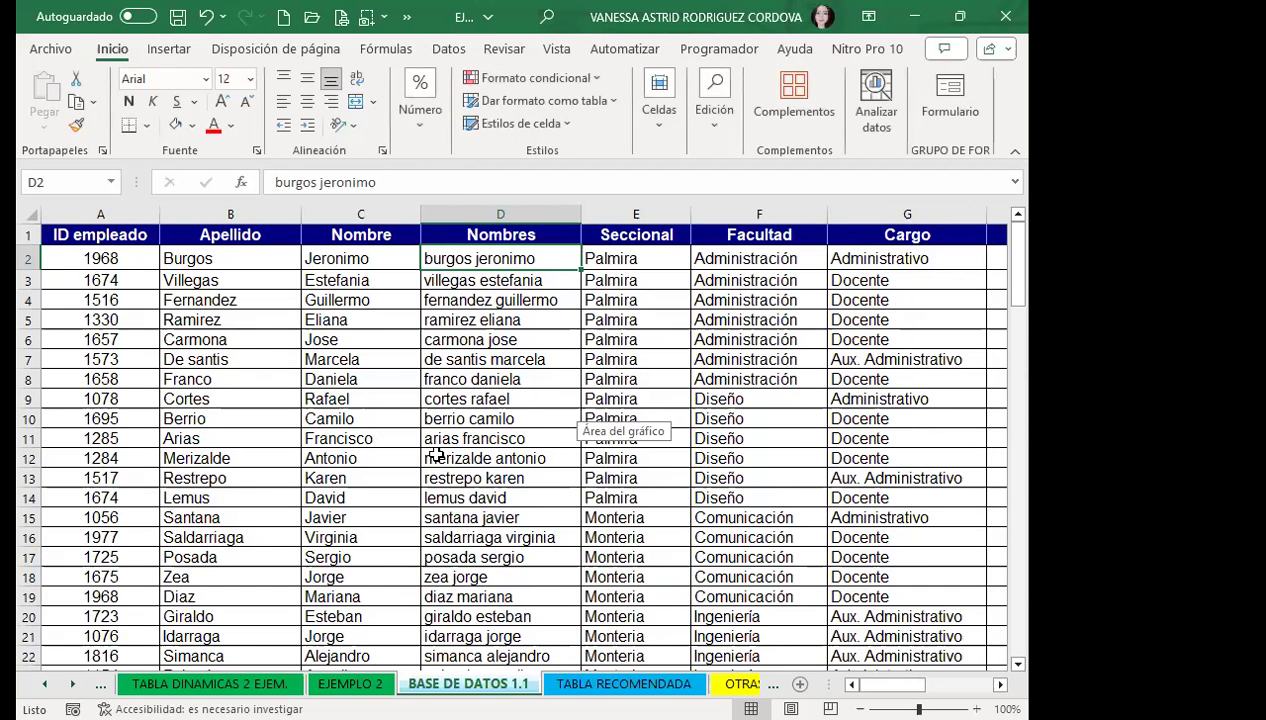
{"action": "key", "text": "ctrl+Page_Down"}
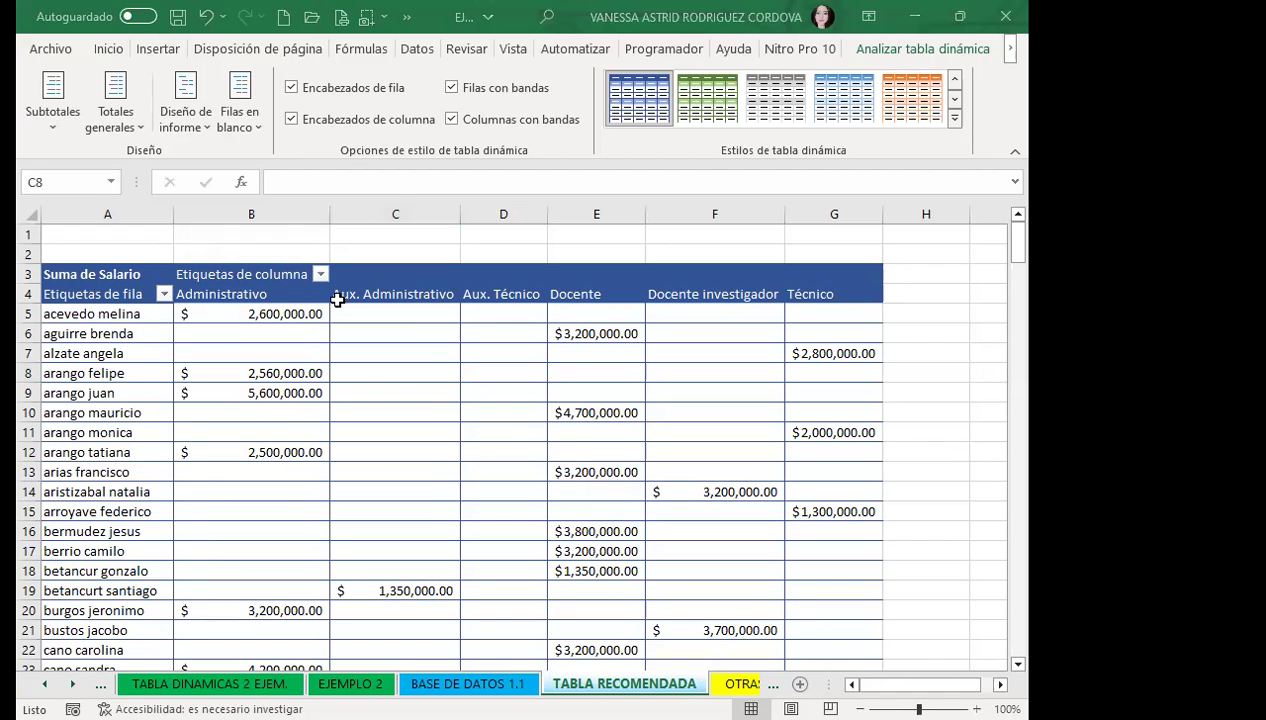
{"action": "left_click", "coordinate": [284, 306]}
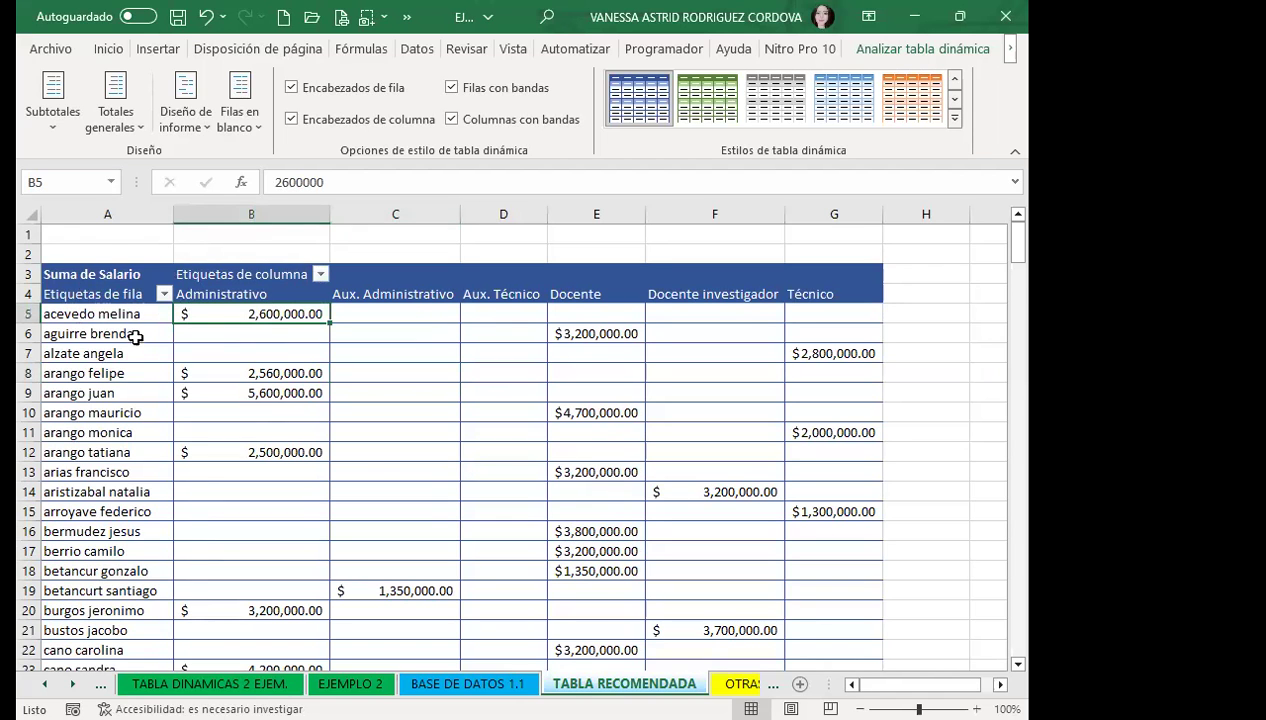
{"action": "scroll", "coordinate": [134, 342], "scroll_direction": "down", "scroll_amount": 5}
{"action": "scroll", "coordinate": [134, 342], "scroll_direction": "up", "scroll_amount": 4}
{"action": "scroll", "coordinate": [190, 330], "scroll_direction": "up", "scroll_amount": 1}
{"action": "mouse_move", "coordinate": [222, 317]}
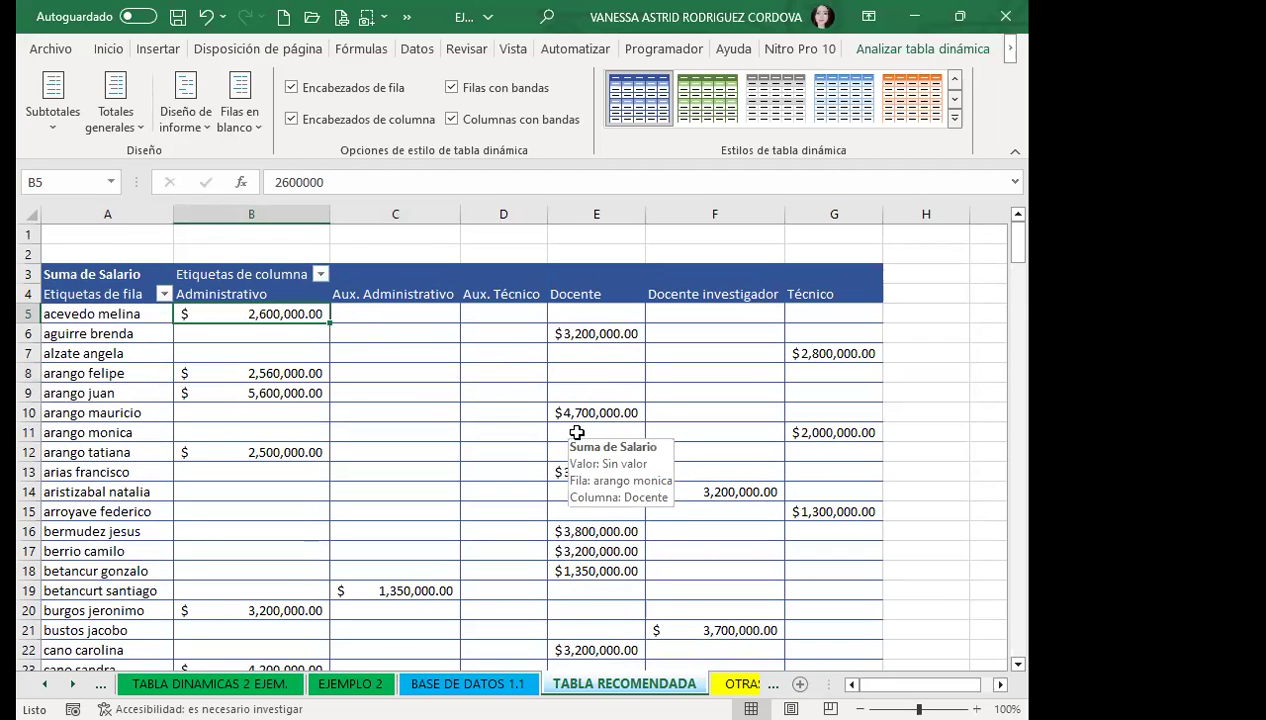
{"action": "scroll", "coordinate": [495, 409], "scroll_direction": "down", "scroll_amount": 4}
{"action": "scroll", "coordinate": [240, 373], "scroll_direction": "down", "scroll_amount": 4}
{"action": "scroll", "coordinate": [240, 390], "scroll_direction": "down", "scroll_amount": 4}
{"action": "scroll", "coordinate": [240, 393], "scroll_direction": "up", "scroll_amount": 10}
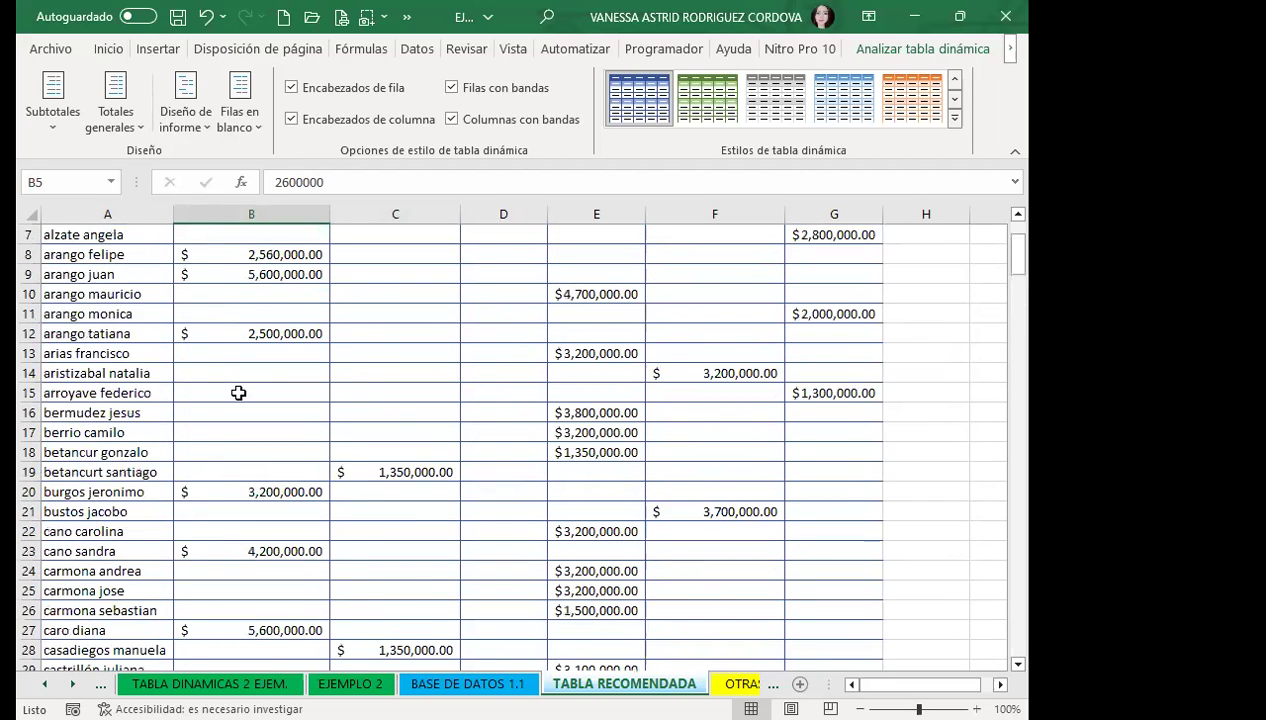
{"action": "scroll", "coordinate": [248, 393], "scroll_direction": "up", "scroll_amount": 2}
{"action": "left_click", "coordinate": [409, 409]}
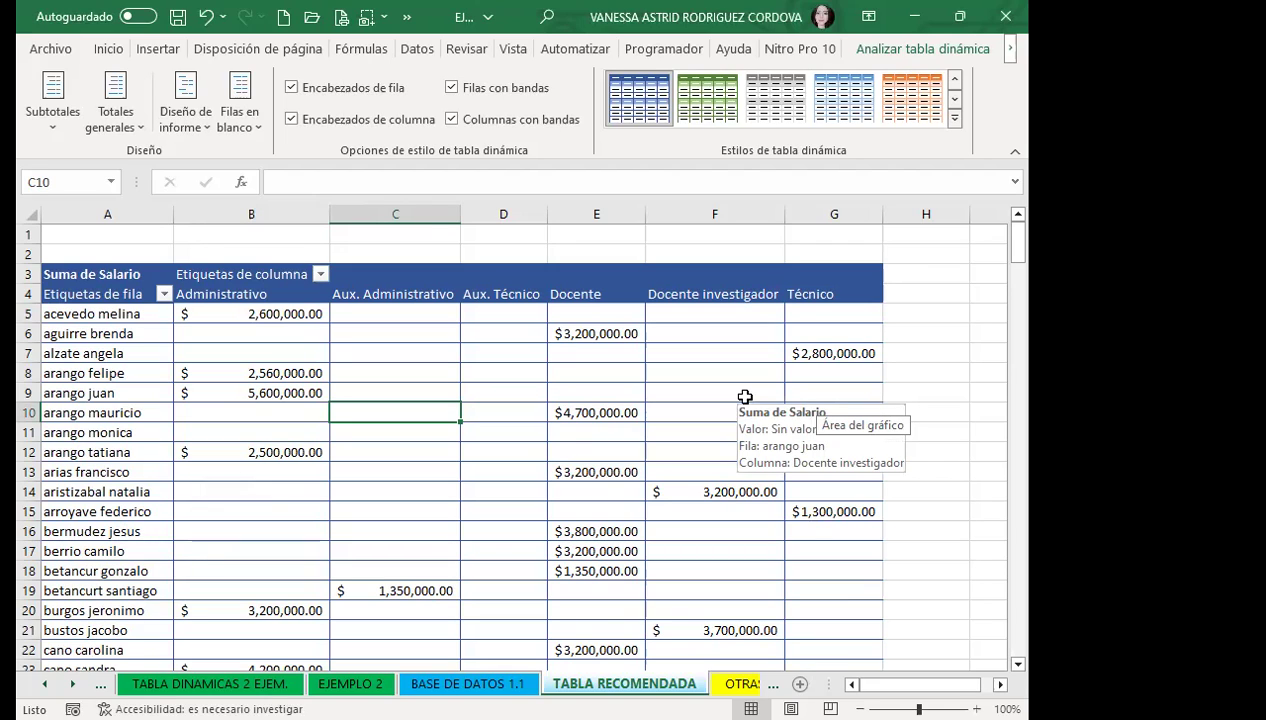
{"action": "left_click", "coordinate": [610, 368]}
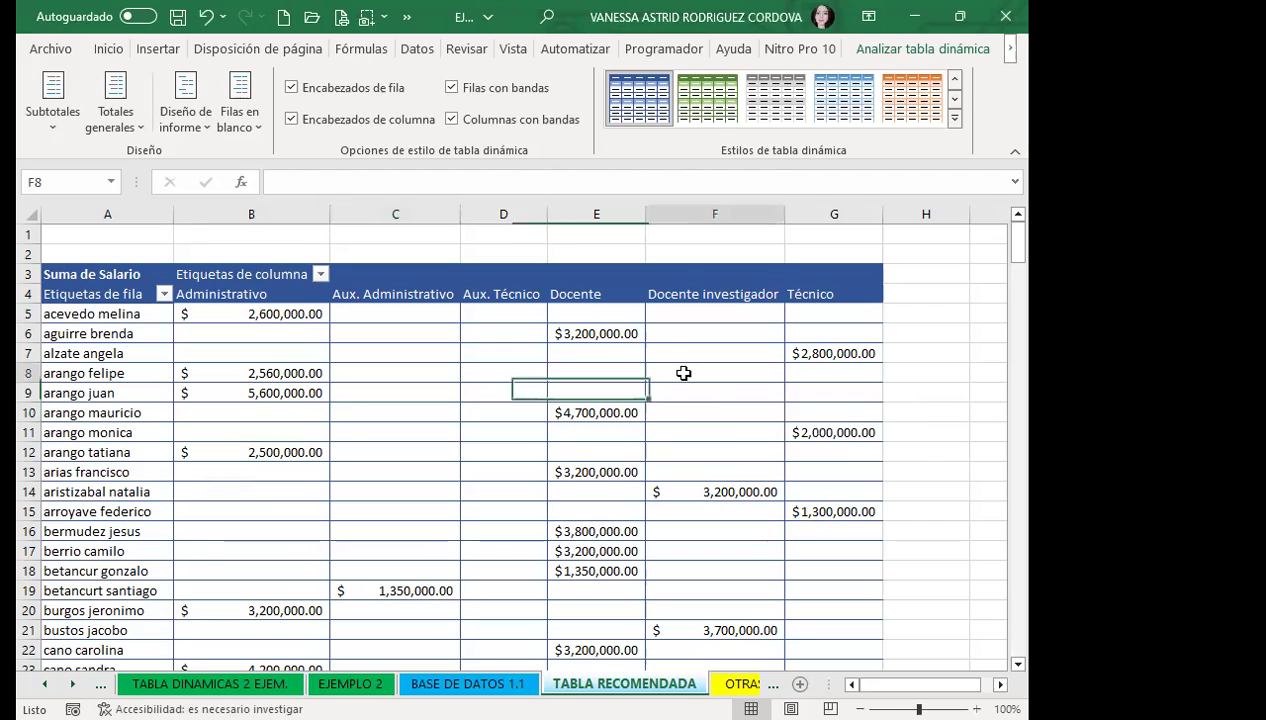
{"action": "left_click", "coordinate": [683, 373]}
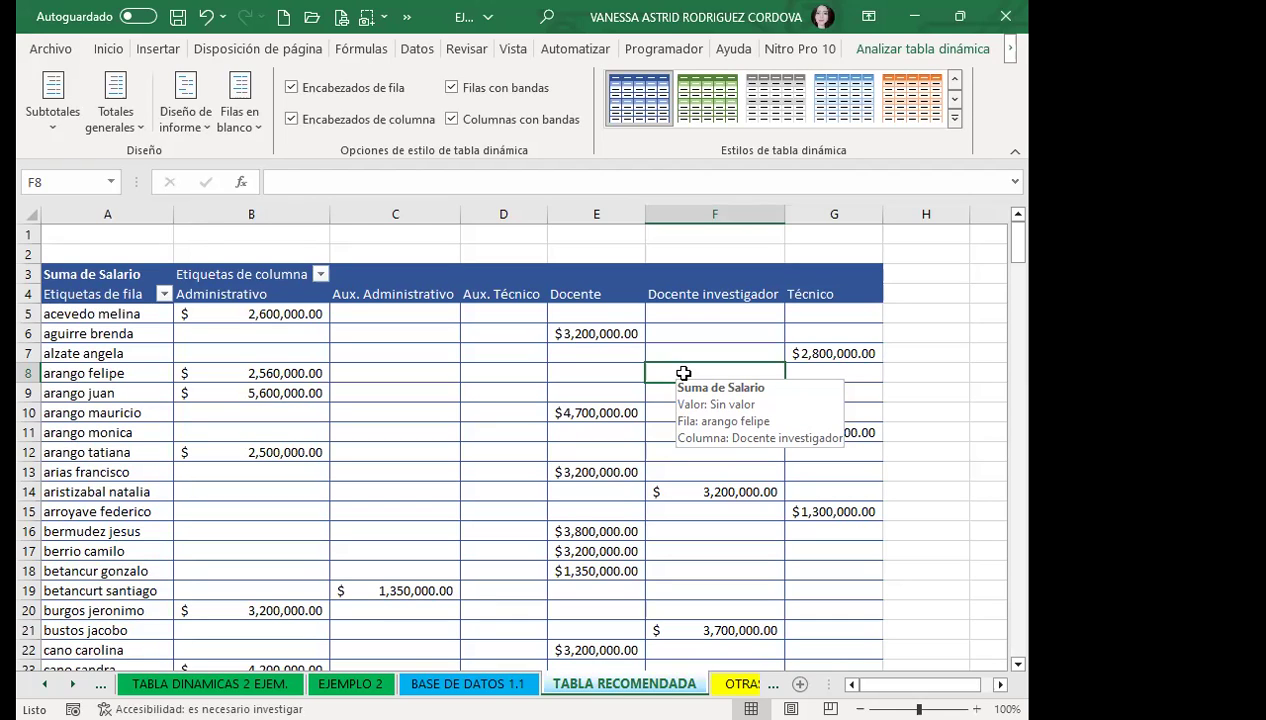
Insert a column pivot chart from the salary pivot table.
{"action": "left_click", "coordinate": [364, 473]}
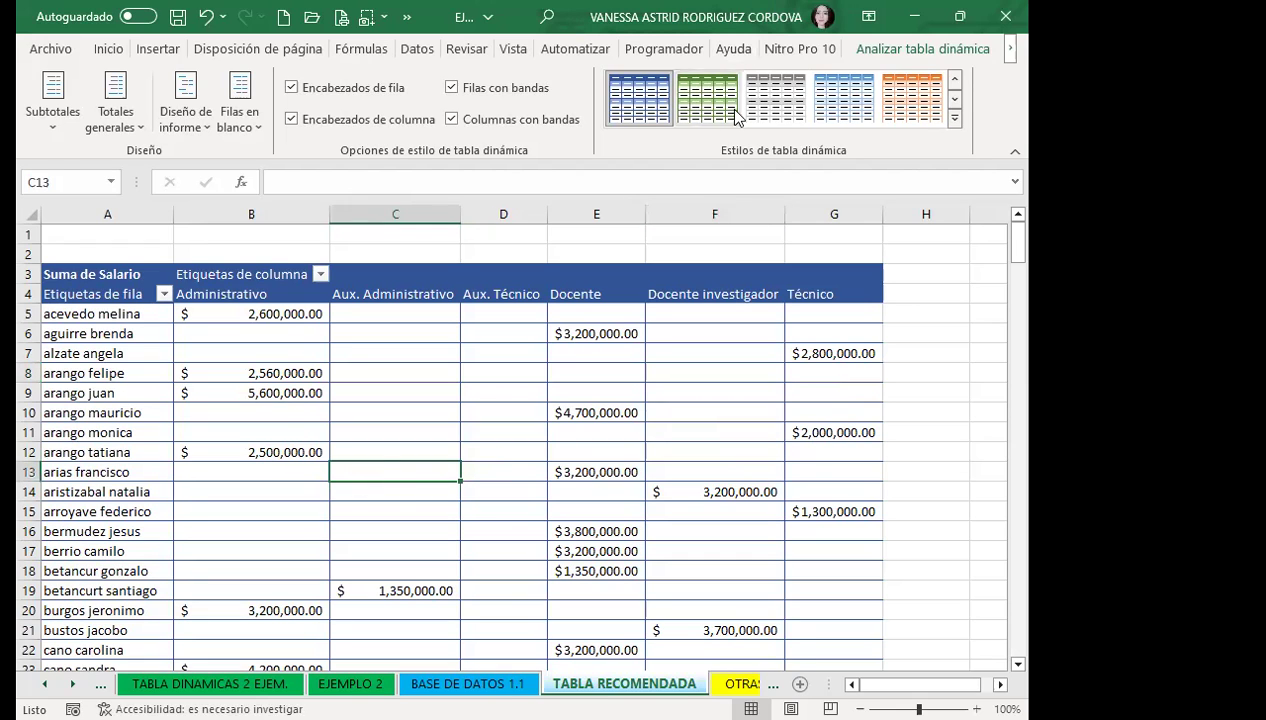
{"action": "left_click", "coordinate": [897, 52]}
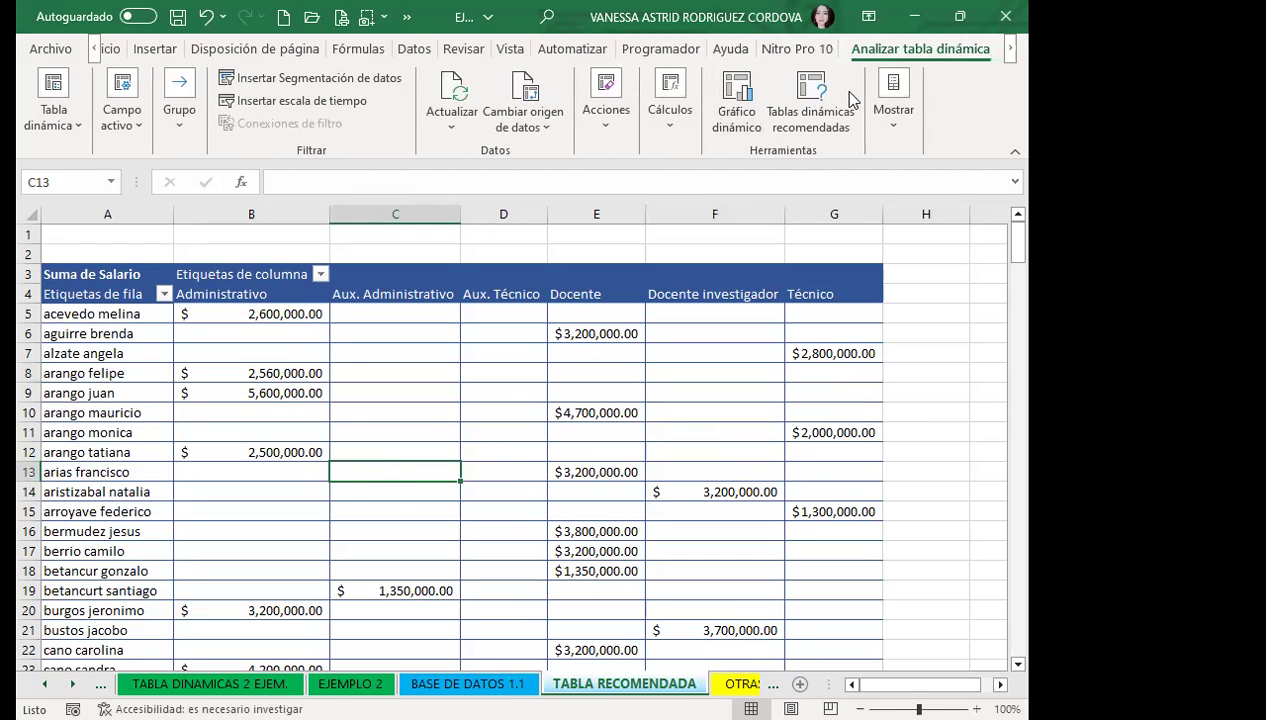
{"action": "left_click", "coordinate": [736, 118]}
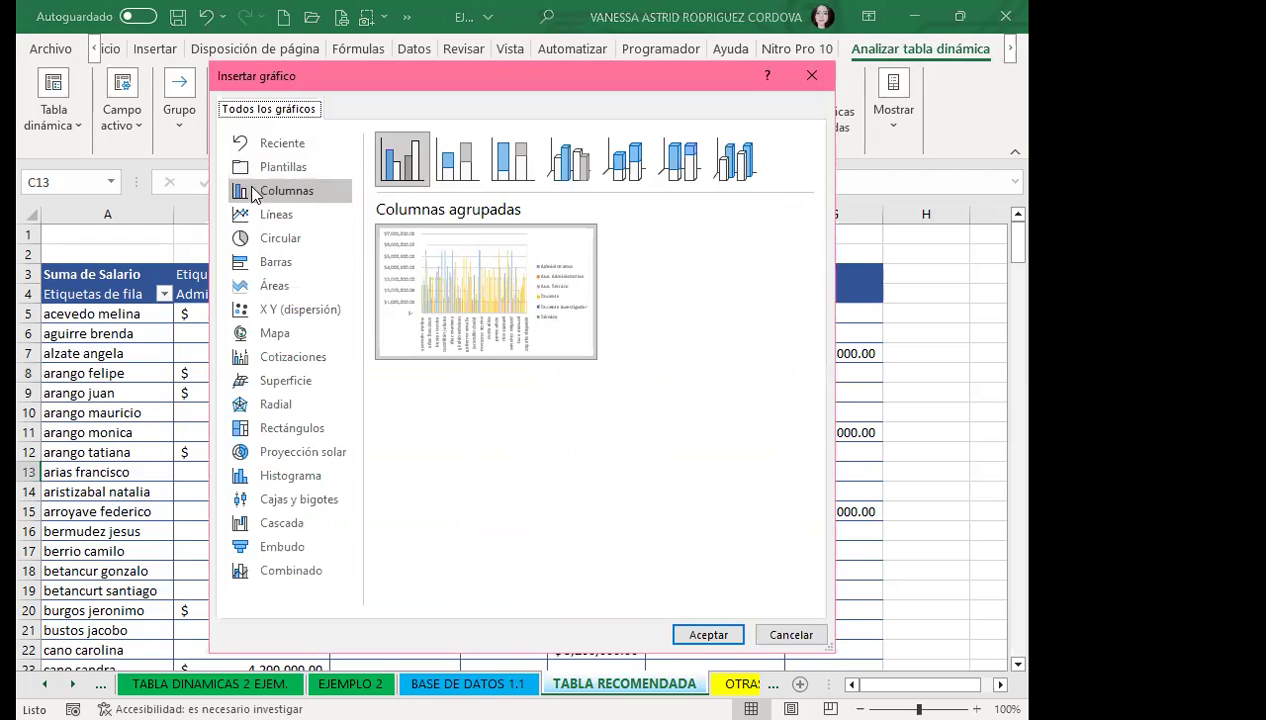
{"action": "left_click", "coordinate": [291, 197]}
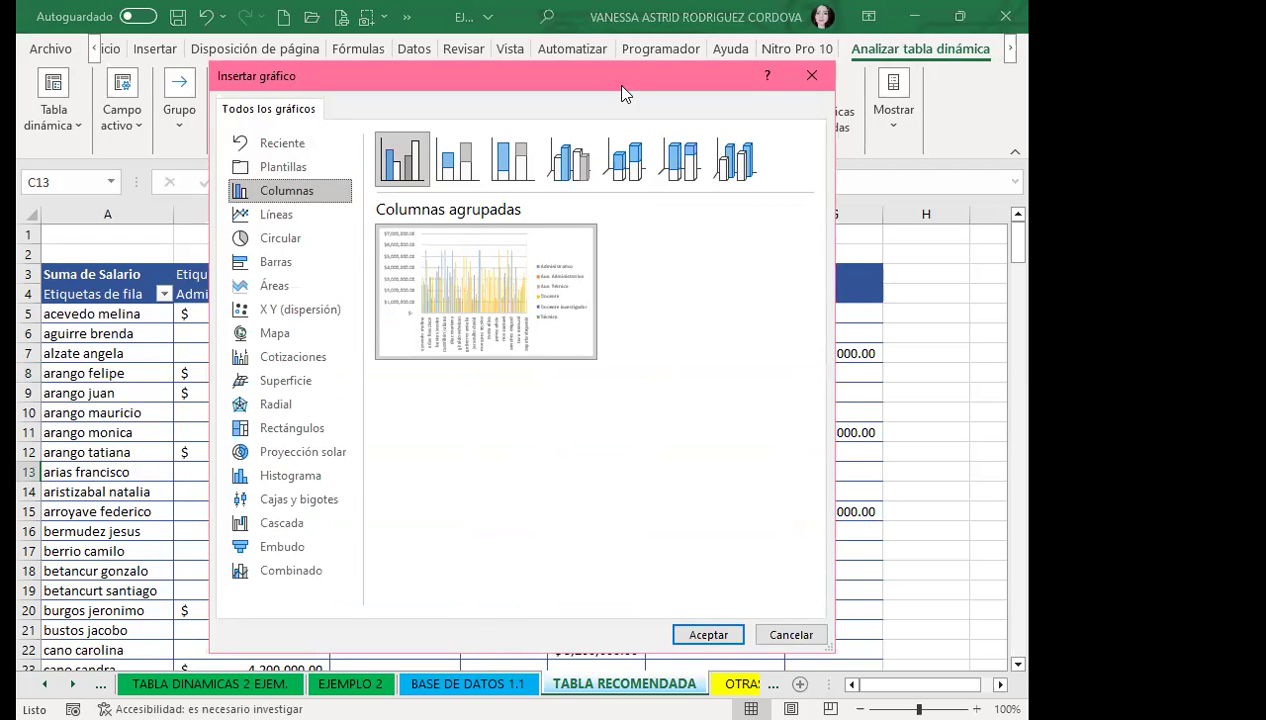
{"action": "left_click_drag", "start_coordinate": [618, 82], "coordinate": [500, 22]}
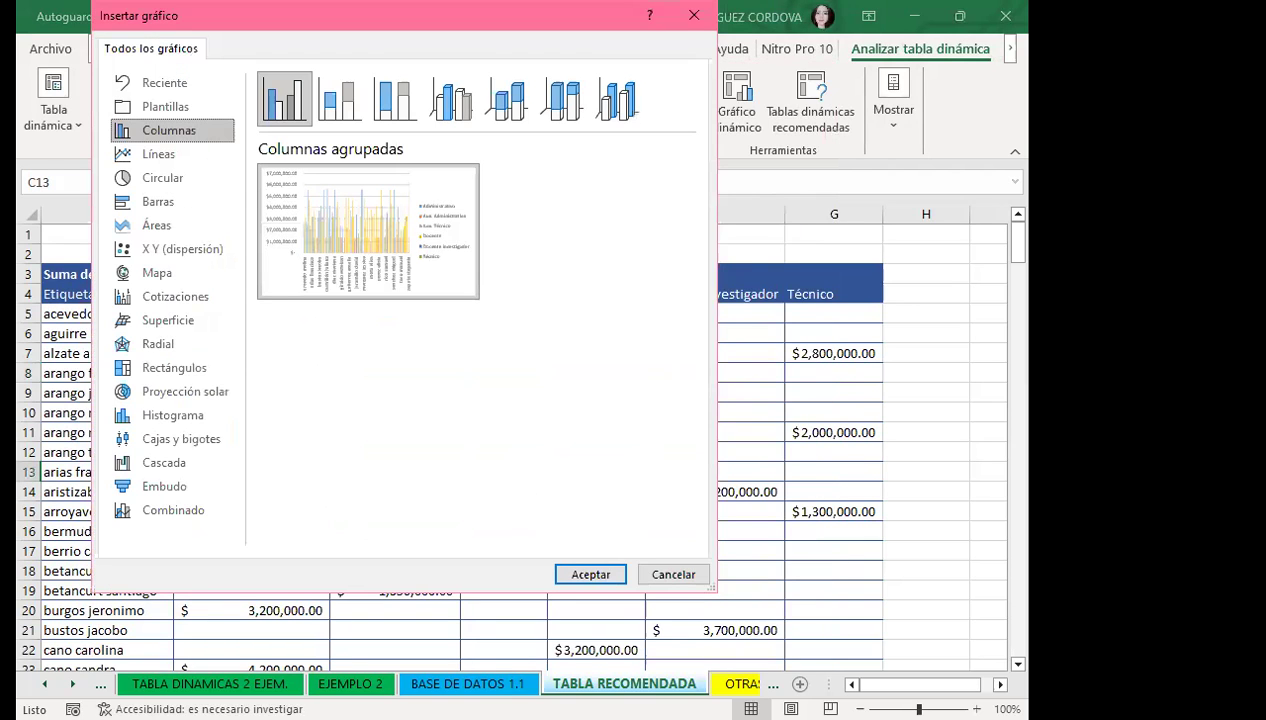
{"action": "key", "text": "Return"}
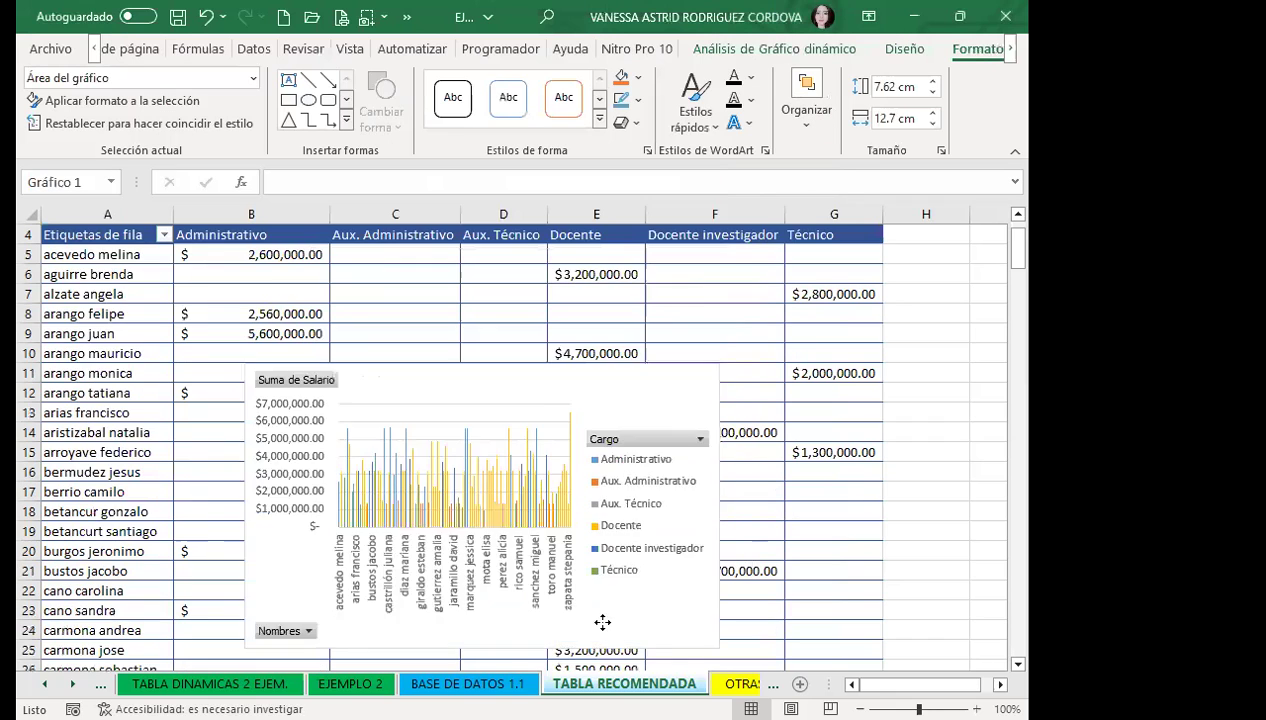
Cut the chart, paste it at cell B124 below the data, and enlarge it.
{"action": "scroll", "coordinate": [531, 526], "scroll_direction": "down", "scroll_amount": 6}
{"action": "scroll", "coordinate": [531, 336], "scroll_direction": "down", "scroll_amount": 4}
{"action": "scroll", "coordinate": [547, 341], "scroll_direction": "up", "scroll_amount": 3}
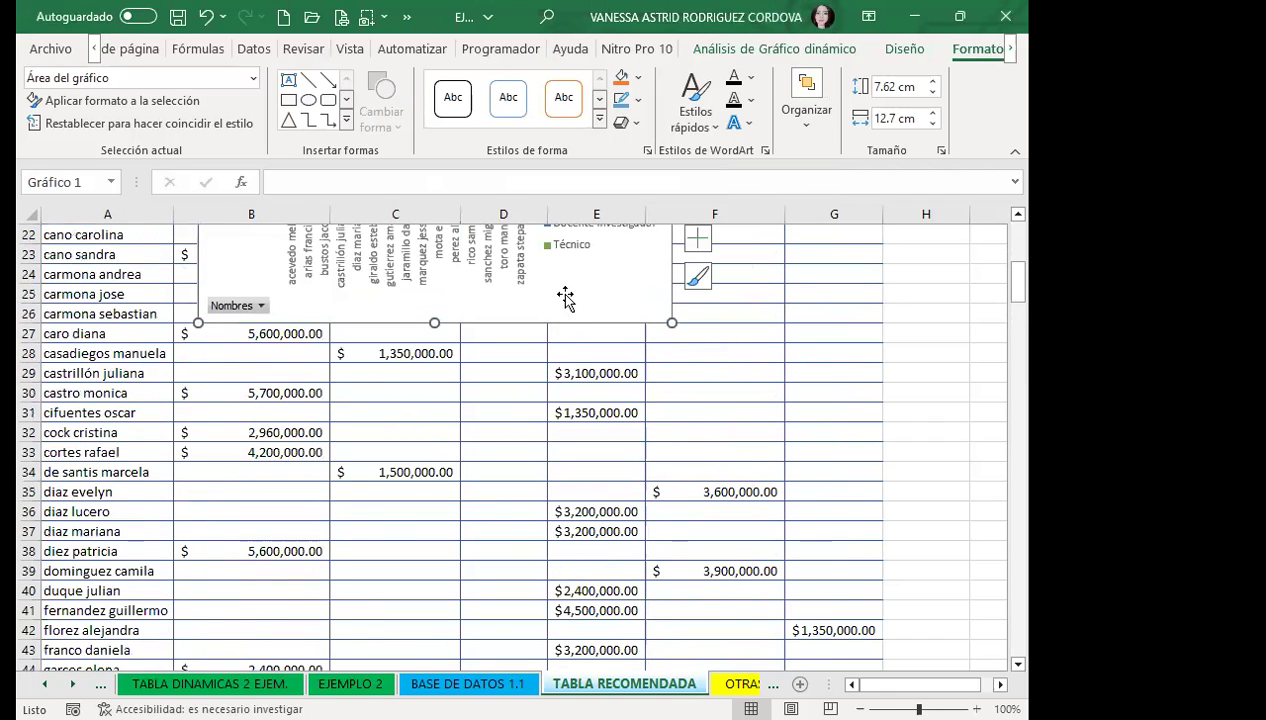
{"action": "key", "text": "Escape"}
{"action": "scroll", "coordinate": [340, 498], "scroll_direction": "down", "scroll_amount": 13}
{"action": "scroll", "coordinate": [315, 514], "scroll_direction": "down", "scroll_amount": 8}
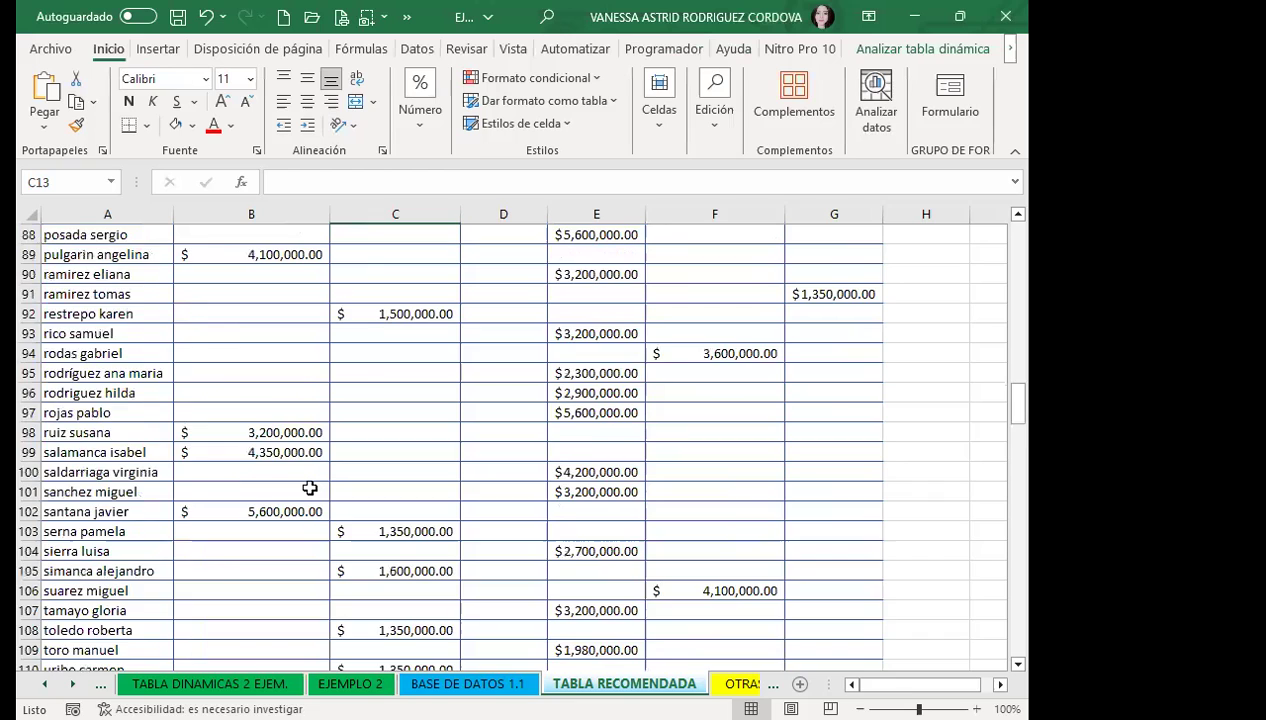
{"action": "scroll", "coordinate": [308, 489], "scroll_direction": "down", "scroll_amount": 10}
{"action": "left_click", "coordinate": [197, 416]}
{"action": "key", "text": "ctrl+v"}
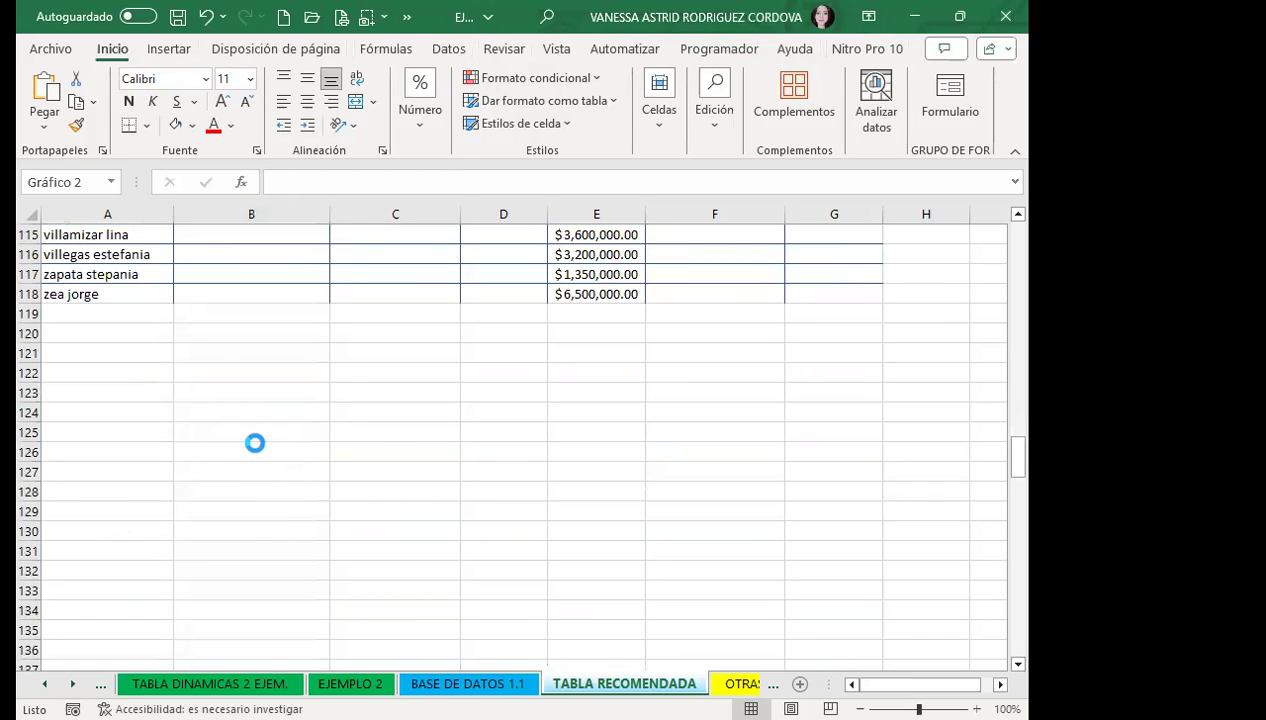
{"action": "scroll", "coordinate": [590, 505], "scroll_direction": "down", "scroll_amount": 4}
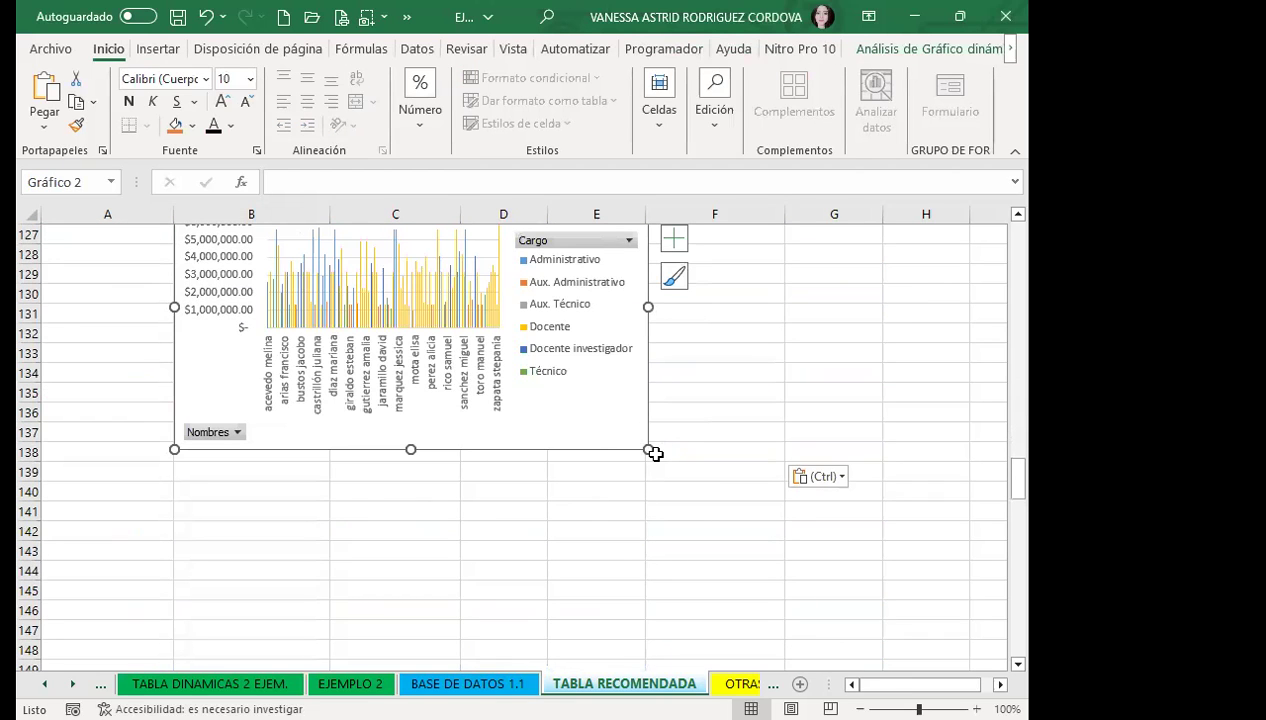
{"action": "left_click_drag", "start_coordinate": [648, 449], "coordinate": [891, 518]}
{"action": "scroll", "coordinate": [780, 580], "scroll_direction": "up", "scroll_amount": 2}
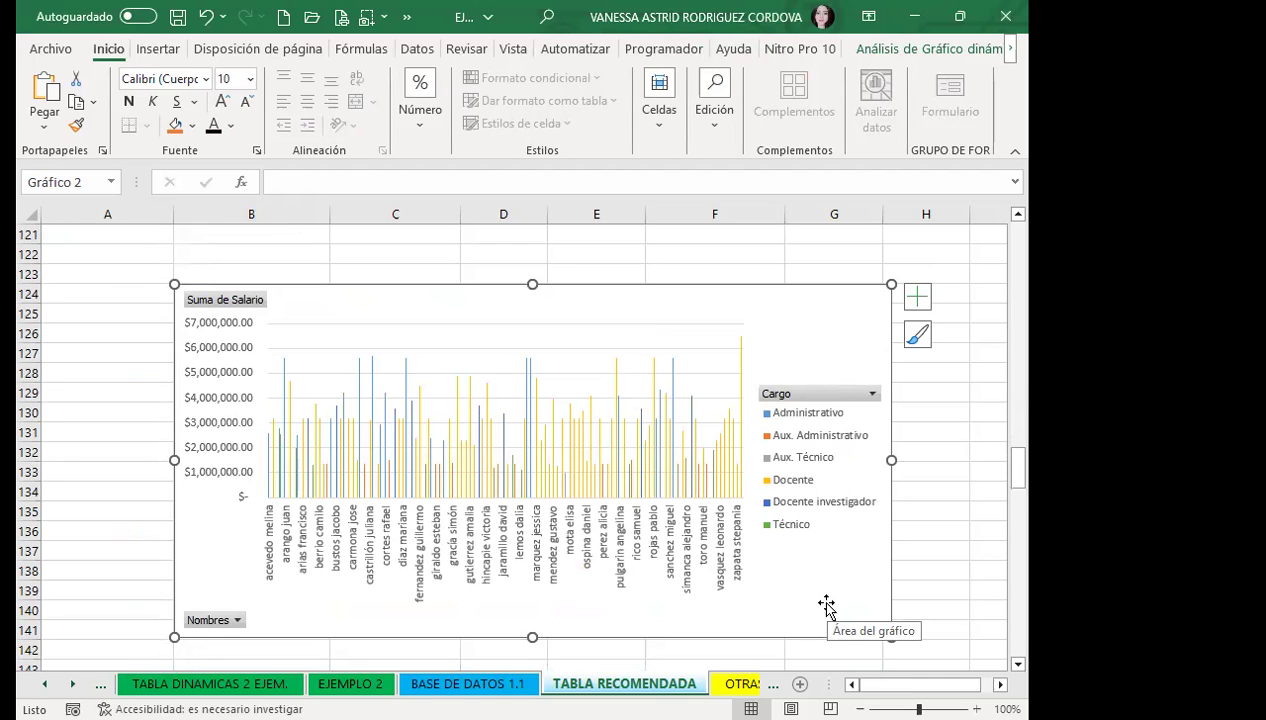
{"action": "scroll", "coordinate": [692, 475], "scroll_direction": "up", "scroll_amount": 11}
{"action": "scroll", "coordinate": [441, 500], "scroll_direction": "up", "scroll_amount": 5}
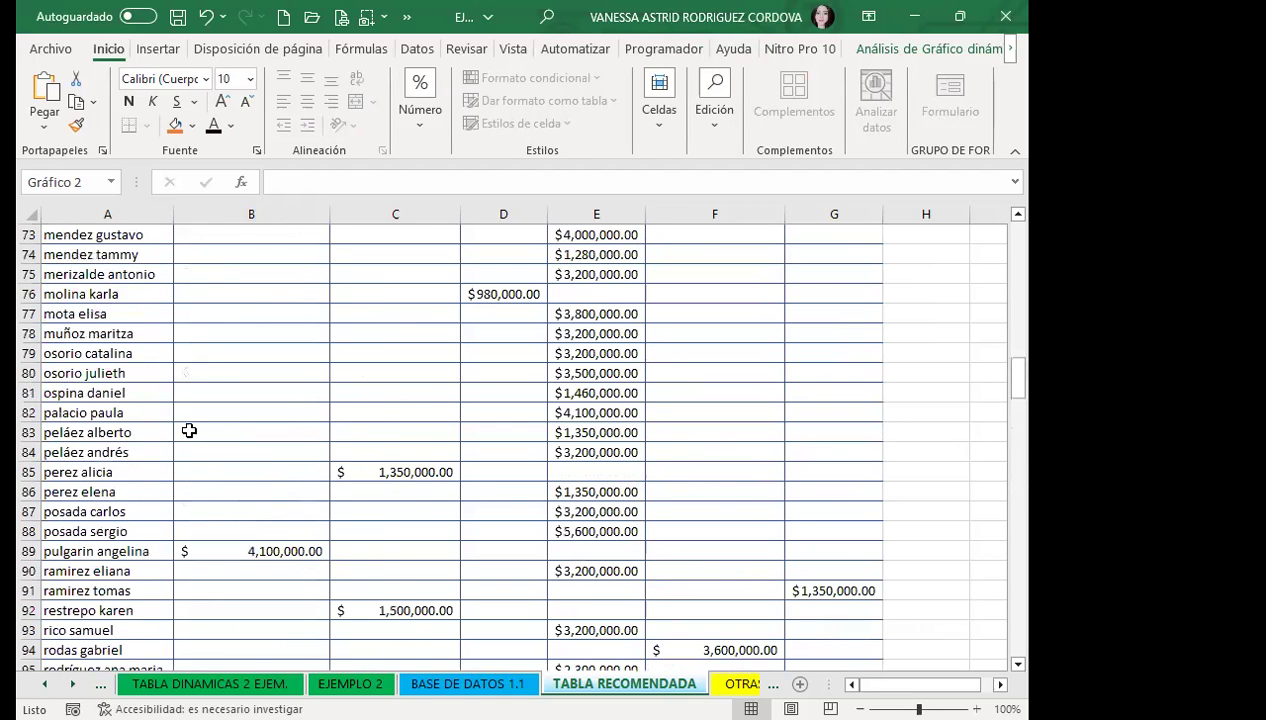
{"action": "left_click", "coordinate": [135, 472]}
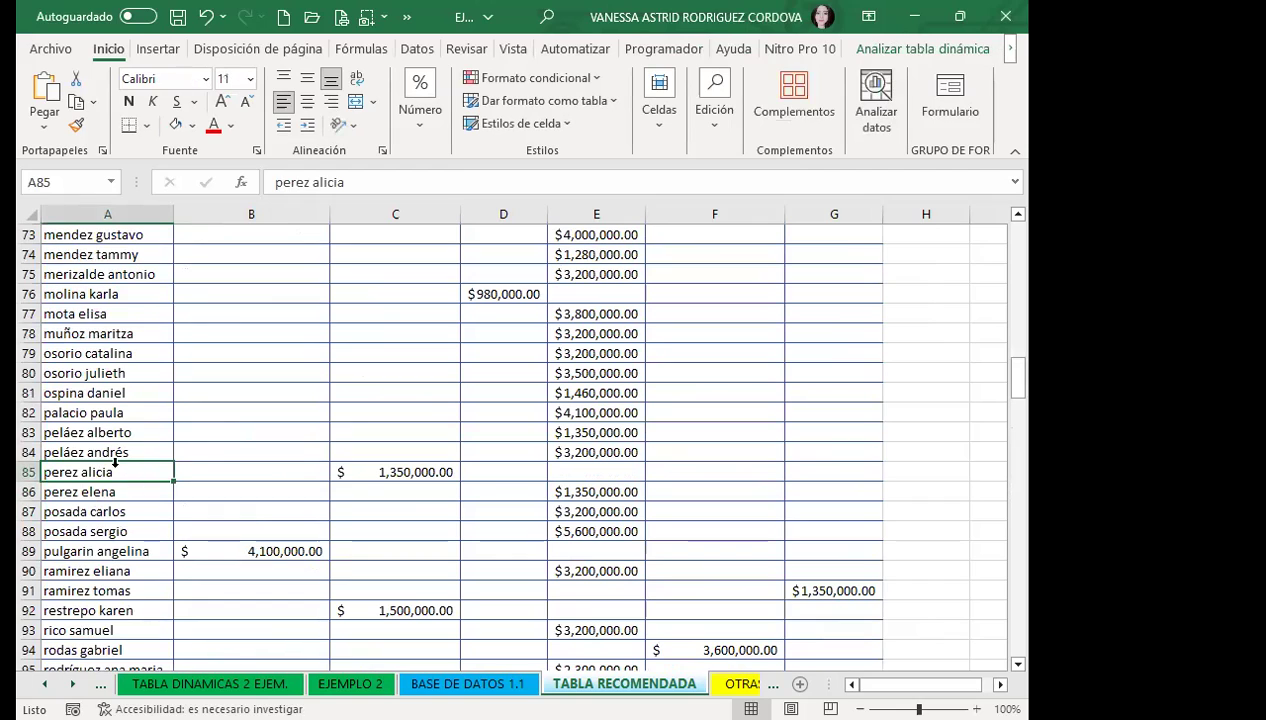
{"action": "left_click", "coordinate": [438, 472]}
Resize the salary pivot chart taller and wider.
{"action": "scroll", "coordinate": [475, 331], "scroll_direction": "up", "scroll_amount": 11}
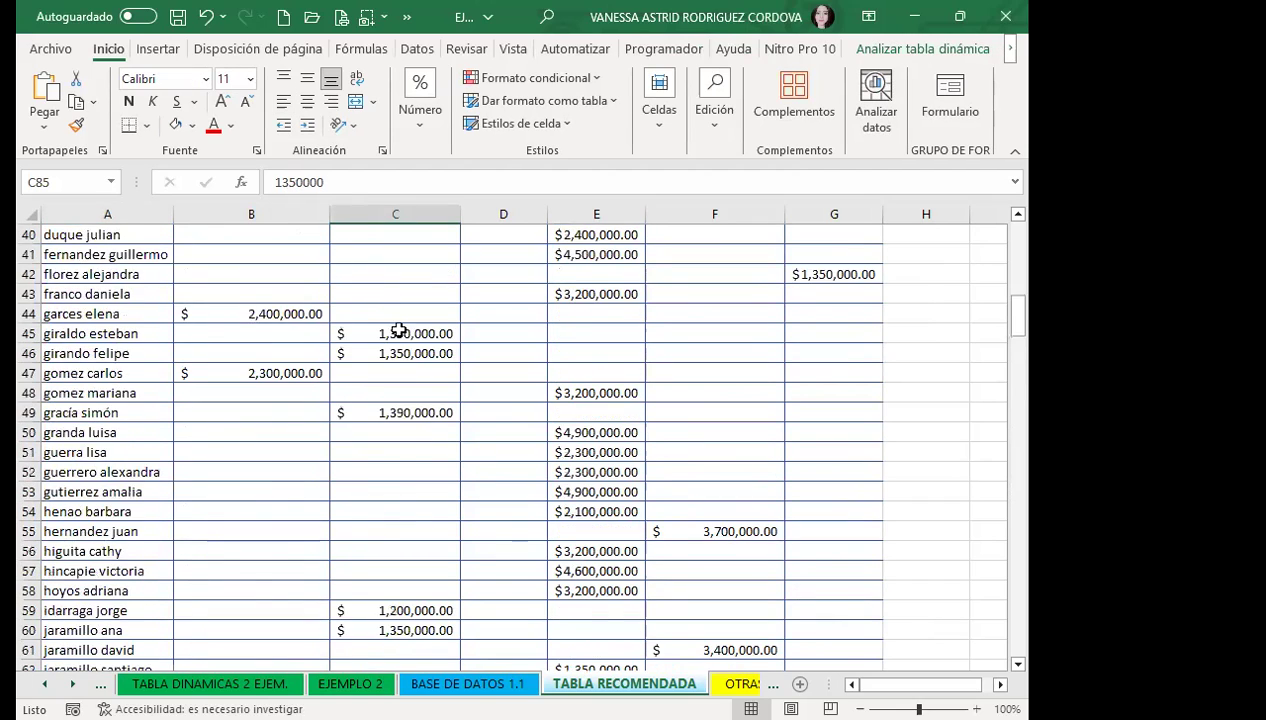
{"action": "scroll", "coordinate": [407, 256], "scroll_direction": "up", "scroll_amount": 10}
{"action": "scroll", "coordinate": [407, 256], "scroll_direction": "up", "scroll_amount": 3}
{"action": "scroll", "coordinate": [390, 475], "scroll_direction": "down", "scroll_amount": 10}
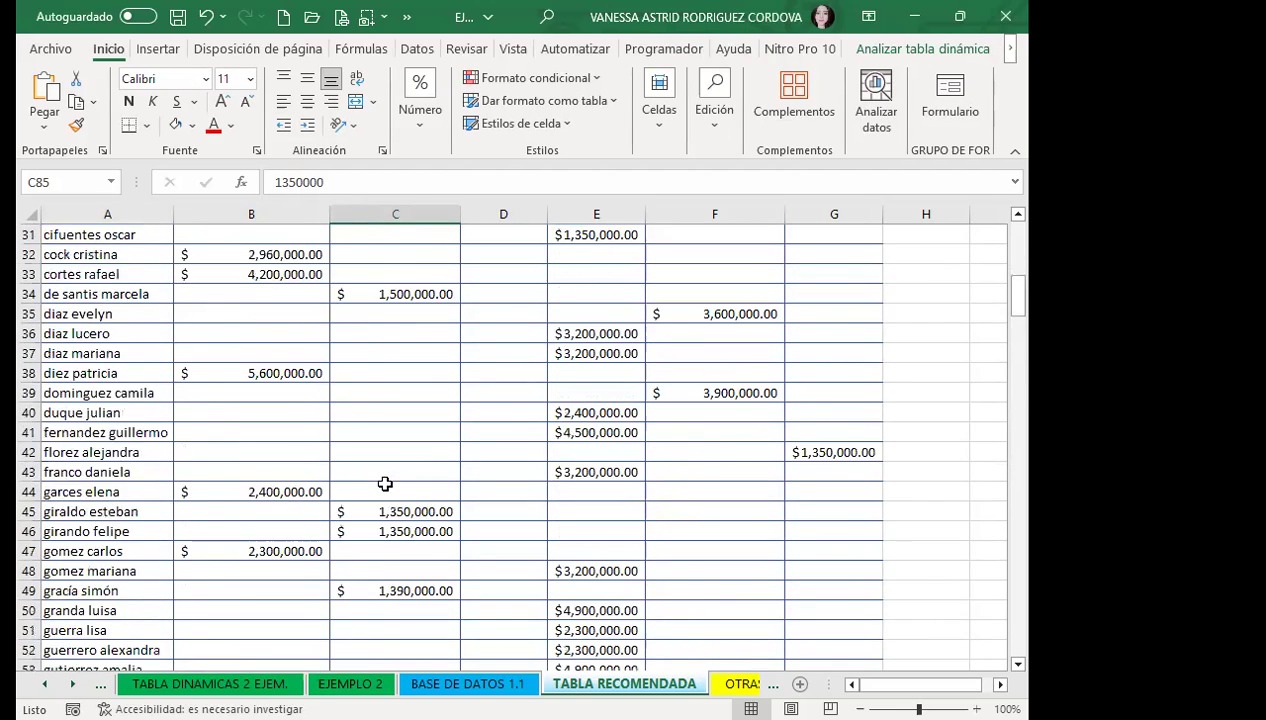
{"action": "scroll", "coordinate": [380, 480], "scroll_direction": "down", "scroll_amount": 5}
{"action": "scroll", "coordinate": [369, 480], "scroll_direction": "down", "scroll_amount": 4}
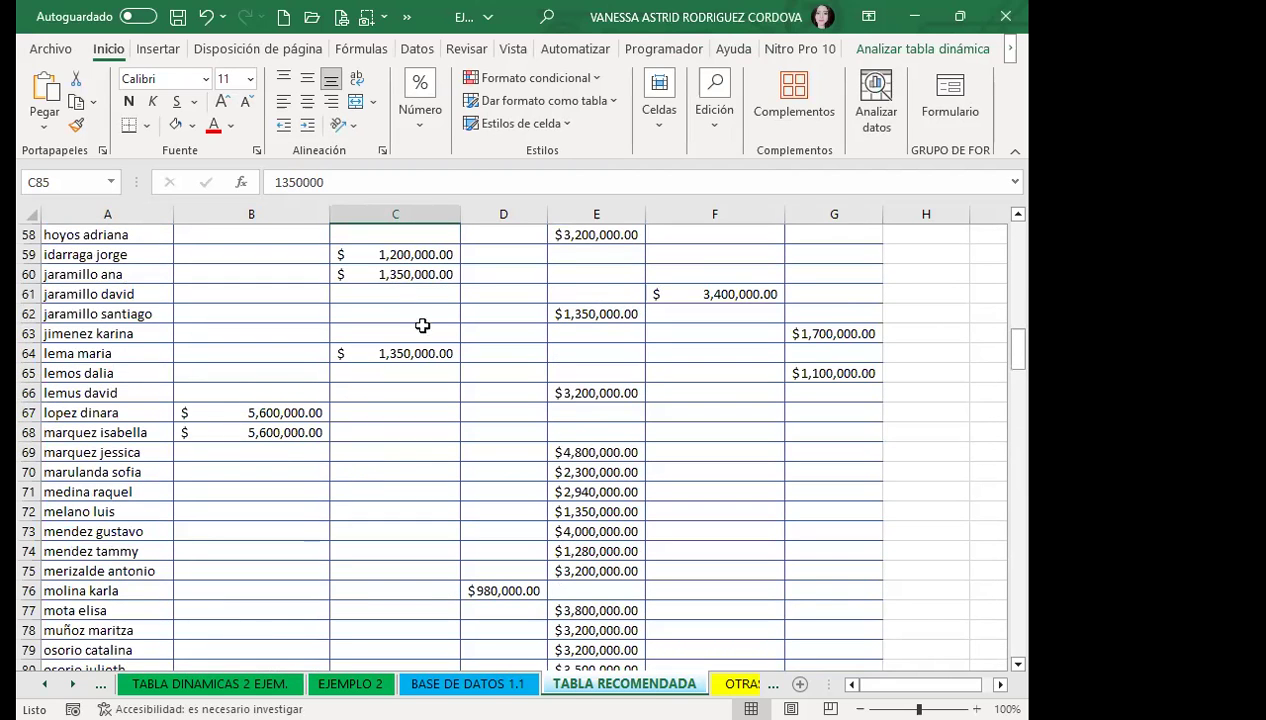
{"action": "scroll", "coordinate": [395, 470], "scroll_direction": "down", "scroll_amount": 9}
{"action": "scroll", "coordinate": [418, 509], "scroll_direction": "down", "scroll_amount": 6}
{"action": "scroll", "coordinate": [438, 509], "scroll_direction": "down", "scroll_amount": 9}
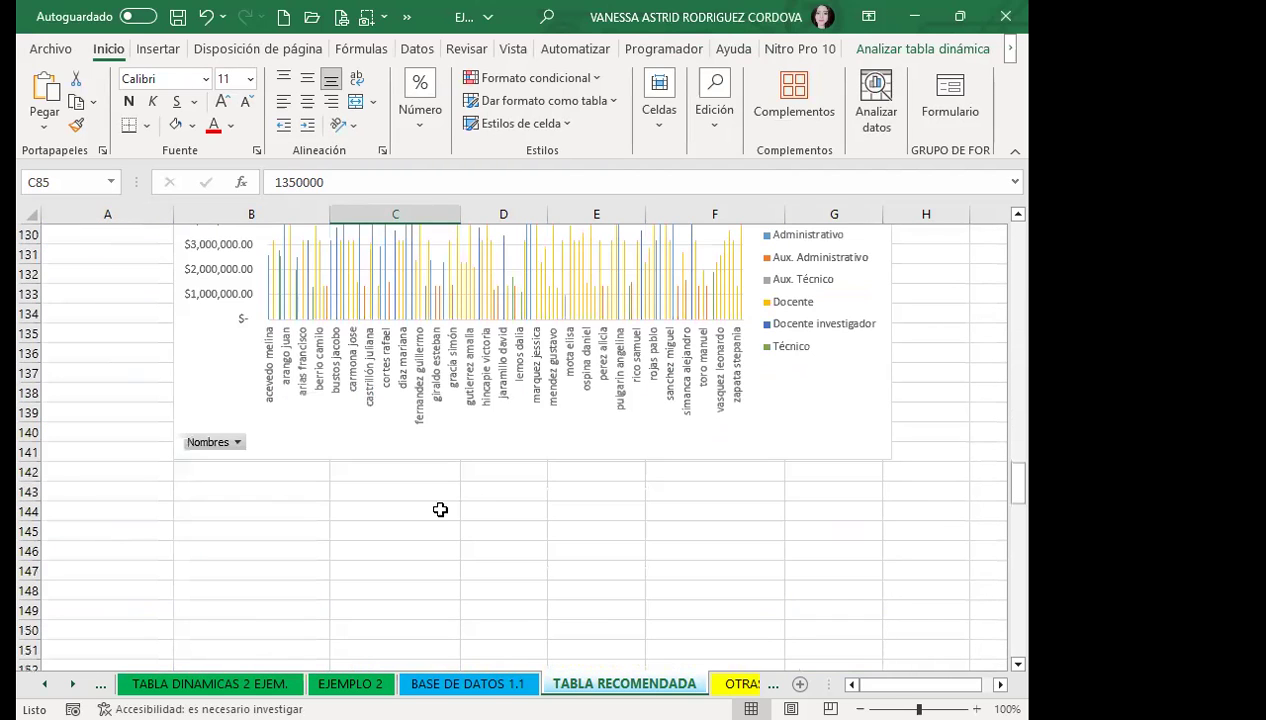
{"action": "left_click", "coordinate": [634, 456]}
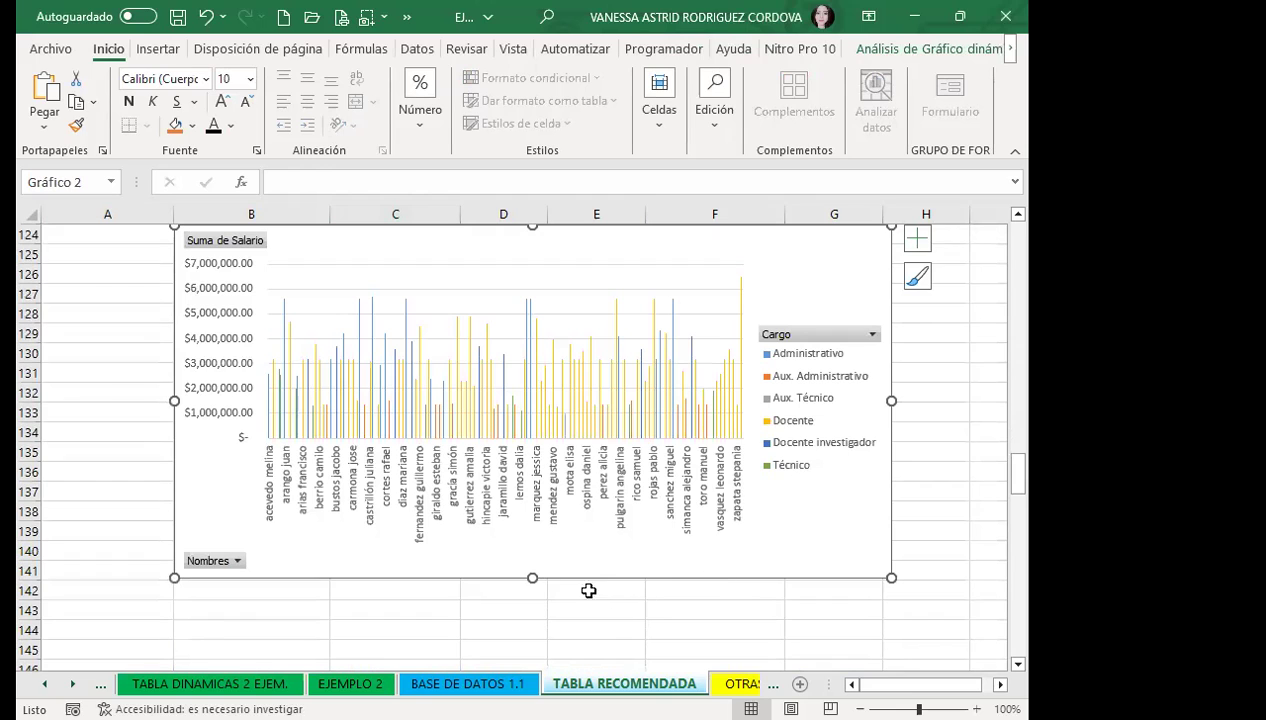
{"action": "mouse_move", "coordinate": [533, 580]}
{"action": "left_mouse_down"}
{"action": "mouse_move", "coordinate": [498, 630]}
{"action": "mouse_move", "coordinate": [533, 561]}
{"action": "left_mouse_up"}
{"action": "left_click_drag", "start_coordinate": [891, 578], "coordinate": [955, 620]}
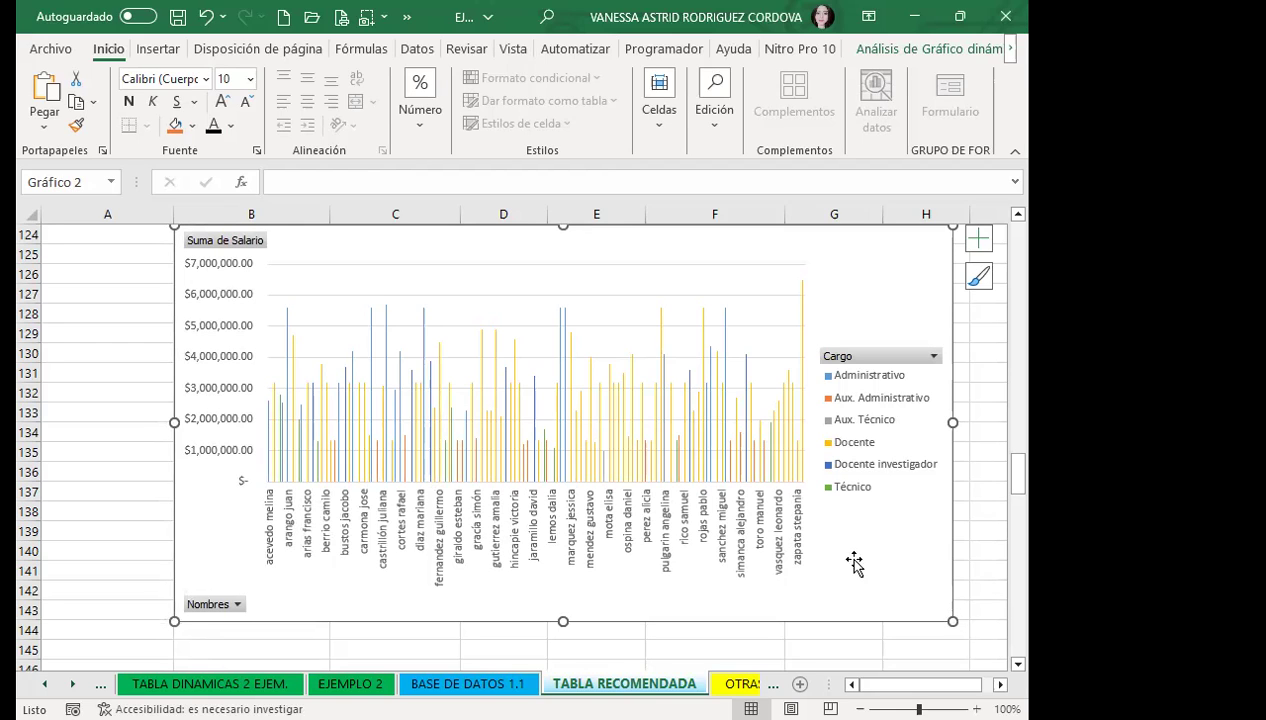
{"action": "scroll", "coordinate": [853, 548], "scroll_direction": "up", "scroll_amount": 9}
{"action": "left_click", "coordinate": [596, 490]}
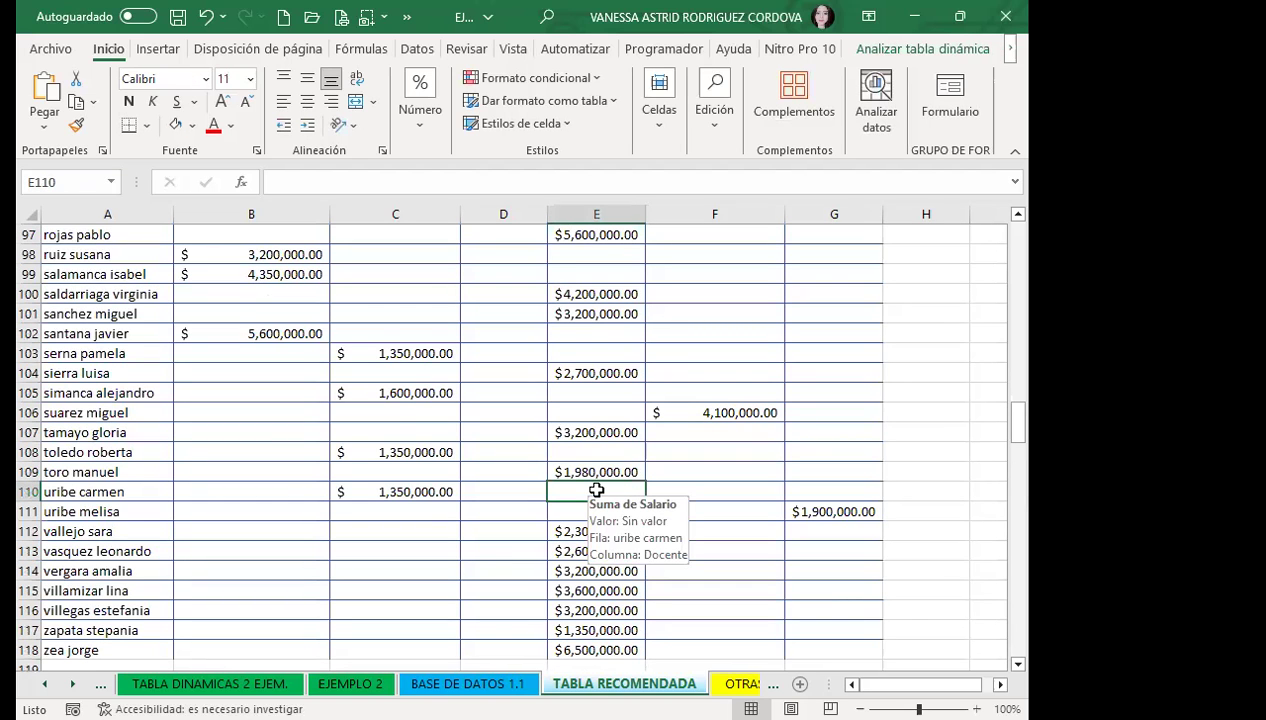
{"action": "scroll", "coordinate": [596, 490], "scroll_direction": "down", "scroll_amount": 4}
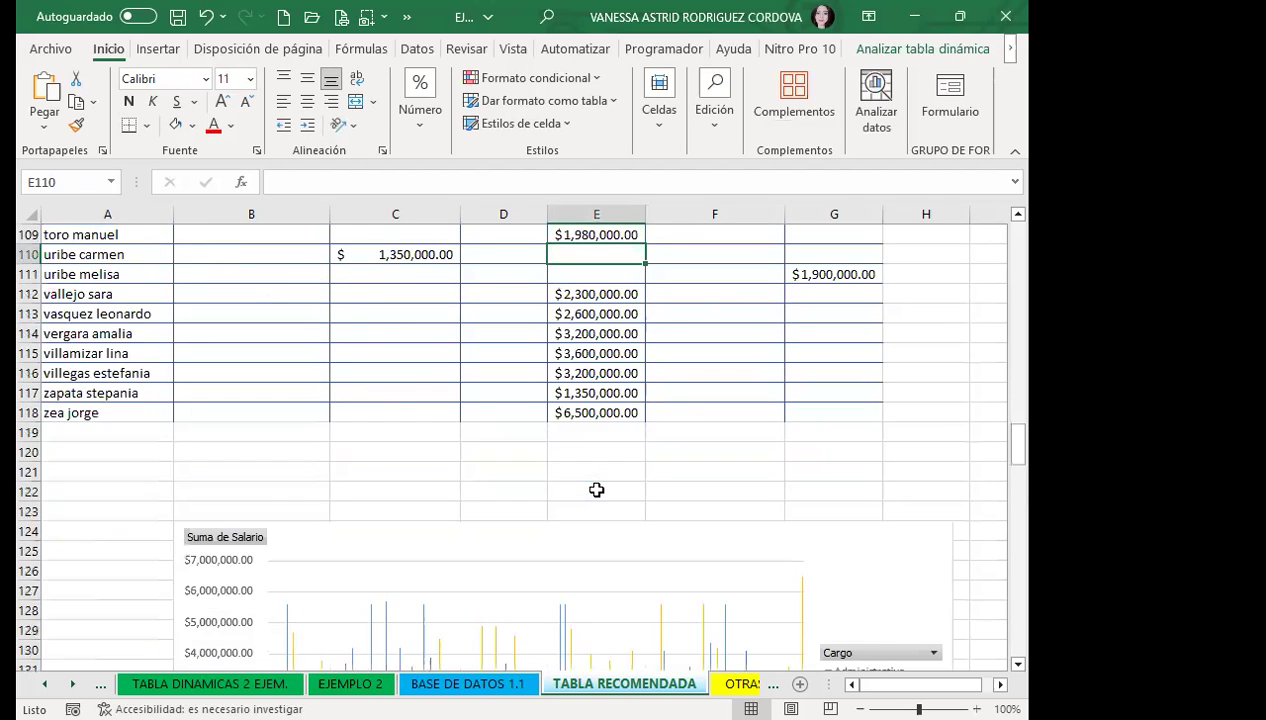
{"action": "scroll", "coordinate": [486, 497], "scroll_direction": "down", "scroll_amount": 5}
{"action": "scroll", "coordinate": [749, 460], "scroll_direction": "down", "scroll_amount": 2}
{"action": "left_click", "coordinate": [886, 478]}
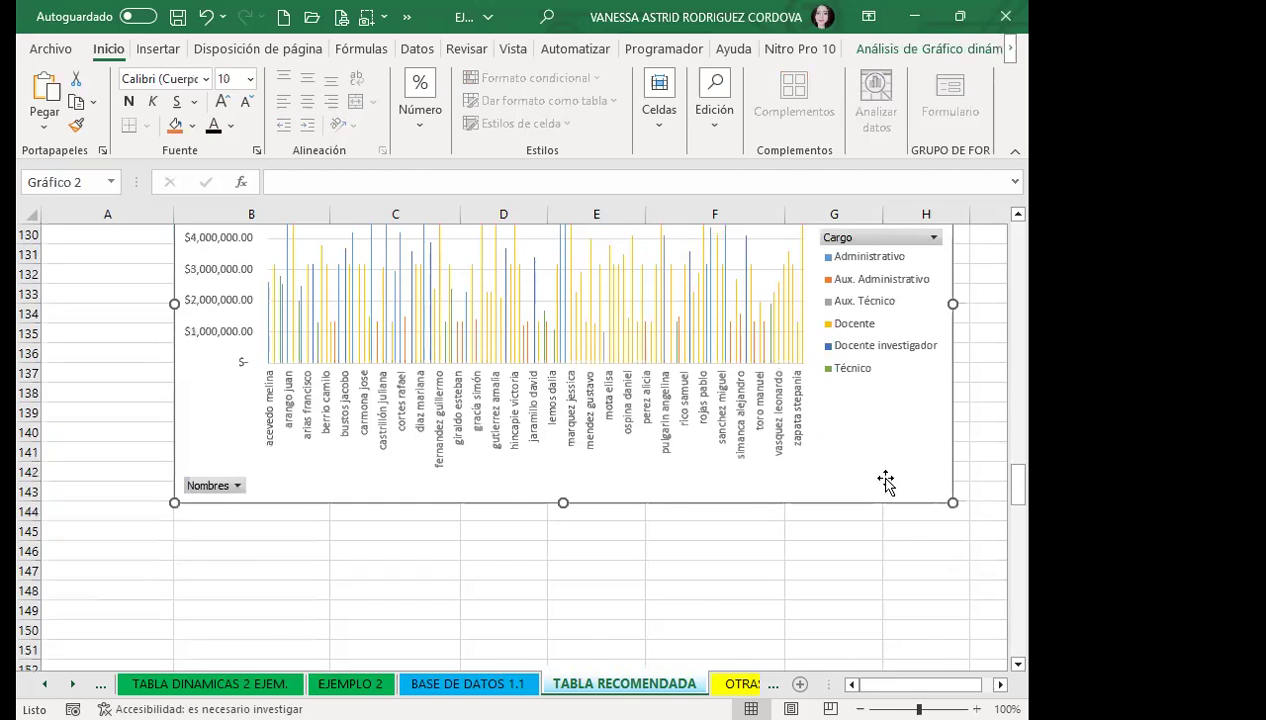
{"action": "scroll", "coordinate": [870, 400], "scroll_direction": "up", "scroll_amount": 3}
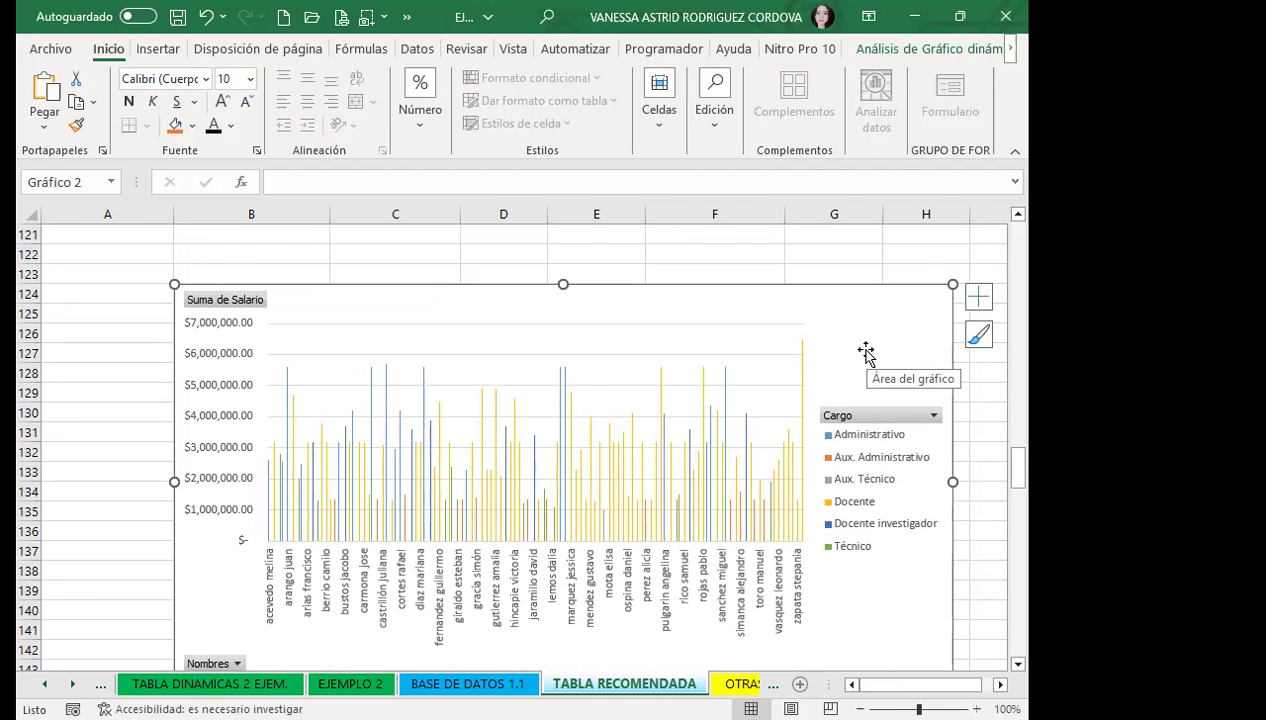
{"action": "scroll", "coordinate": [860, 460], "scroll_direction": "down", "scroll_amount": 3}
{"action": "scroll", "coordinate": [878, 475], "scroll_direction": "up", "scroll_amount": 2}
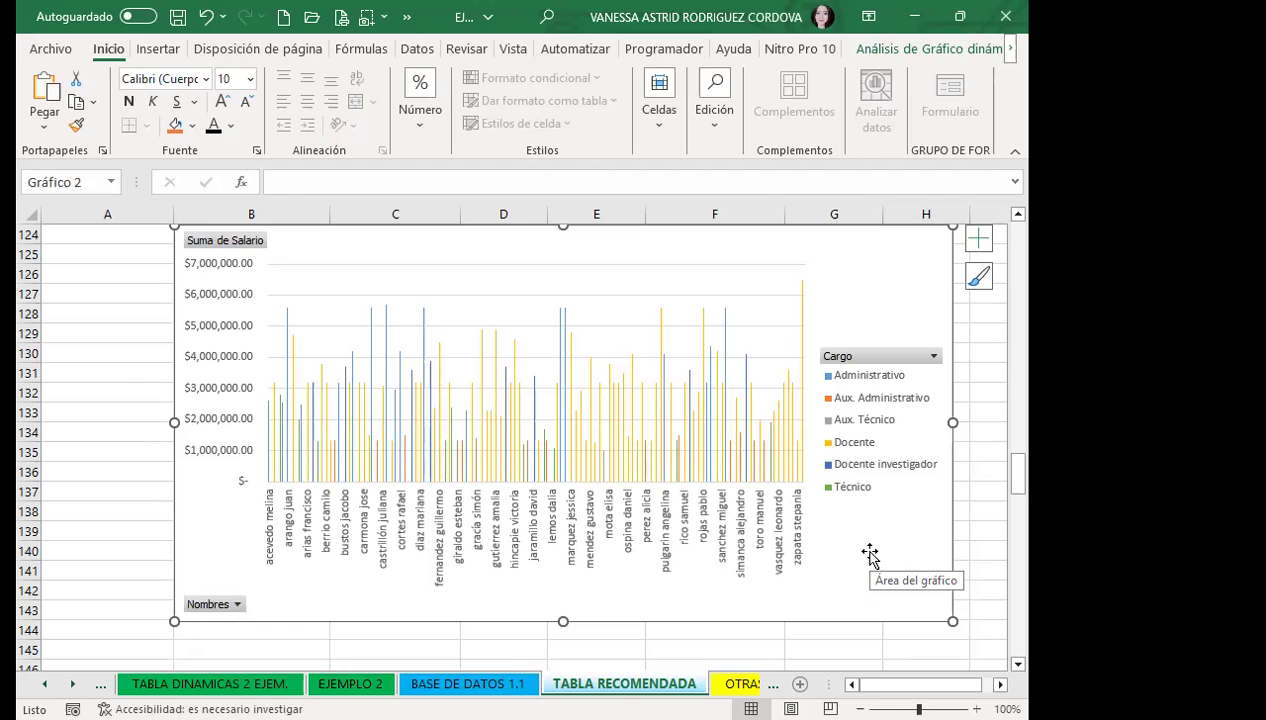
{"action": "scroll", "coordinate": [340, 385], "scroll_direction": "up", "scroll_amount": 9}
{"action": "left_click", "coordinate": [357, 416]}
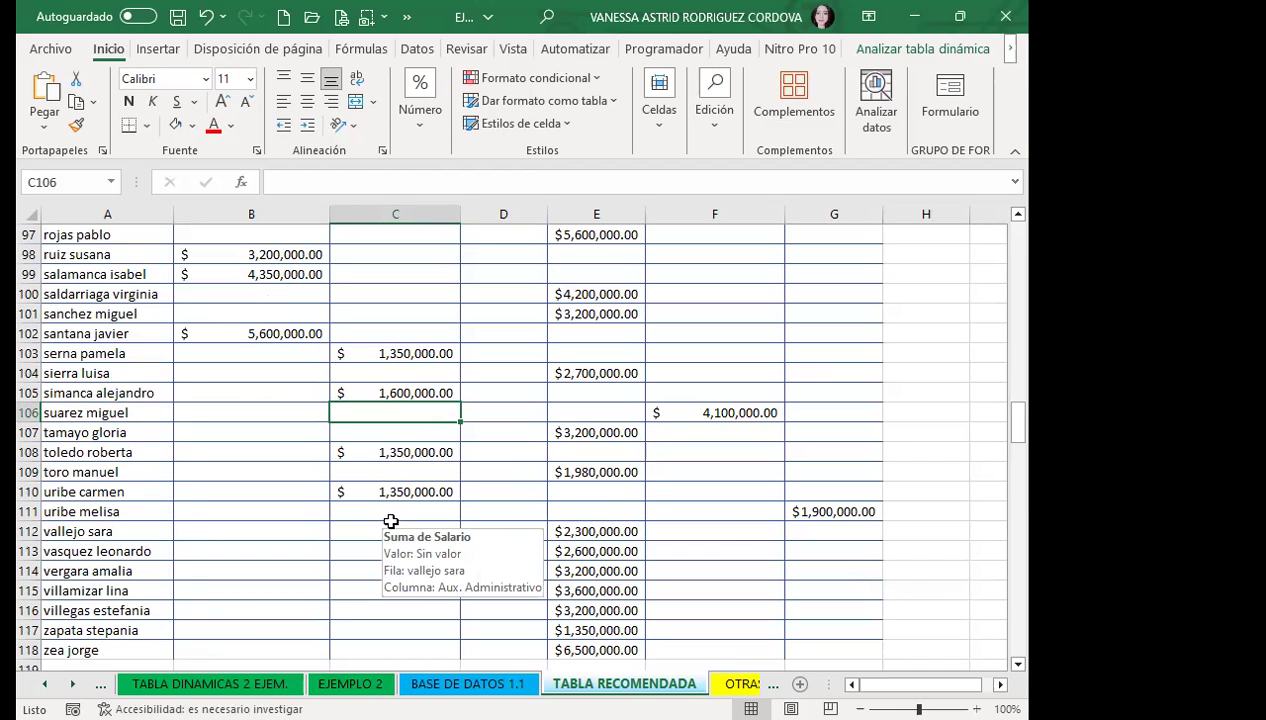
{"action": "left_click", "coordinate": [100, 452]}
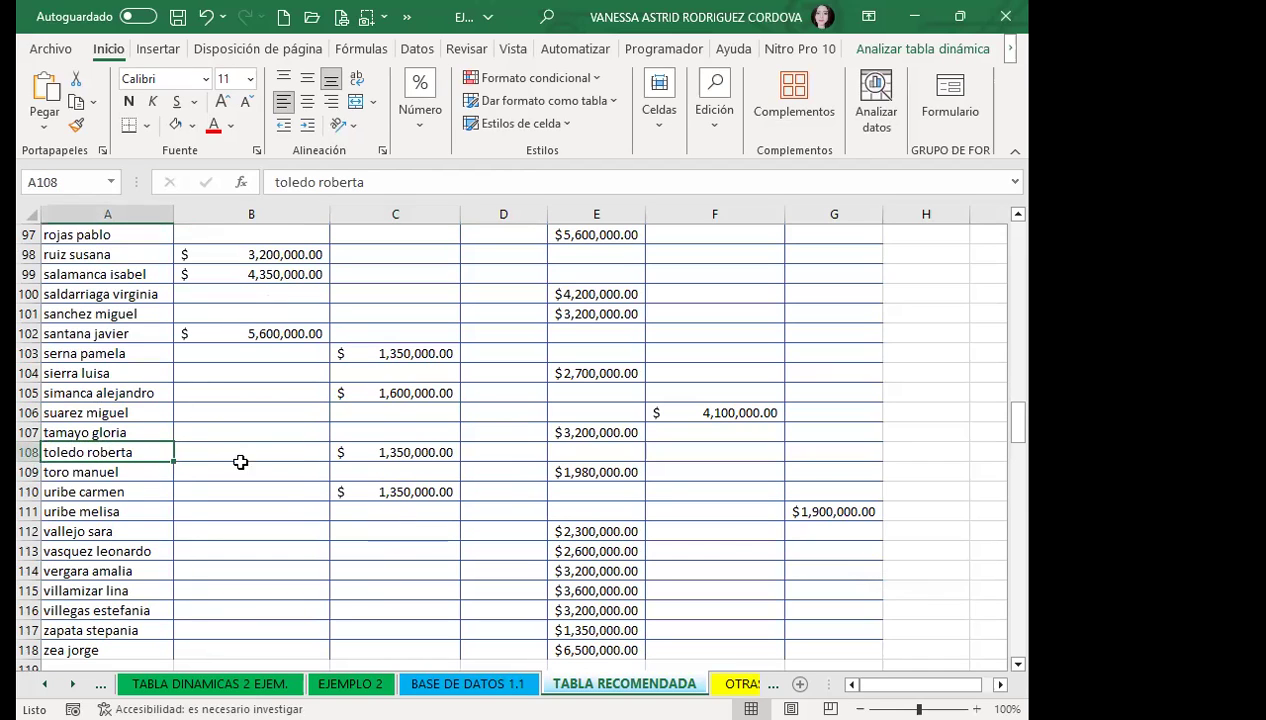
{"action": "left_click", "coordinate": [30, 452]}
{"action": "scroll", "coordinate": [384, 500], "scroll_direction": "up", "scroll_amount": 4}
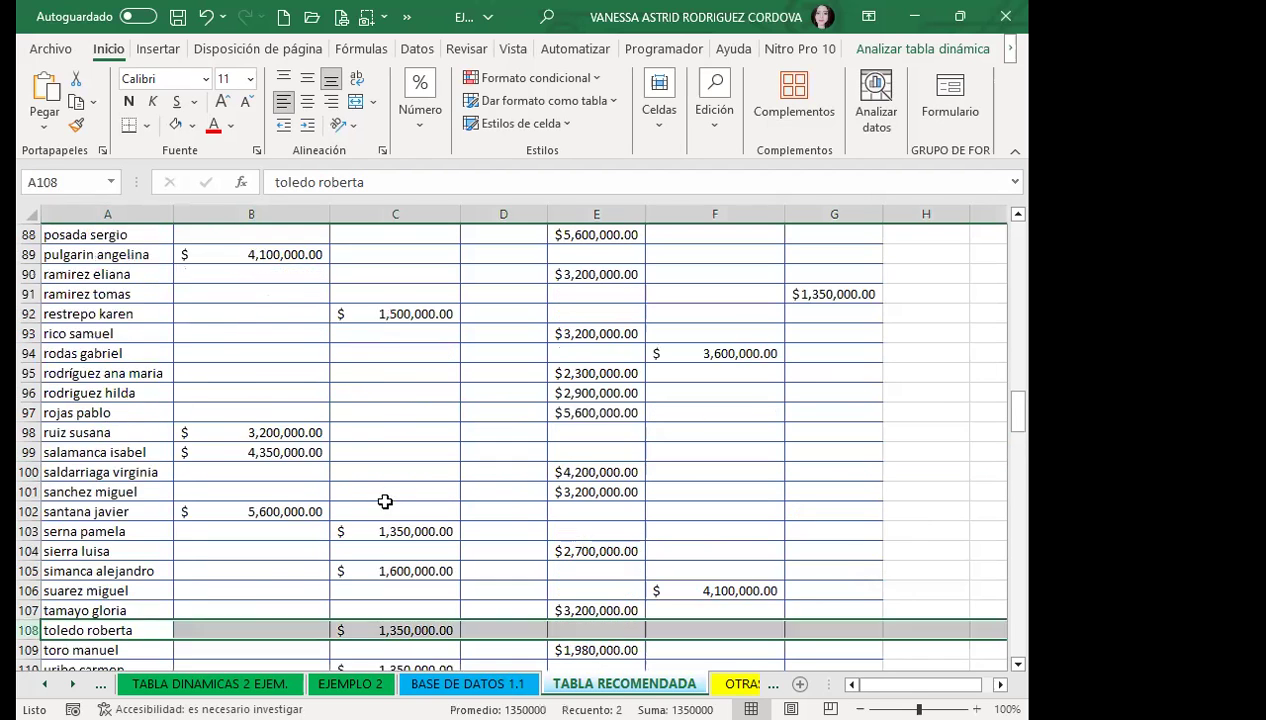
{"action": "scroll", "coordinate": [410, 497], "scroll_direction": "up", "scroll_amount": 6}
{"action": "scroll", "coordinate": [404, 475], "scroll_direction": "up", "scroll_amount": 9}
{"action": "scroll", "coordinate": [357, 420], "scroll_direction": "up", "scroll_amount": 10}
{"action": "scroll", "coordinate": [357, 420], "scroll_direction": "up", "scroll_amount": 3}
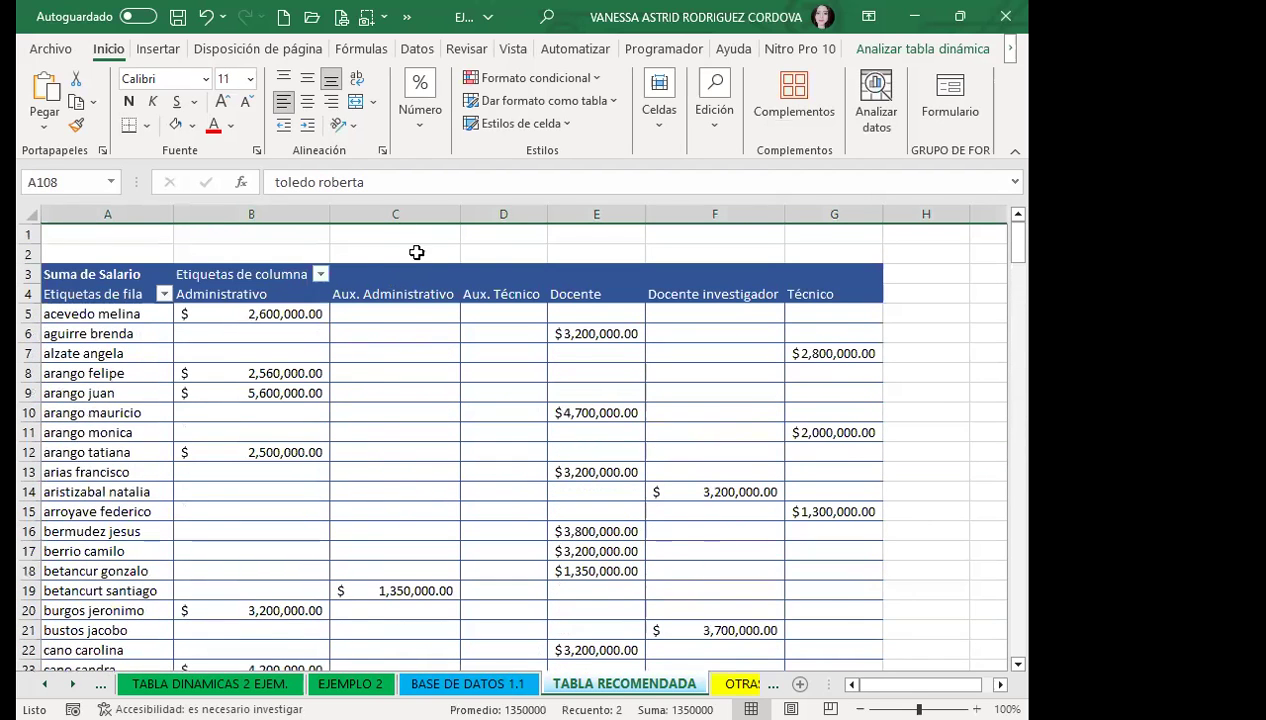
{"action": "scroll", "coordinate": [297, 475], "scroll_direction": "down", "scroll_amount": 5}
{"action": "scroll", "coordinate": [327, 492], "scroll_direction": "down", "scroll_amount": 5}
{"action": "scroll", "coordinate": [330, 493], "scroll_direction": "down", "scroll_amount": 5}
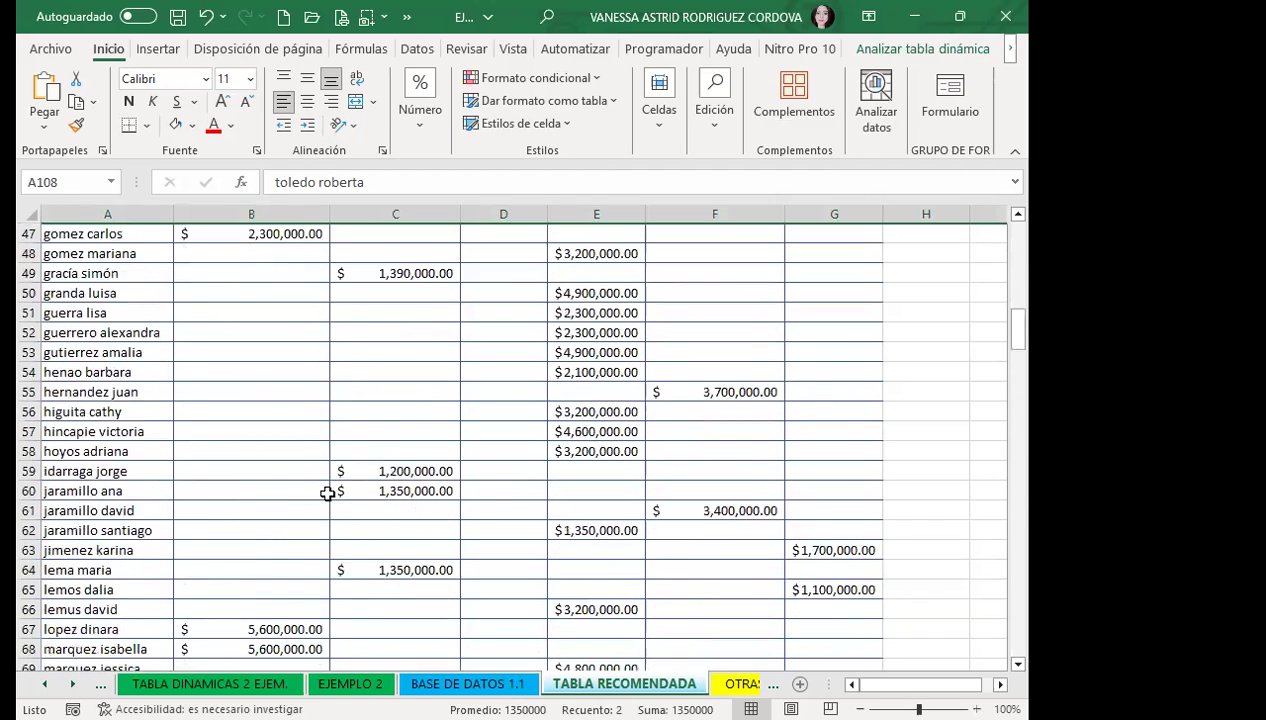
{"action": "scroll", "coordinate": [333, 494], "scroll_direction": "down", "scroll_amount": 8}
{"action": "scroll", "coordinate": [333, 491], "scroll_direction": "down", "scroll_amount": 5}
{"action": "scroll", "coordinate": [335, 485], "scroll_direction": "down", "scroll_amount": 7}
{"action": "scroll", "coordinate": [335, 488], "scroll_direction": "down", "scroll_amount": 5}
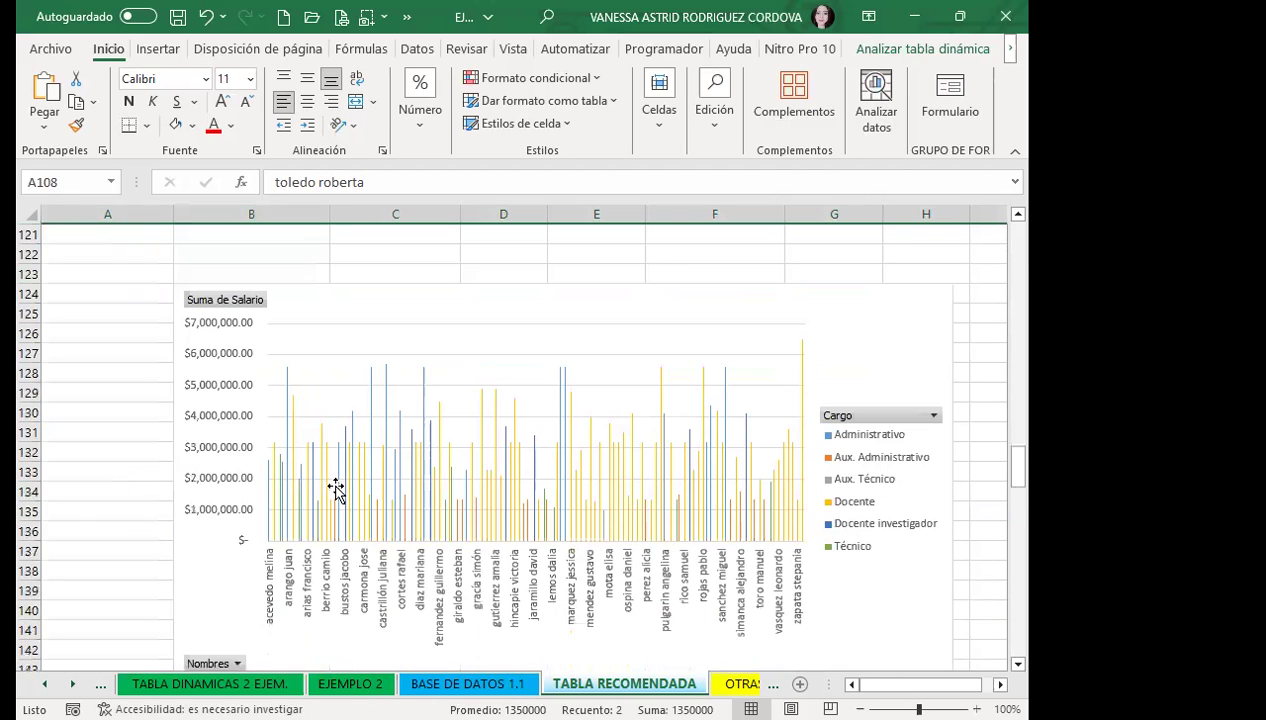
{"action": "left_click", "coordinate": [866, 372]}
{"action": "scroll", "coordinate": [860, 460], "scroll_direction": "down", "scroll_amount": 1}
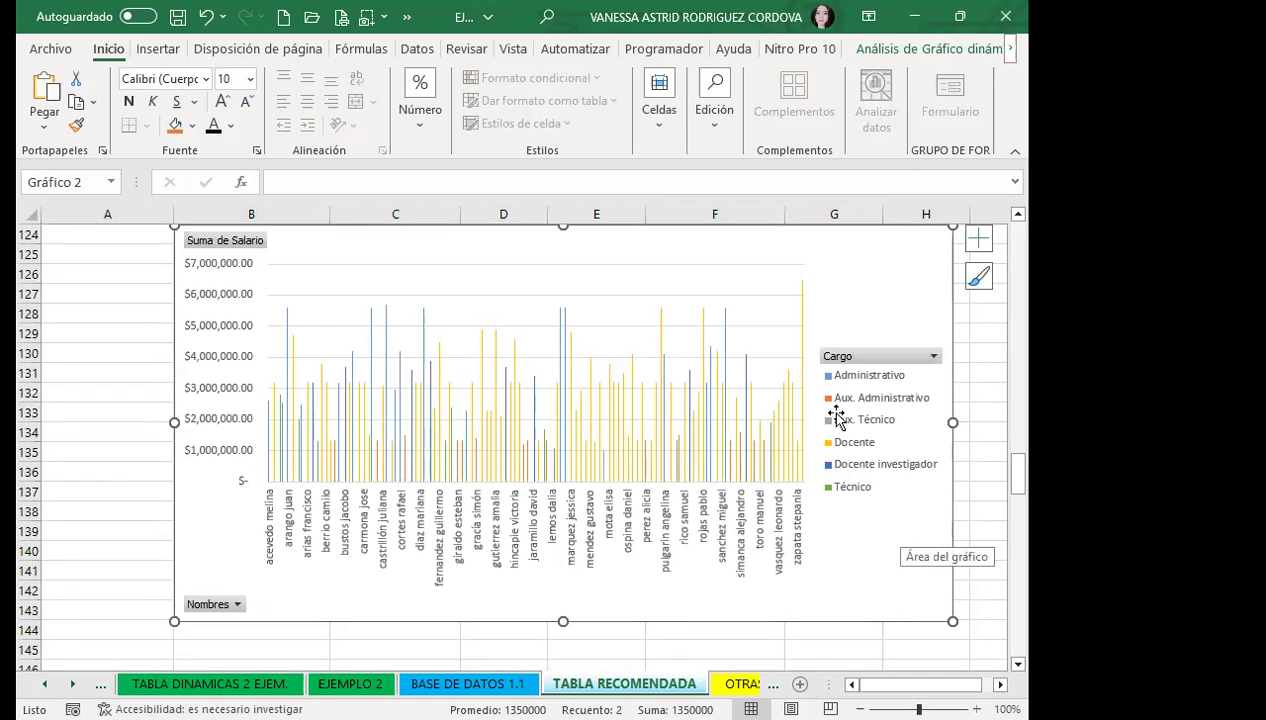
Give the salary pivot chart a new palette from Cambiar colores.
{"action": "double_click", "coordinate": [856, 311]}
{"action": "left_click", "coordinate": [935, 48]}
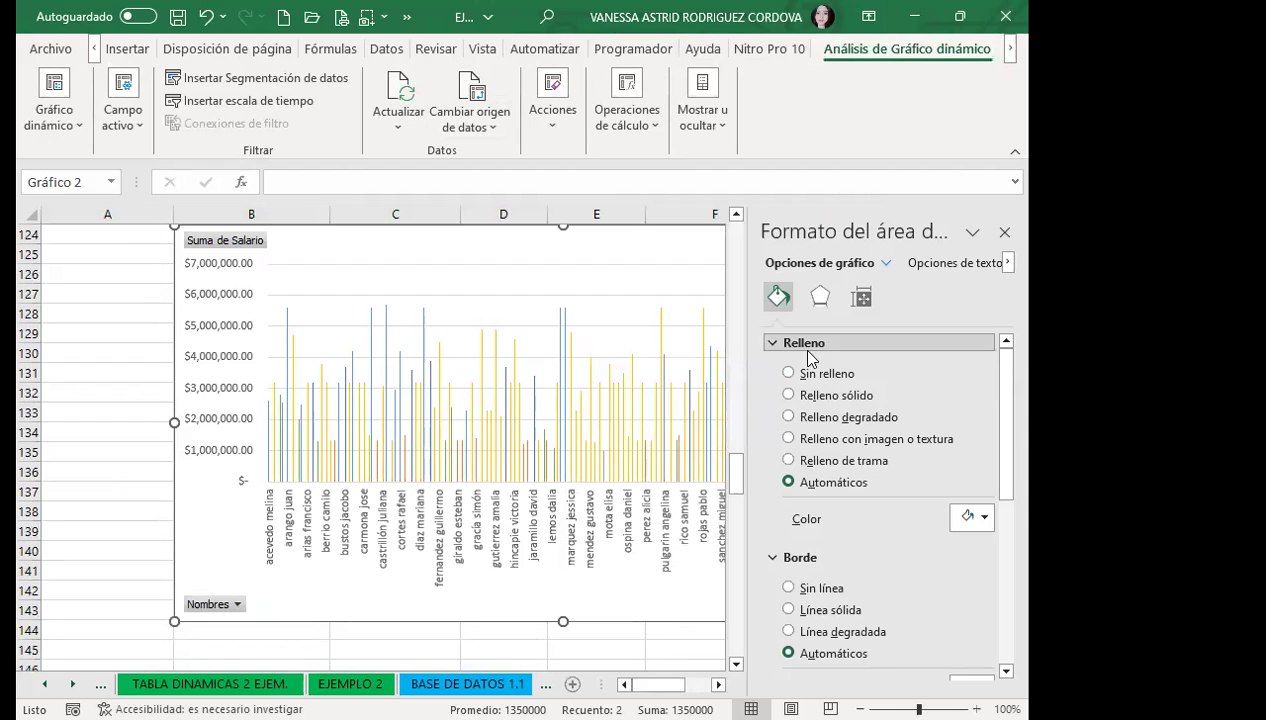
{"action": "left_click", "coordinate": [1010, 50]}
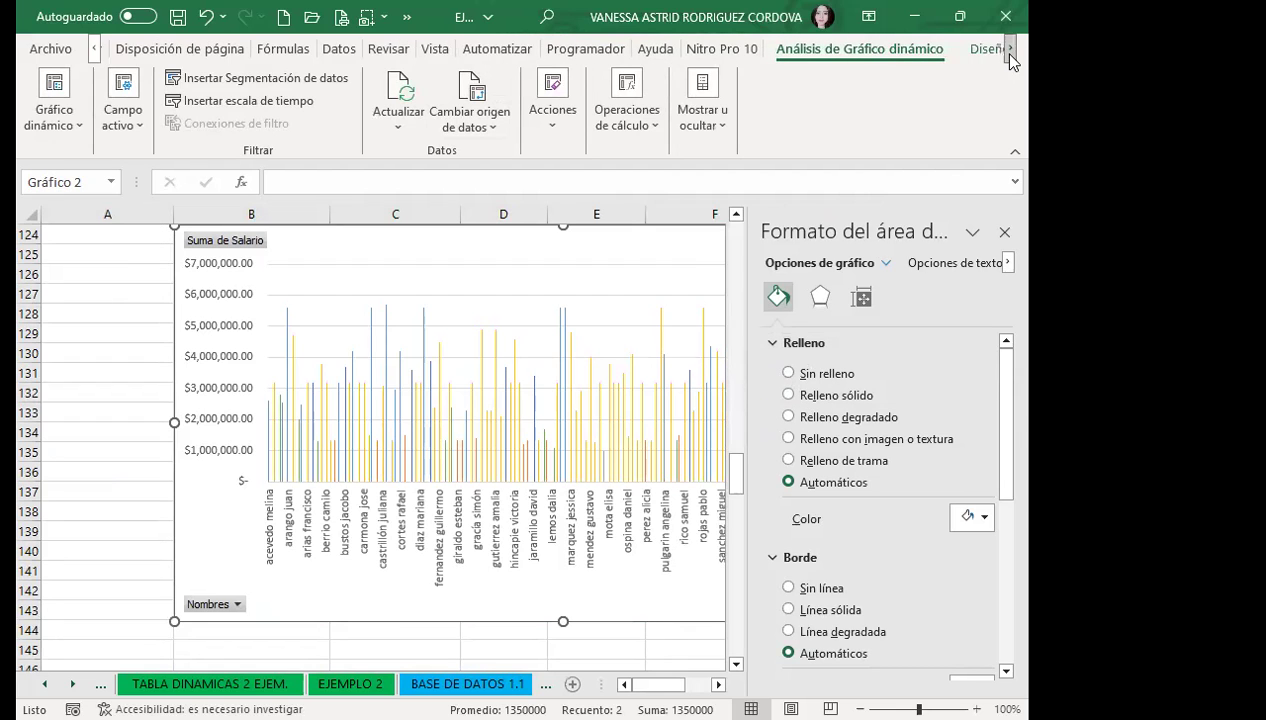
{"action": "left_click", "coordinate": [958, 48]}
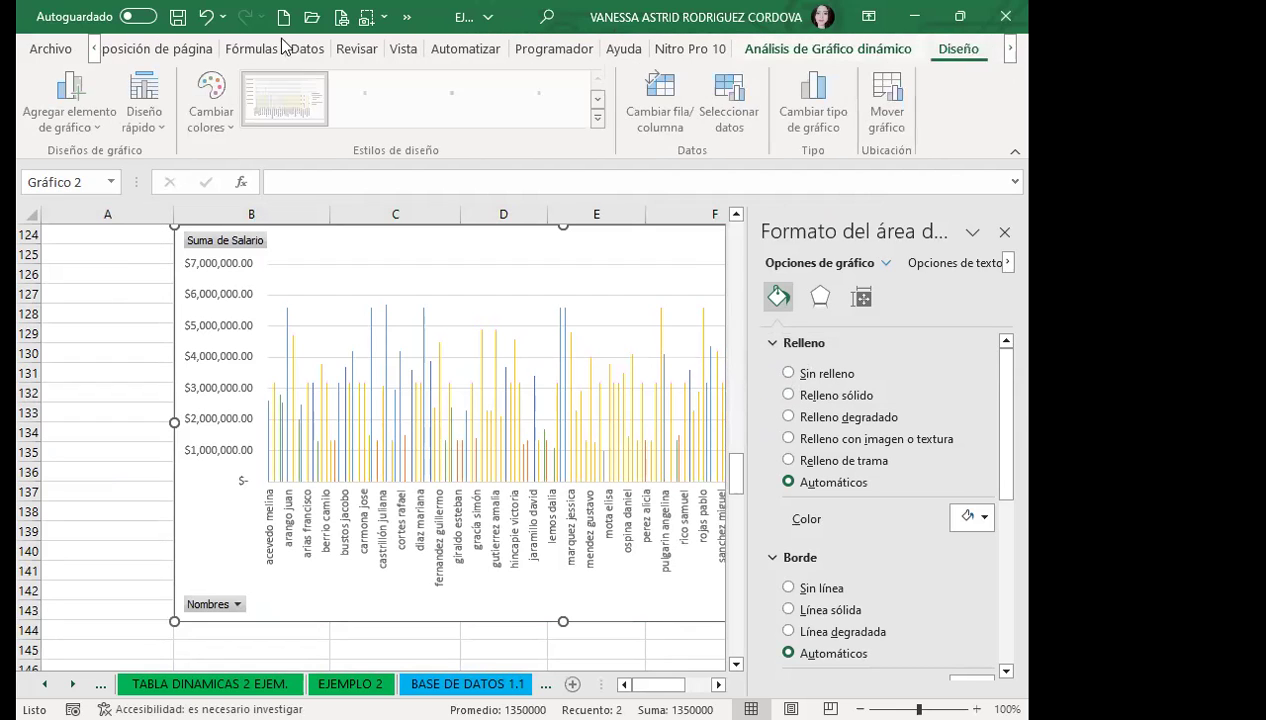
{"action": "left_click", "coordinate": [213, 100]}
{"action": "left_click", "coordinate": [247, 252]}
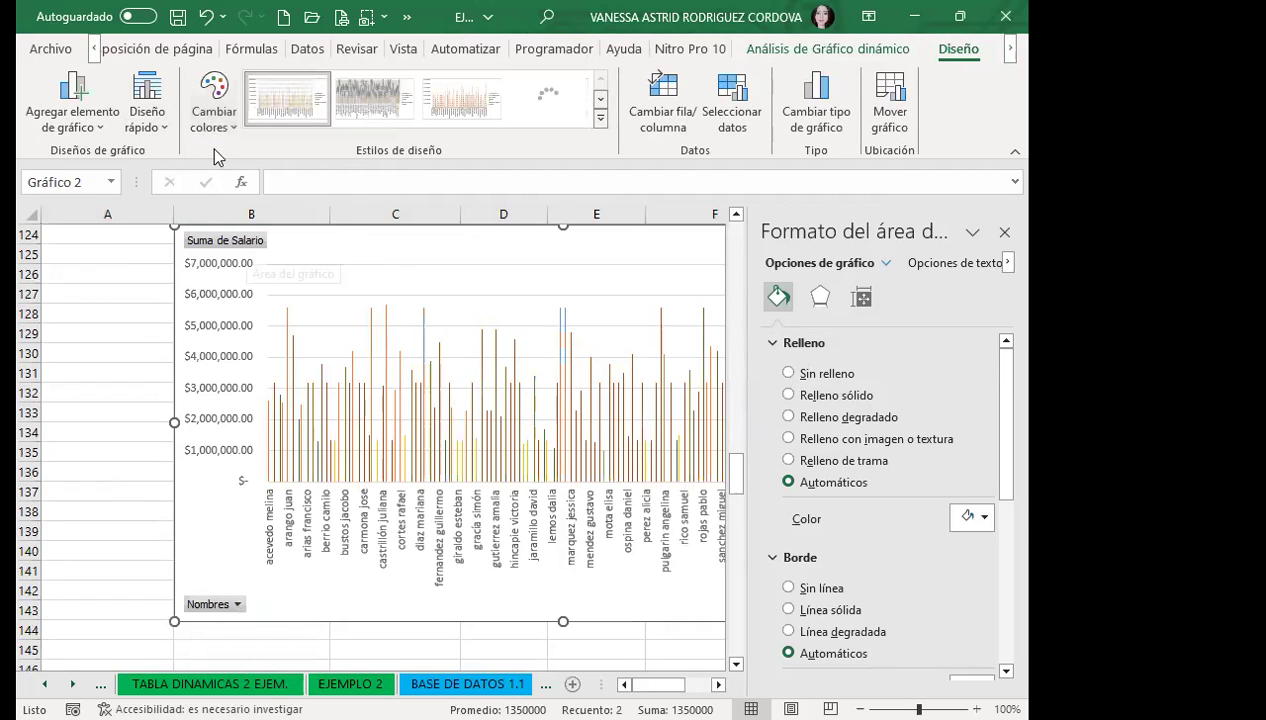
{"action": "left_click", "coordinate": [217, 125]}
{"action": "left_click", "coordinate": [210, 256]}
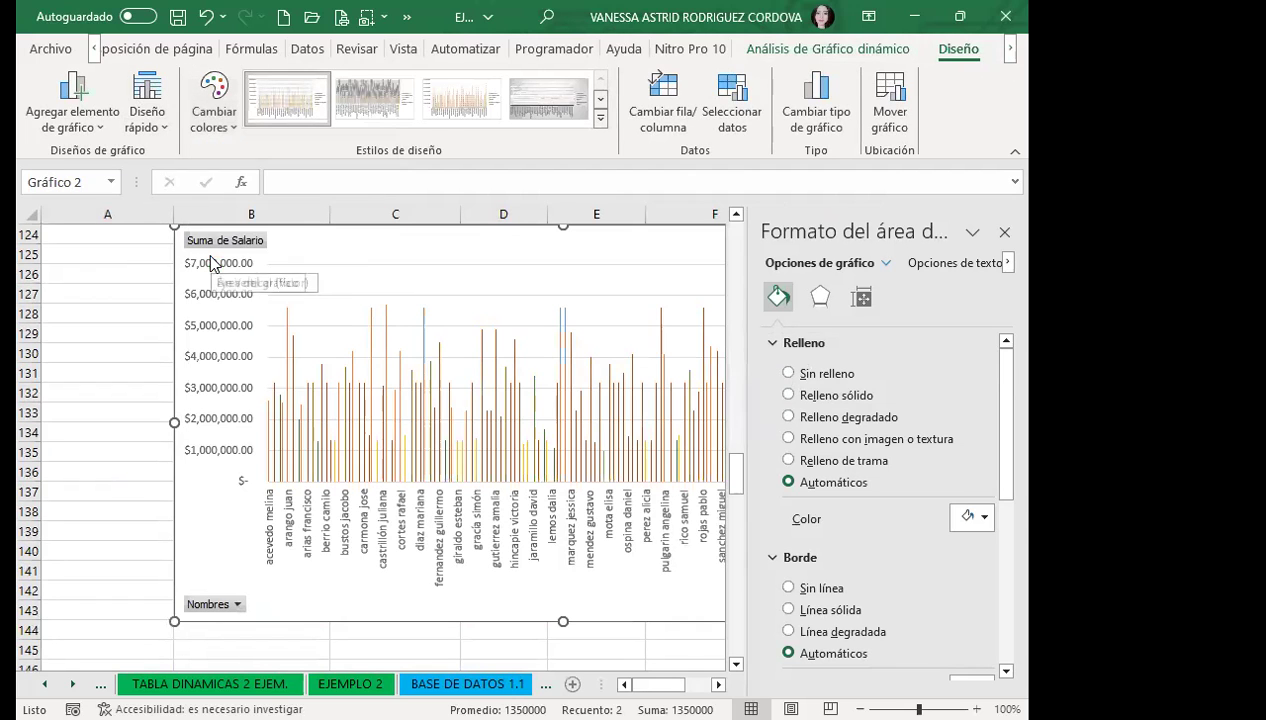
Apply a dark chart style with orange bars and close the chart-area formatting pane.
{"action": "left_click", "coordinate": [600, 118]}
{"action": "left_click", "coordinate": [526, 204]}
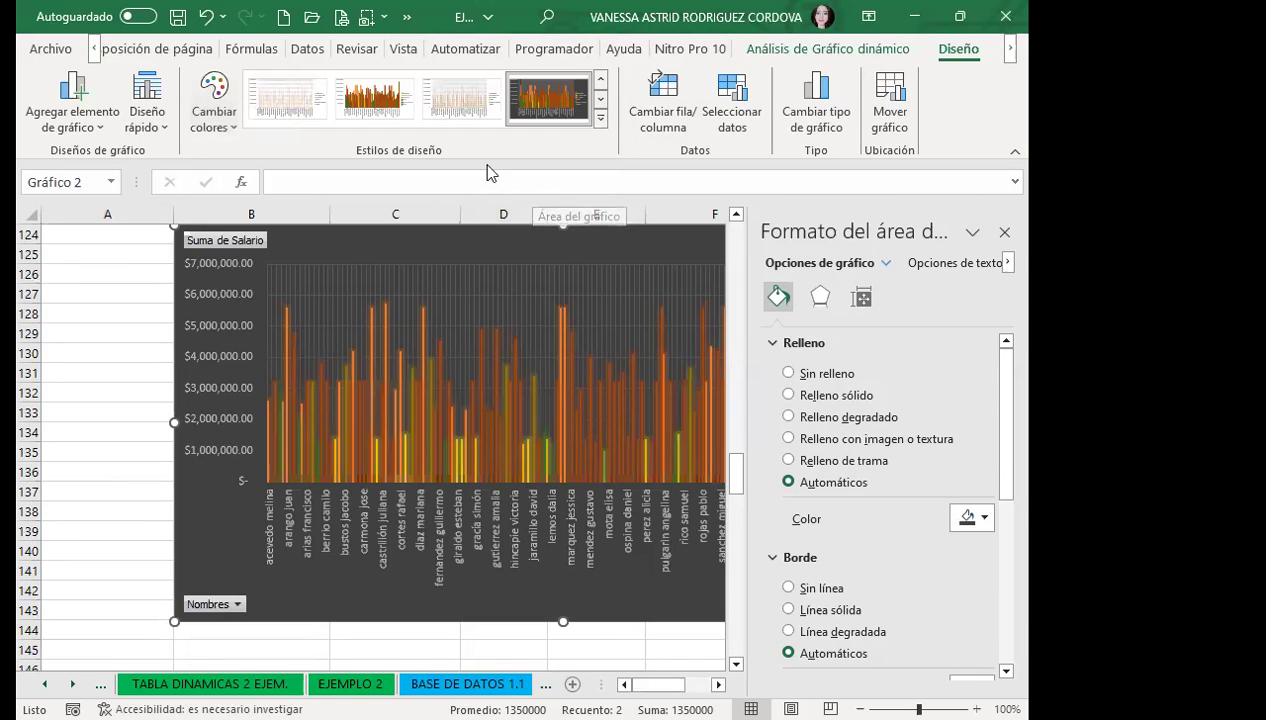
{"action": "left_click", "coordinate": [1003, 233]}
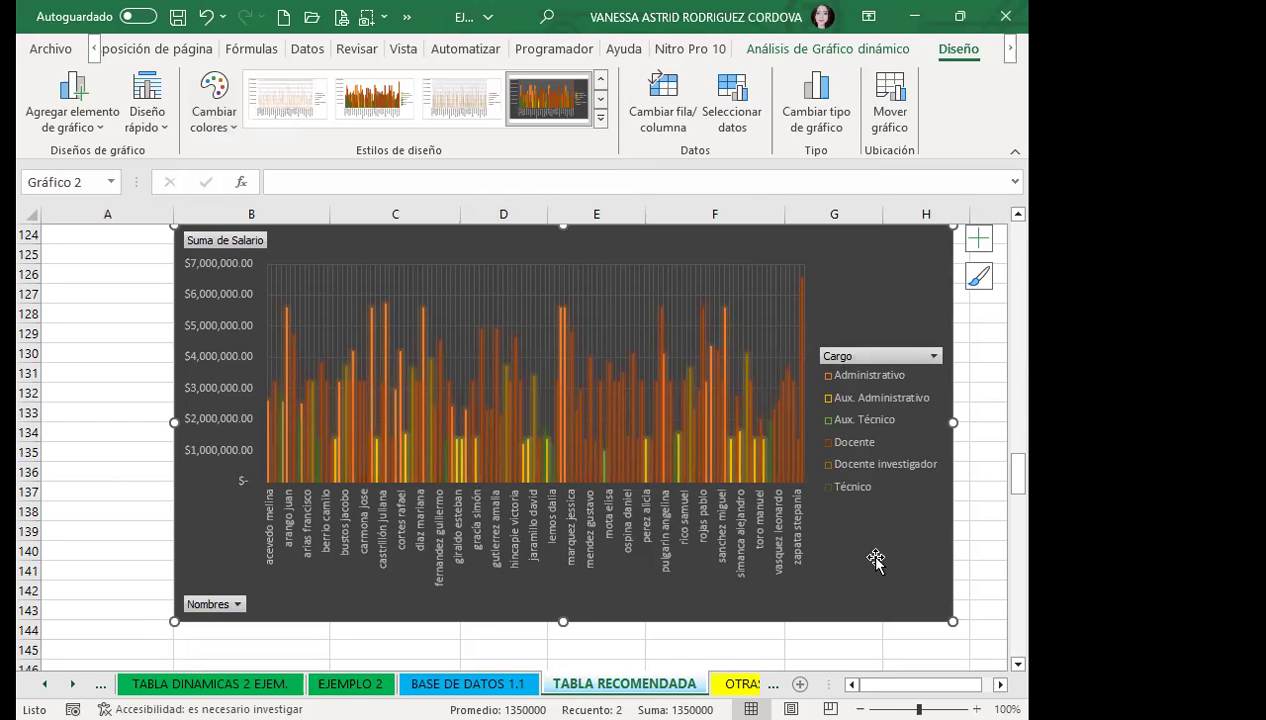
Check the salary values in cells C84, E81 and C81.
{"action": "scroll", "coordinate": [662, 321], "scroll_direction": "up", "scroll_amount": 12}
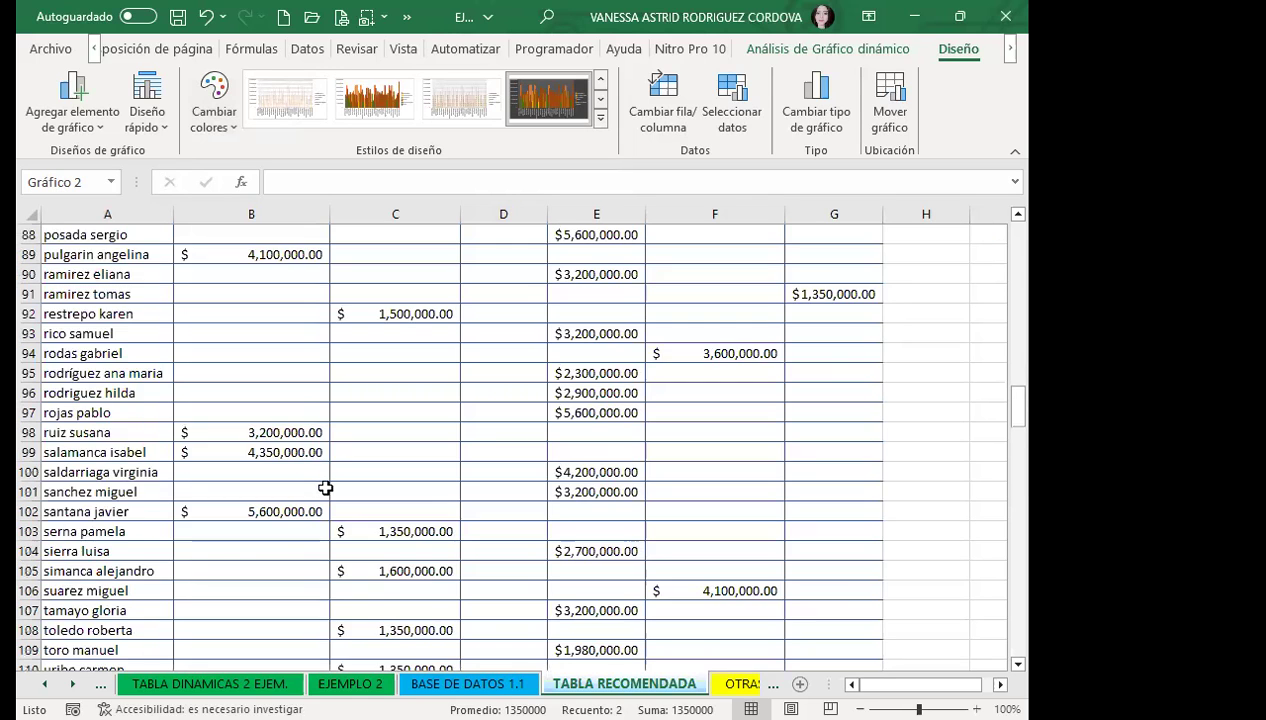
{"action": "scroll", "coordinate": [357, 450], "scroll_direction": "up", "scroll_amount": 5}
{"action": "left_click", "coordinate": [357, 450]}
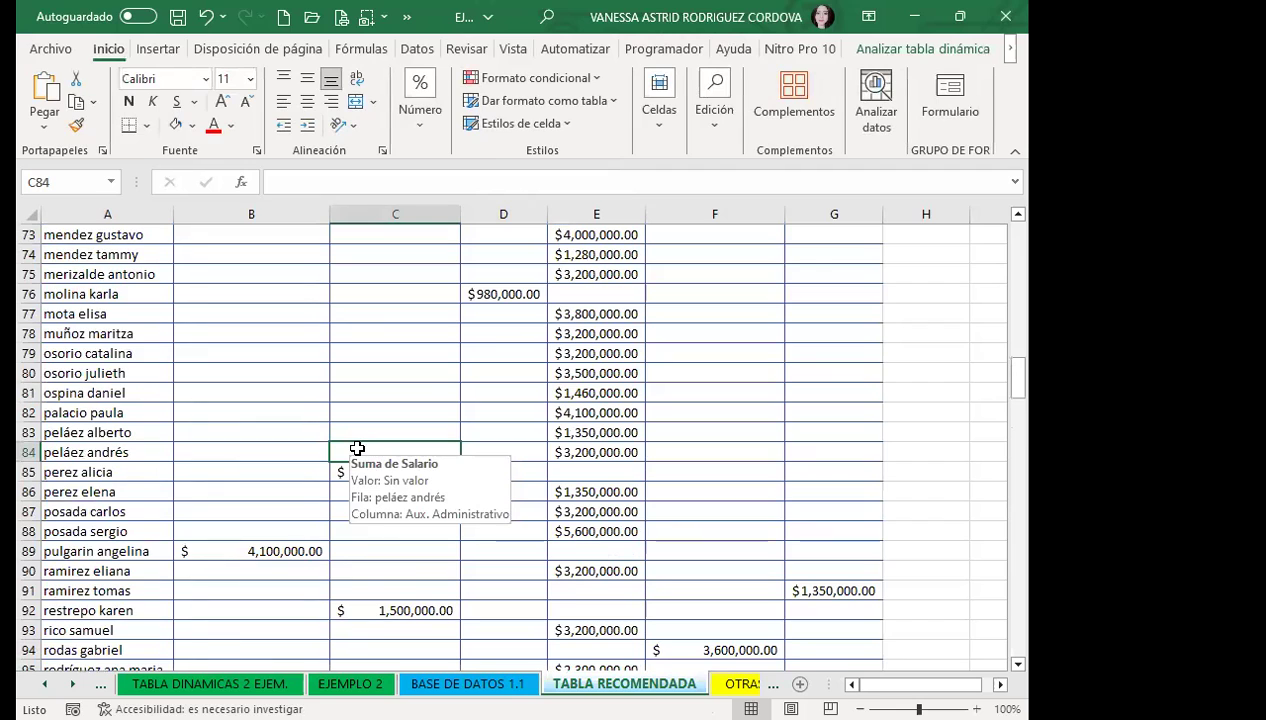
{"action": "left_click", "coordinate": [576, 395]}
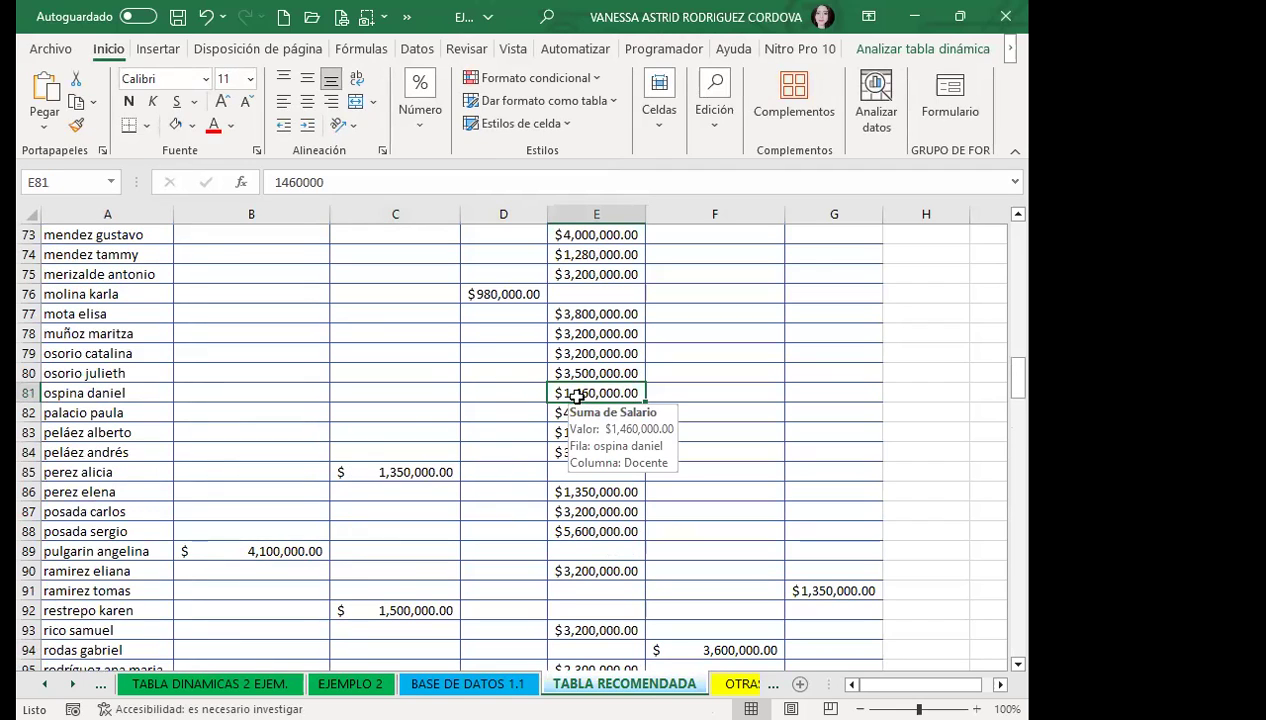
{"action": "left_click", "coordinate": [385, 393]}
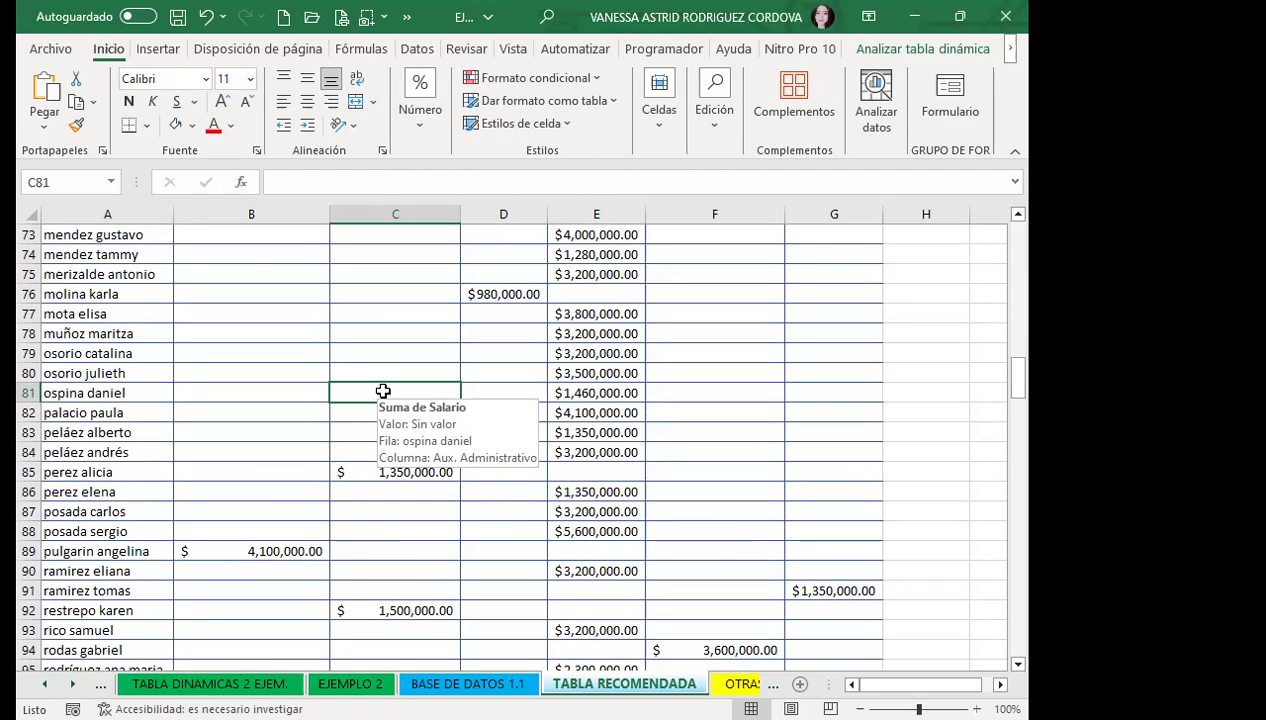
Drag the dark pivot chart up and left to start at column A.
{"action": "scroll", "coordinate": [383, 391], "scroll_direction": "down", "scroll_amount": 2}
{"action": "scroll", "coordinate": [383, 391], "scroll_direction": "down", "scroll_amount": 7}
{"action": "scroll", "coordinate": [383, 391], "scroll_direction": "down", "scroll_amount": 5}
{"action": "scroll", "coordinate": [383, 391], "scroll_direction": "down", "scroll_amount": 5}
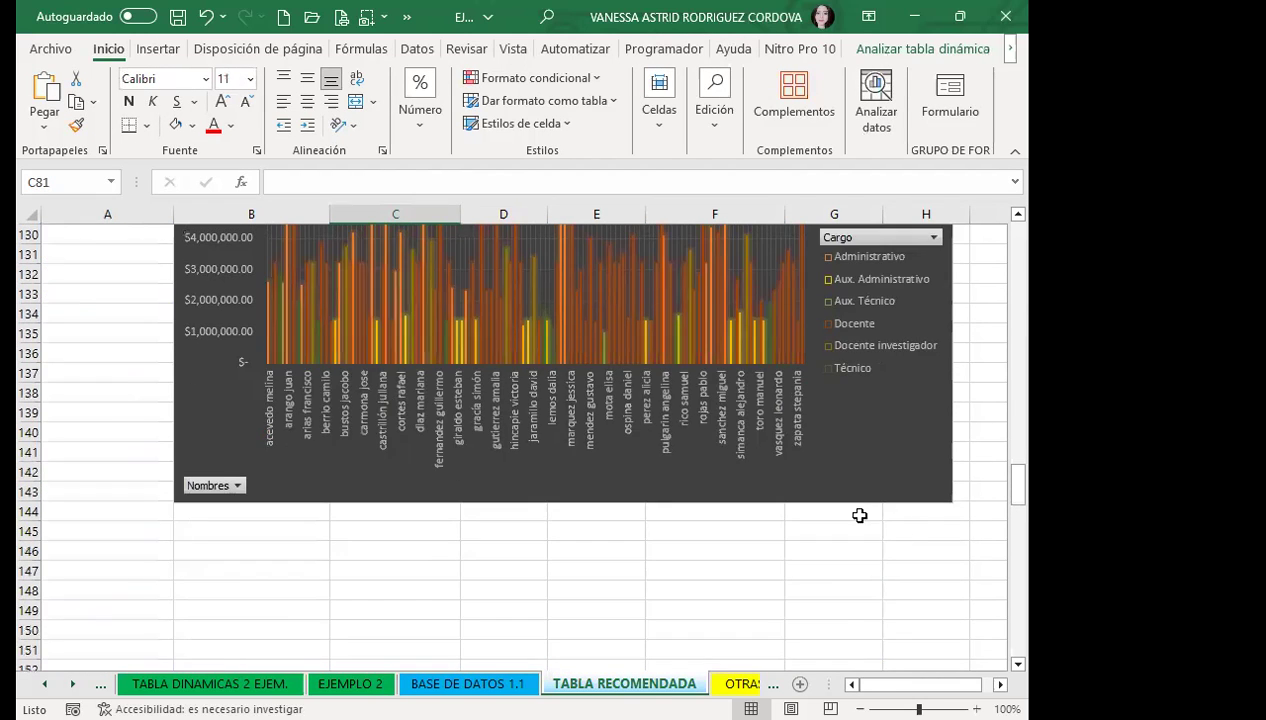
{"action": "scroll", "coordinate": [859, 515], "scroll_direction": "up", "scroll_amount": 3}
{"action": "left_click", "coordinate": [851, 325]}
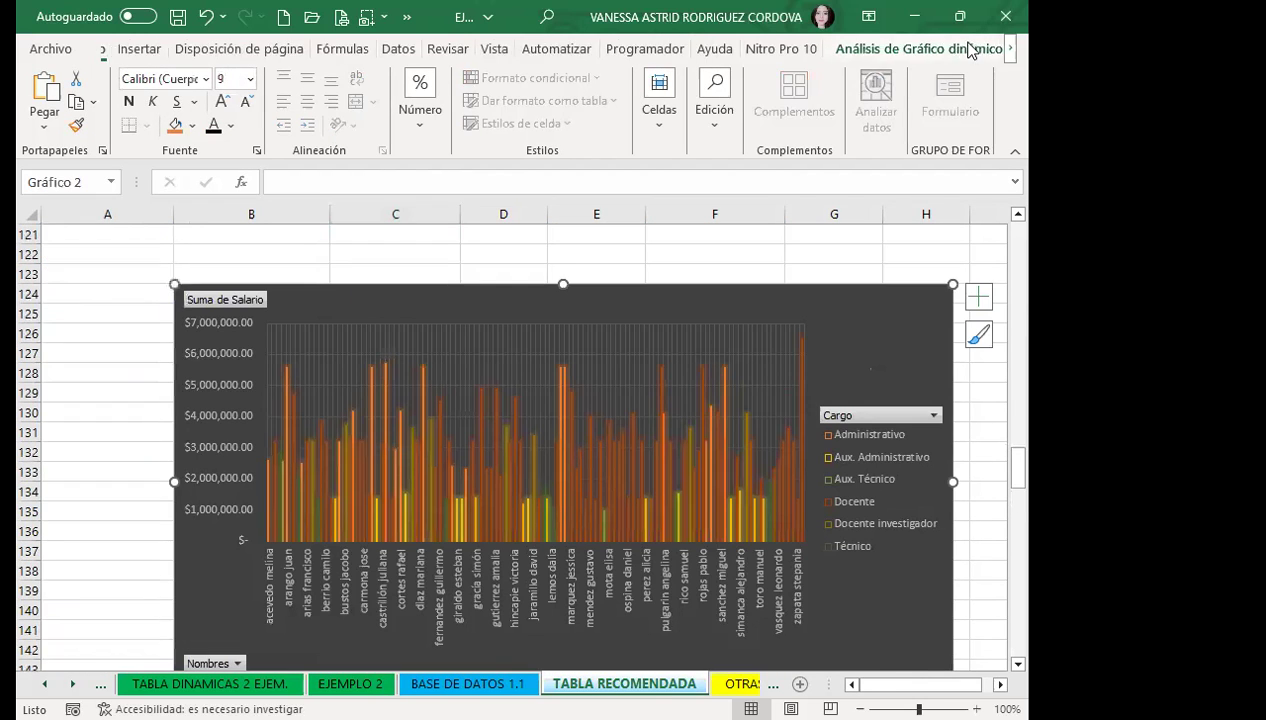
{"action": "left_click", "coordinate": [970, 50]}
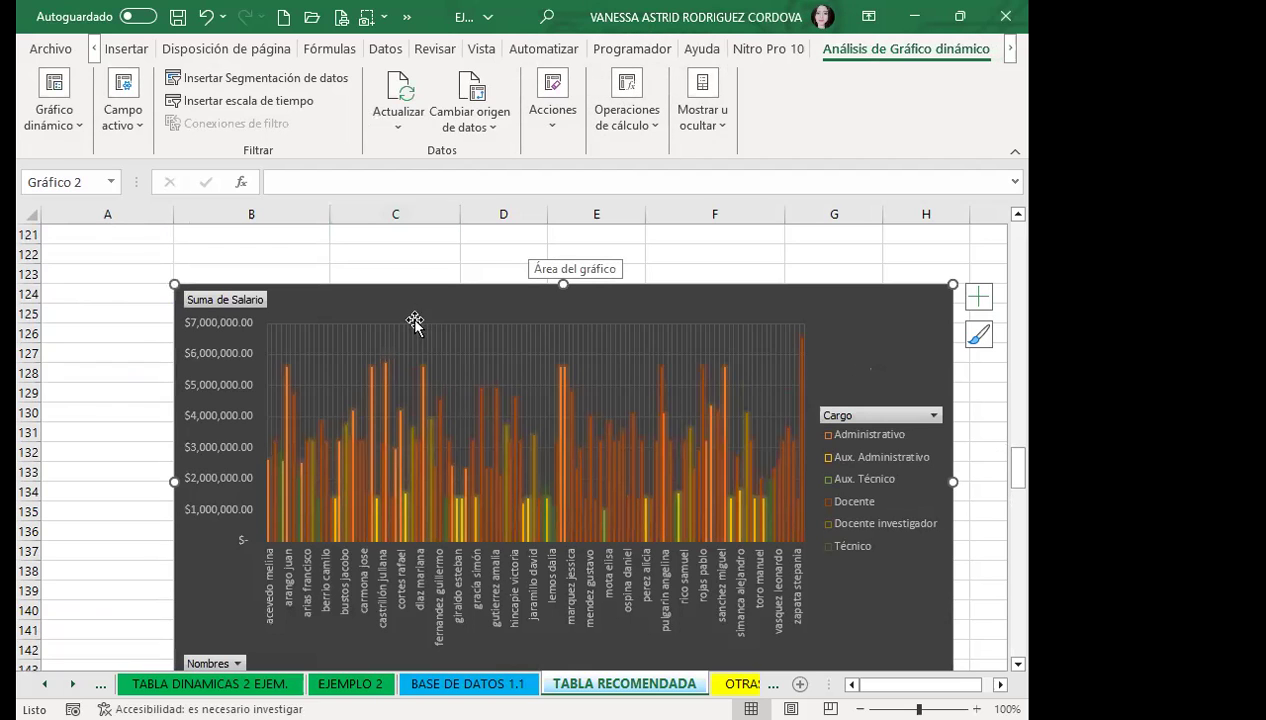
{"action": "left_click_drag", "start_coordinate": [859, 325], "coordinate": [750, 289]}
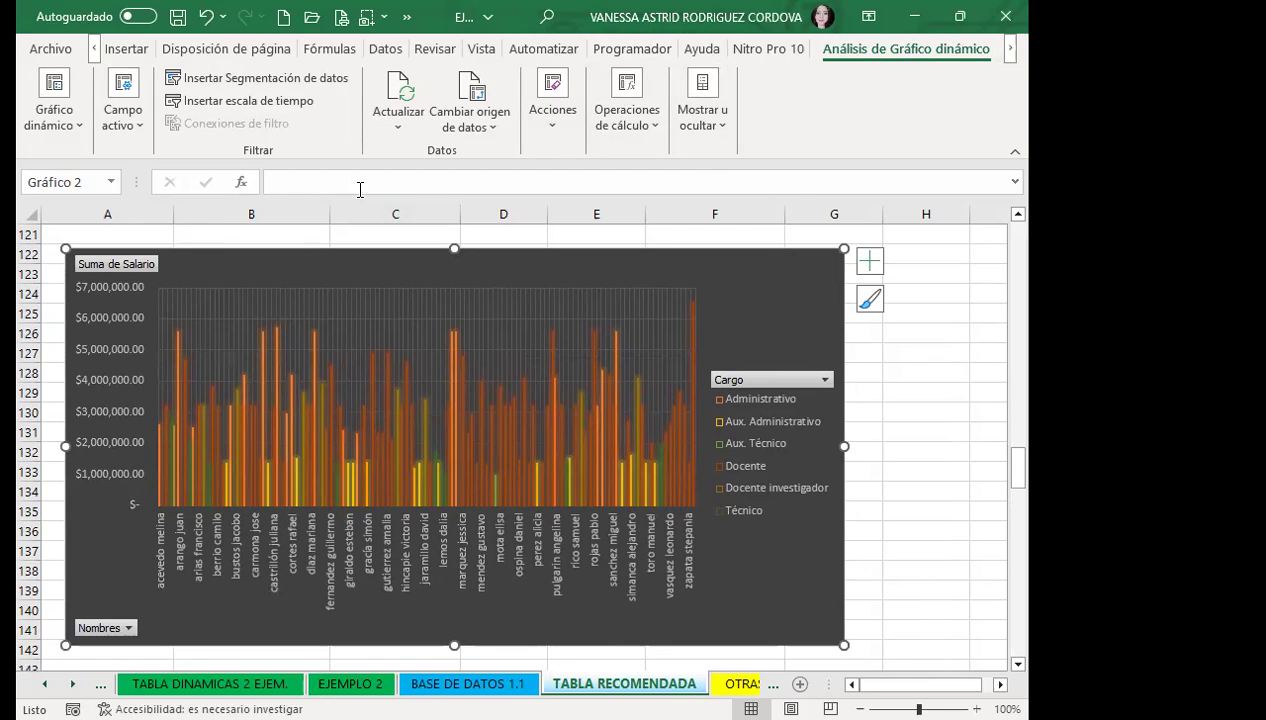
Insert a Nombres slicer and place it right of the chart.
{"action": "left_click", "coordinate": [276, 79]}
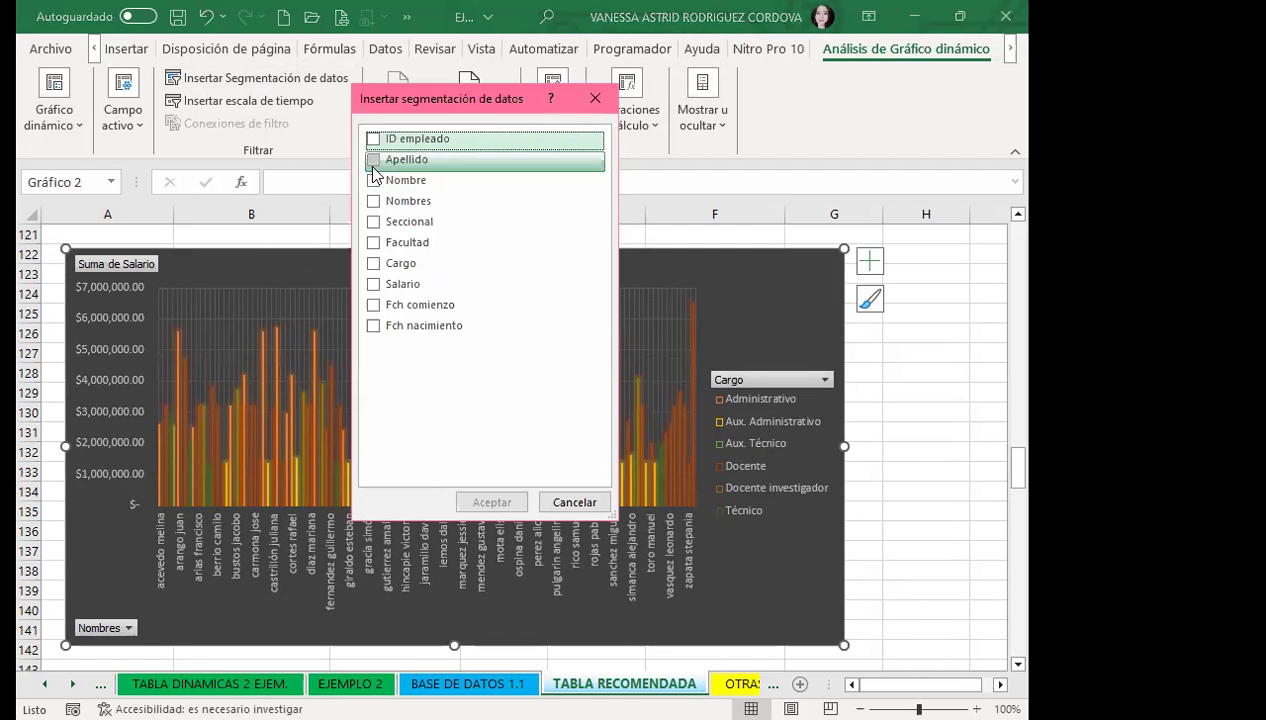
{"action": "left_click", "coordinate": [373, 201]}
{"action": "left_click", "coordinate": [479, 503]}
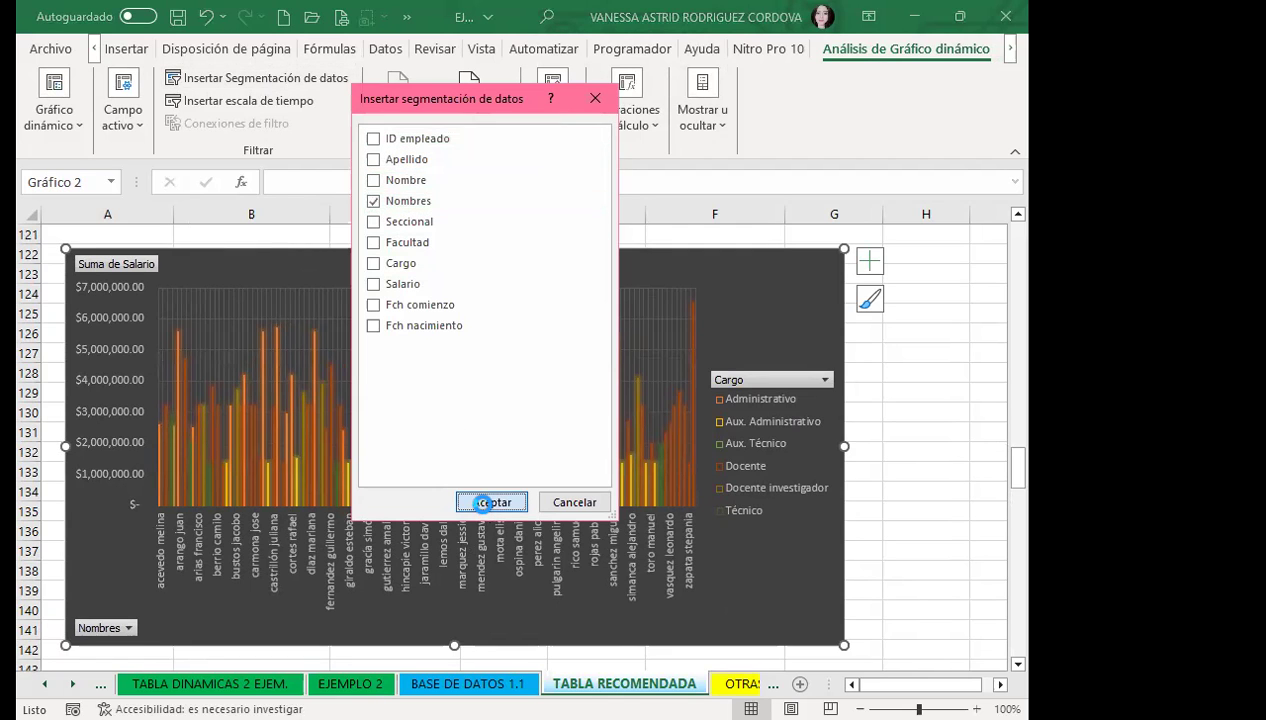
{"action": "mouse_move", "coordinate": [493, 326]}
{"action": "left_mouse_down"}
{"action": "mouse_move", "coordinate": [895, 338]}
{"action": "mouse_move", "coordinate": [893, 298]}
{"action": "left_mouse_up"}
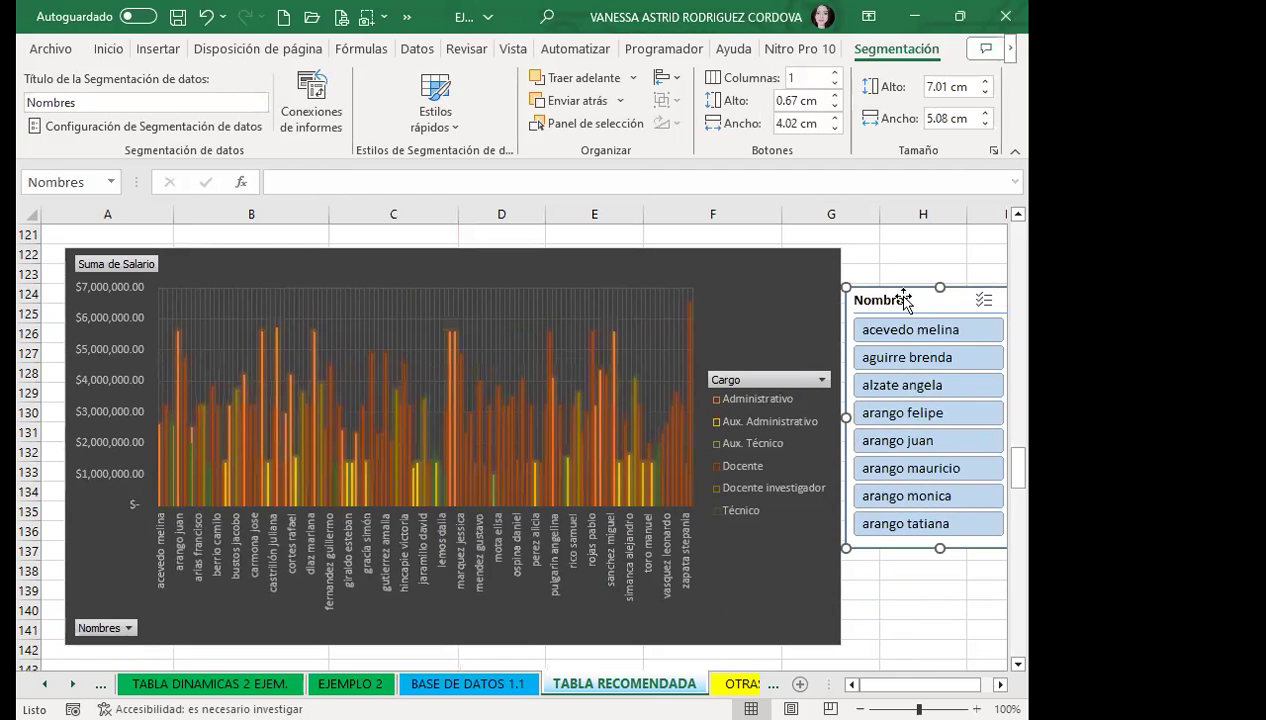
Try filtering the chart by various employee names in the slicer.
{"action": "left_click", "coordinate": [893, 358]}
{"action": "left_click", "coordinate": [893, 441], "text": "ctrl"}
{"action": "left_click", "coordinate": [900, 413], "text": "ctrl"}
{"action": "left_click", "coordinate": [905, 468], "text": "ctrl"}
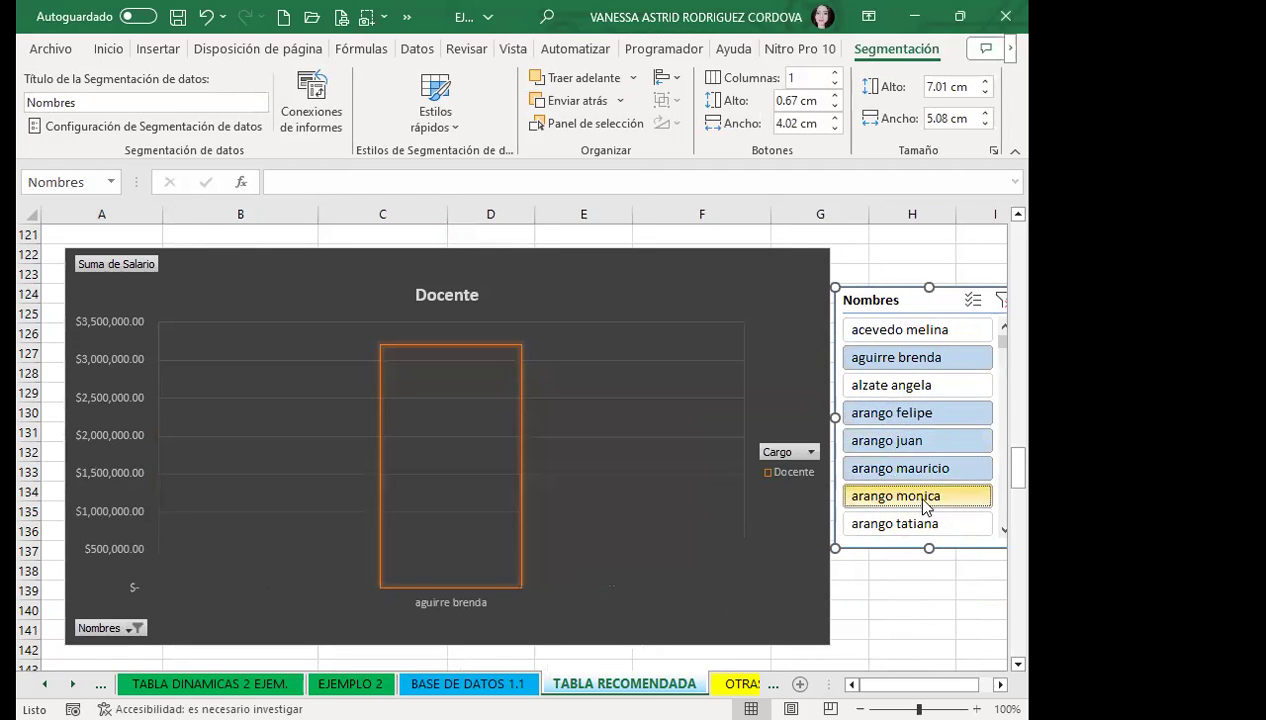
{"action": "left_click", "coordinate": [890, 496], "text": "ctrl"}
{"action": "left_click", "coordinate": [985, 531]}
{"action": "left_click", "coordinate": [985, 531]}
{"action": "left_click", "coordinate": [985, 535]}
{"action": "left_click", "coordinate": [985, 535]}
{"action": "left_click", "coordinate": [893, 468], "text": "ctrl"}
{"action": "left_click", "coordinate": [893, 440], "text": "ctrl"}
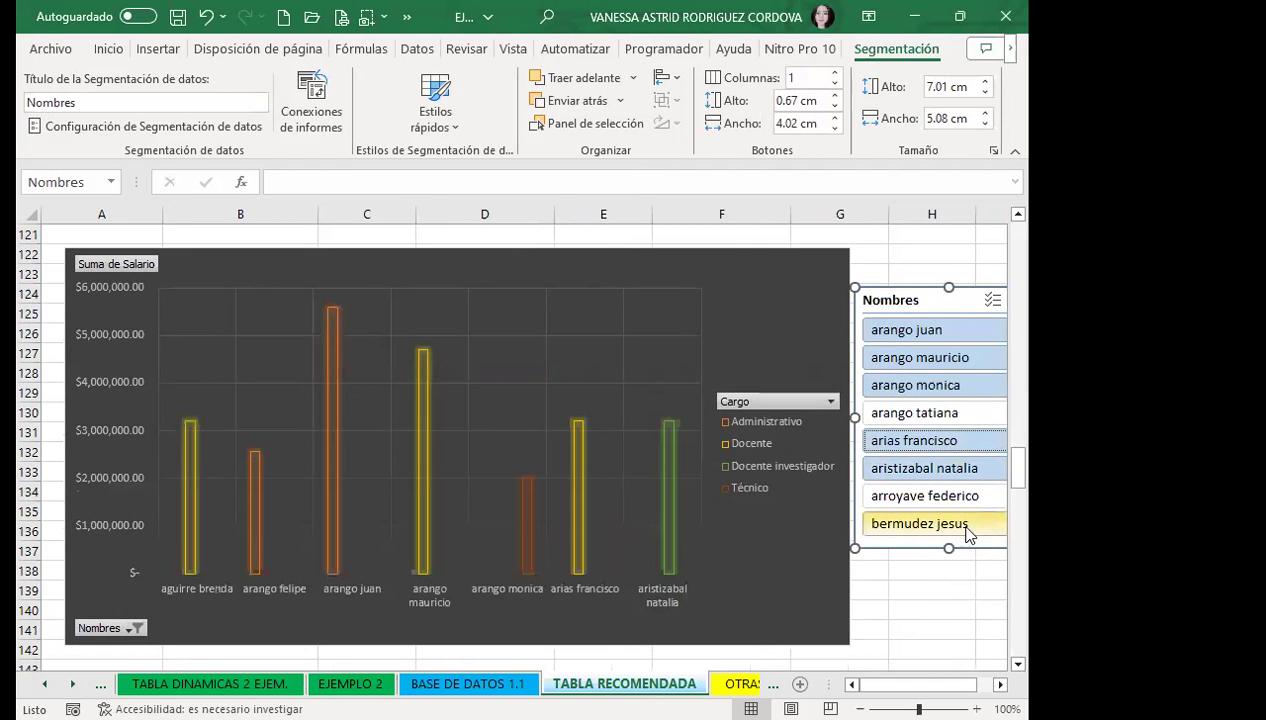
{"action": "left_click", "coordinate": [955, 524]}
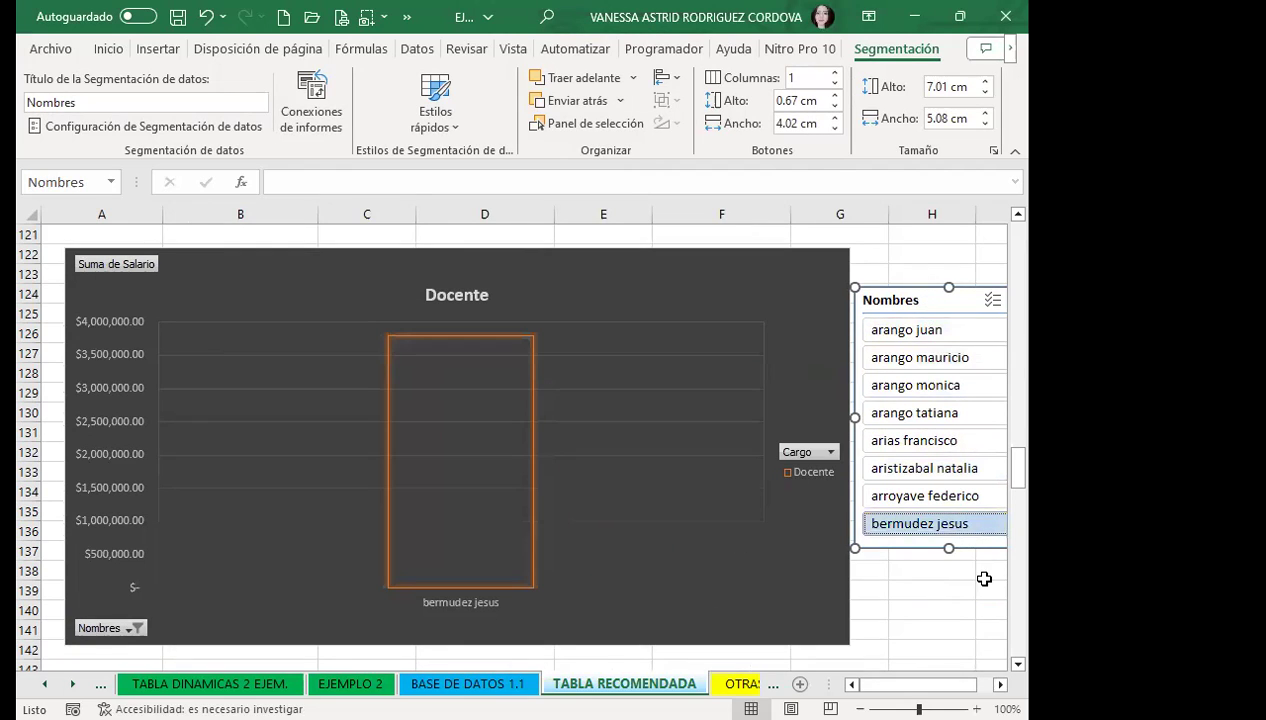
{"action": "left_click", "coordinate": [1000, 684]}
{"action": "left_click", "coordinate": [1000, 684]}
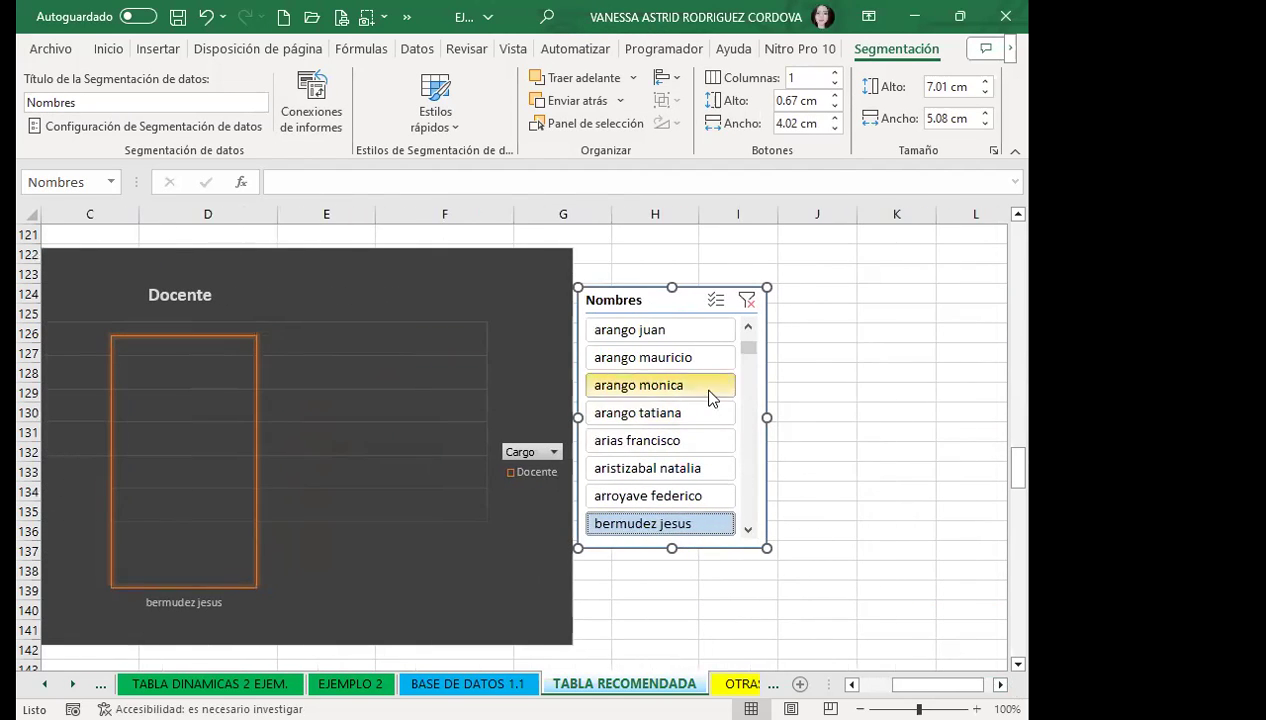
Filter the chart down to eight chosen employees in the slicer, then select the chart.
{"action": "left_click", "coordinate": [700, 386]}
{"action": "left_click", "coordinate": [683, 413], "text": "ctrl"}
{"action": "left_click", "coordinate": [700, 469], "text": "ctrl"}
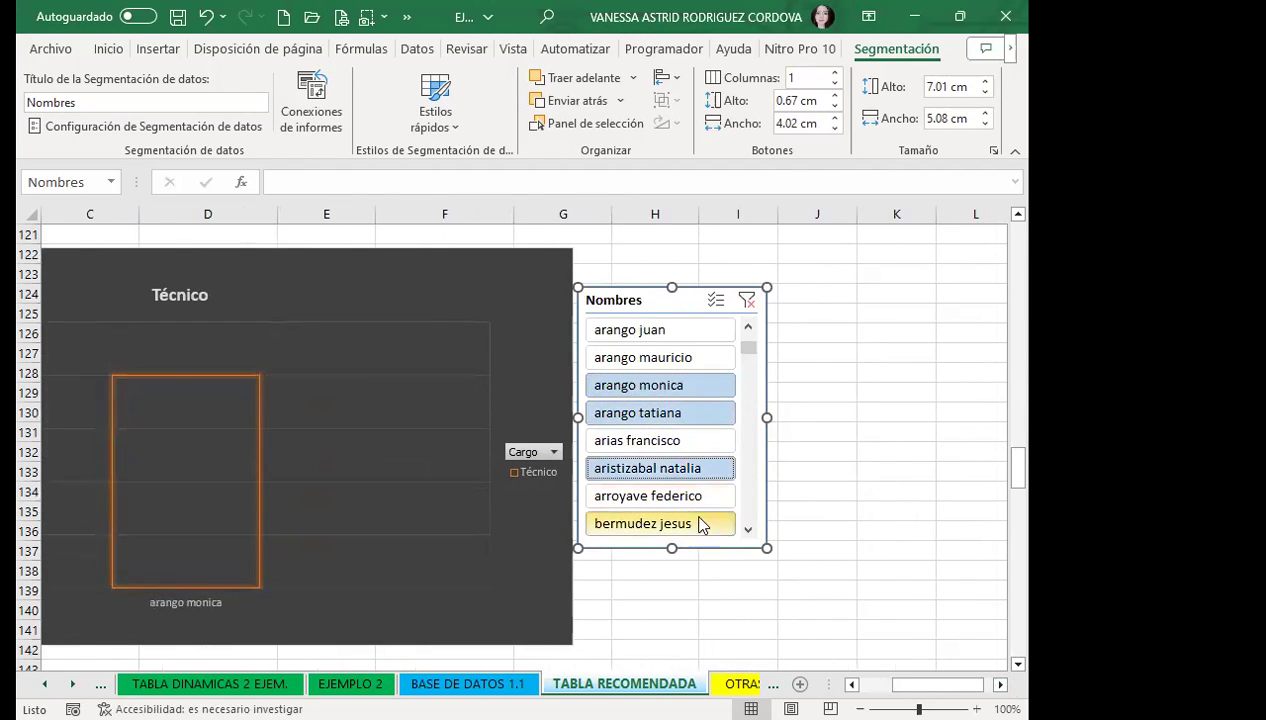
{"action": "scroll", "coordinate": [748, 362], "scroll_direction": "down", "scroll_amount": 5}
{"action": "left_click", "coordinate": [715, 441], "text": "ctrl"}
{"action": "left_click", "coordinate": [715, 386], "text": "ctrl"}
{"action": "left_click", "coordinate": [667, 524], "text": "ctrl"}
{"action": "scroll", "coordinate": [749, 530], "scroll_direction": "down", "scroll_amount": 4}
{"action": "left_click", "coordinate": [668, 496], "text": "ctrl"}
{"action": "left_click", "coordinate": [668, 468], "text": "ctrl"}
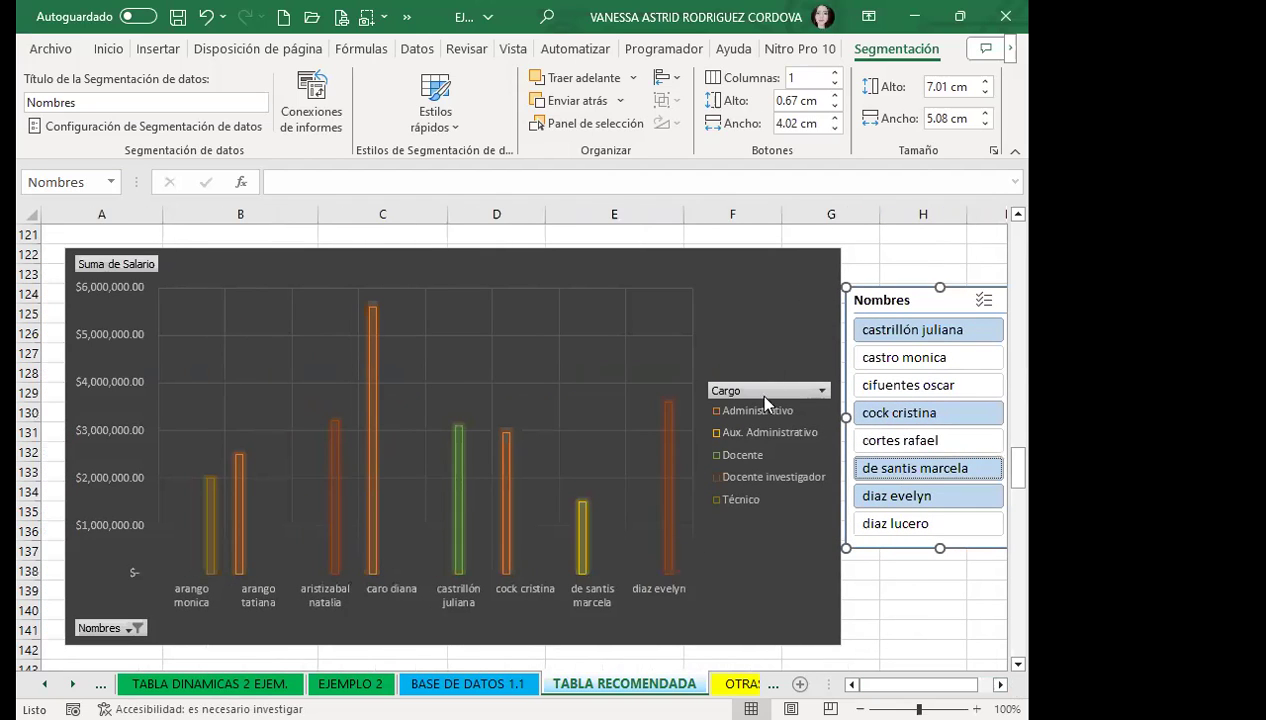
{"action": "left_click", "coordinate": [781, 323]}
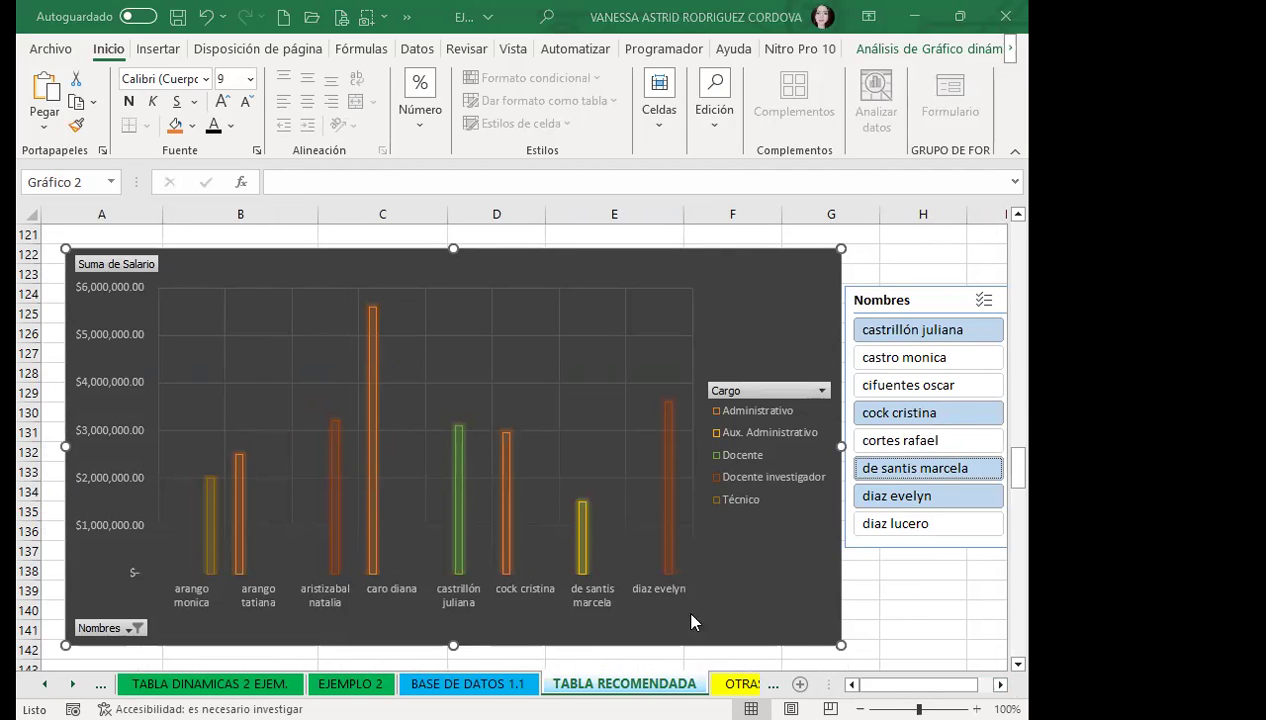
Scroll through the sheet to review the filtered pivot table and chart.
{"action": "scroll", "coordinate": [396, 398], "scroll_direction": "up", "scroll_amount": 9}
{"action": "scroll", "coordinate": [390, 376], "scroll_direction": "up", "scroll_amount": 10}
{"action": "scroll", "coordinate": [405, 330], "scroll_direction": "up", "scroll_amount": 9}
{"action": "scroll", "coordinate": [405, 330], "scroll_direction": "up", "scroll_amount": 10}
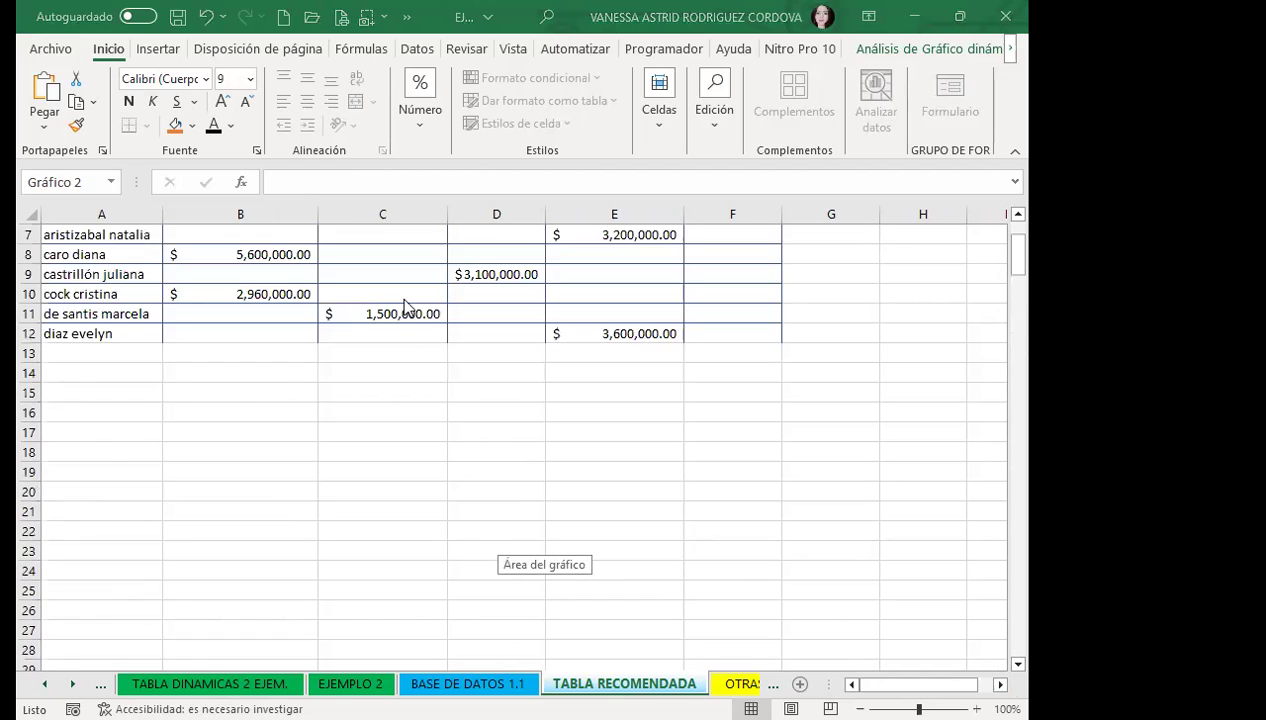
{"action": "scroll", "coordinate": [400, 300], "scroll_direction": "up", "scroll_amount": 2}
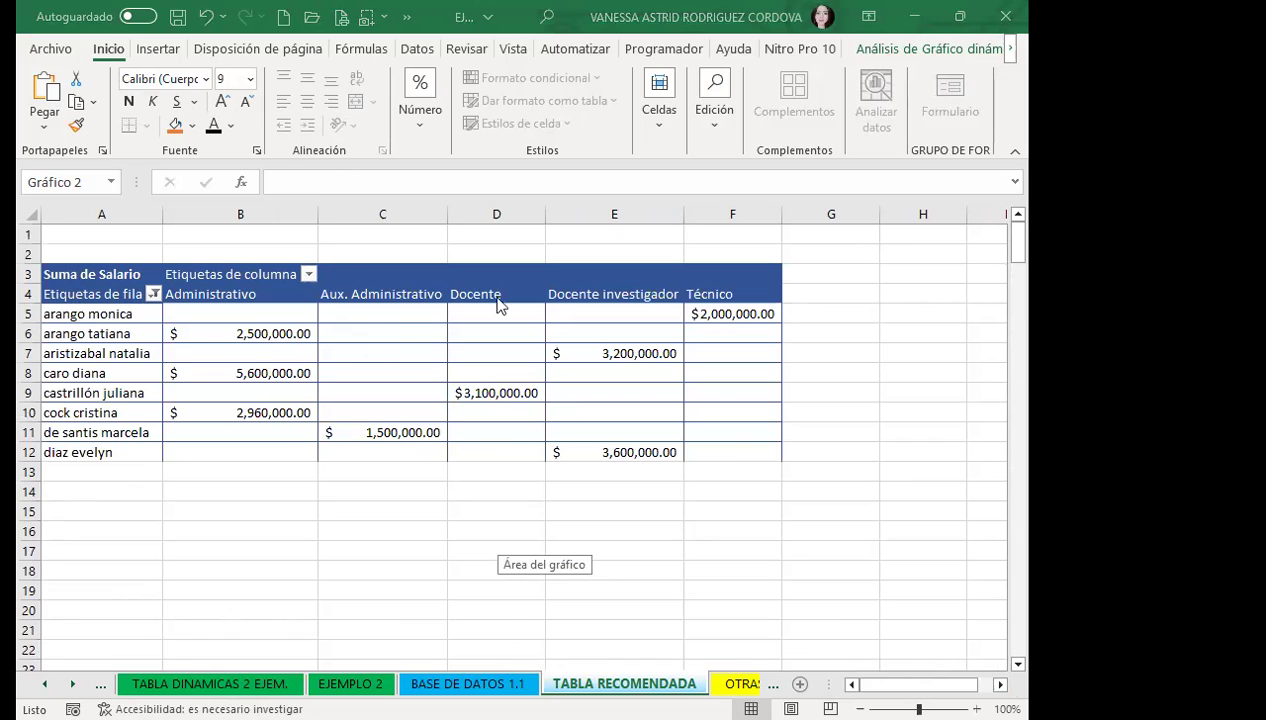
{"action": "scroll", "coordinate": [304, 456], "scroll_direction": "down", "scroll_amount": 3}
{"action": "scroll", "coordinate": [304, 456], "scroll_direction": "down", "scroll_amount": 6}
{"action": "scroll", "coordinate": [304, 456], "scroll_direction": "down", "scroll_amount": 11}
{"action": "scroll", "coordinate": [304, 456], "scroll_direction": "down", "scroll_amount": 6}
{"action": "scroll", "coordinate": [304, 458], "scroll_direction": "down", "scroll_amount": 13}
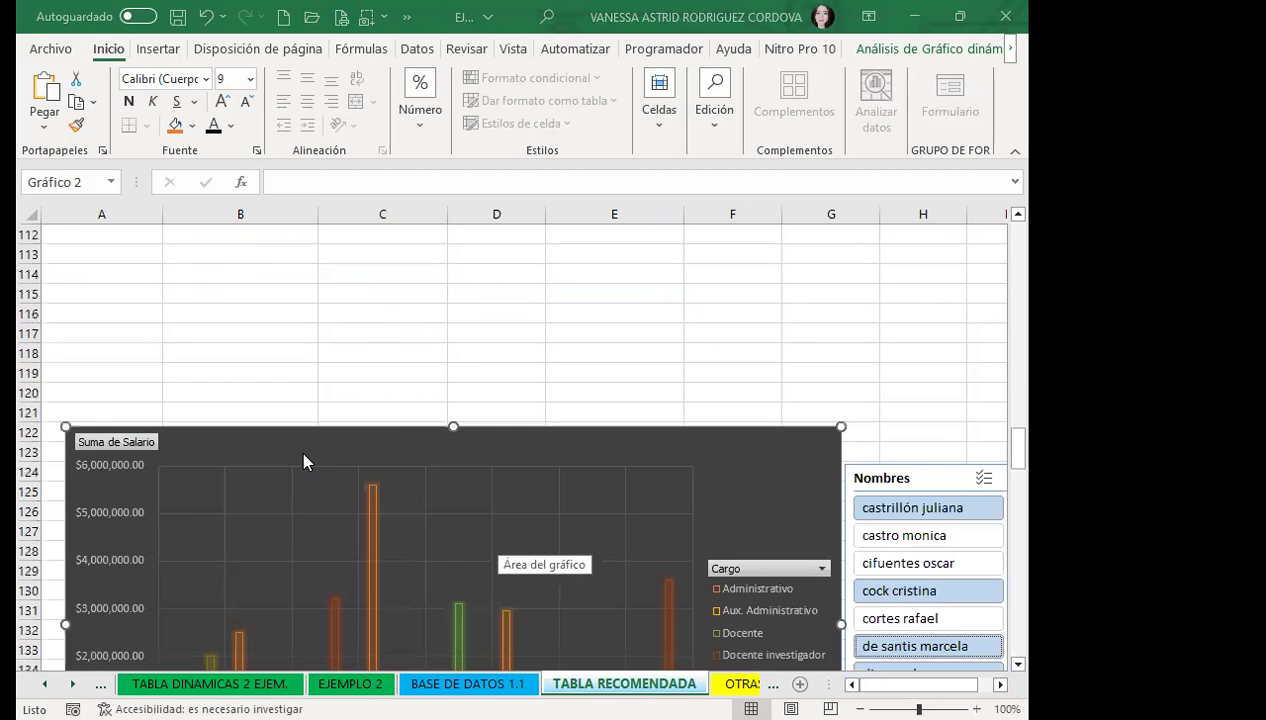
{"action": "scroll", "coordinate": [304, 458], "scroll_direction": "down", "scroll_amount": 4}
{"action": "scroll", "coordinate": [404, 509], "scroll_direction": "up", "scroll_amount": 2}
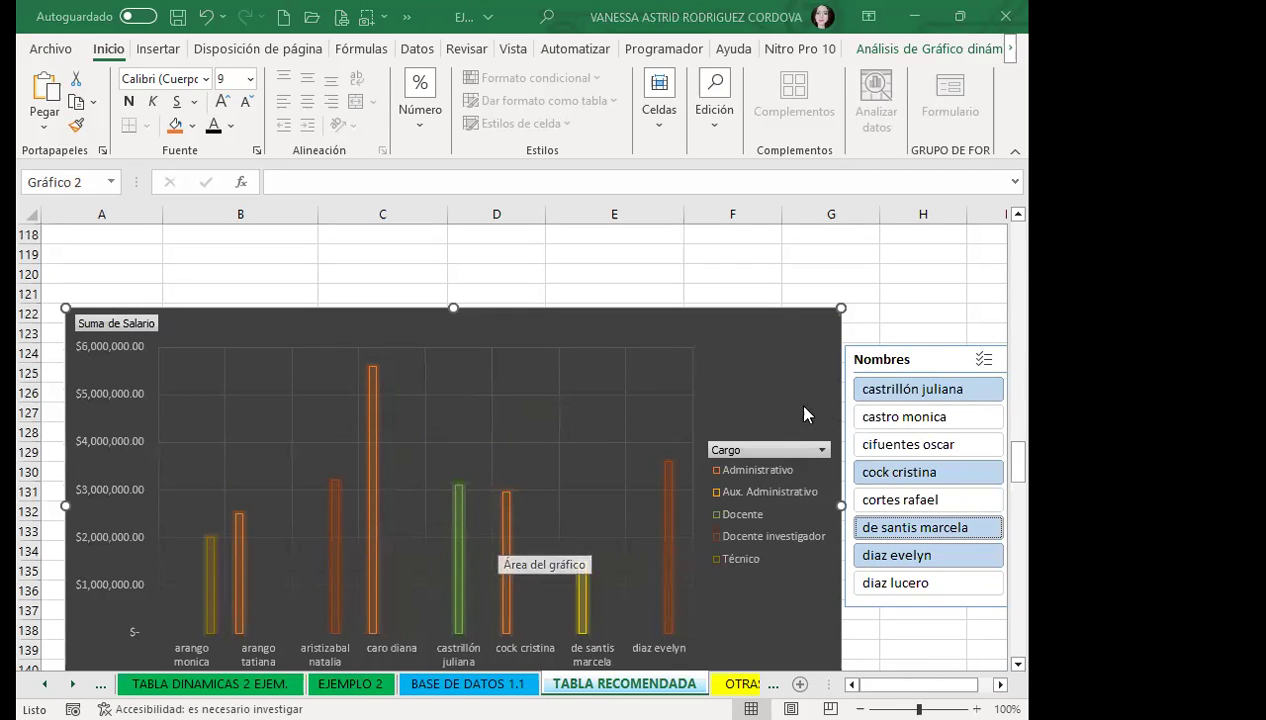
{"action": "scroll", "coordinate": [624, 405], "scroll_direction": "down", "scroll_amount": 2}
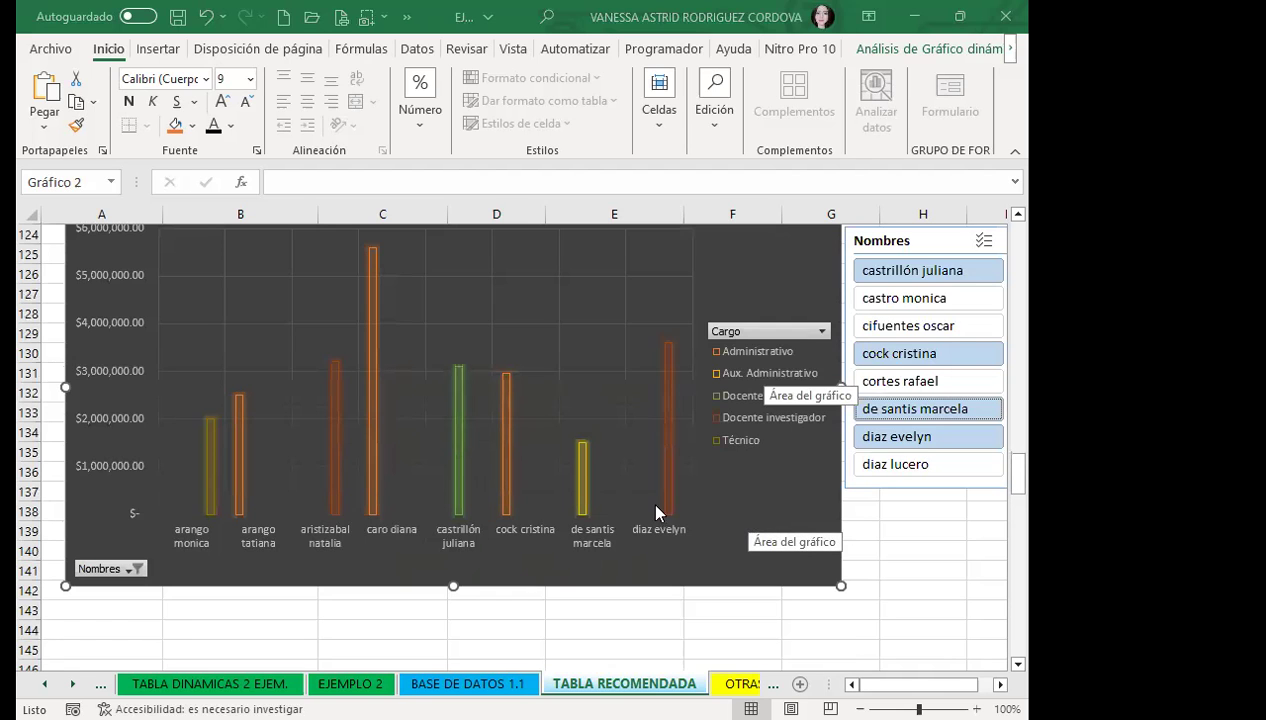
{"action": "scroll", "coordinate": [648, 499], "scroll_direction": "up", "scroll_amount": 2}
{"action": "scroll", "coordinate": [306, 556], "scroll_direction": "down", "scroll_amount": 1}
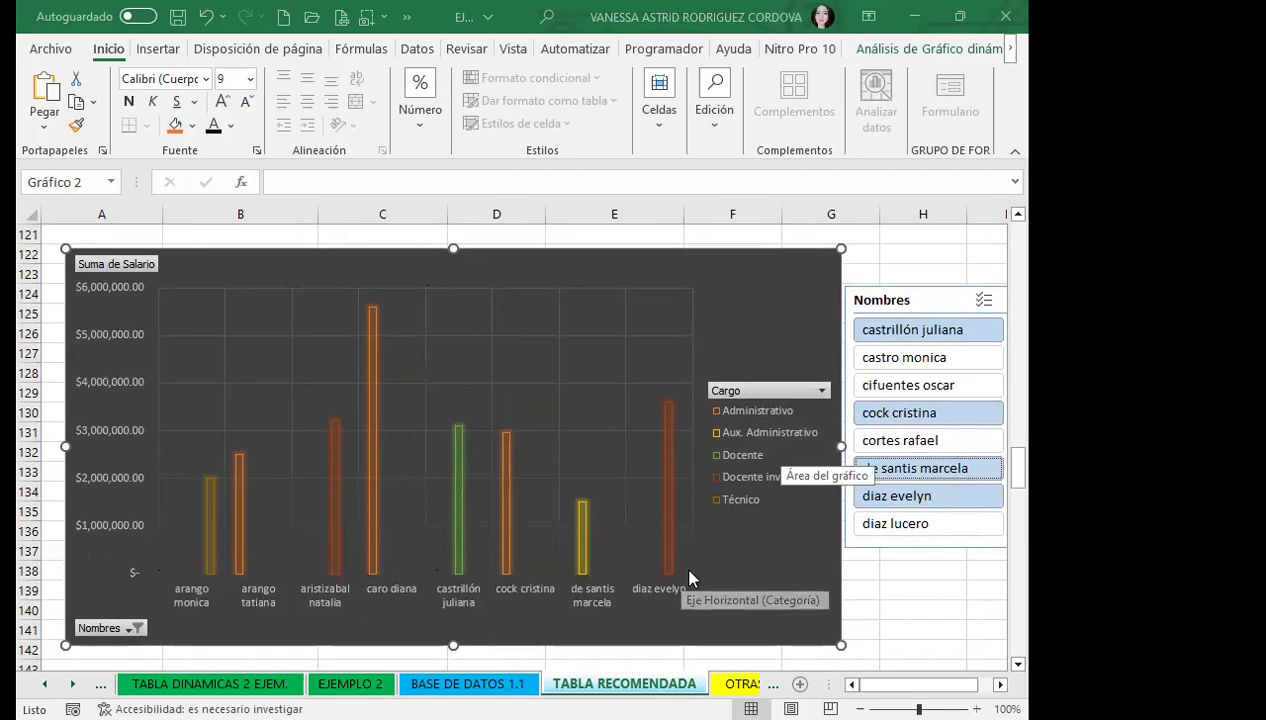
{"action": "scroll", "coordinate": [333, 517], "scroll_direction": "up", "scroll_amount": 5}
{"action": "scroll", "coordinate": [271, 438], "scroll_direction": "up", "scroll_amount": 10}
{"action": "scroll", "coordinate": [305, 449], "scroll_direction": "up", "scroll_amount": 12}
{"action": "scroll", "coordinate": [305, 449], "scroll_direction": "up", "scroll_amount": 10}
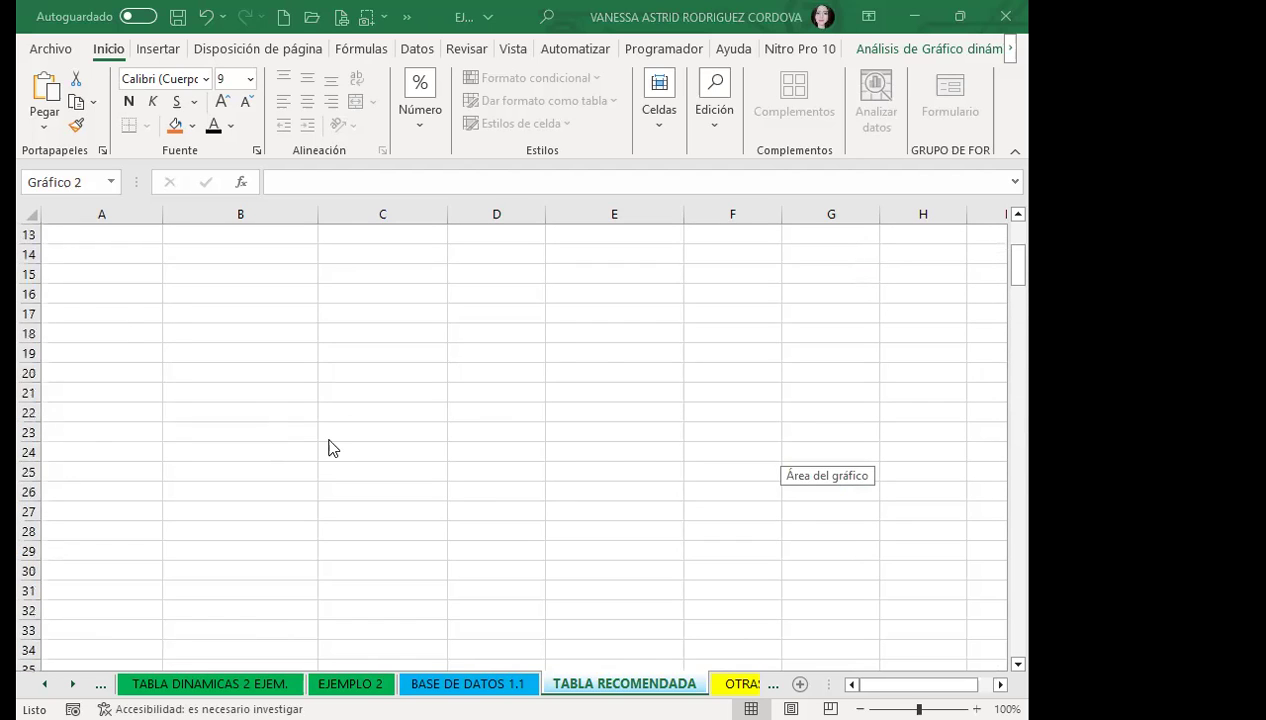
{"action": "scroll", "coordinate": [333, 447], "scroll_direction": "up", "scroll_amount": 4}
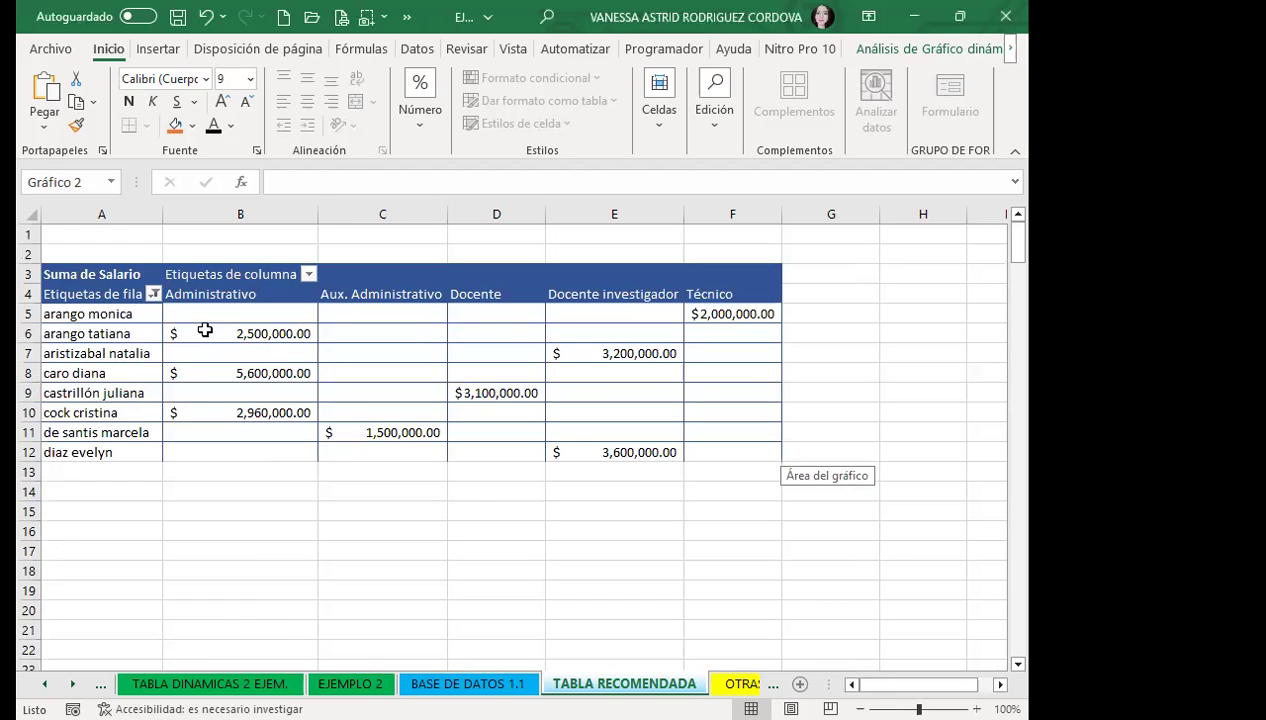
{"action": "scroll", "coordinate": [610, 490], "scroll_direction": "down", "scroll_amount": 4}
{"action": "scroll", "coordinate": [593, 474], "scroll_direction": "down", "scroll_amount": 6}
{"action": "scroll", "coordinate": [593, 474], "scroll_direction": "down", "scroll_amount": 10}
{"action": "scroll", "coordinate": [593, 474], "scroll_direction": "down", "scroll_amount": 10}
{"action": "scroll", "coordinate": [563, 481], "scroll_direction": "down", "scroll_amount": 12}
{"action": "scroll", "coordinate": [790, 508], "scroll_direction": "down", "scroll_amount": 1}
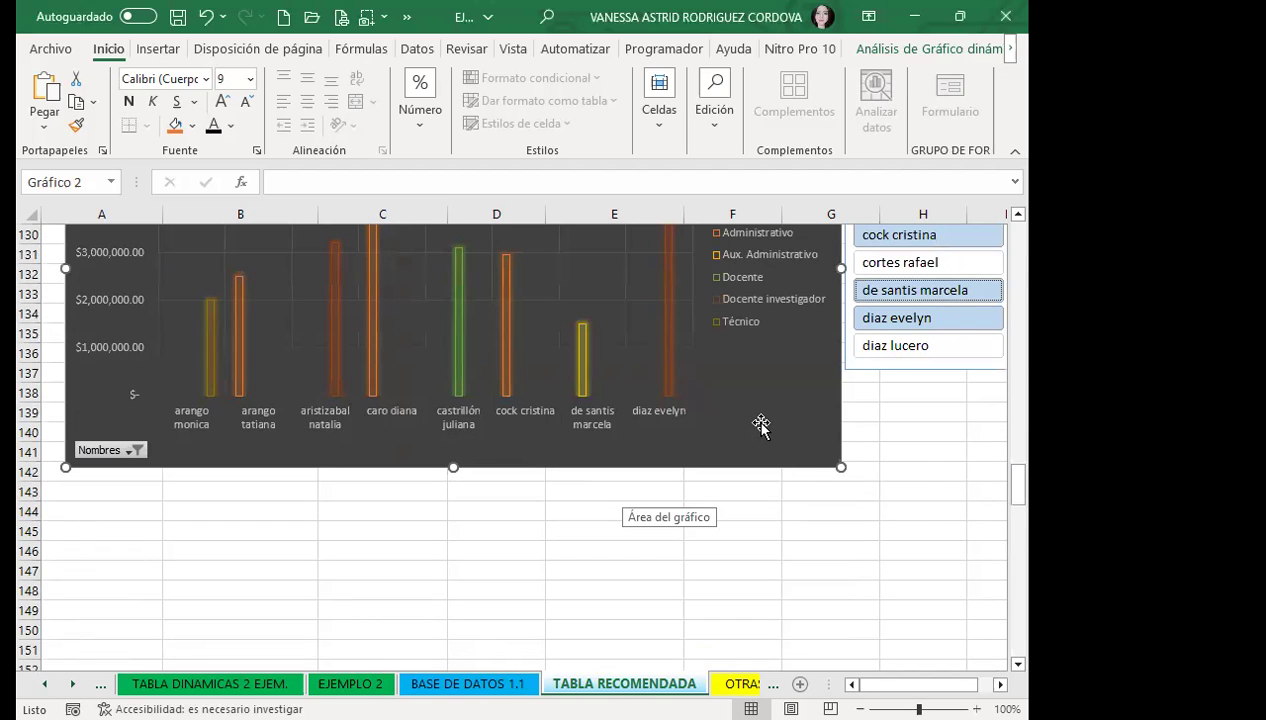
{"action": "scroll", "coordinate": [757, 424], "scroll_direction": "up", "scroll_amount": 3}
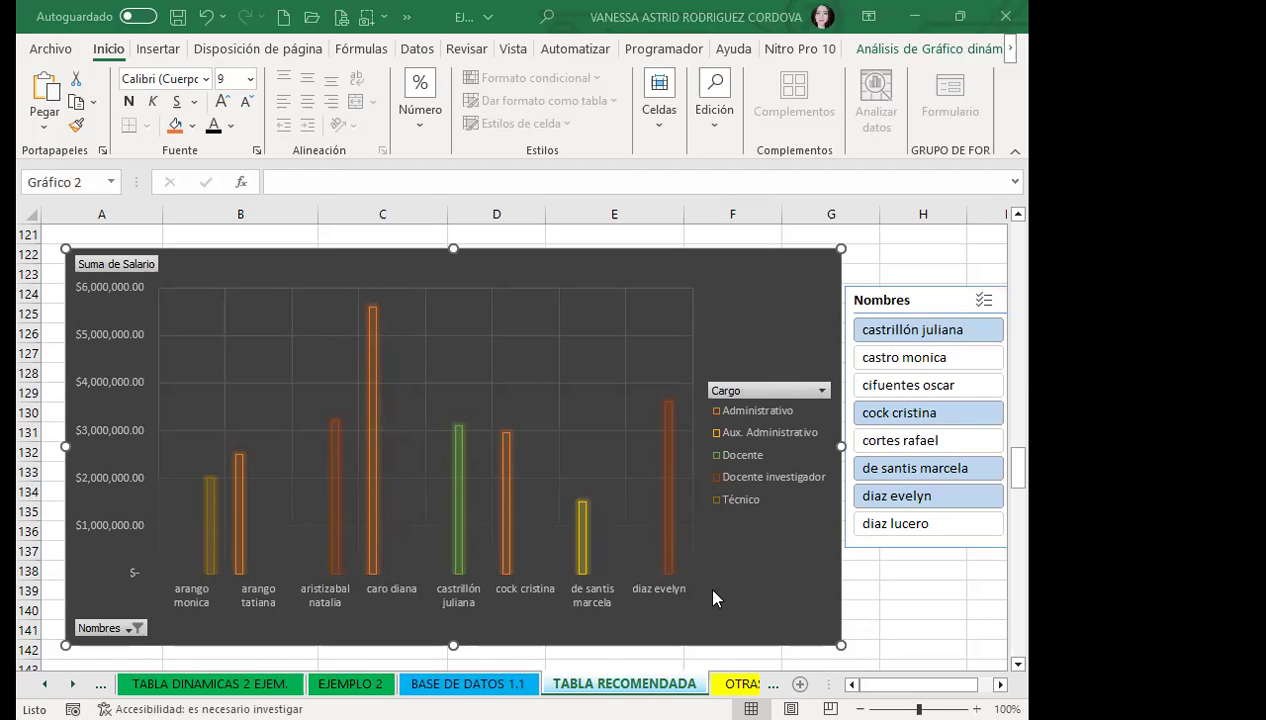
Add a new sheet, name it ACCESS, and select cell A2.
{"action": "left_click", "coordinate": [799, 683]}
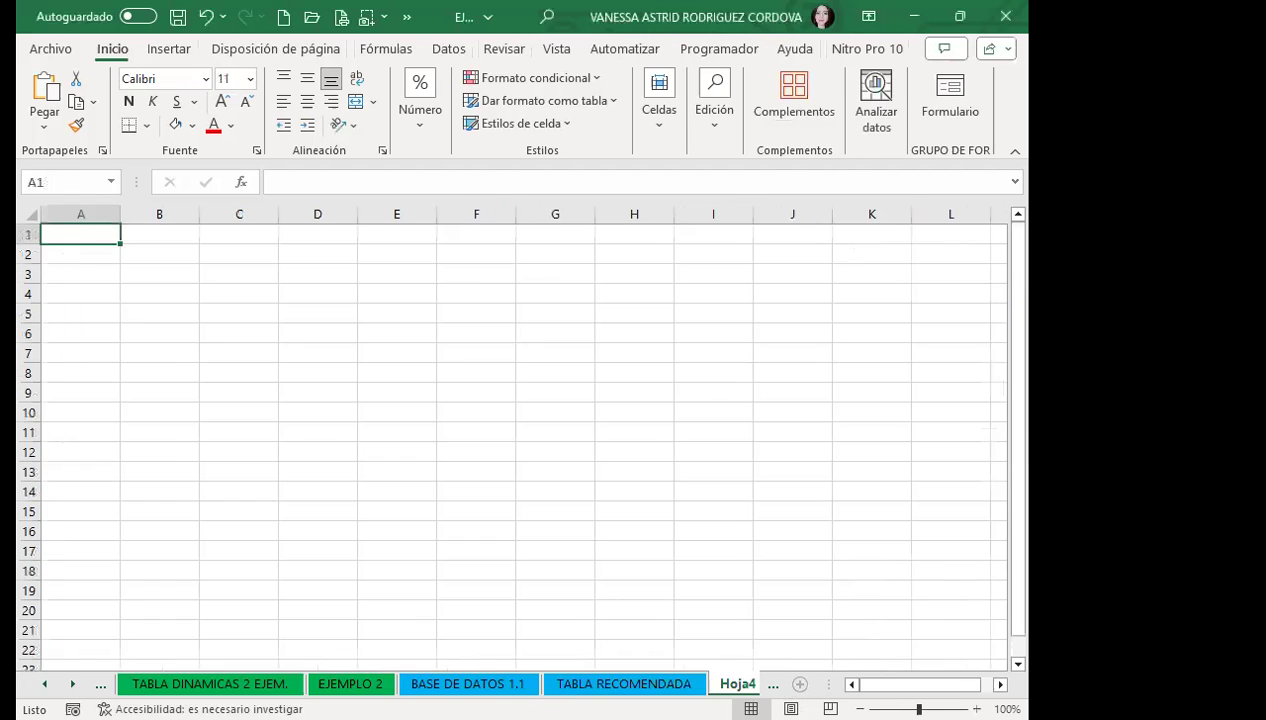
{"action": "left_click", "coordinate": [665, 683]}
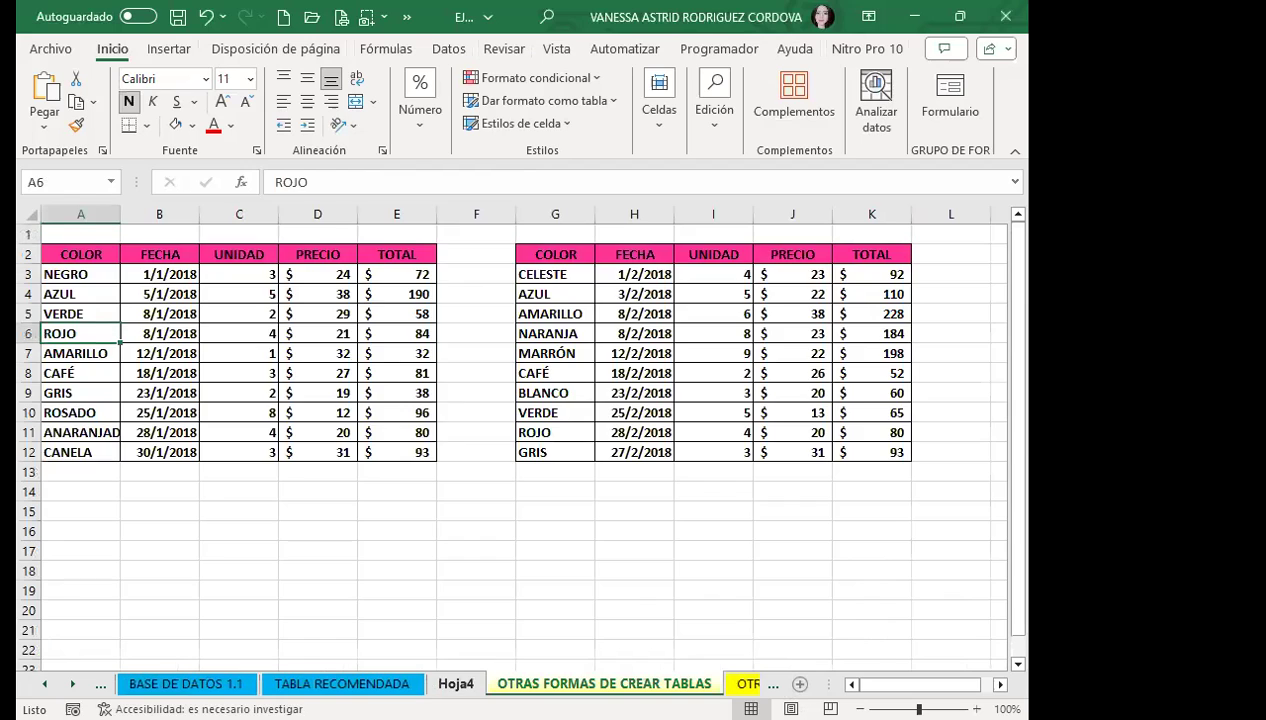
{"action": "left_click", "coordinate": [450, 683]}
{"action": "type", "text": "acce"}
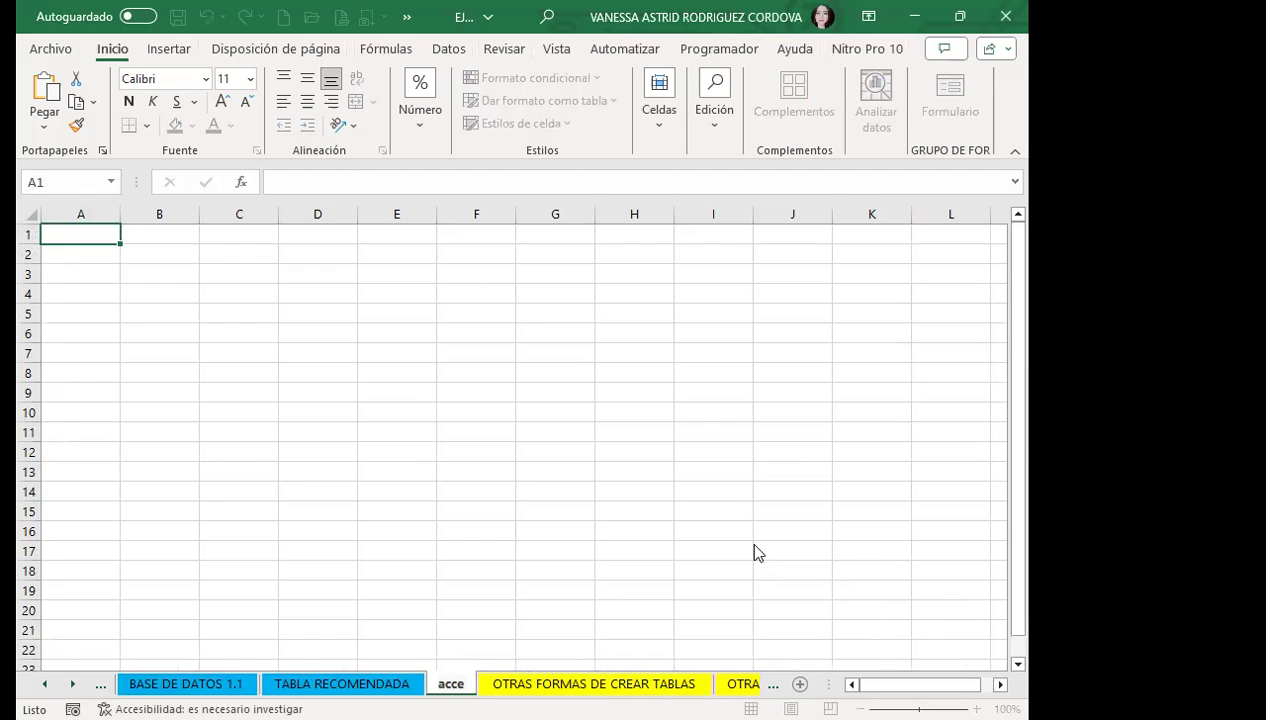
{"action": "double_click", "coordinate": [451, 683]}
{"action": "type", "text": "ACCESS"}
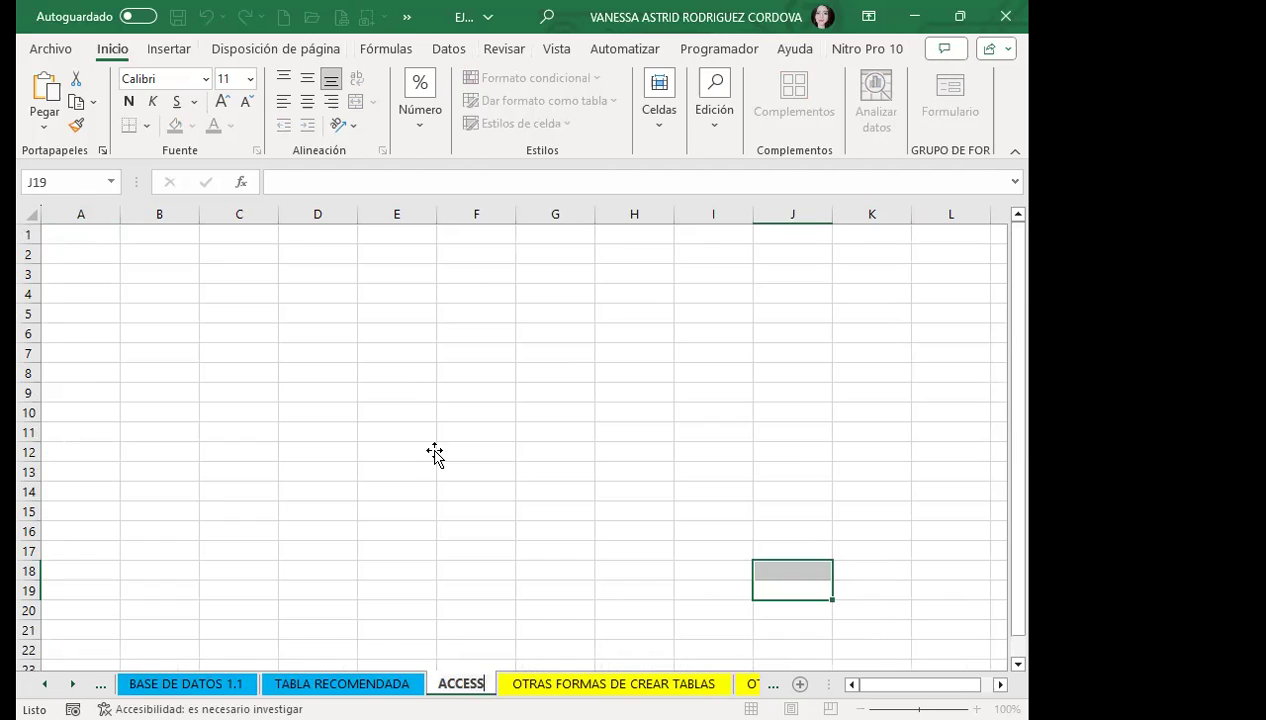
{"action": "left_click", "coordinate": [80, 292]}
{"action": "left_click", "coordinate": [86, 262]}
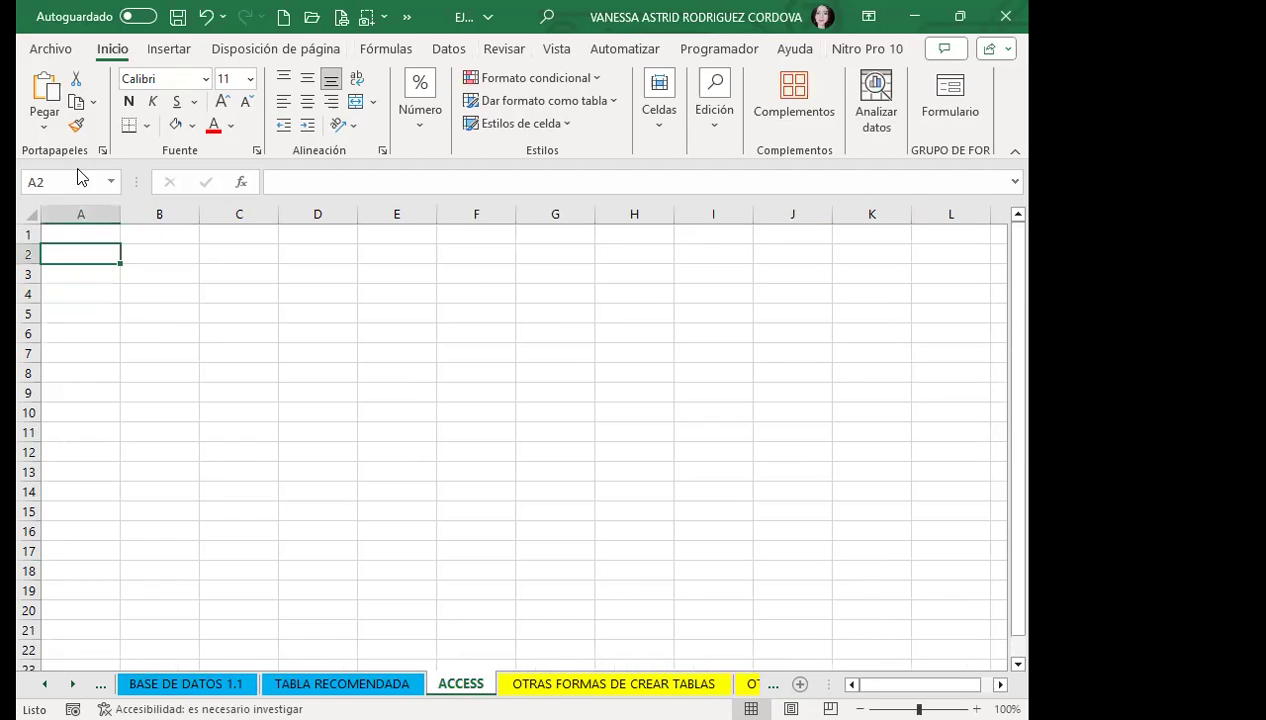
Start a pivot table from an external data source placed at ACCESS!$A$2.
{"action": "left_click", "coordinate": [172, 50]}
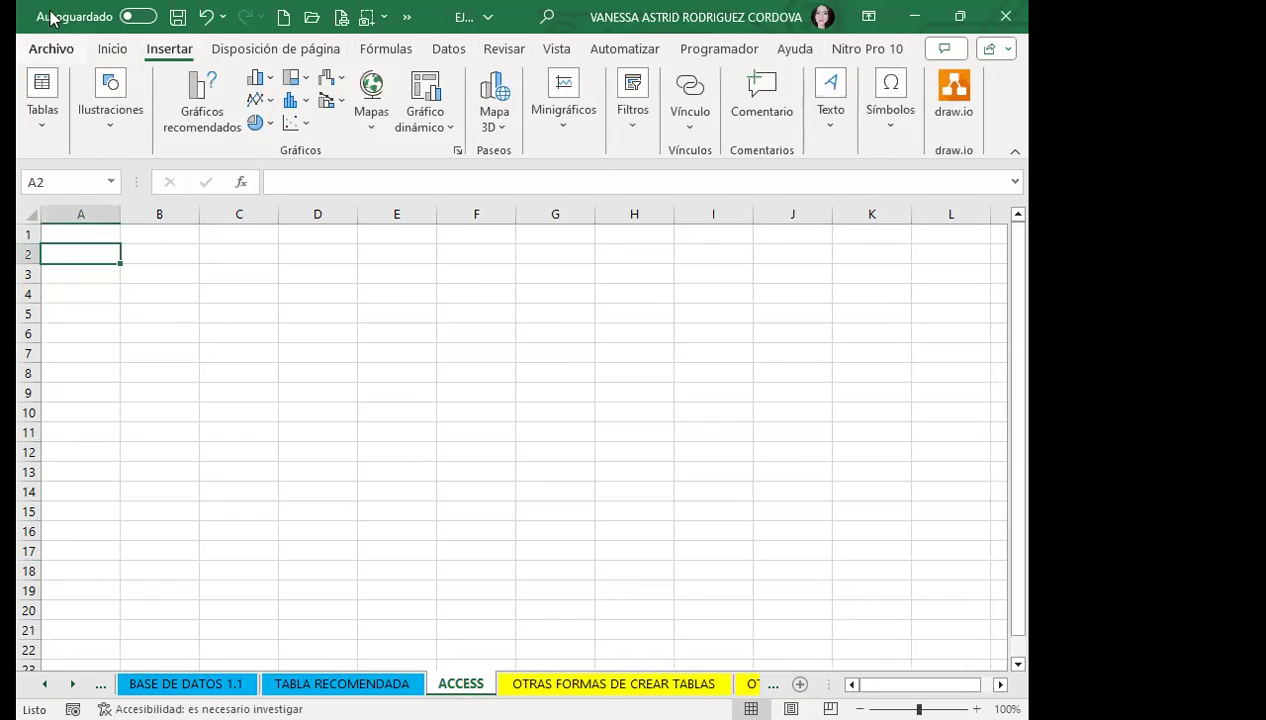
{"action": "left_click", "coordinate": [42, 131]}
{"action": "left_click", "coordinate": [71, 222]}
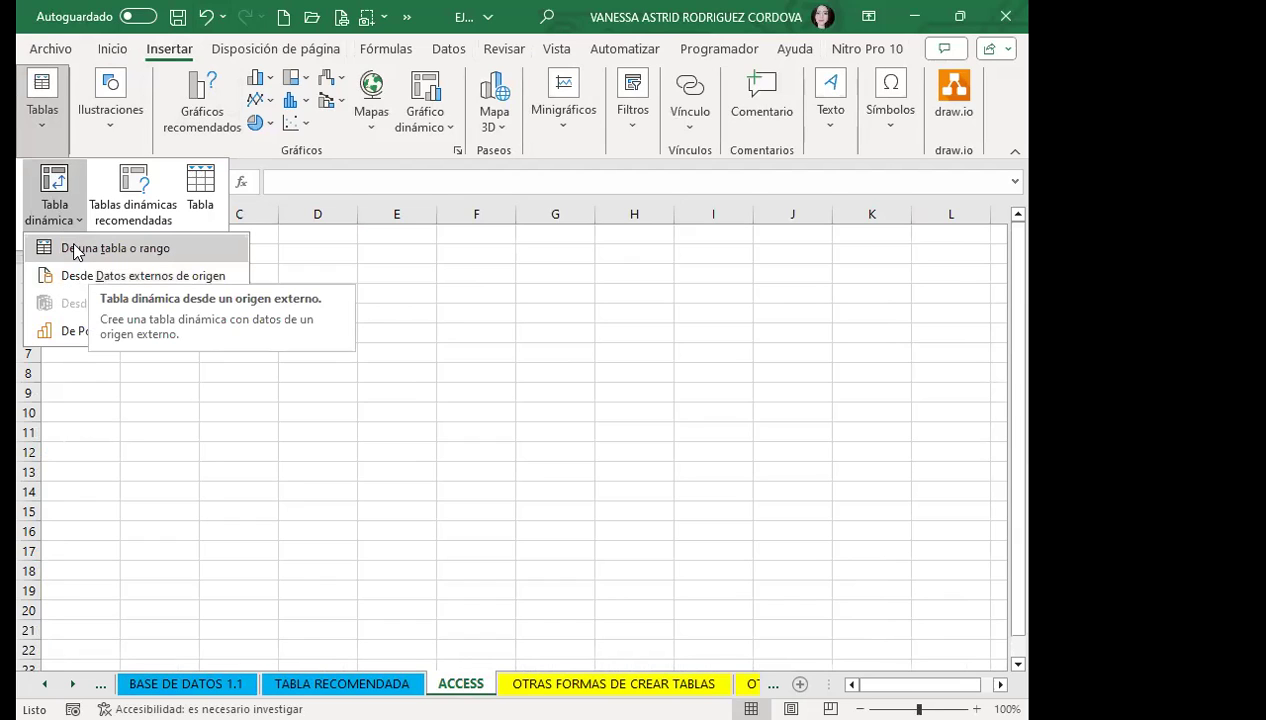
{"action": "left_click", "coordinate": [110, 287]}
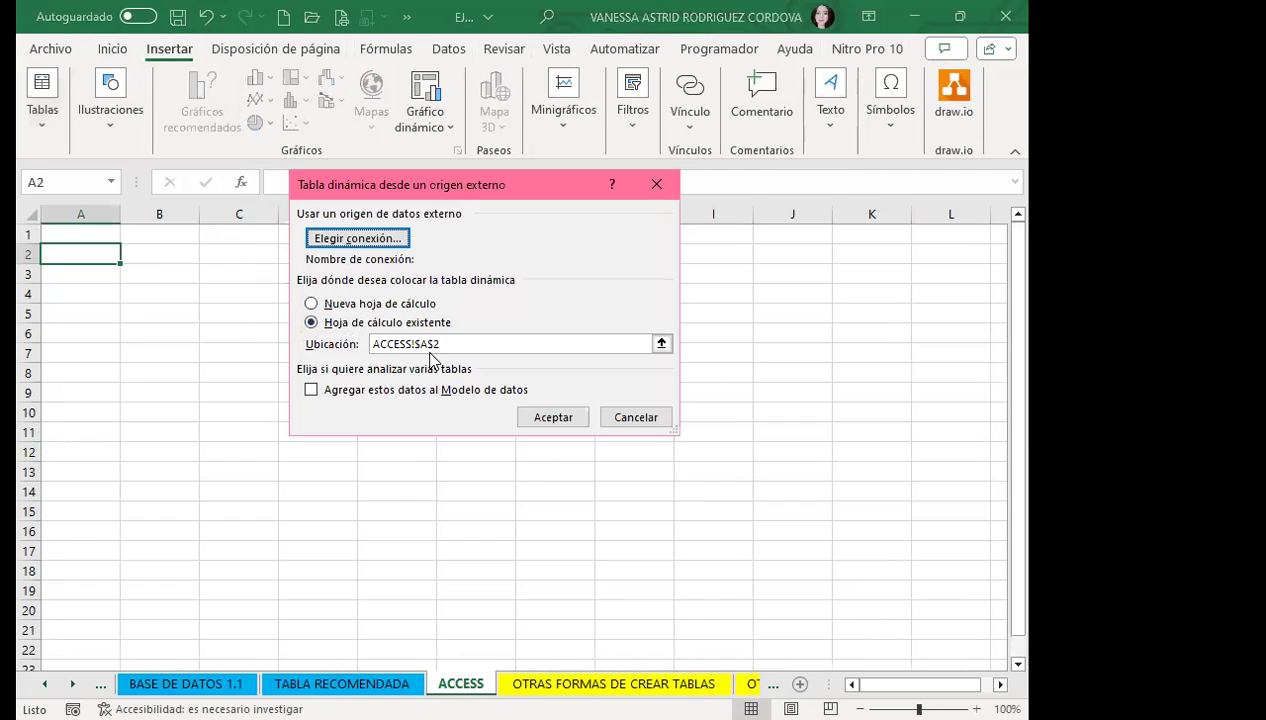
Browse for a data connection file into the SESIÓN 16 course folder.
{"action": "left_click", "coordinate": [362, 246]}
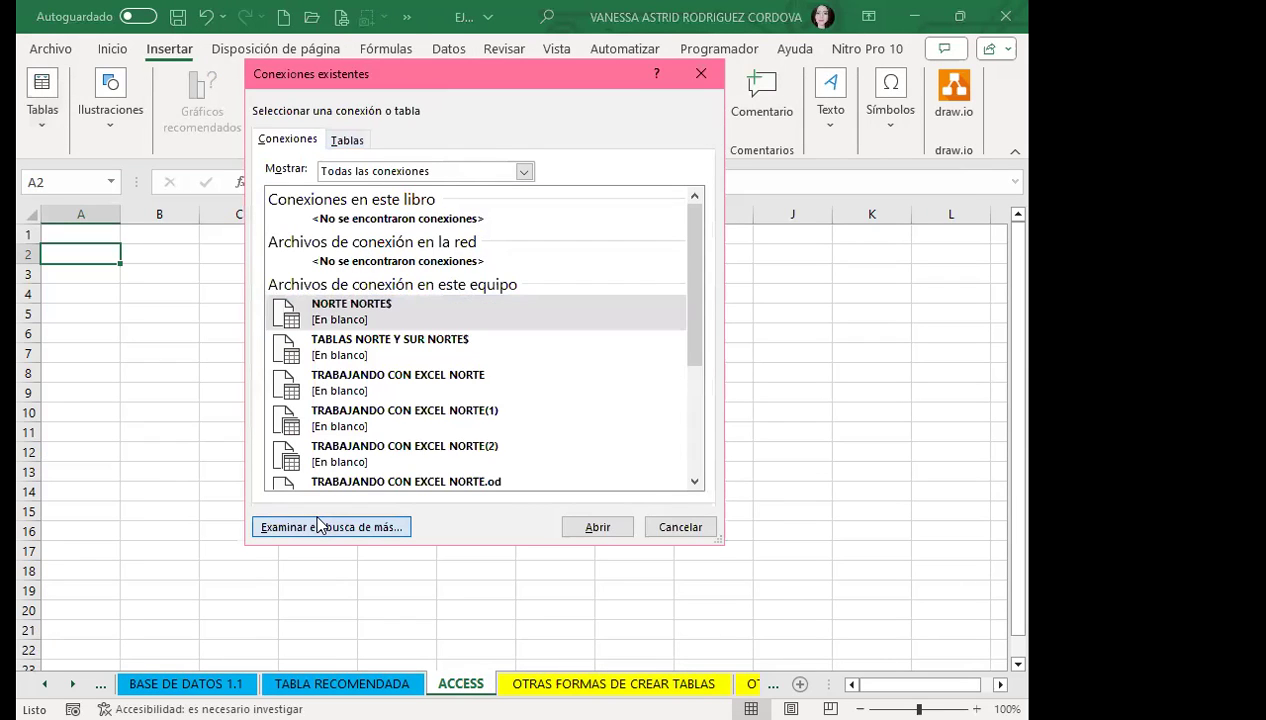
{"action": "left_click", "coordinate": [318, 526]}
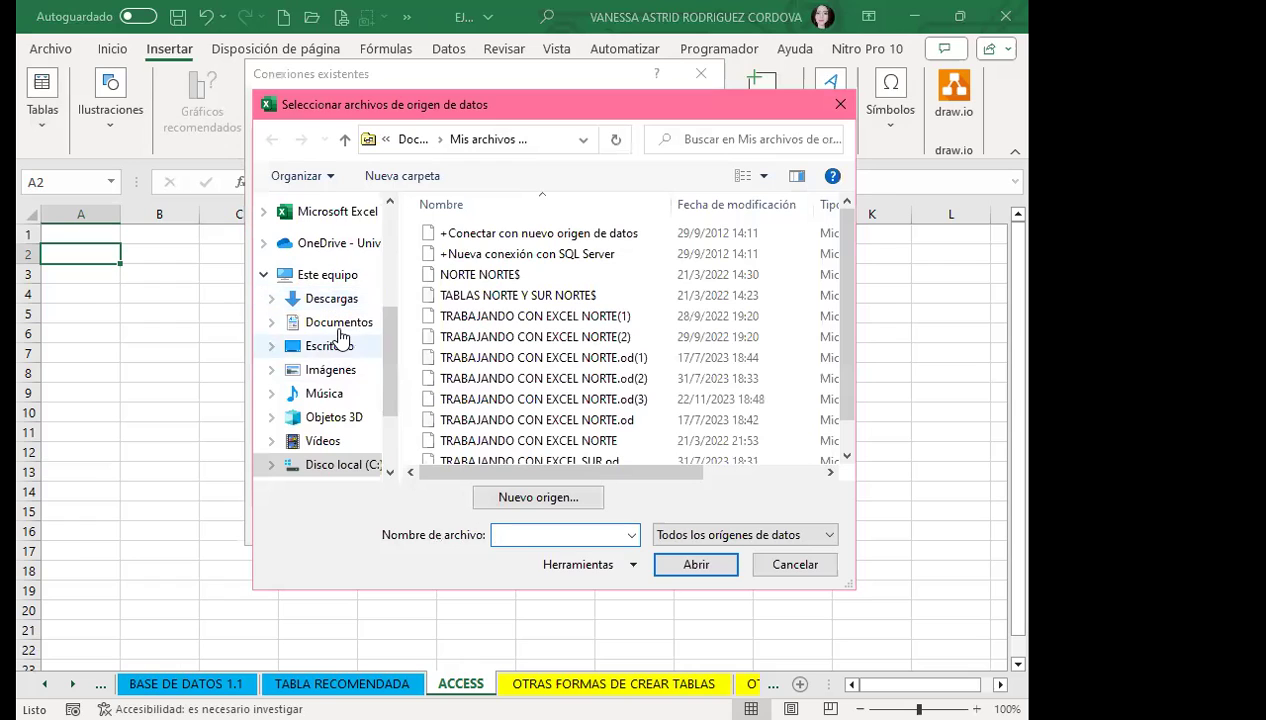
{"action": "left_click", "coordinate": [332, 348]}
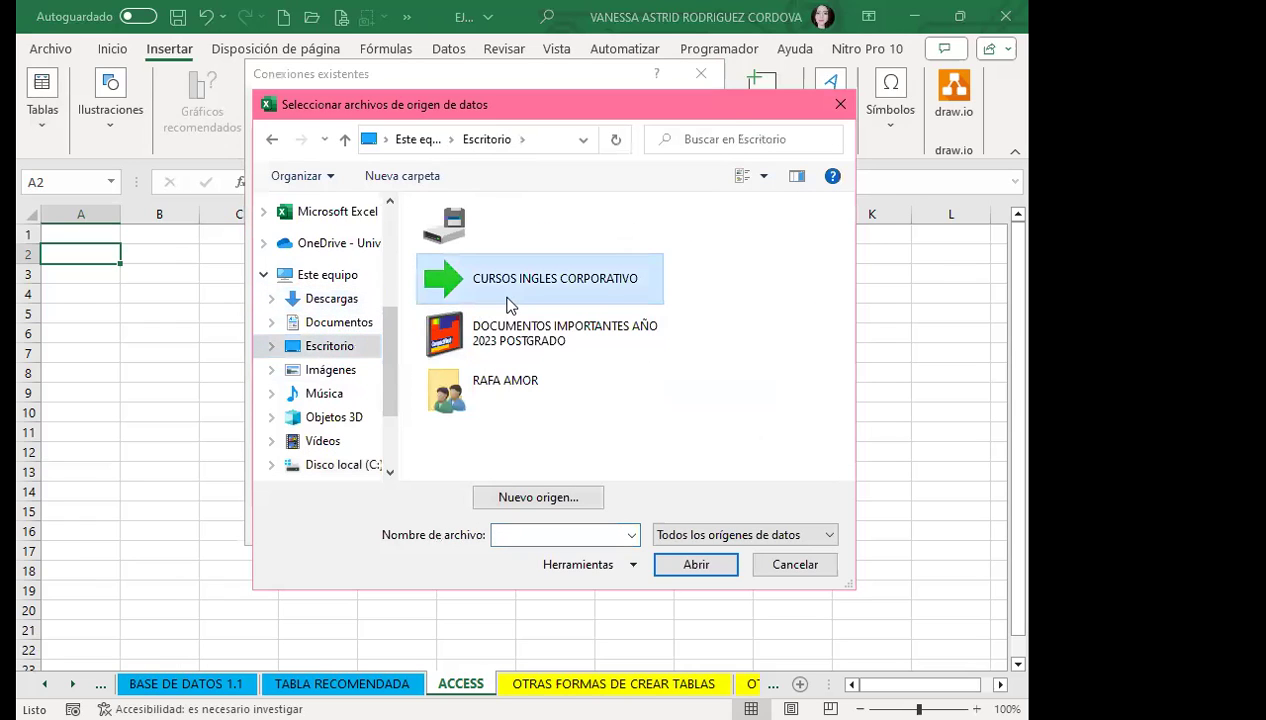
{"action": "double_click", "coordinate": [507, 298]}
{"action": "scroll", "coordinate": [548, 393], "scroll_direction": "down", "scroll_amount": 5}
{"action": "scroll", "coordinate": [548, 393], "scroll_direction": "down", "scroll_amount": 5}
{"action": "scroll", "coordinate": [548, 393], "scroll_direction": "down", "scroll_amount": 4}
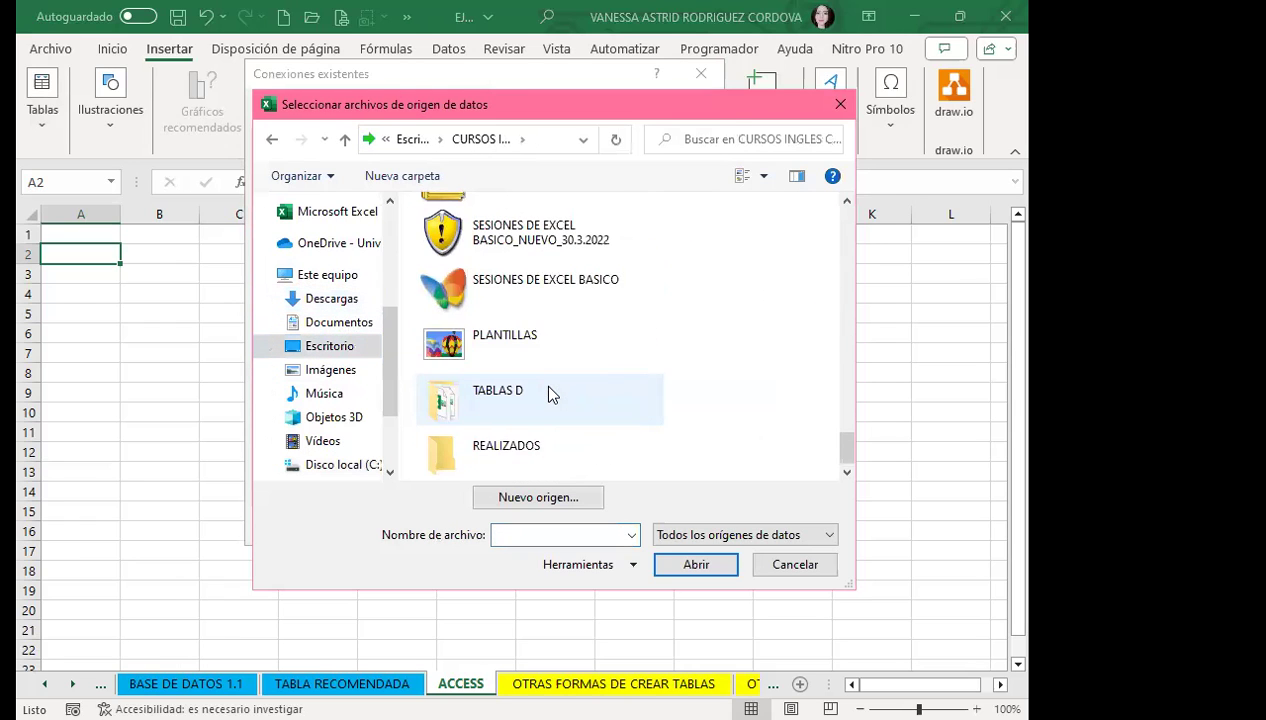
{"action": "scroll", "coordinate": [508, 382], "scroll_direction": "up", "scroll_amount": 3}
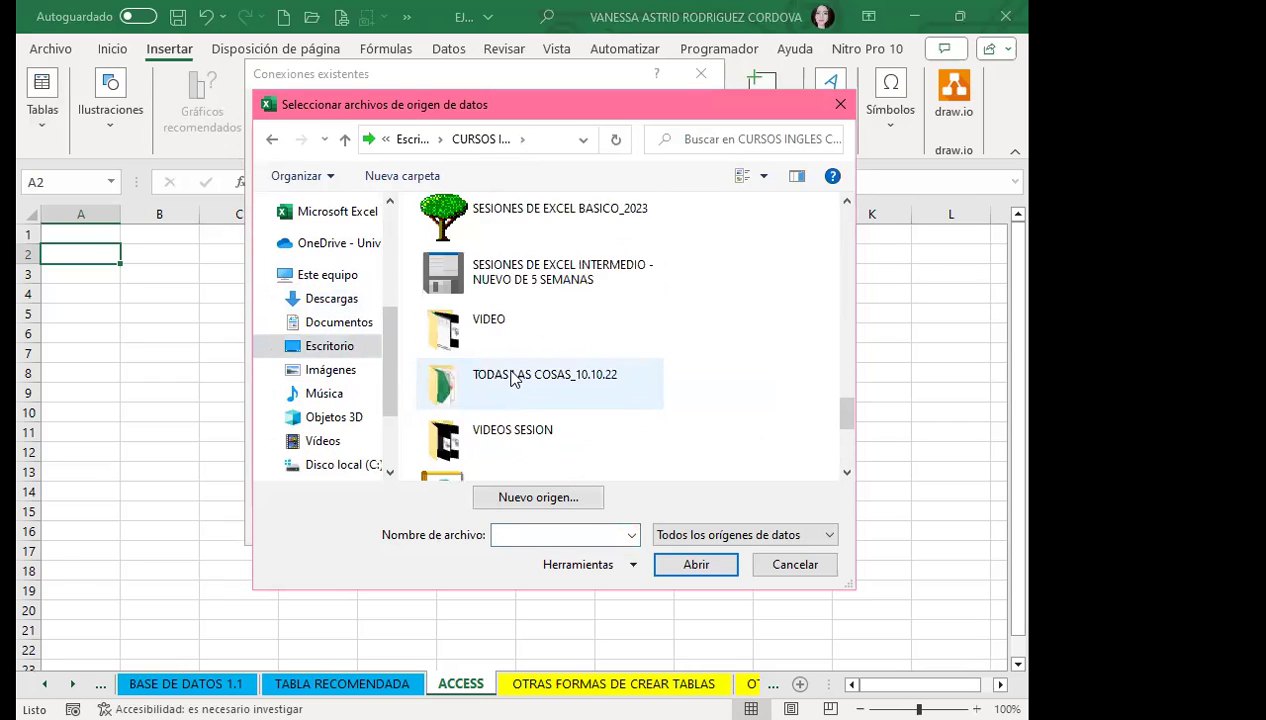
{"action": "scroll", "coordinate": [510, 378], "scroll_direction": "up", "scroll_amount": 3}
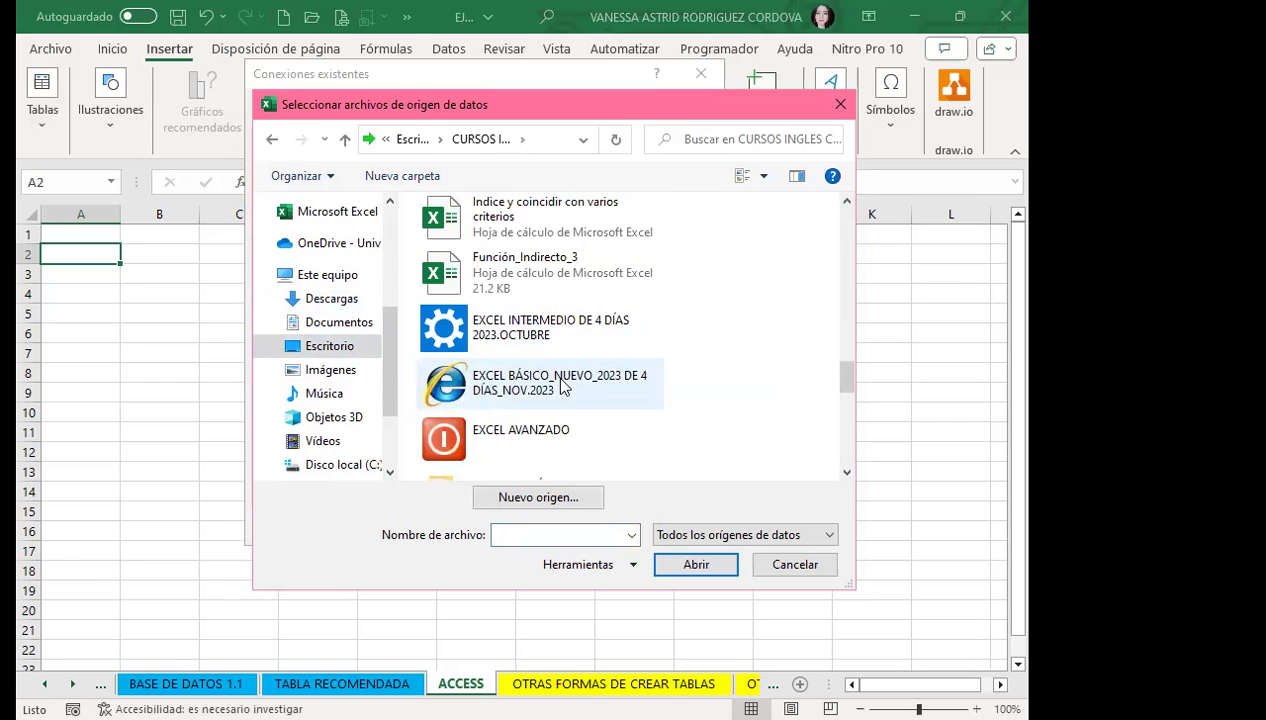
{"action": "double_click", "coordinate": [542, 335]}
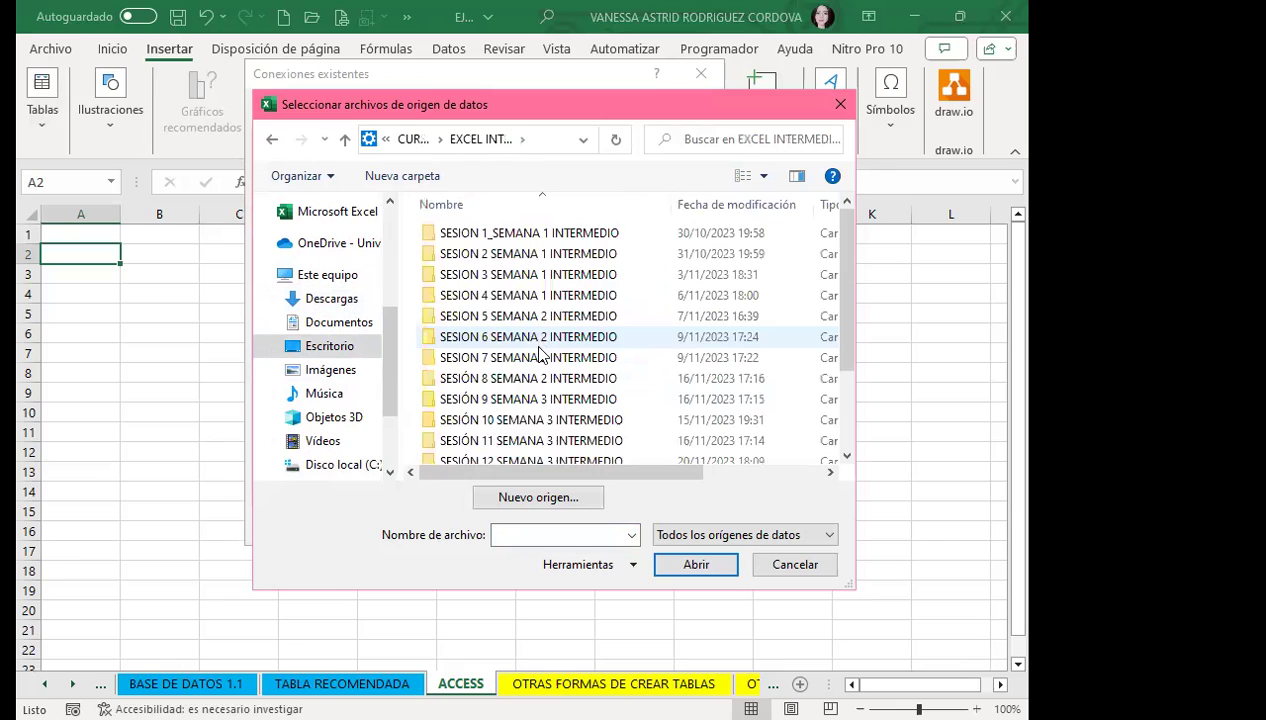
{"action": "scroll", "coordinate": [515, 400], "scroll_direction": "down", "scroll_amount": 2}
{"action": "double_click", "coordinate": [510, 431]}
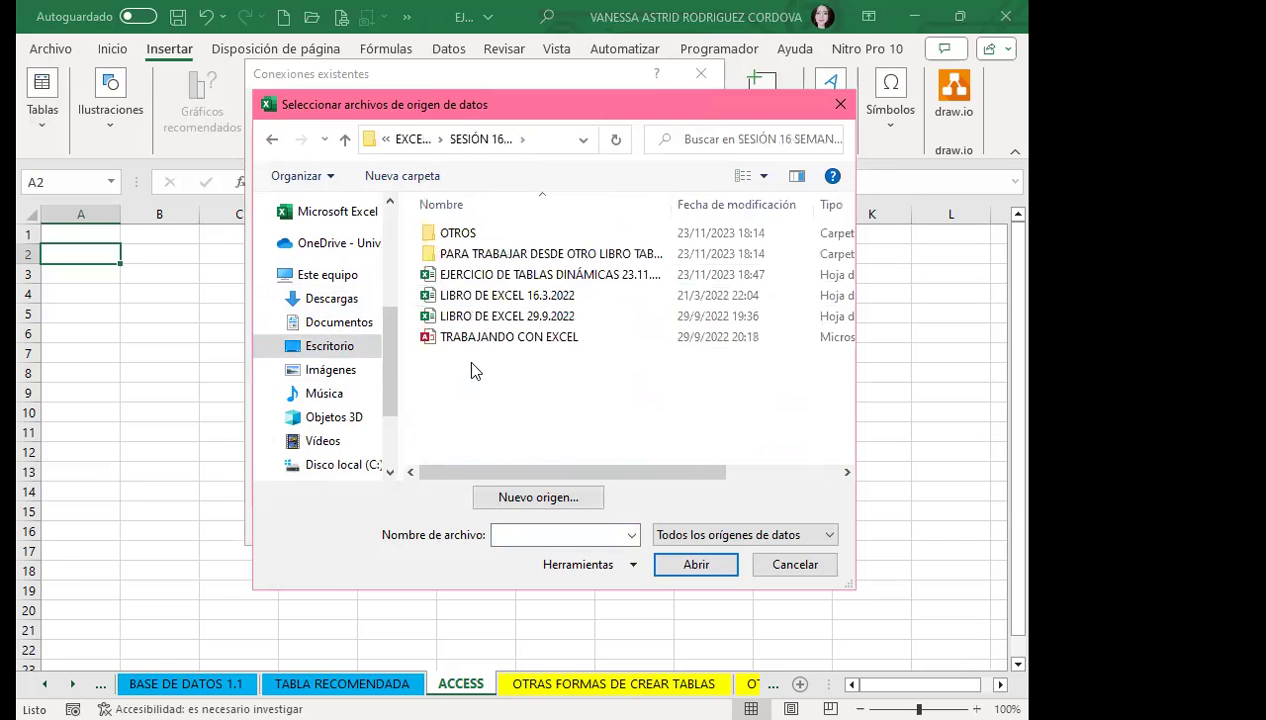
Open the TRABAJANDO CON EXCEL database to list its NORTE and SUR tables.
{"action": "left_click", "coordinate": [492, 338]}
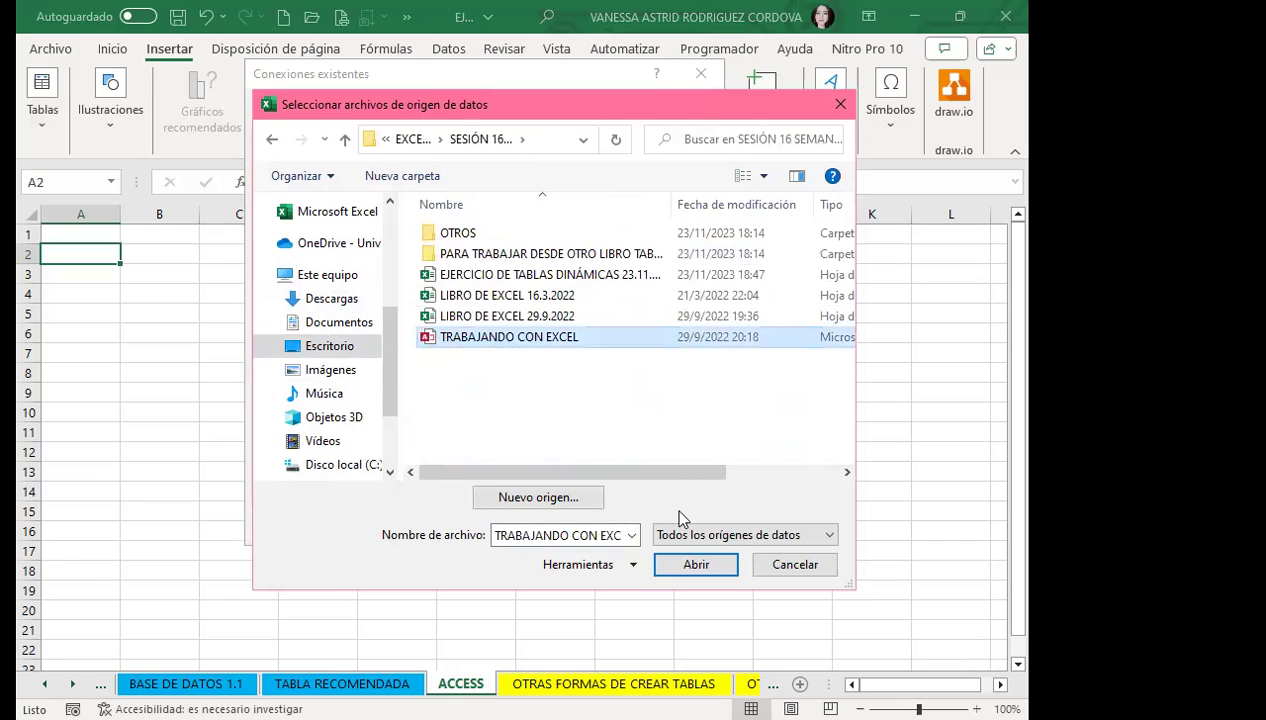
{"action": "double_click", "coordinate": [437, 330]}
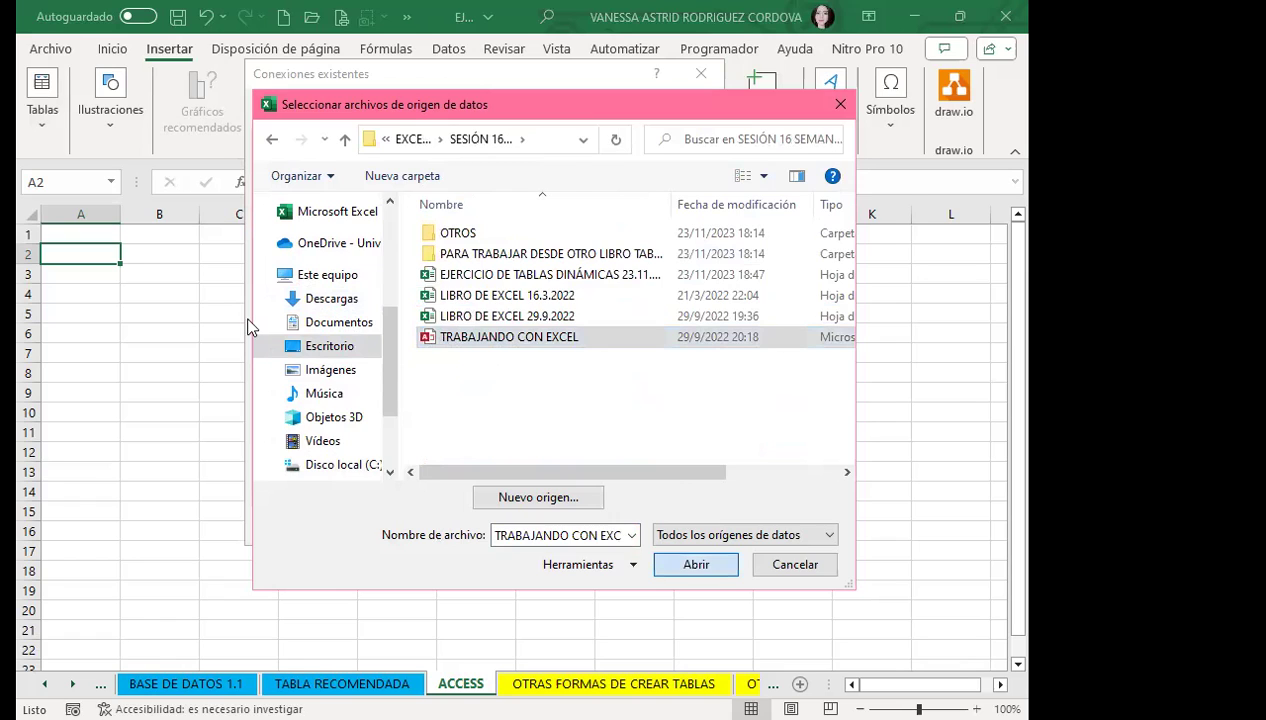
{"action": "left_click_drag", "start_coordinate": [621, 356], "coordinate": [500, 110]}
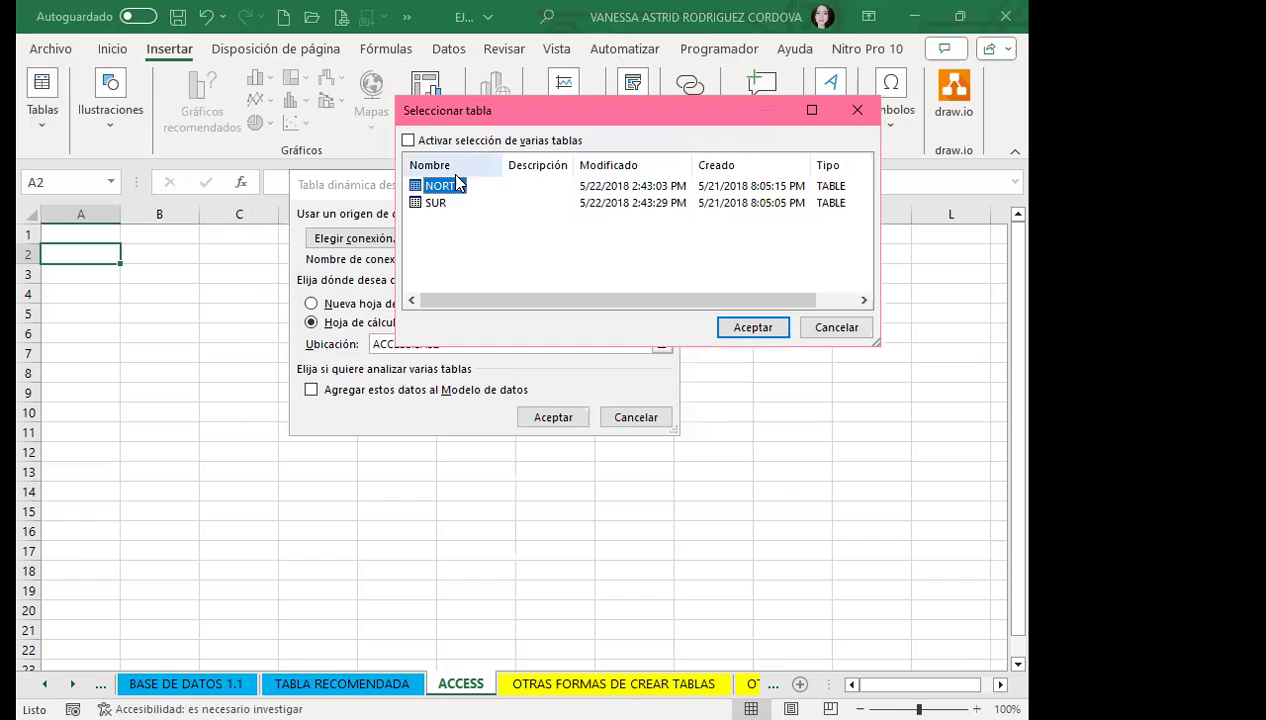
Pick the SUR table and place the new pivot table TablaDinámica3 at A2 of the ACCESS sheet.
{"action": "left_click", "coordinate": [435, 204]}
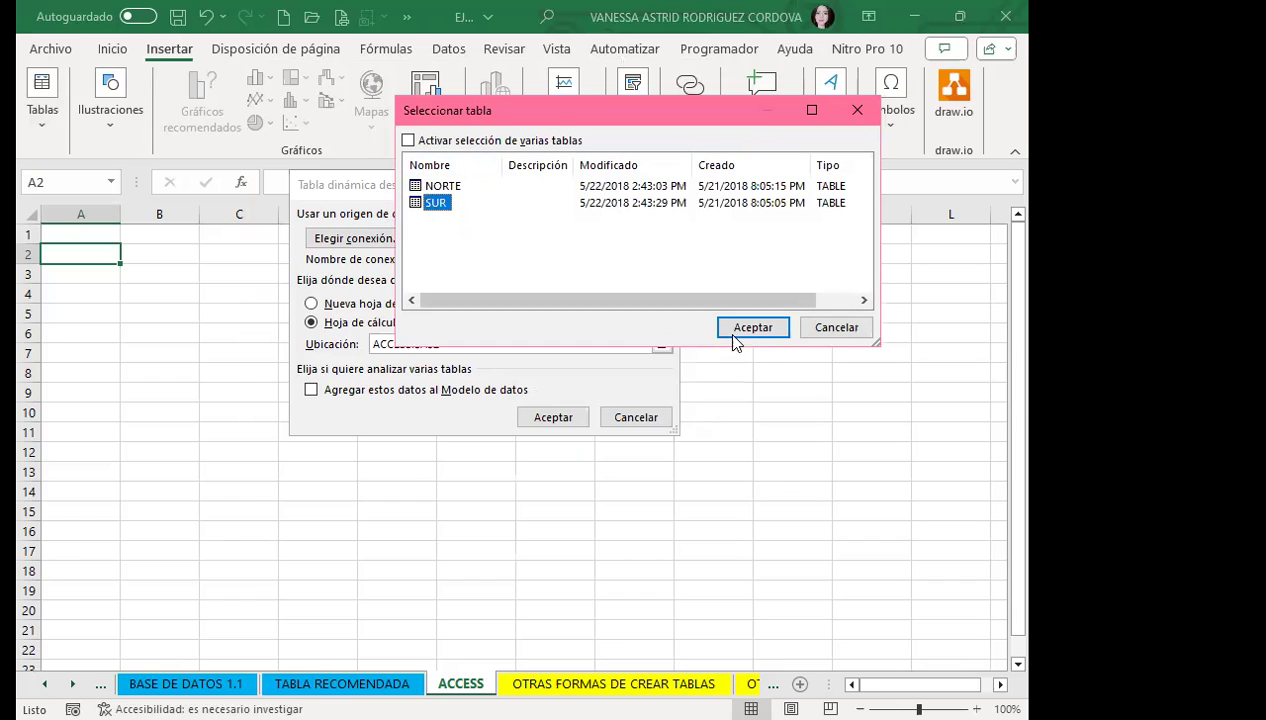
{"action": "left_click", "coordinate": [766, 333]}
{"action": "left_click", "coordinate": [552, 418]}
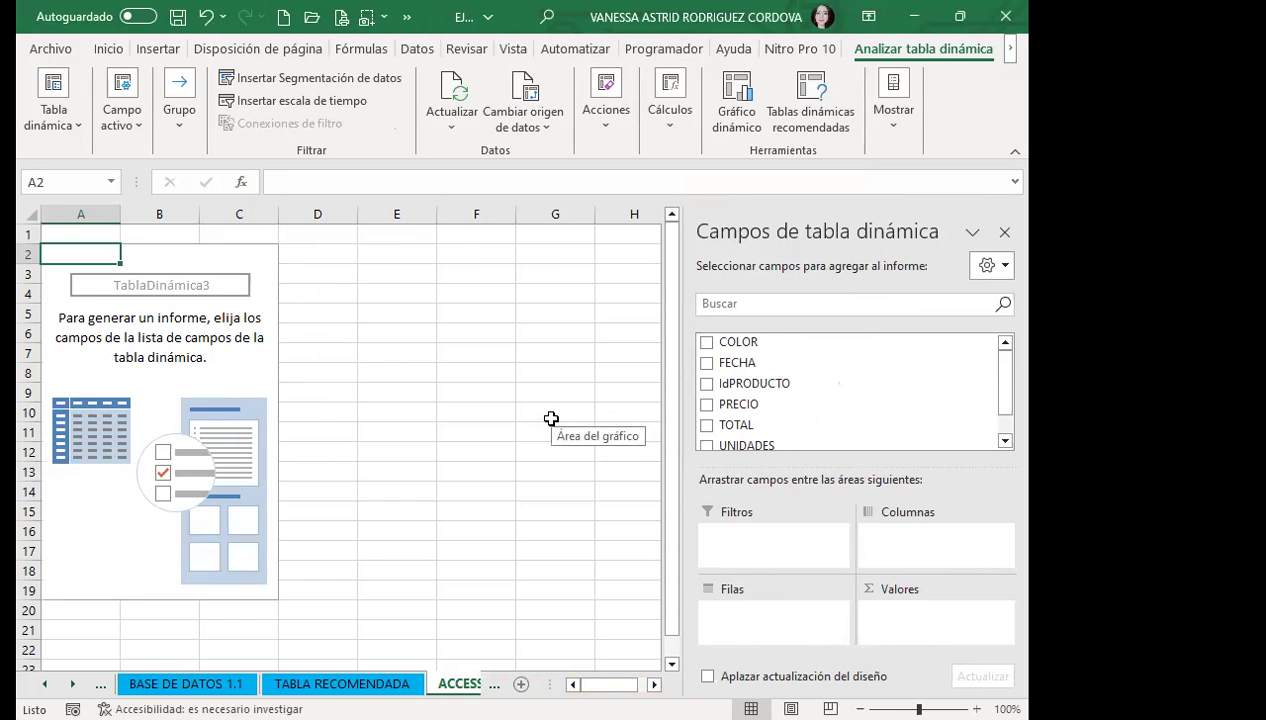
Add TOTAL as a sum and COLOR as rows, then close the field list.
{"action": "left_click", "coordinate": [707, 427]}
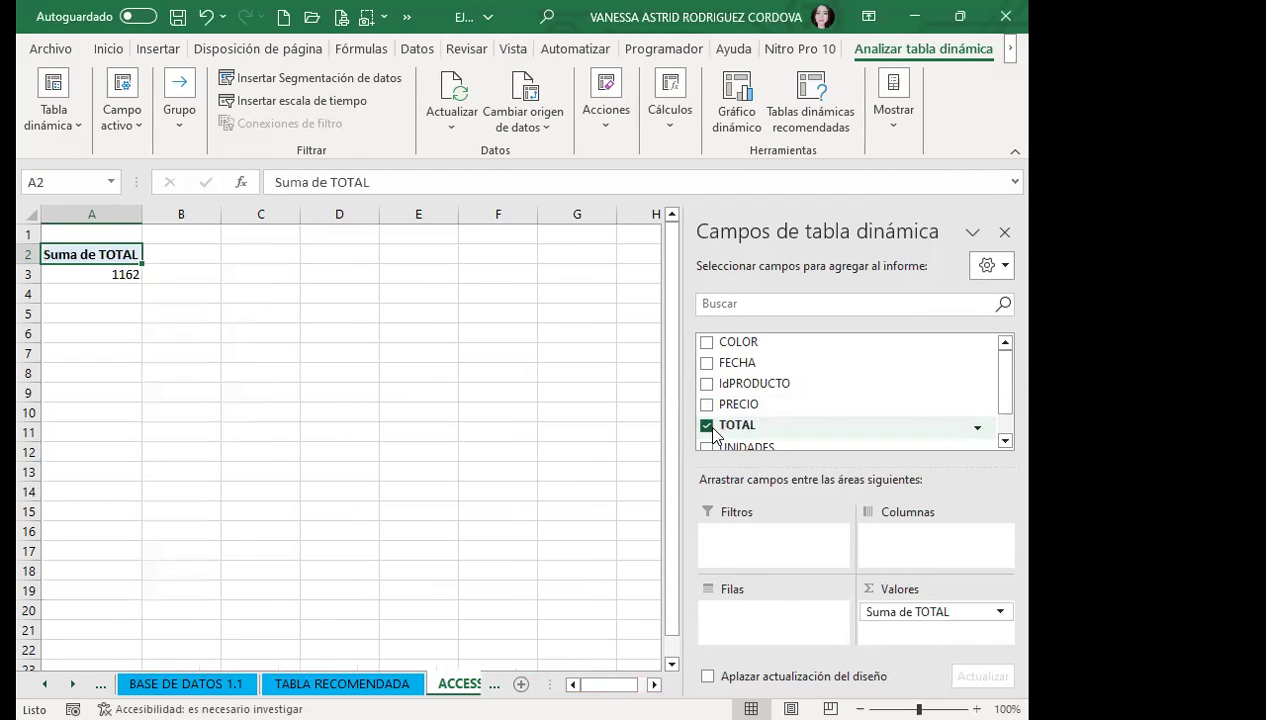
{"action": "left_click", "coordinate": [707, 341]}
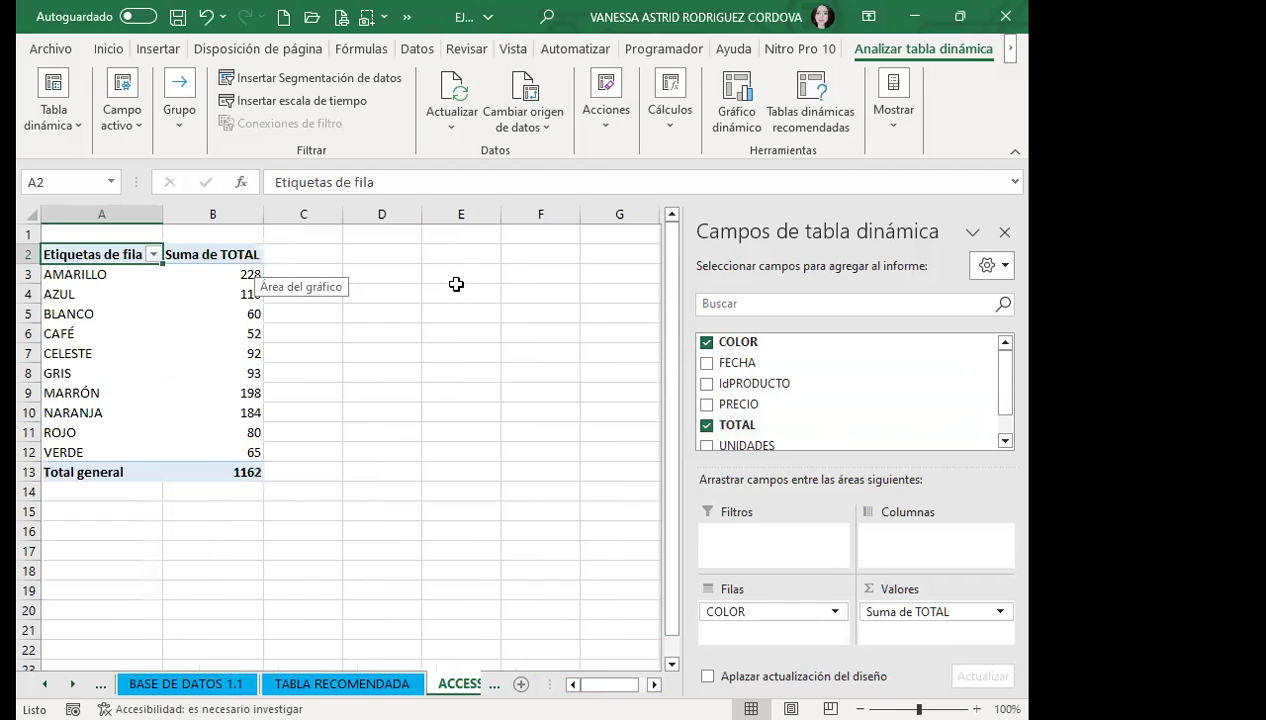
{"action": "left_click", "coordinate": [1004, 232]}
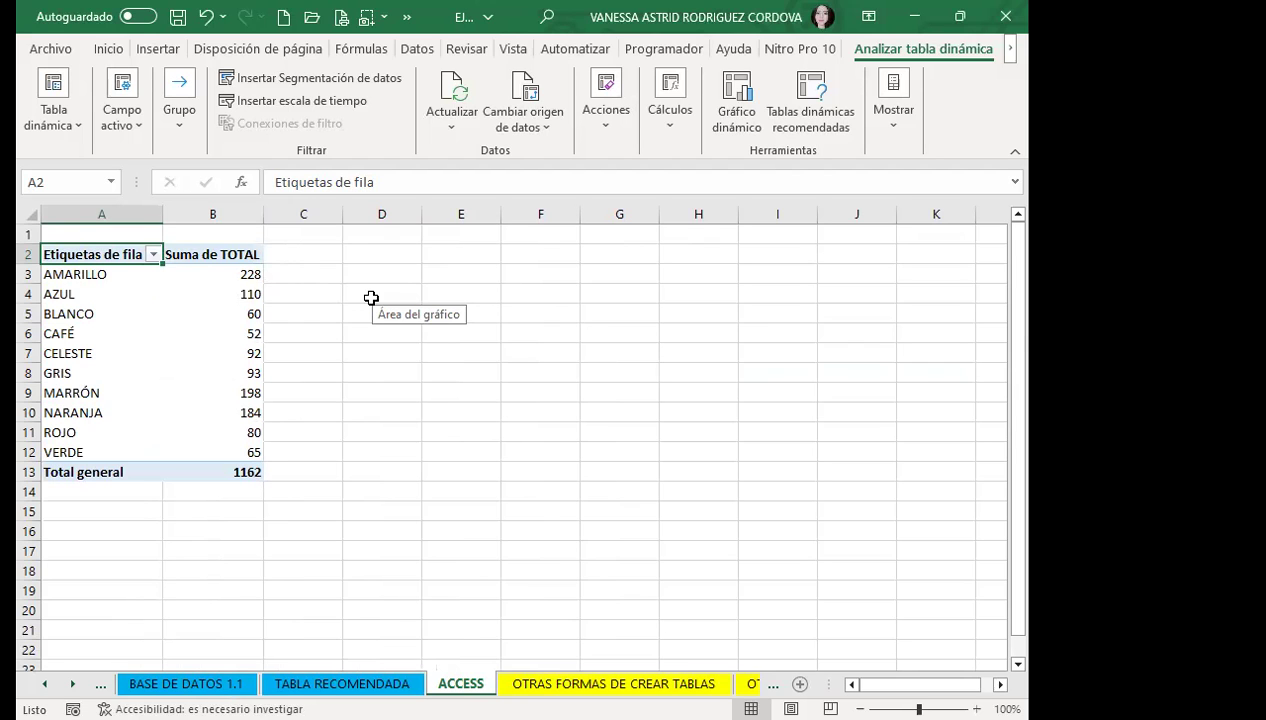
Check the CELESTE and CAFÉ totals in the pivot table.
{"action": "left_click", "coordinate": [175, 356]}
{"action": "left_click", "coordinate": [258, 333]}
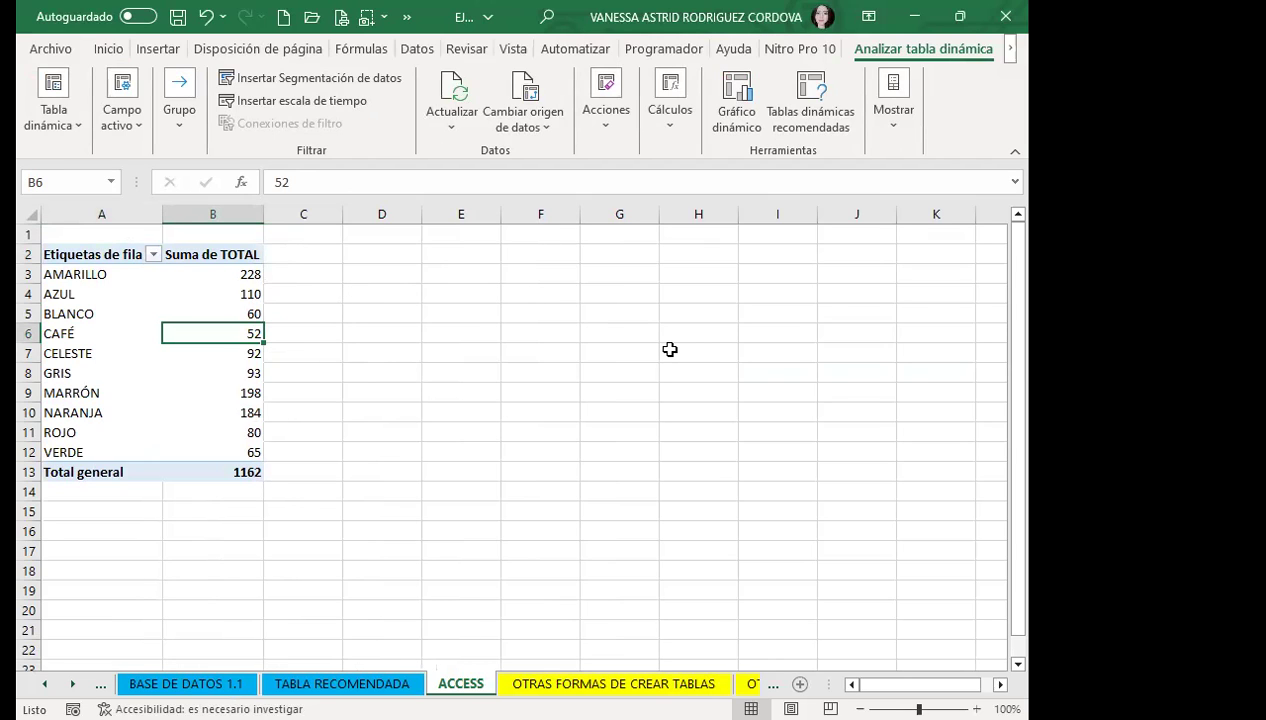
{"action": "left_click", "coordinate": [543, 349]}
{"action": "left_click", "coordinate": [255, 333]}
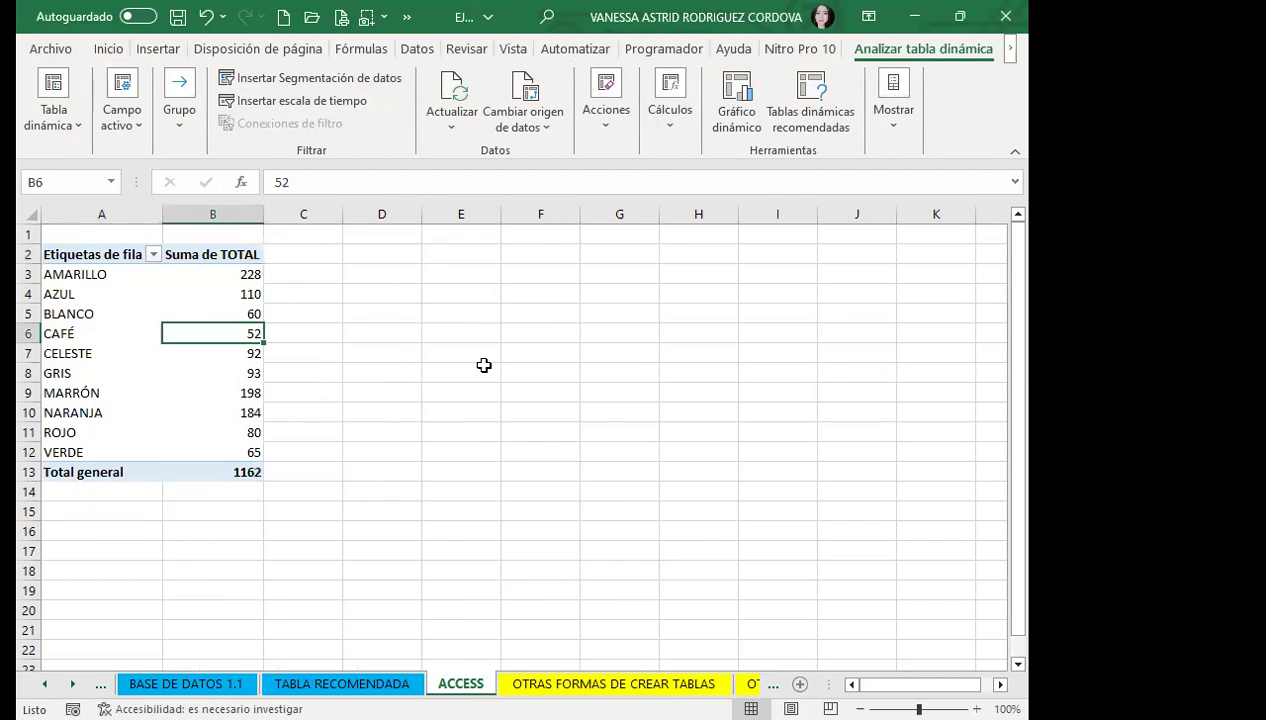